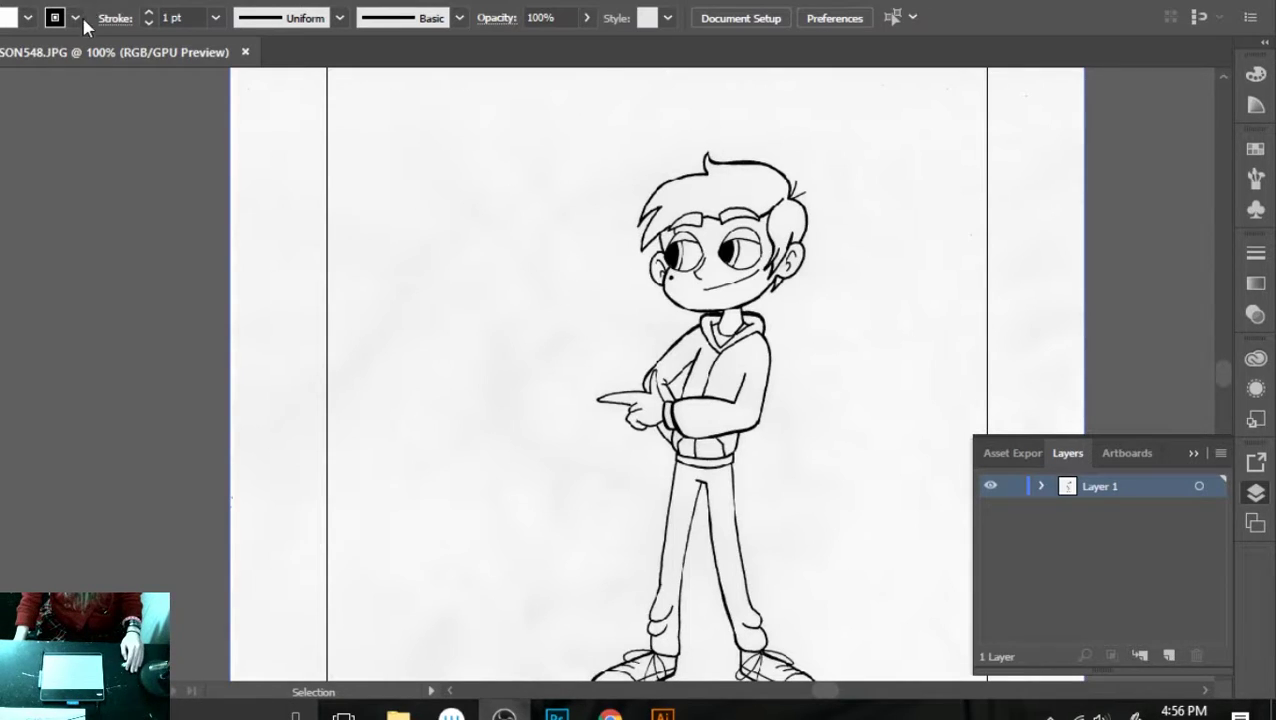
- Run Image Trace with the default preset on the scanned character drawing, continuing despite its large size
left_click(463, 352)
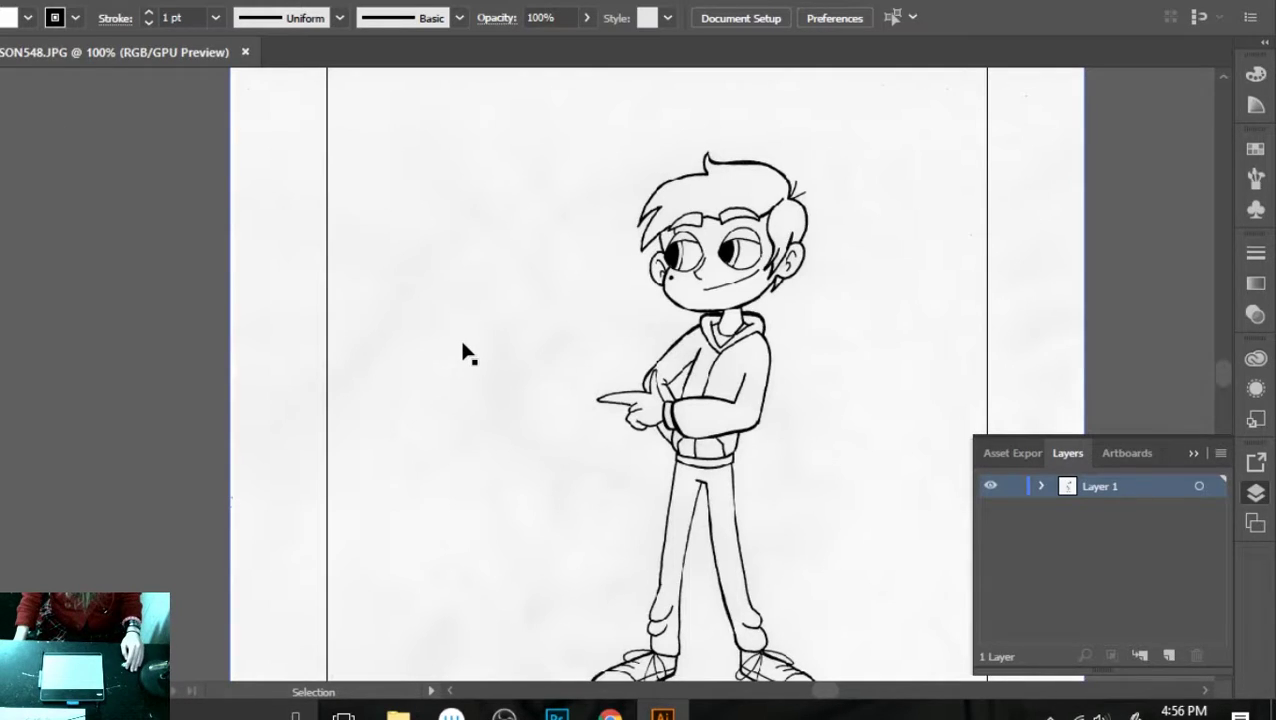
double_click(558, 330)
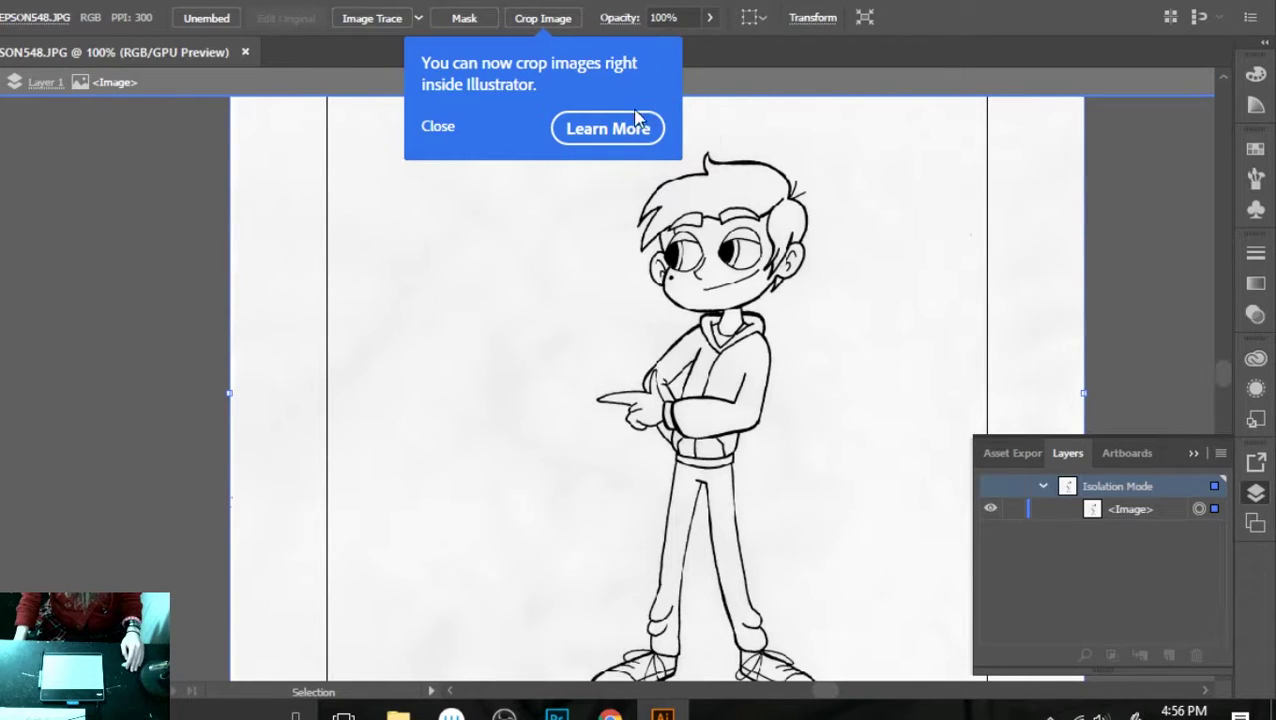
left_click(436, 130)
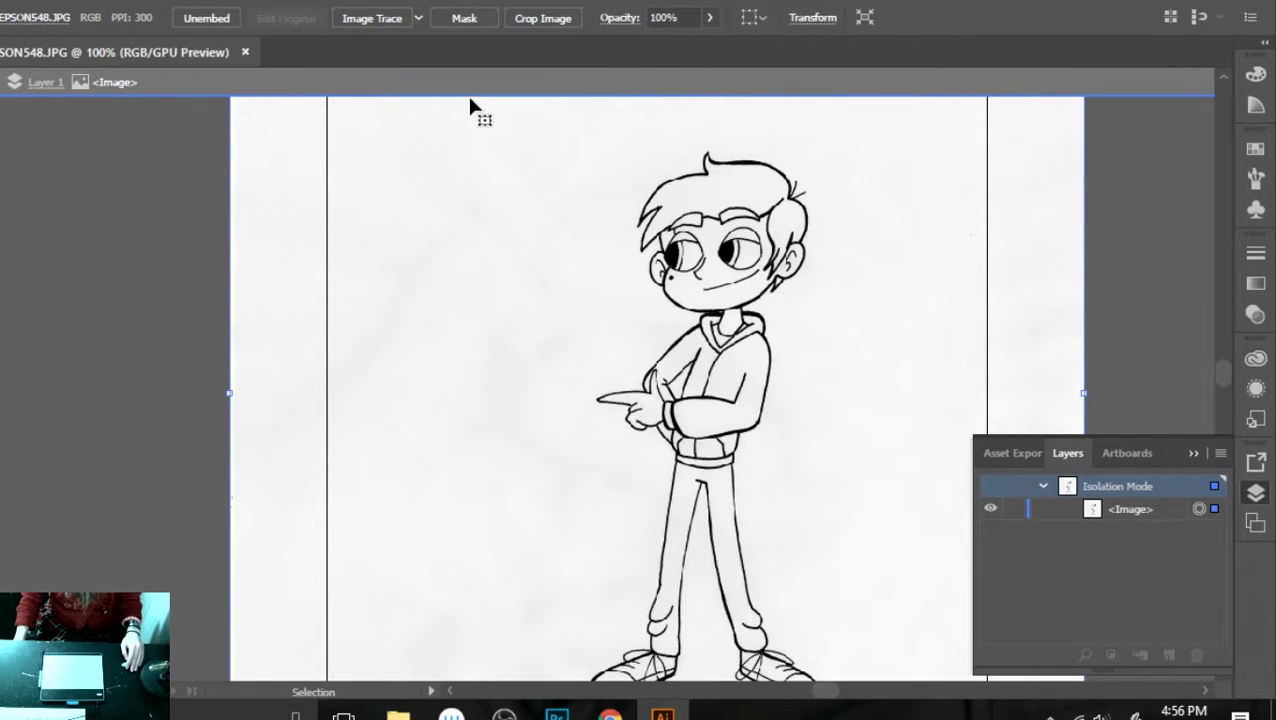
left_click(372, 31)
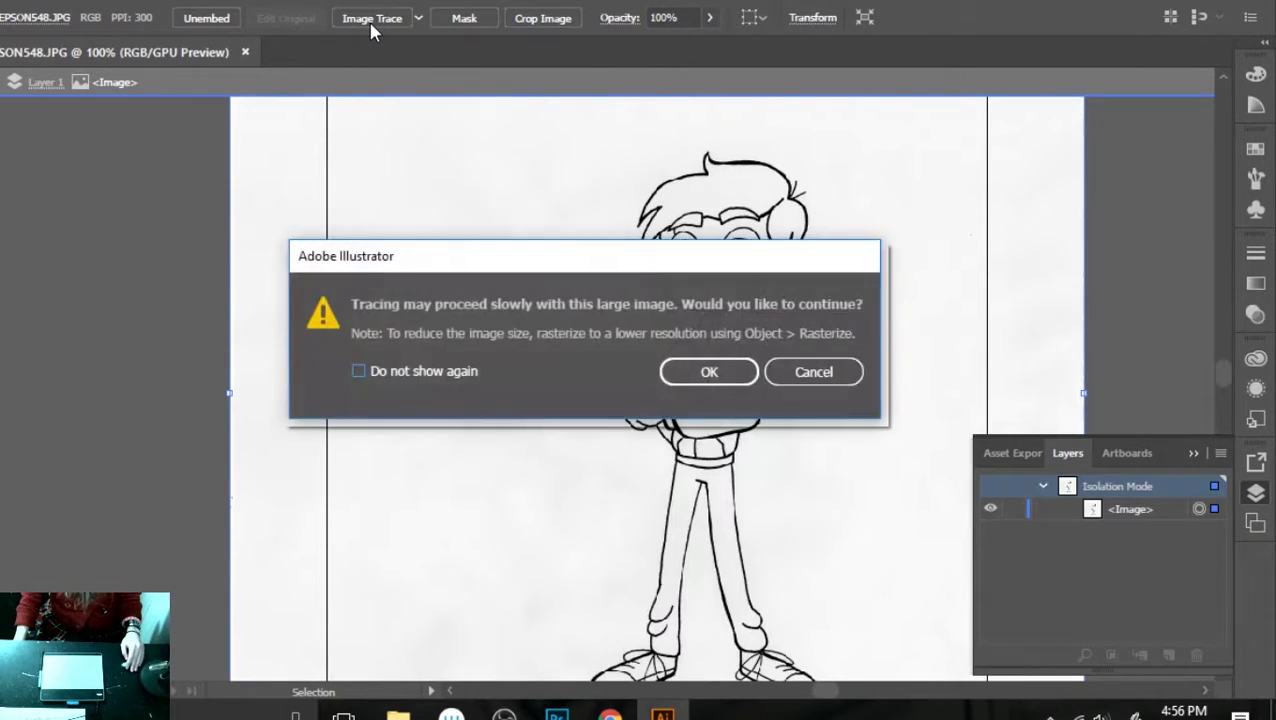
left_click(706, 369)
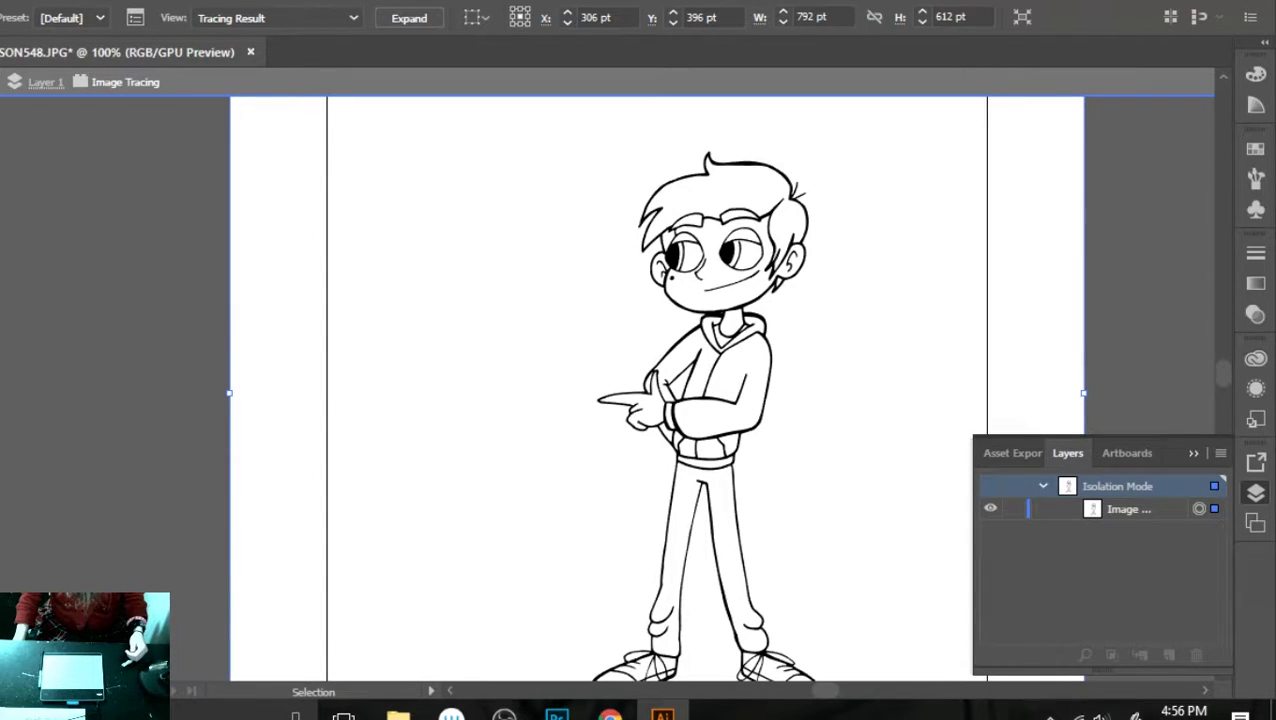
- Start an Export As of the traced drawing in the EPSCAN 001 folder and name the file marcoimagetraced
key("alt+f")
mouse_move(53, 370)
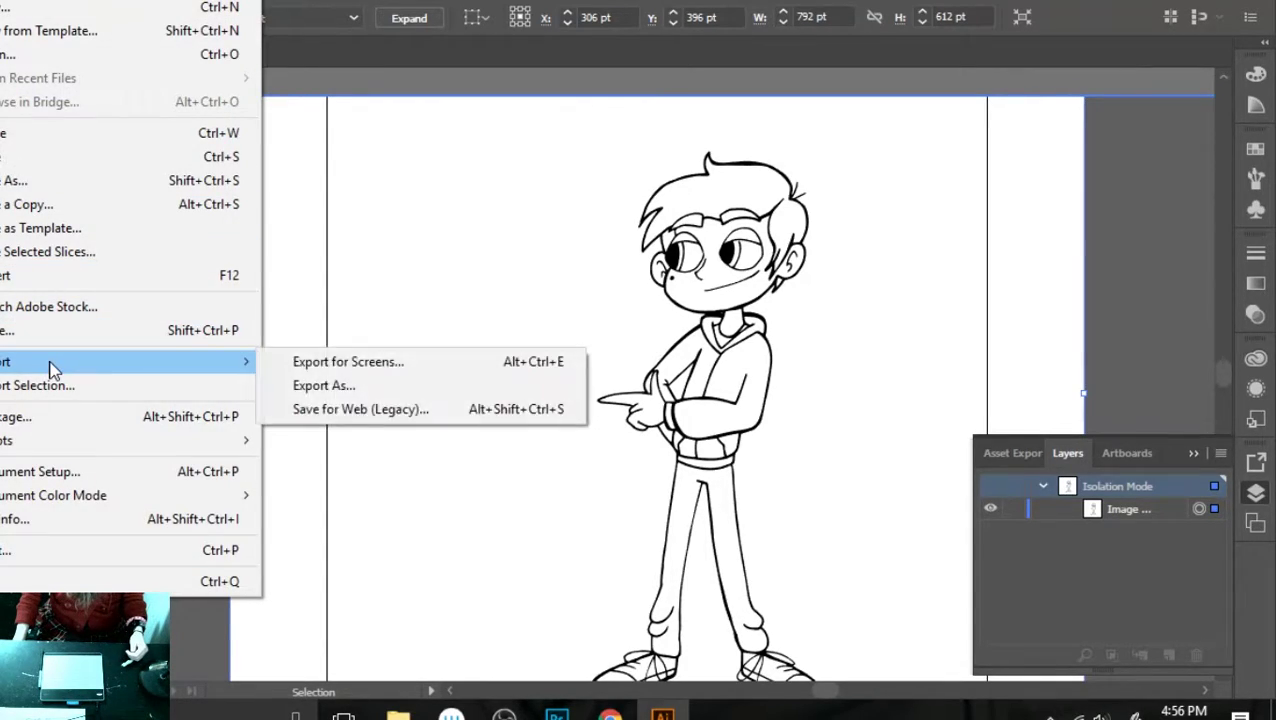
left_click(313, 386)
left_click_drag(300, 2, 398, 6)
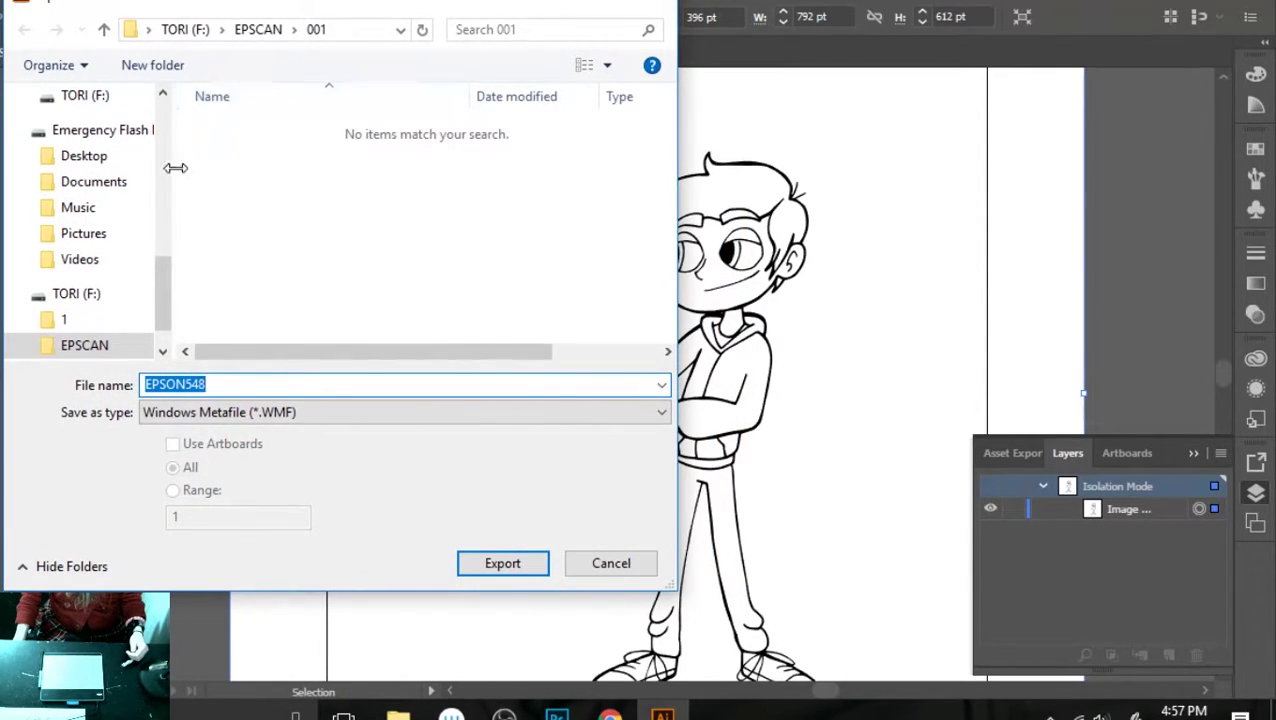
mouse_move(157, 293)
left_mouse_down()
mouse_move(165, 262)
mouse_move(170, 313)
left_mouse_up()
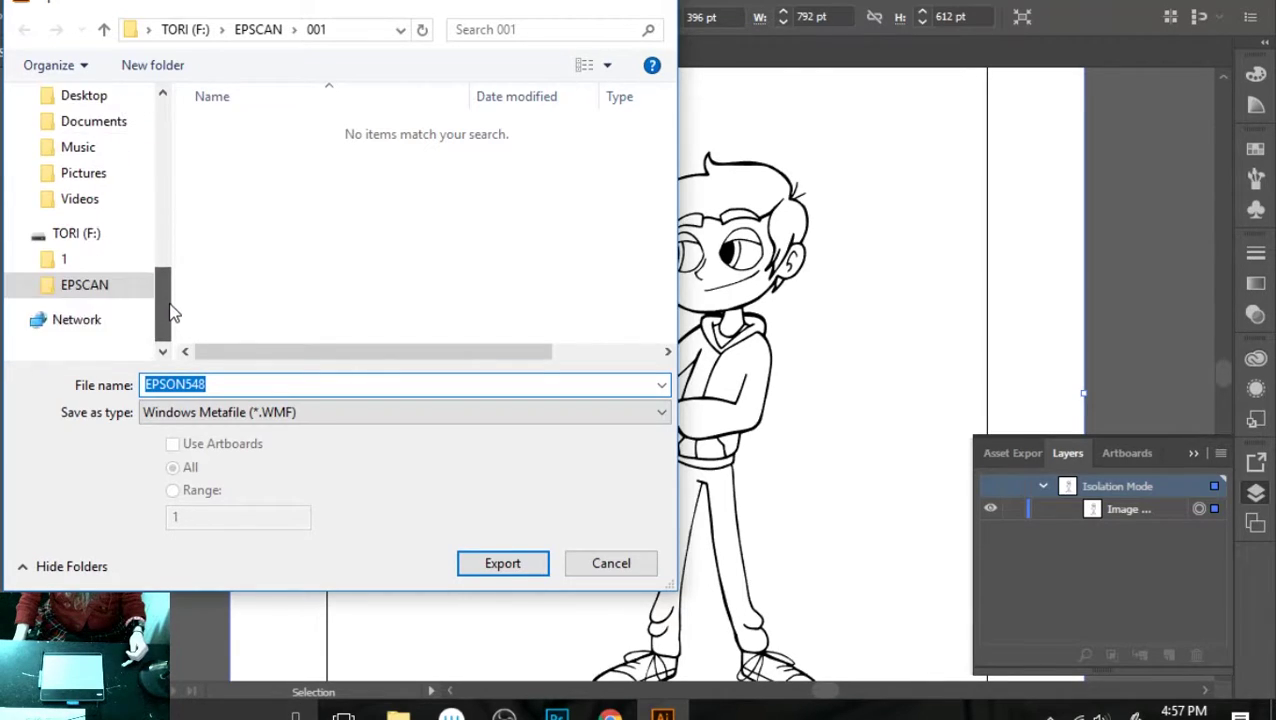
left_click(276, 388)
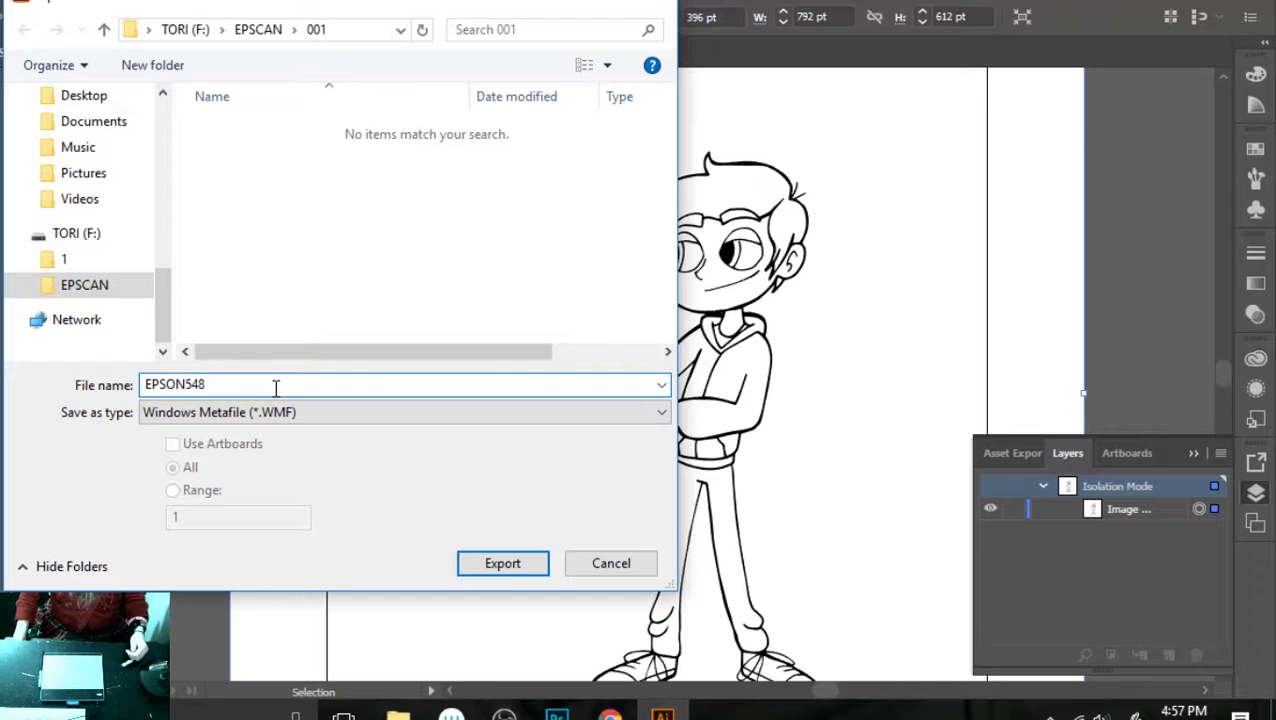
key("BackSpace")
key("BackSpace")
key("BackSpace")
key("BackSpace")
key("BackSpace")
key("BackSpace")
key("BackSpace")
key("BackSpace")
type("marcoimagetraced")
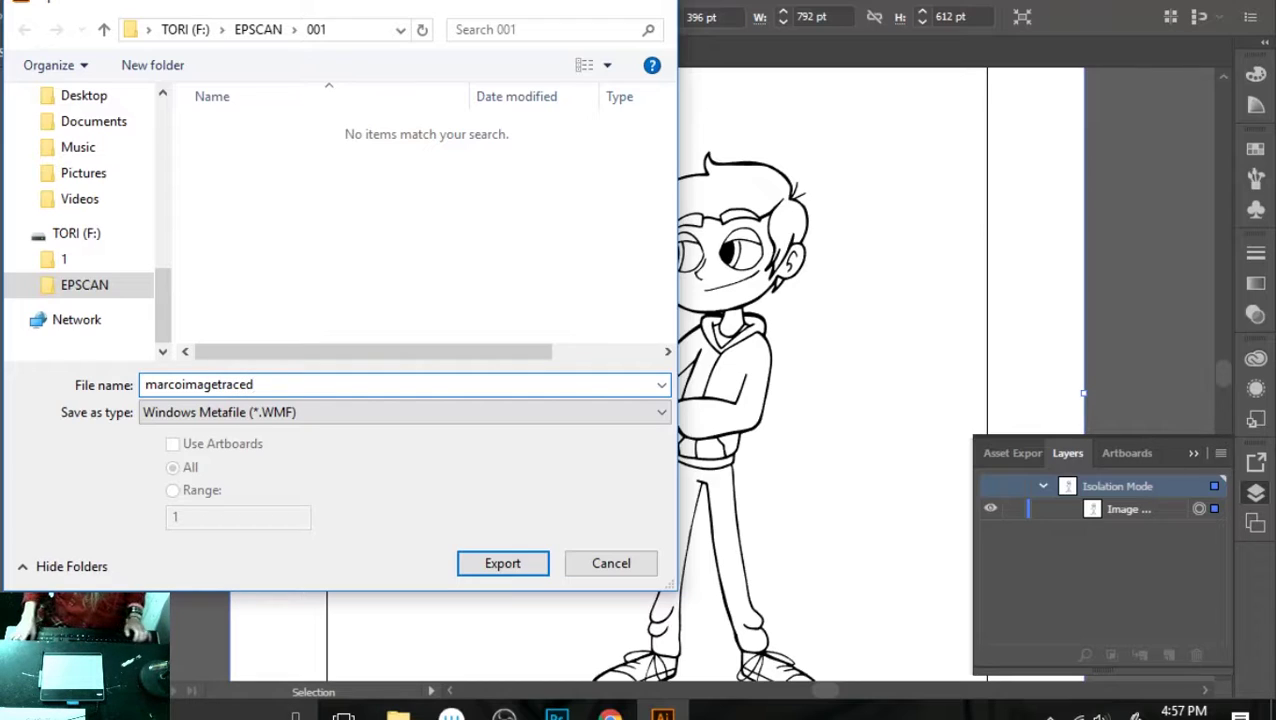
- Choose JPEG (*.JPG) as the export format and proceed to its export options
left_click(426, 416)
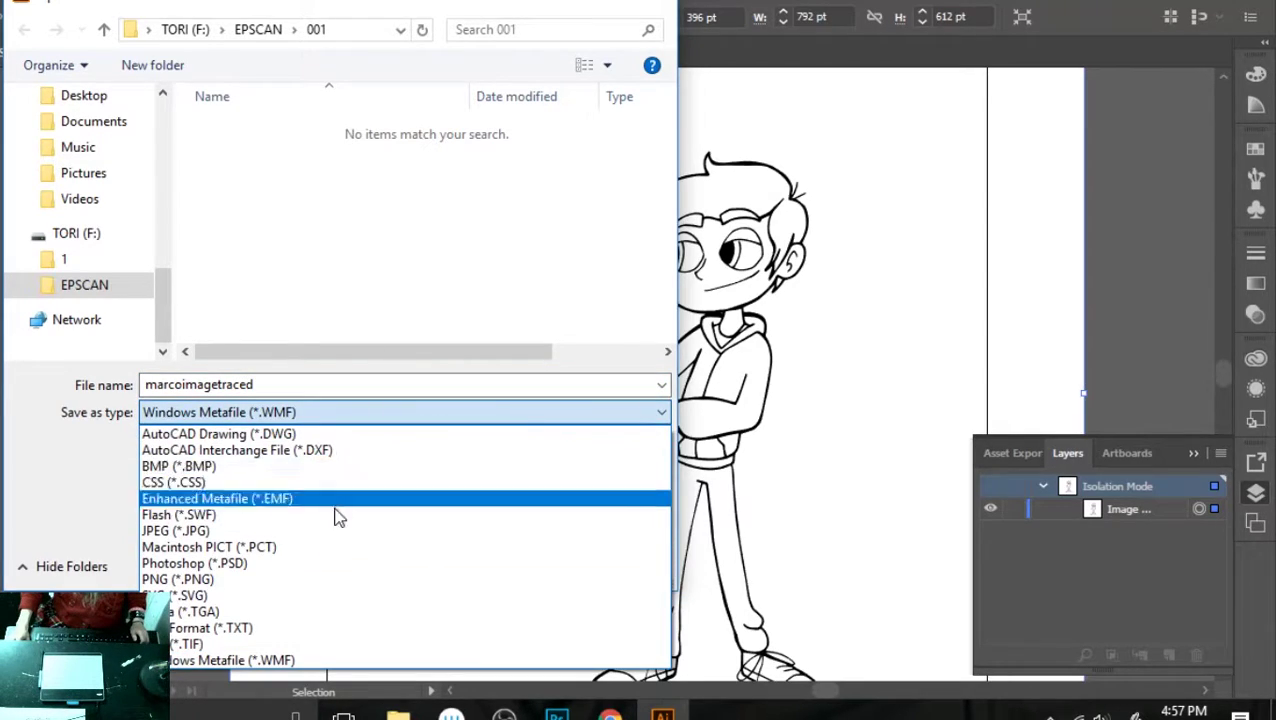
left_click(260, 531)
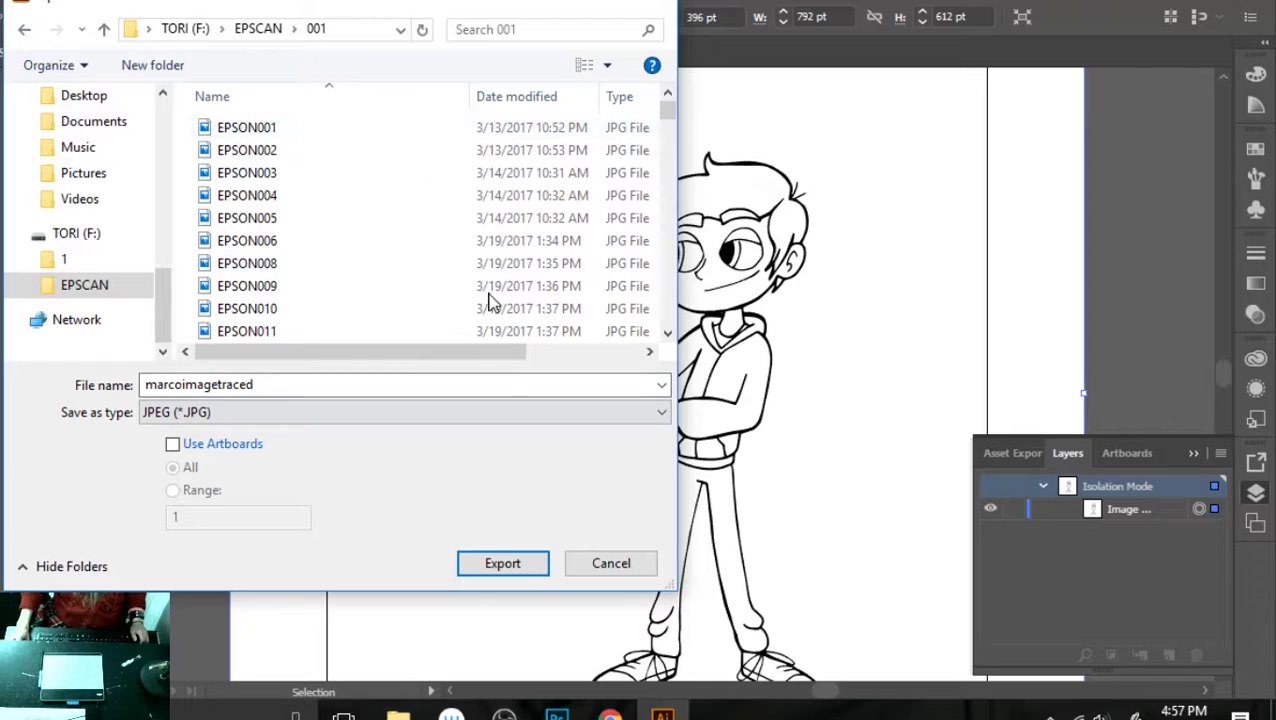
left_click(503, 564)
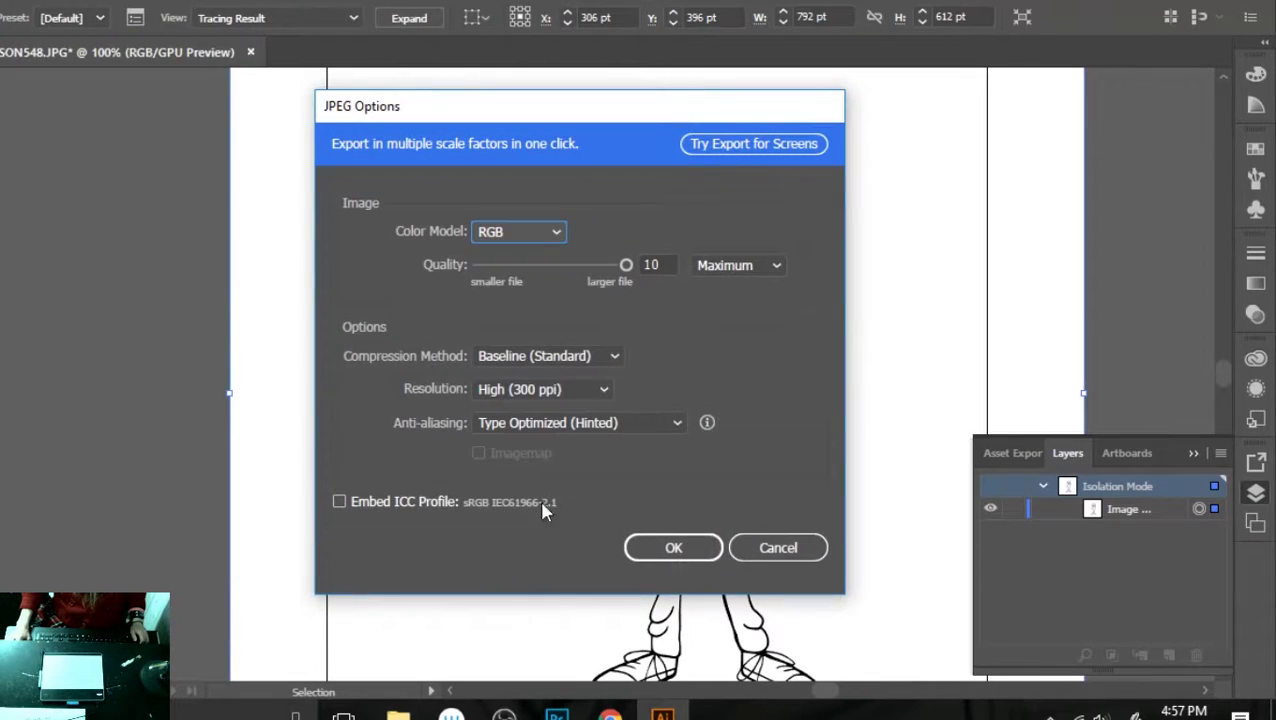
- Export the JPEG with the Grayscale color model, Maximum quality of 10 and High (300 ppi) resolution
double_click(645, 265)
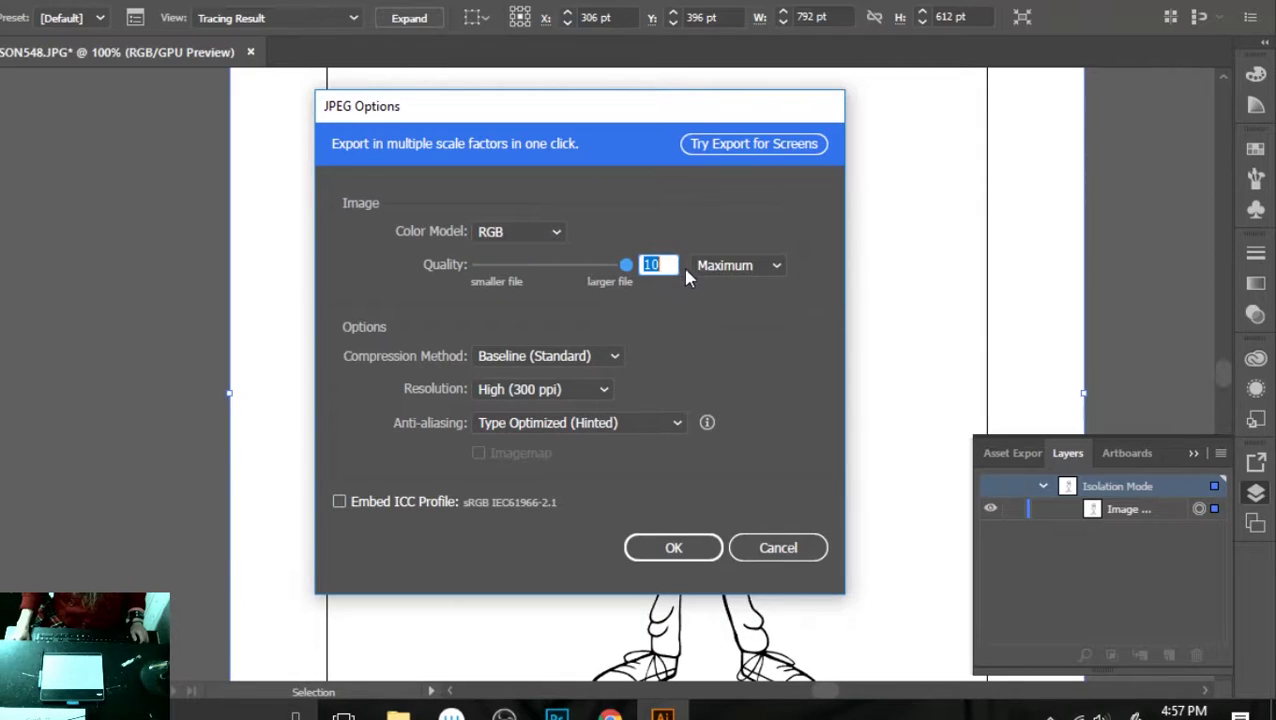
left_click(778, 266)
left_click(745, 362)
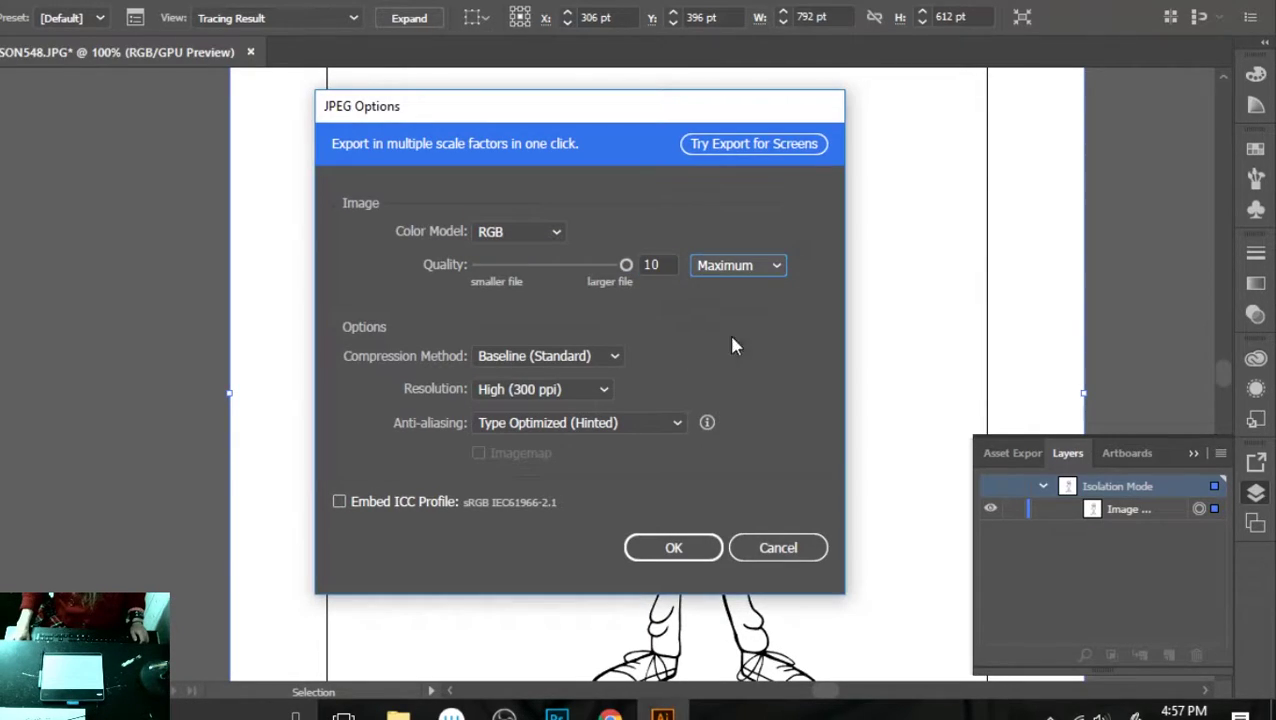
left_click(557, 233)
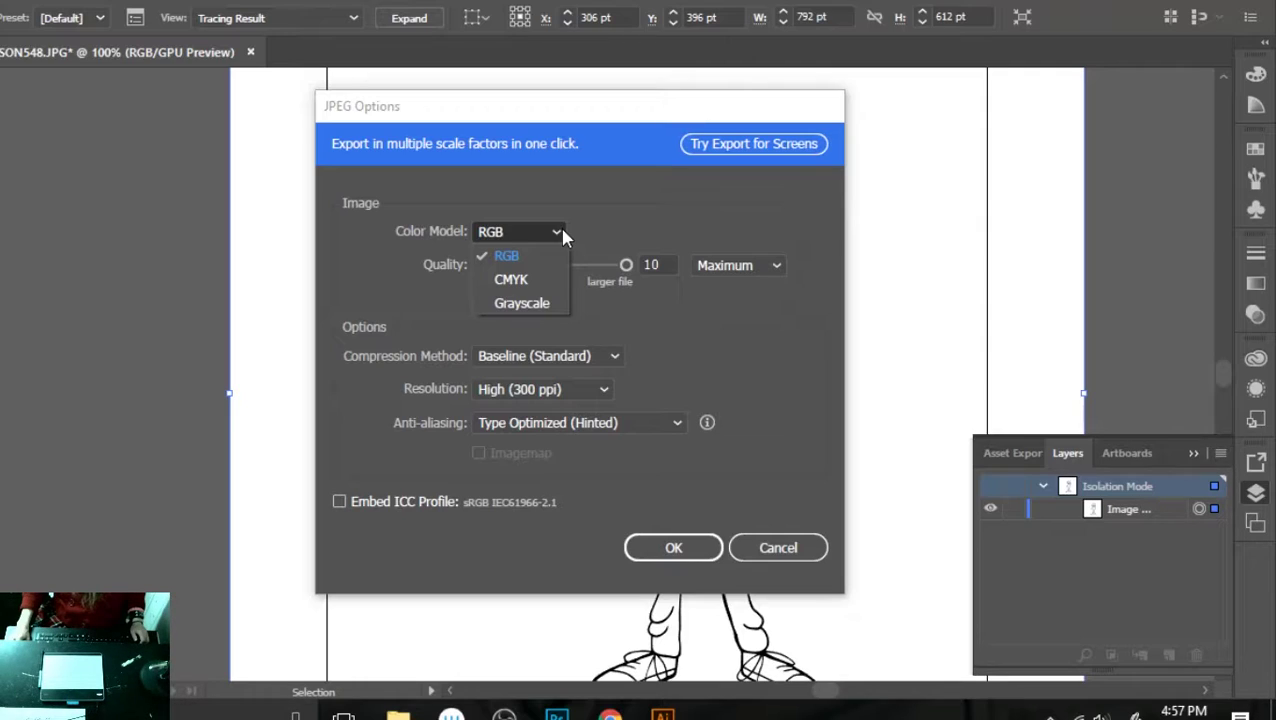
left_click(539, 305)
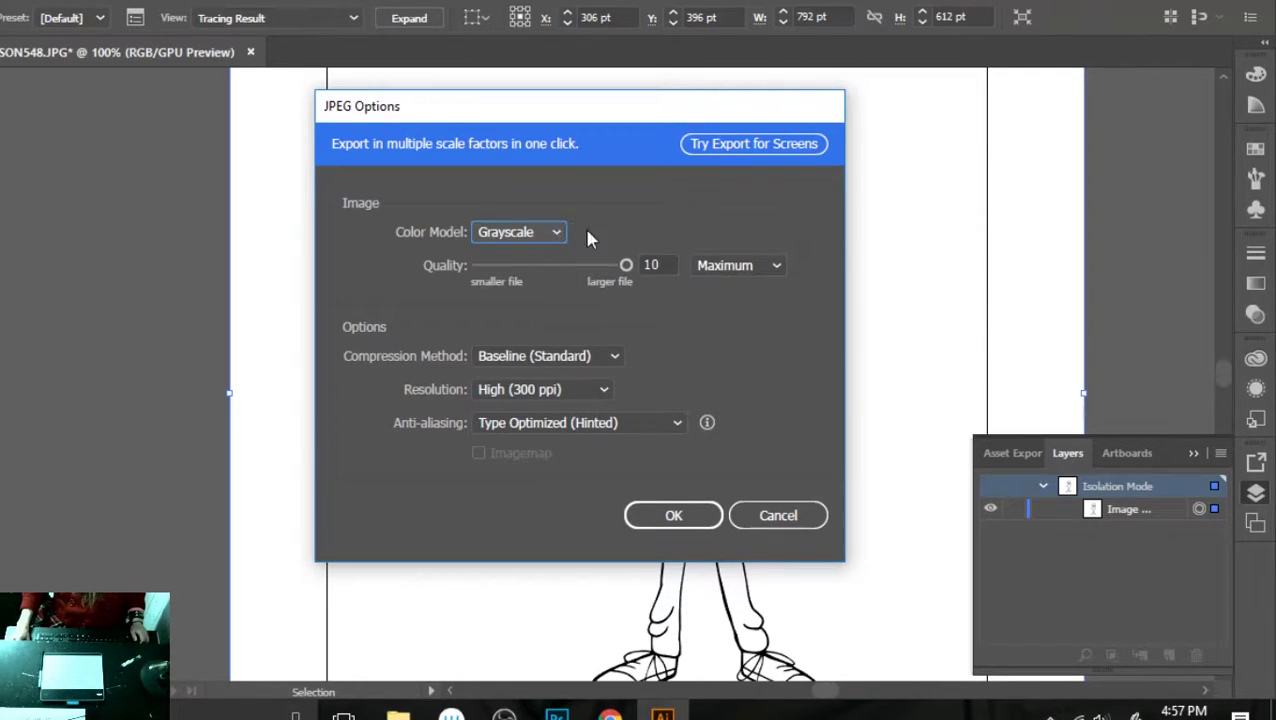
left_click(604, 391)
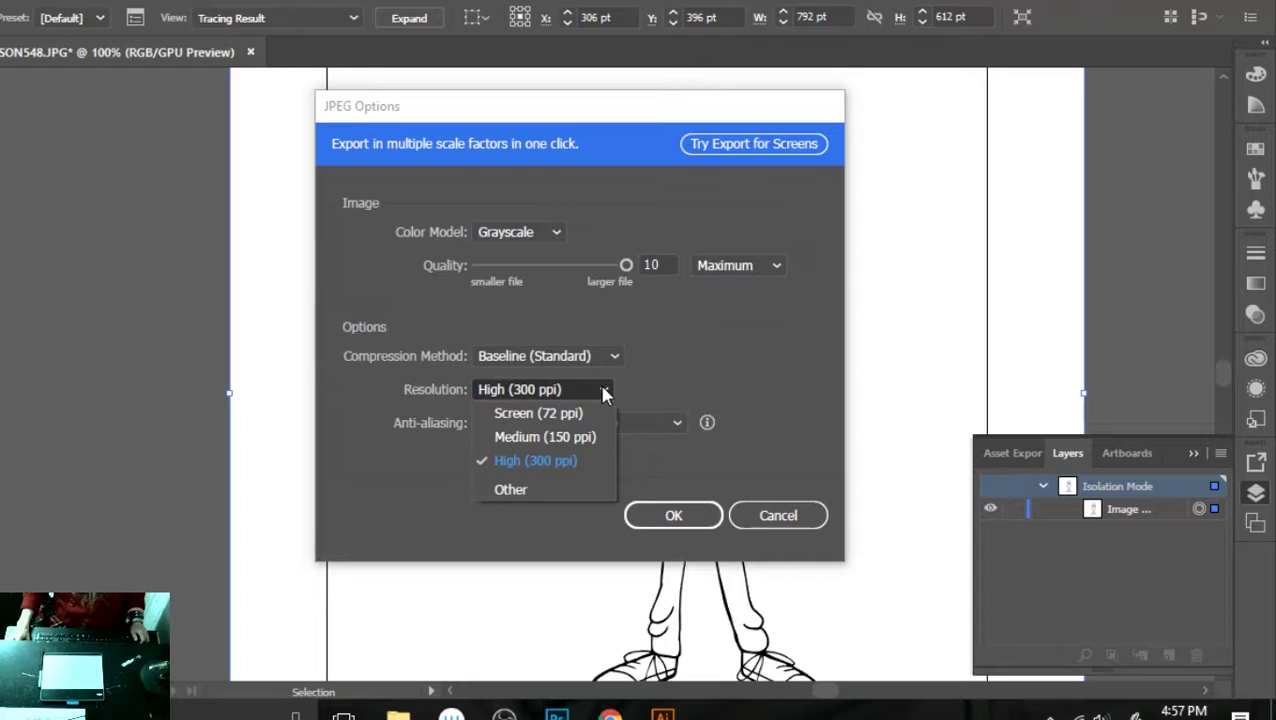
left_click(530, 460)
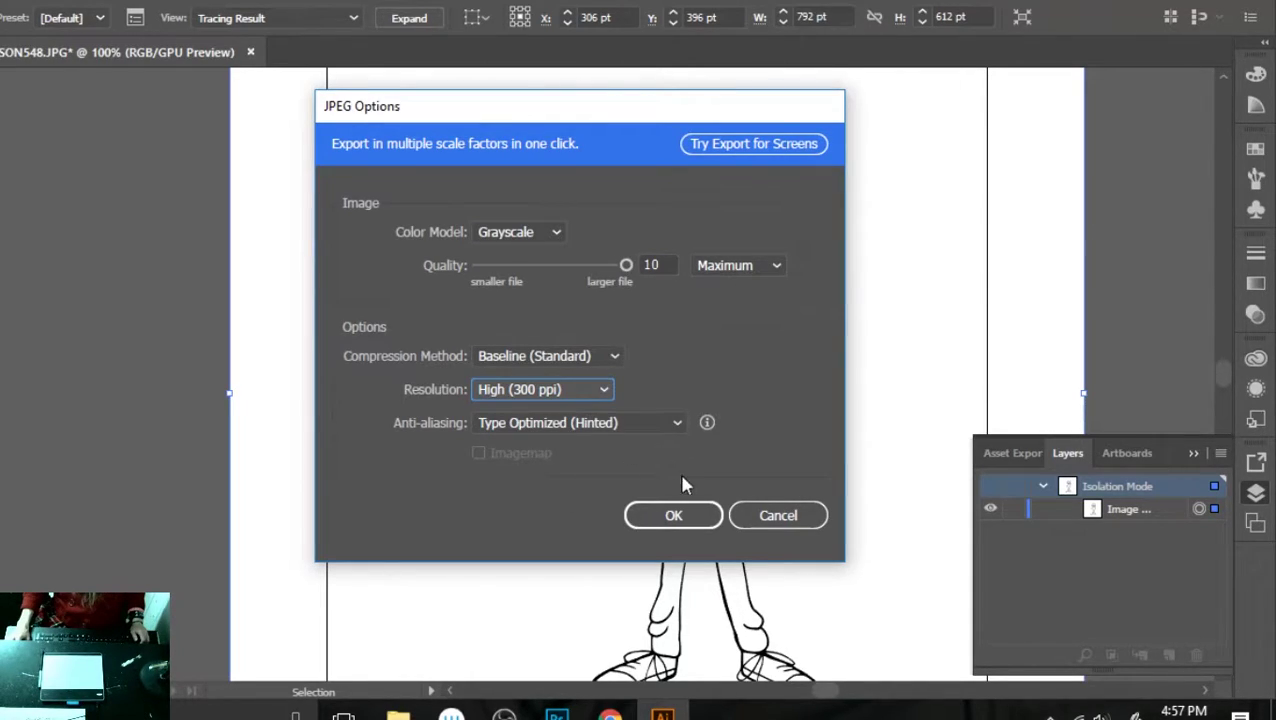
left_click(674, 518)
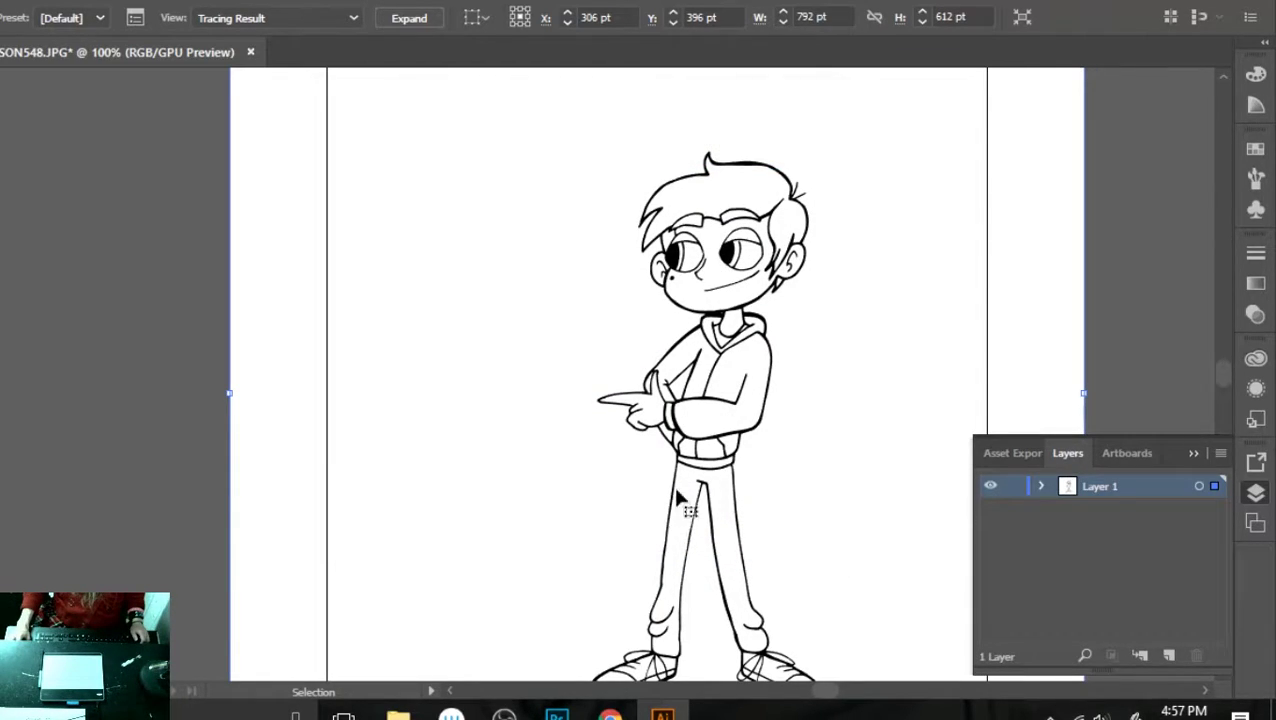
- Switch to Photoshop and open the marcoimagetraced JPG from the EPSCAN 001 folder
left_click(556, 712)
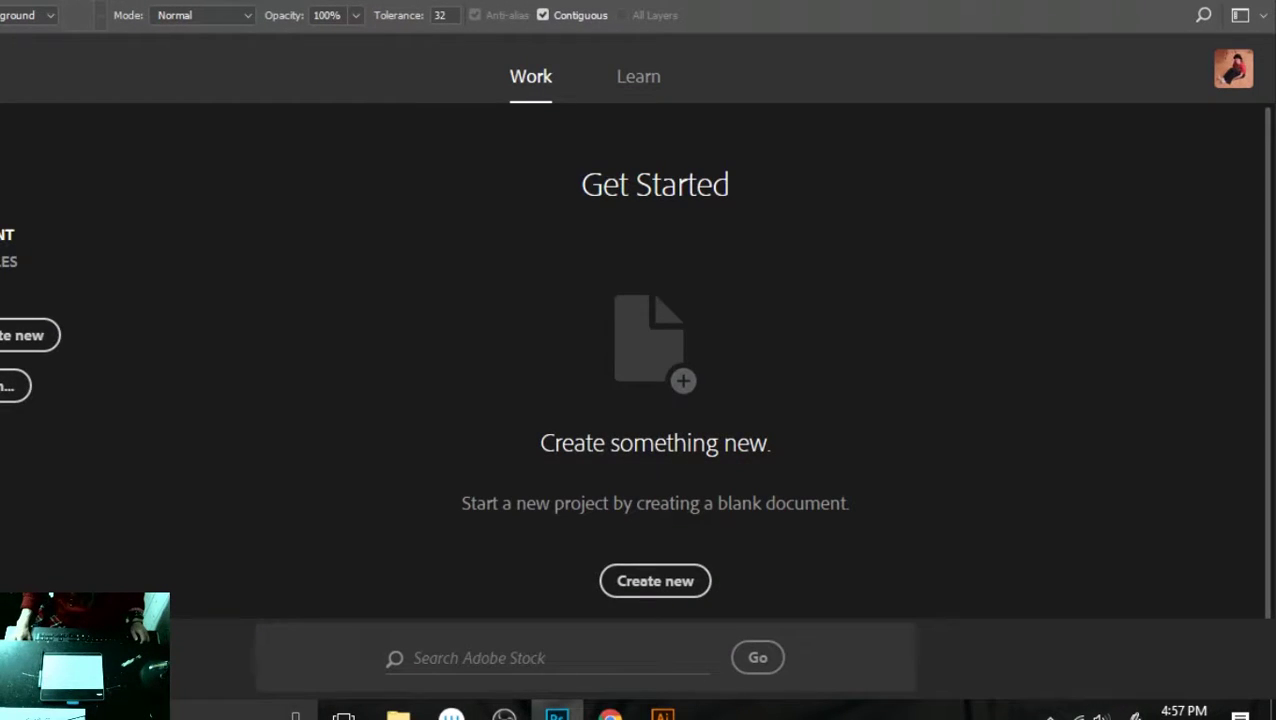
key("alt+f")
left_click(146, 29)
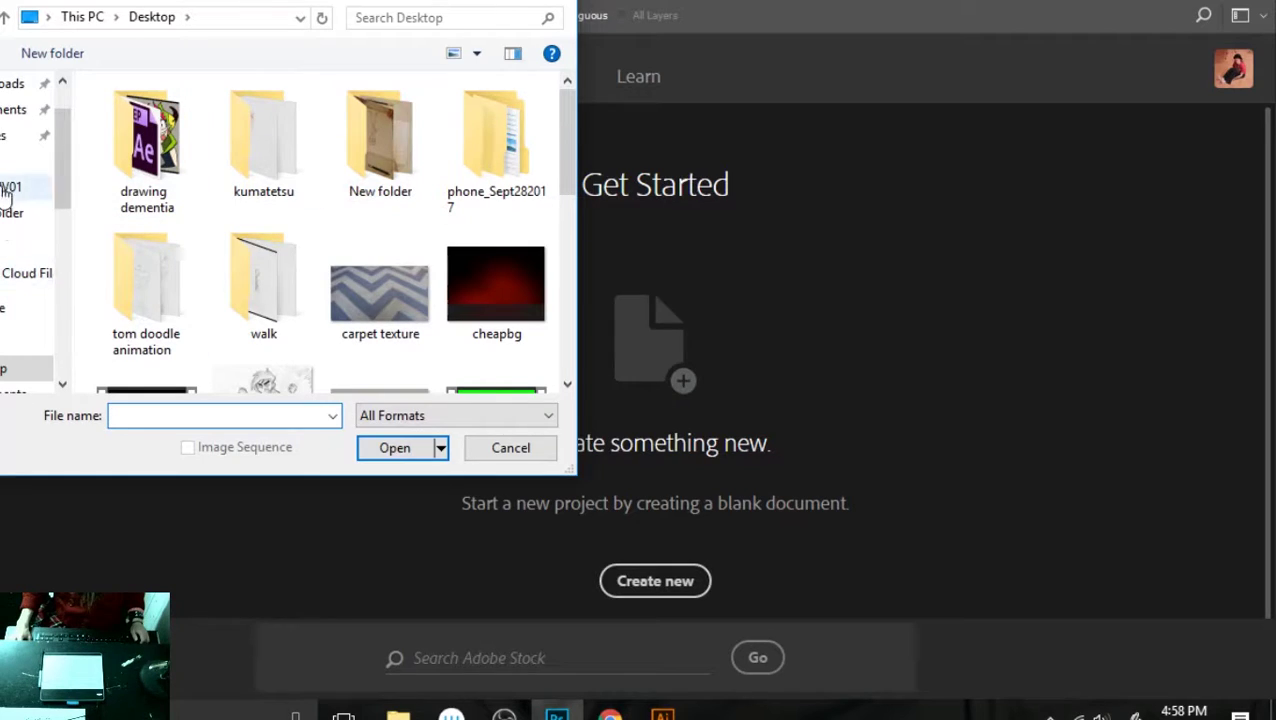
left_click(8, 162)
left_click_drag(563, 107, 553, 384)
left_click(192, 367)
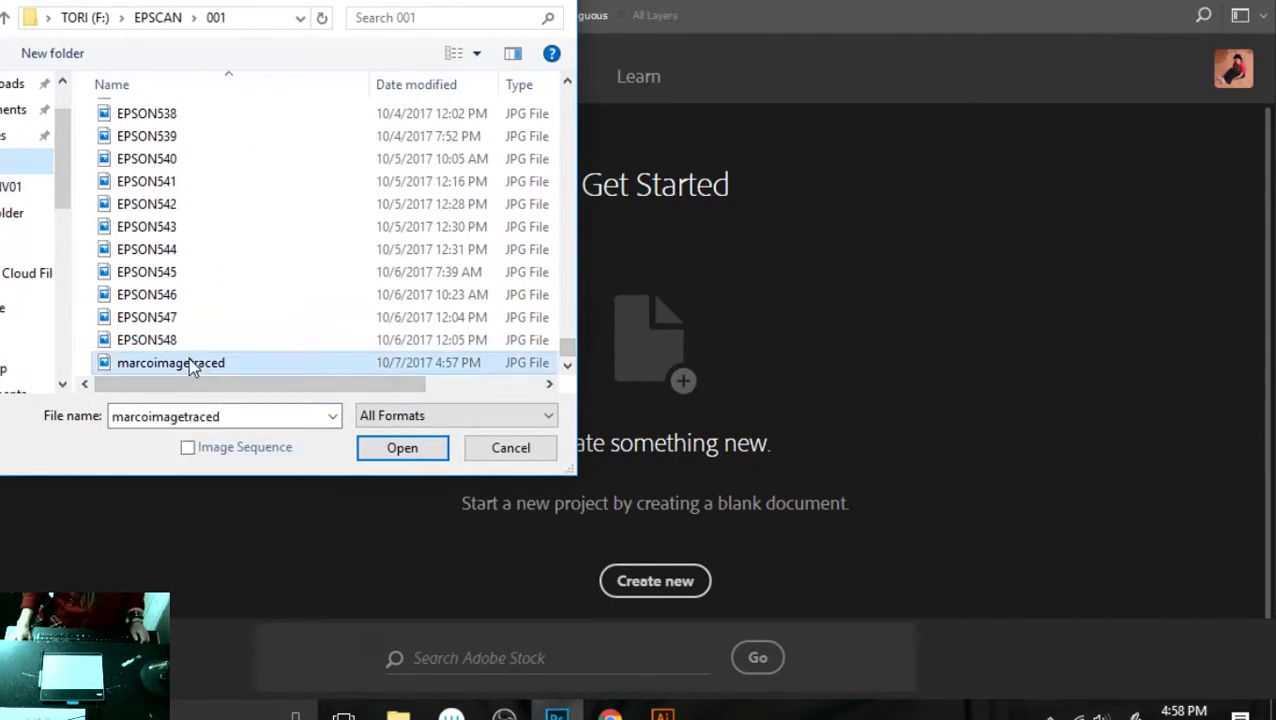
double_click(193, 367)
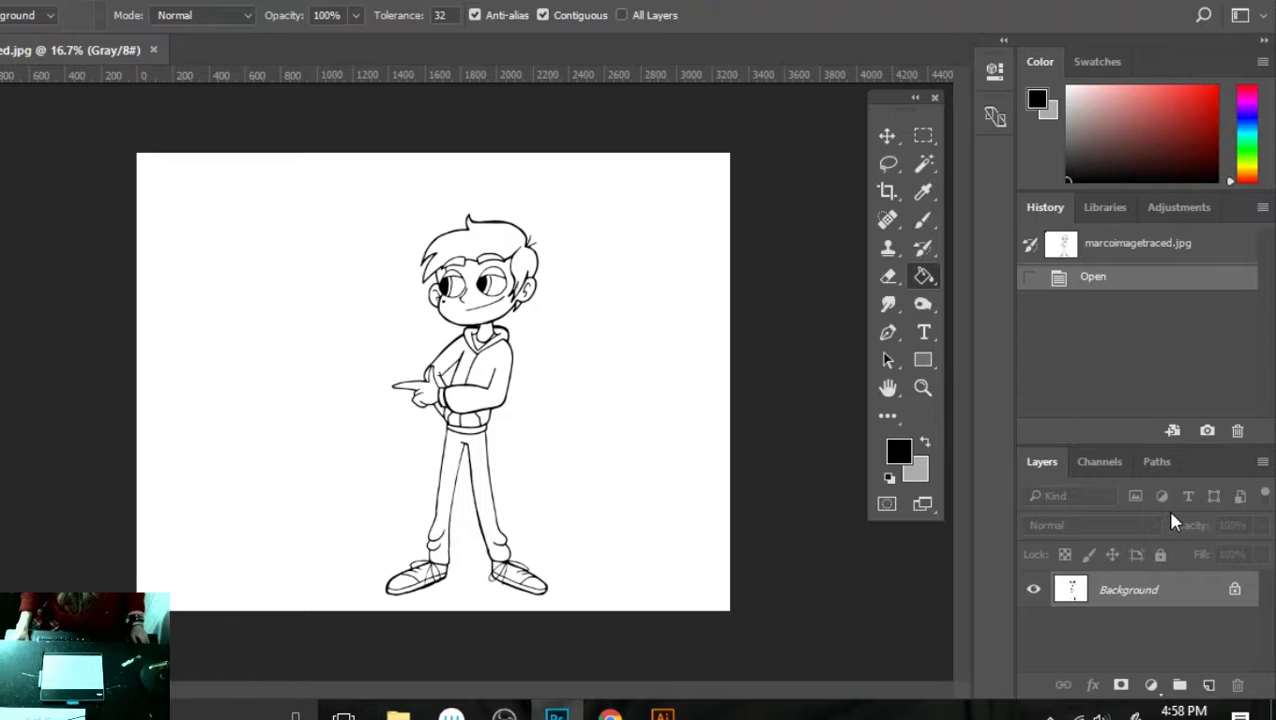
- Duplicate the Background layer within the same document, keeping the suggested name Background copy
right_click(1147, 600)
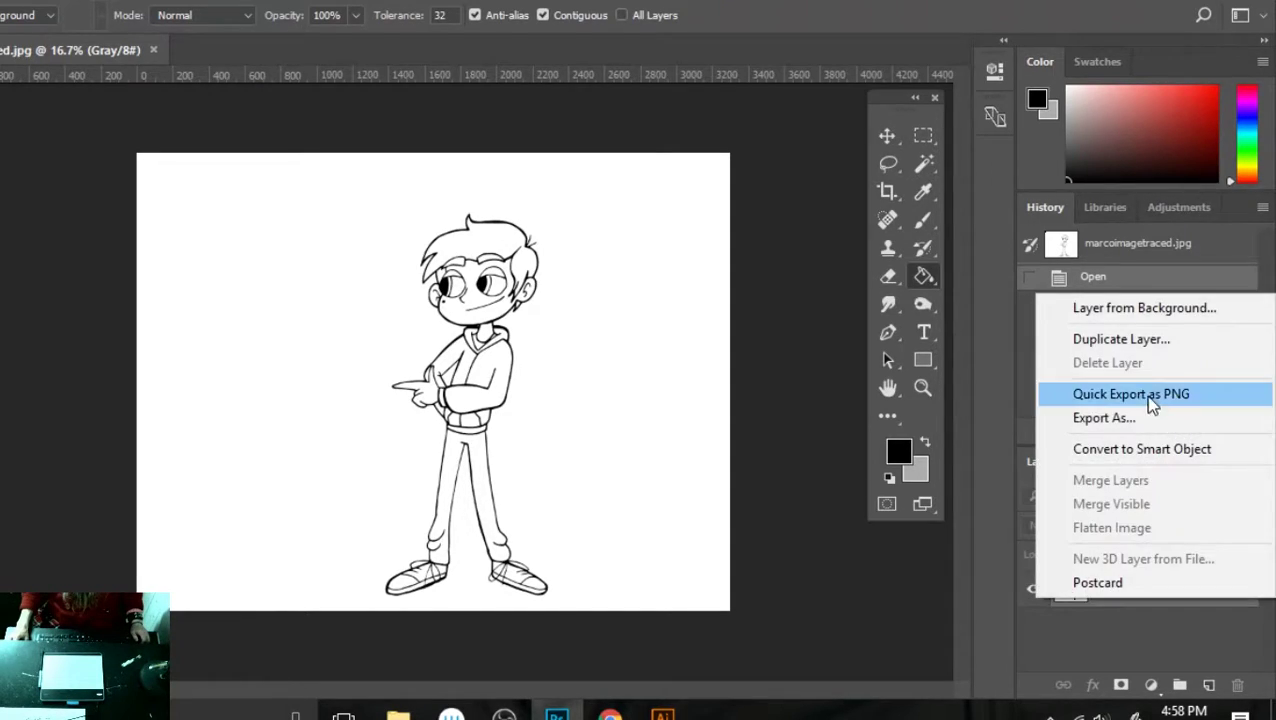
left_click(1130, 340)
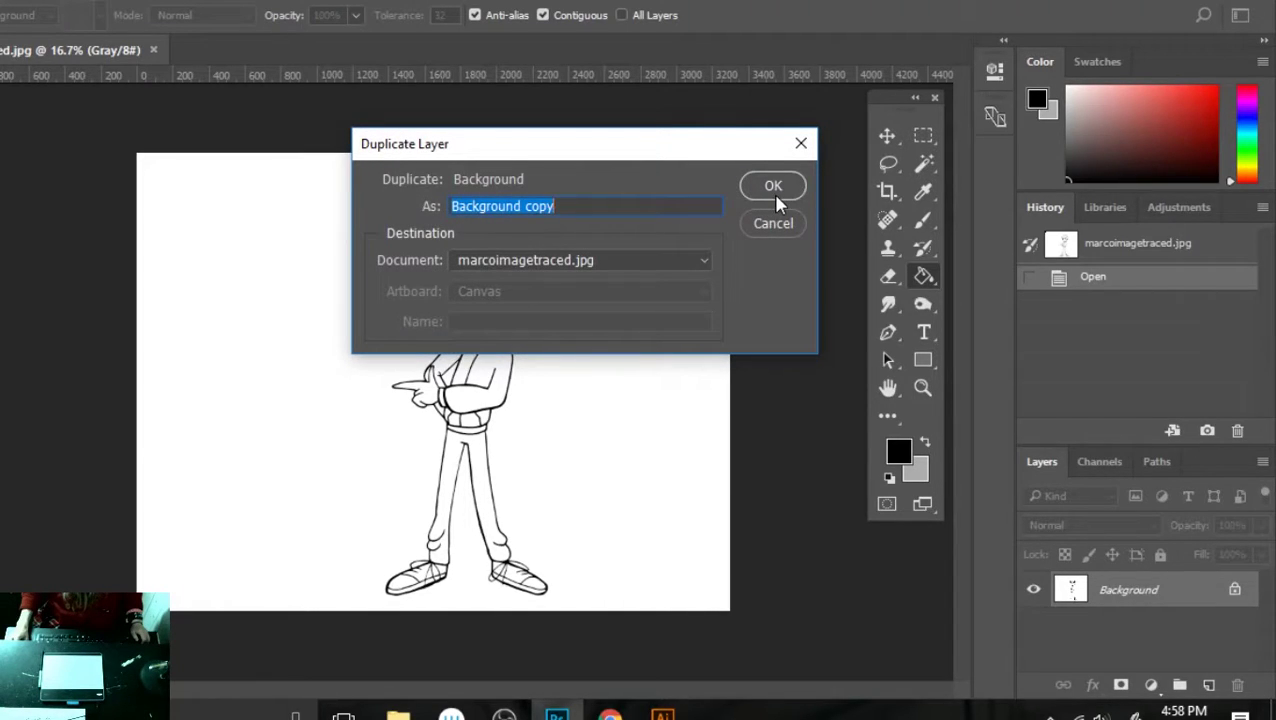
left_click(776, 196)
- Add an empty layer directly above the Background layer and pick bright green as the foreground color
left_click(1130, 627)
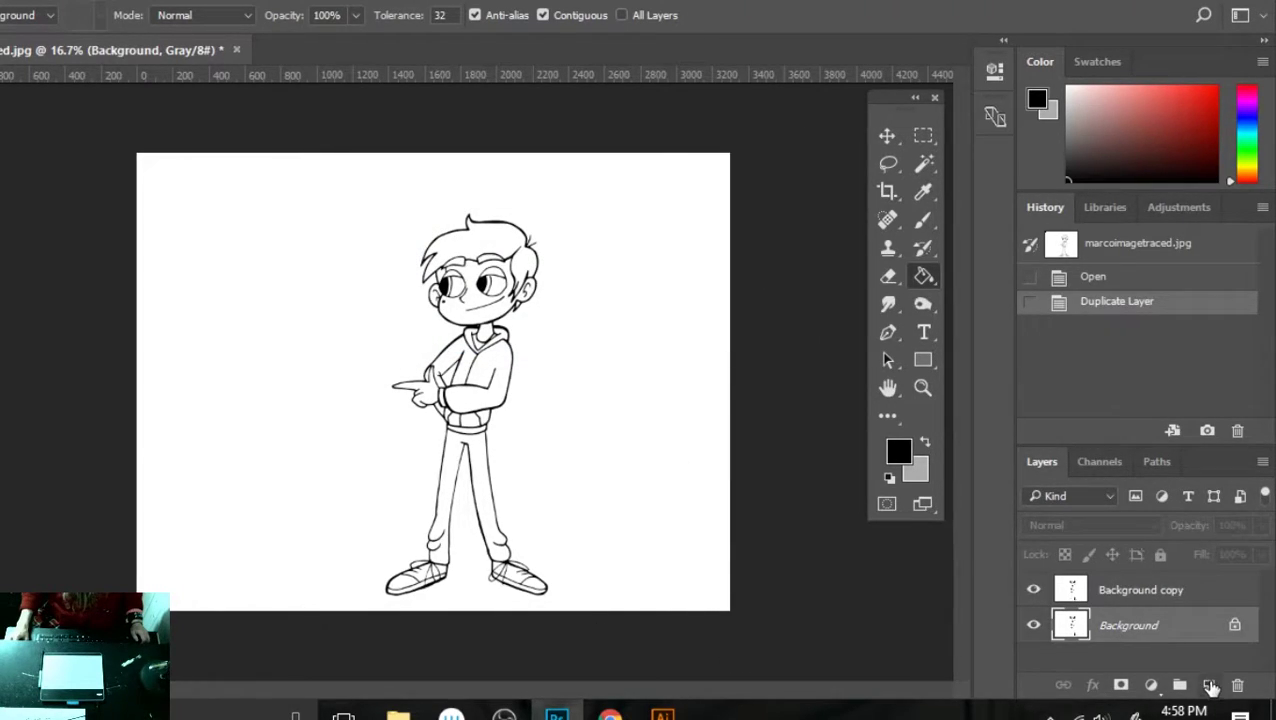
left_click(1209, 686)
left_click_drag(1255, 177, 1255, 150)
left_click_drag(1108, 166, 1231, 65)
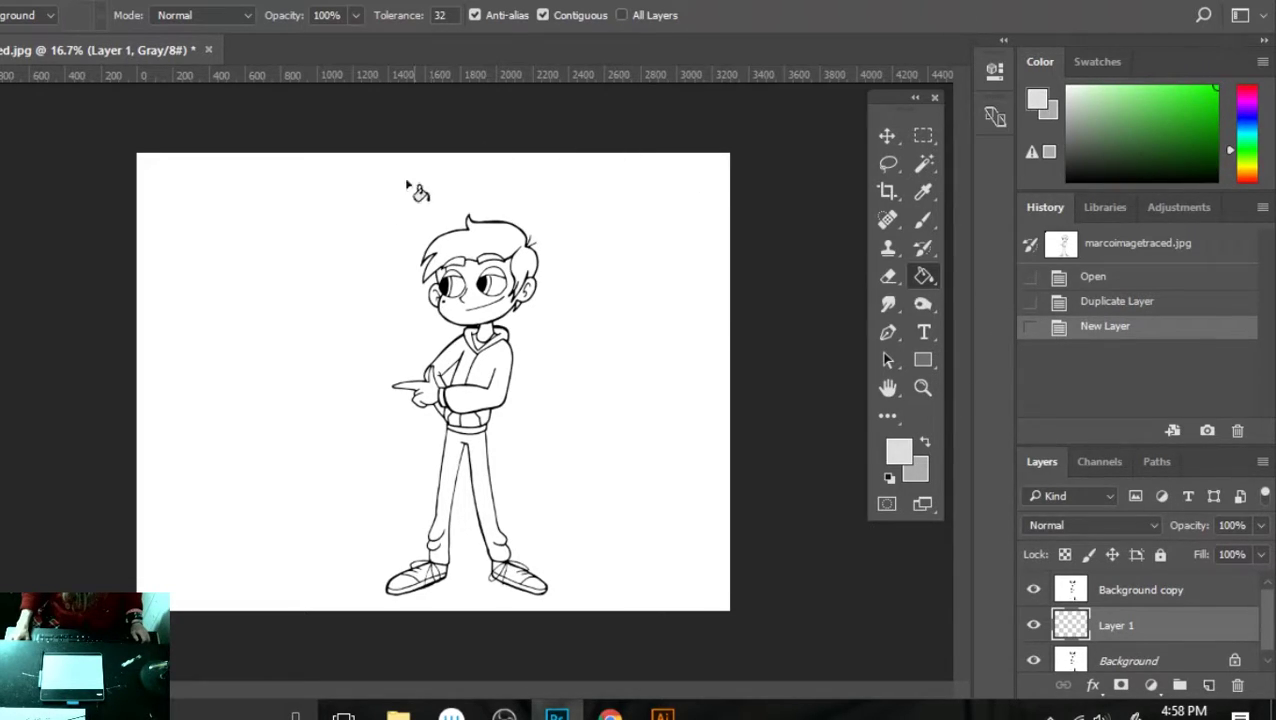
left_click(48, 0)
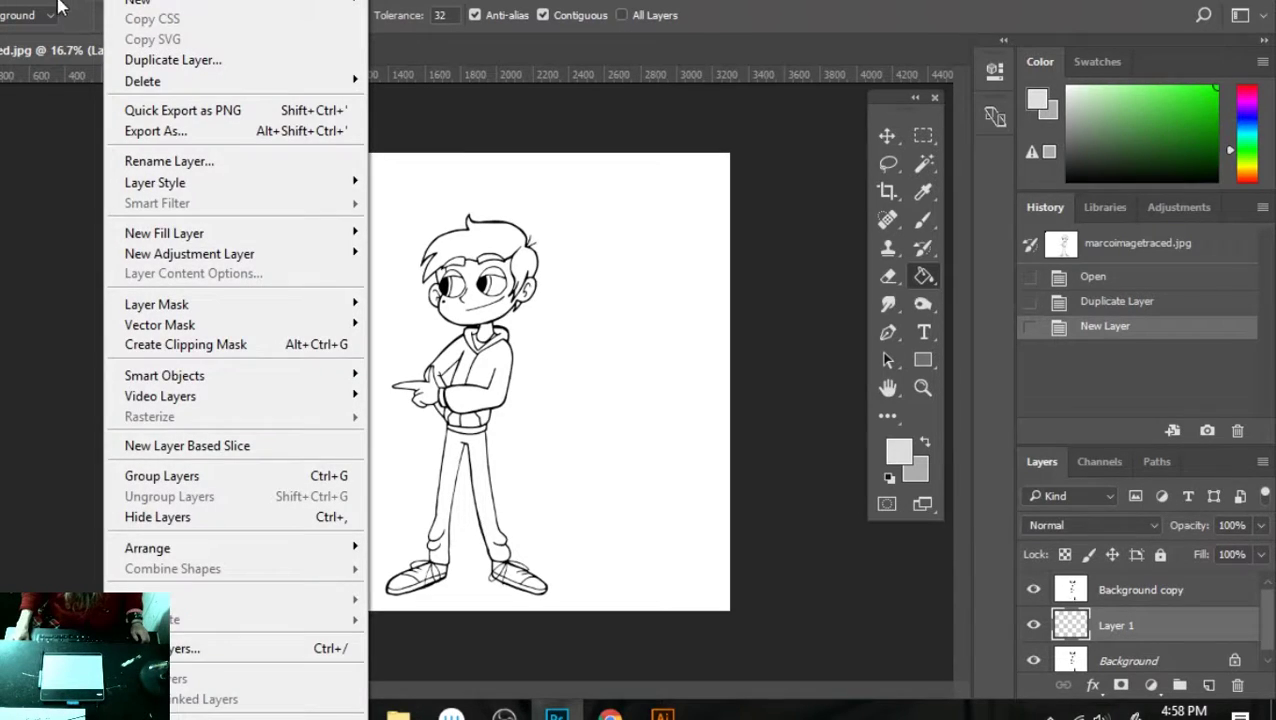
mouse_move(42, 10)
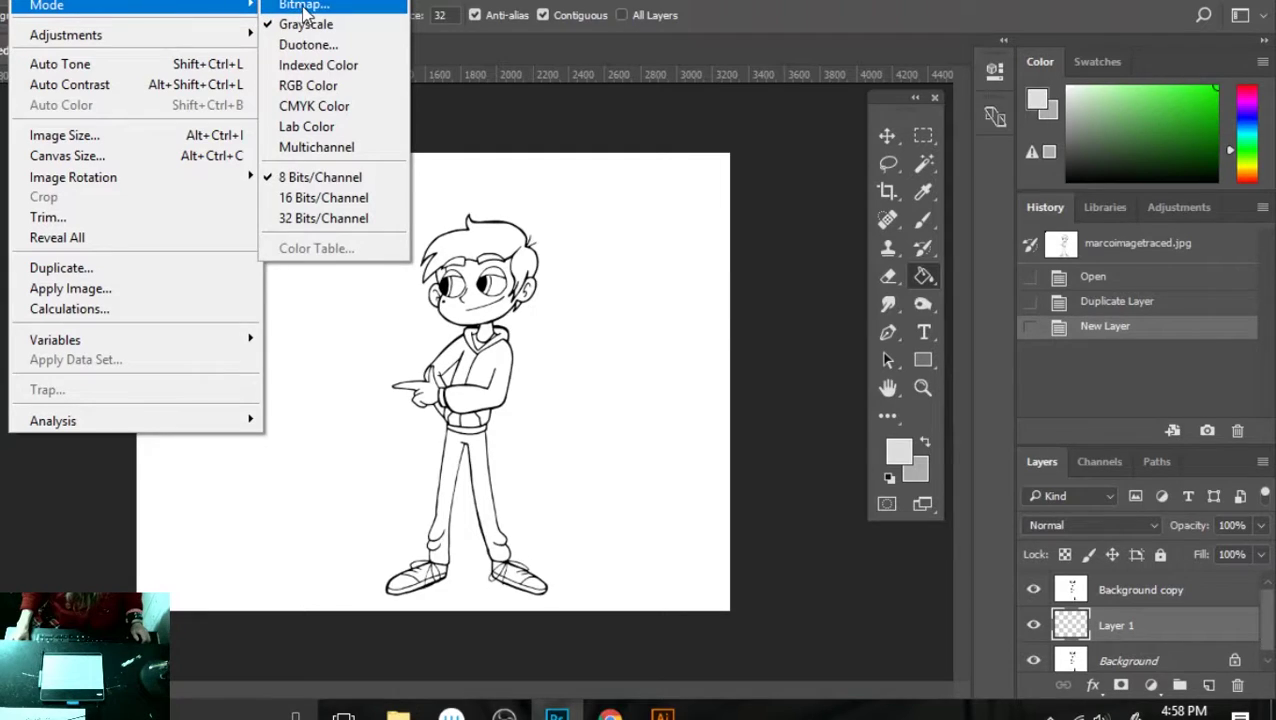
left_click(304, 85)
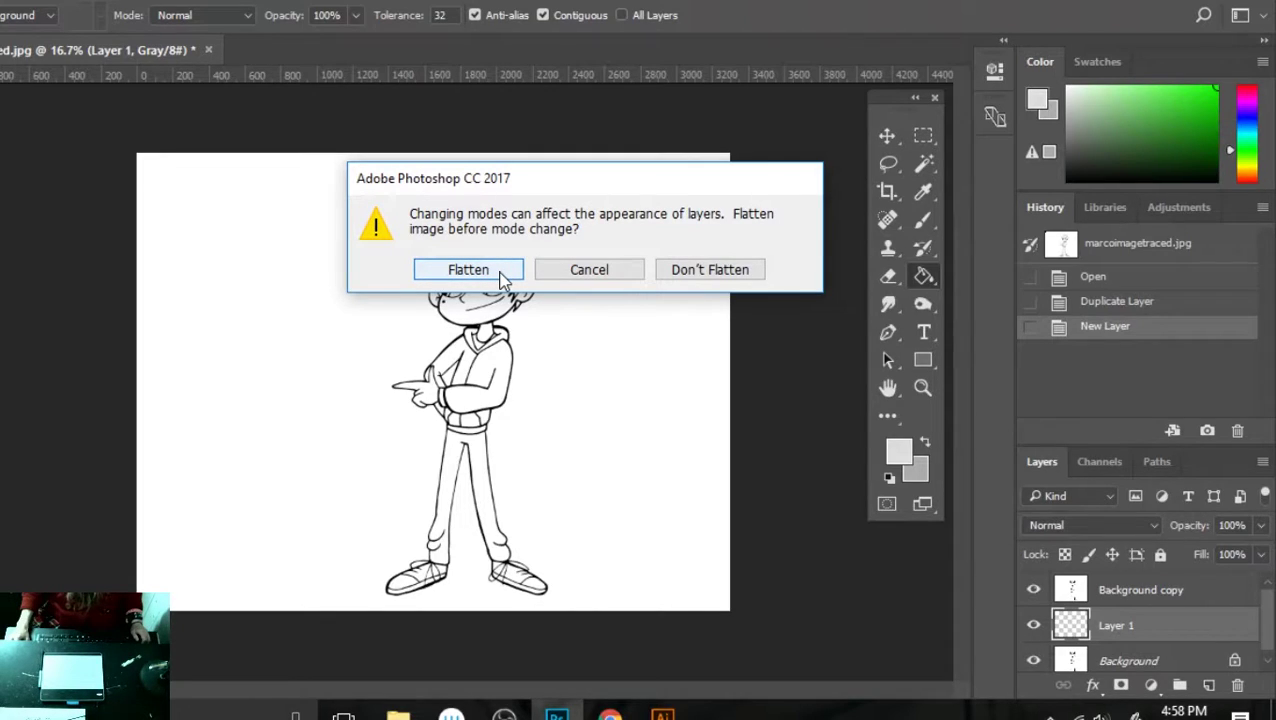
left_click(642, 271)
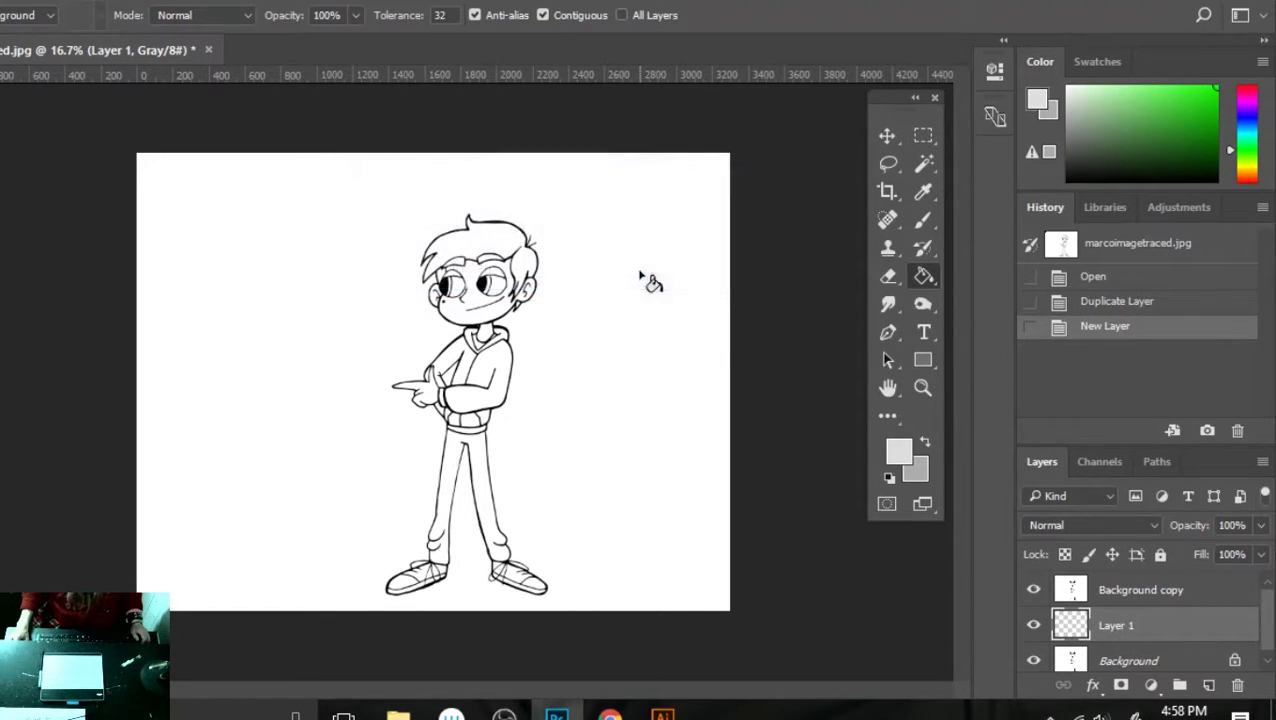
- Delete the Background copy layer
left_click(1166, 594)
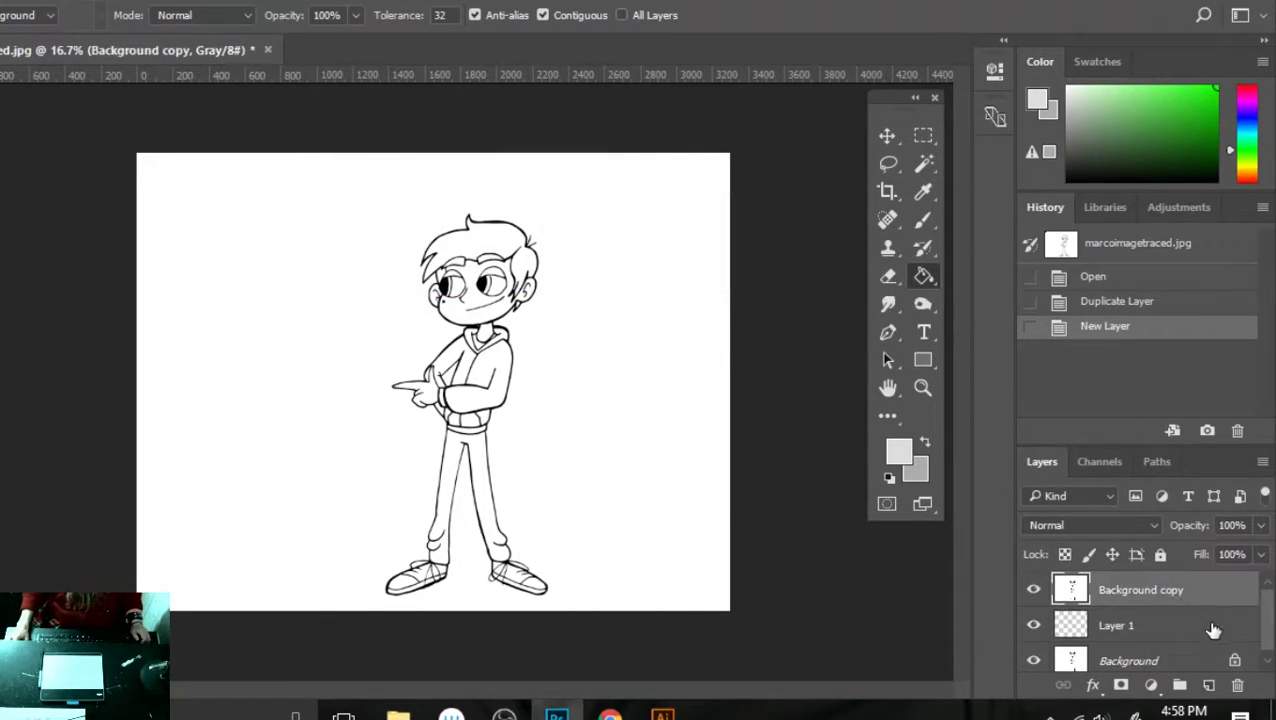
left_click(1238, 685)
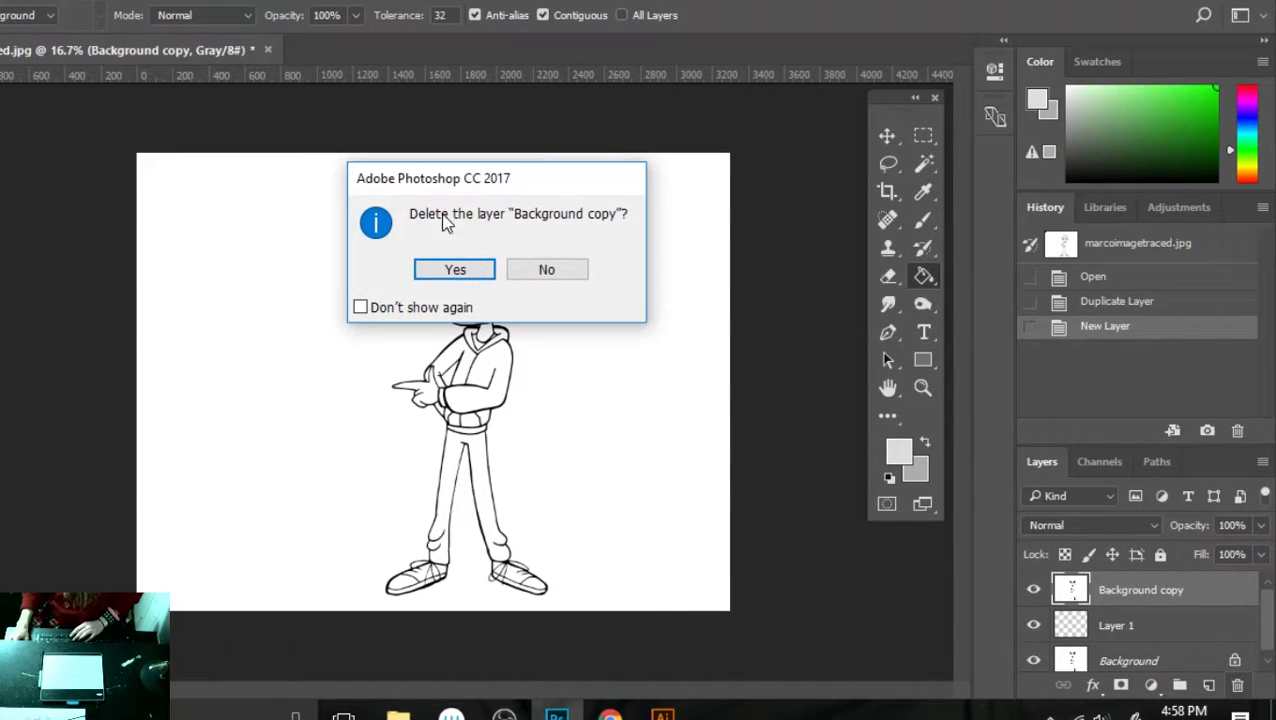
left_click(450, 269)
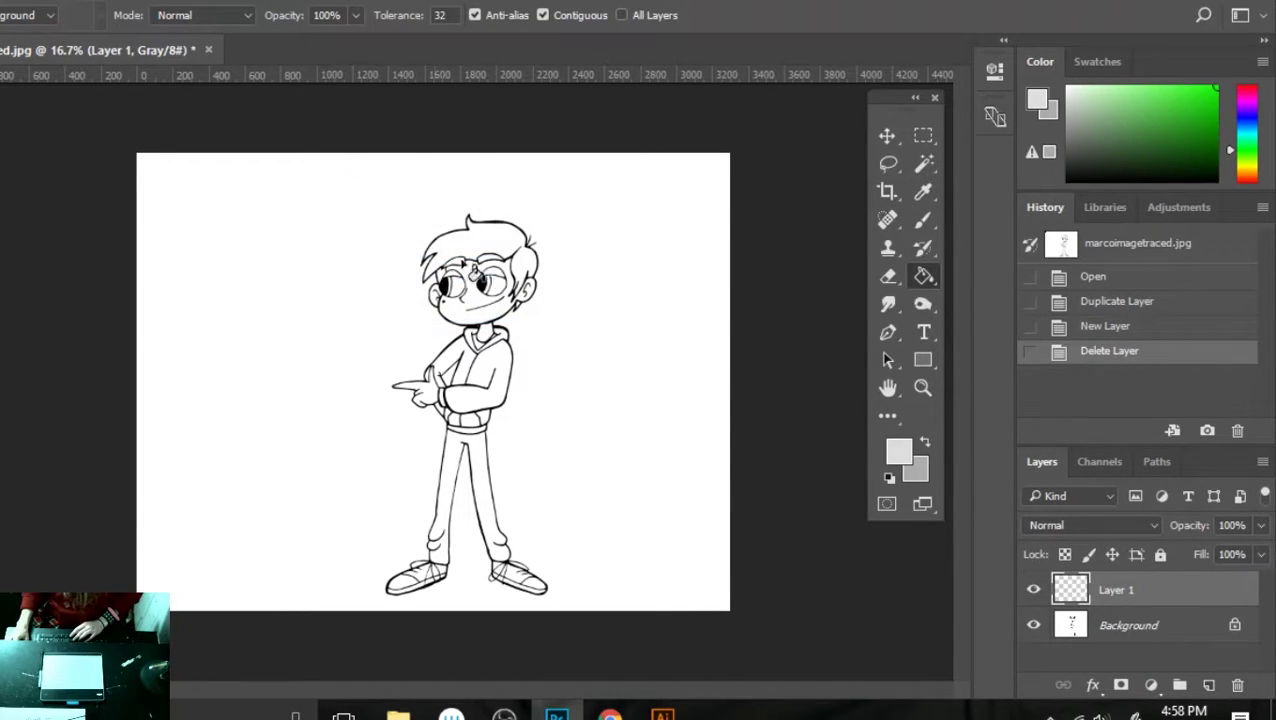
- Delete the empty Layer 1 and convert the image from grayscale to RGB Color mode
left_click(1238, 685)
left_click(450, 266)
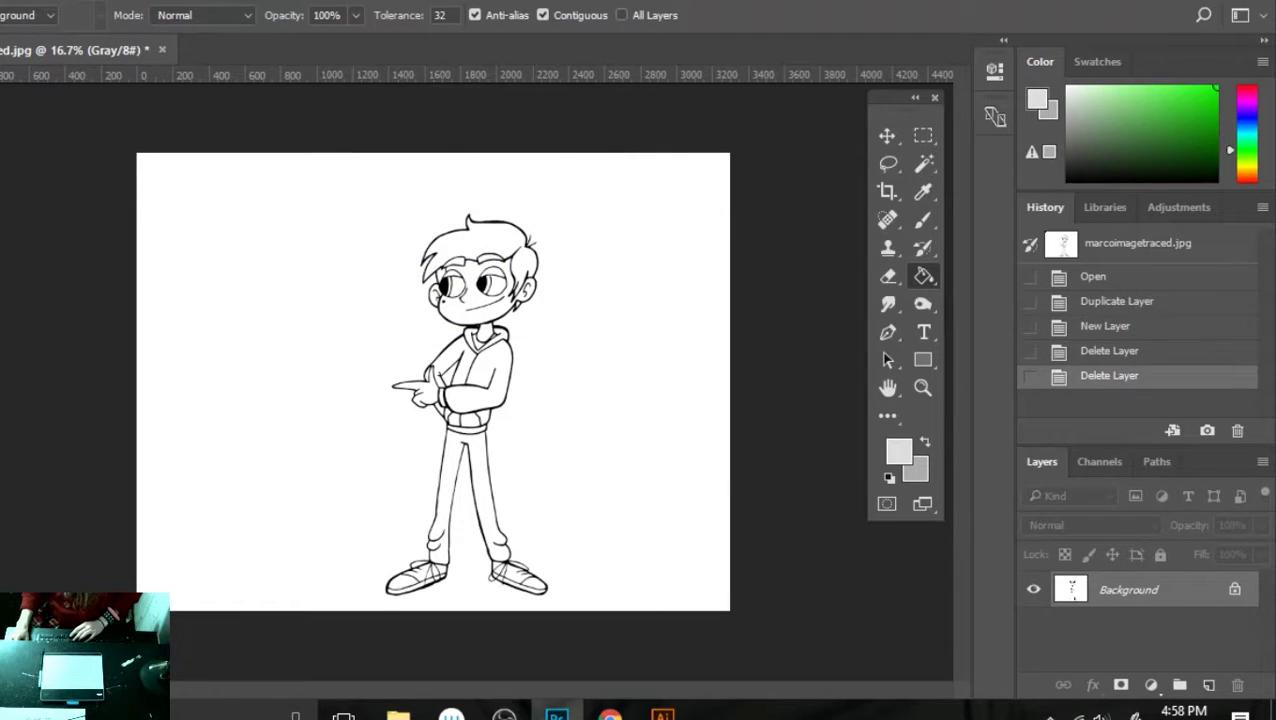
key("alt+i")
mouse_move(113, 8)
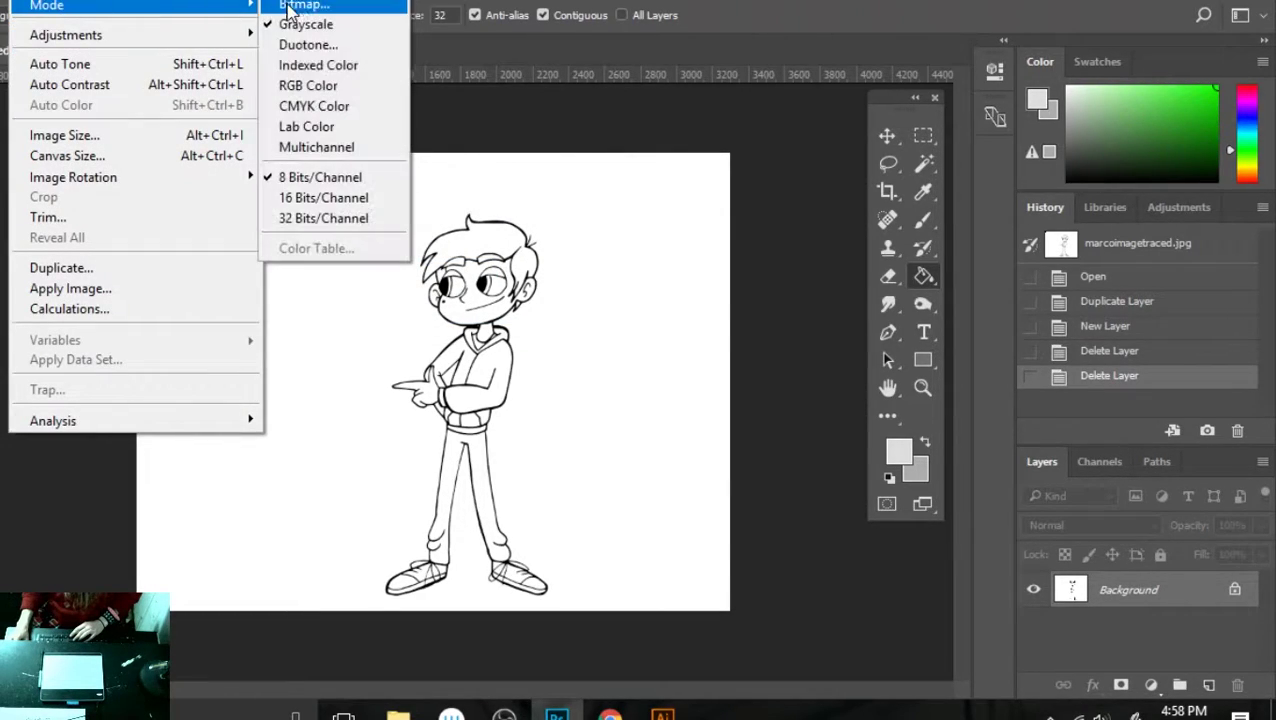
left_click(308, 85)
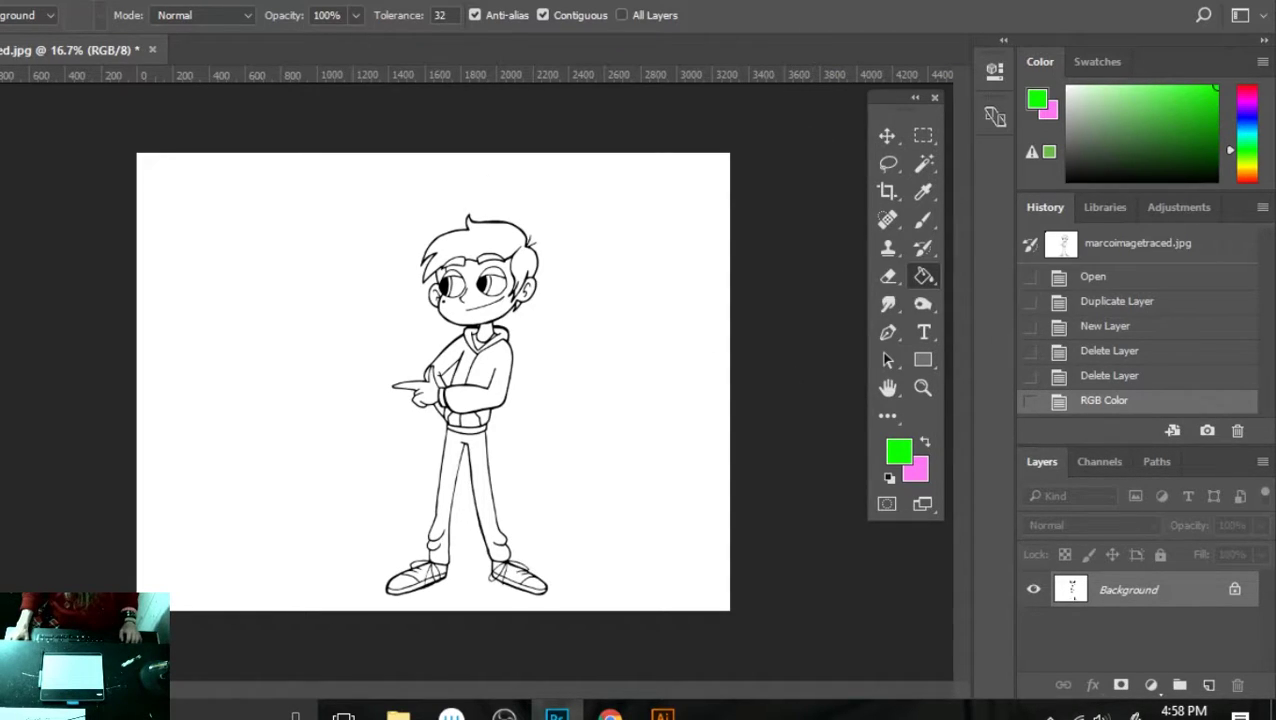
left_click(63, 3)
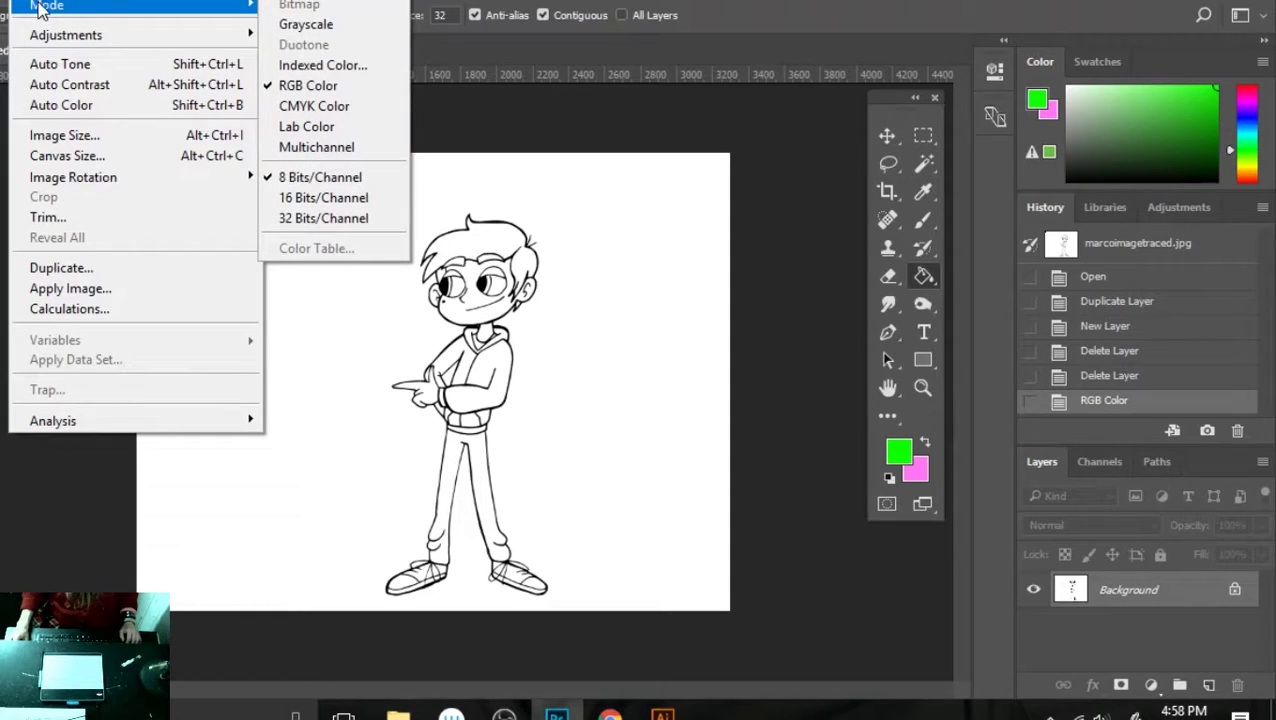
left_click(45, 2)
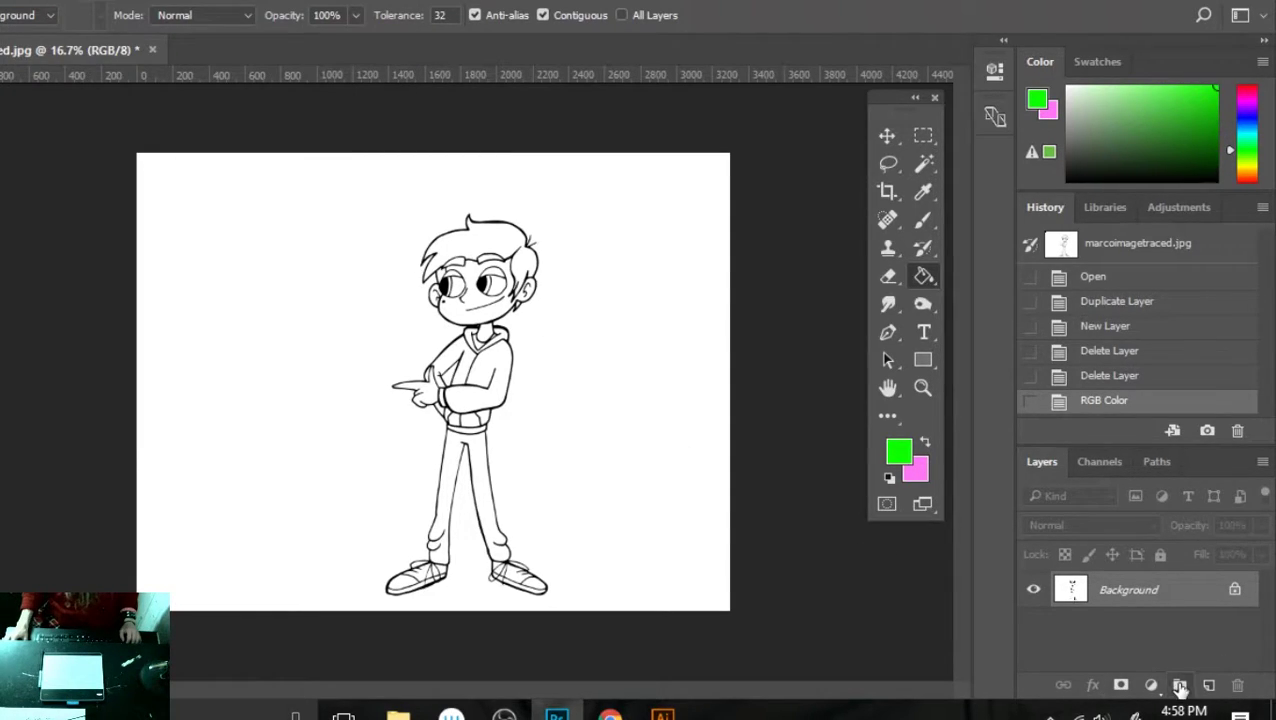
- Duplicate the Background layer, keeping the suggested name Background copy
right_click(1150, 588)
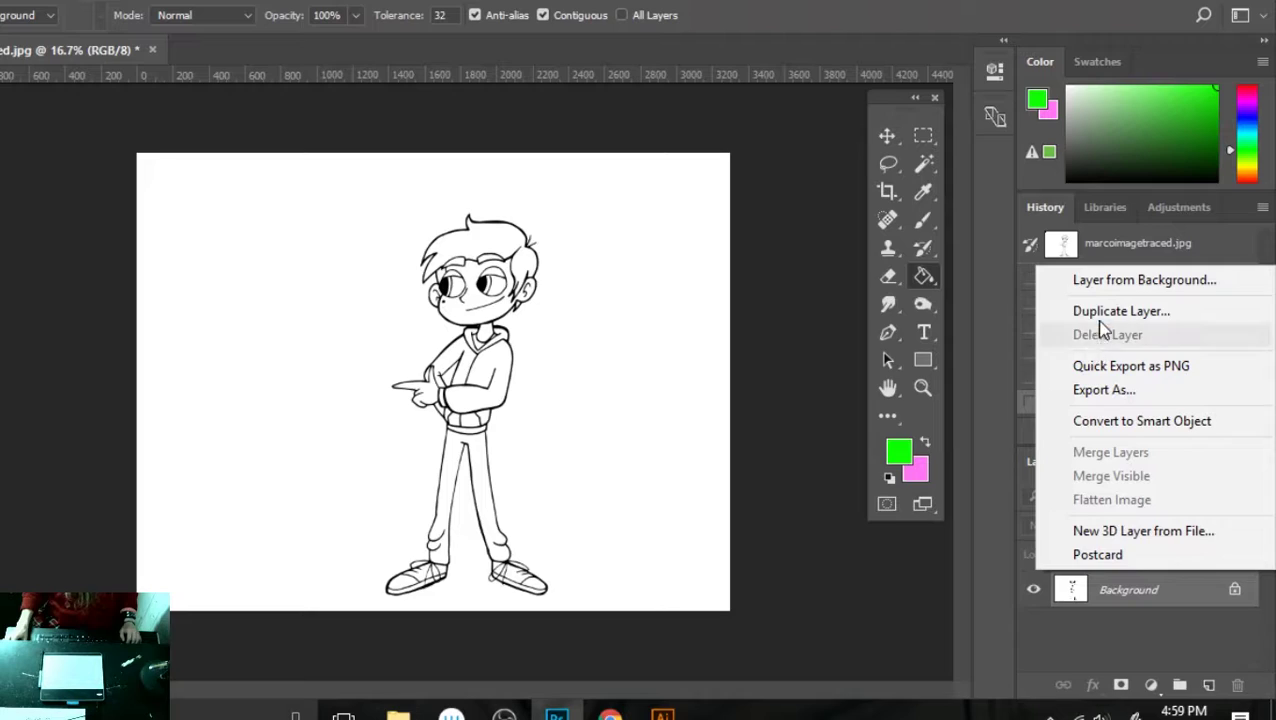
left_click(1106, 313)
left_click(799, 197)
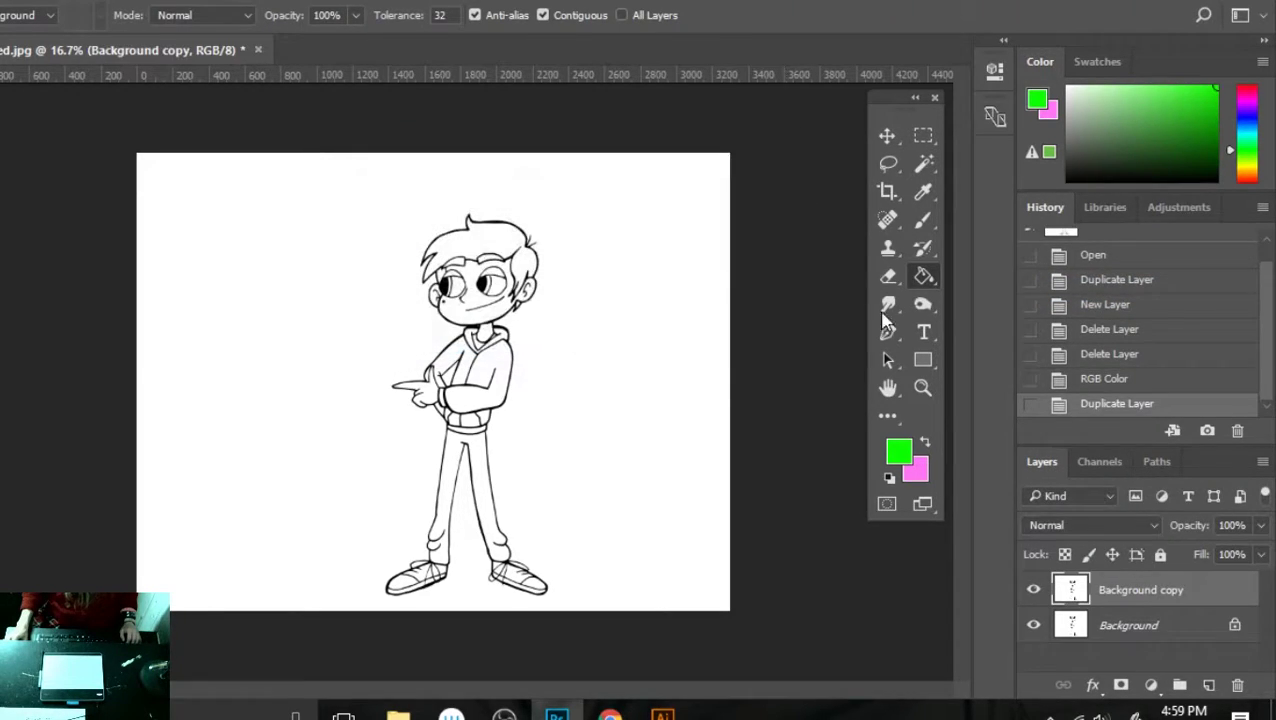
- Add an empty layer directly above the Background layer and fill it with the bright green foreground color
left_click(1091, 627)
left_click(1206, 686)
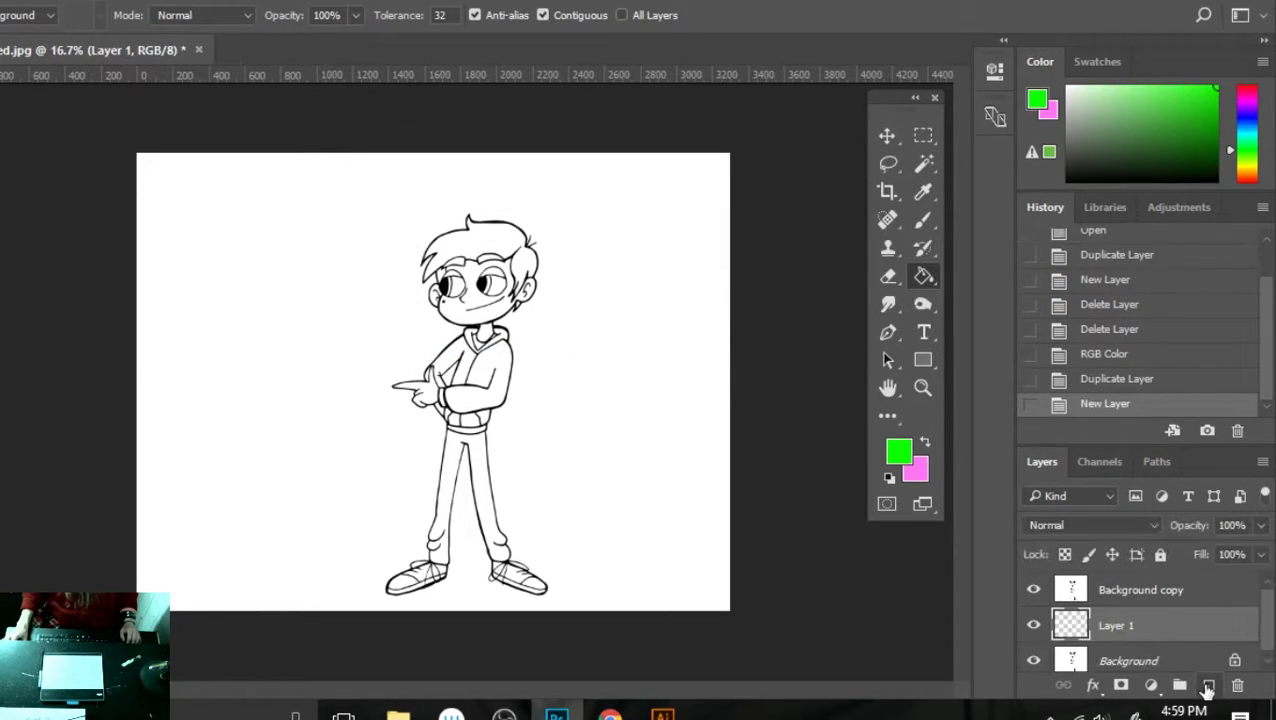
left_click(594, 496)
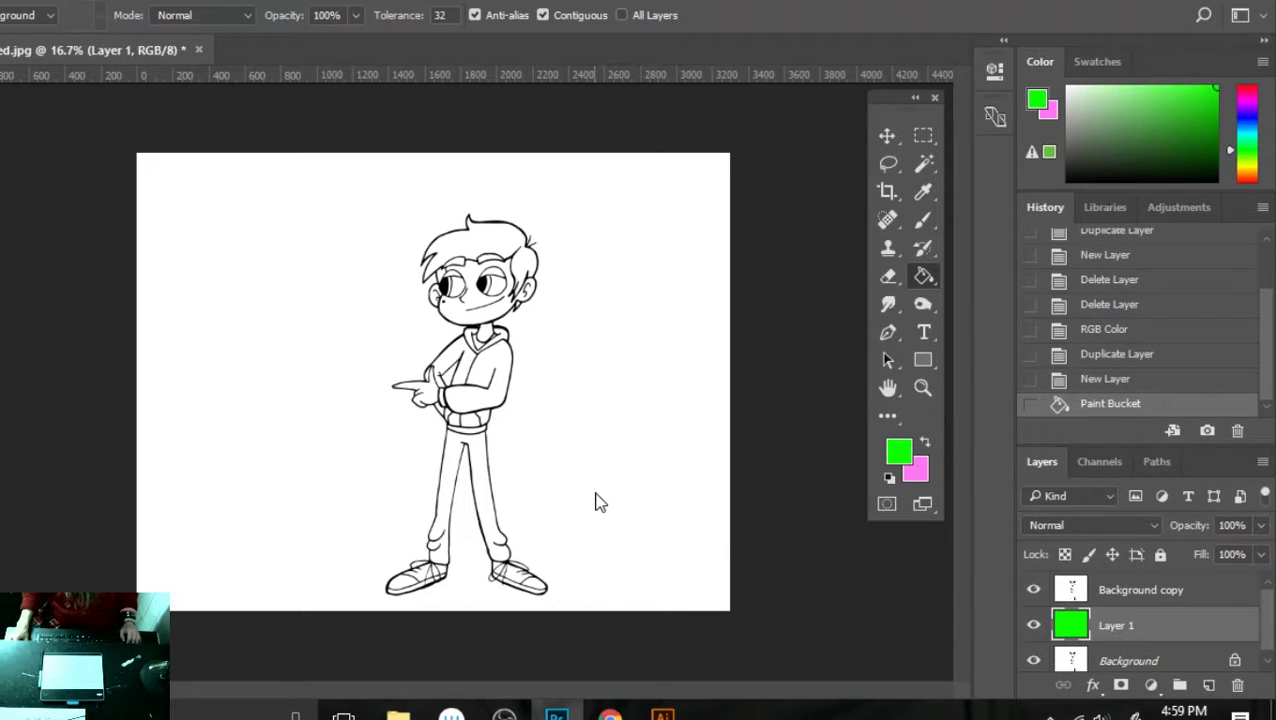
left_click(1157, 593)
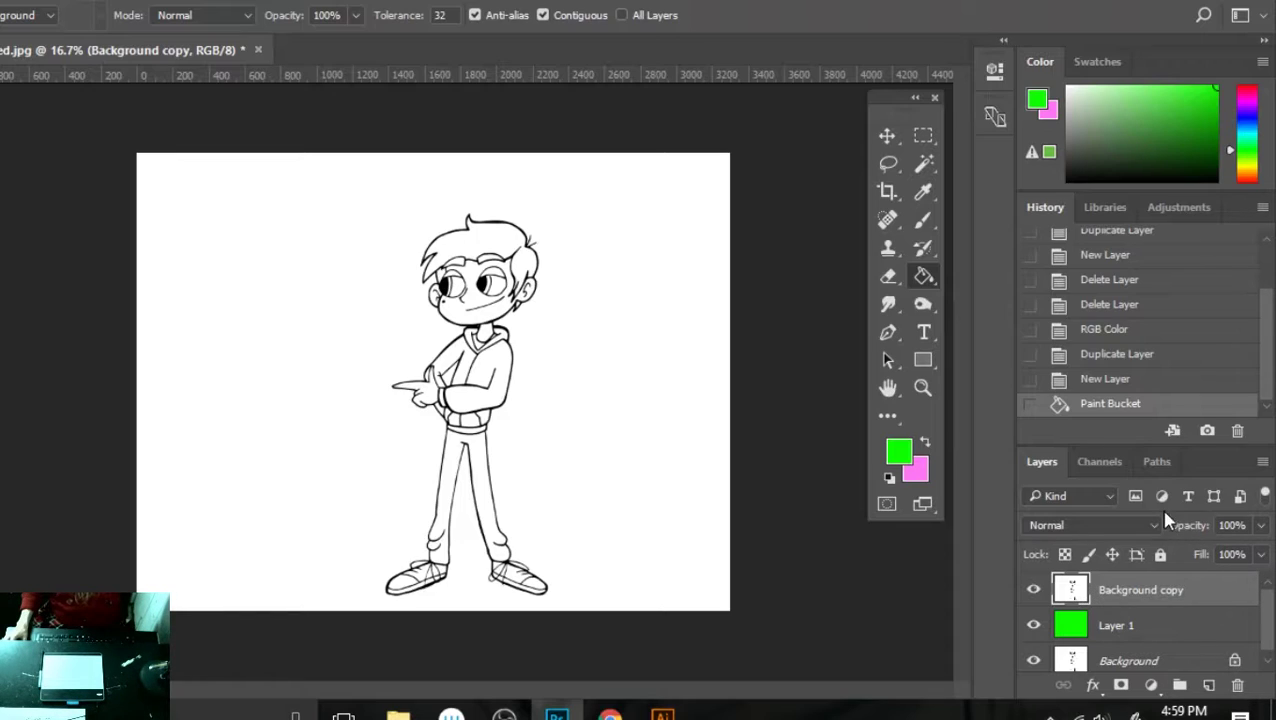
key("h")
double_click(1199, 592)
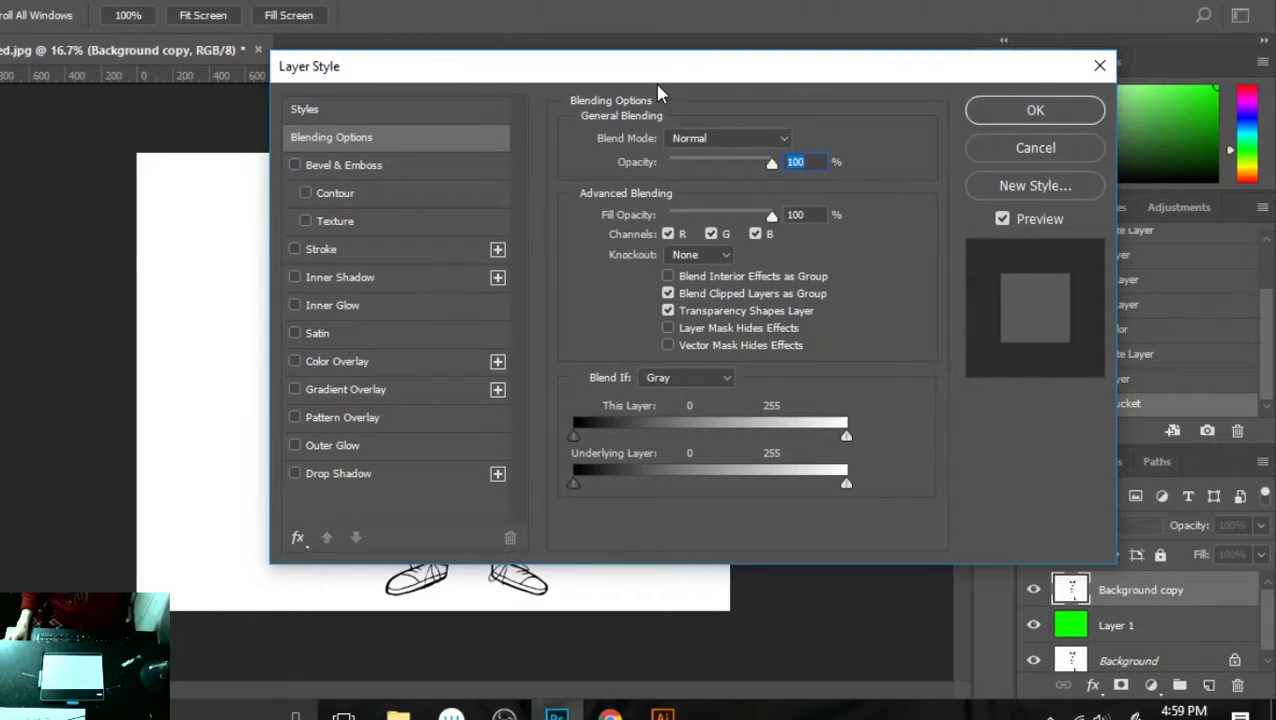
mouse_move(672, 74)
left_mouse_down()
mouse_move(849, 2)
mouse_move(942, 2)
left_mouse_up()
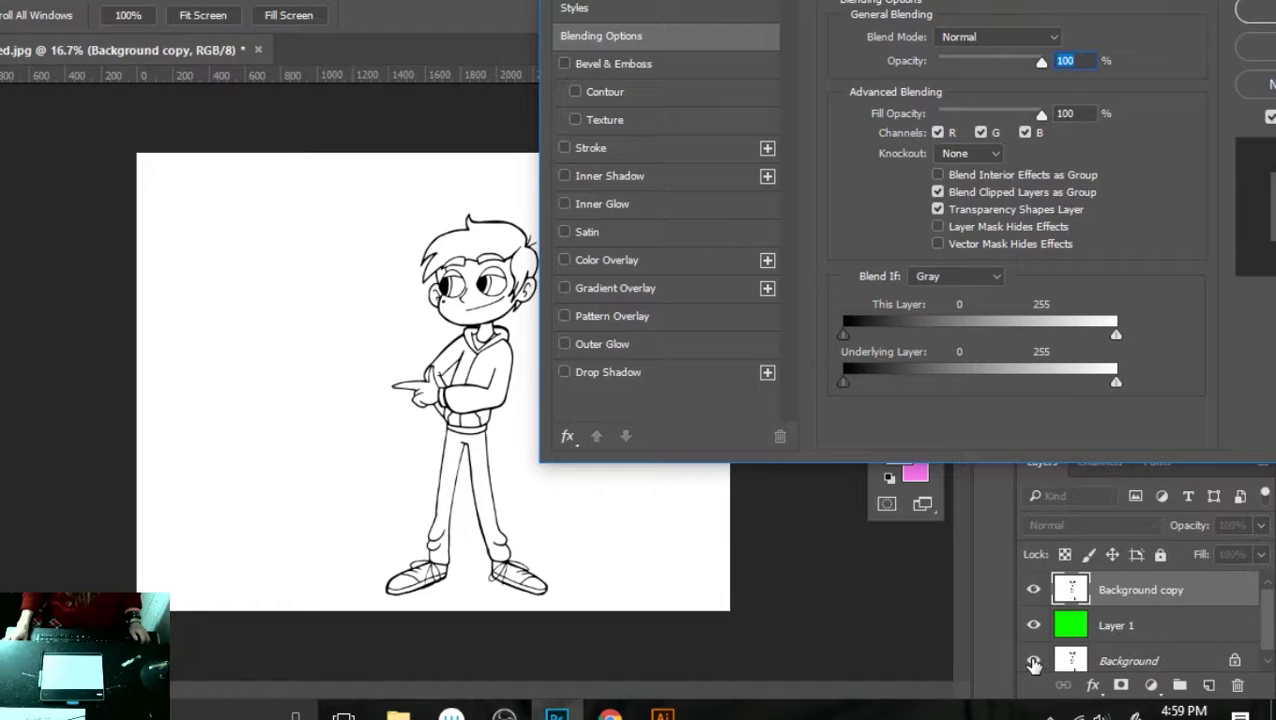
left_click_drag(1167, 2, 950, 85)
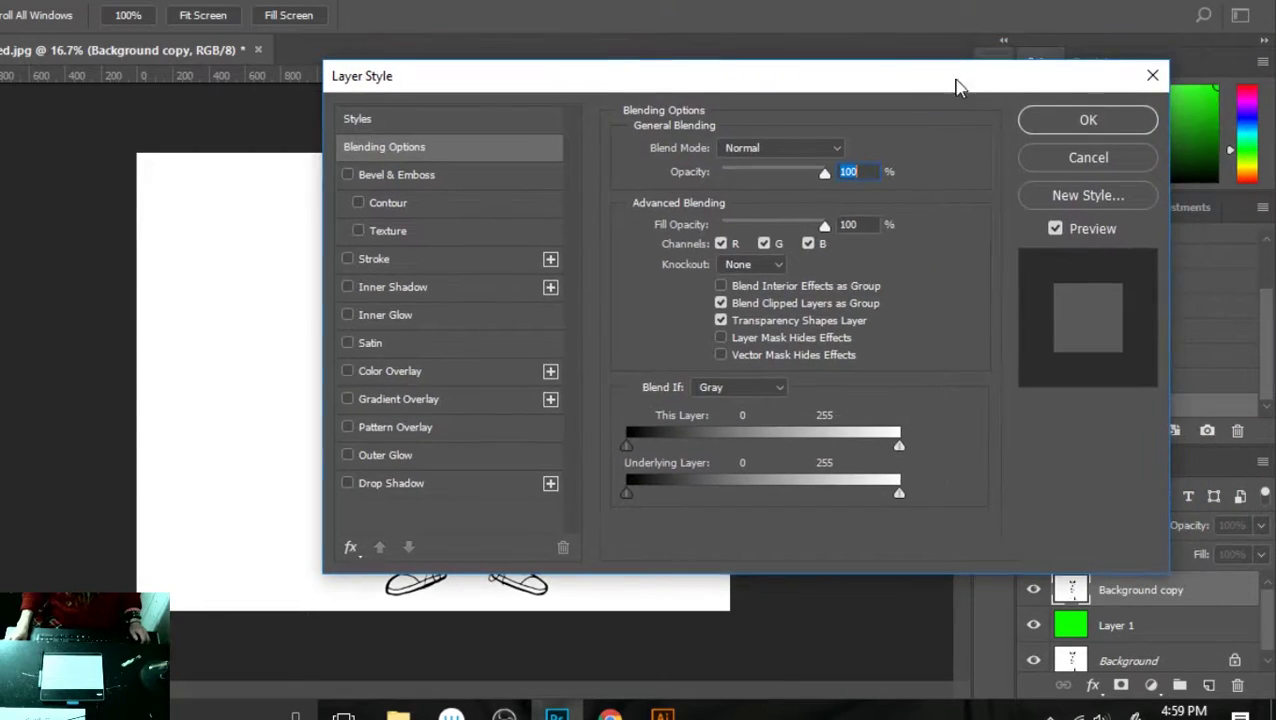
left_click(1153, 76)
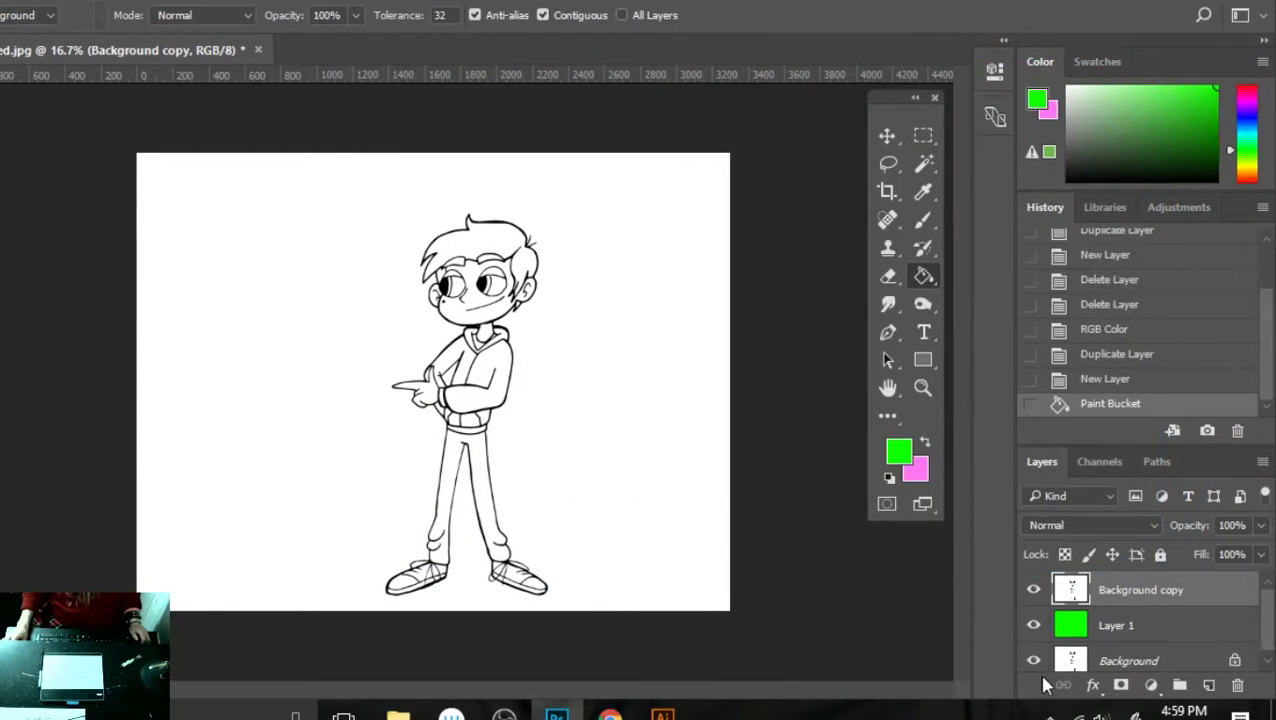
- Hide the Background layer and knock out the white of Background copy by lowering its Blend If This Layer white limit to 165
key("h")
double_click(1205, 592)
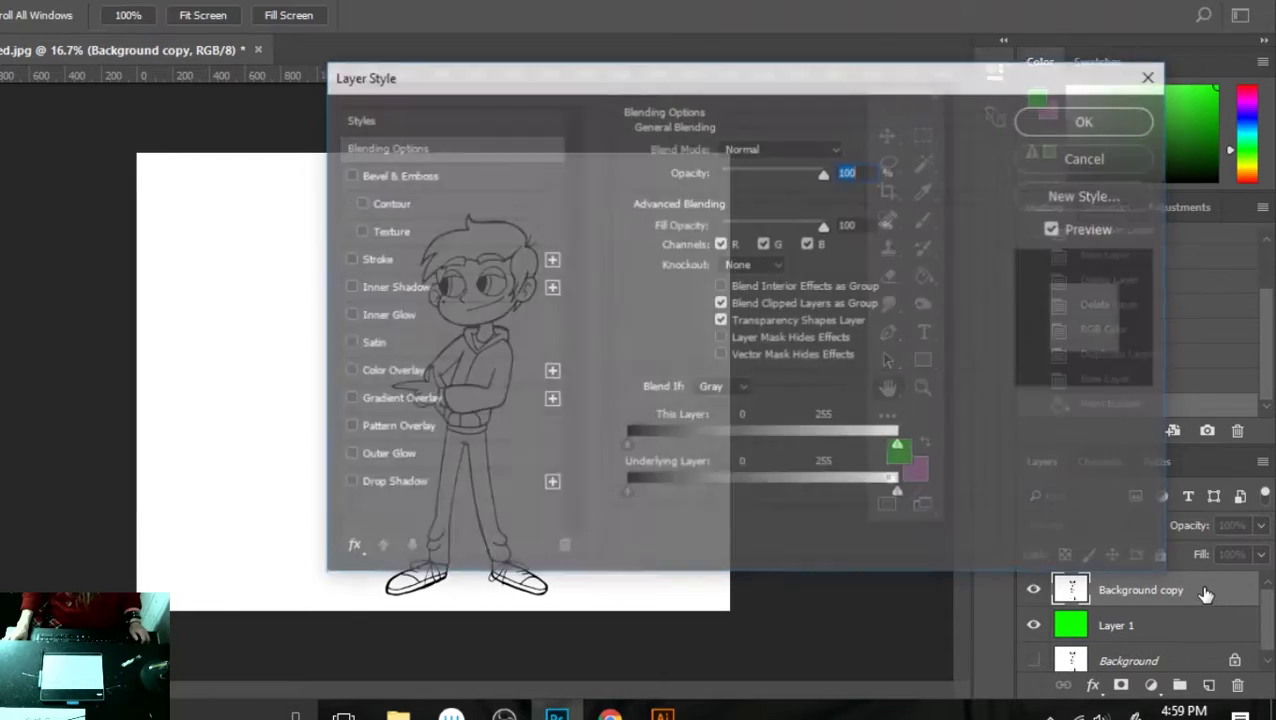
left_click_drag(587, 87, 748, 0)
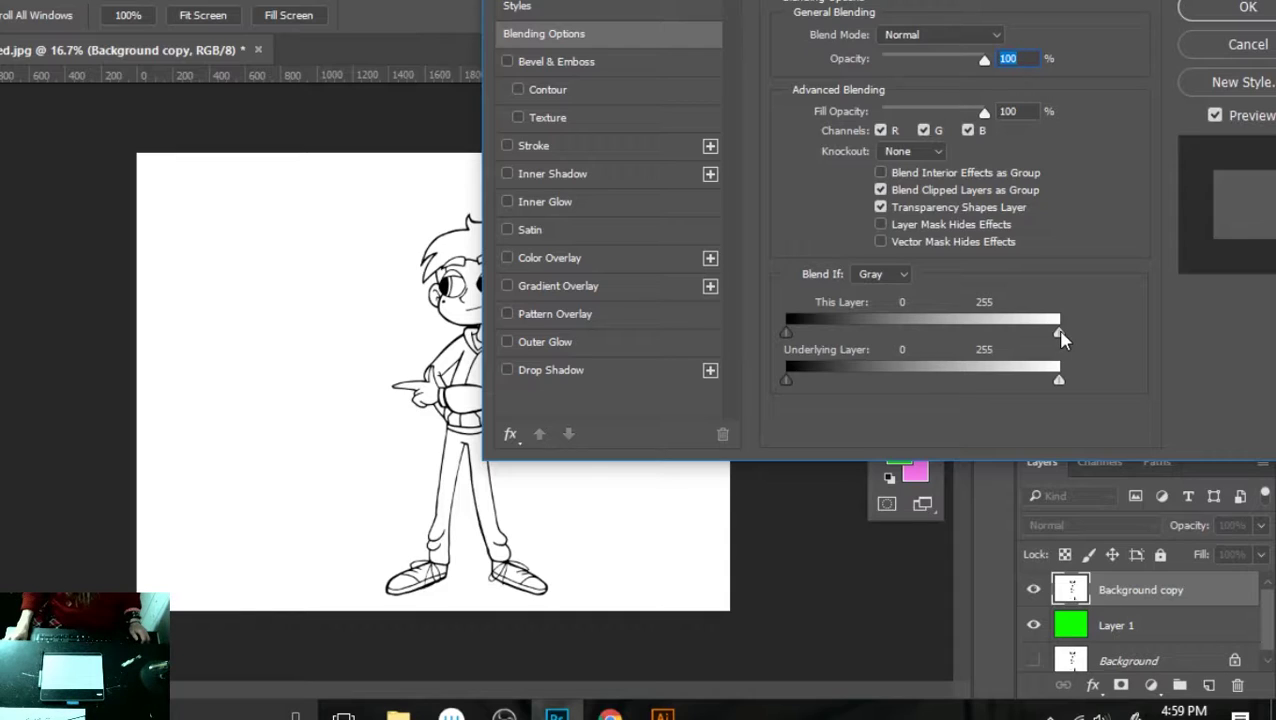
left_click_drag(1058, 330, 1049, 335)
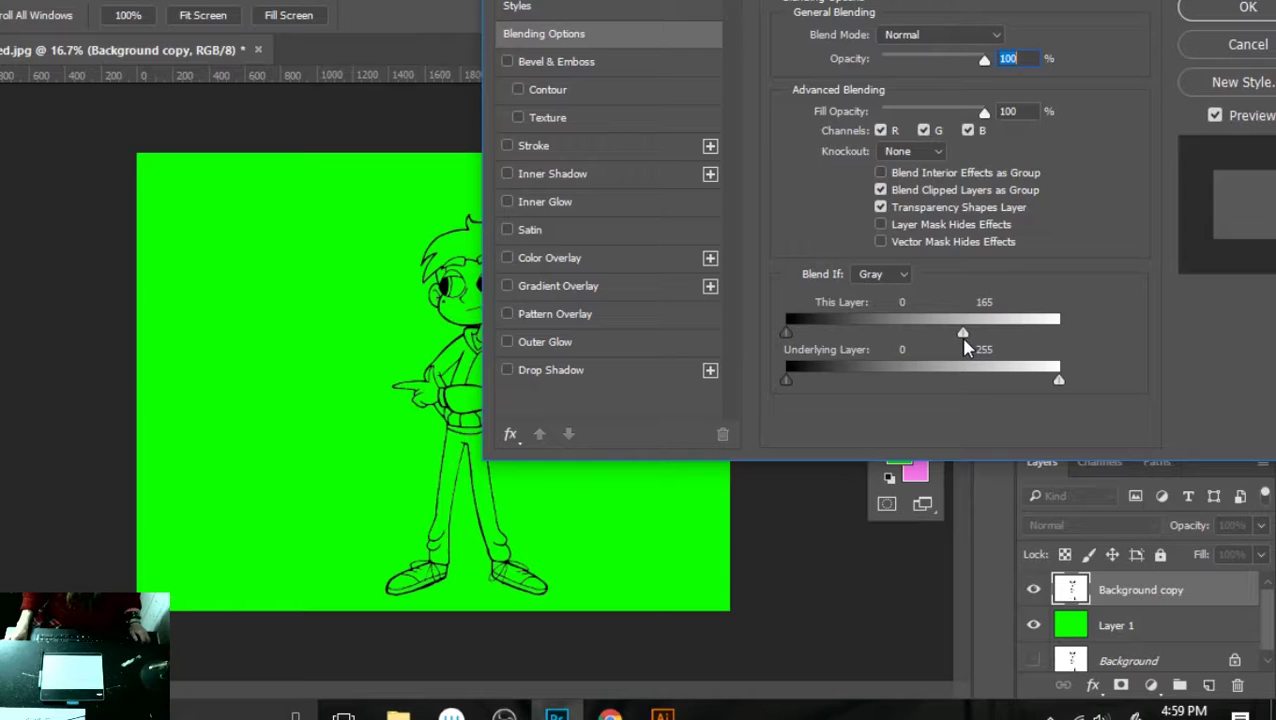
left_click_drag(1000, 2, 580, 110)
left_click(733, 137)
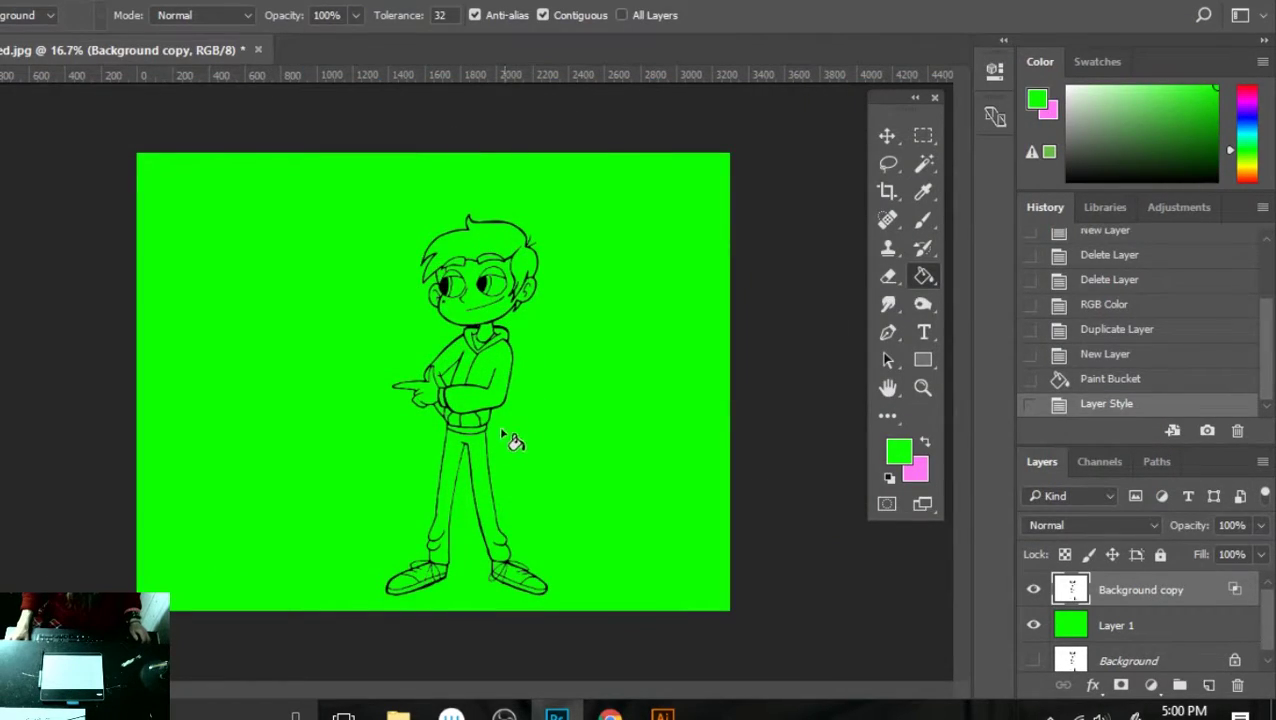
- Apply a Threshold adjustment with level 73 to the line art on the Background copy layer
key("ctrl+plus")
key("ctrl+plus")
key("ctrl+plus")
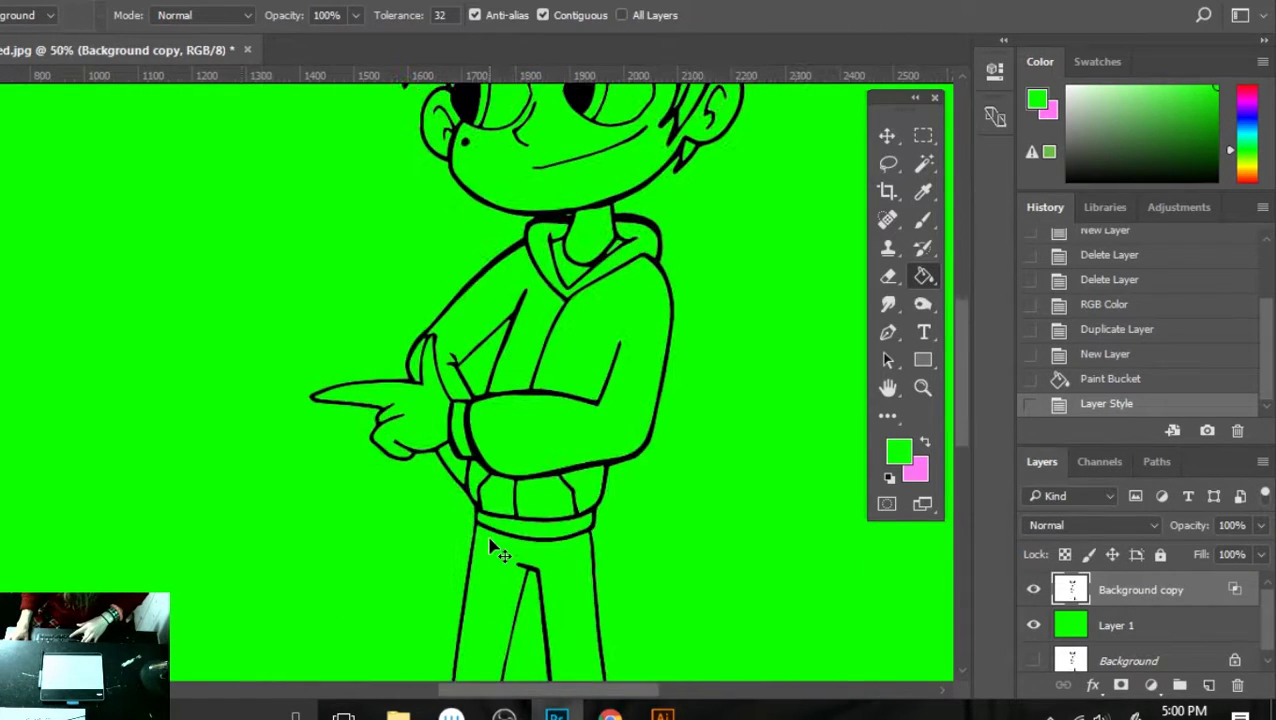
key("ctrl+plus")
key("ctrl+plus")
key("ctrl+plus")
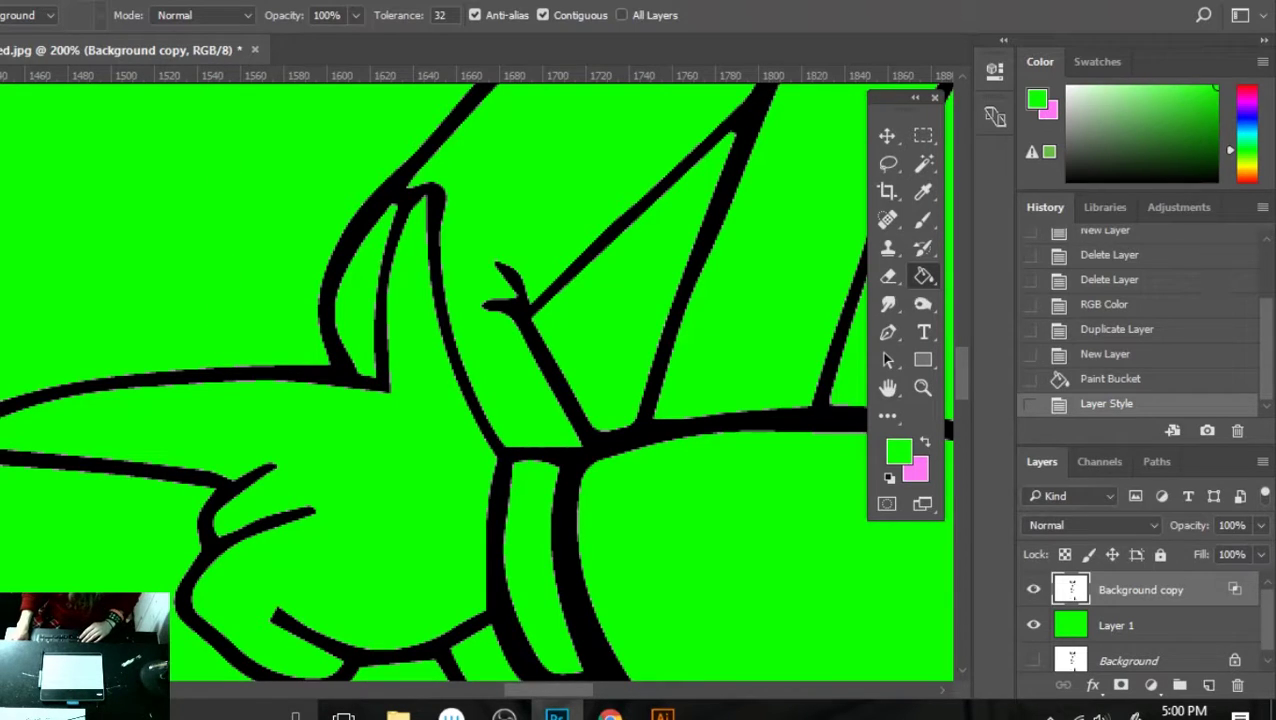
left_click(88, 3)
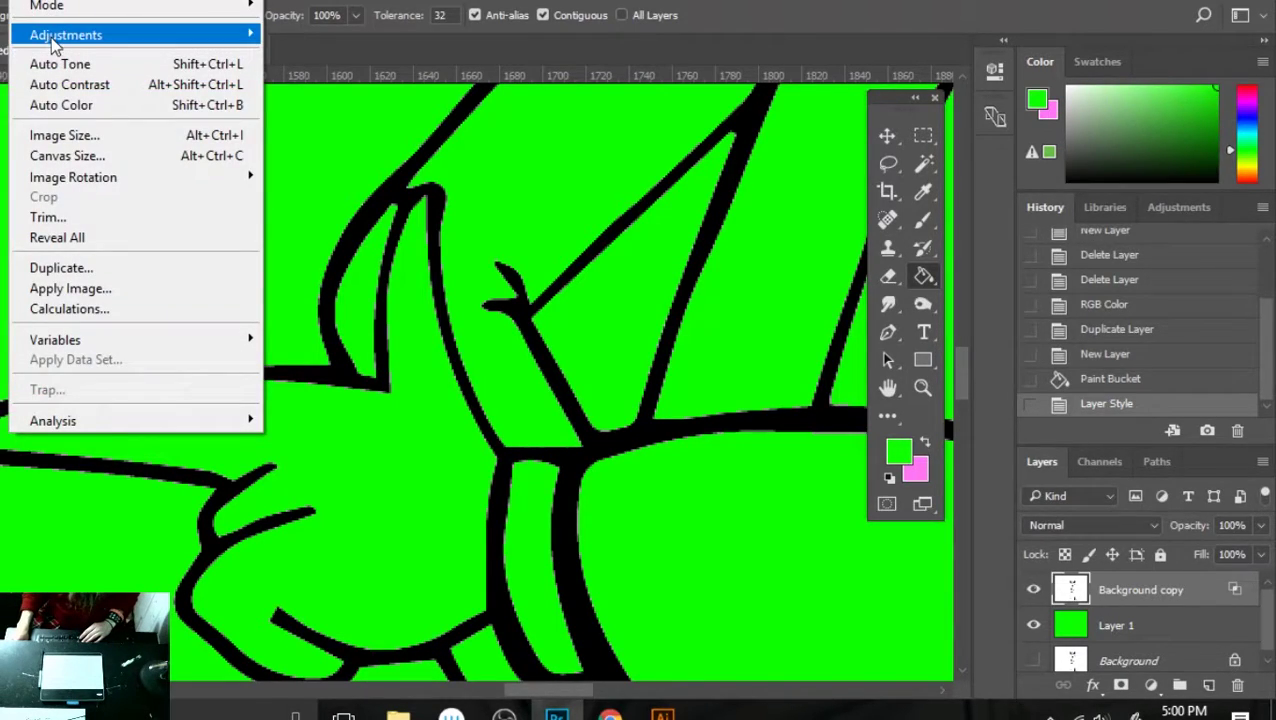
mouse_move(51, 37)
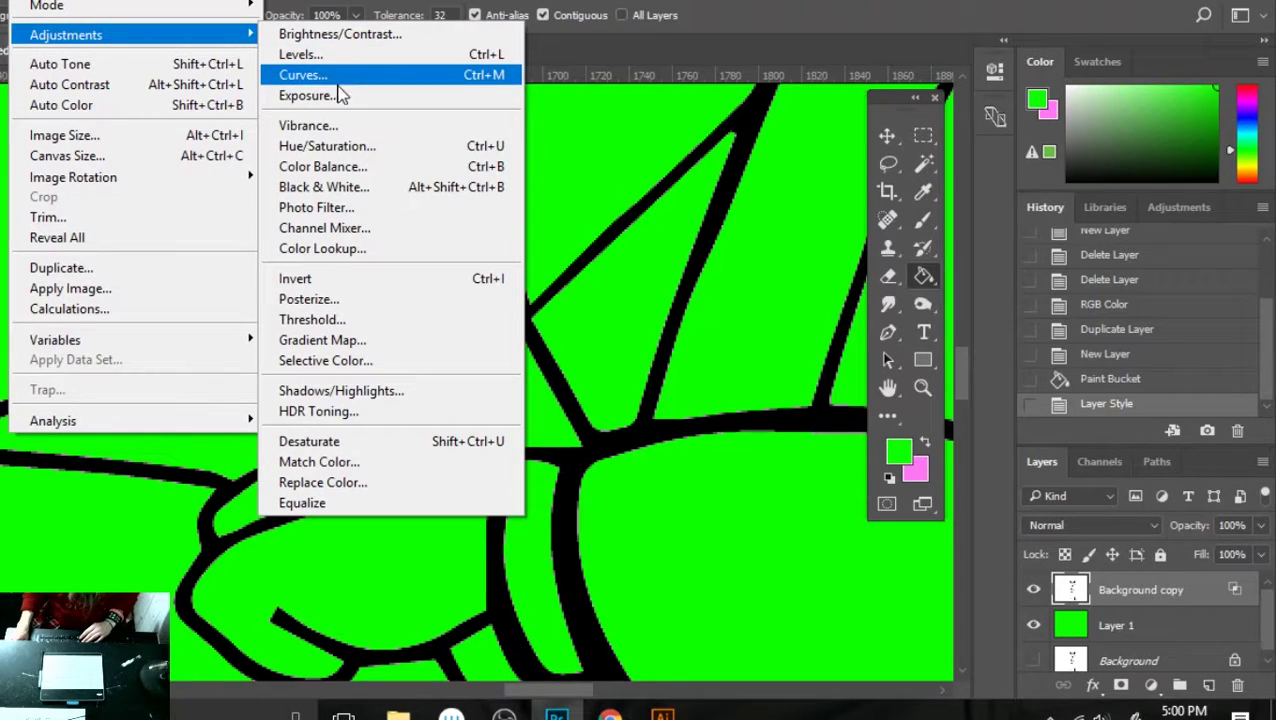
left_click(339, 327)
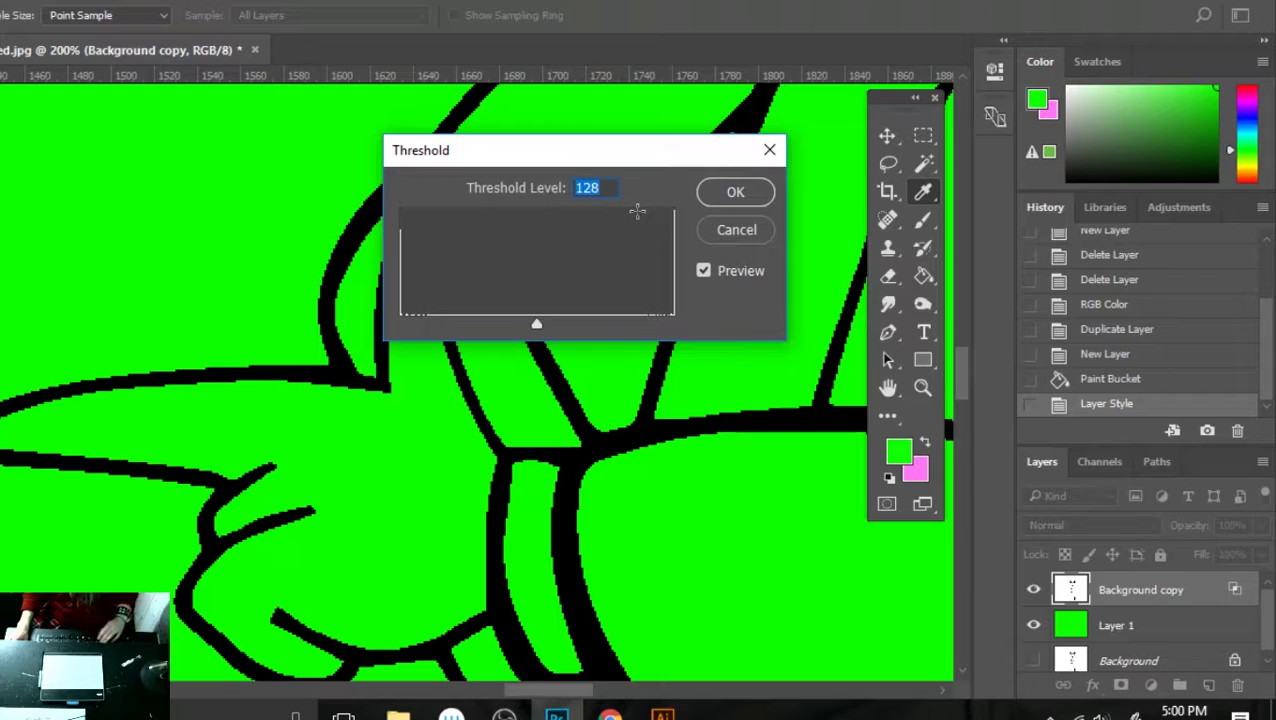
type("2")
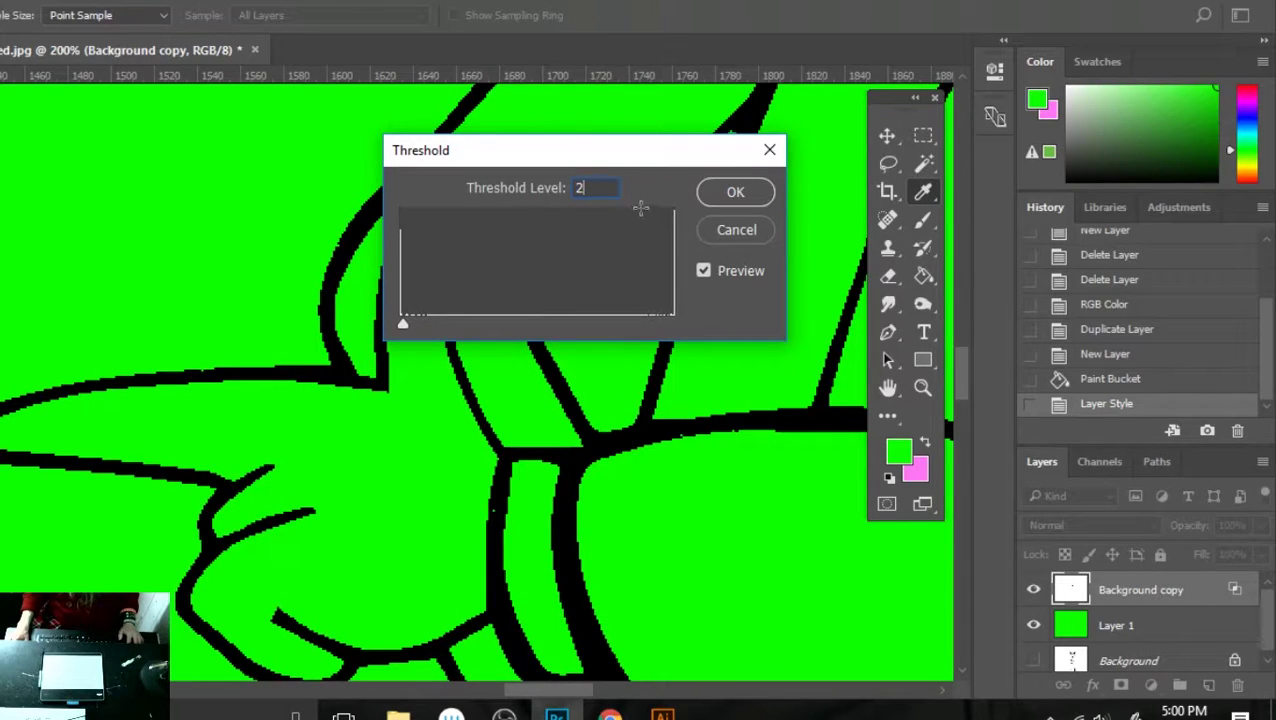
key("BackSpace")
type("3")
key("Down")
key("Down")
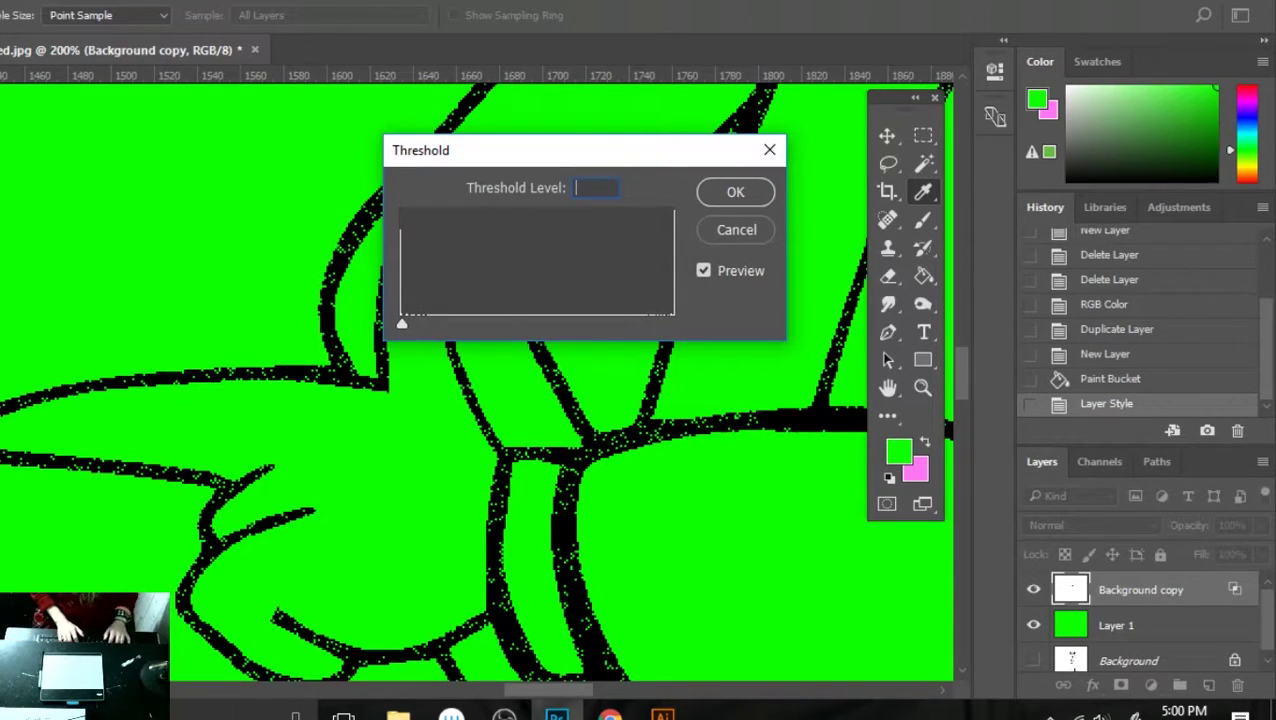
left_click_drag(405, 340, 479, 318)
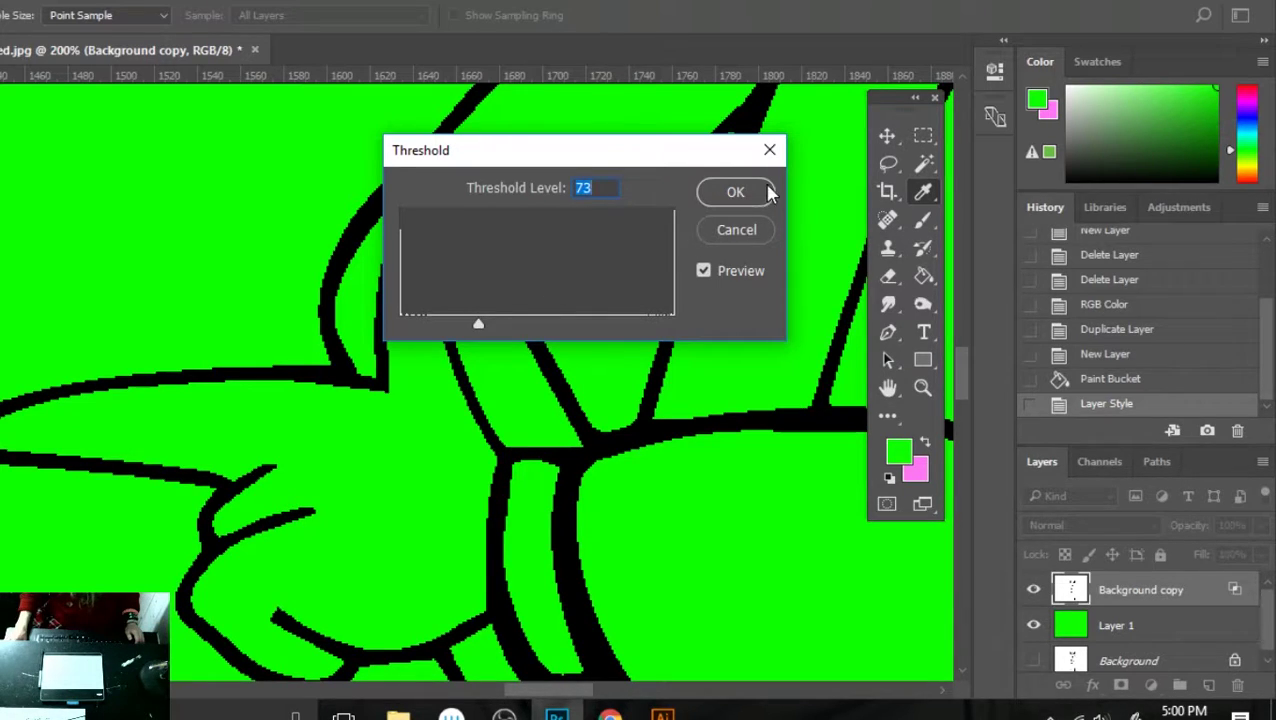
left_click(766, 191)
- Check the outlines around the ear, waist and collar, and add an empty layer directly above the green layer
left_click_drag(961, 366, 956, 254)
left_click_drag(503, 690, 600, 688)
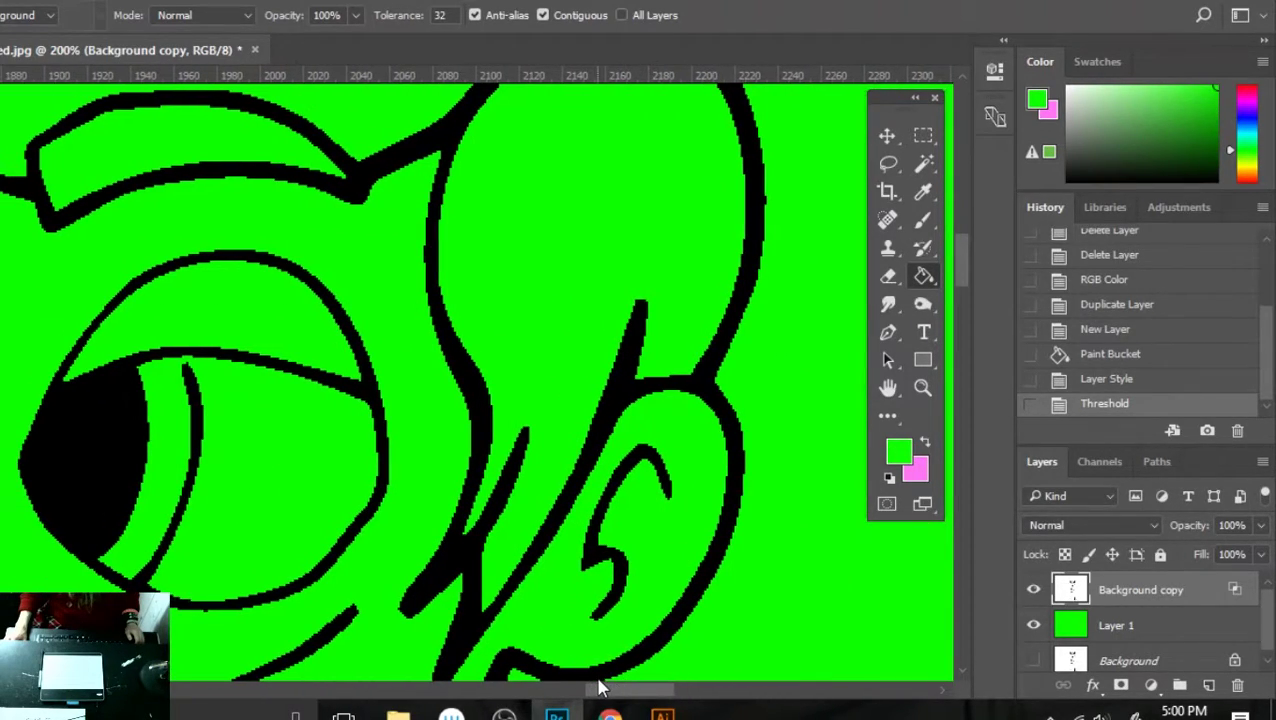
left_click_drag(957, 258, 948, 428)
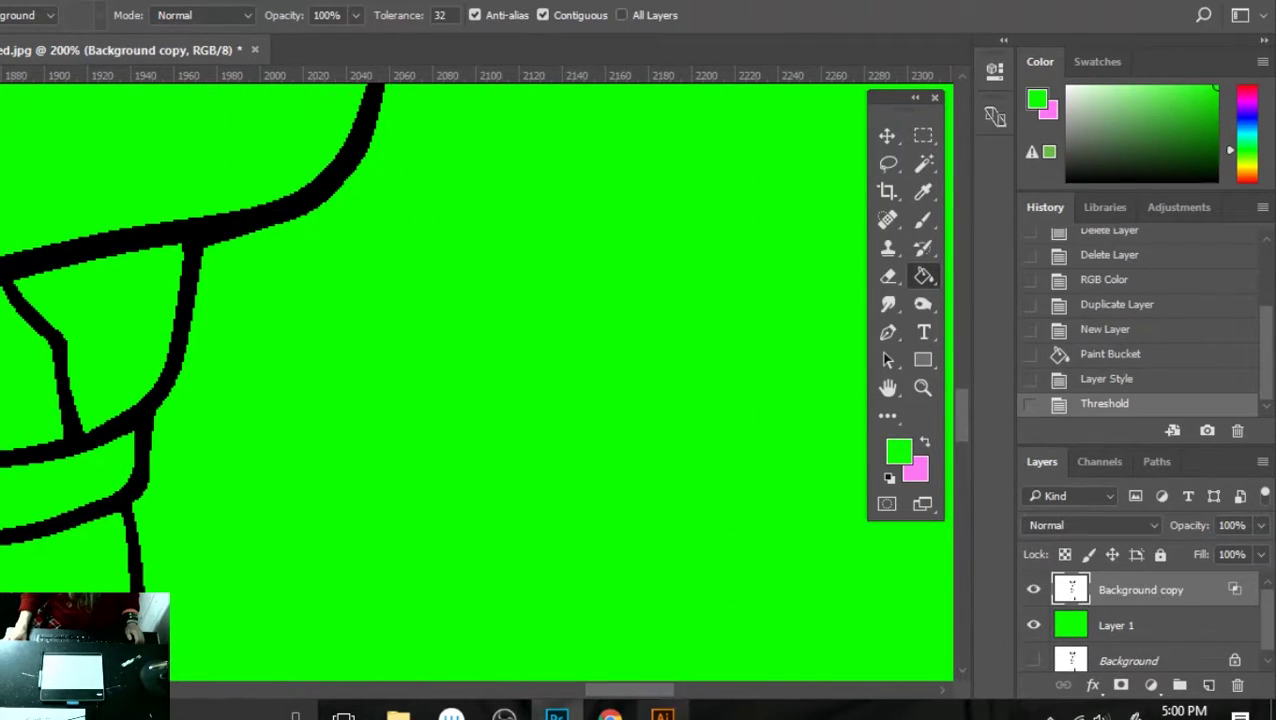
left_click_drag(598, 692, 538, 688)
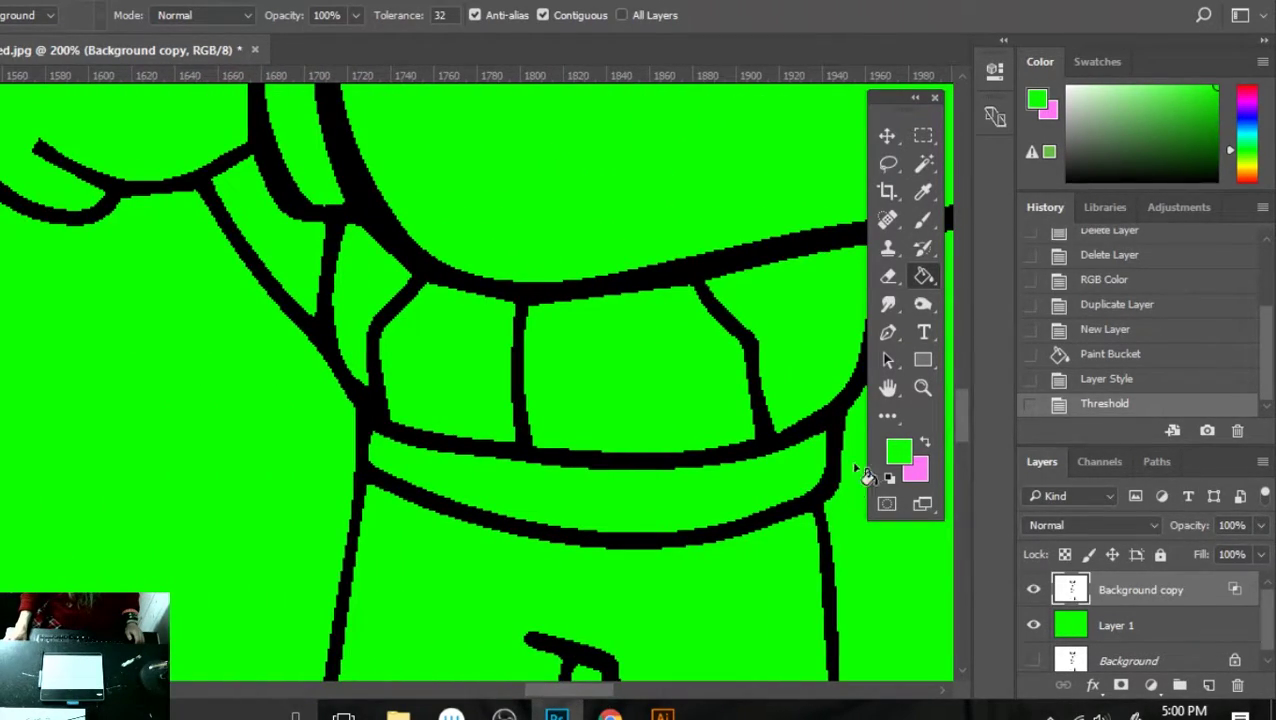
left_click_drag(958, 410, 955, 320)
left_click(1110, 632)
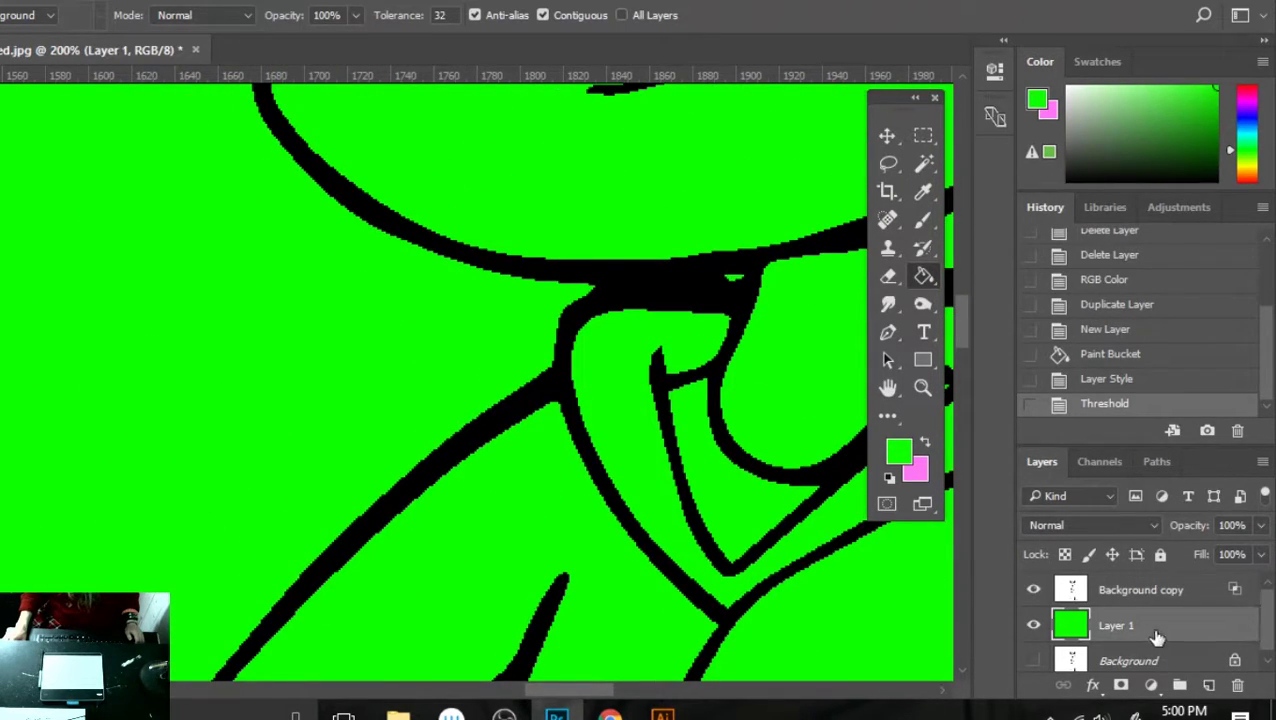
left_click(1207, 687)
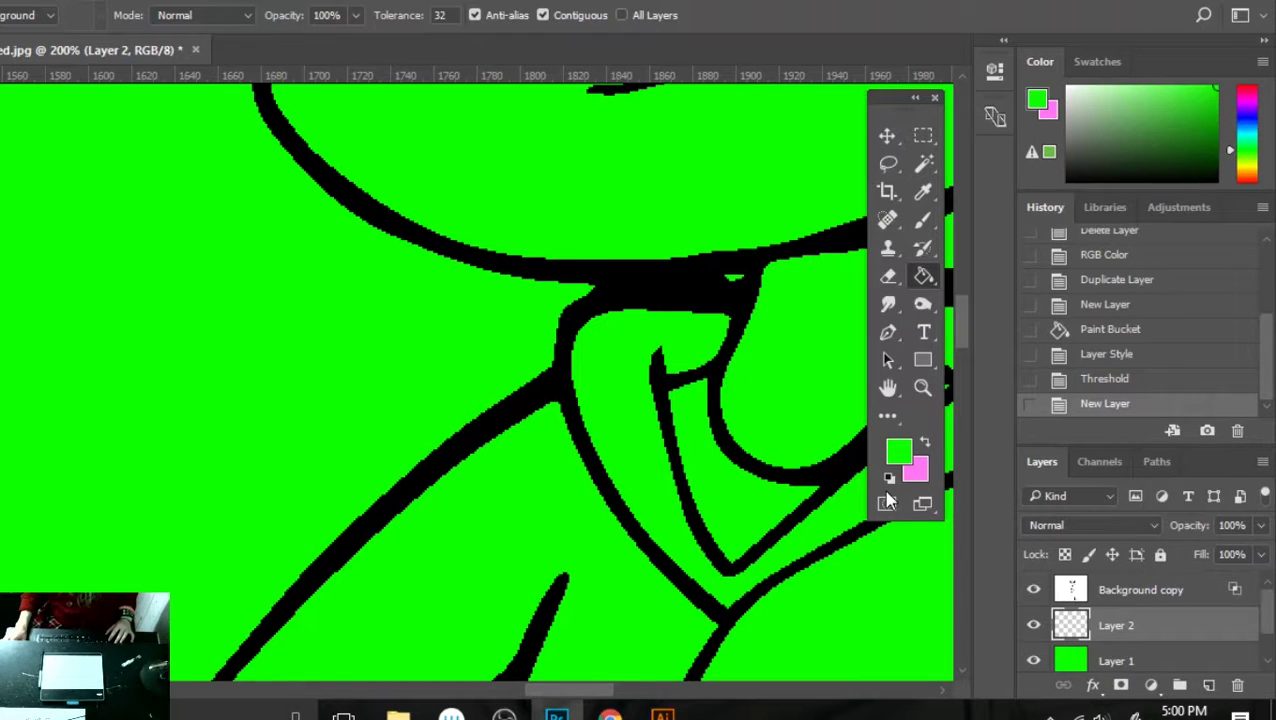
- Try painting the character's hood pink with the Brush tool on the new layer, and undo the brushwork
key("v")
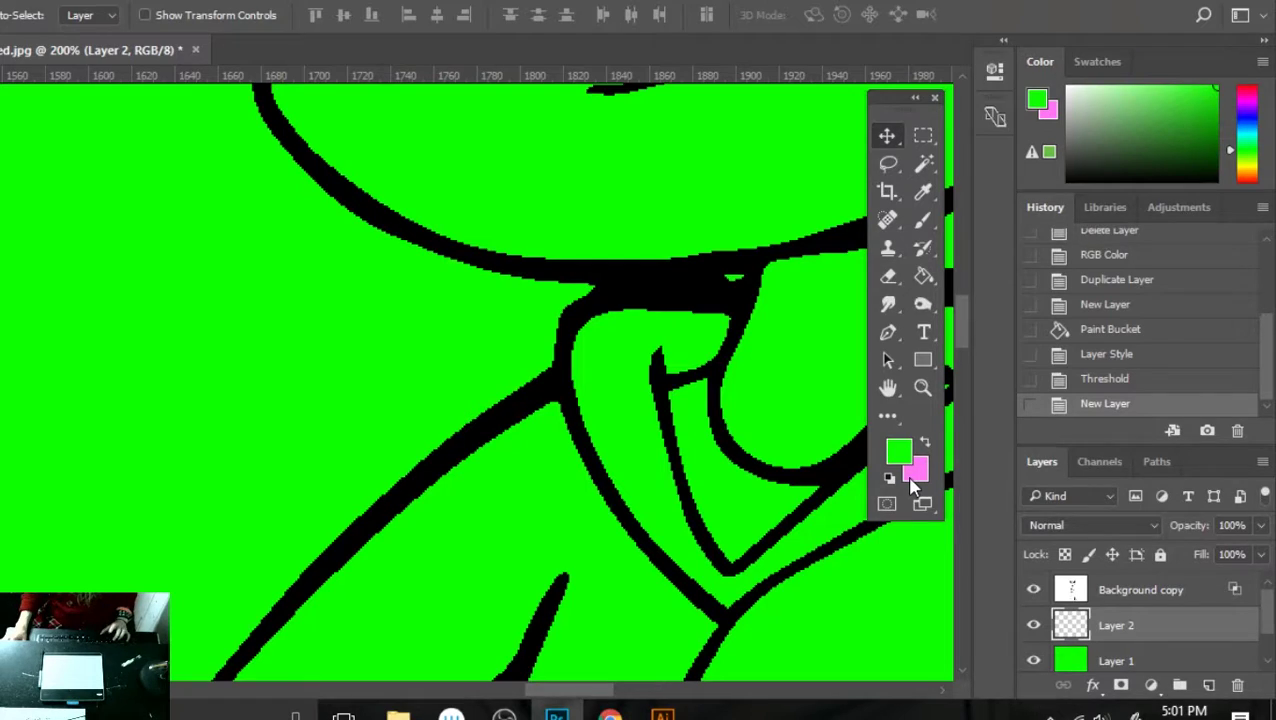
key("b")
key("x")
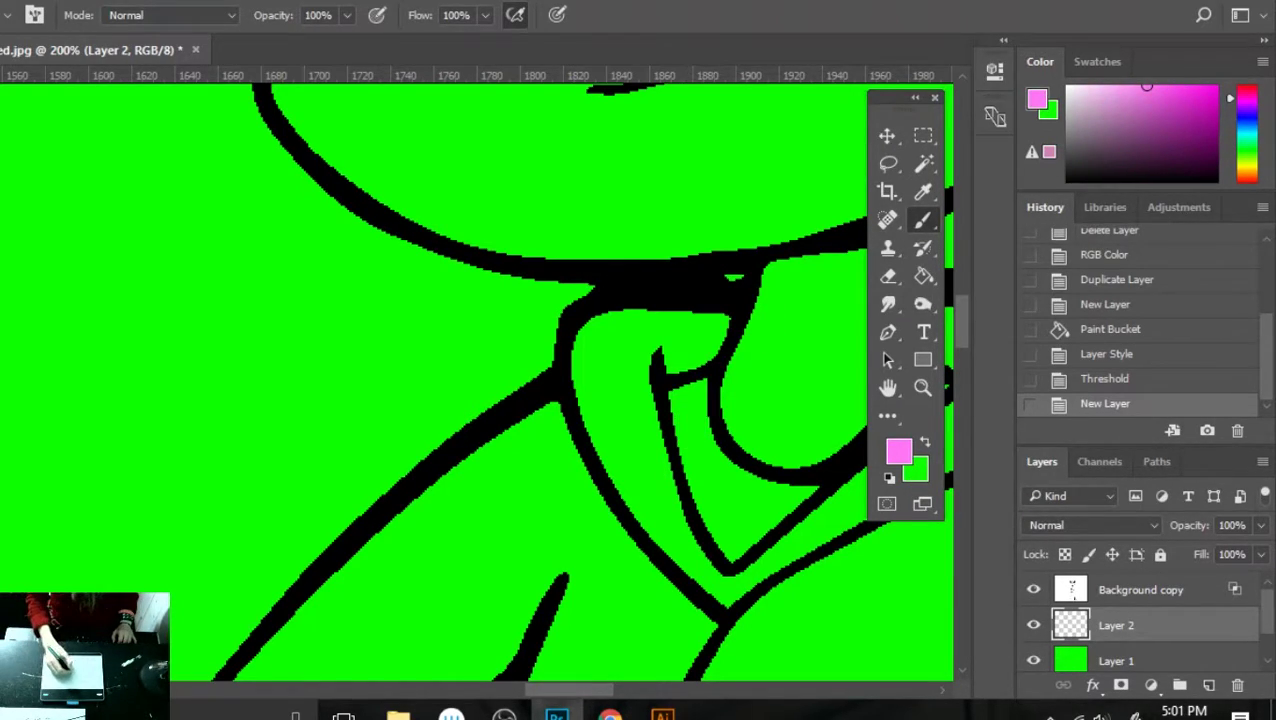
mouse_move(640, 445)
left_mouse_down()
mouse_move(663, 368)
mouse_move(622, 340)
mouse_move(755, 330)
mouse_move(610, 350)
mouse_move(585, 368)
mouse_move(650, 510)
mouse_move(695, 545)
left_mouse_up()
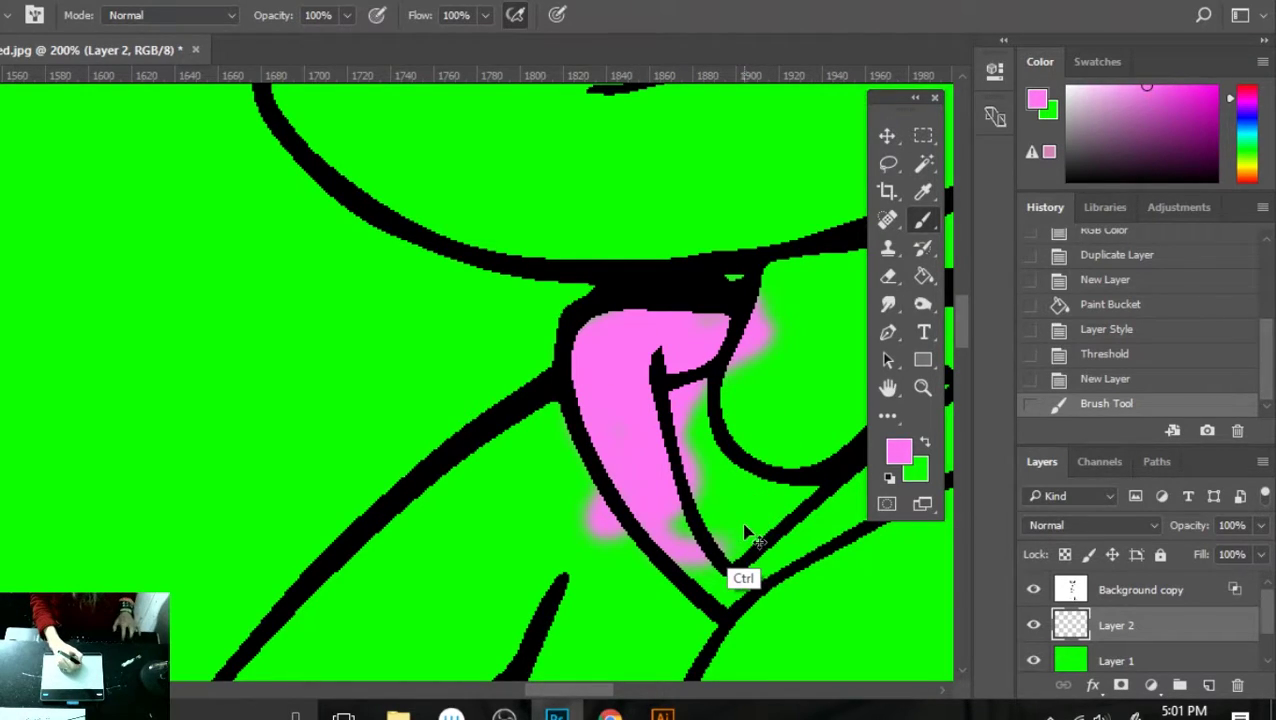
key("ctrl+z")
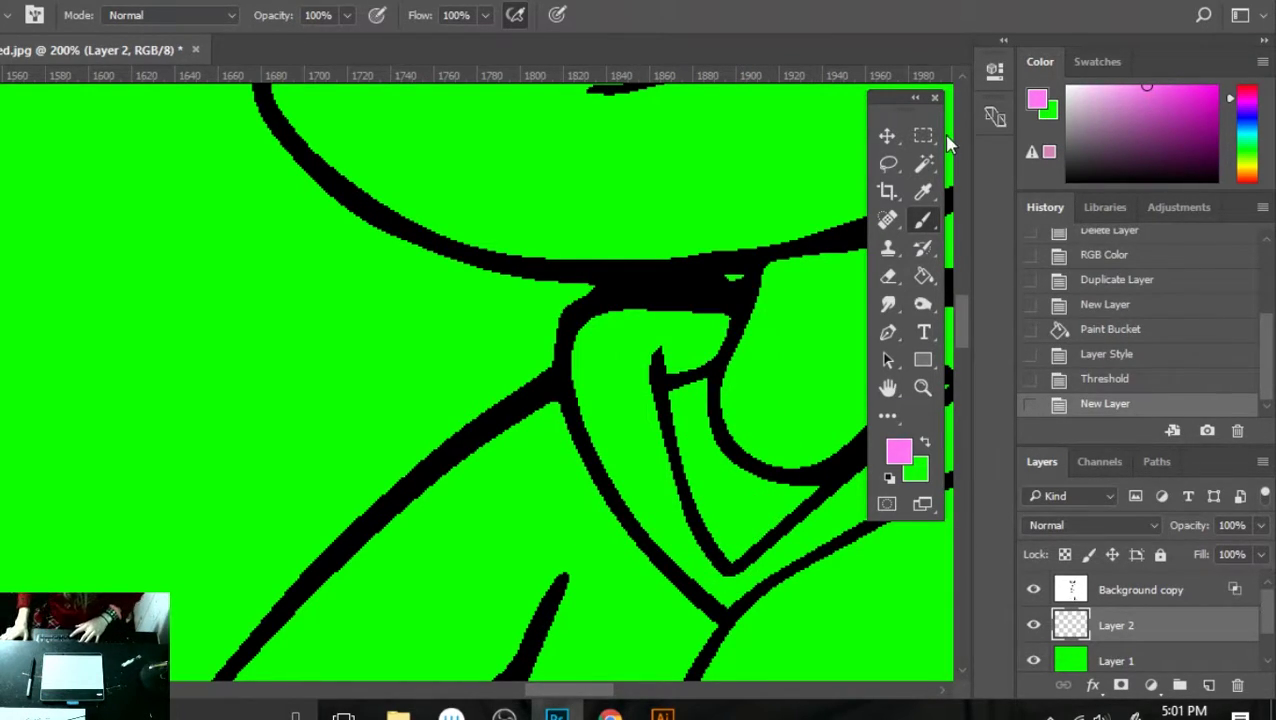
- Switch to Chrome and run a Google search for "marco diaz" in a new tab
key("ctrl+minus")
key("ctrl+minus")
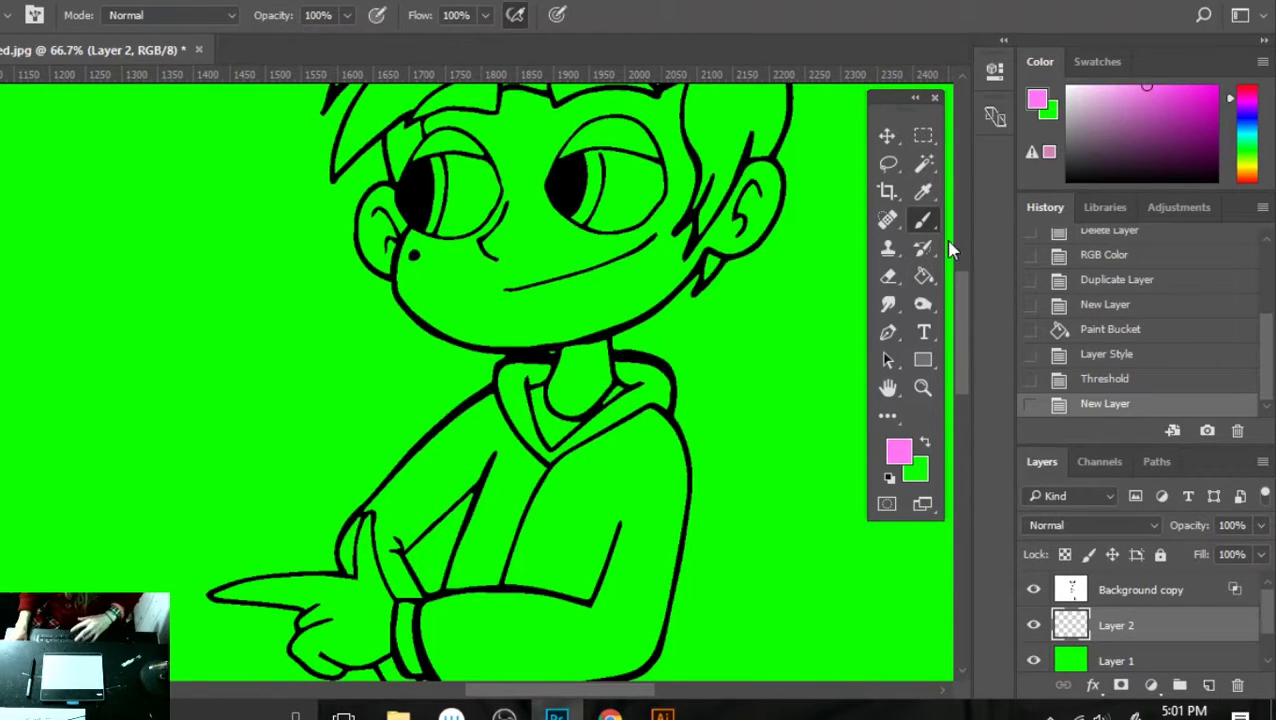
mouse_move(960, 342)
left_mouse_down()
mouse_move(960, 293)
mouse_move(950, 352)
left_mouse_up()
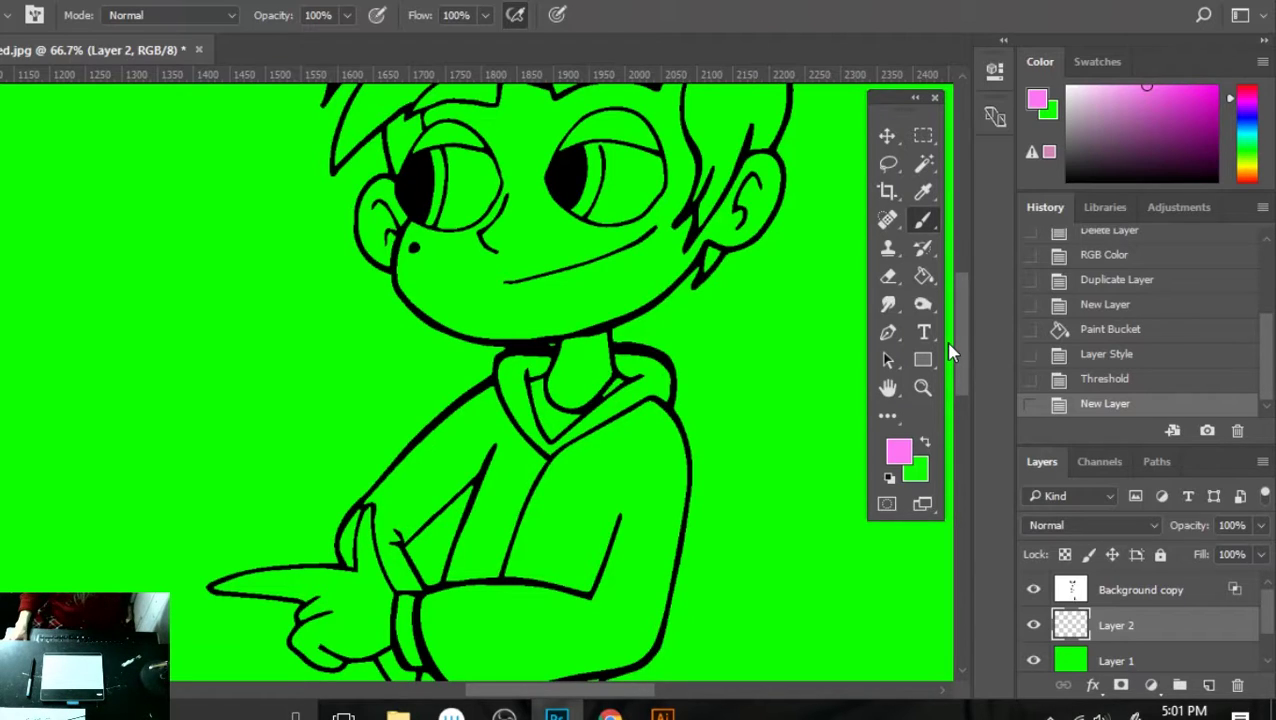
left_click(610, 716)
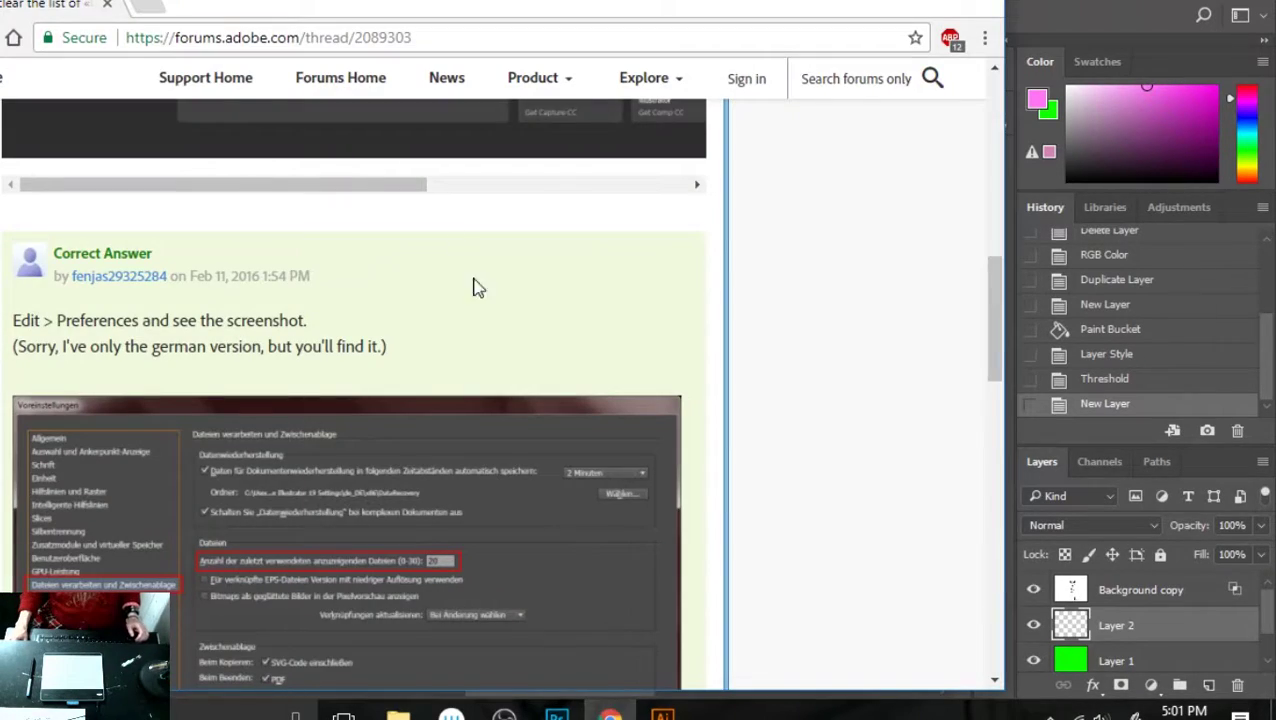
left_click(138, 7)
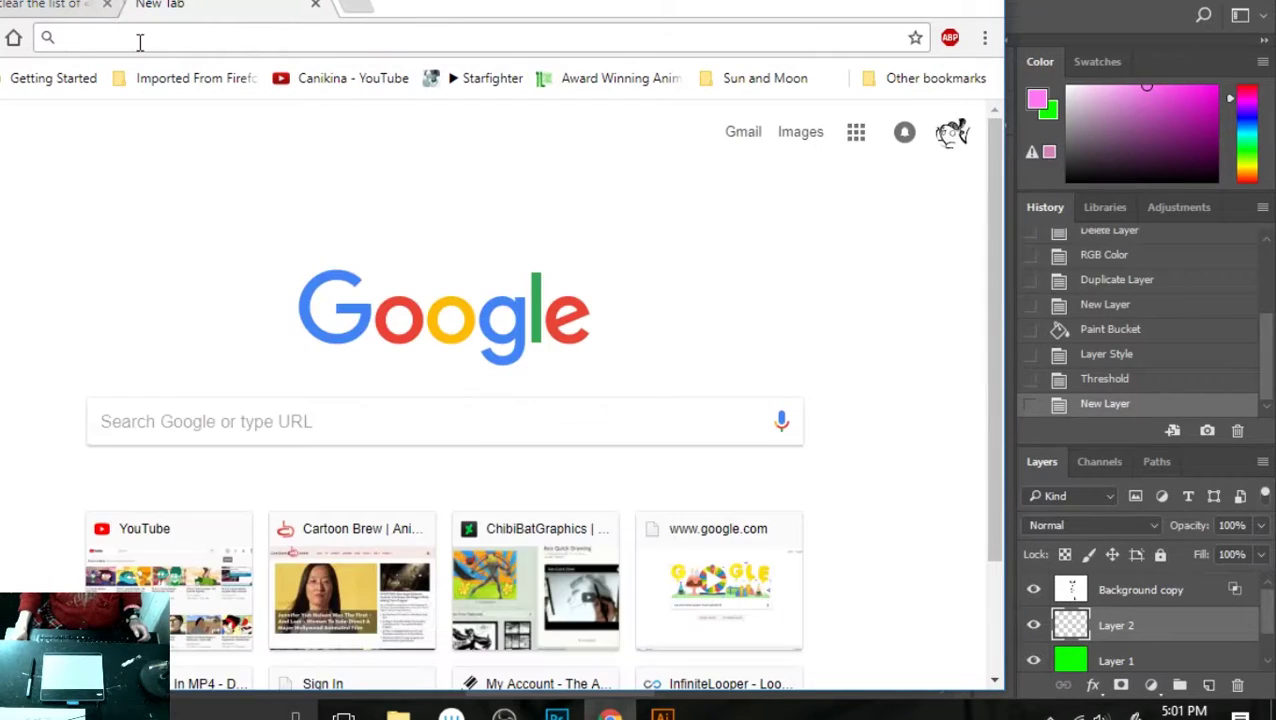
type("marco diaz")
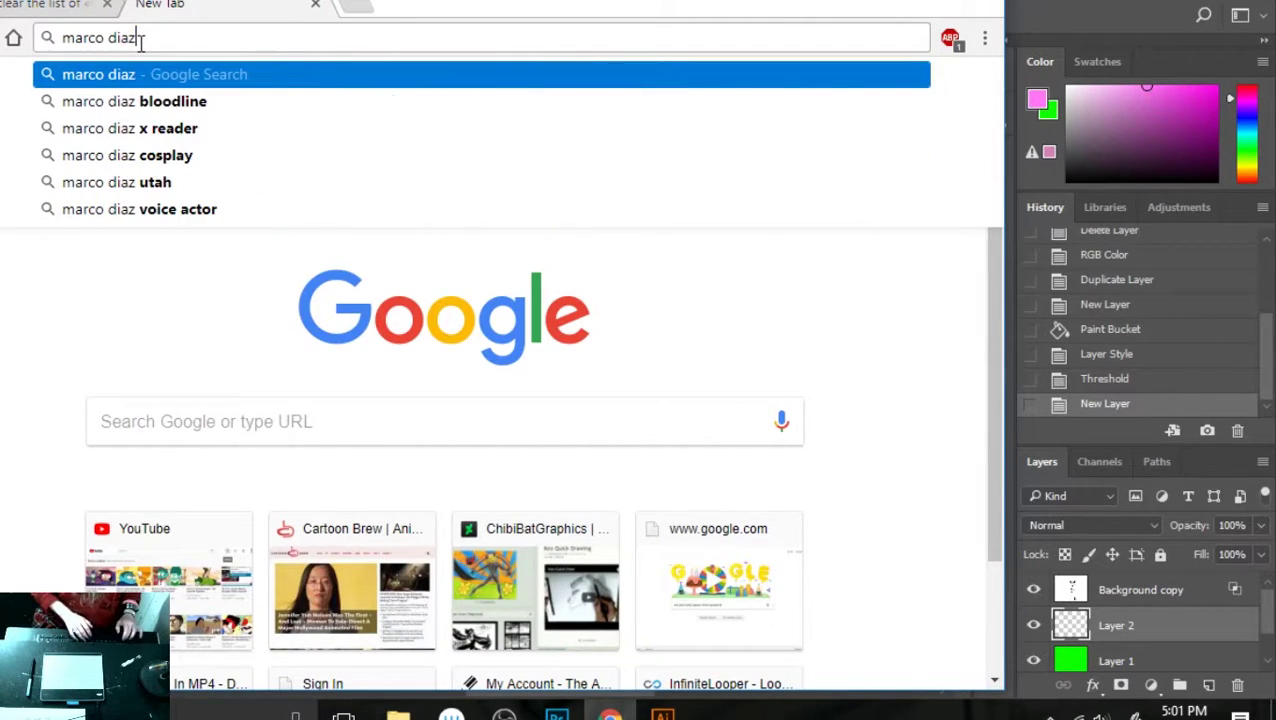
key("Return")
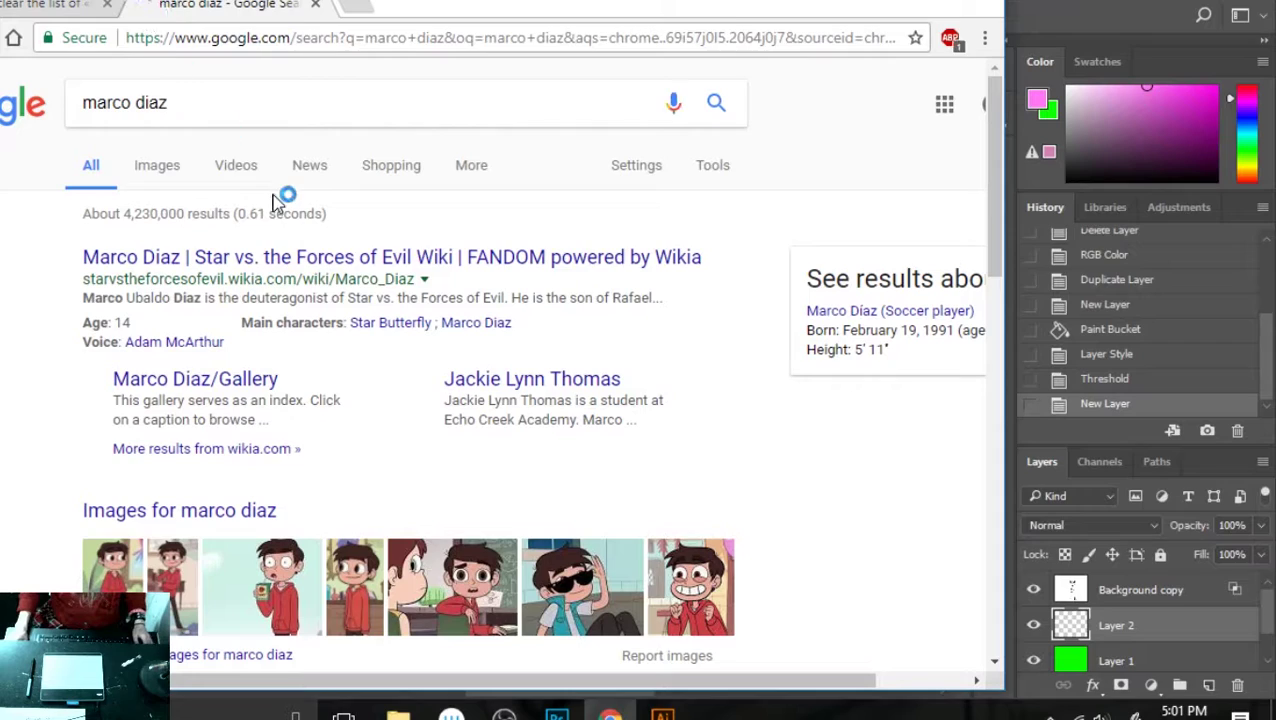
- Open the Disney Wiki full-body picture of the pointing character from the image results and save it to the Desktop as JPEG "images"
left_click(178, 598)
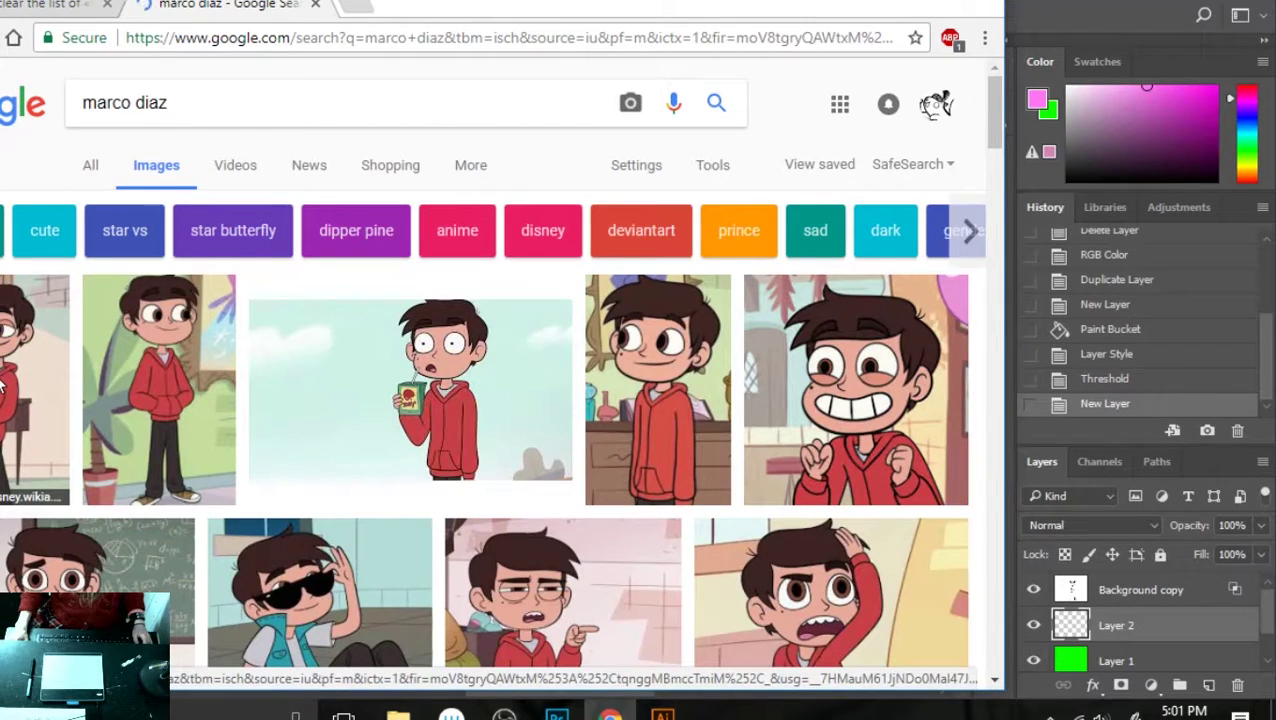
left_click(12, 360)
left_click(15, 350)
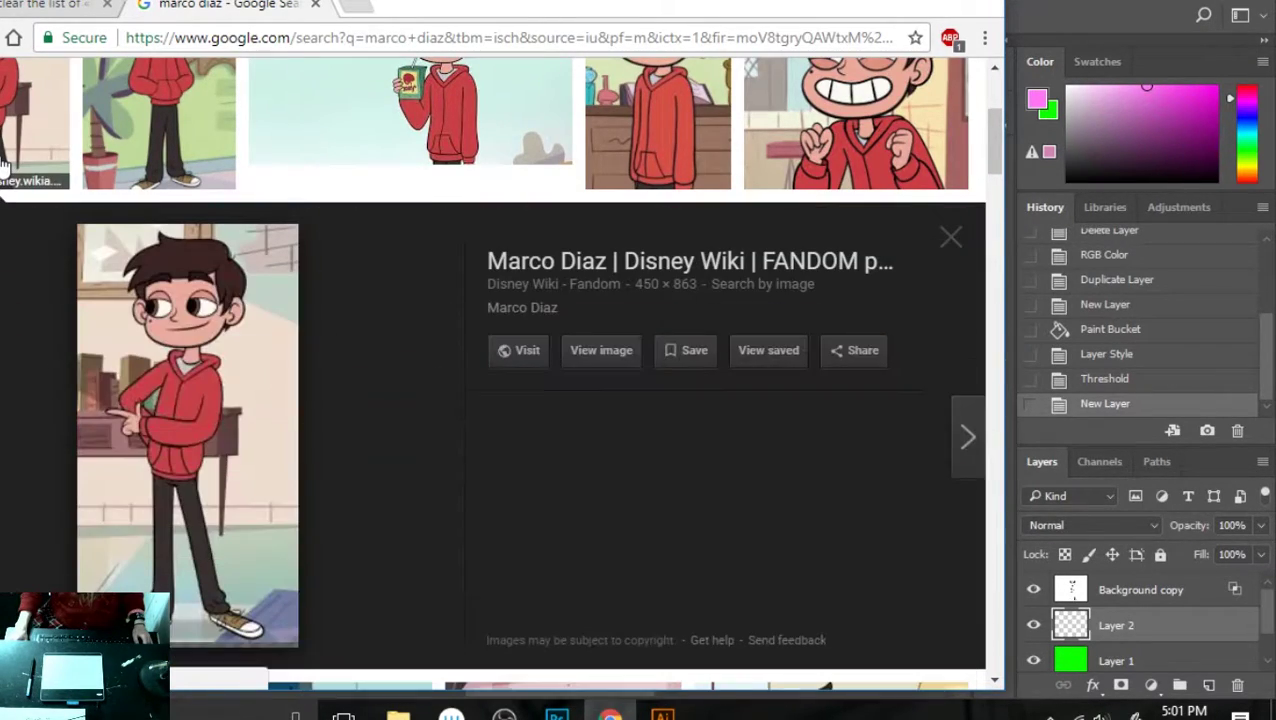
right_click(241, 368)
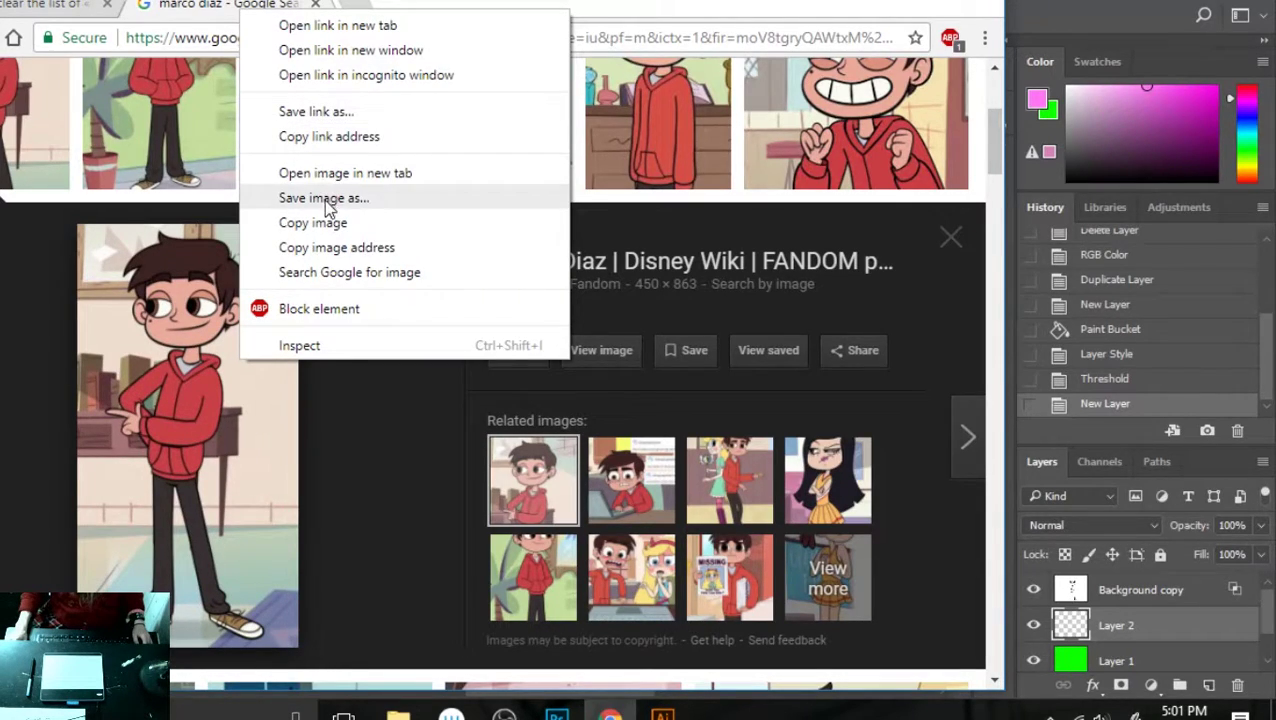
left_click(328, 216)
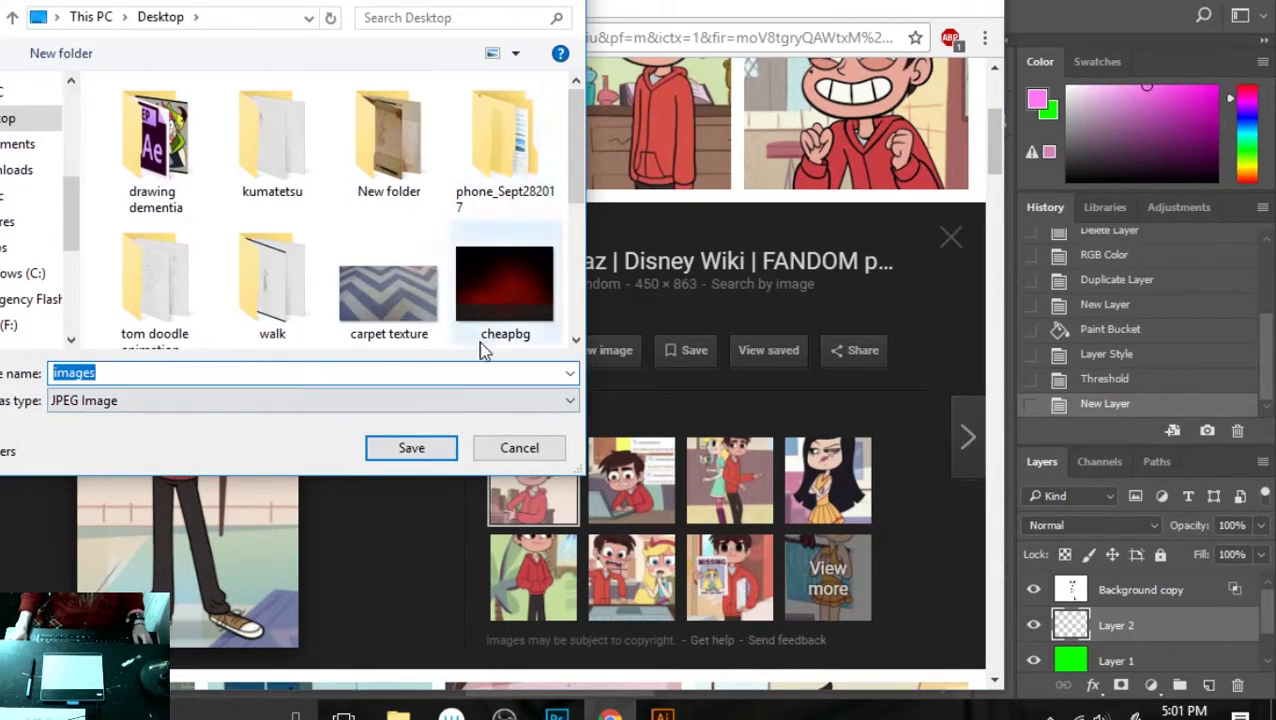
left_click(411, 449)
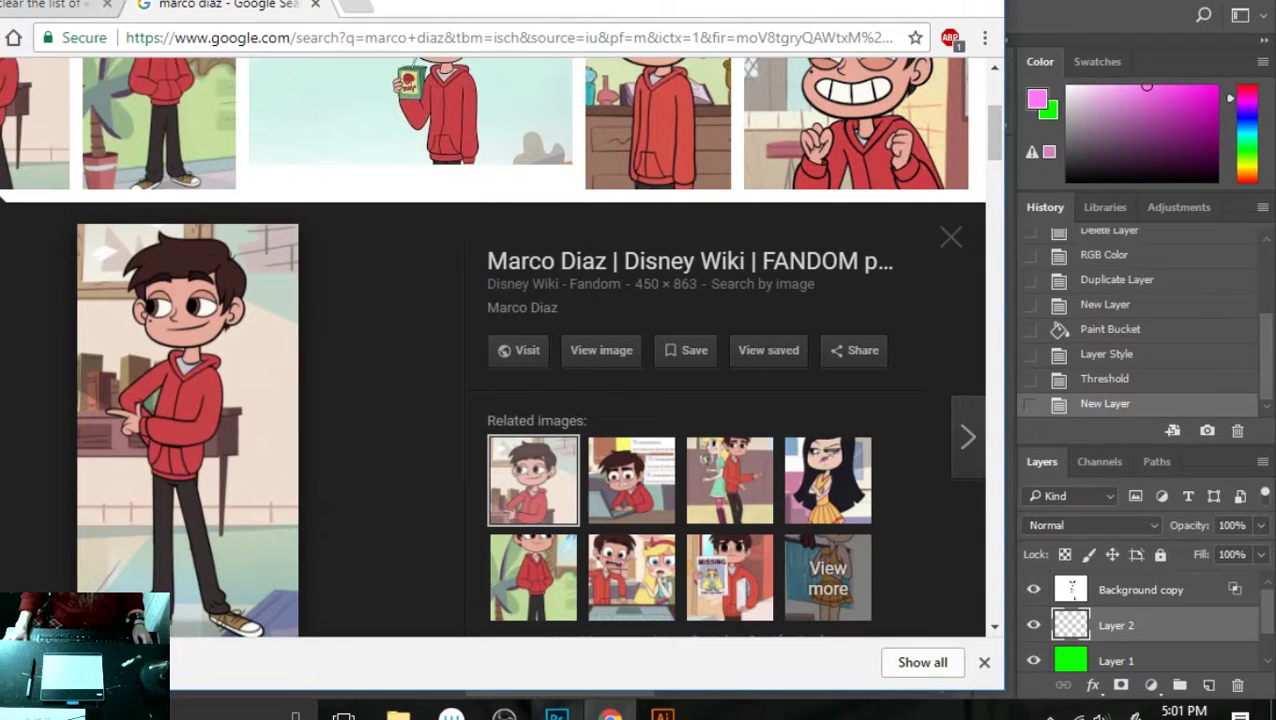
- Switch back to Photoshop and open the reference picture "images" from the Desktop
key("alt+Tab")
left_click(15, 2)
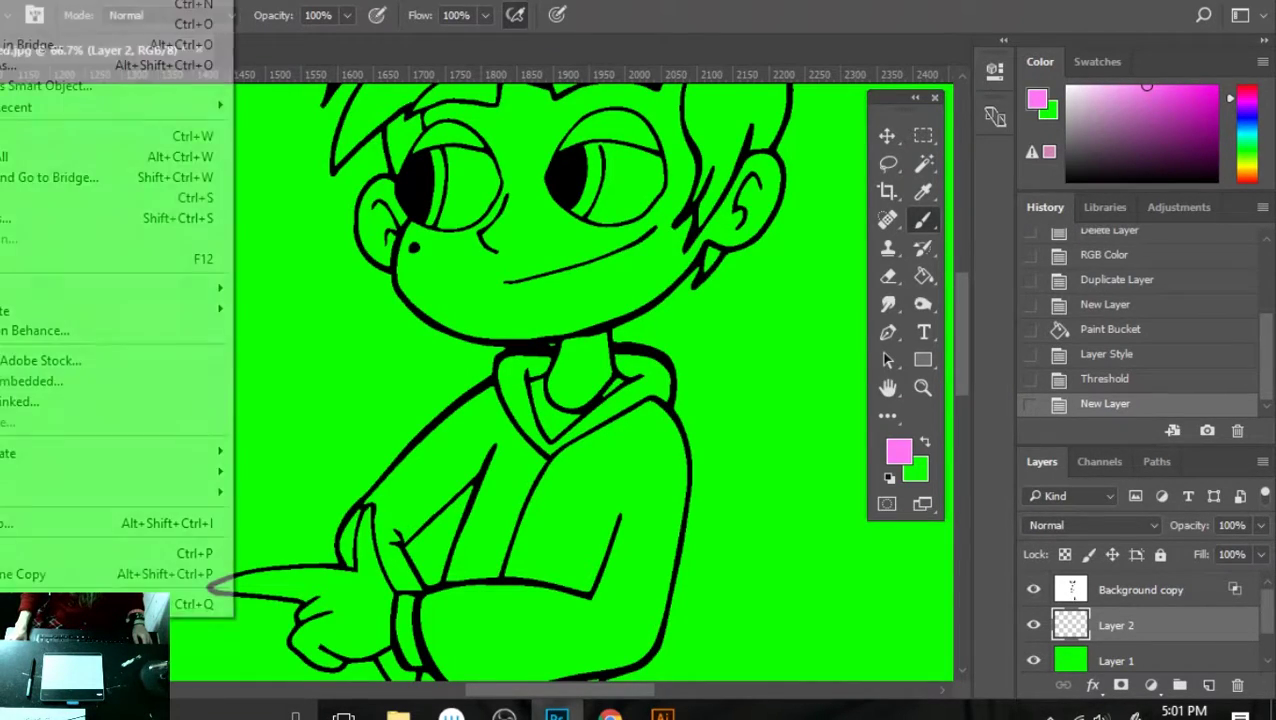
left_click(240, 82)
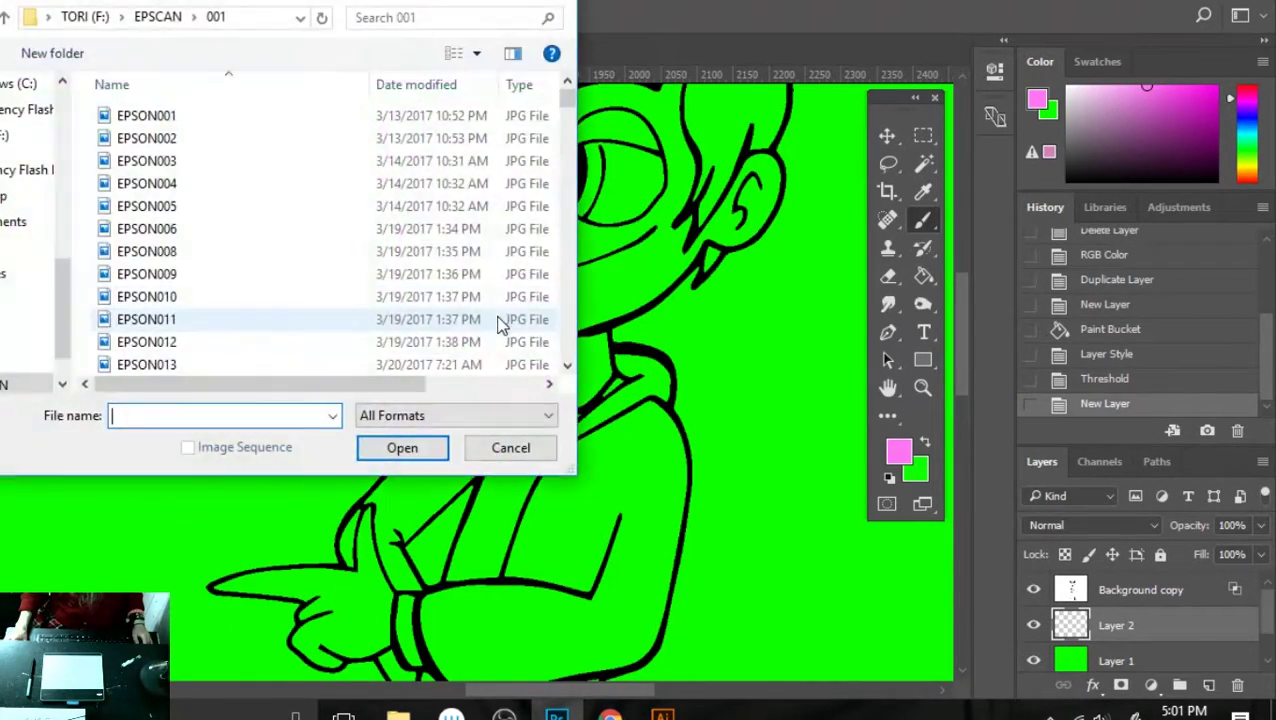
scroll(25, 193, "up", 5)
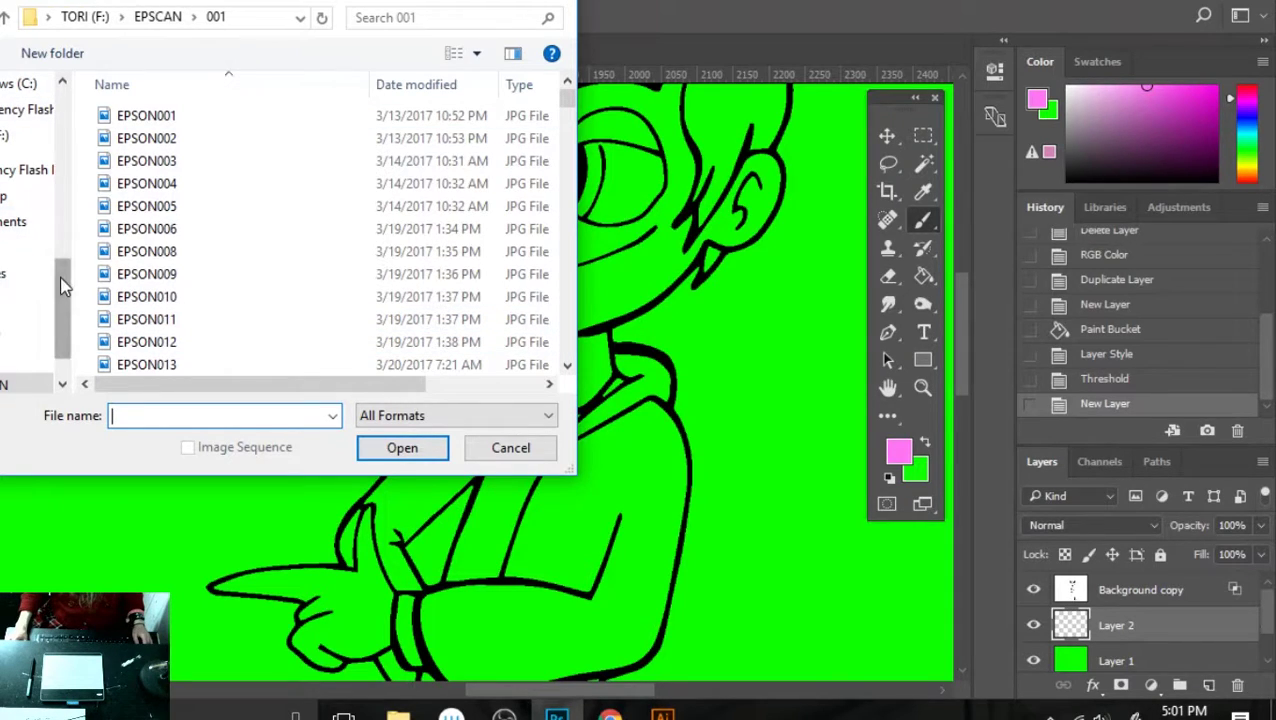
left_click(24, 135)
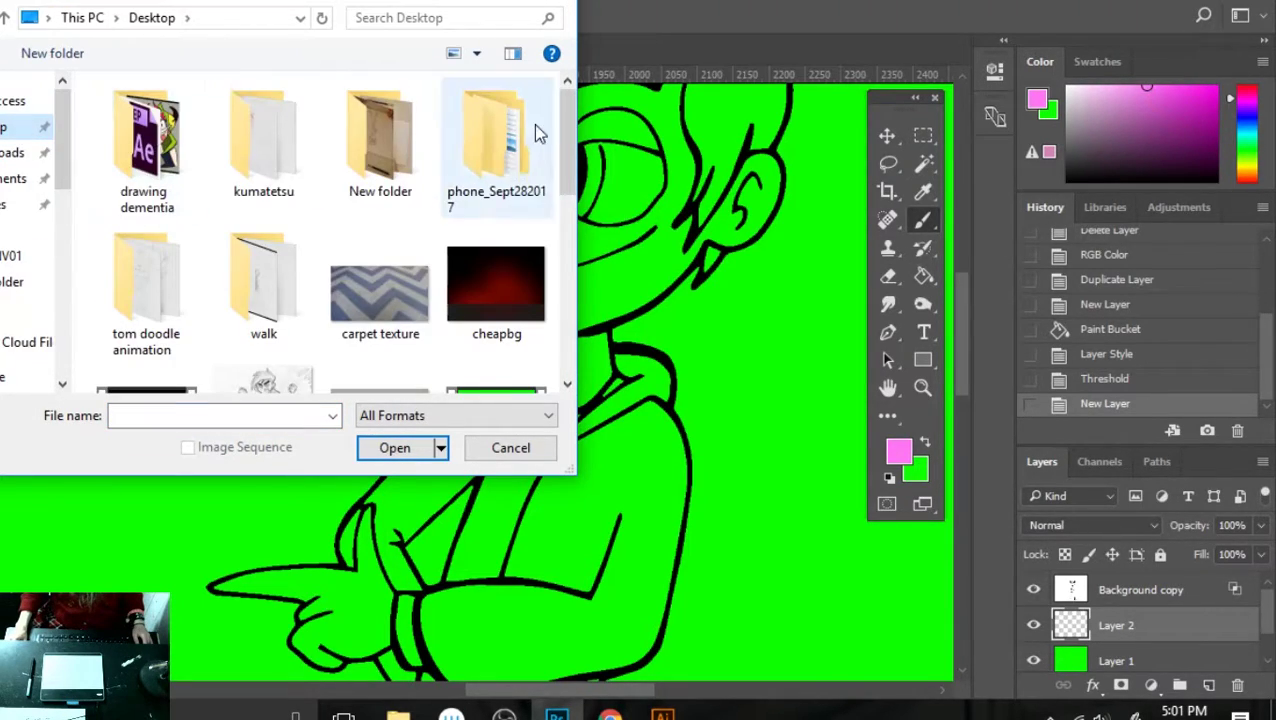
left_click_drag(567, 120, 567, 285)
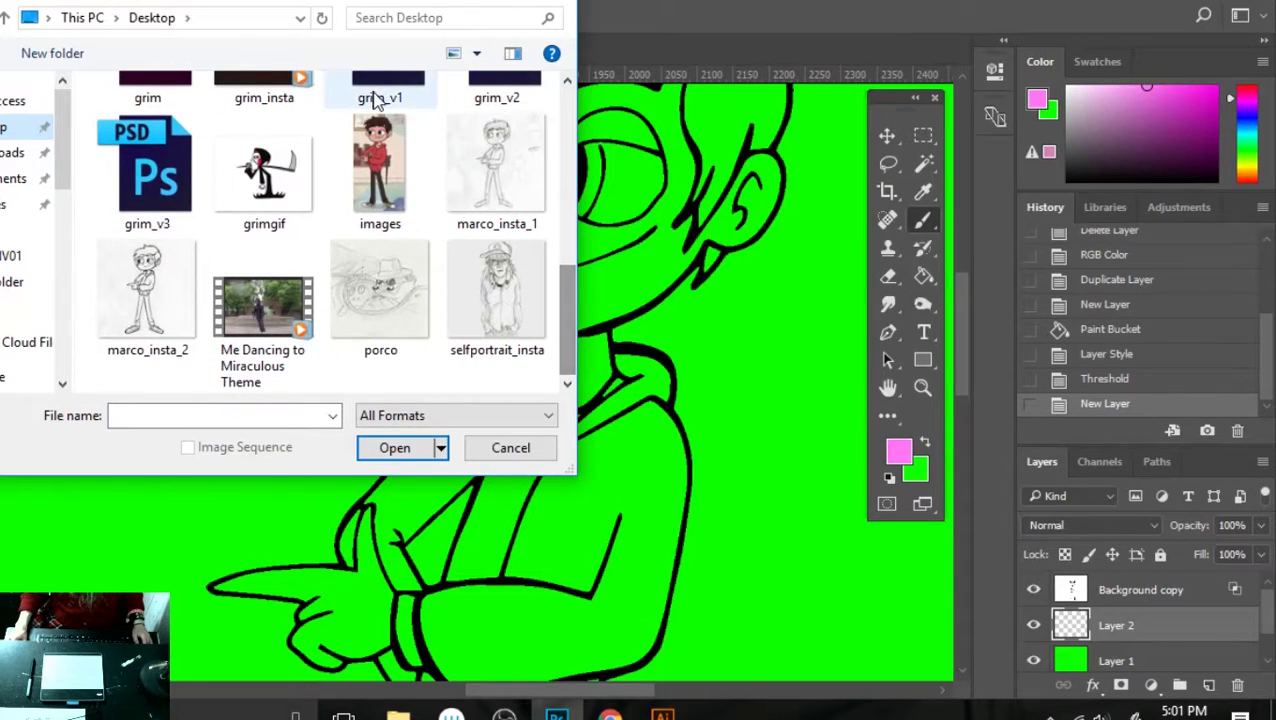
left_click(378, 168)
left_click(394, 447)
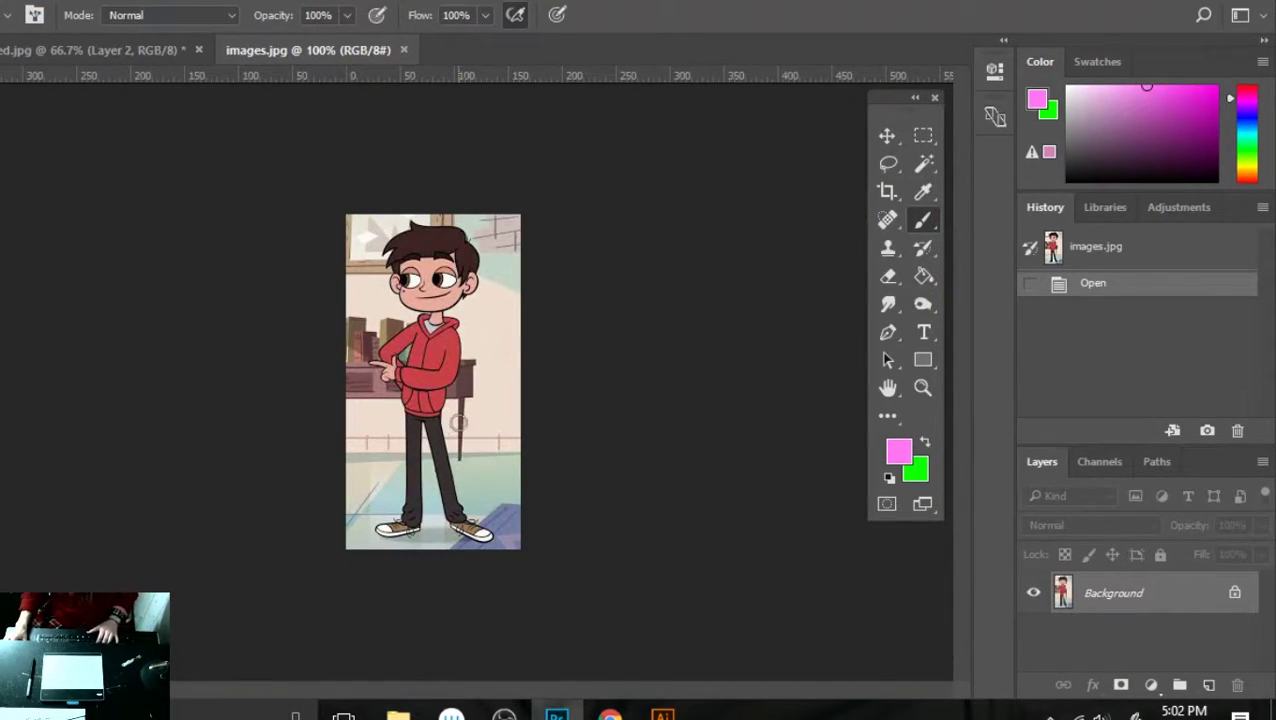
- Sample the hoodie's red from images.jpg and fill a circular swatch with it on Layer 2 of the line-art document, beside the character
key("i")
left_click(441, 364)
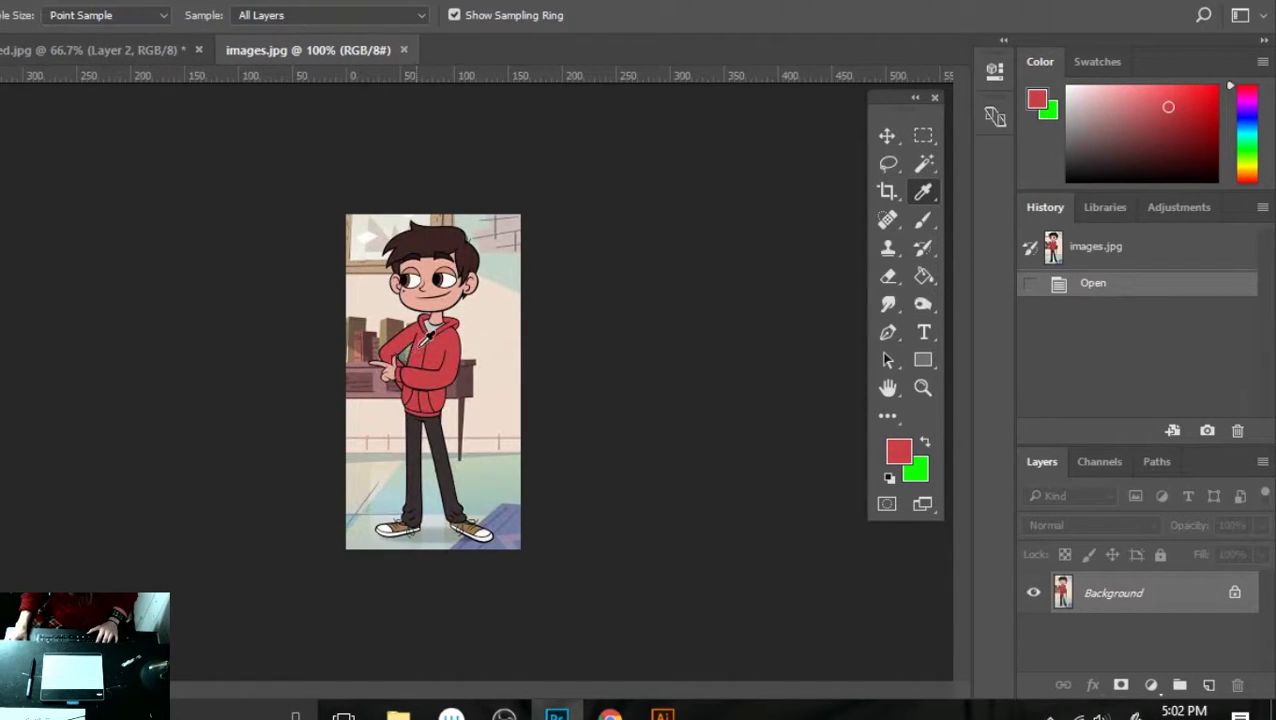
left_click(146, 50)
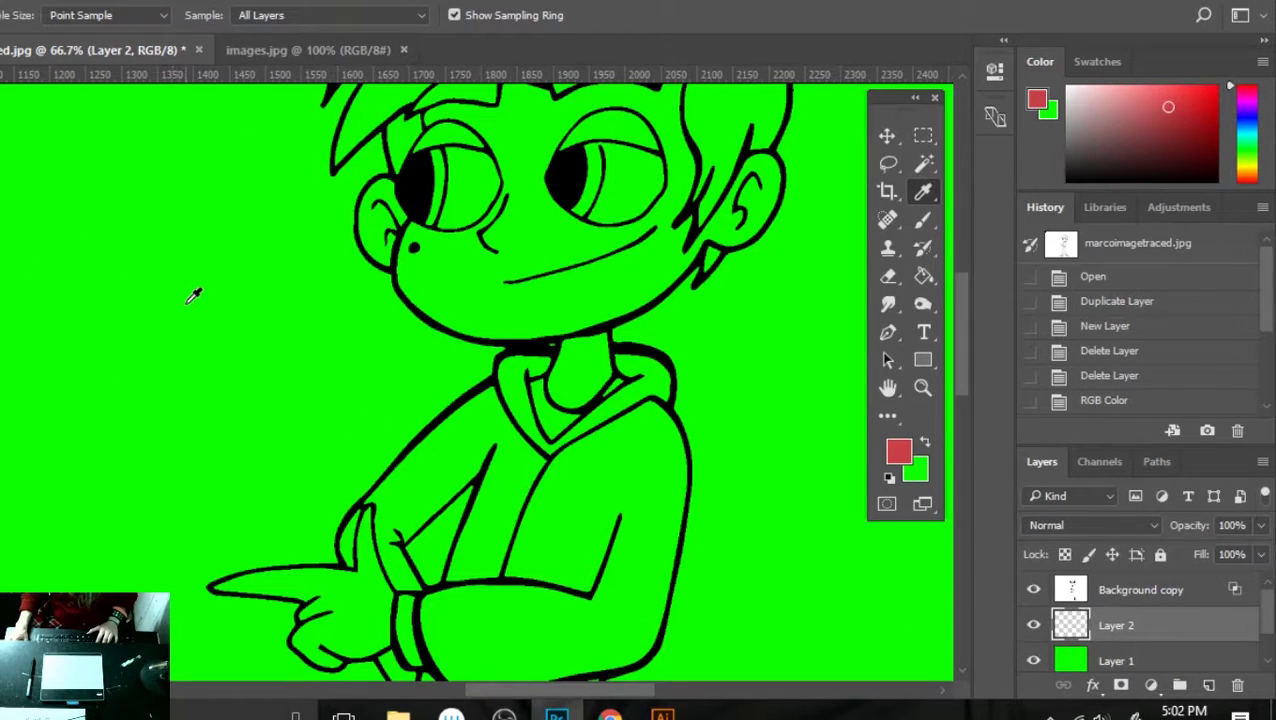
key("v")
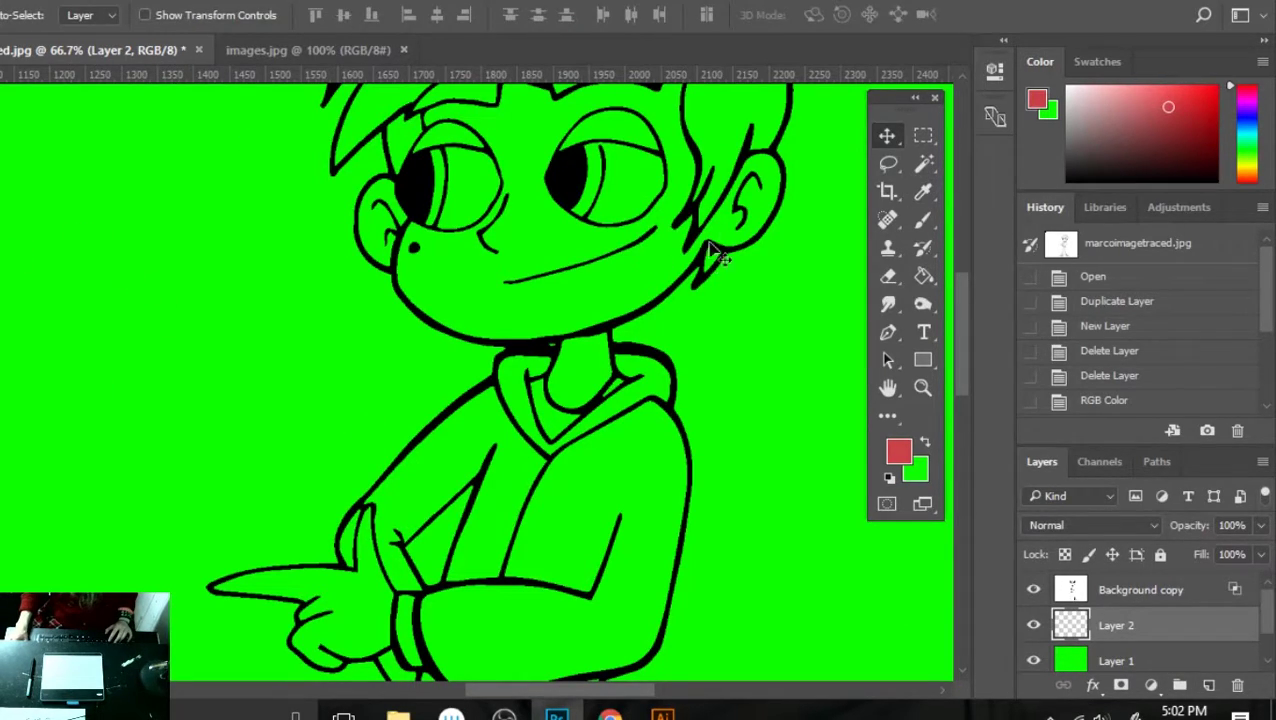
left_click_drag(923, 136, 960, 152)
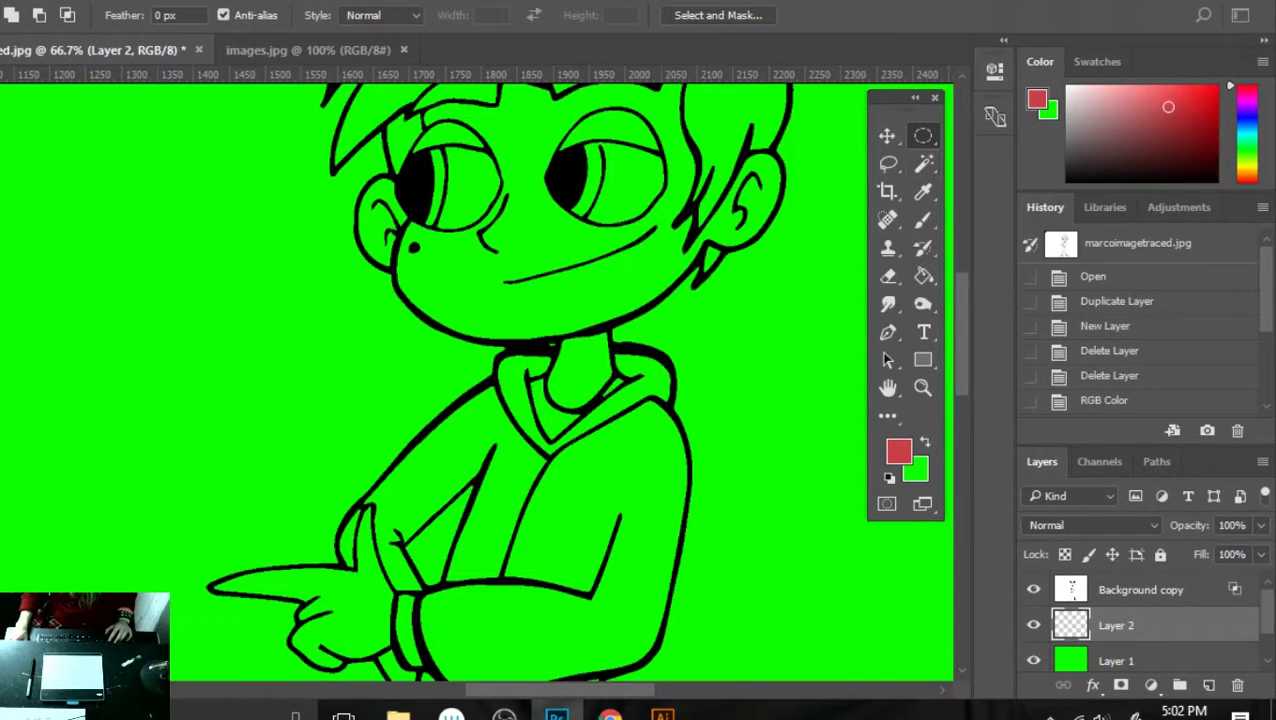
left_click_drag(8, 173, 86, 260)
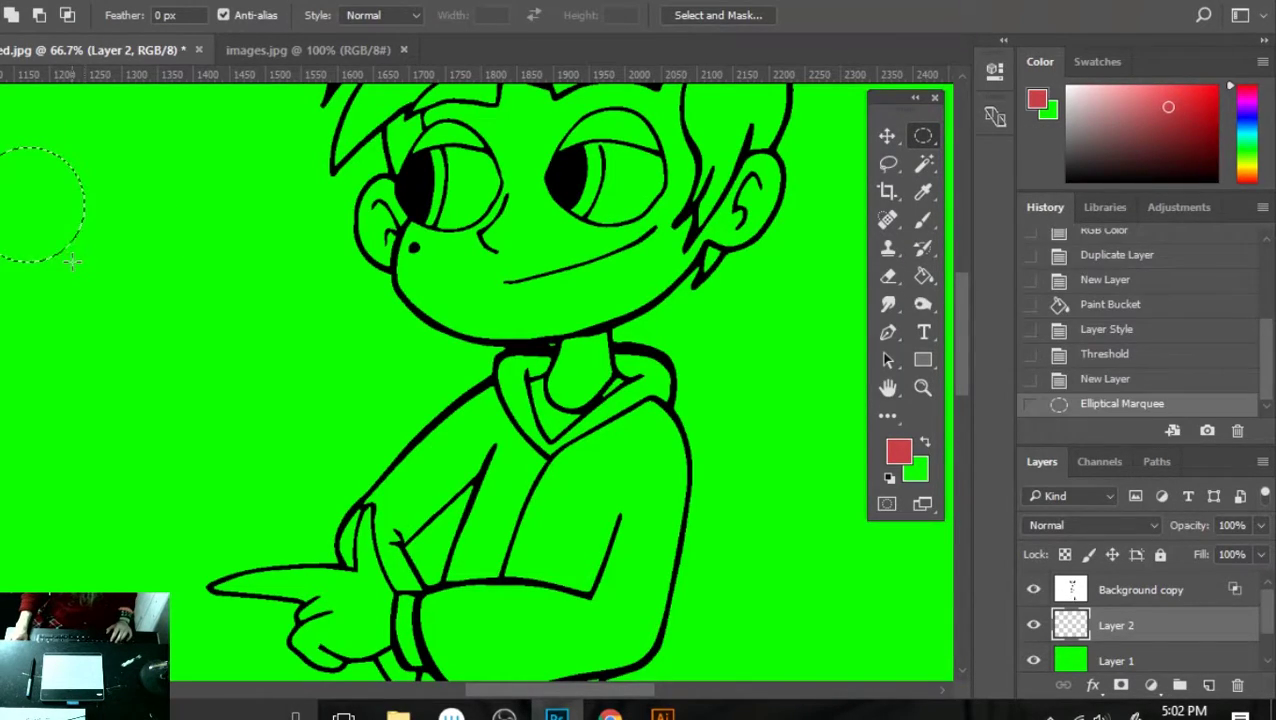
key("g")
left_click(28, 212)
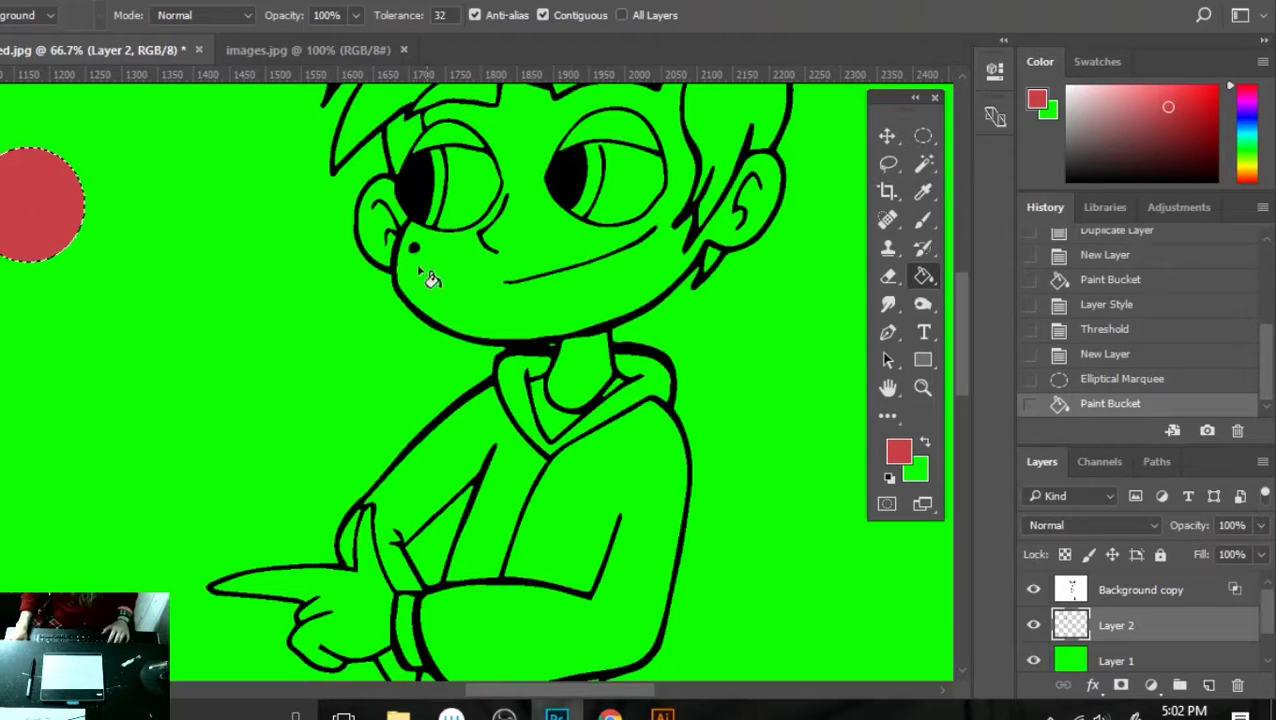
key("ctrl+d")
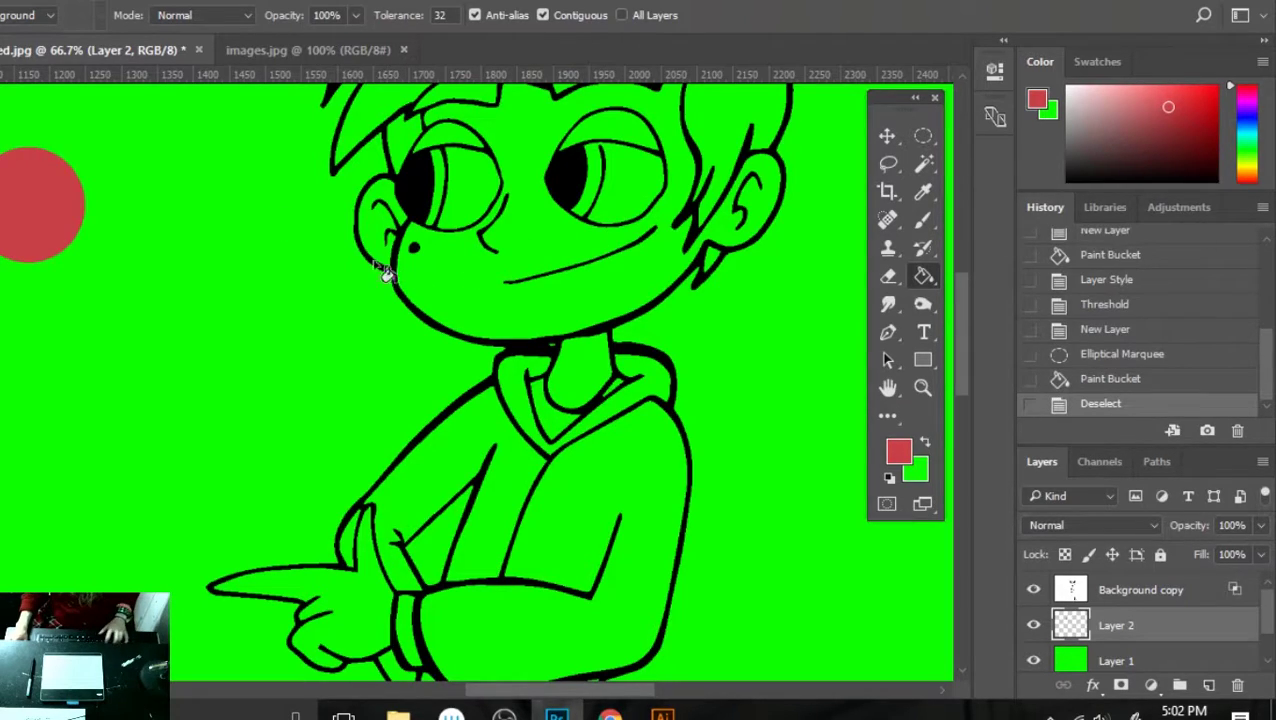
- Sample the face's skin tone from images.jpg and fill a second circular swatch with it on Layer 2, next to the red one
left_click(332, 52)
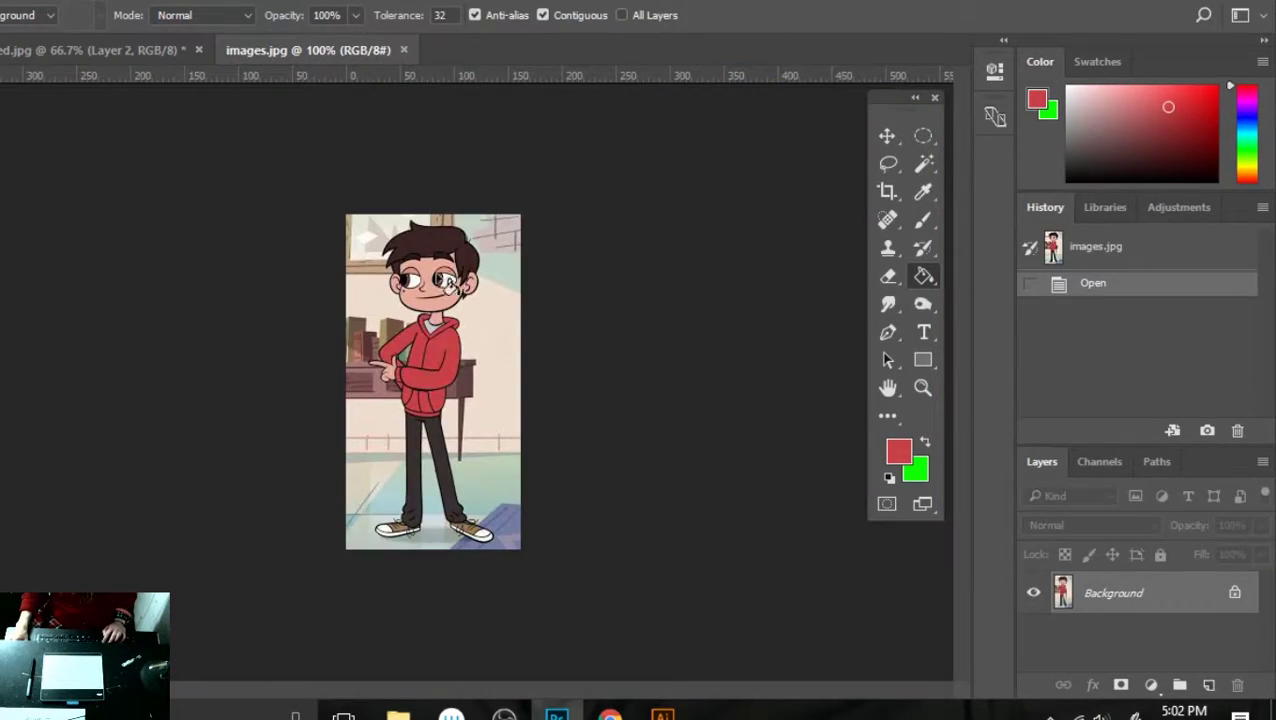
key("i")
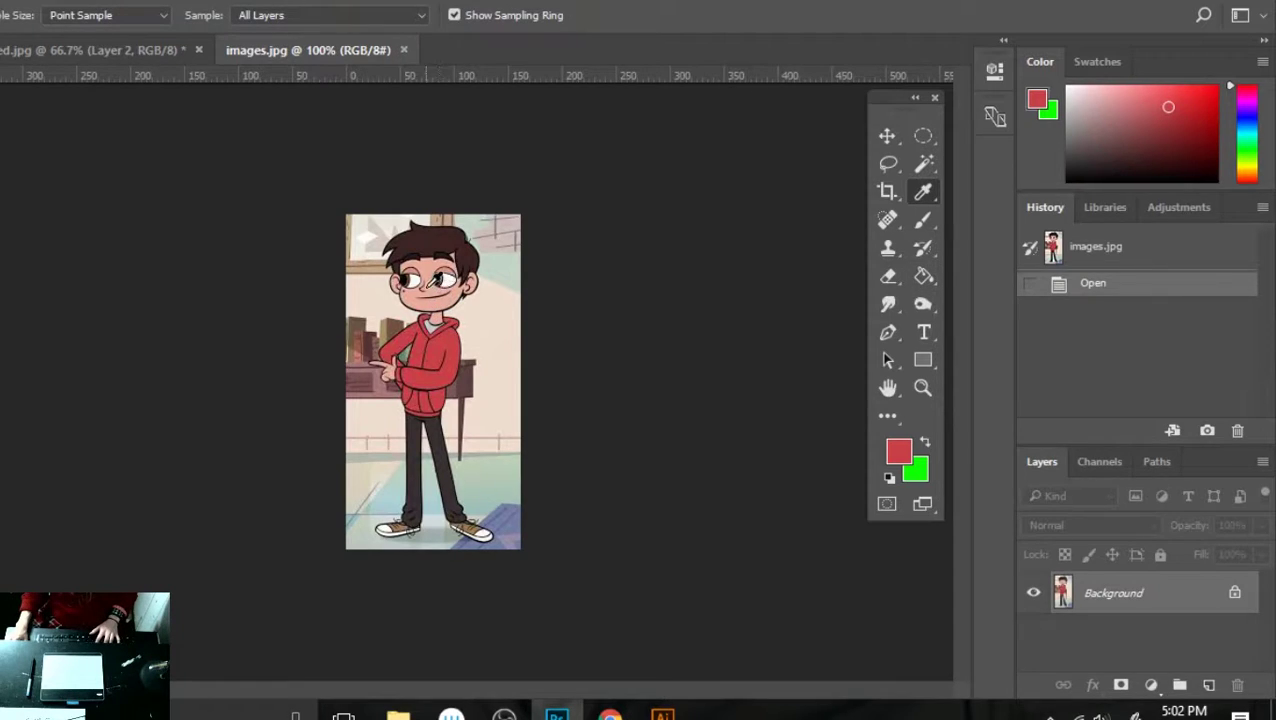
left_click(432, 286)
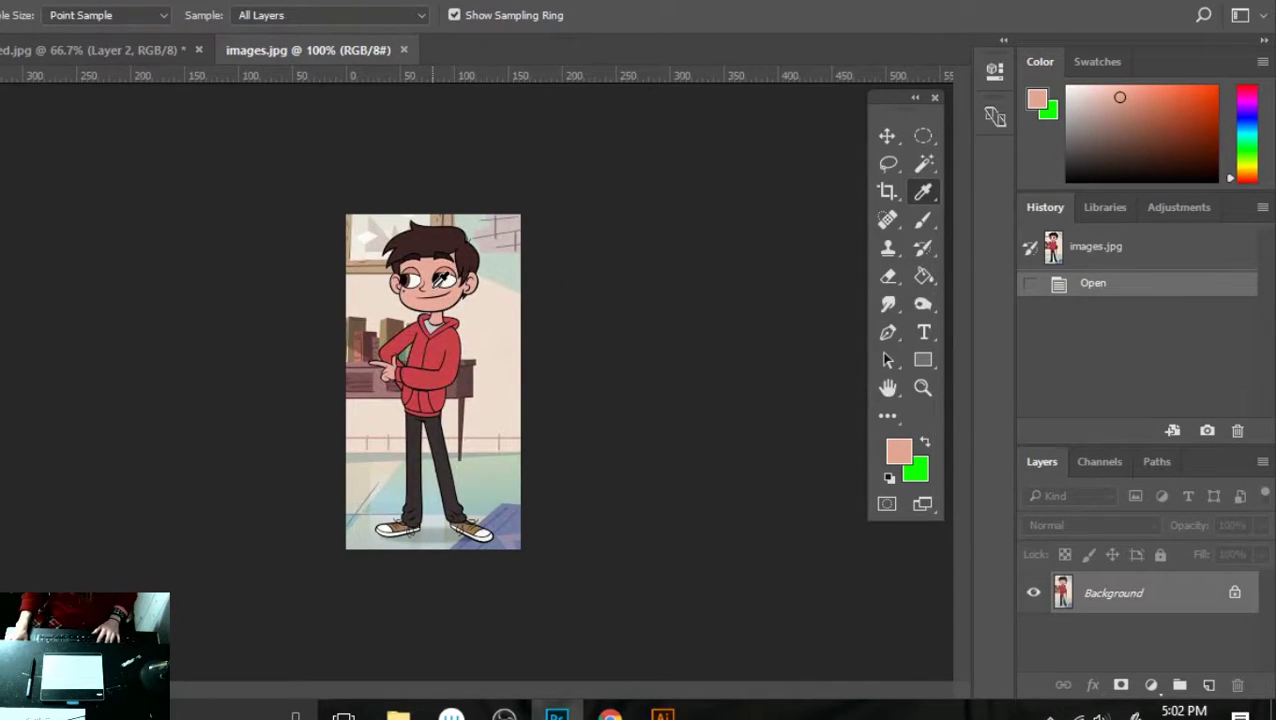
left_click(148, 49)
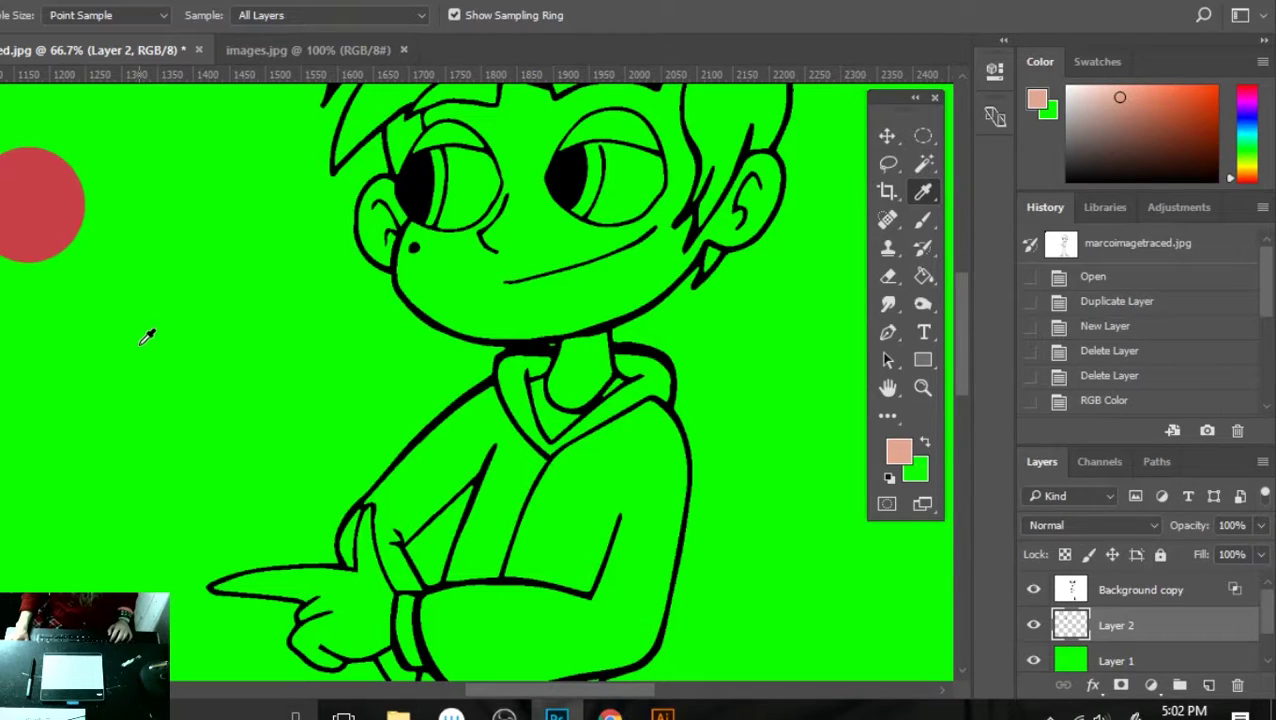
key("v")
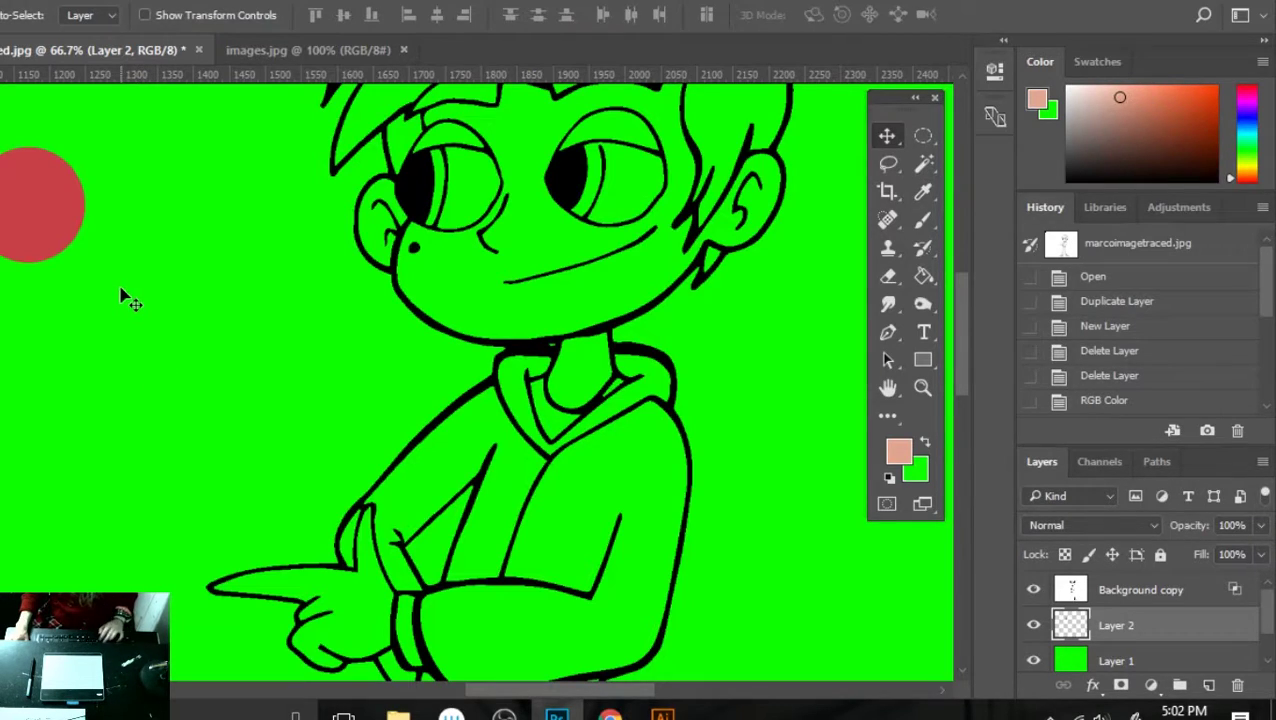
key("m")
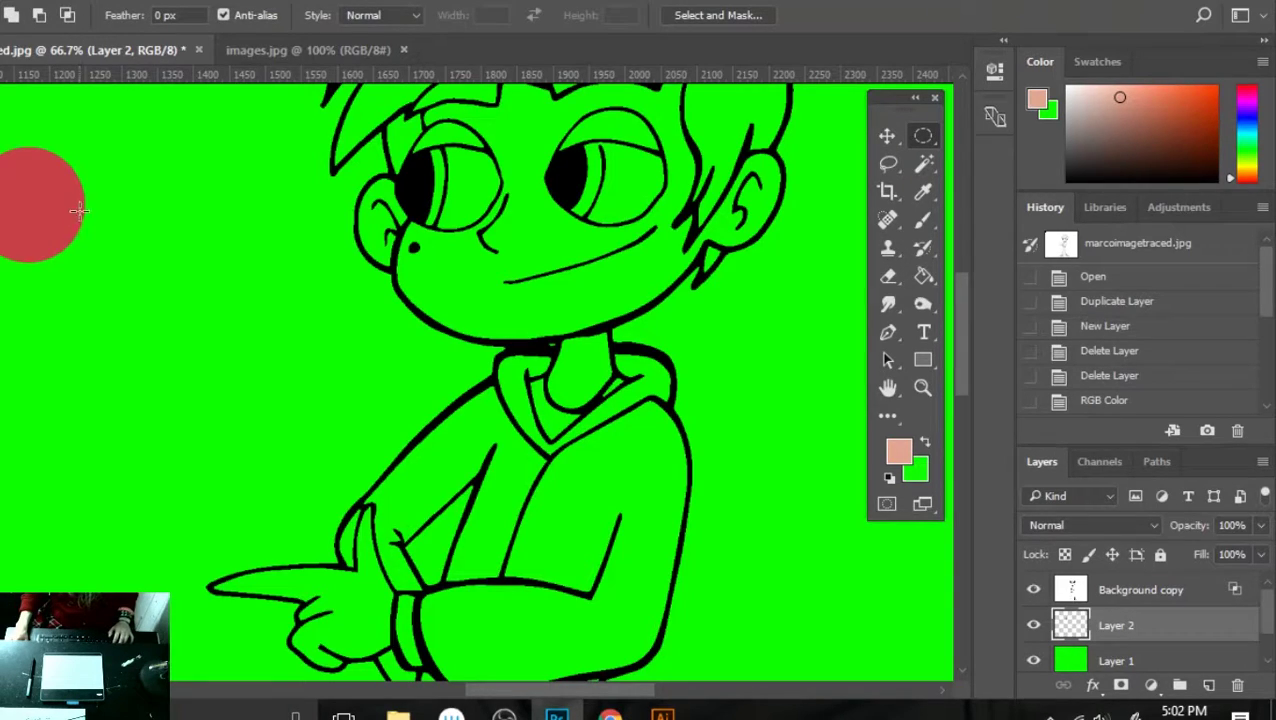
left_click_drag(83, 173, 183, 283)
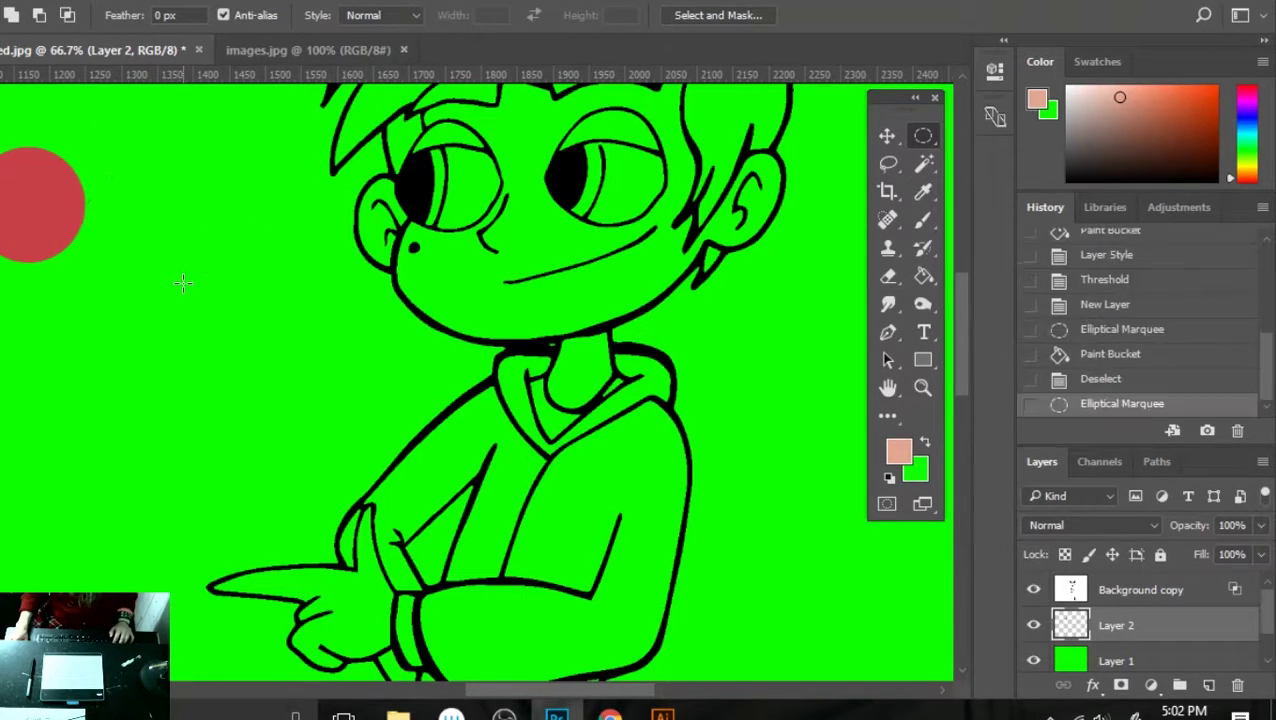
key("g")
left_click(138, 225)
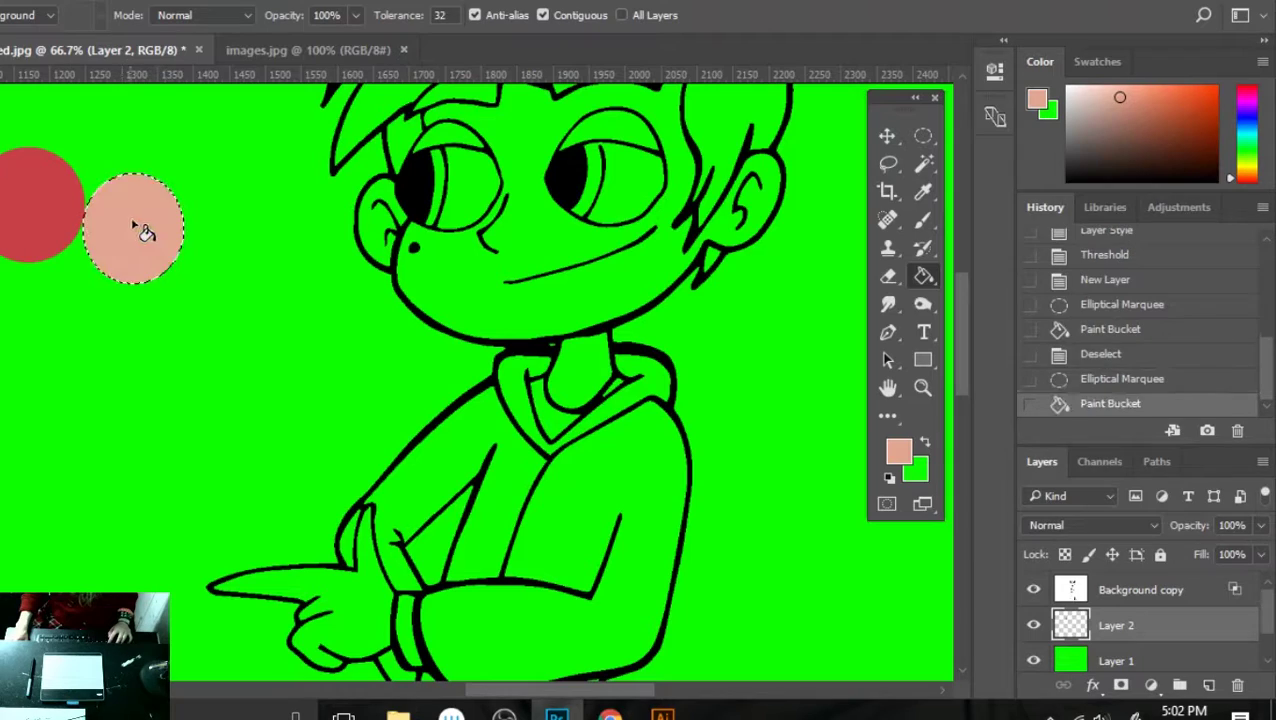
key("ctrl+d")
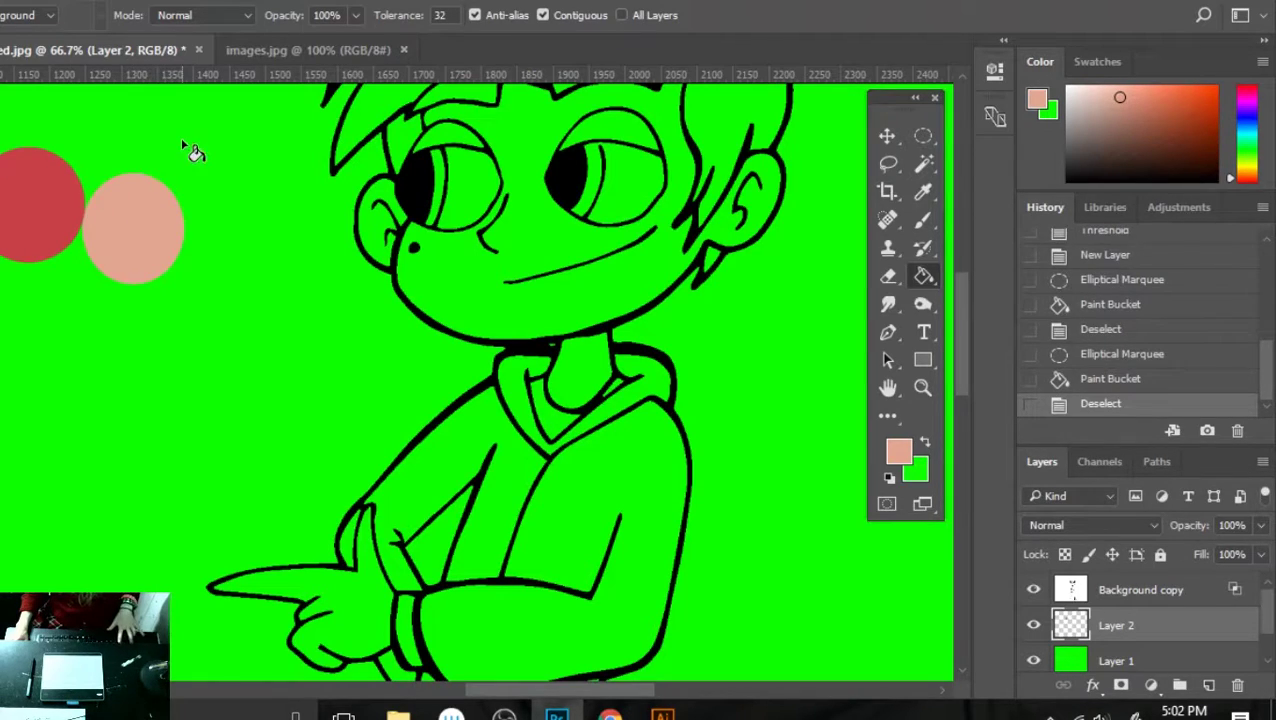
- Sample the hair's dark brown from images.jpg and fill an oval swatch with it on Layer 2, below the red and skin-tone ones
left_click(296, 52)
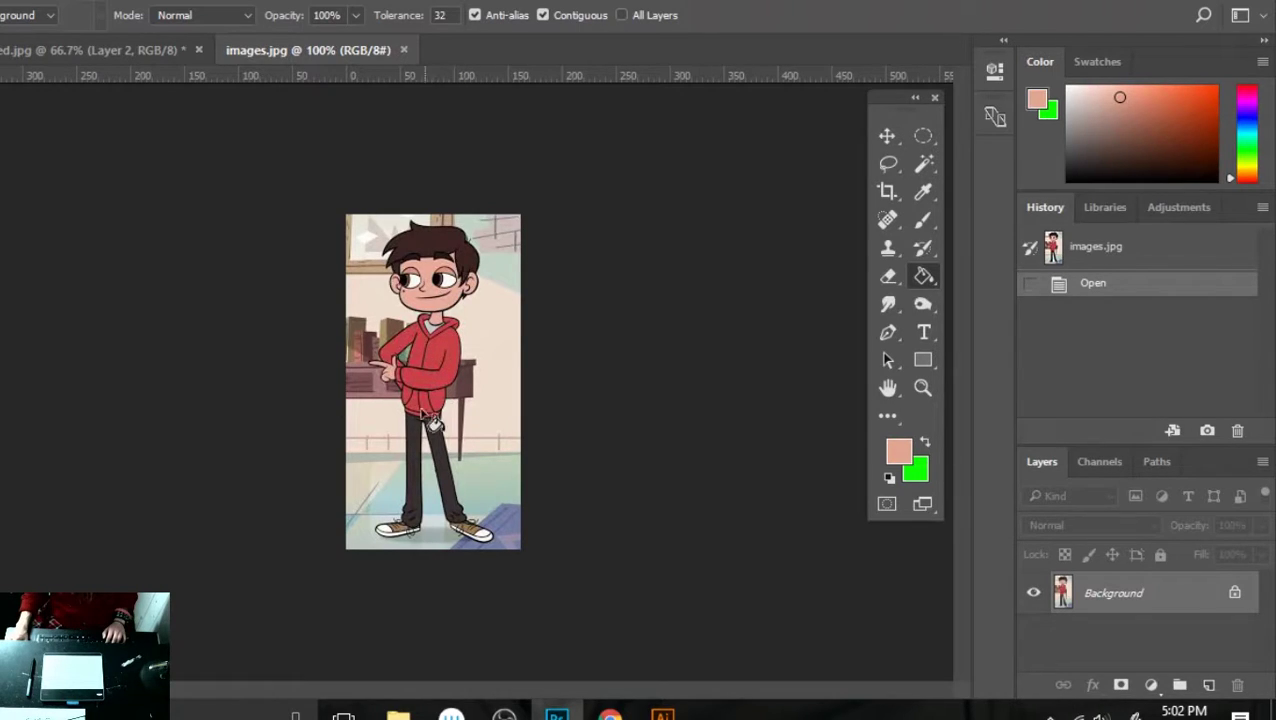
key("ctrl+plus")
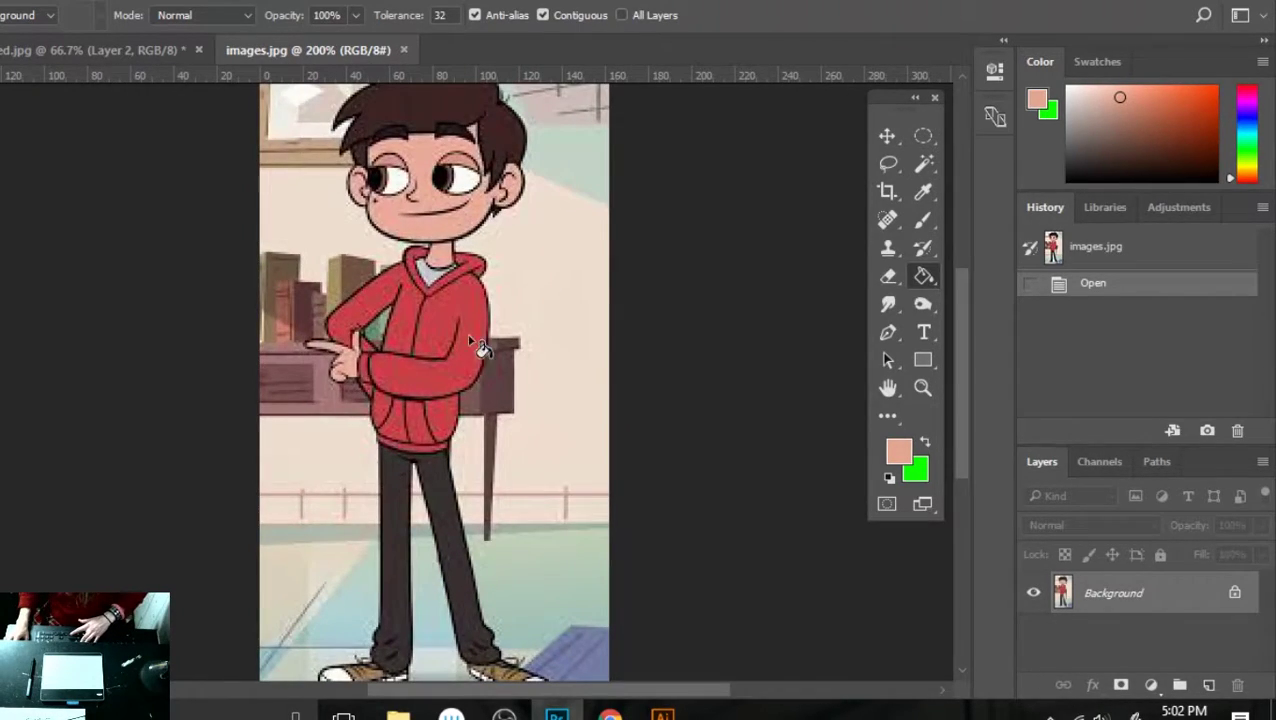
left_click_drag(955, 390, 952, 330)
key("i")
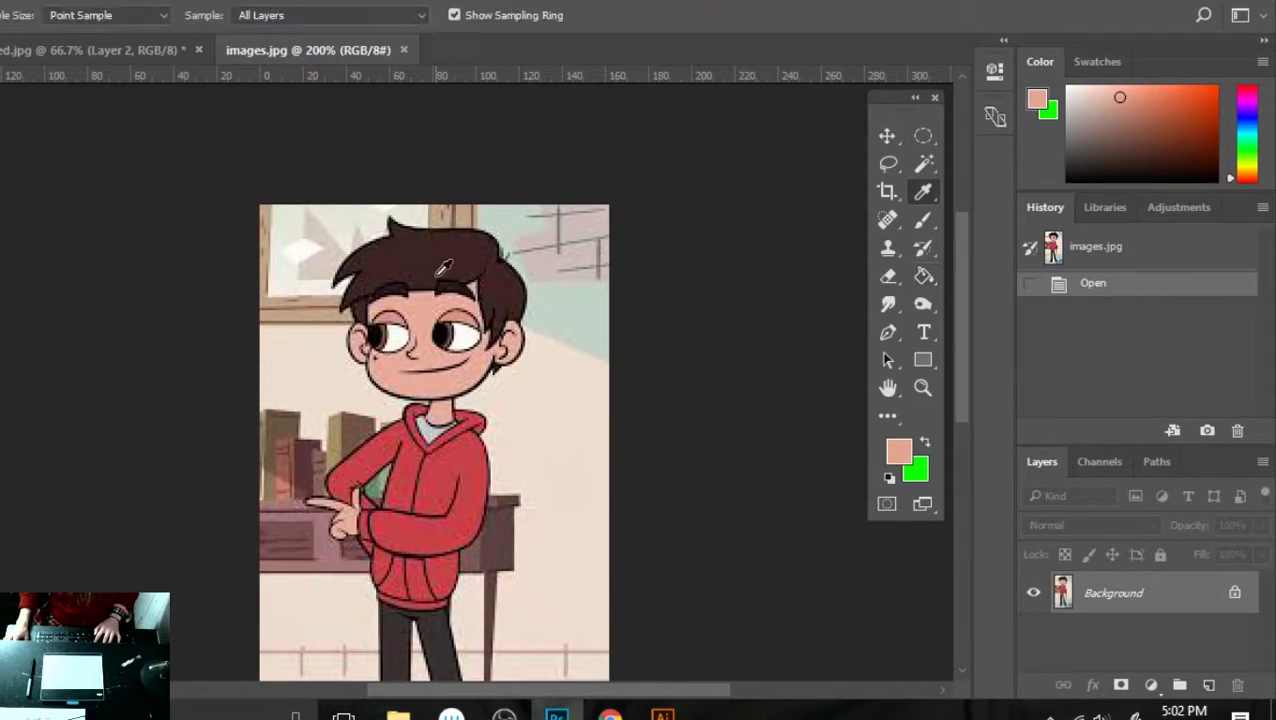
left_click(431, 248)
left_click(126, 50)
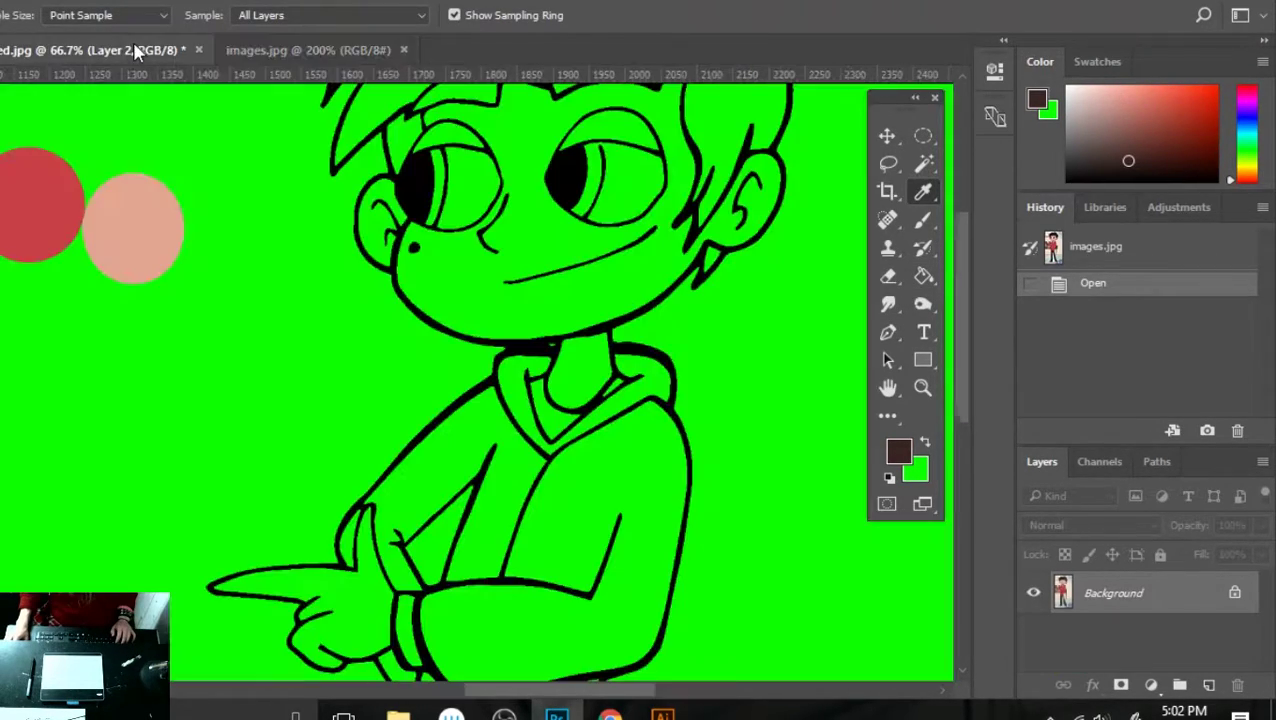
key("m")
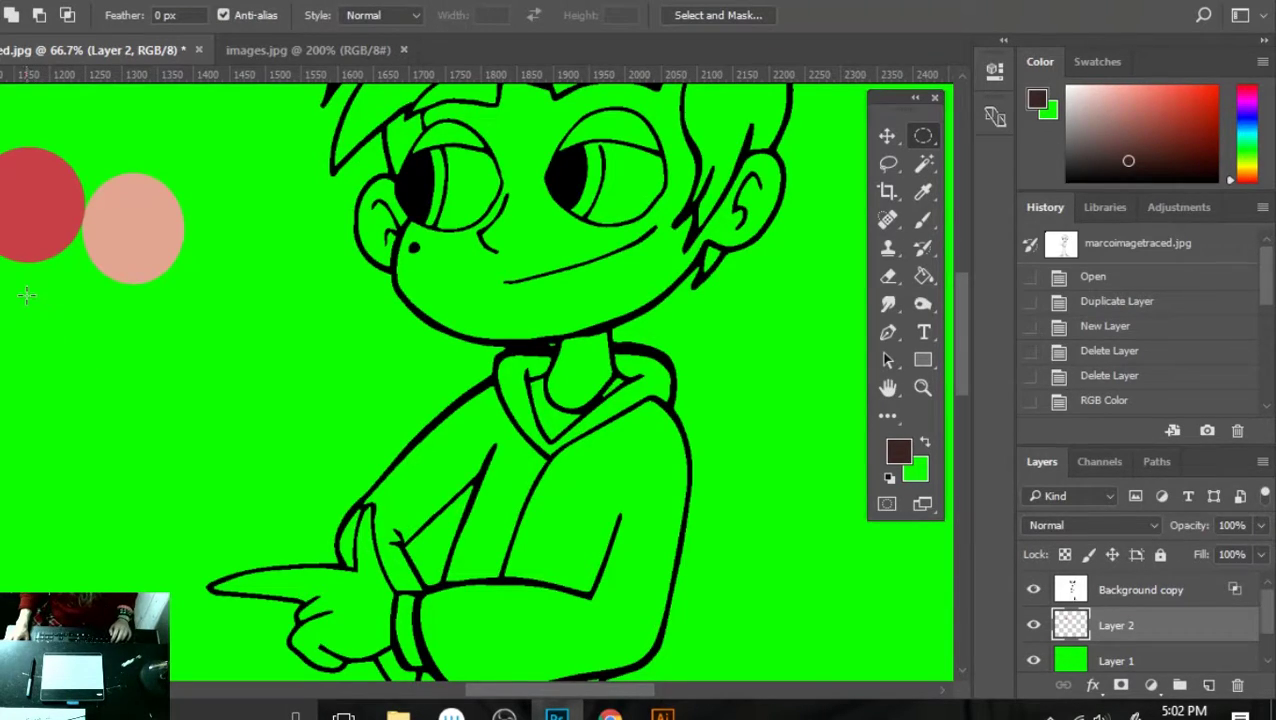
key("v")
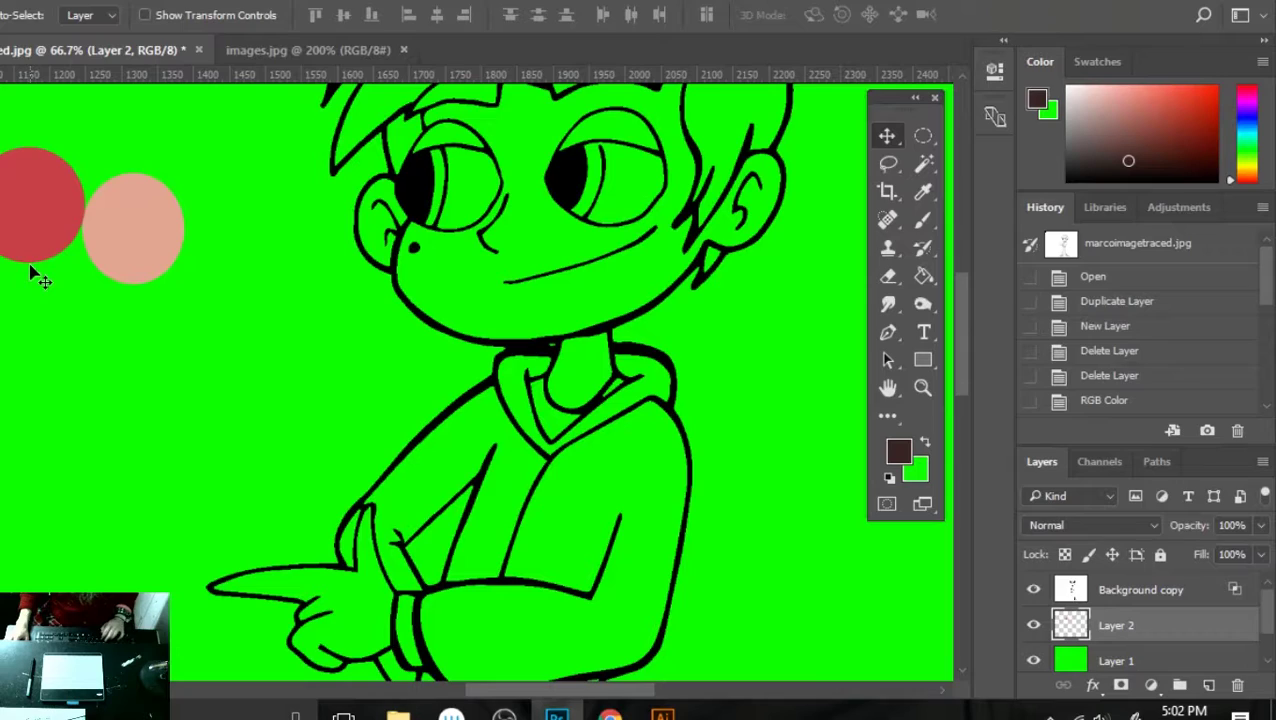
key("m")
left_click_drag(30, 262, 106, 368)
key("g")
left_click(82, 320)
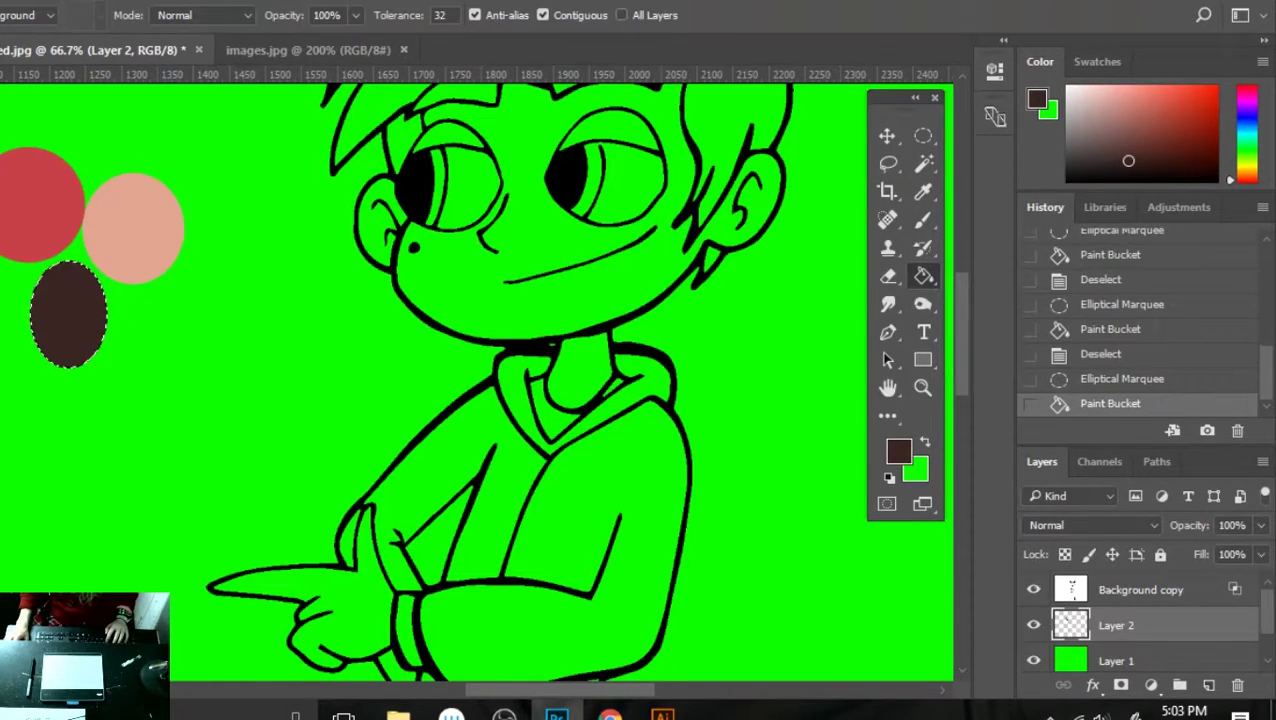
- Sample the trousers' dark grey from images.jpg and fill a circular swatch with it on Layer 2, below the hair-brown one
left_click(345, 50)
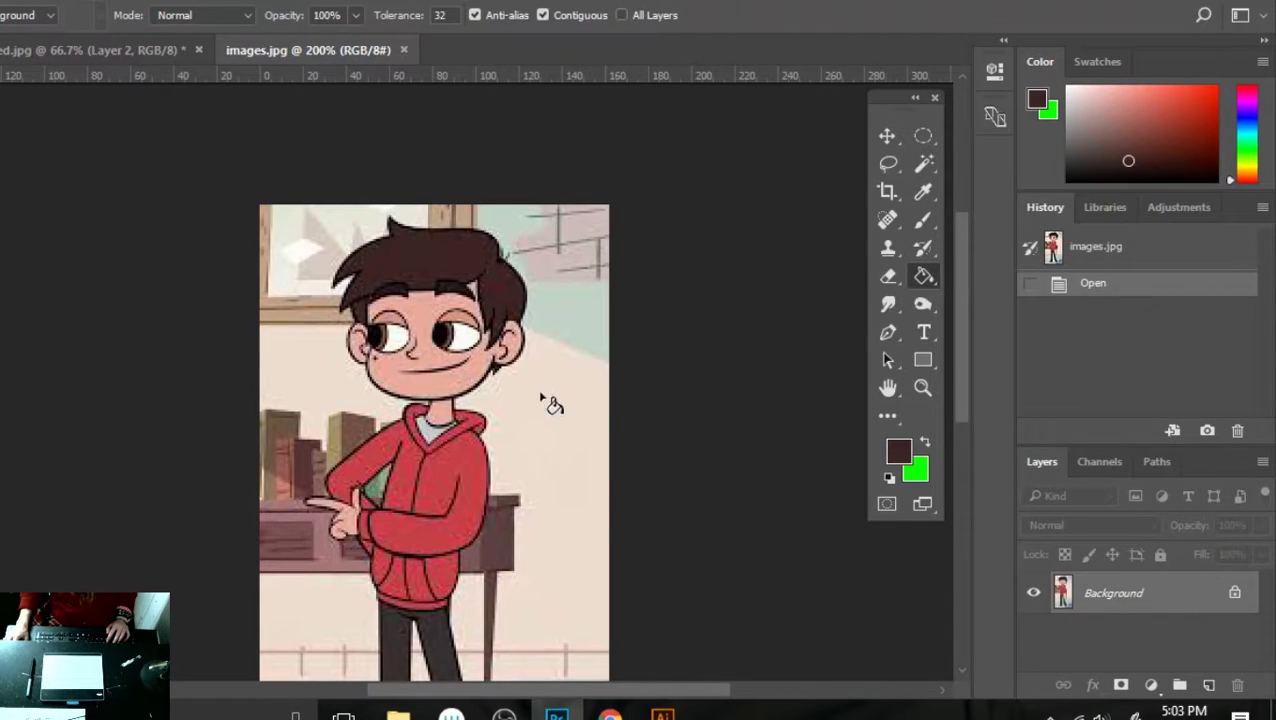
left_click_drag(958, 249, 958, 345)
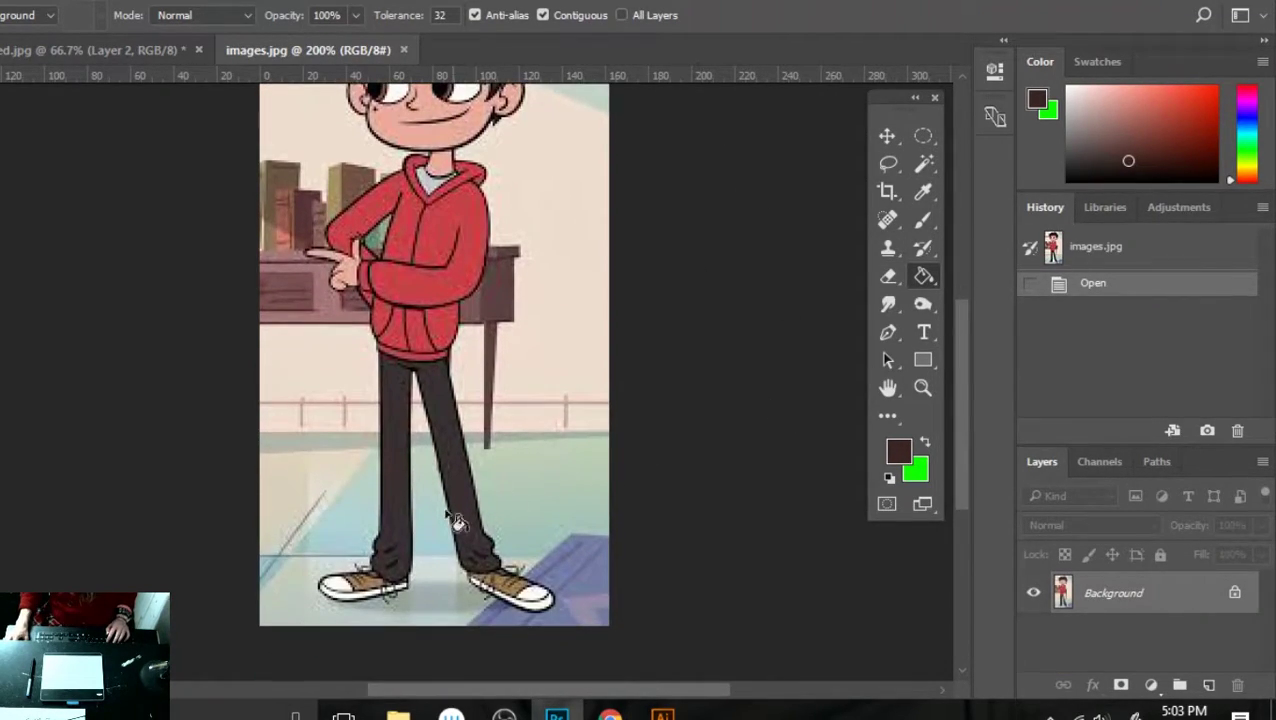
key("i")
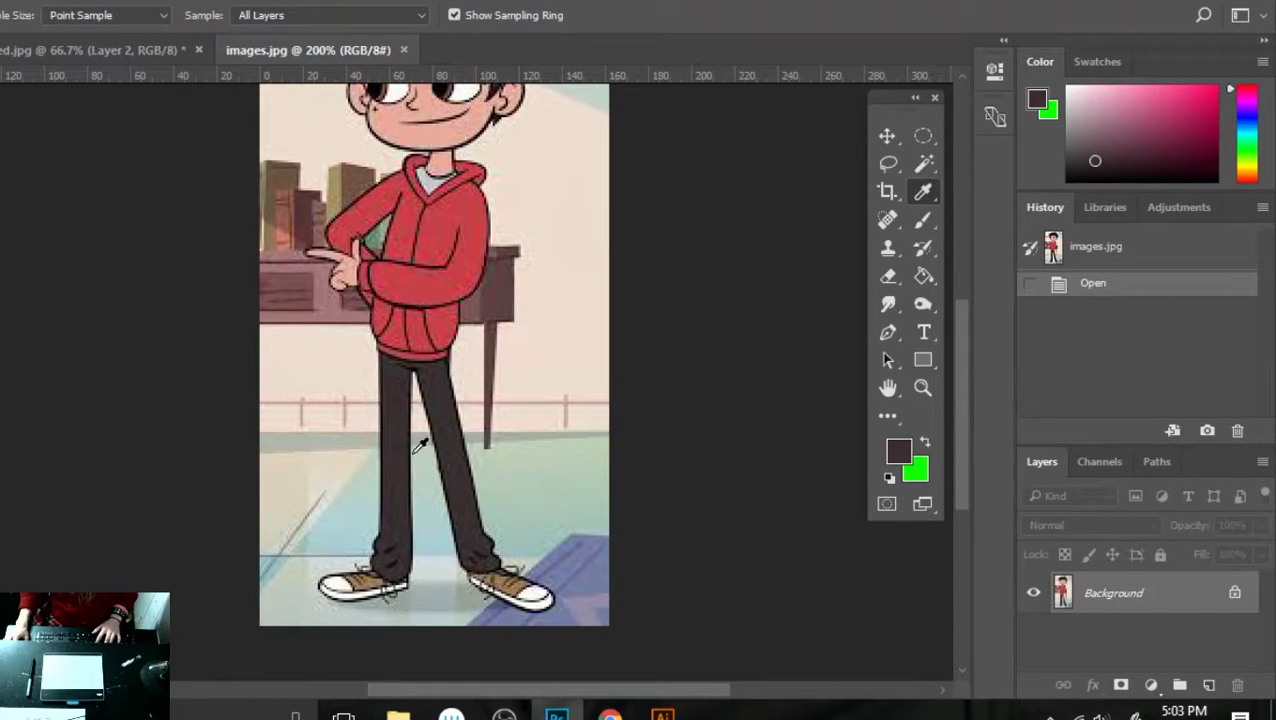
left_click(397, 447)
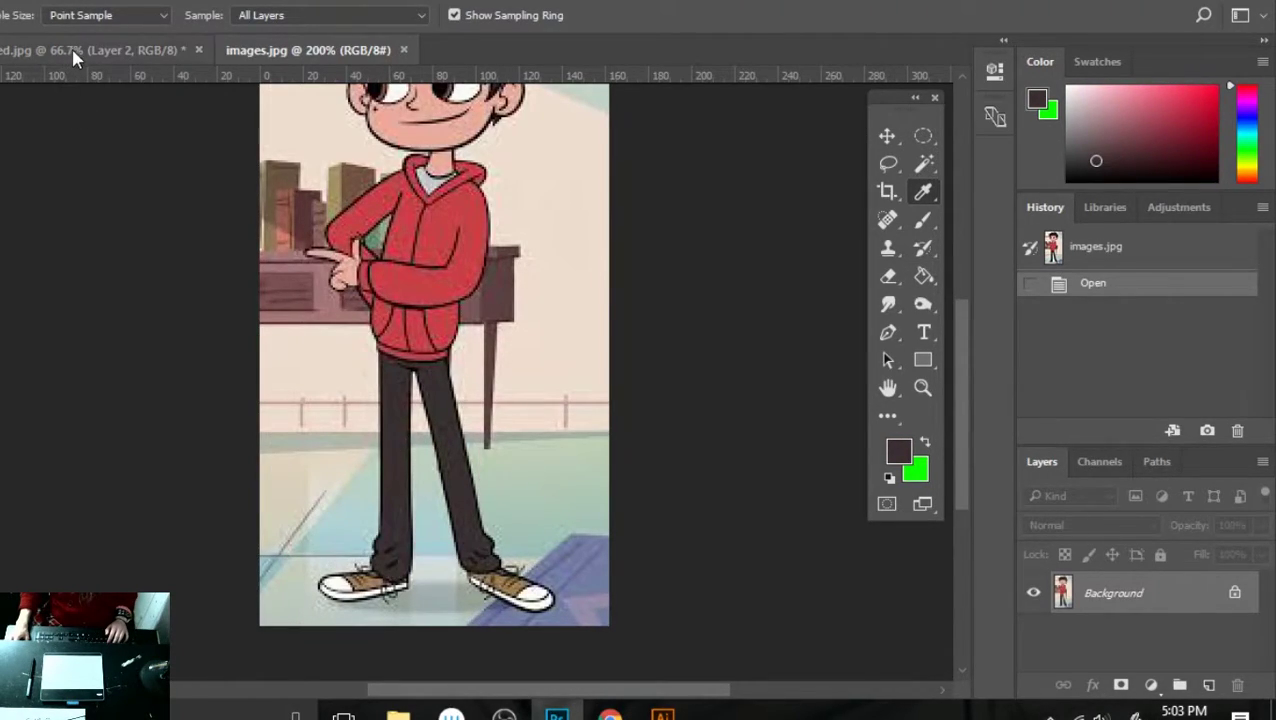
left_click(70, 48)
key("ctrl+d")
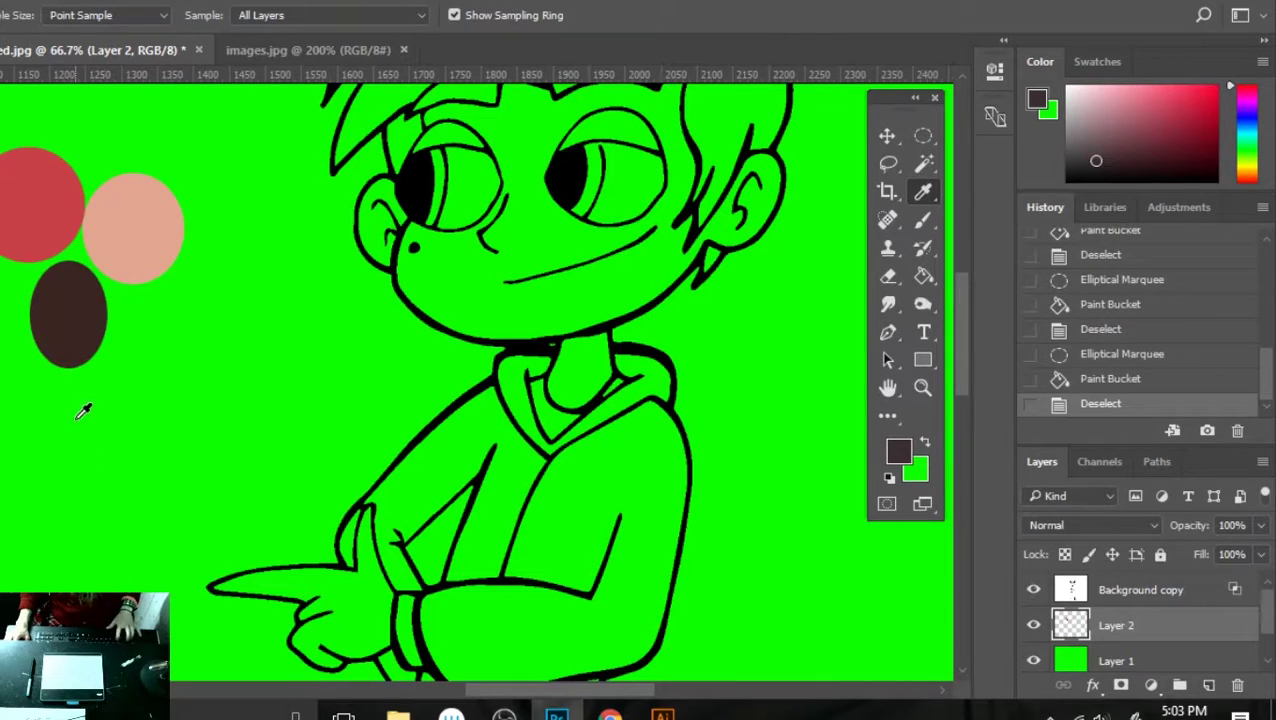
key("m")
mouse_move(2, 410)
left_mouse_down()
mouse_move(12, 450)
mouse_move(70, 506)
left_mouse_up()
key("g")
left_click(45, 485)
- Sample the shoe's light brown from images.jpg and fill a circular swatch with it on Layer 2, right beside the dark grey one
left_click(332, 48)
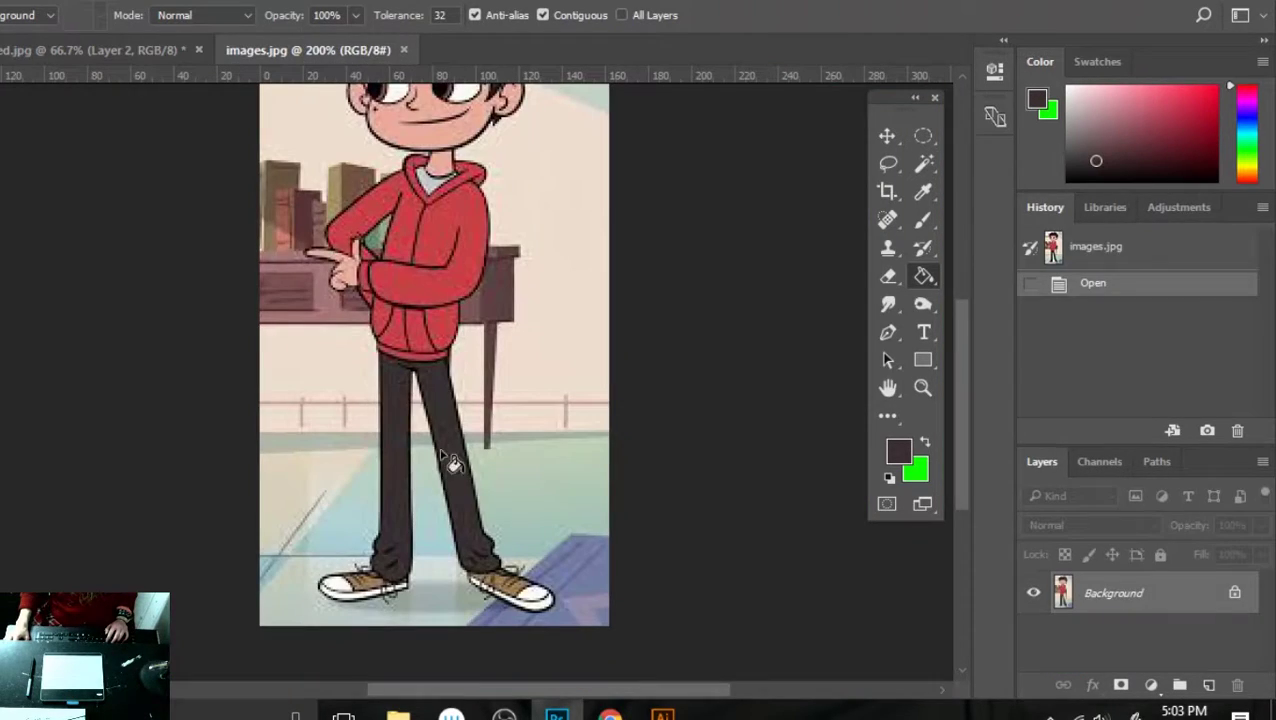
key("i")
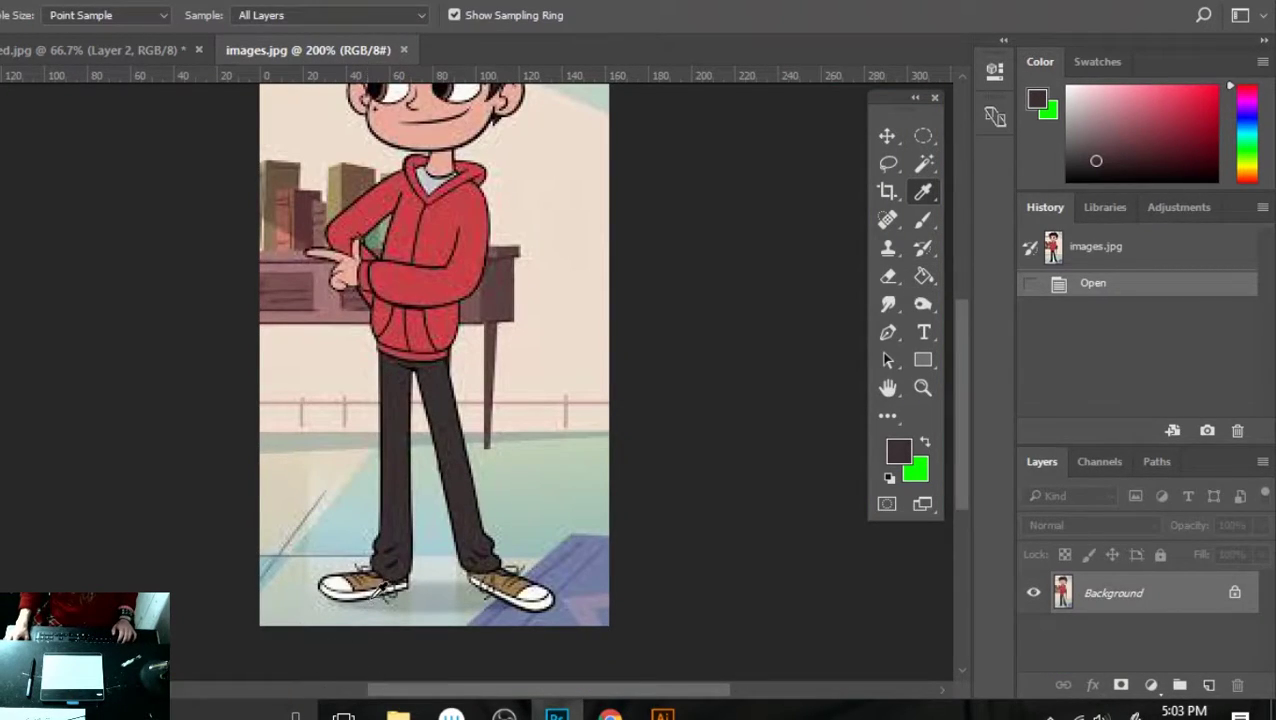
left_click(372, 577)
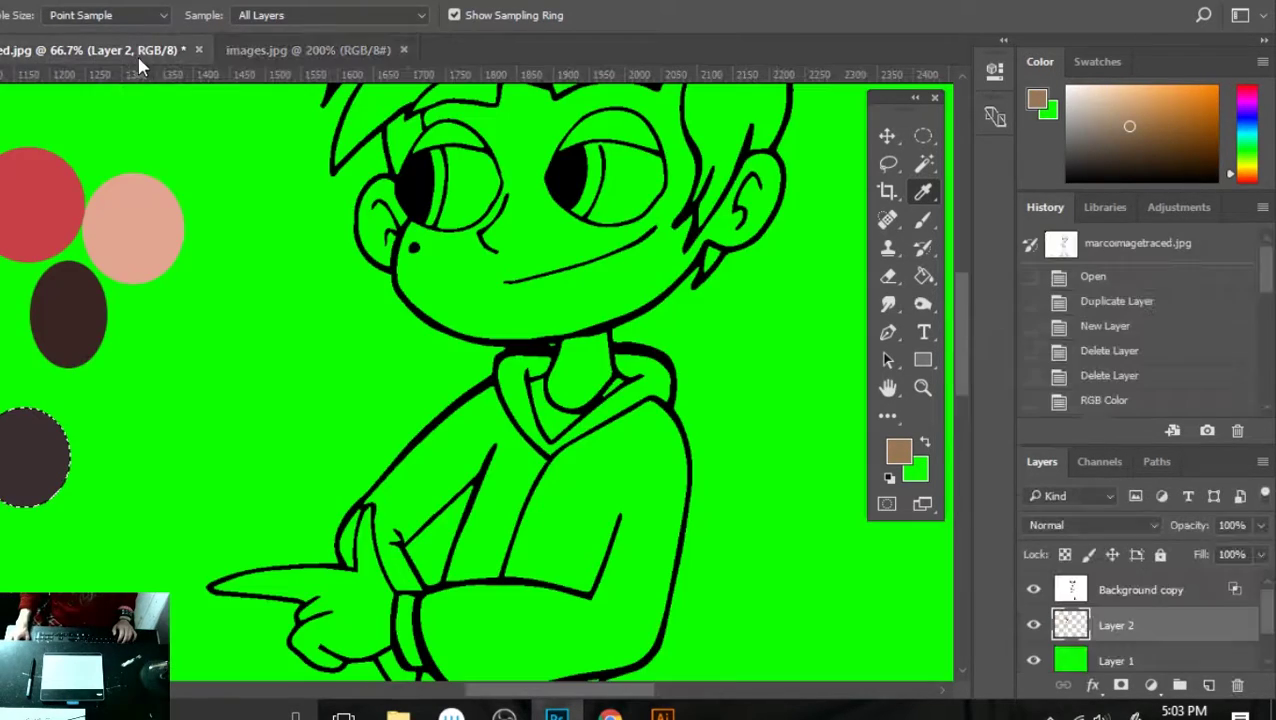
left_click(142, 52)
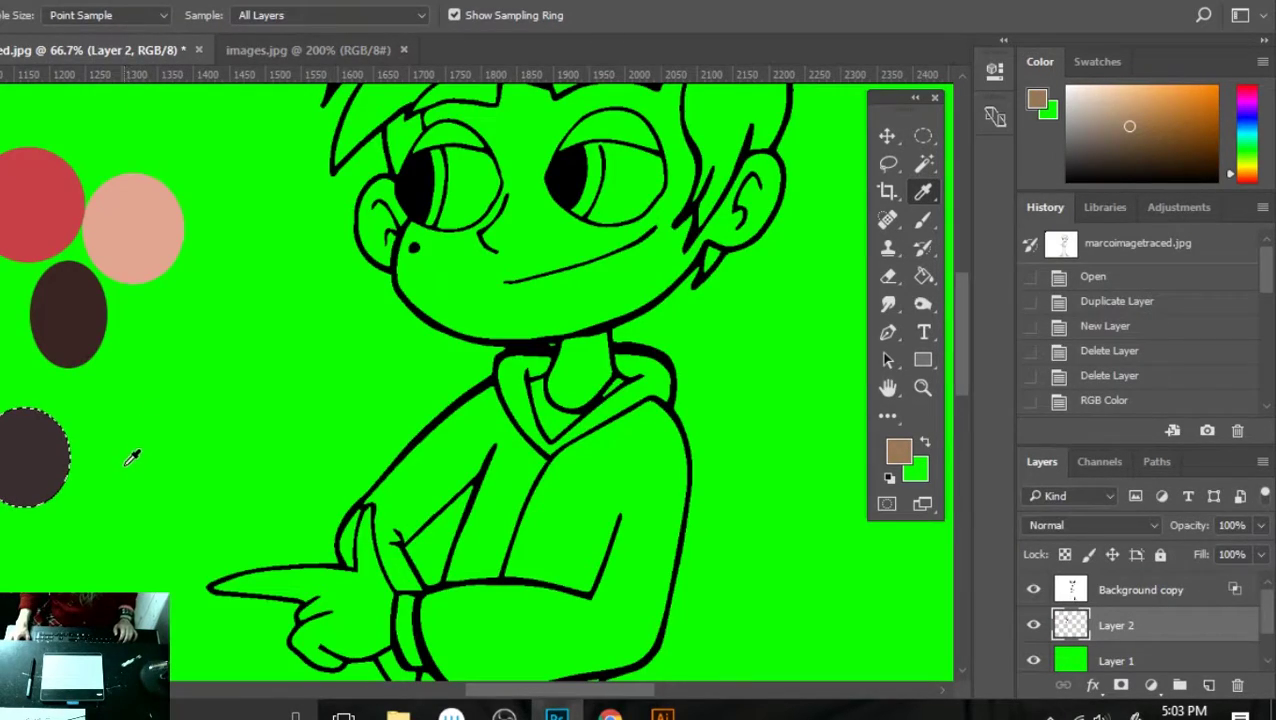
key("ctrl+d")
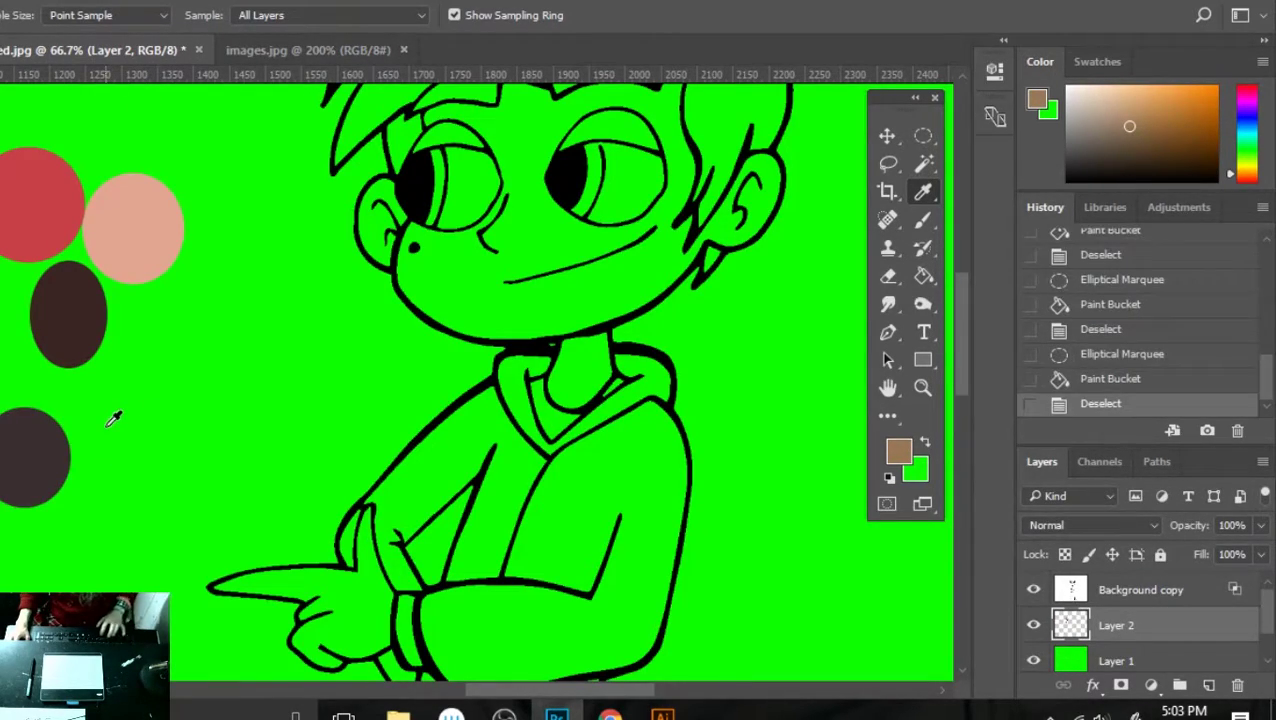
key("m")
left_click_drag(76, 422, 162, 514)
key("g")
left_click(108, 468)
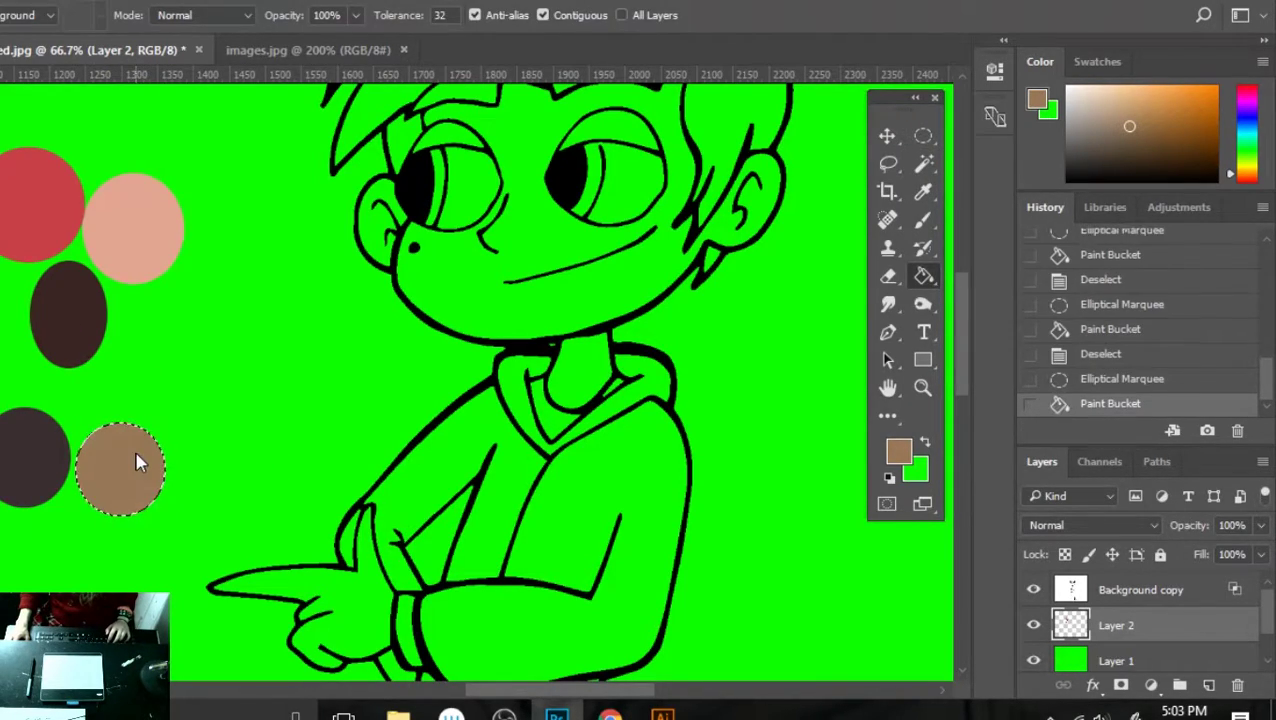
key("ctrl+d")
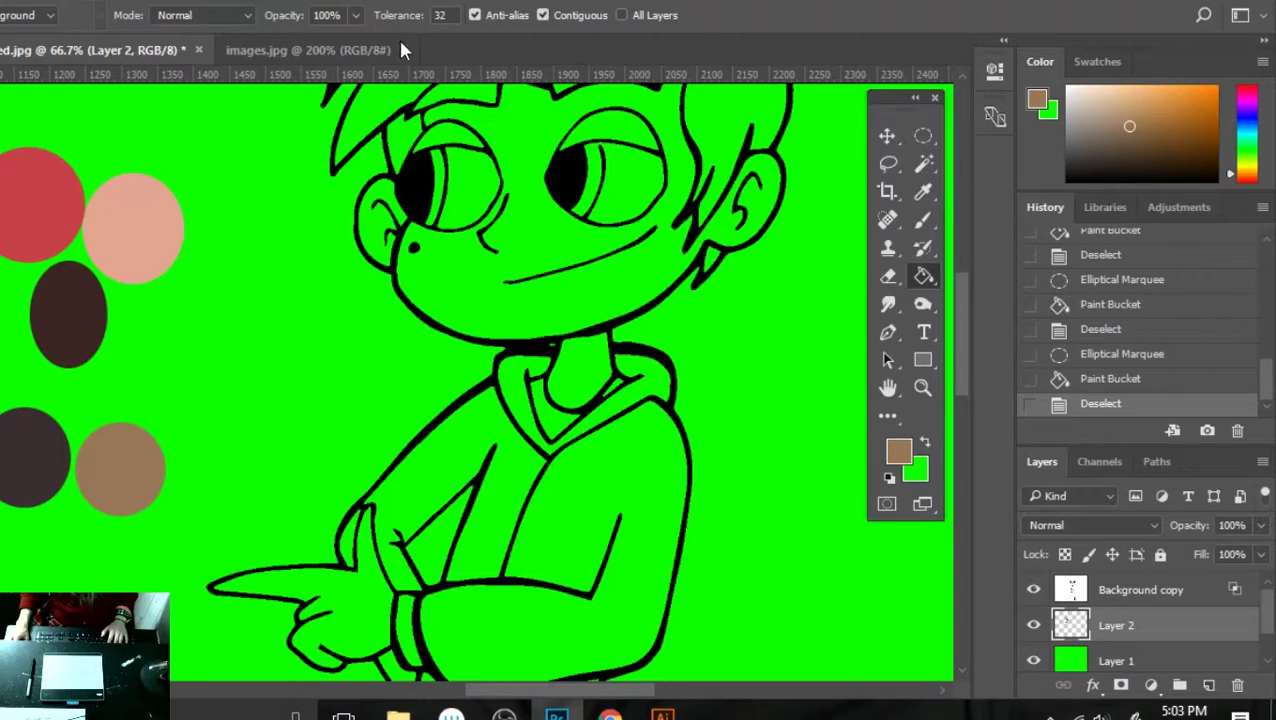
- Sample the shoe toe's off-white from images.jpg and fill an oval swatch with it on Layer 2, below the grey and light brown ones
left_click(370, 50)
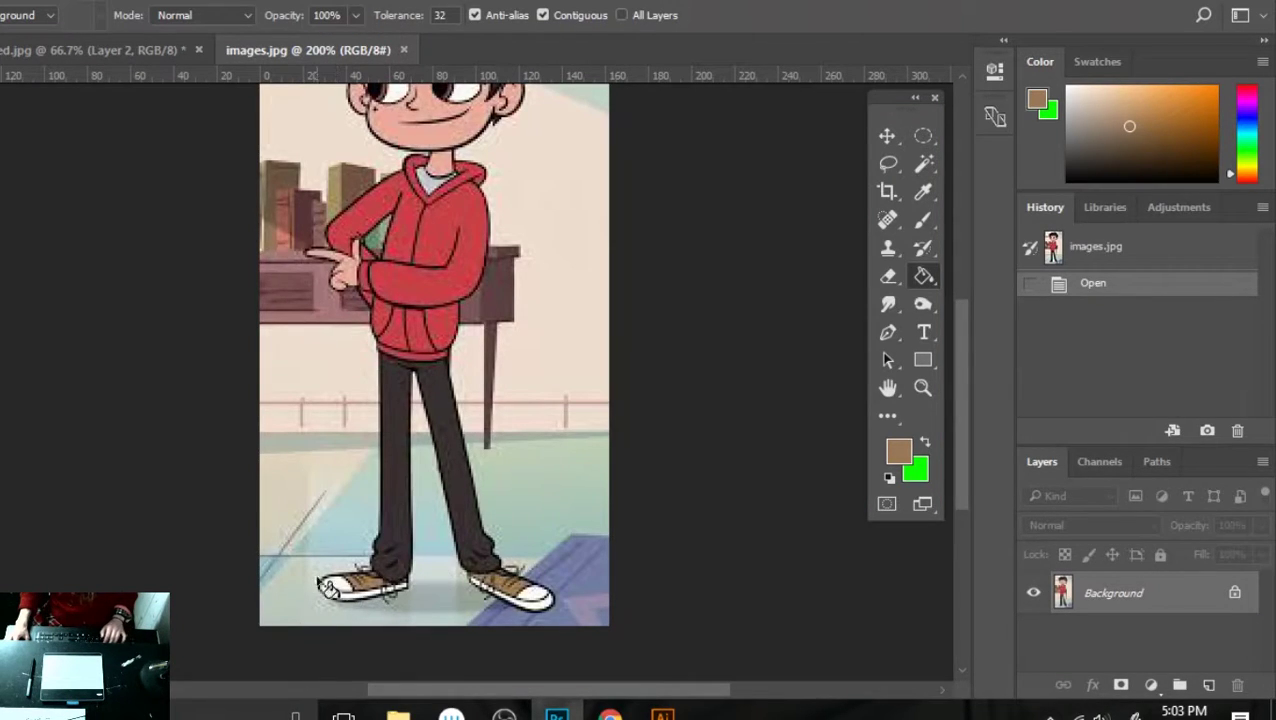
key("i")
left_click(338, 578)
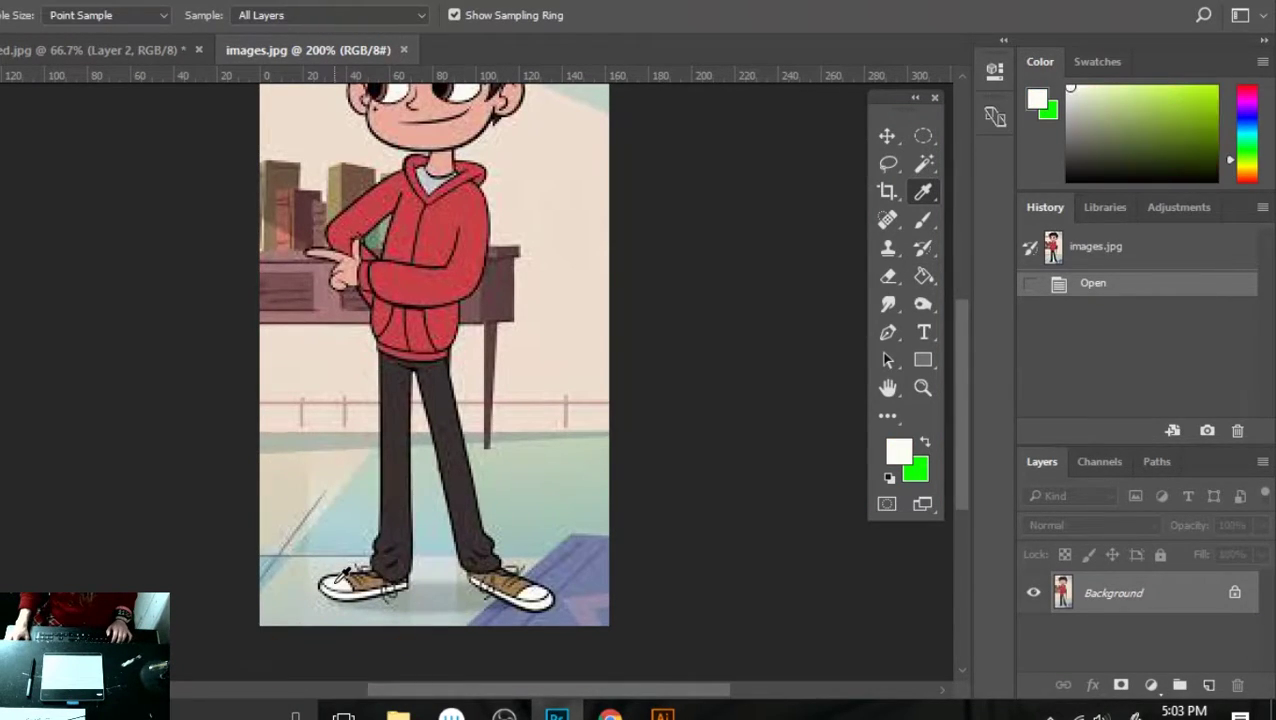
left_click(74, 49)
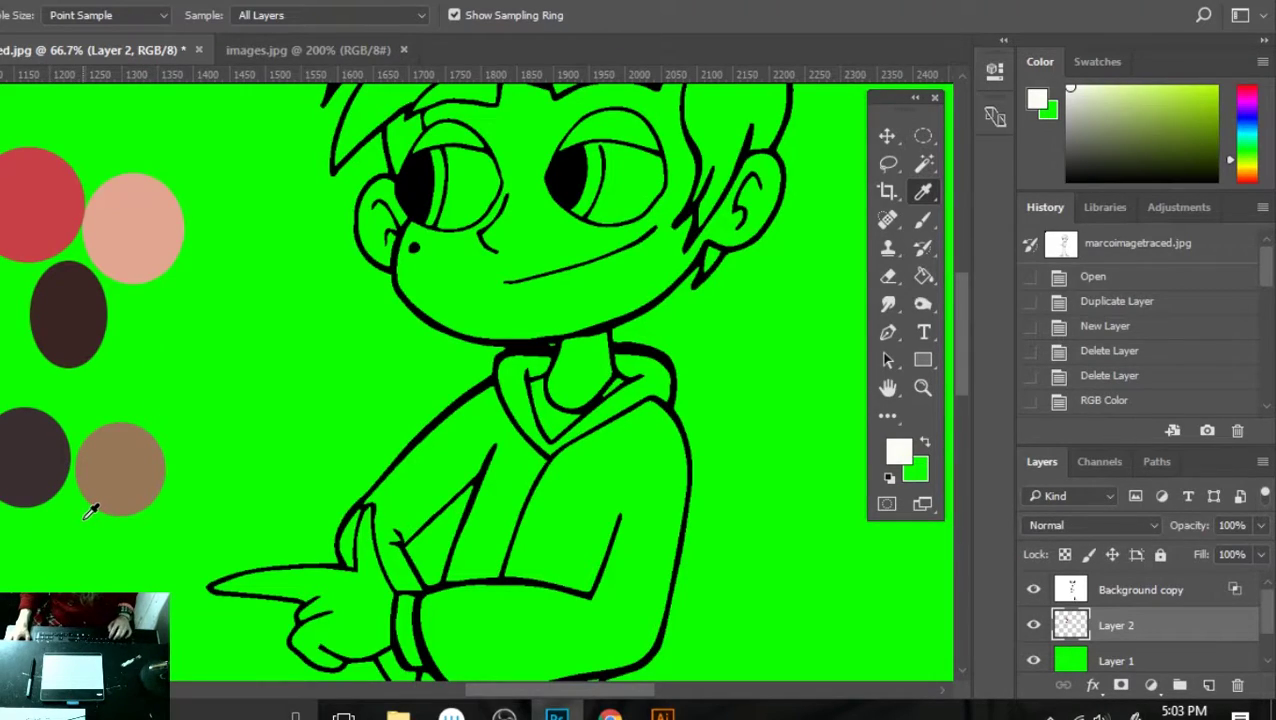
key("m")
left_click_drag(28, 500, 100, 590)
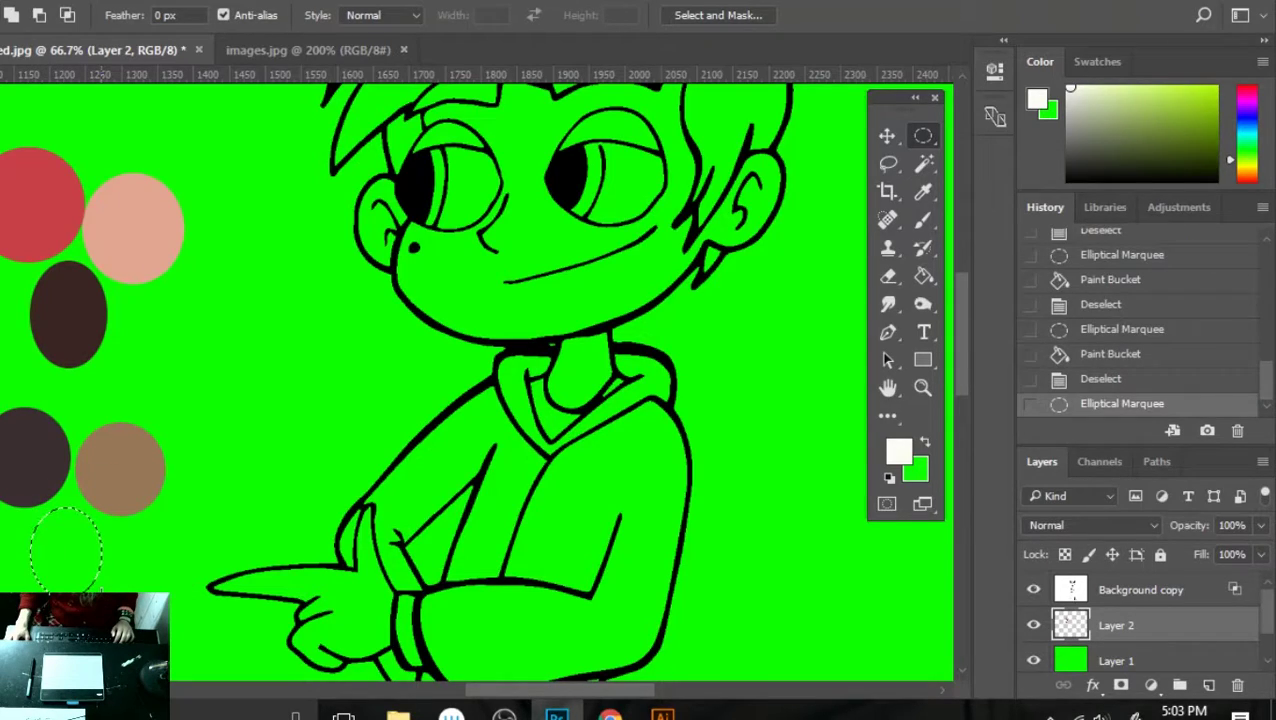
key("g")
left_click(76, 565)
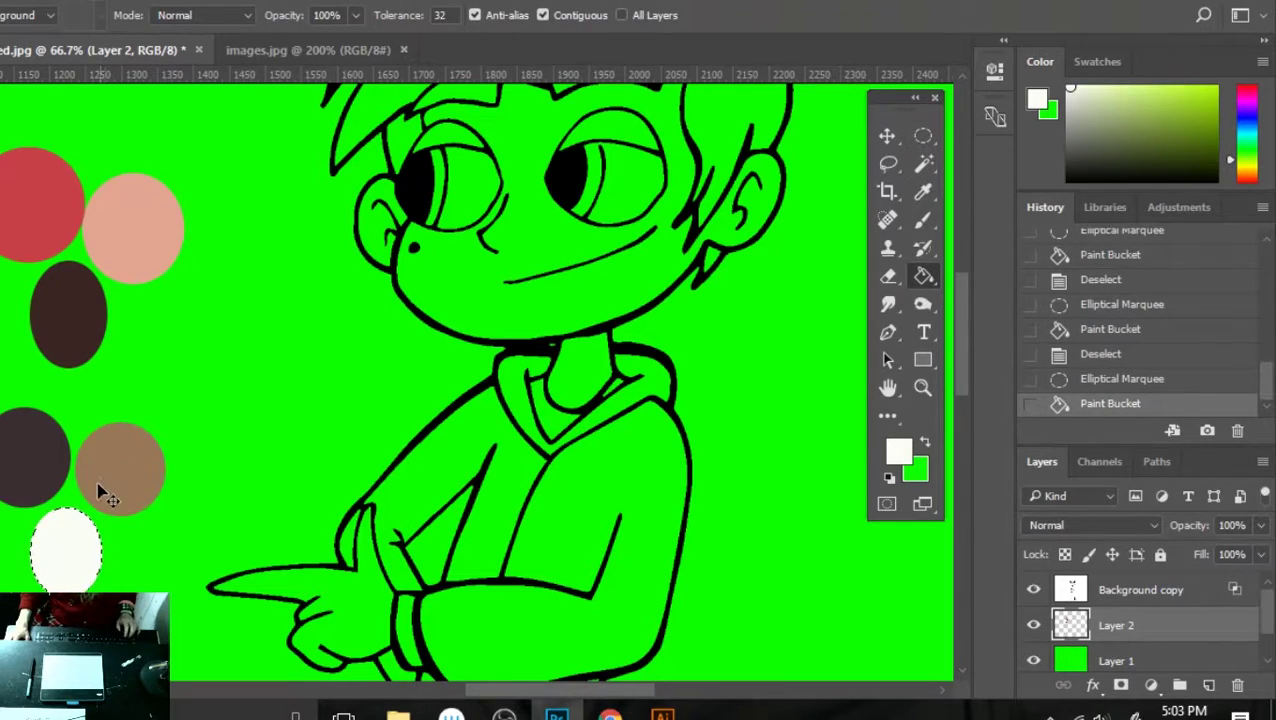
key("ctrl+d")
- Sample the undershirt's pale color at the collar in images.jpg and fill a small oval swatch with it on Layer 2, overlapping the red swatch's edge
left_click(313, 50)
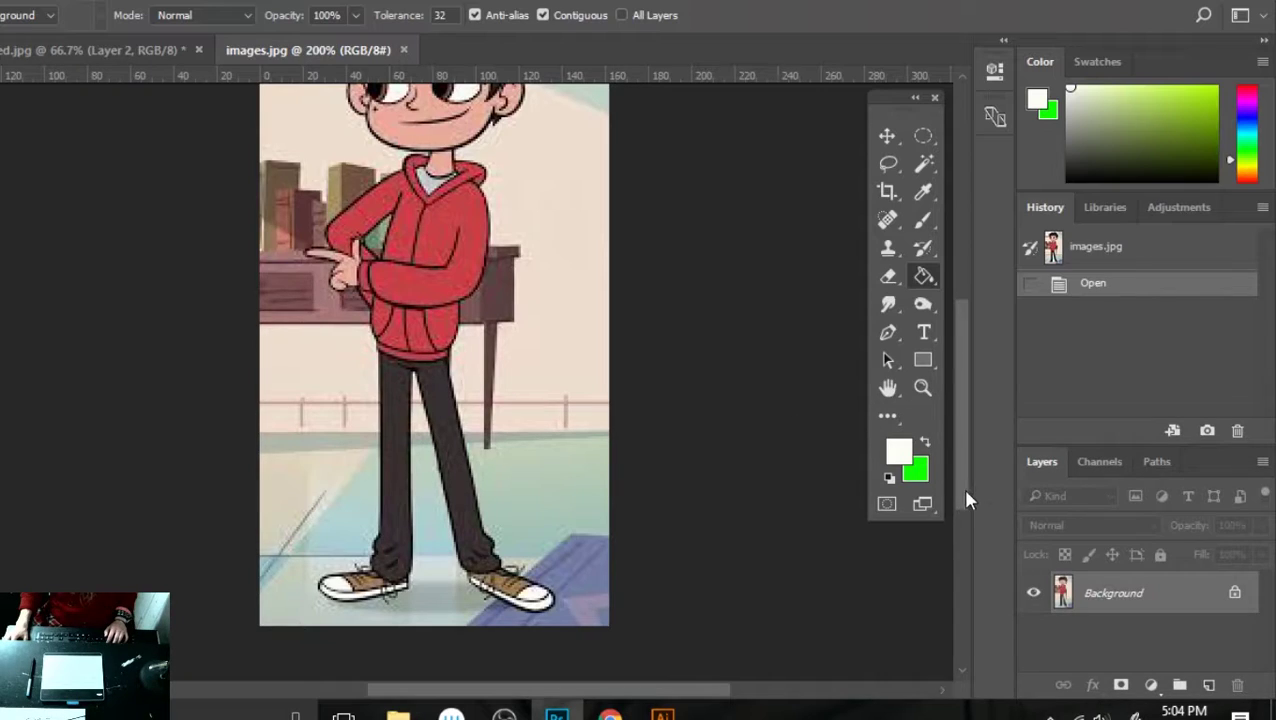
scroll(962, 487, "up", 5)
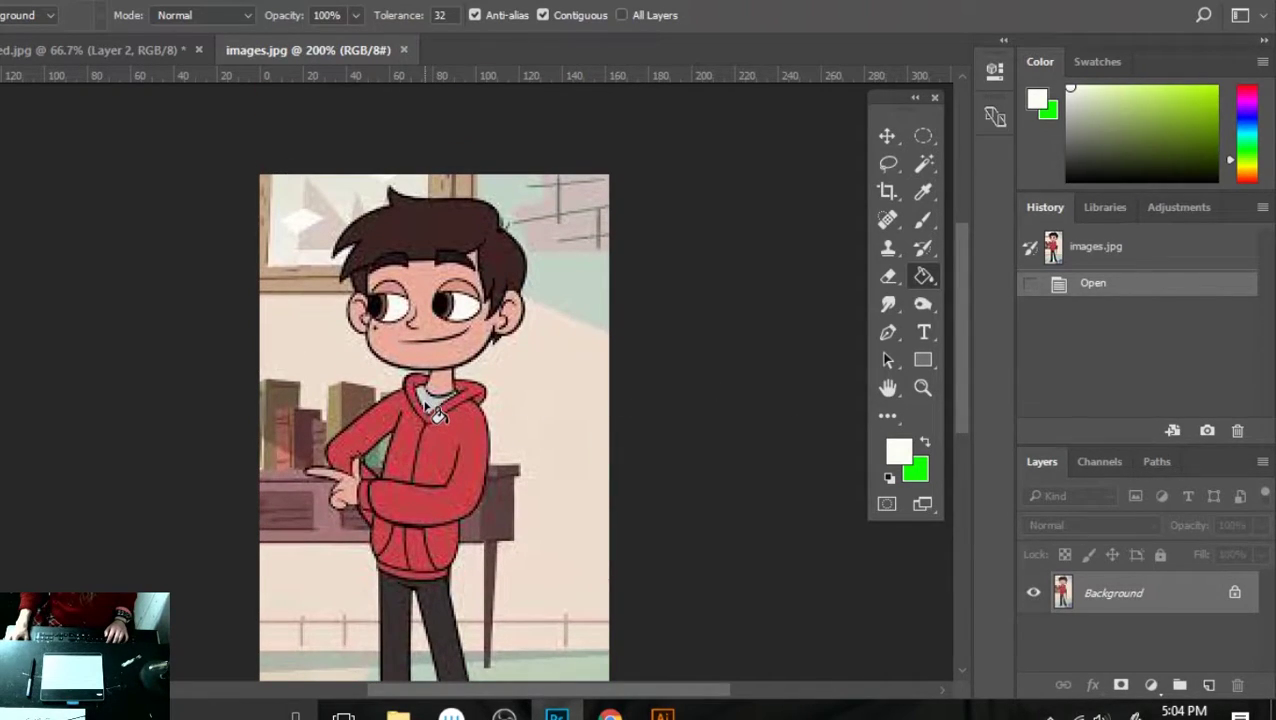
key("i")
left_click(425, 402)
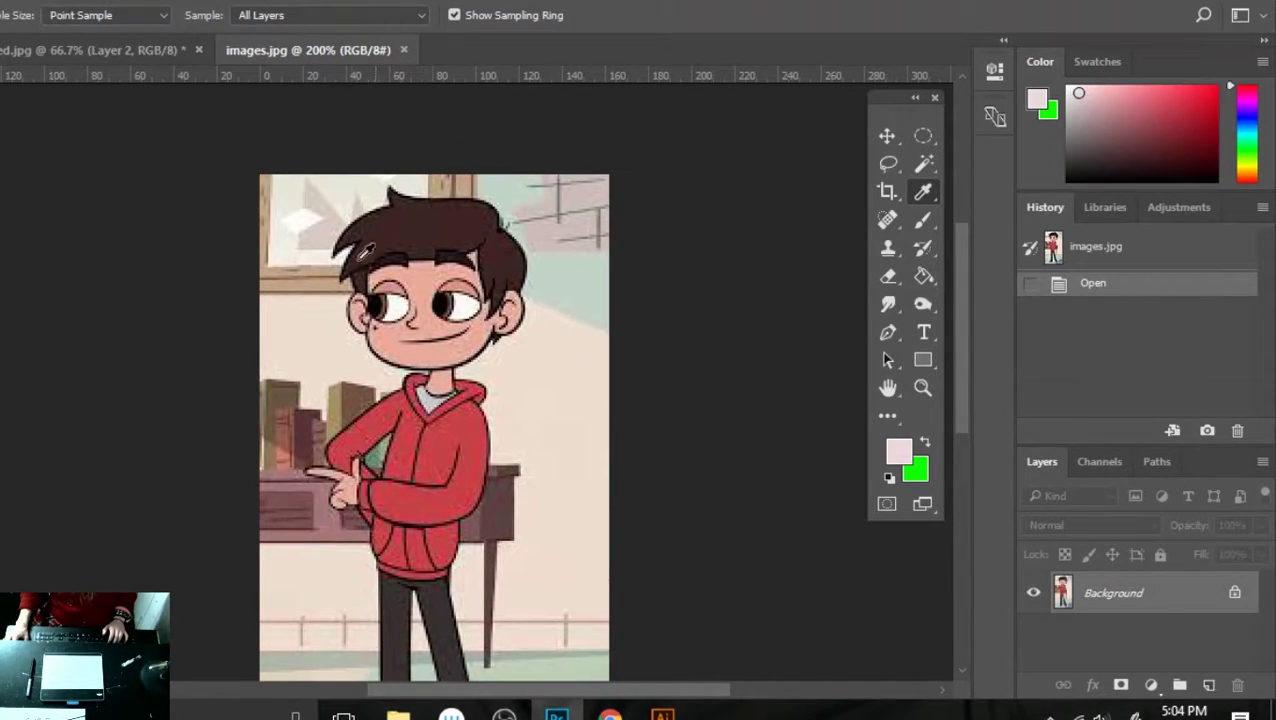
left_click(147, 51)
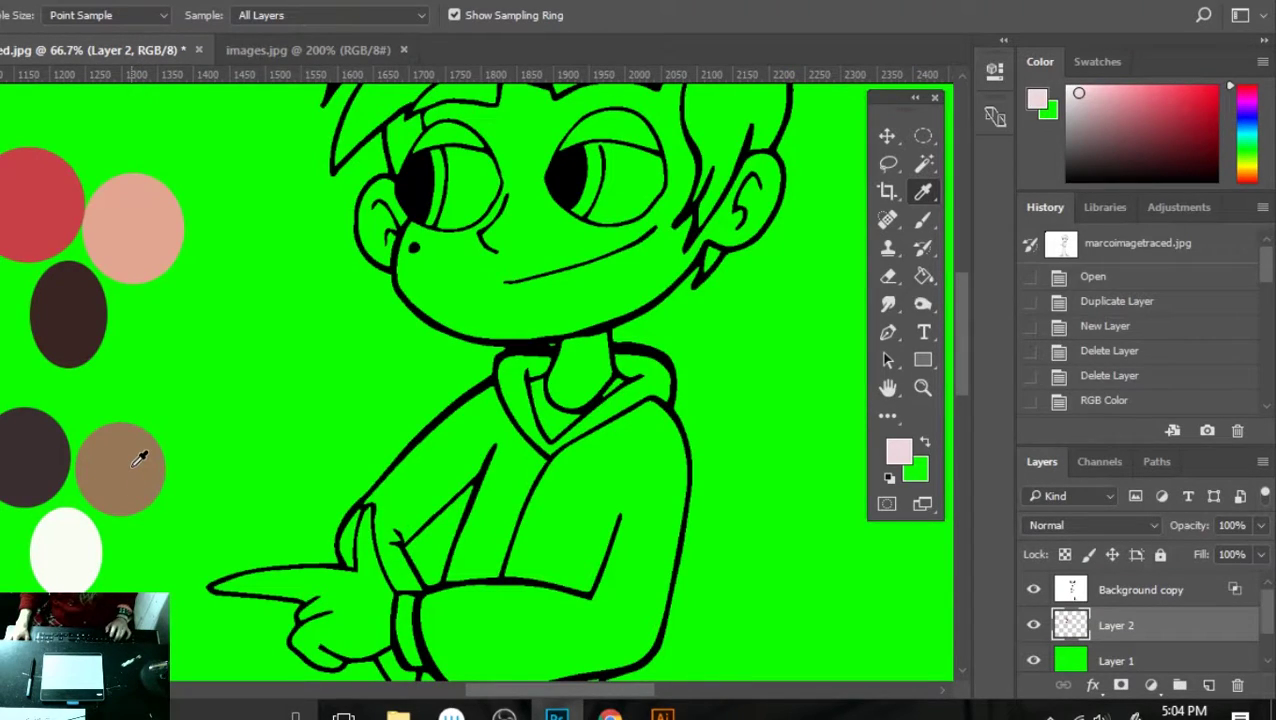
key("m")
left_click_drag(151, 315, 211, 392)
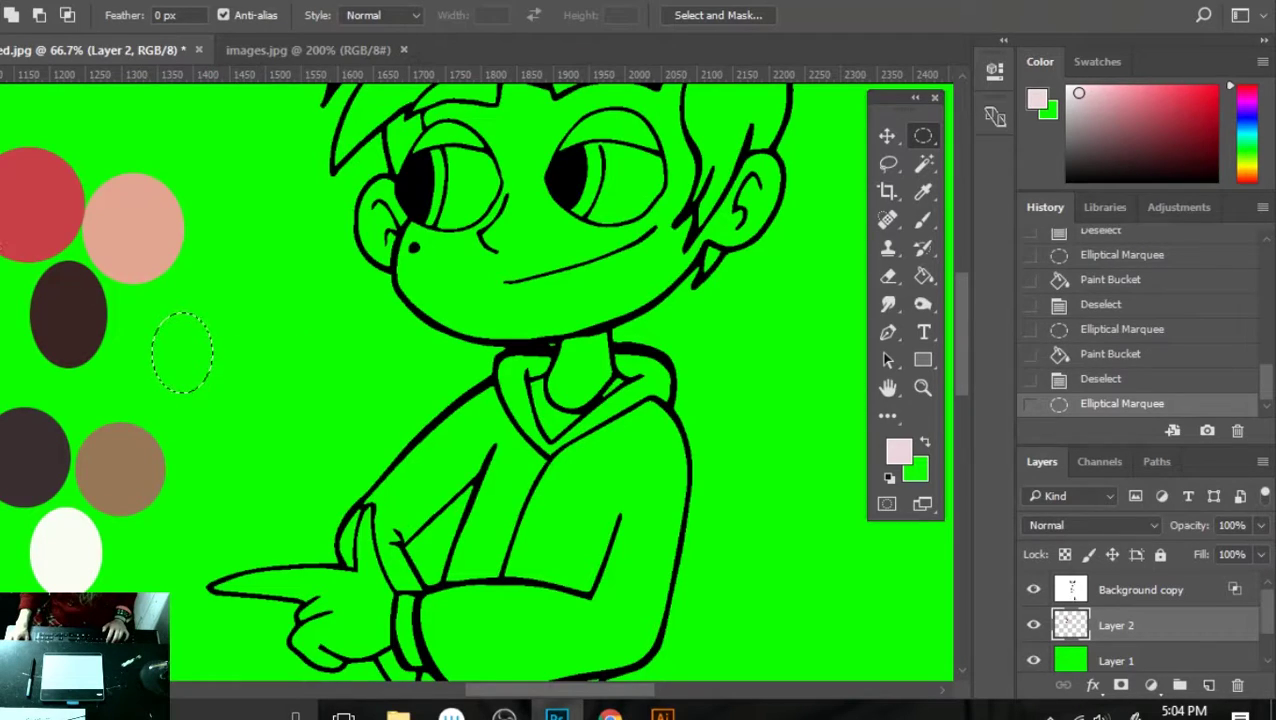
left_click_drag(2, 190, 8, 278)
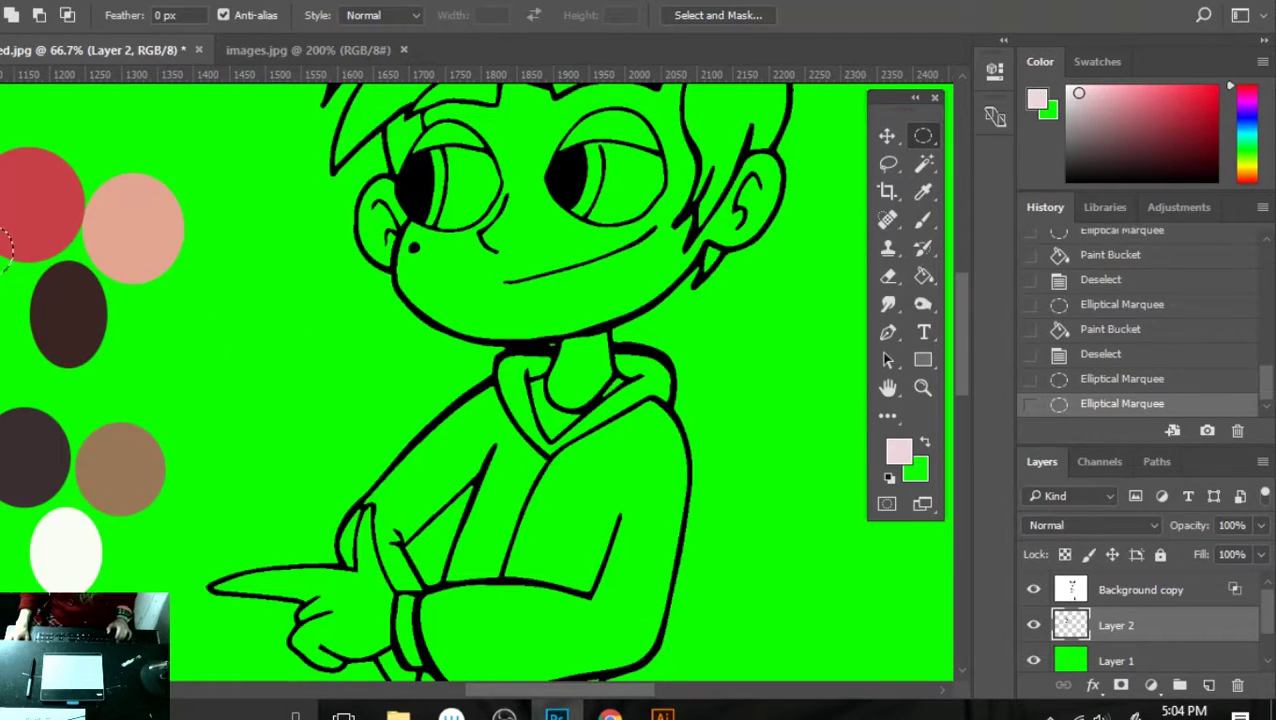
key("g")
left_click(4, 255)
left_click(4, 257)
left_click(5, 257)
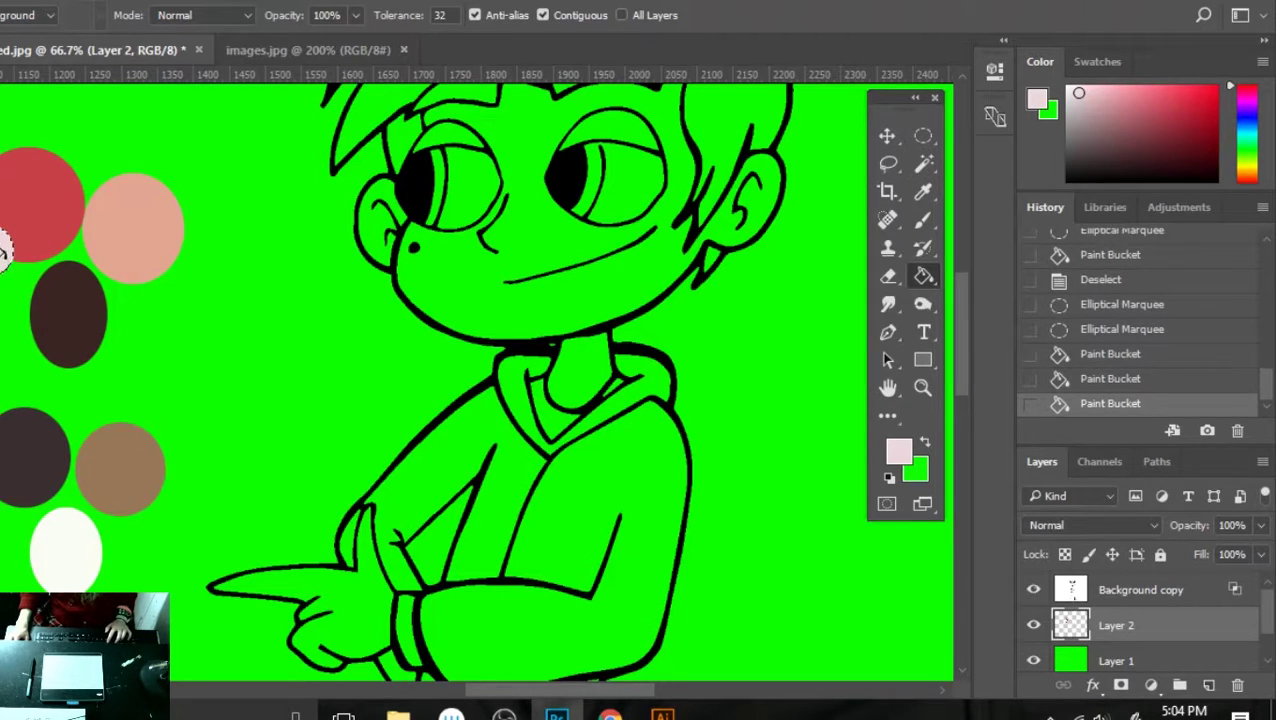
left_click(4, 257)
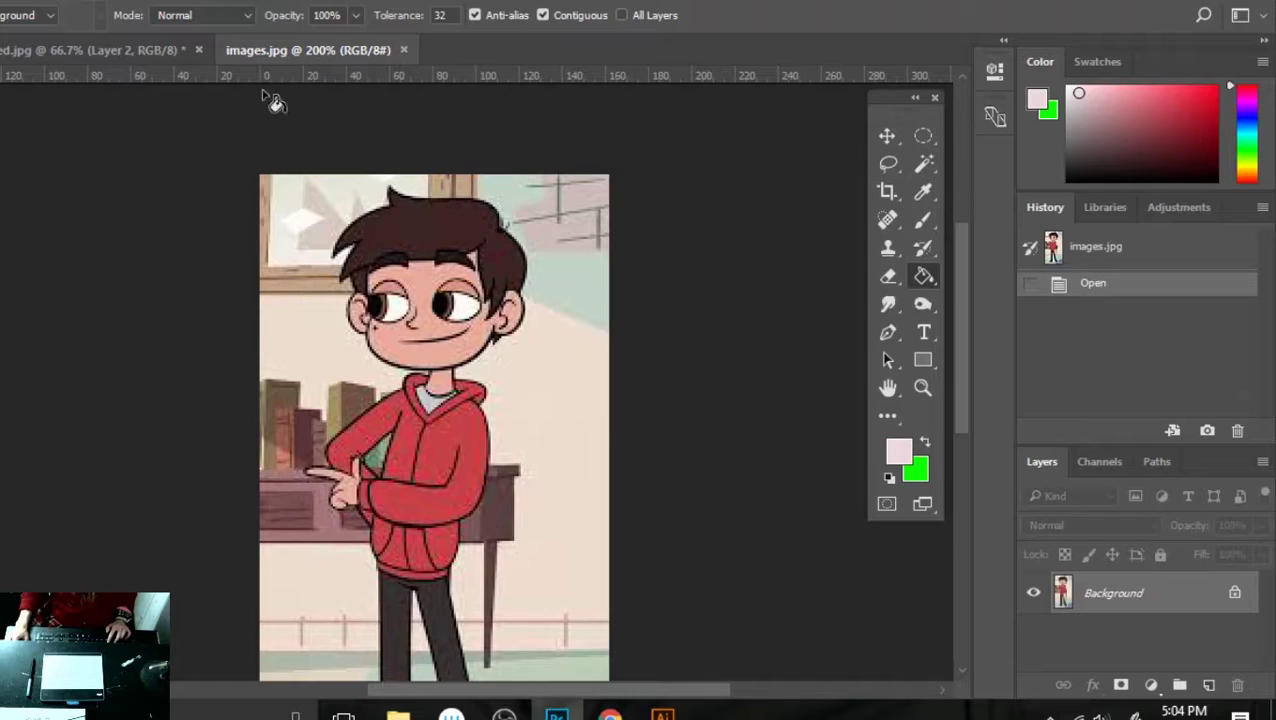
- Sample the iris's brown from the eye in images.jpg and fill a small oval swatch with it on Layer 2, overlapping the skin-tone swatch's edge
left_click(358, 50)
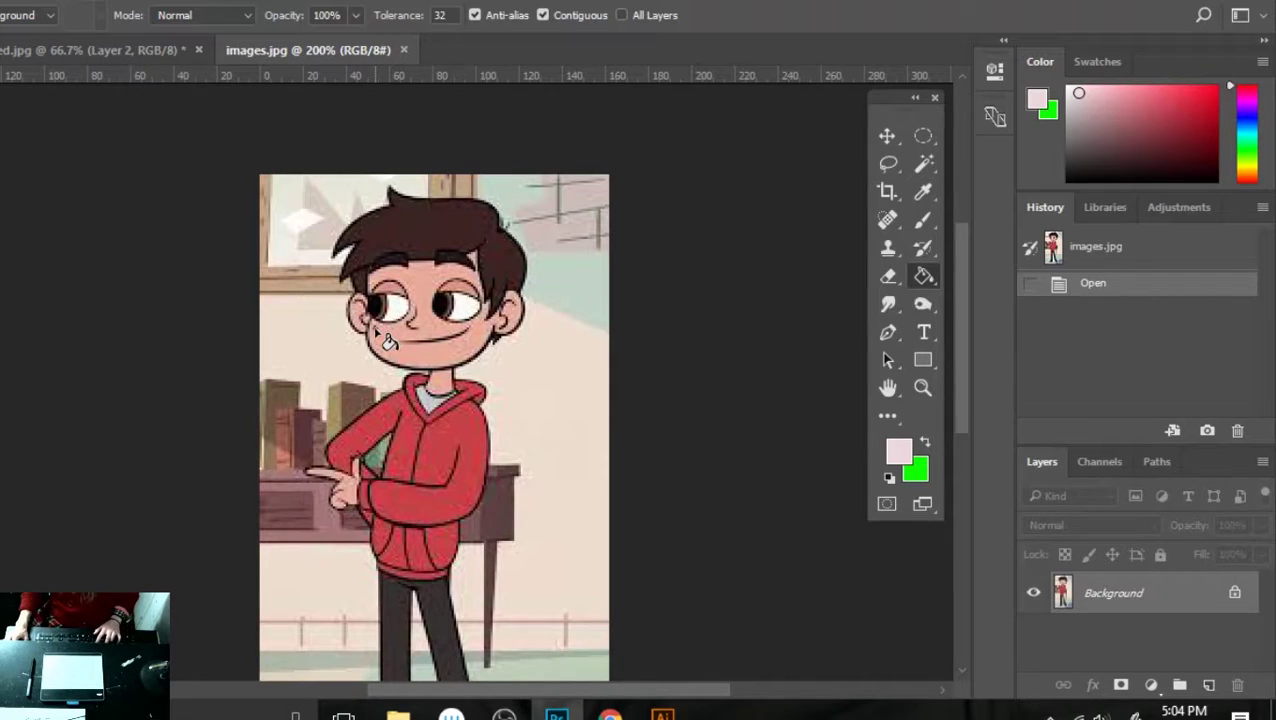
key("i")
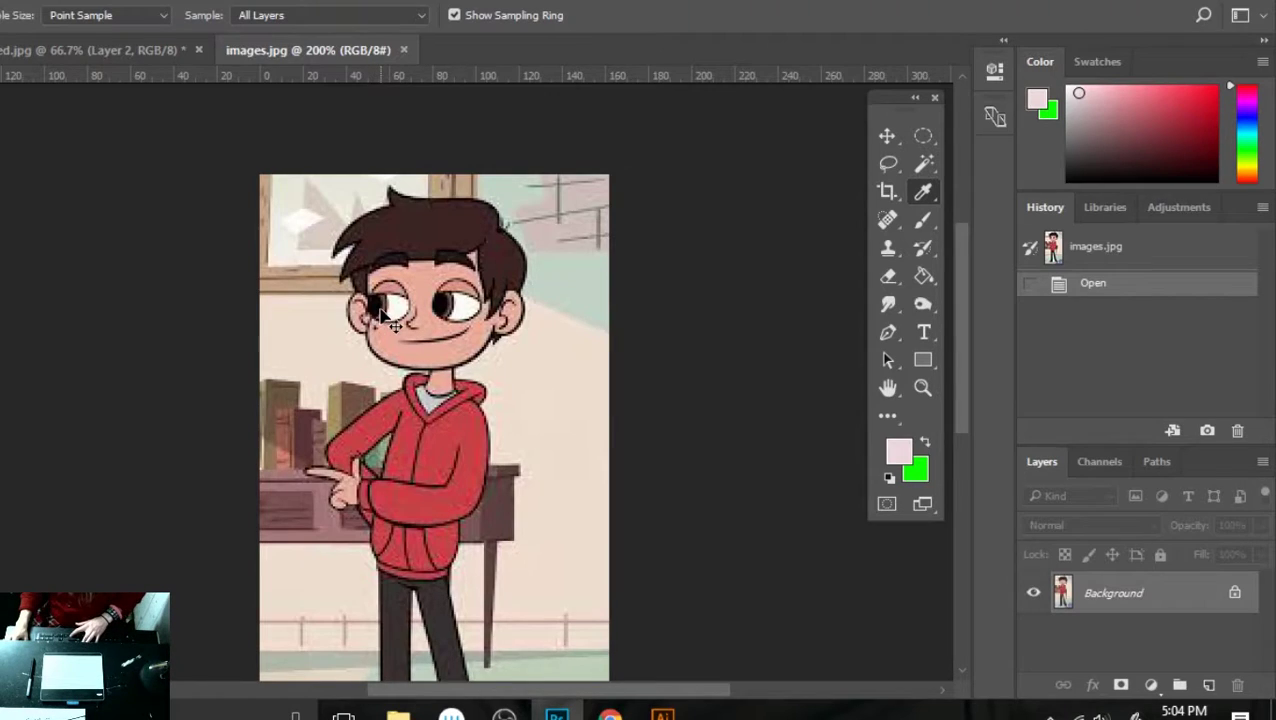
scroll(388, 295, "up", 2)
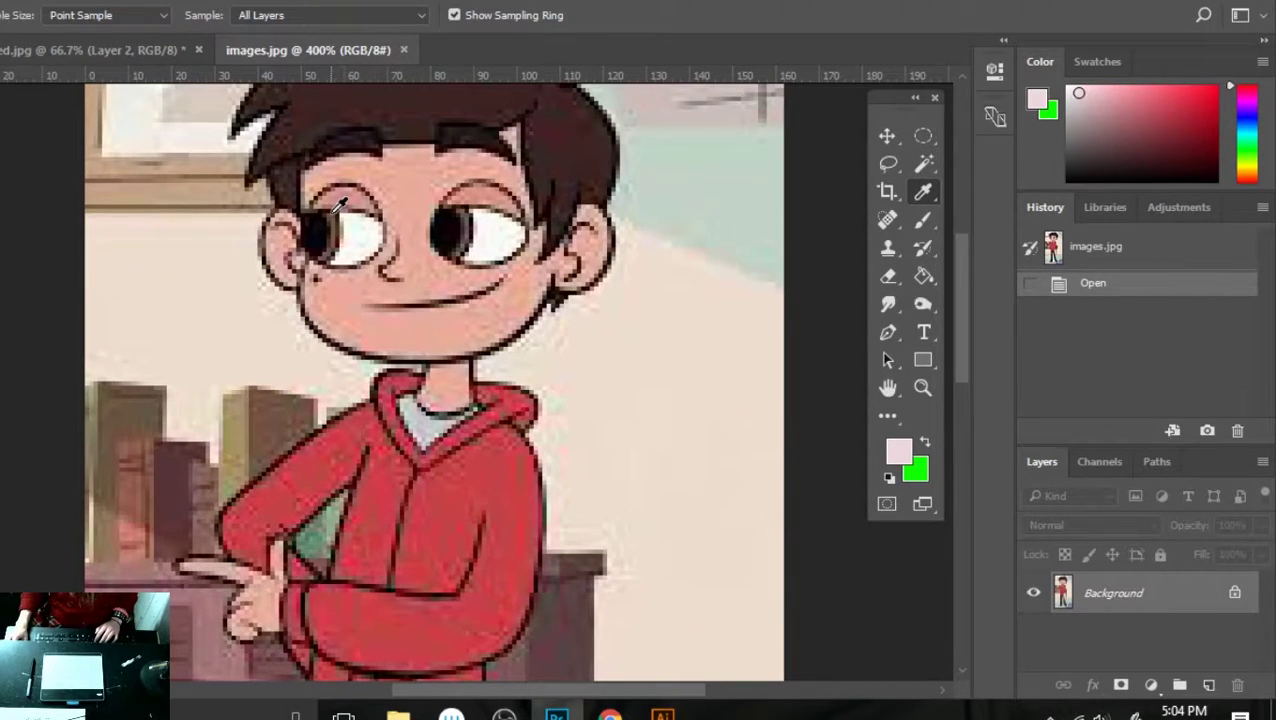
left_click(334, 209)
left_click(160, 50)
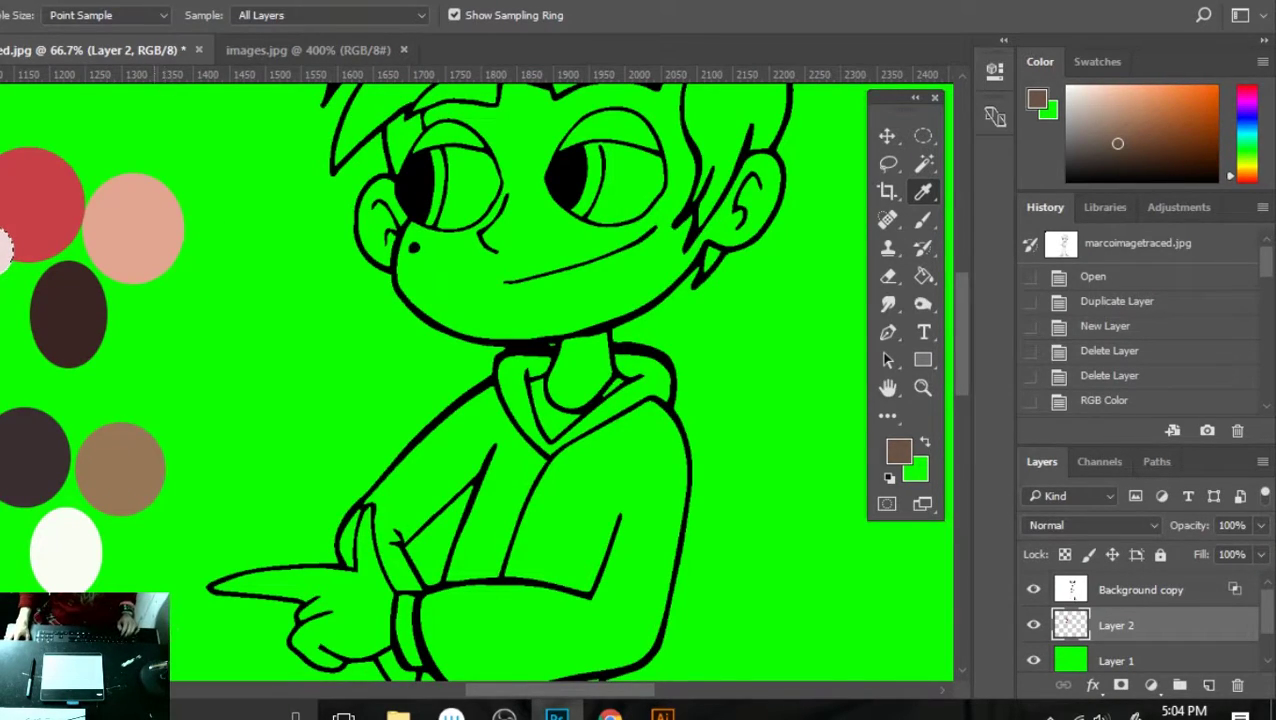
key("m")
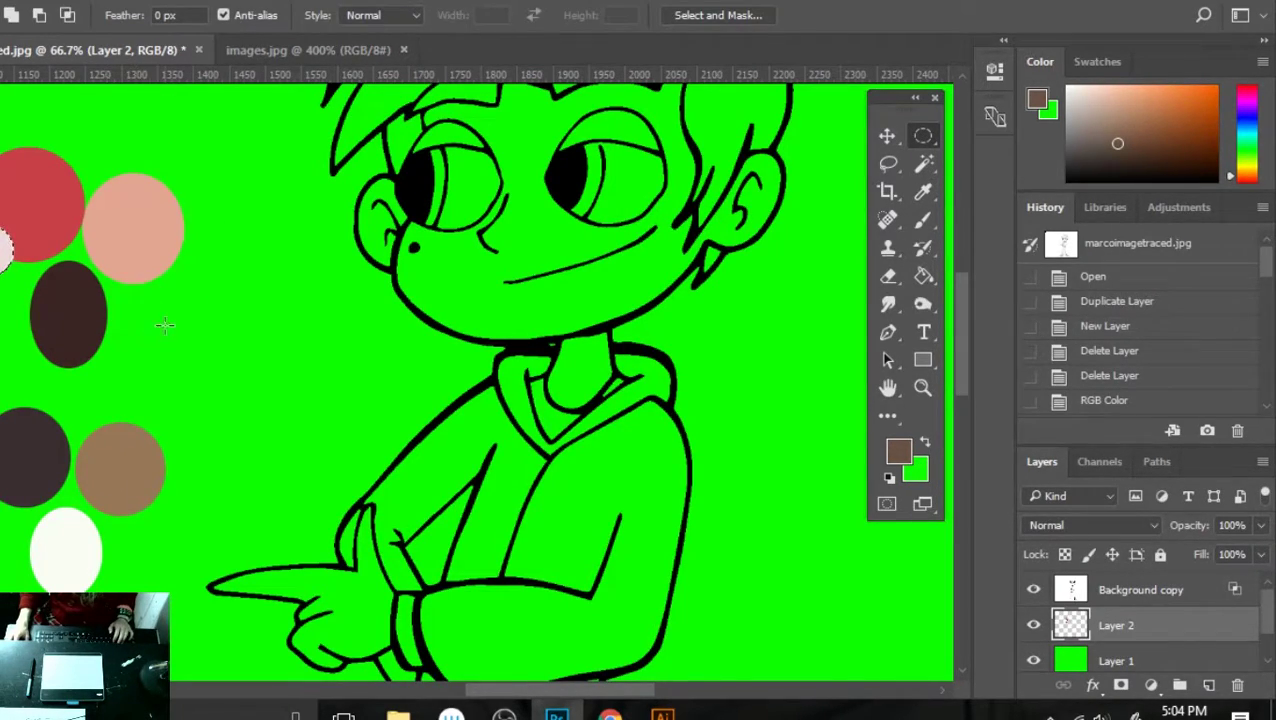
left_click_drag(188, 195, 200, 252)
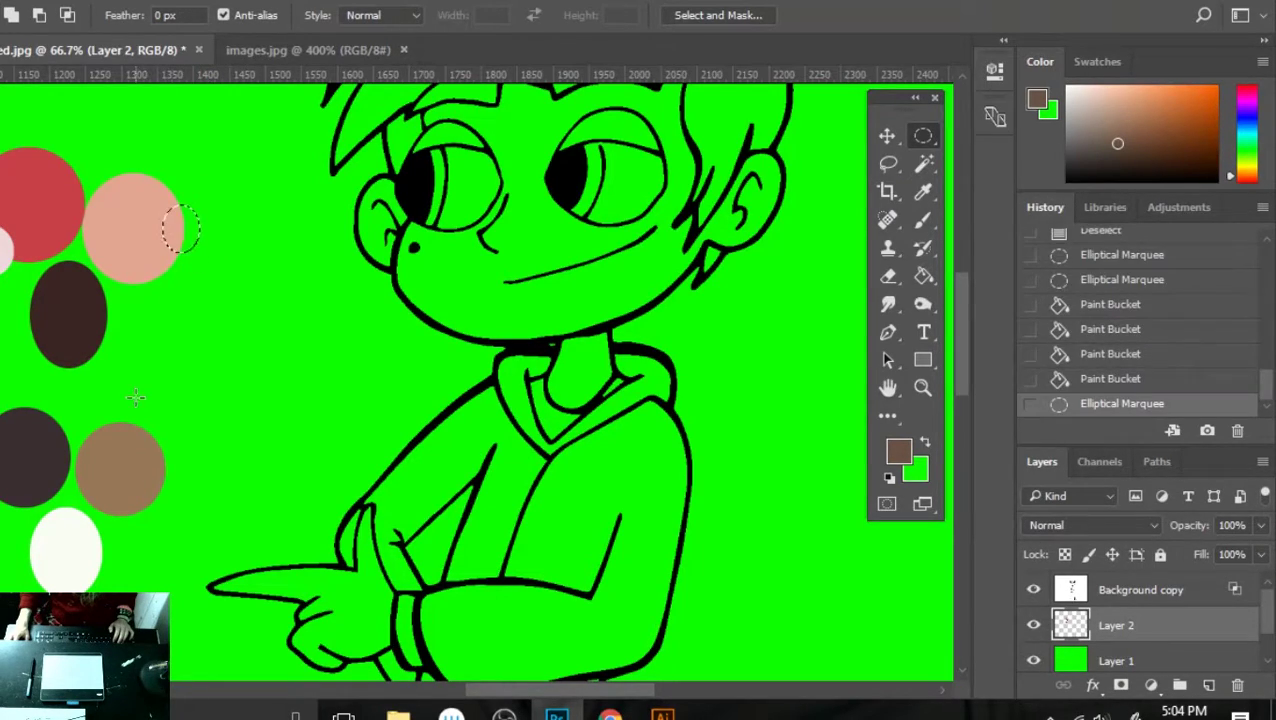
key("g")
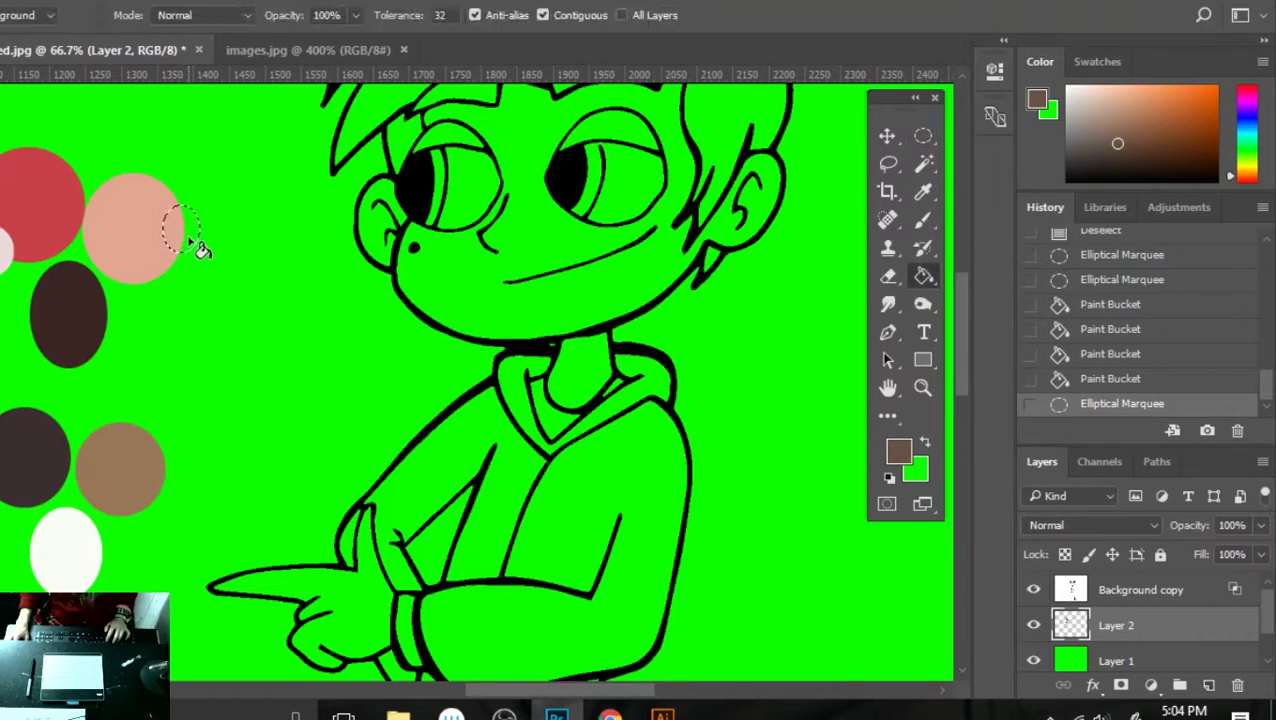
left_click(184, 240)
left_click(184, 240)
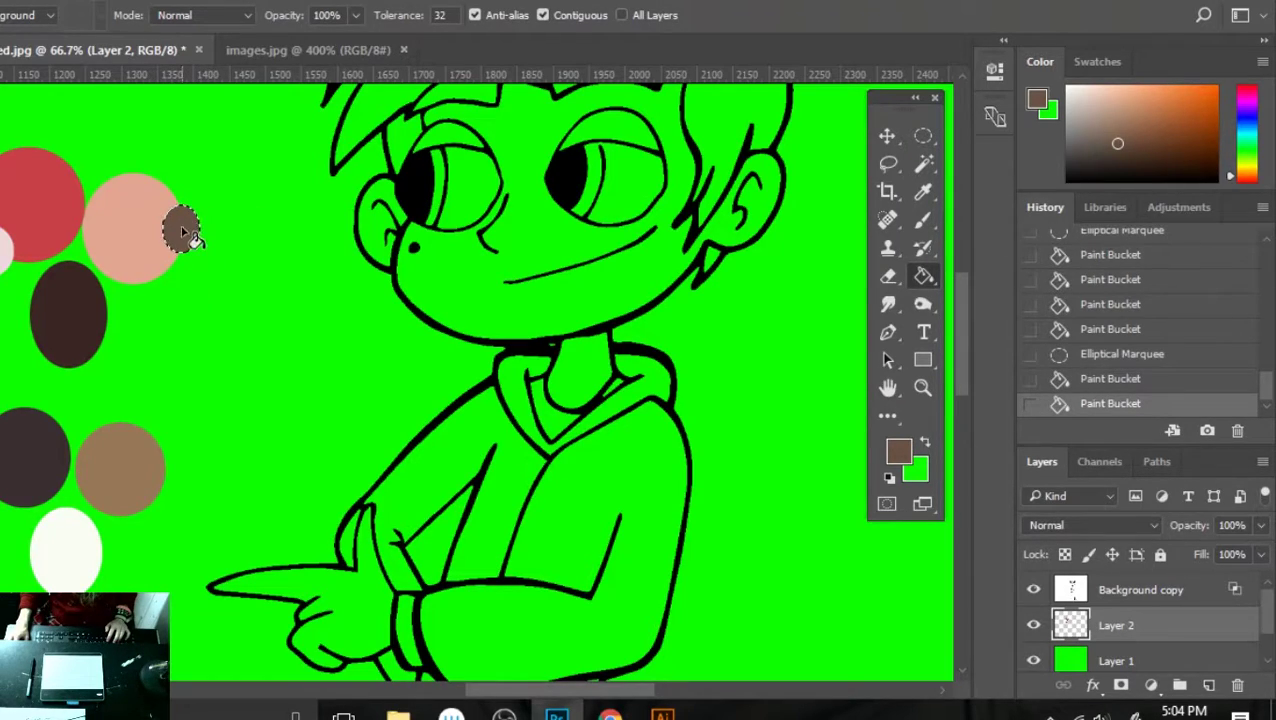
- Check the head in images.jpg against the line art and clear the selection around the small brown swatch
left_click_drag(958, 349, 958, 319)
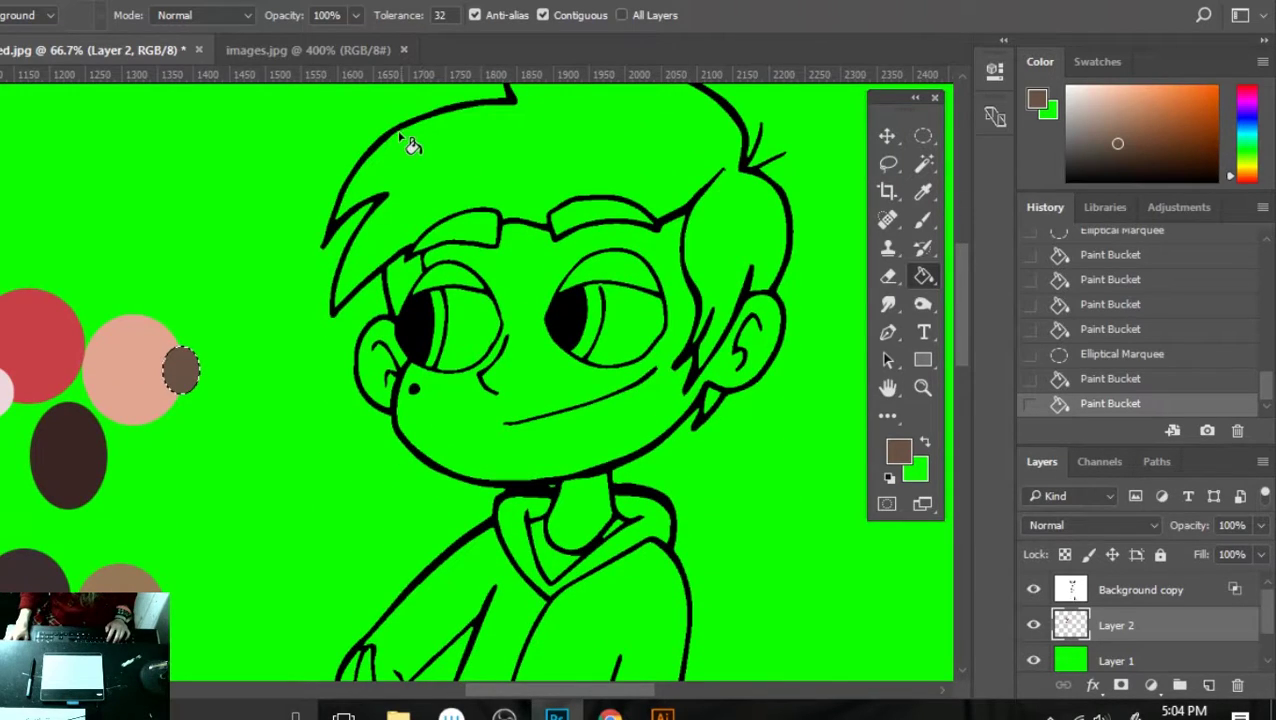
left_click(377, 52)
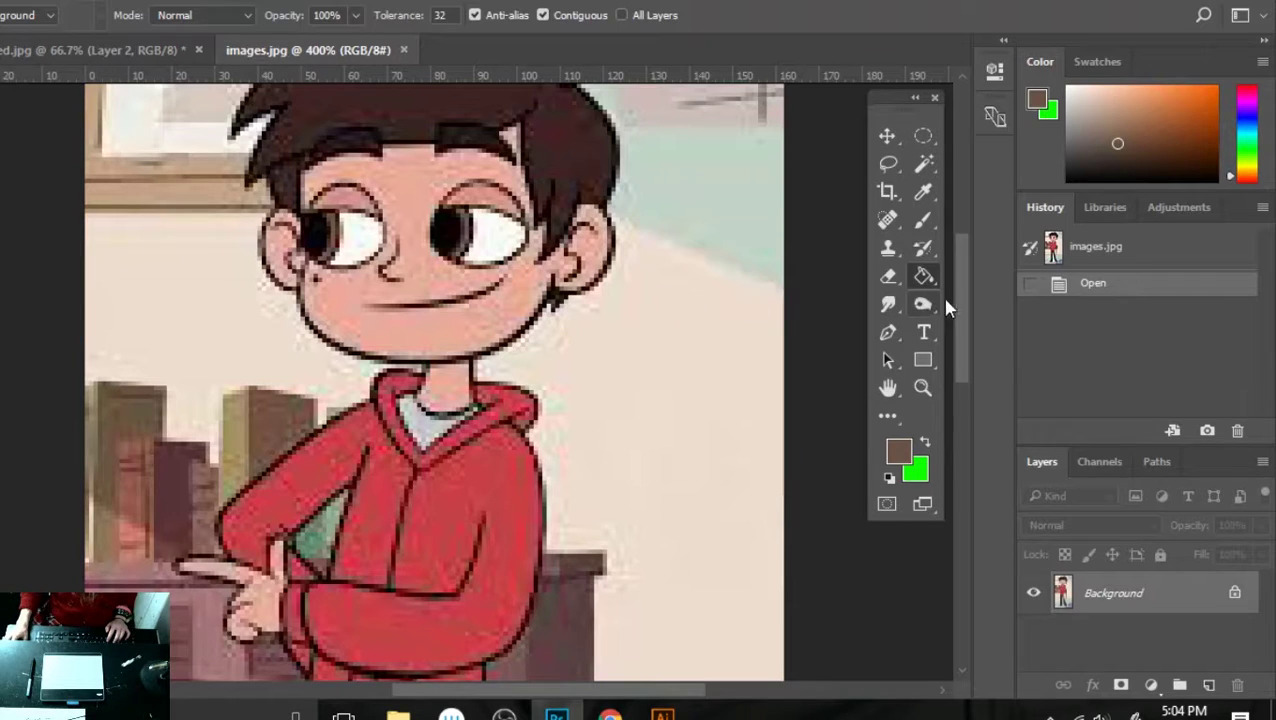
left_click_drag(957, 279, 922, 258)
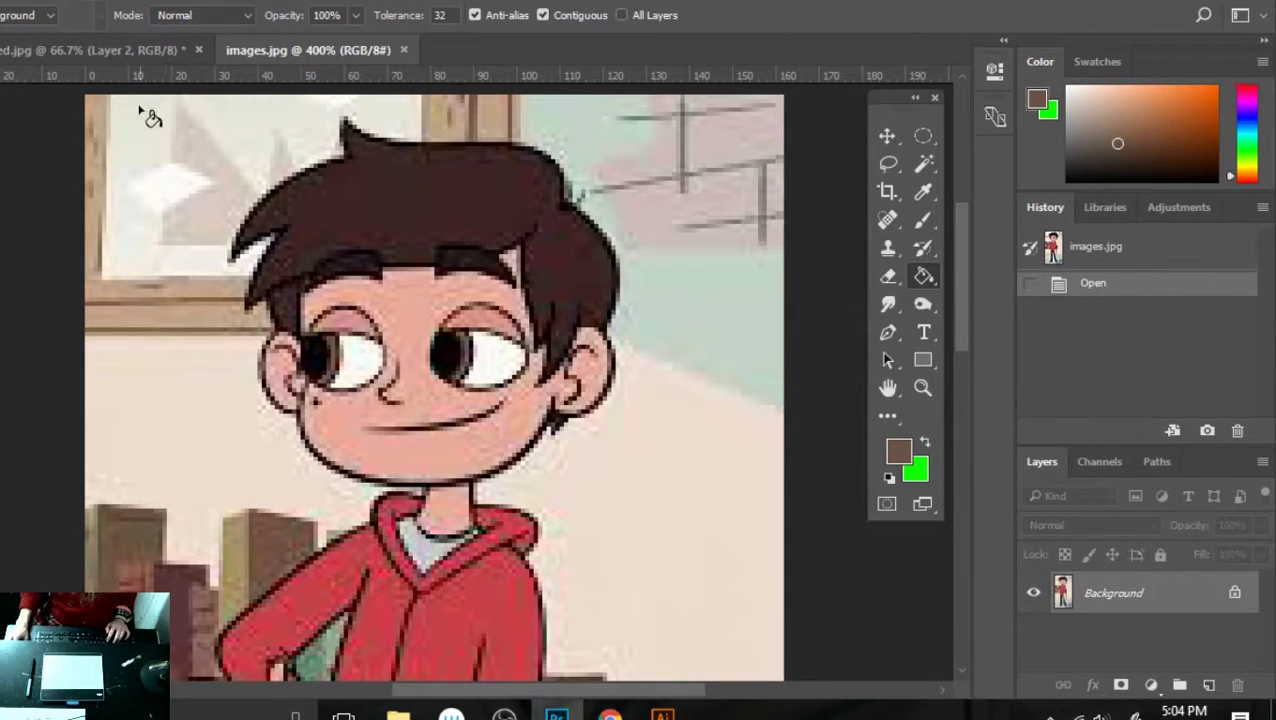
left_click(128, 47)
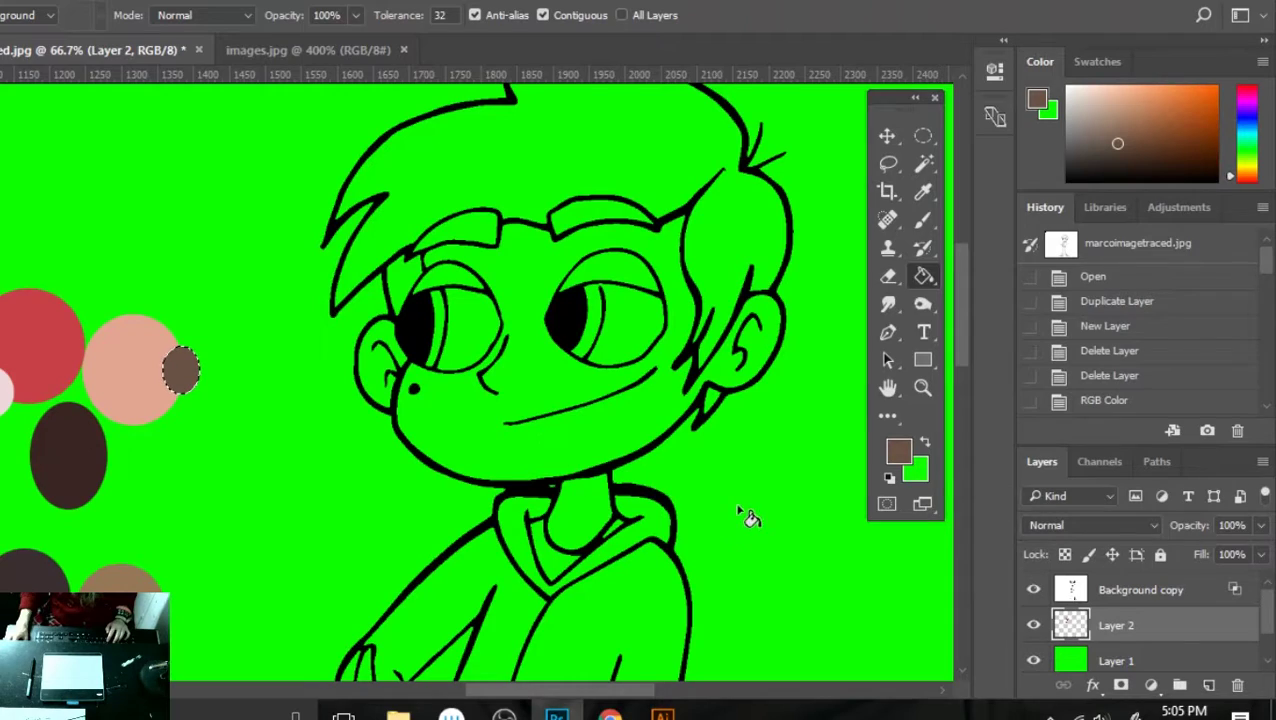
scroll(965, 265, "down", 3)
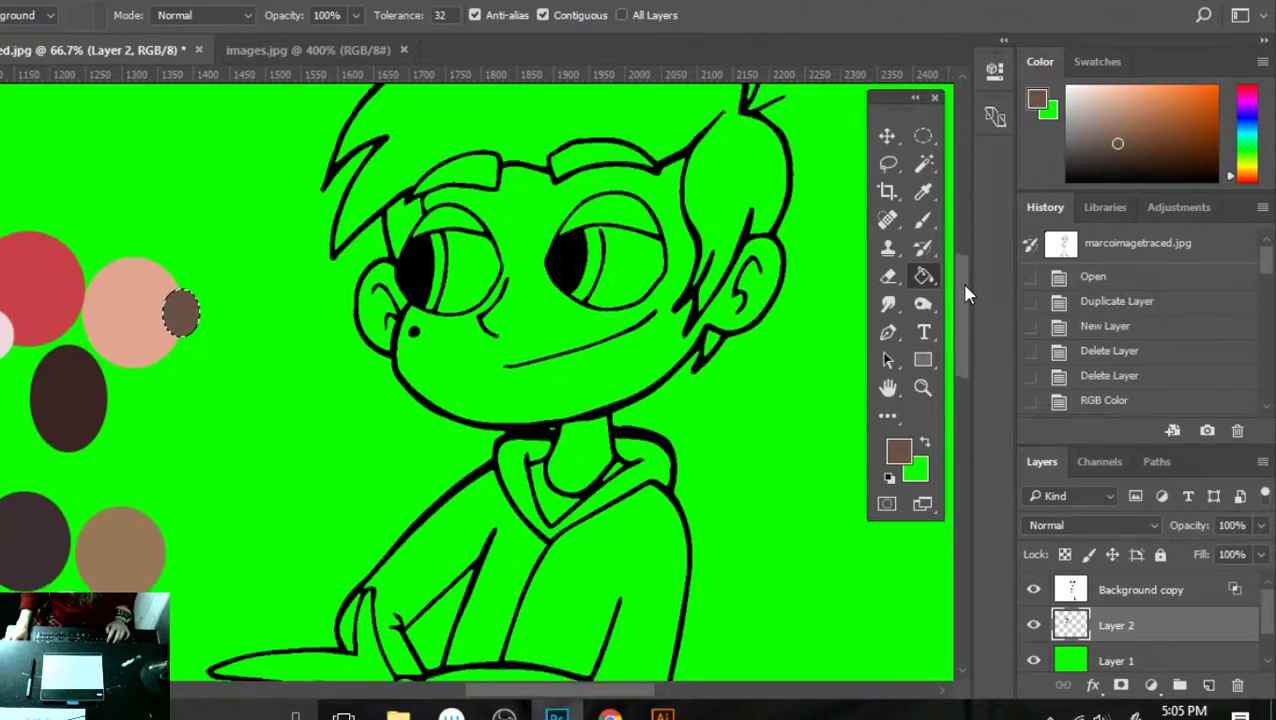
key("ctrl+d")
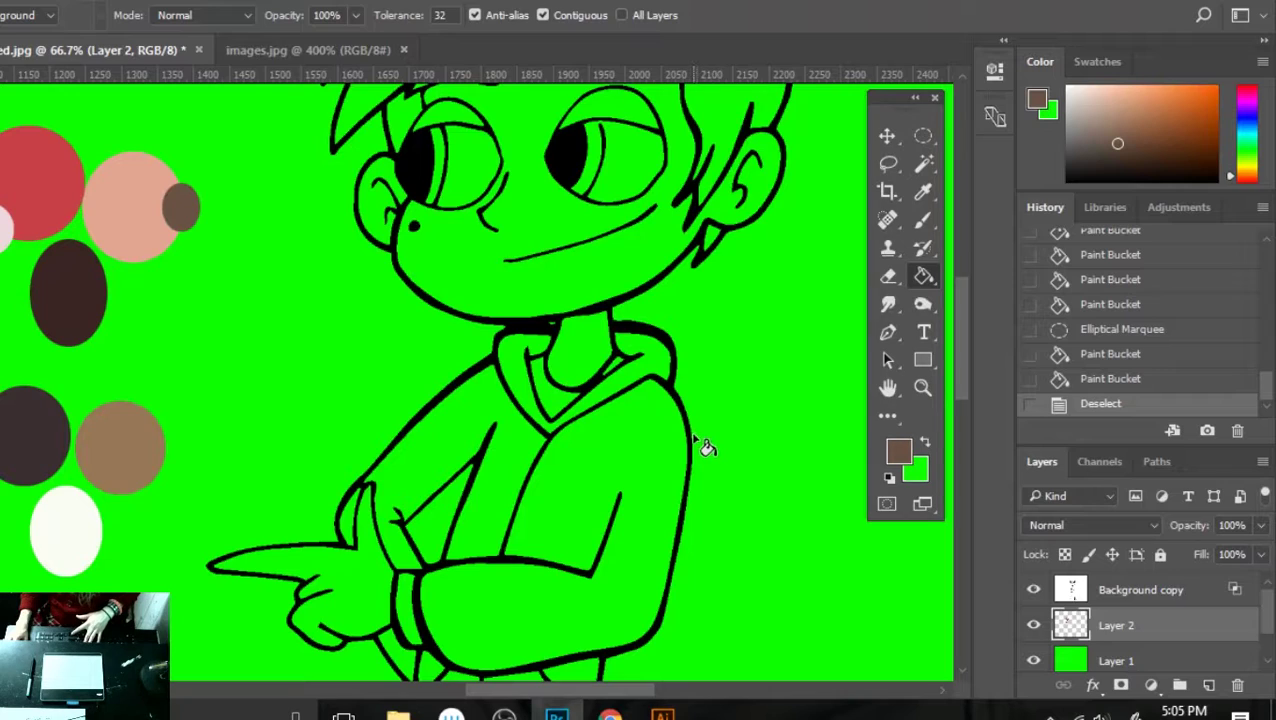
- Inspect the full figure beside the palette, checking the Background copy layer's visibility and blending options
key("ctrl+minus")
key("ctrl+minus")
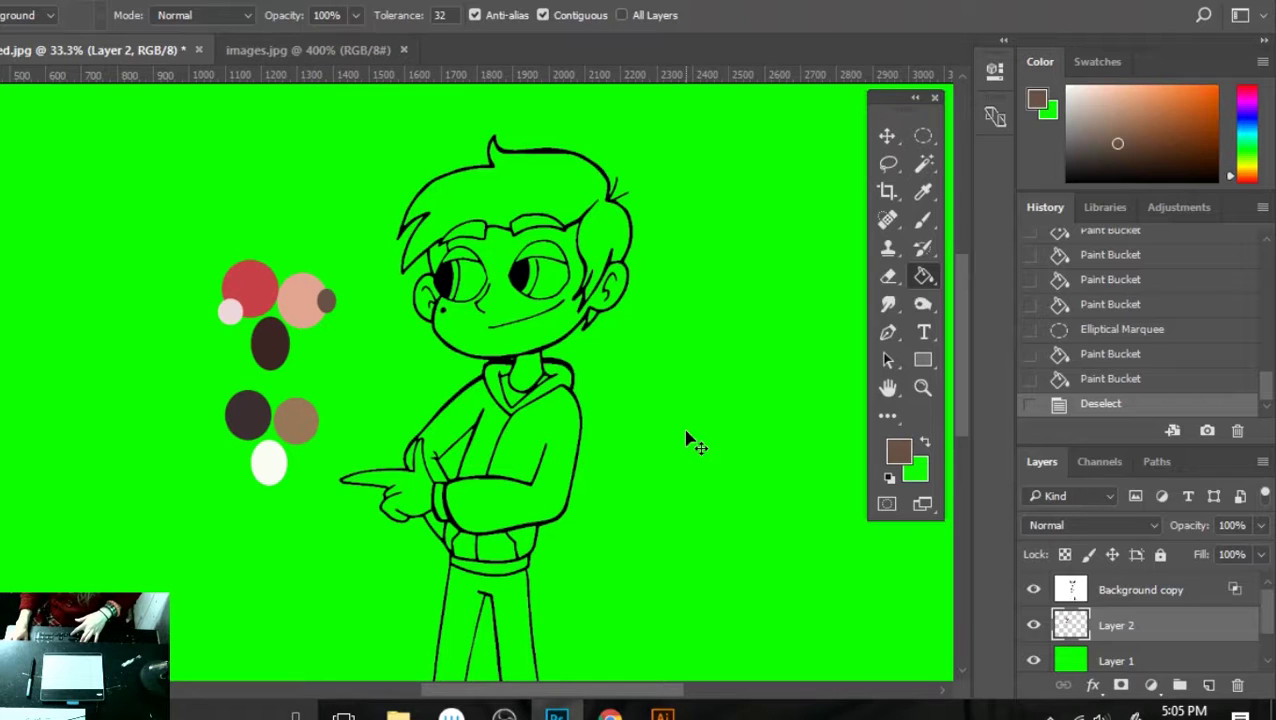
key("ctrl+plus")
key("ctrl+plus")
key("ctrl+minus")
key("ctrl+minus")
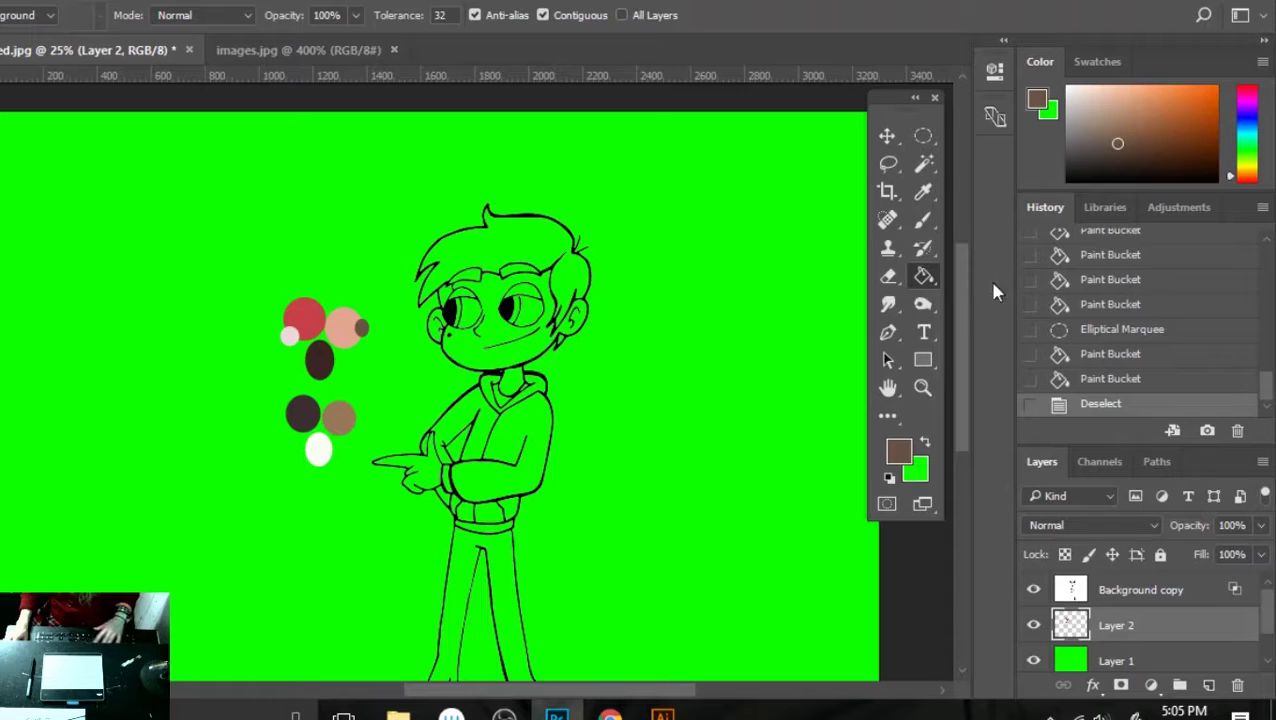
scroll(948, 340, "down", 3)
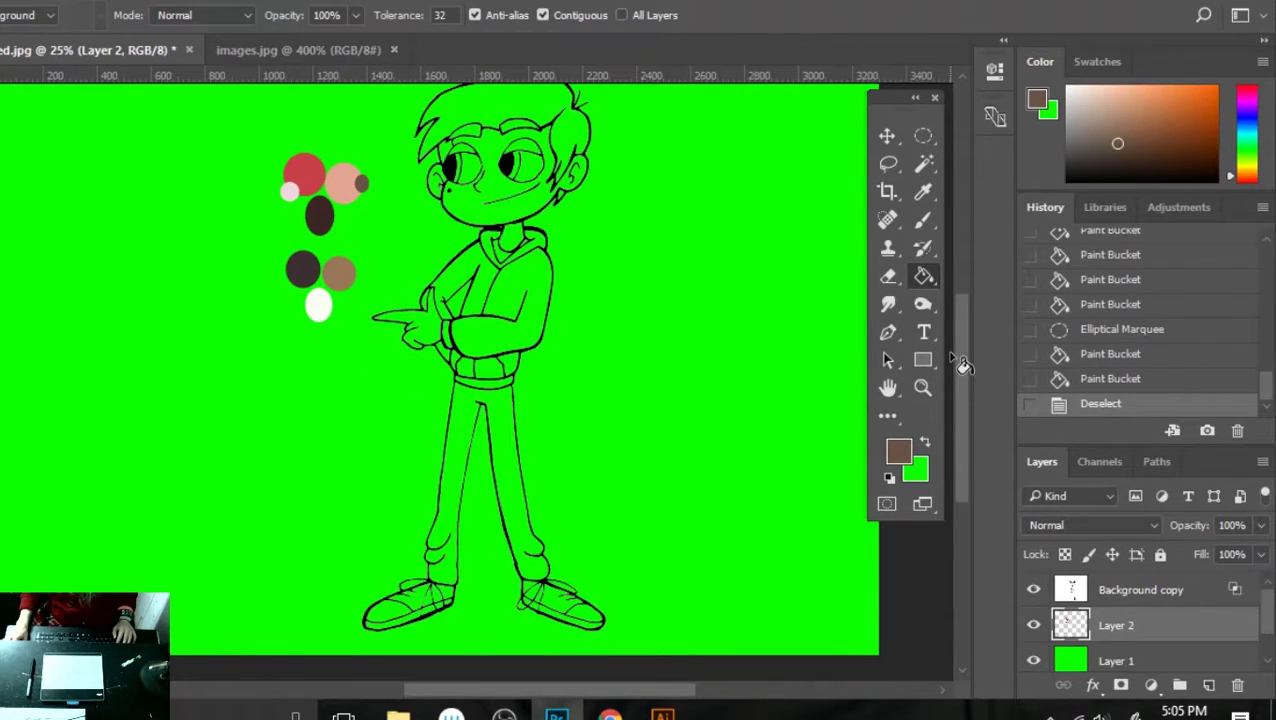
mouse_move(960, 360)
left_mouse_down()
mouse_move(960, 338)
mouse_move(960, 356)
left_mouse_up()
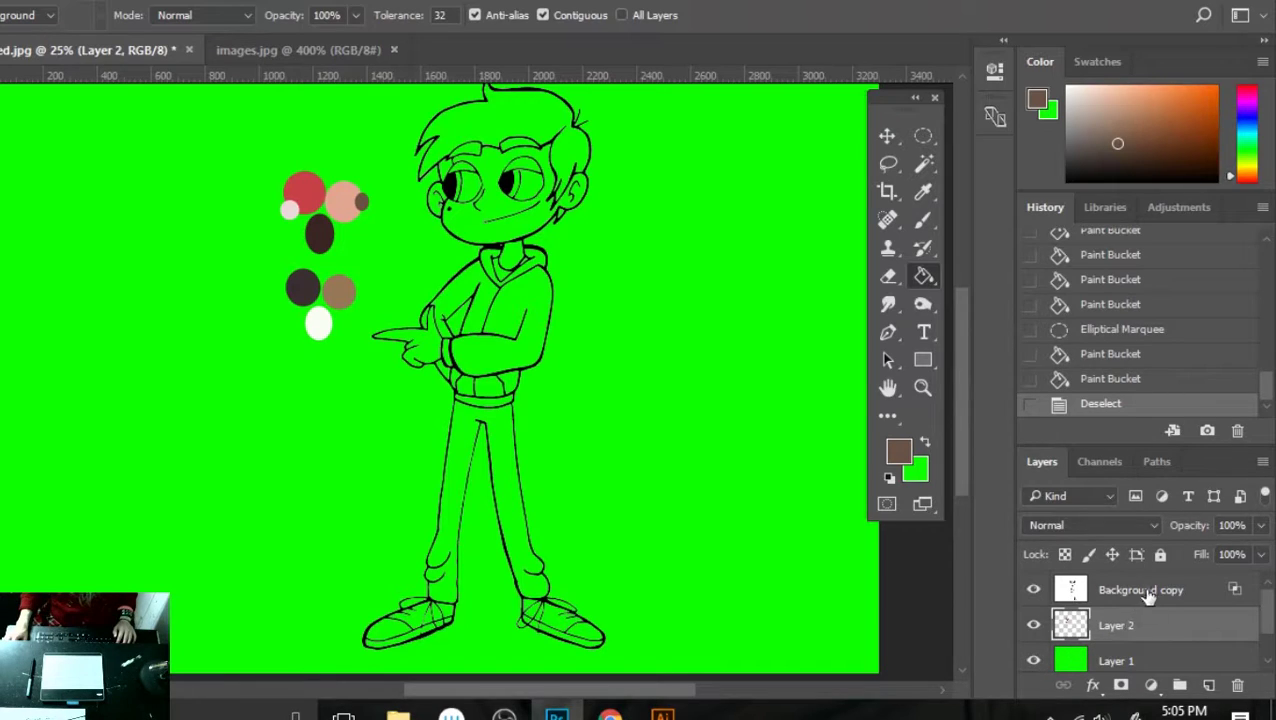
left_click(1034, 591)
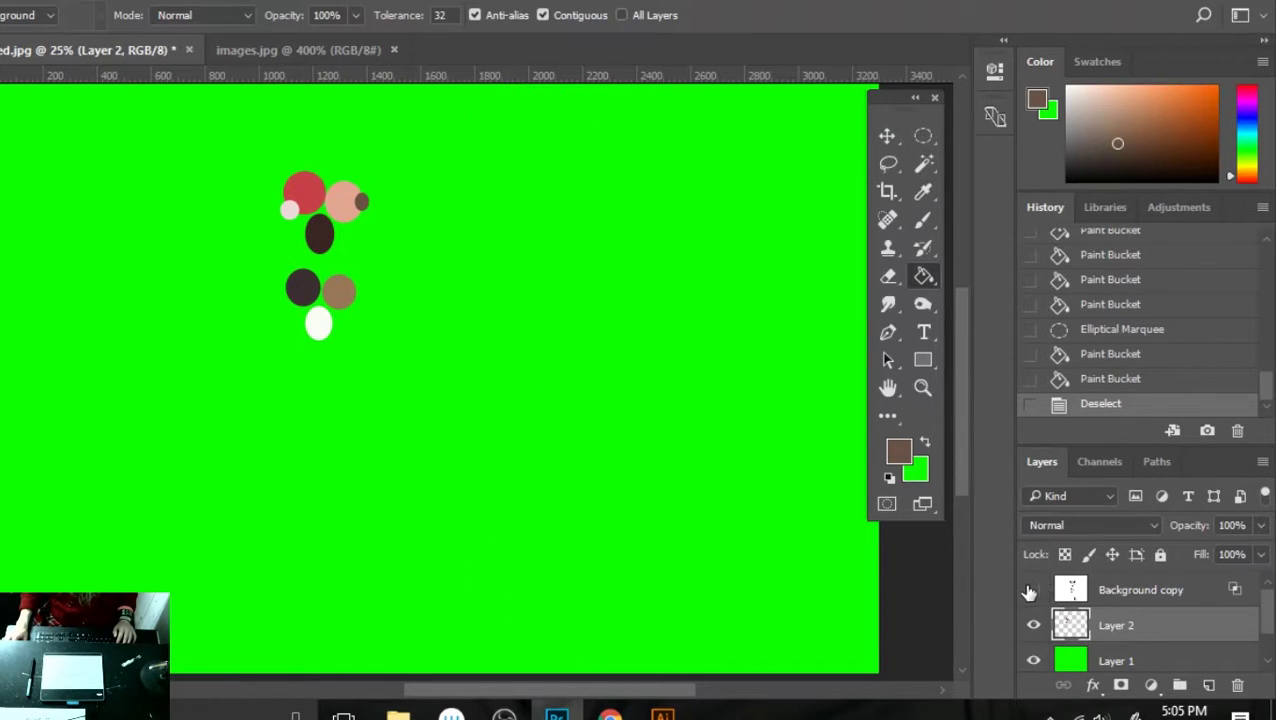
left_click(1032, 591)
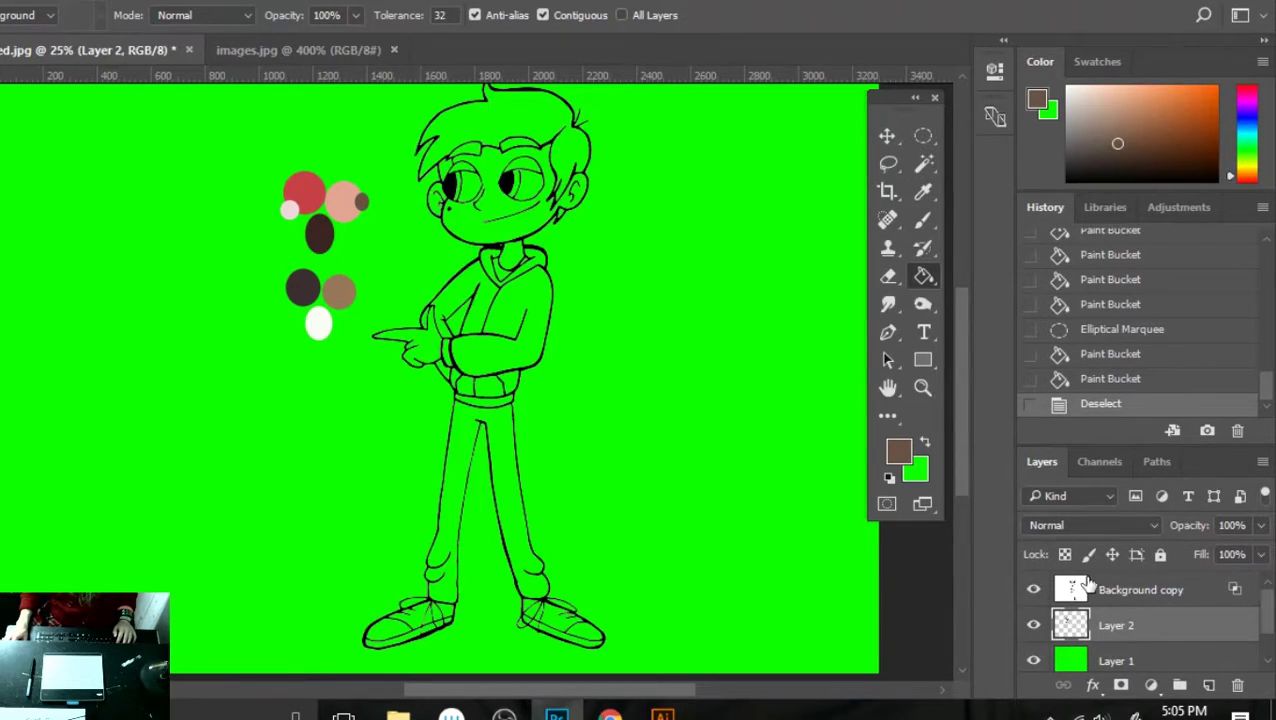
double_click(1238, 595)
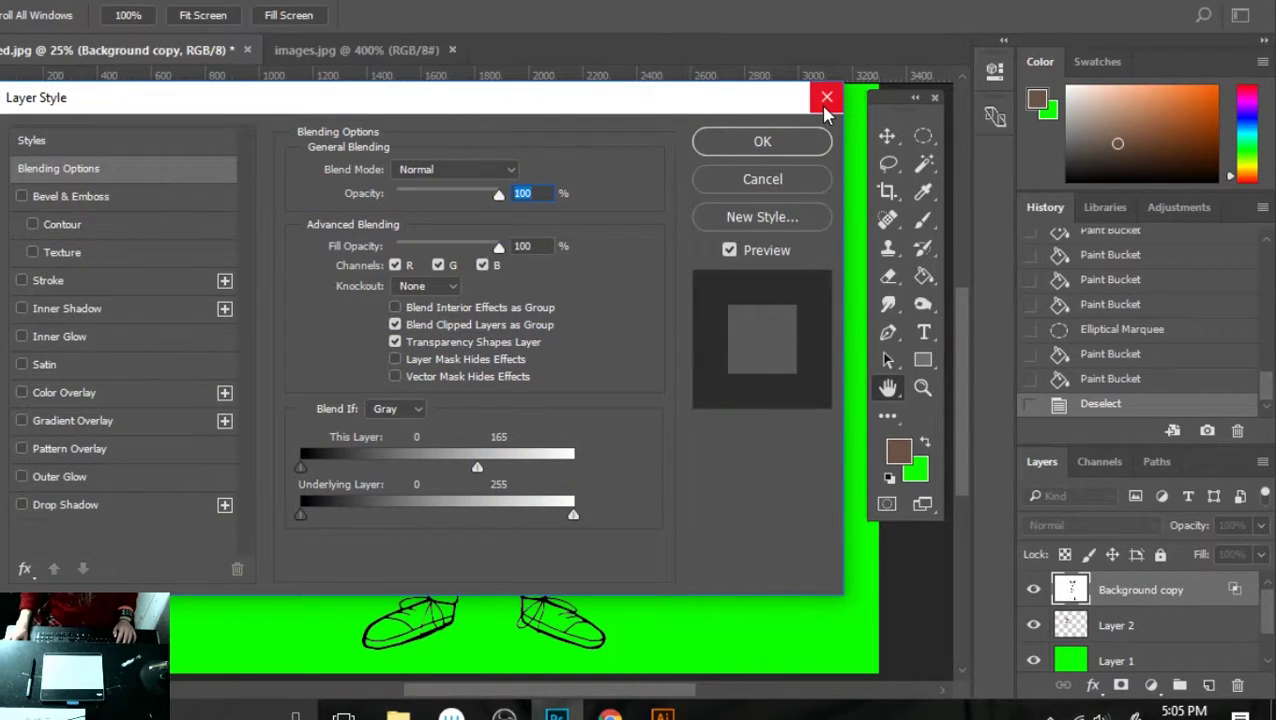
left_click(827, 97)
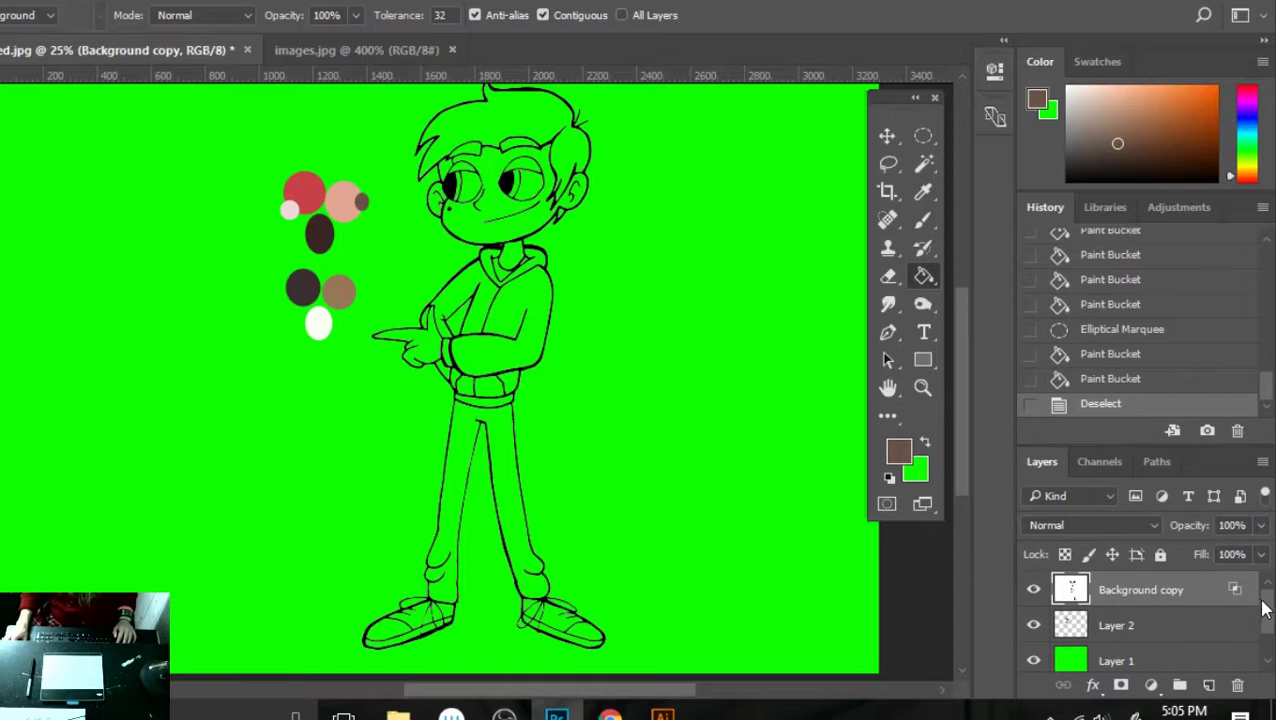
- Duplicate the Background copy layer within marcoimagetraced.jpg, keeping the default name
right_click(1112, 593)
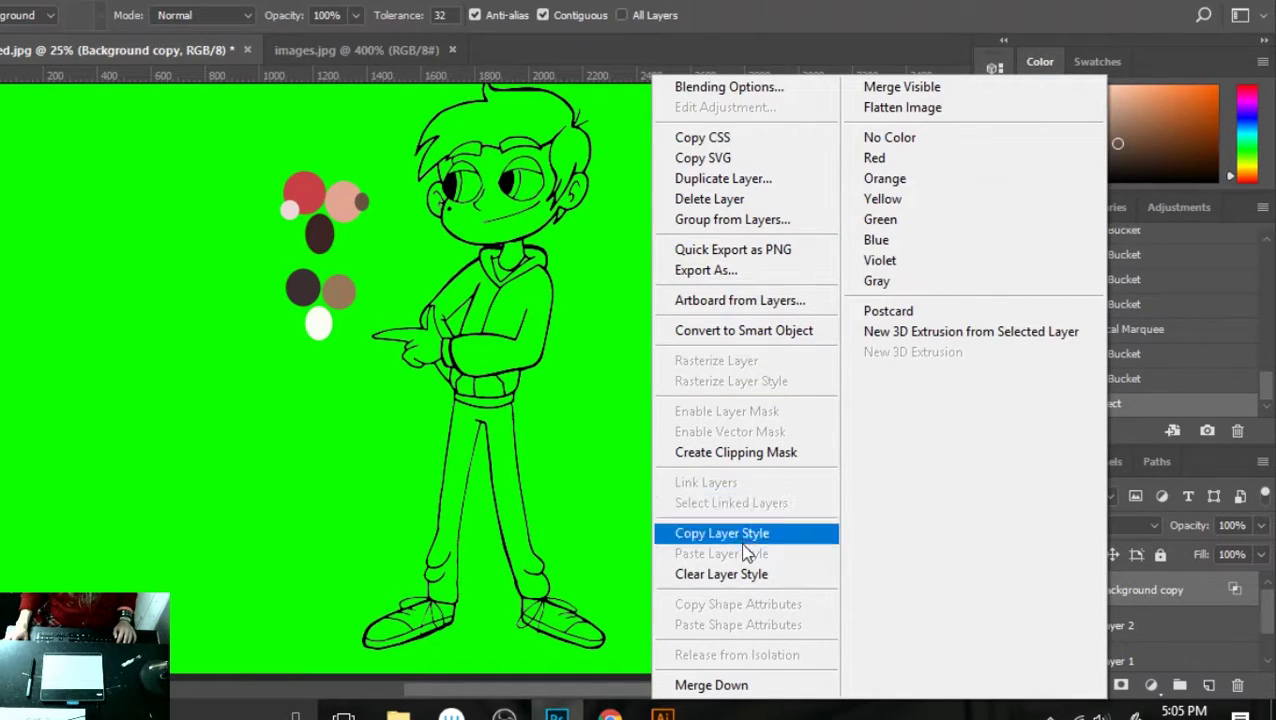
left_click(716, 180)
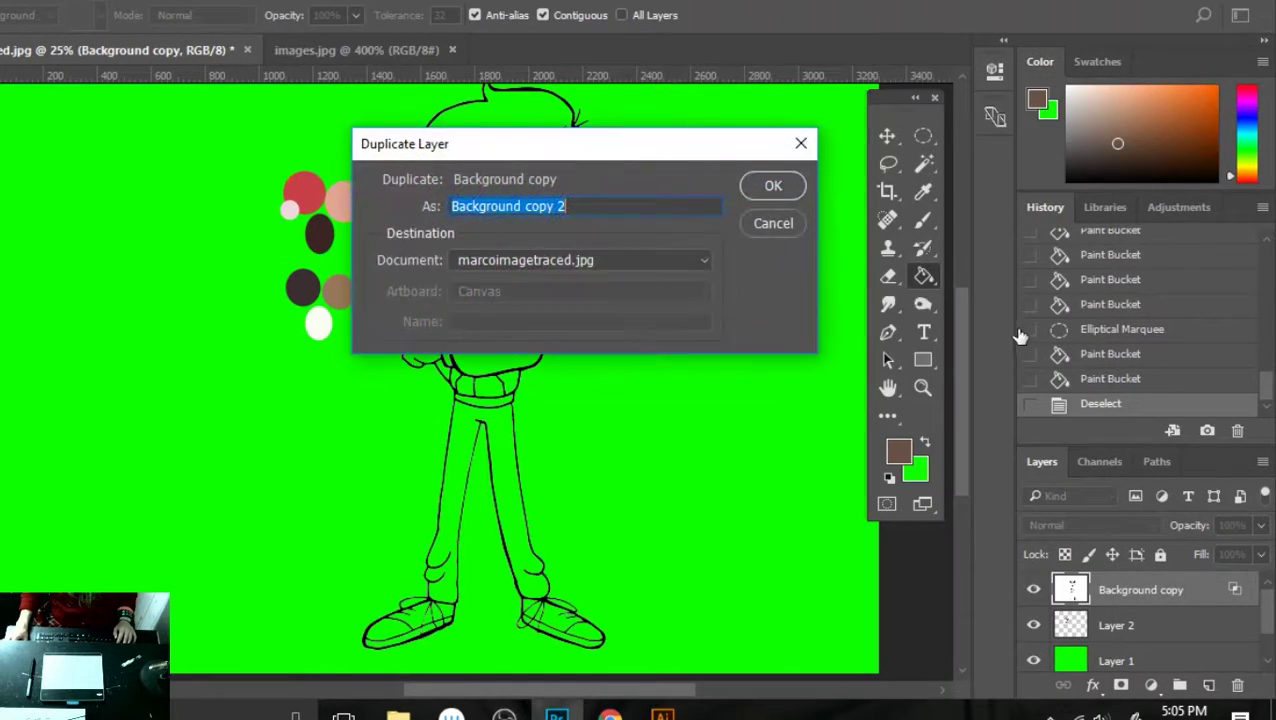
left_click(795, 190)
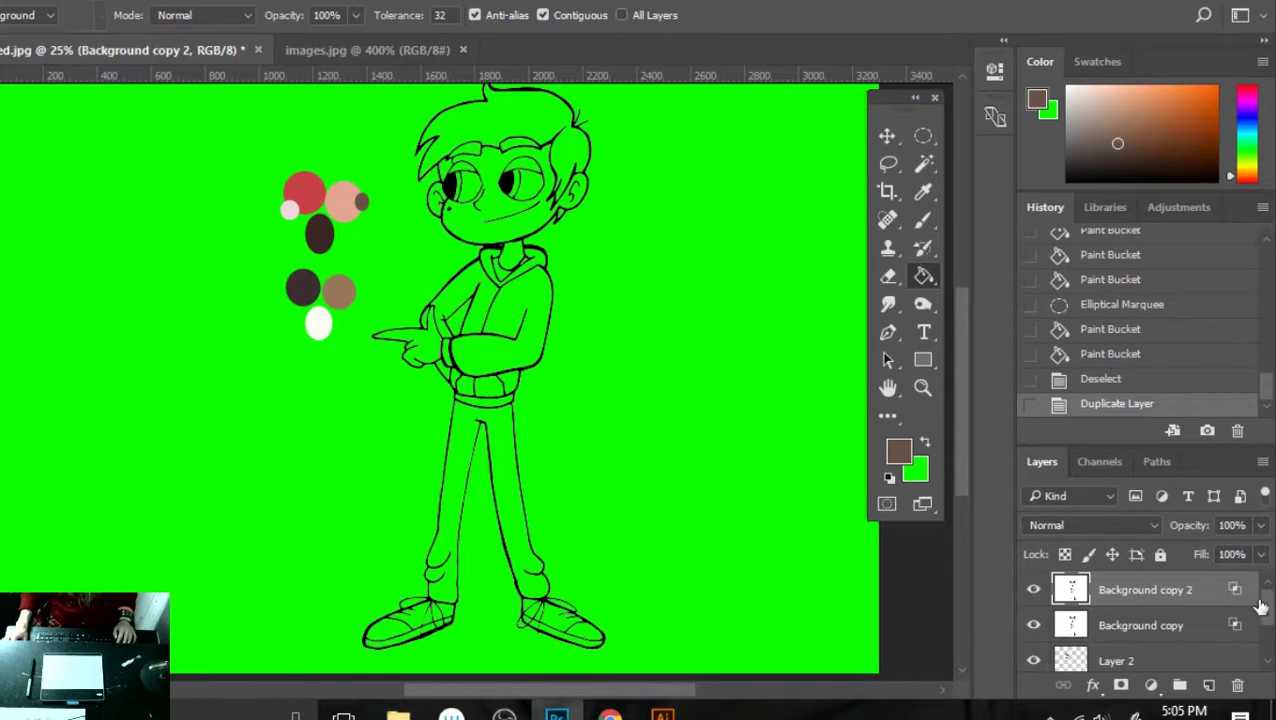
- Rename Layer 2, which holds the color swatches, as palette
mouse_move(1265, 608)
left_mouse_down()
mouse_move(1267, 632)
mouse_move(1260, 612)
left_mouse_up()
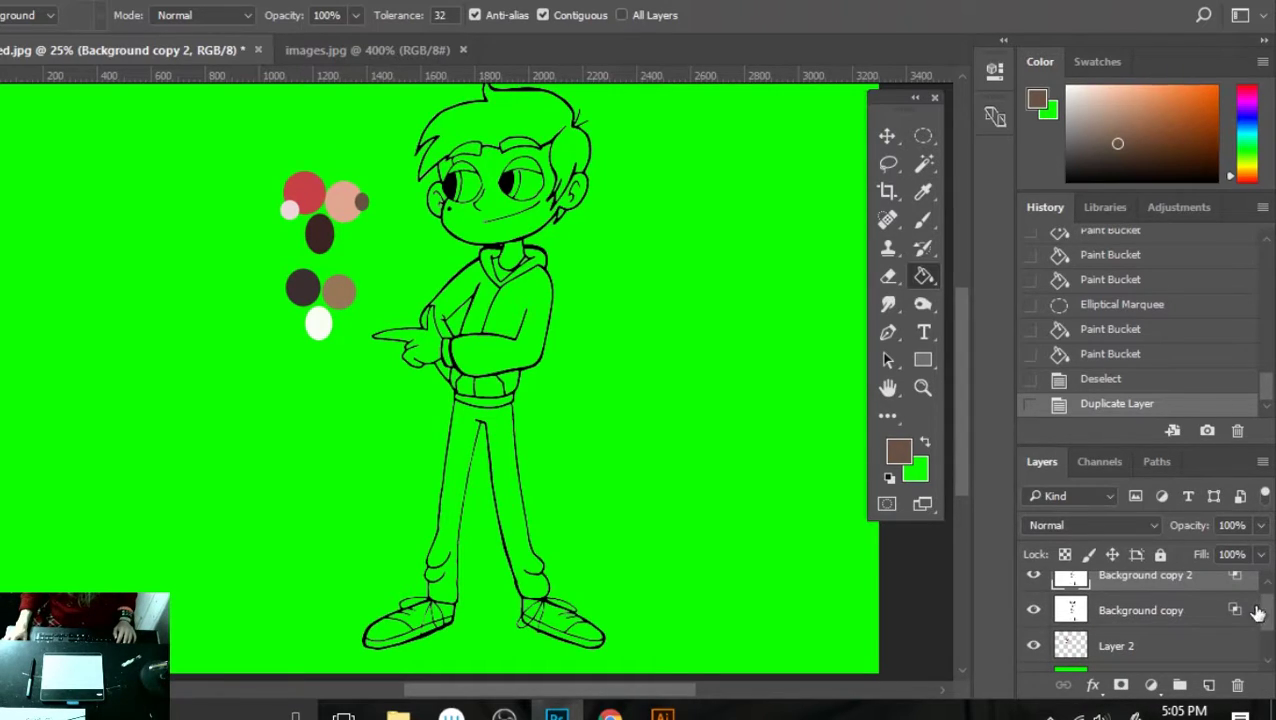
double_click(1124, 647)
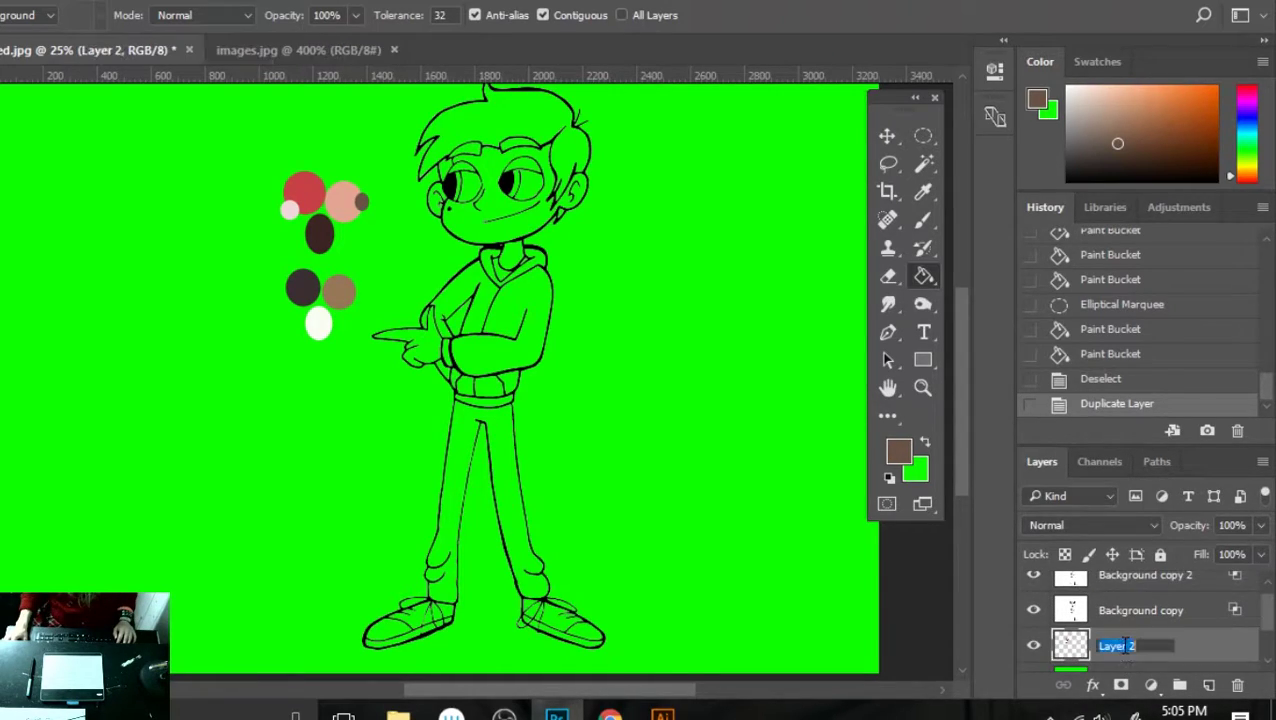
type("pae")
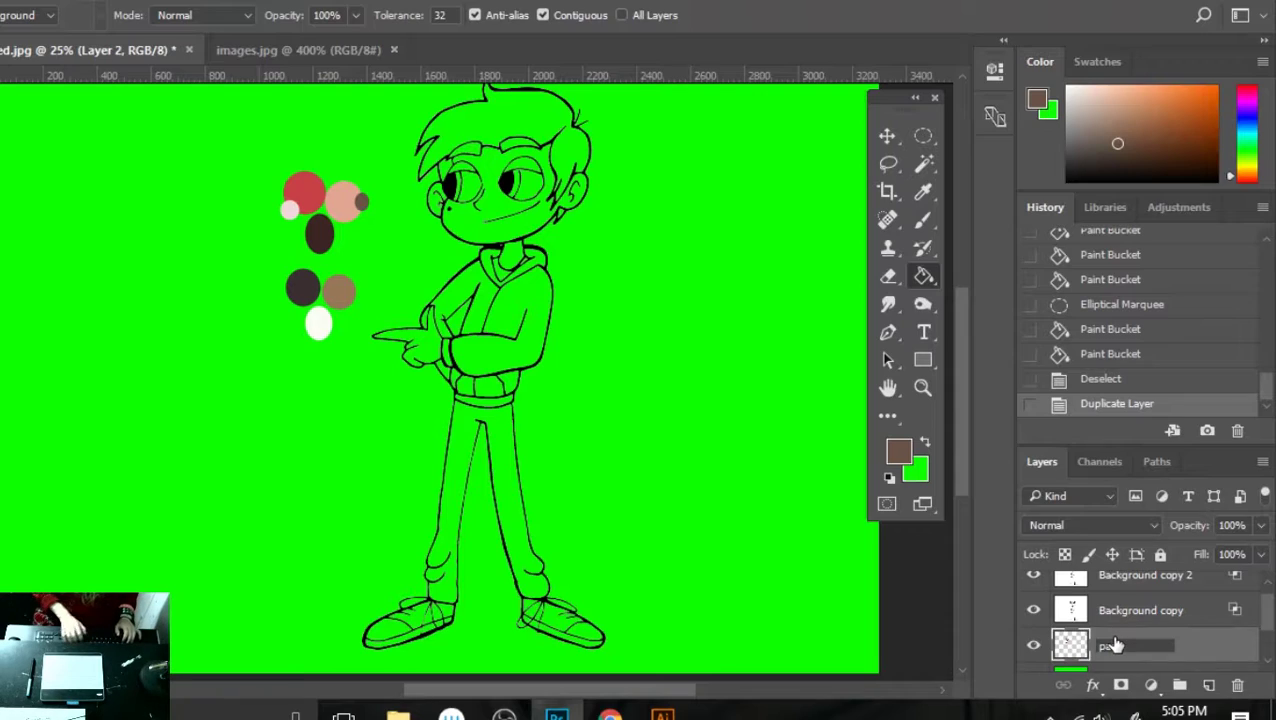
key("BackSpace")
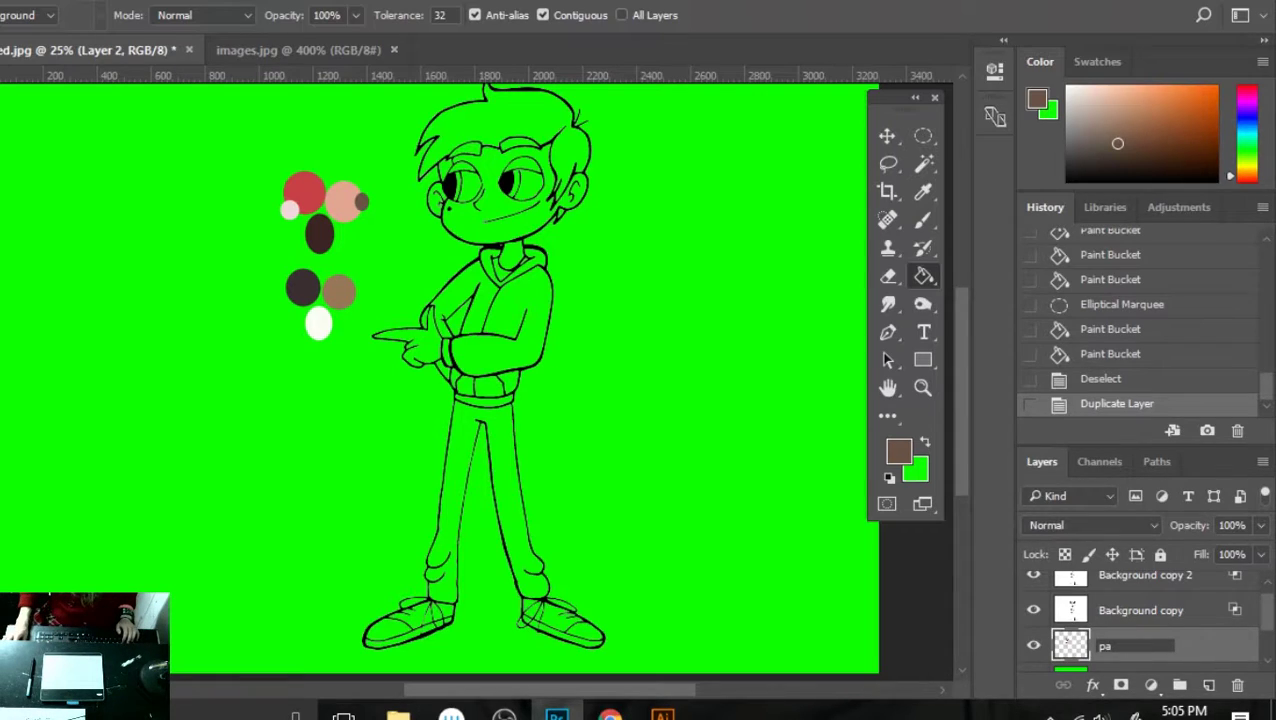
type("lette")
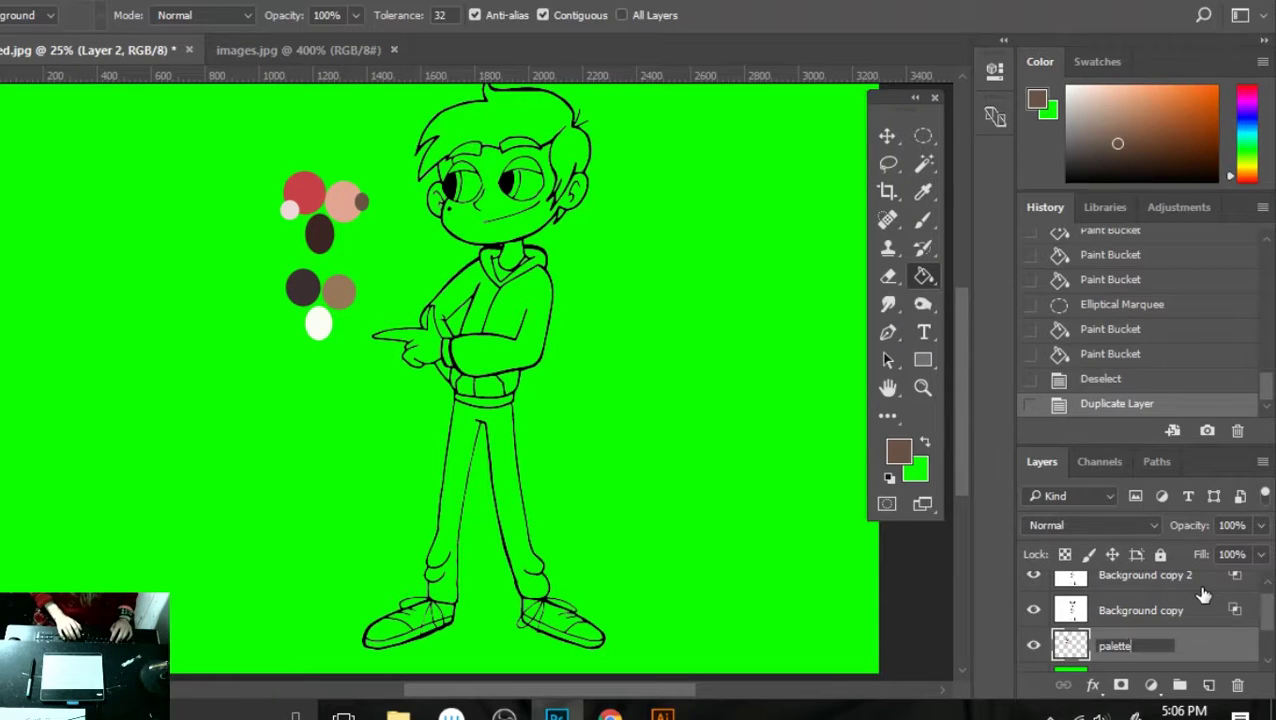
key("Return")
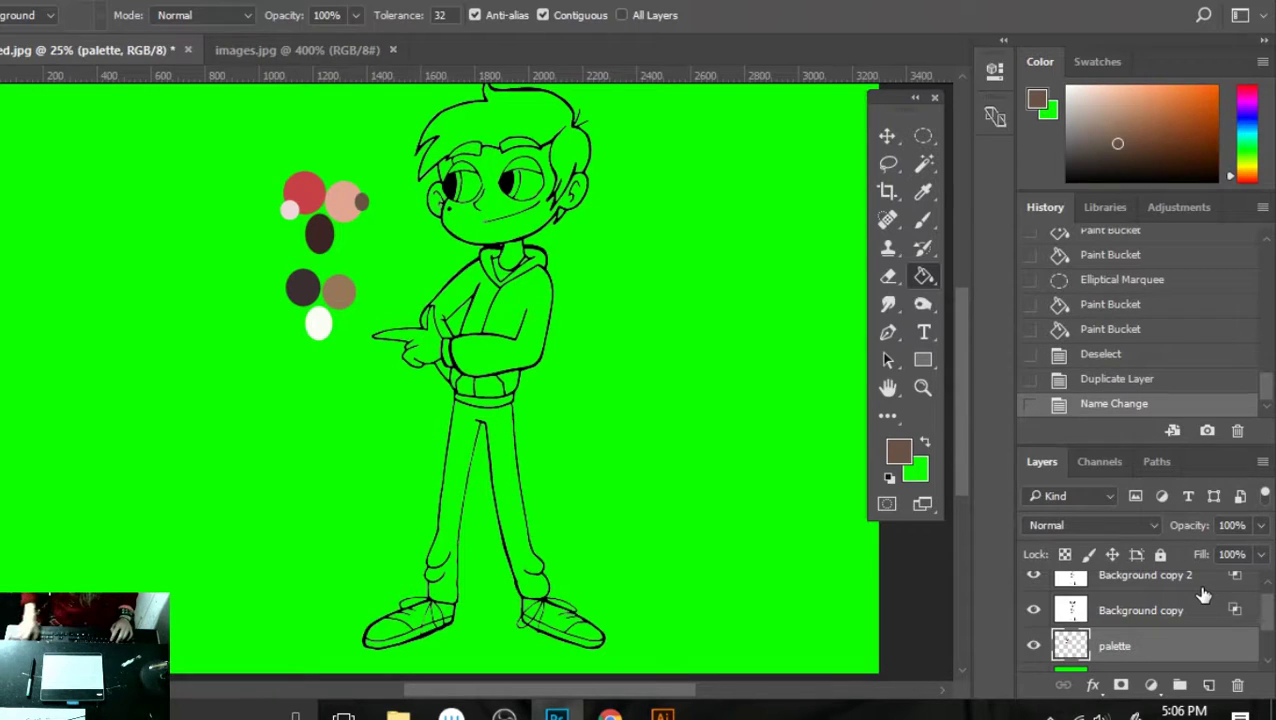
- Rename the duplicated Background copy 2 layer as lineart
double_click(1152, 583)
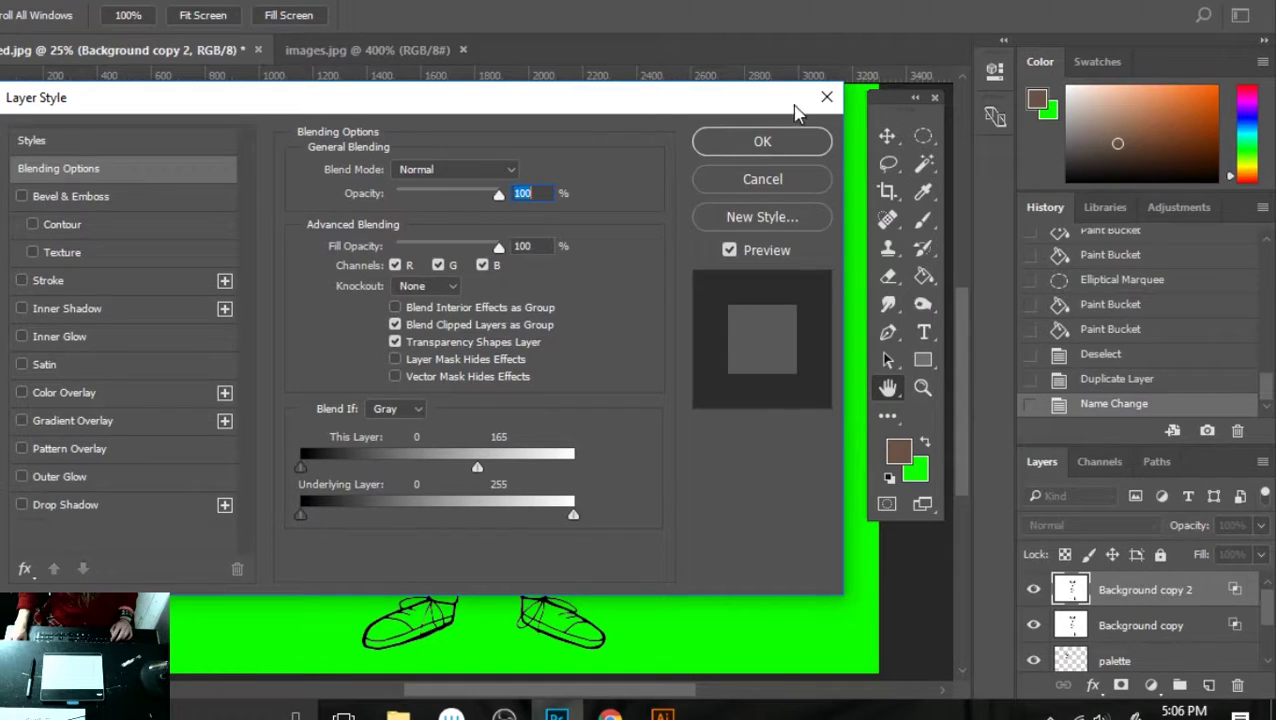
left_click(827, 97)
double_click(1160, 592)
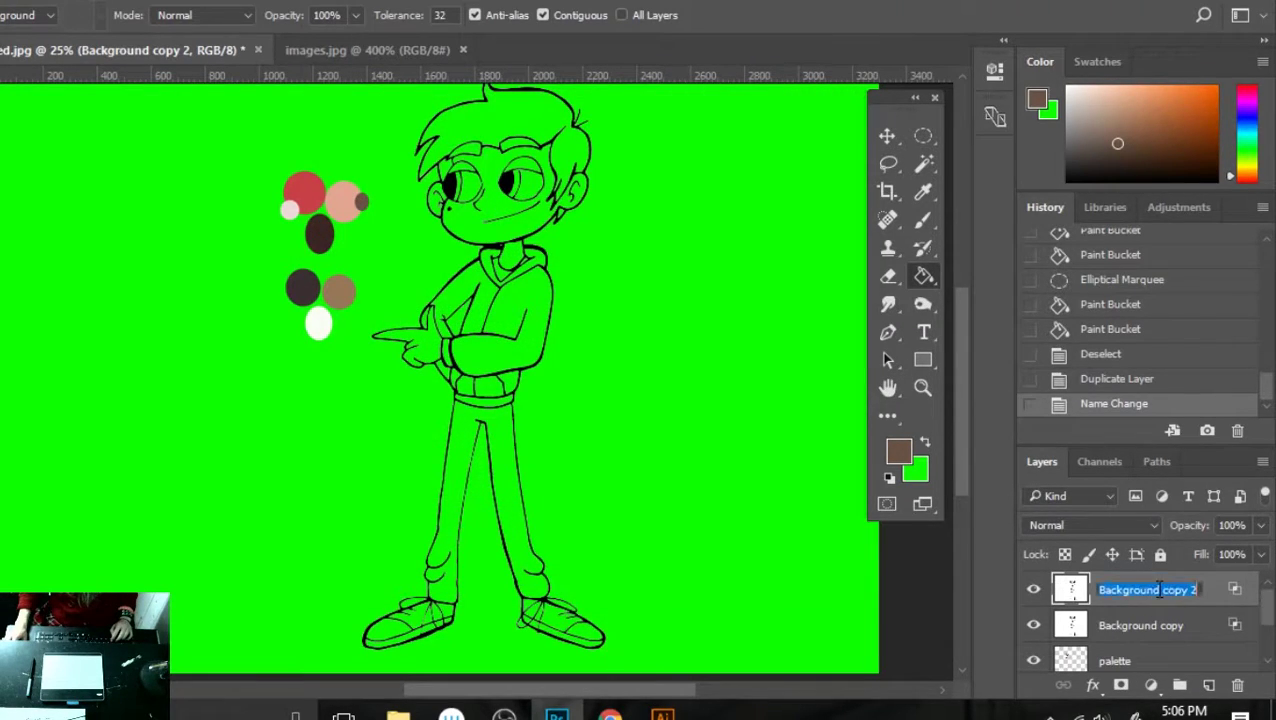
type("lineart")
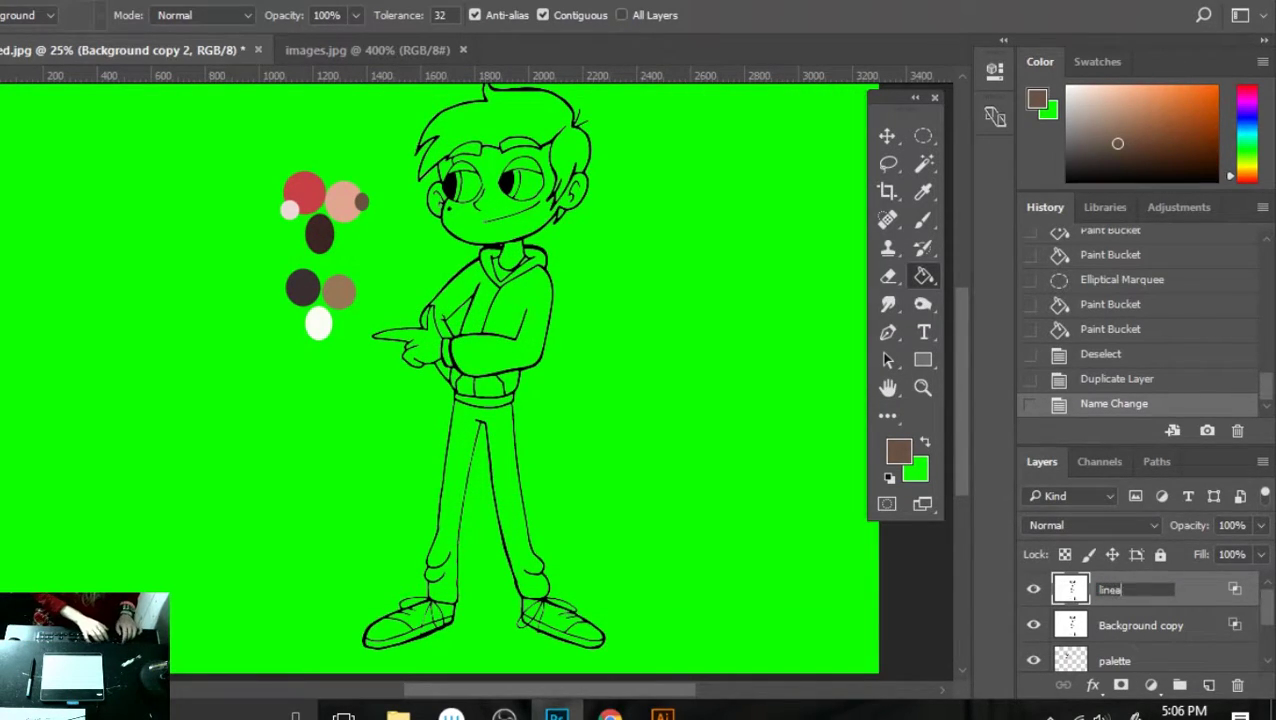
key("Return")
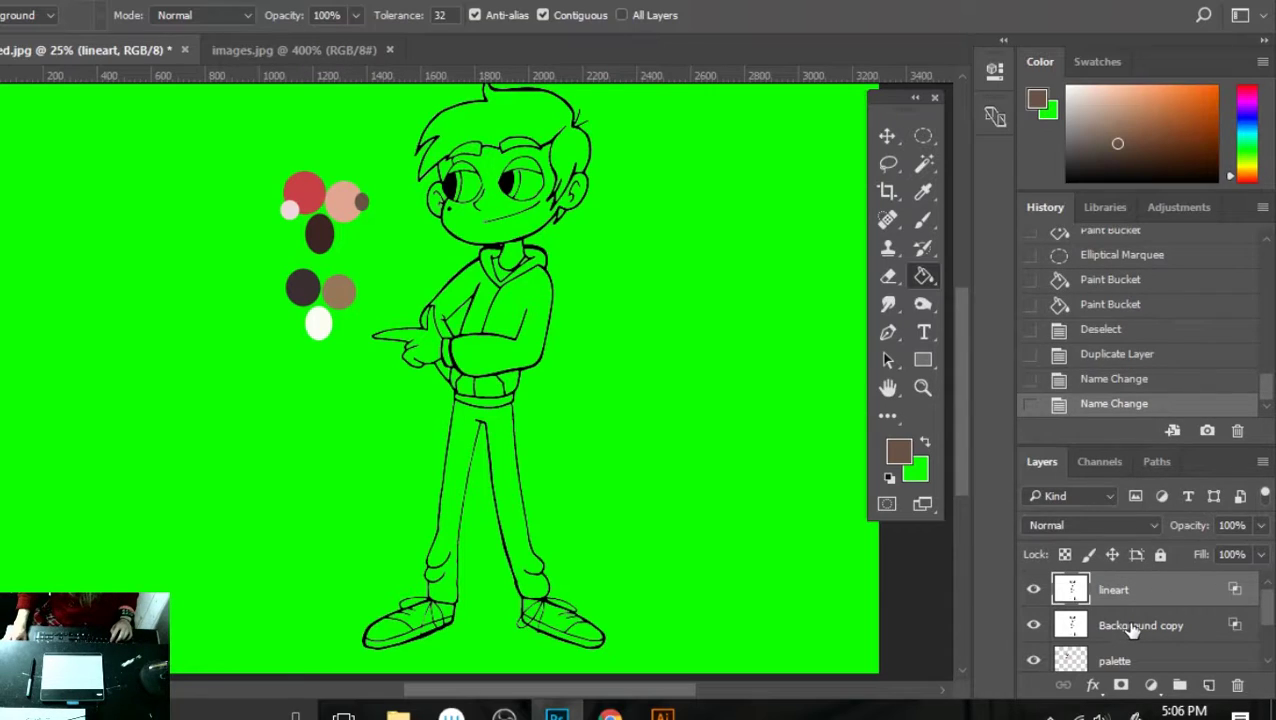
- Rename the Background copy layer as color
double_click(1133, 627)
type("color")
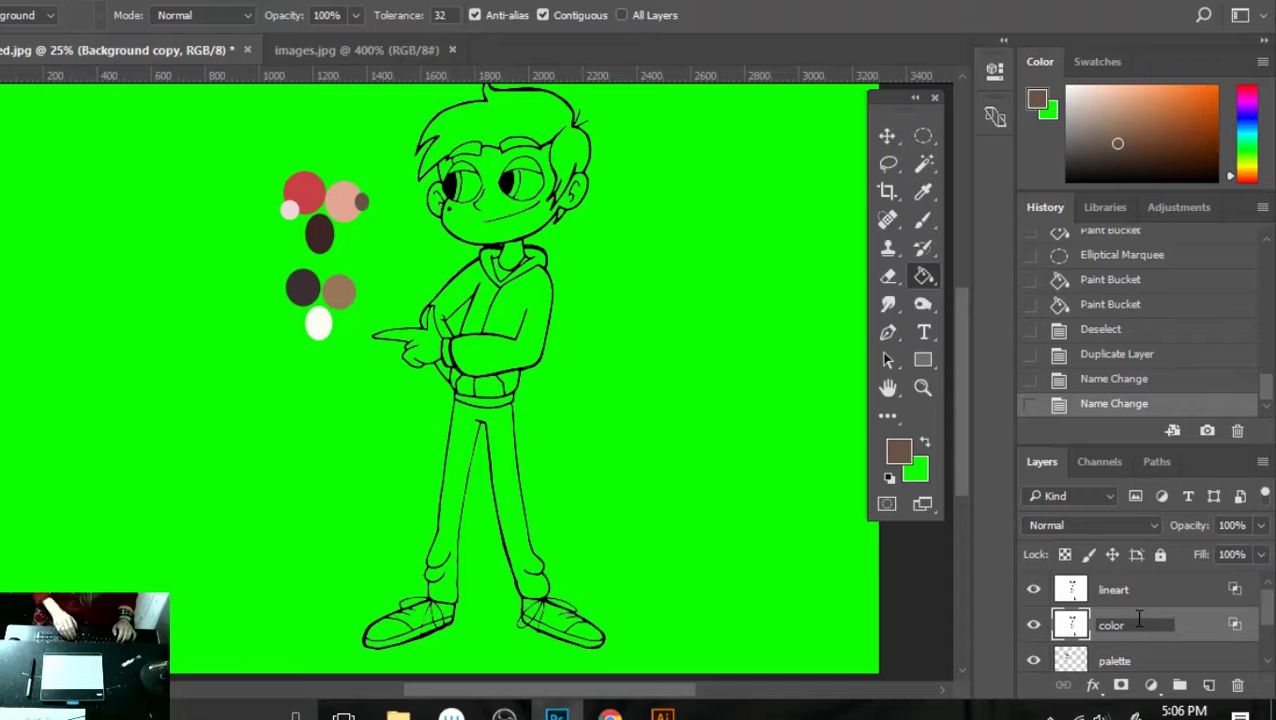
key("Return")
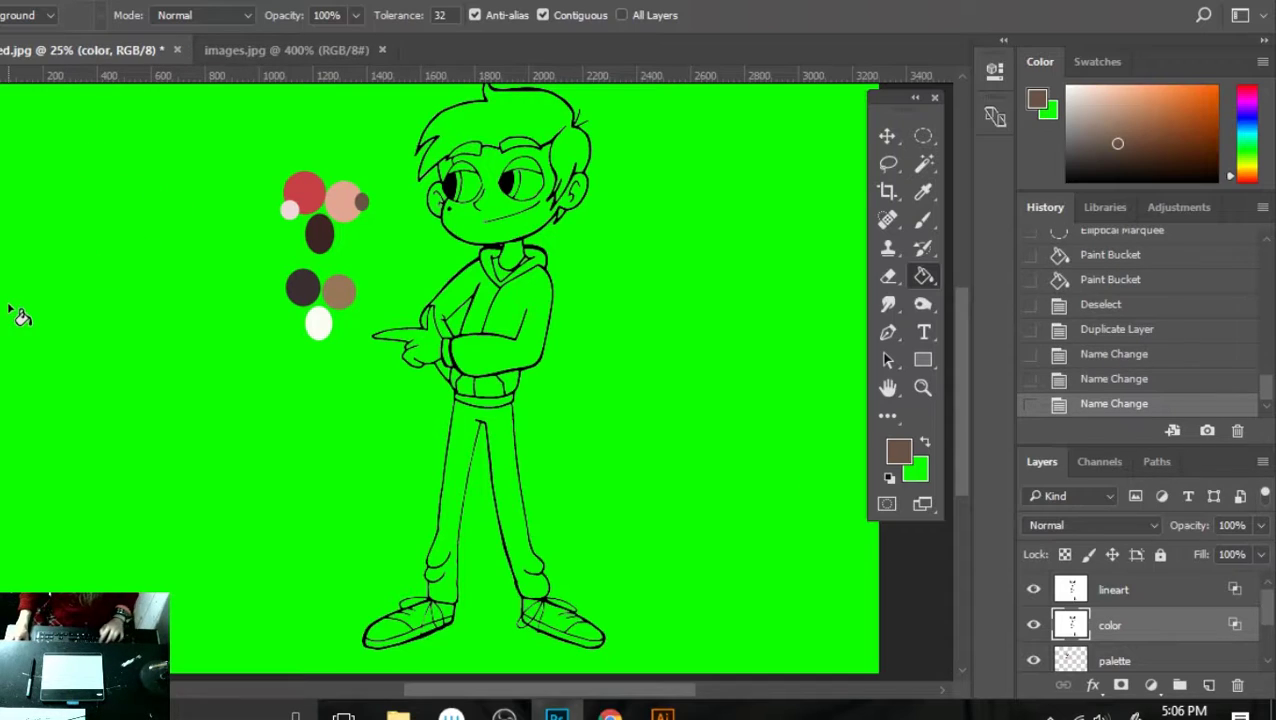
- Sample the red swatch and fill the hoodie's sleeves and torso with it on the color layer
key("i")
left_click(318, 182)
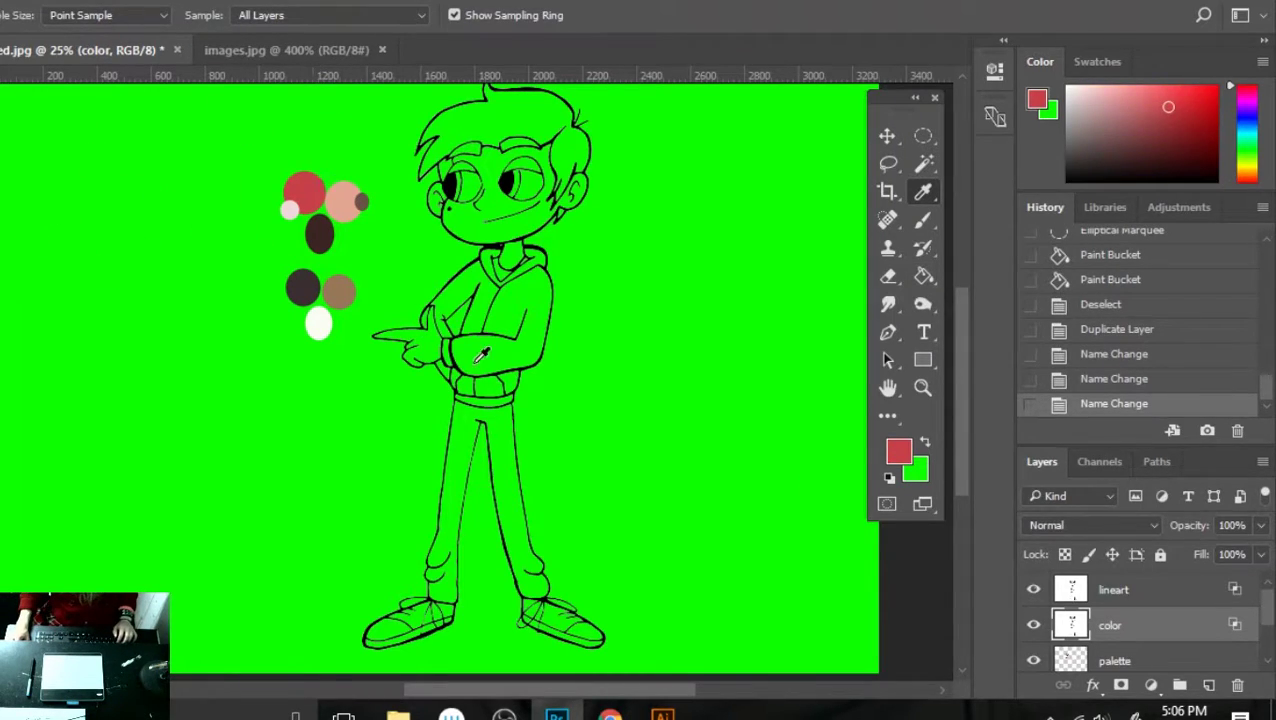
key("g")
left_click(512, 326)
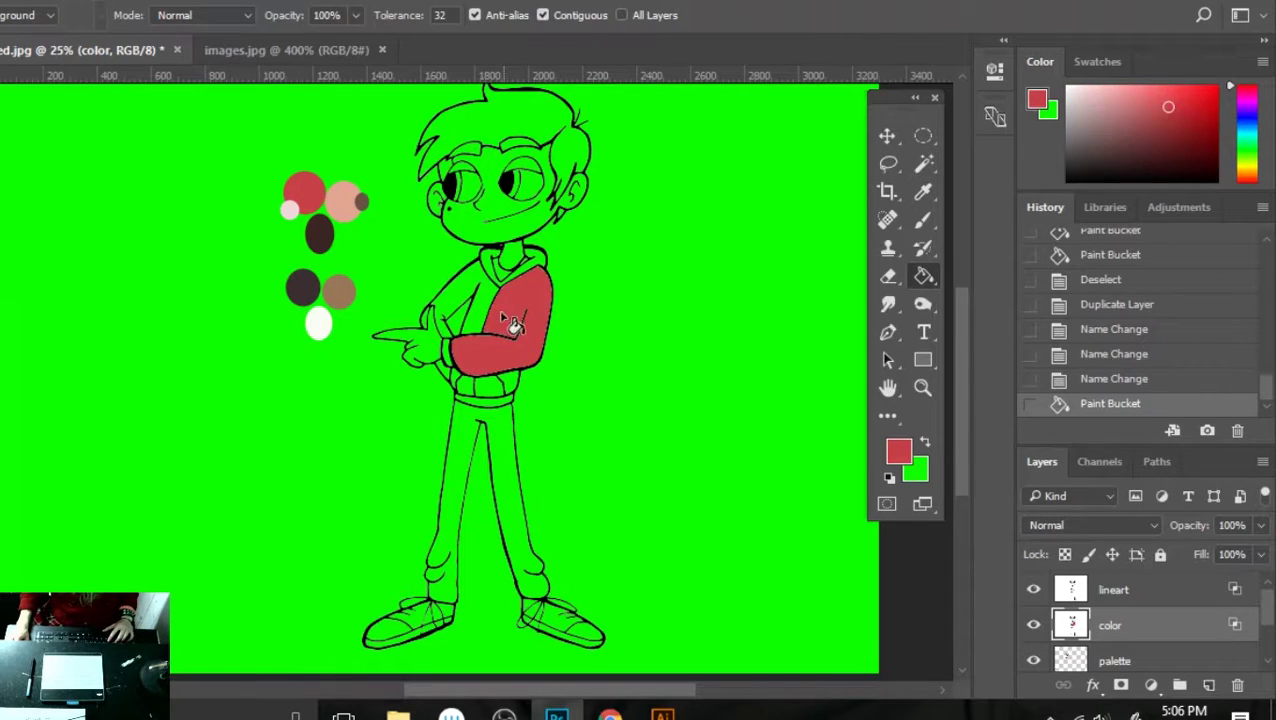
left_click(478, 318)
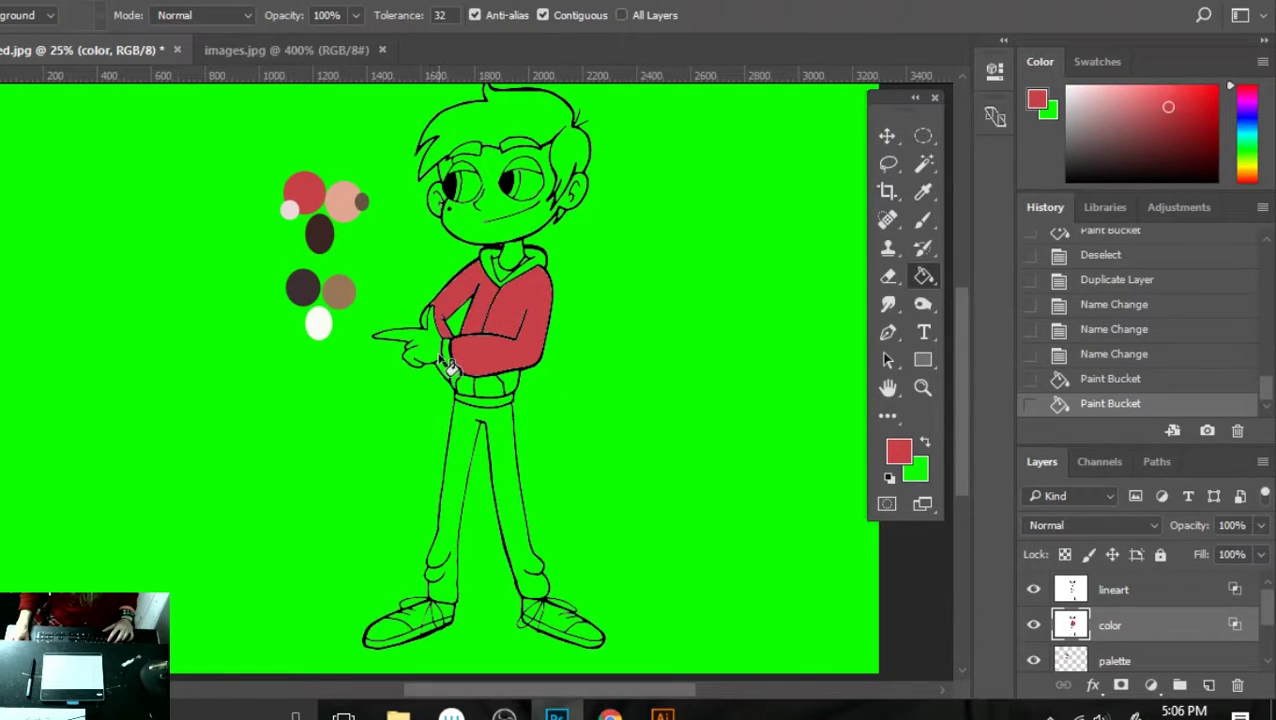
- Fill the hoodie's cuff, lower body, pocket sections and hood with the same red
left_click(455, 362)
left_click(458, 378)
left_click(458, 390)
left_click(460, 385)
left_click(462, 385)
left_click(468, 390)
left_click(488, 396)
left_click(521, 390)
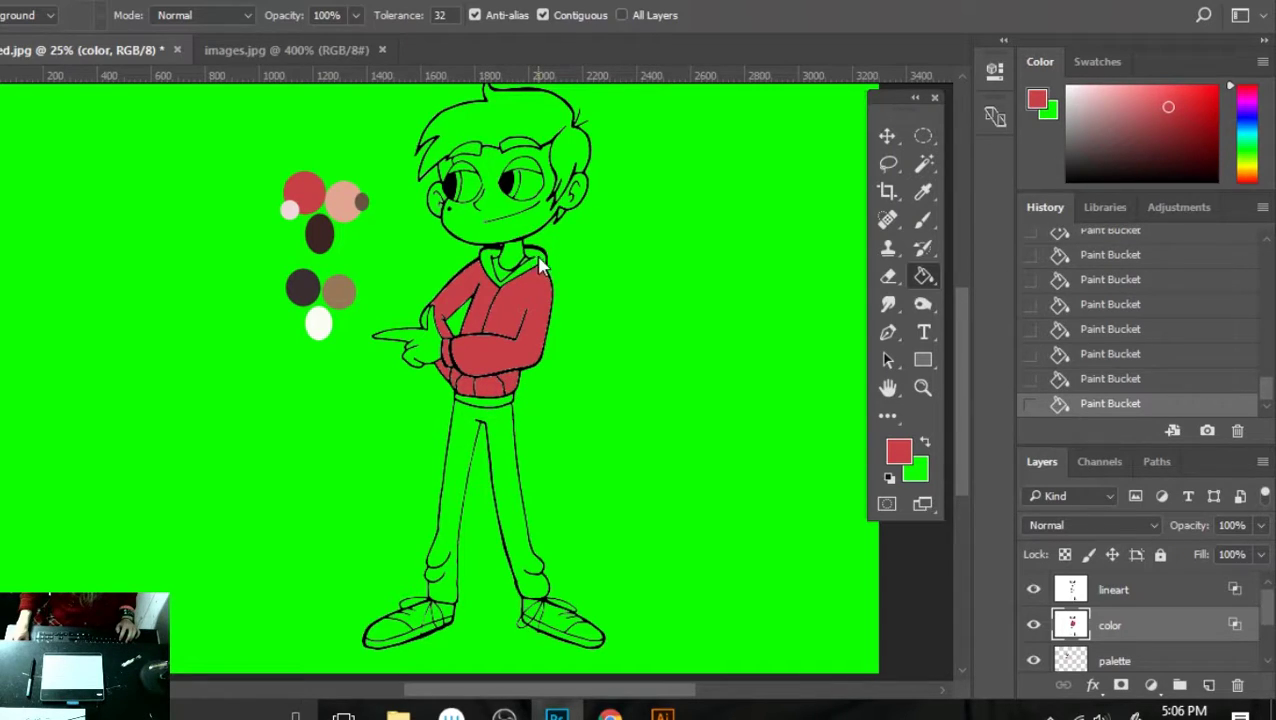
left_click(542, 263)
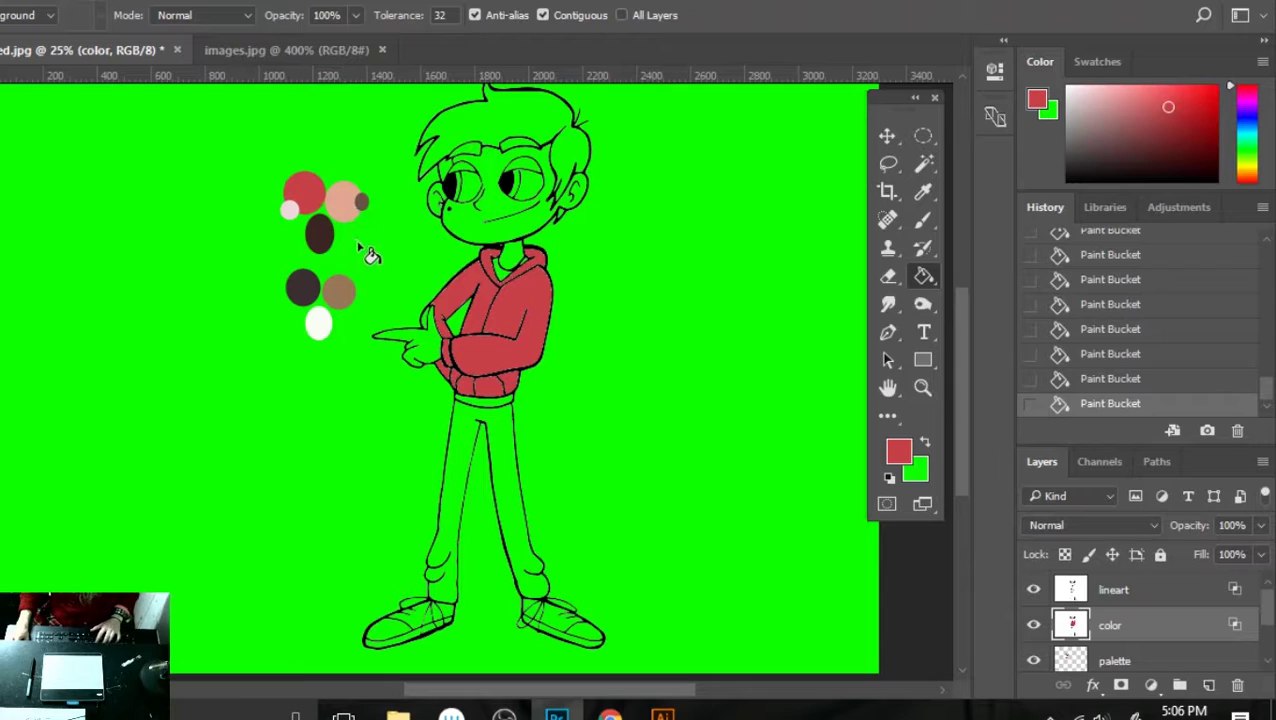
- Sample the skin-tone swatch and try to fill the face with it inside a Magic Wand selection
key("i")
left_click(348, 200)
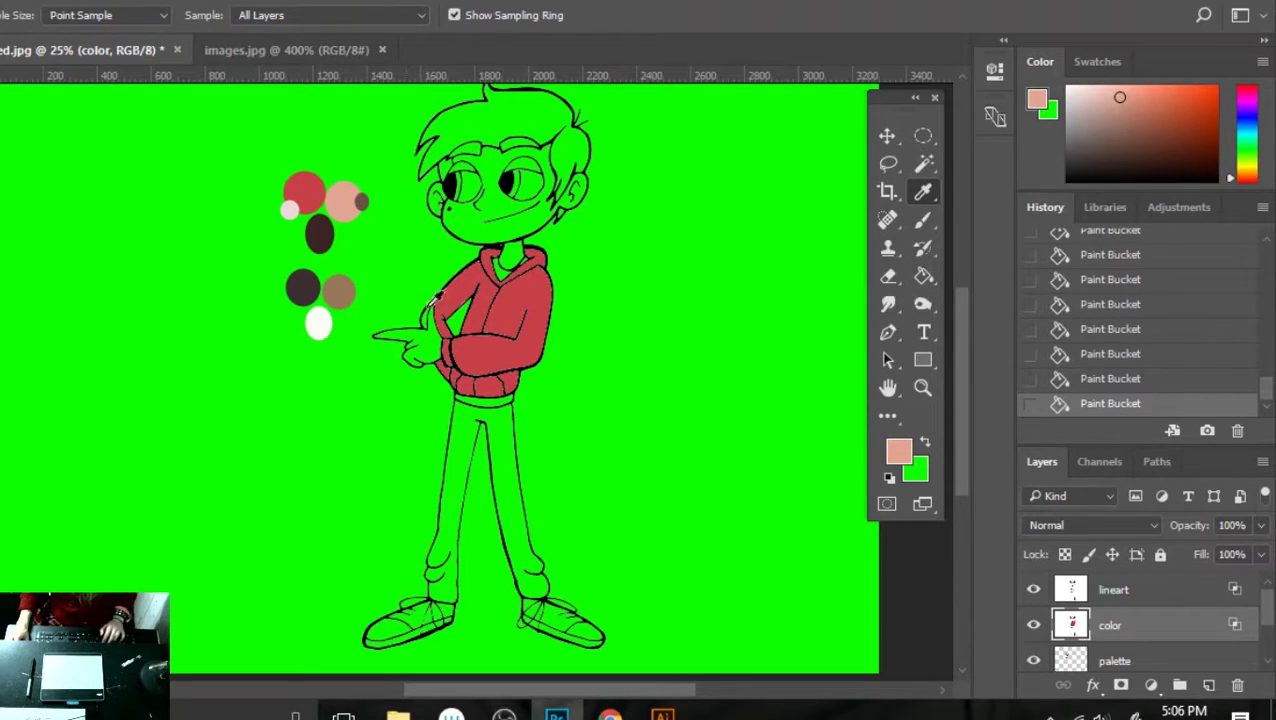
key("g")
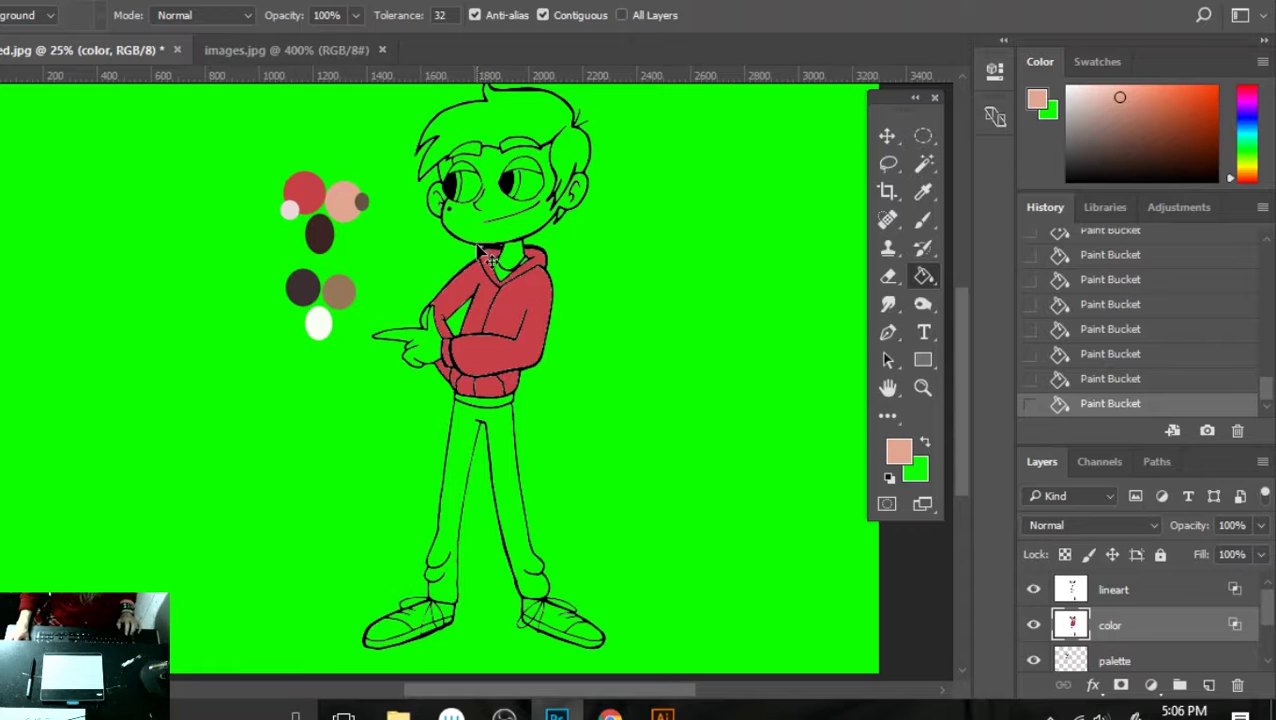
key("w")
left_click(467, 236)
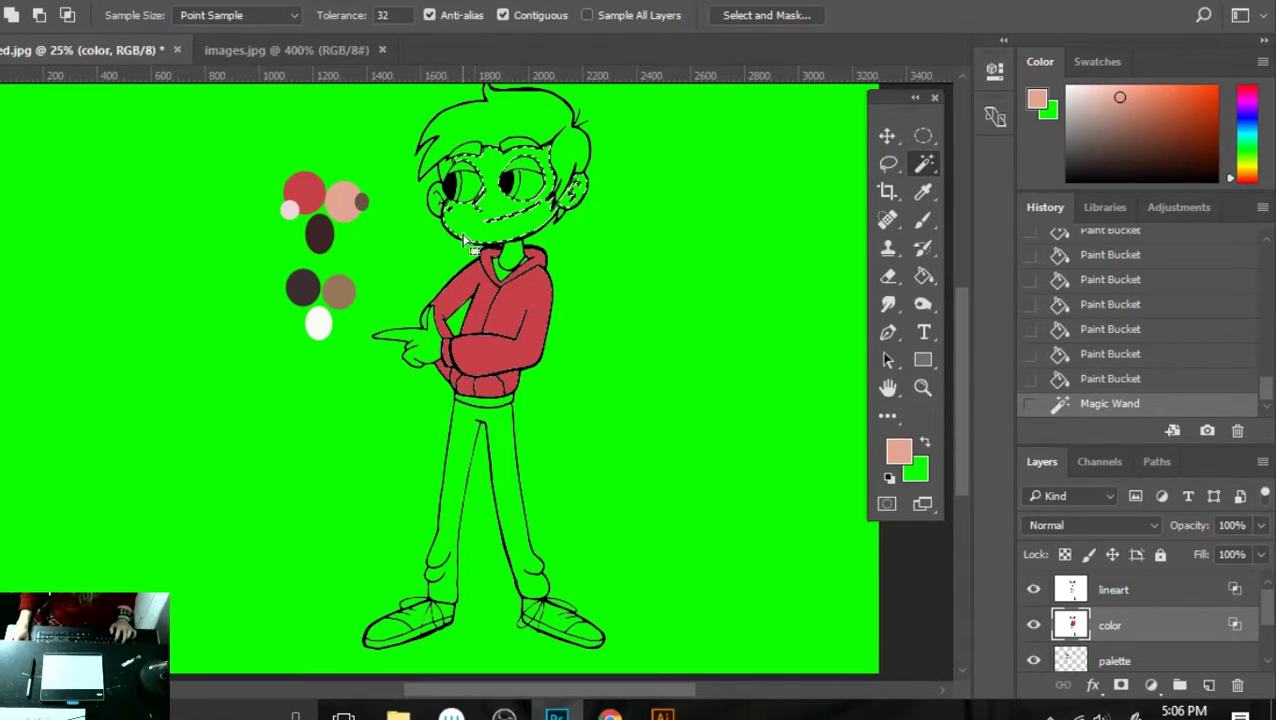
key("g")
left_click(482, 222)
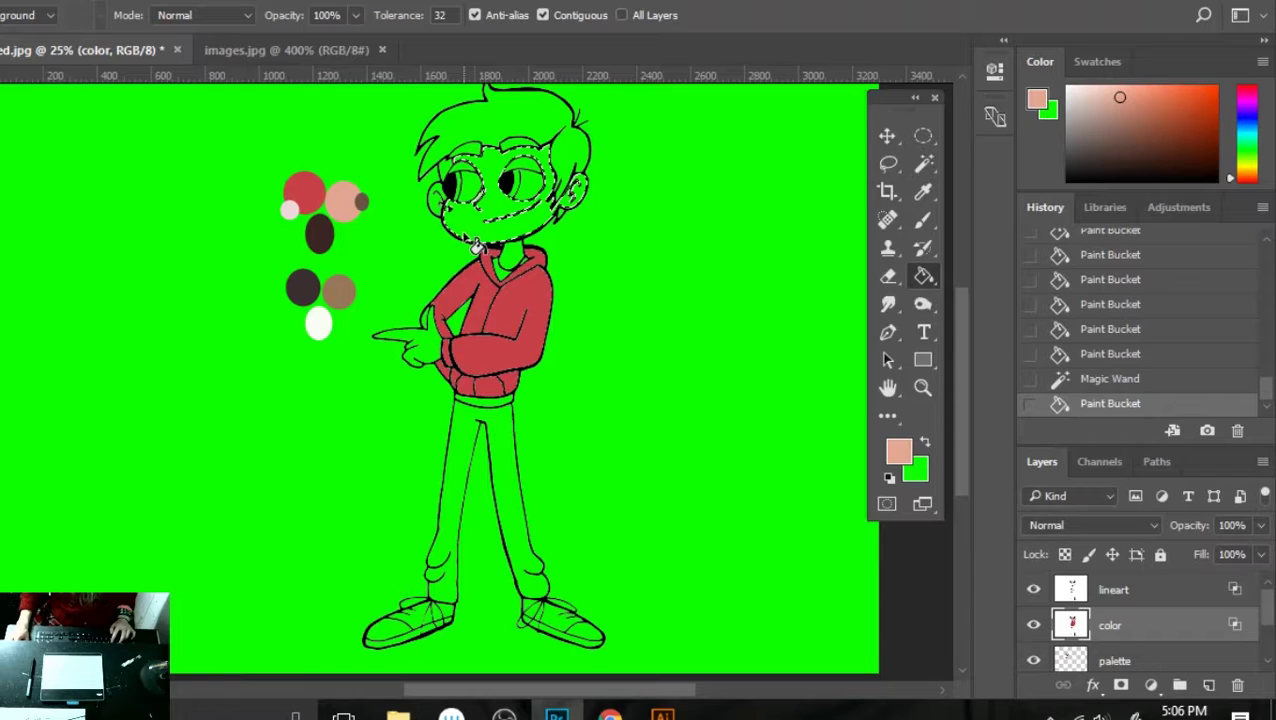
key("ctrl+z")
left_click(468, 236)
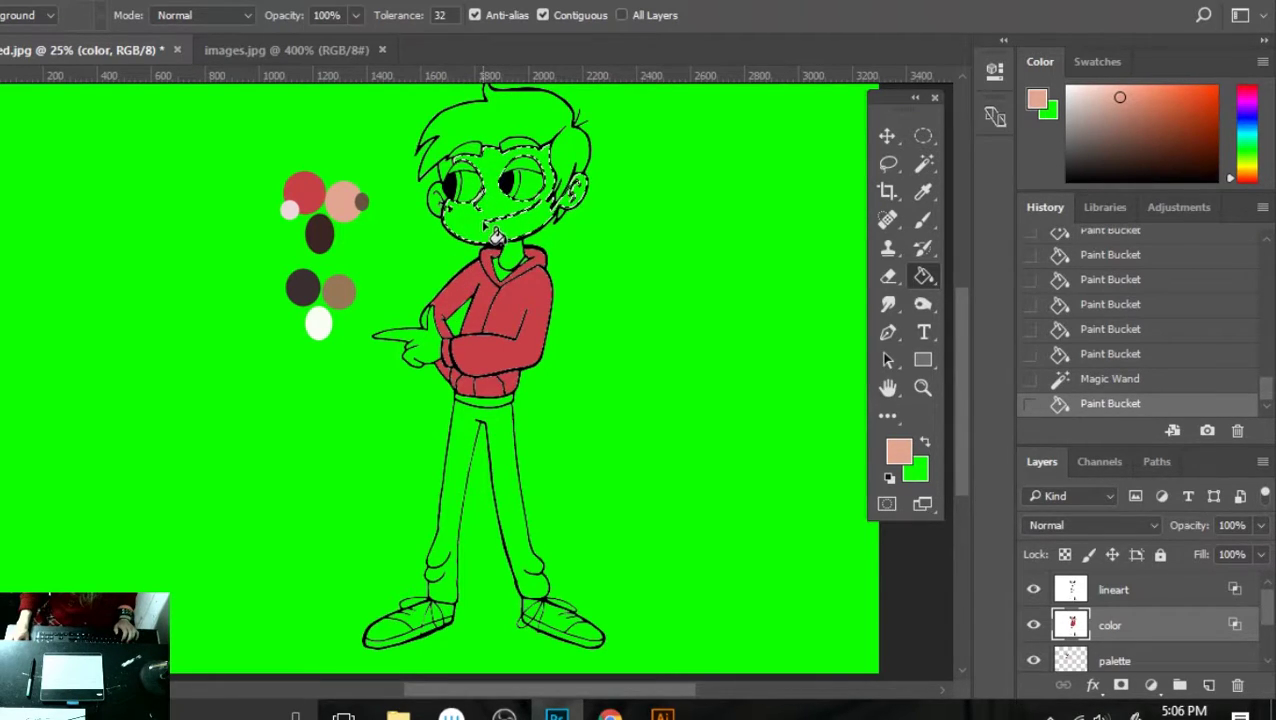
left_click(474, 229)
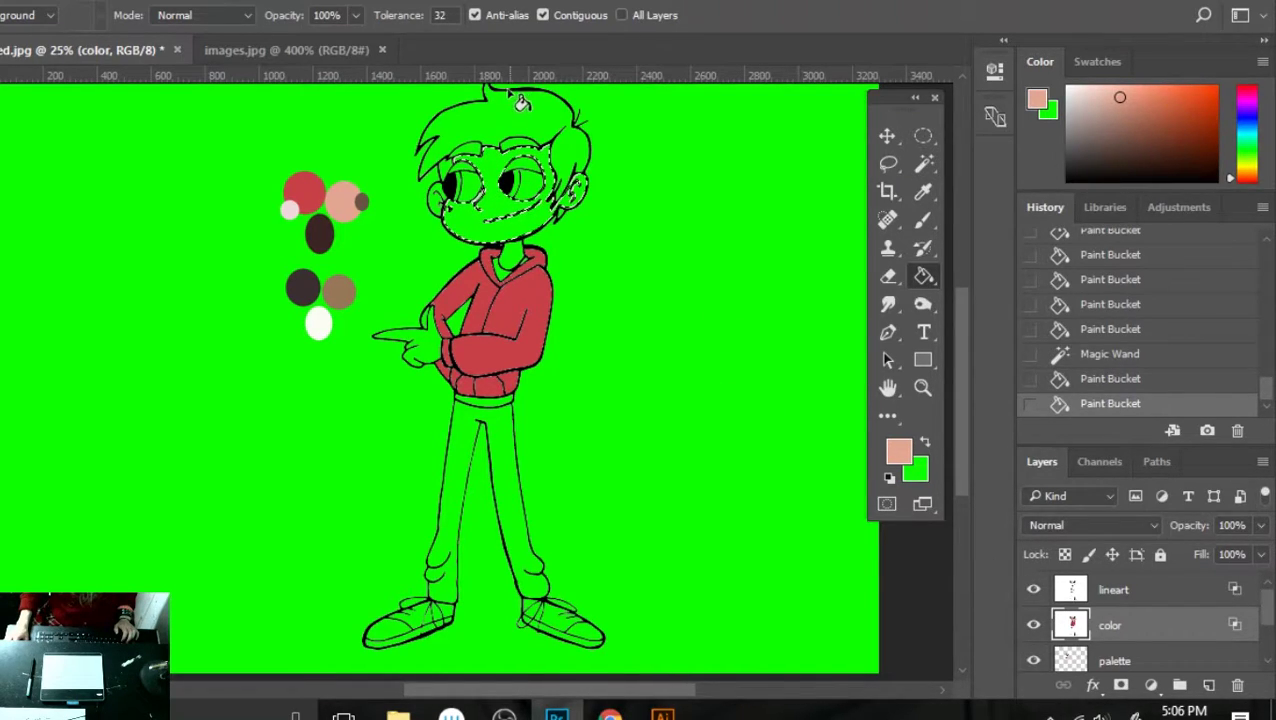
- Fill the hair, including the small lock beside the eye, with the dark brown swatch below the red and skin tones
key("i")
left_click(318, 228)
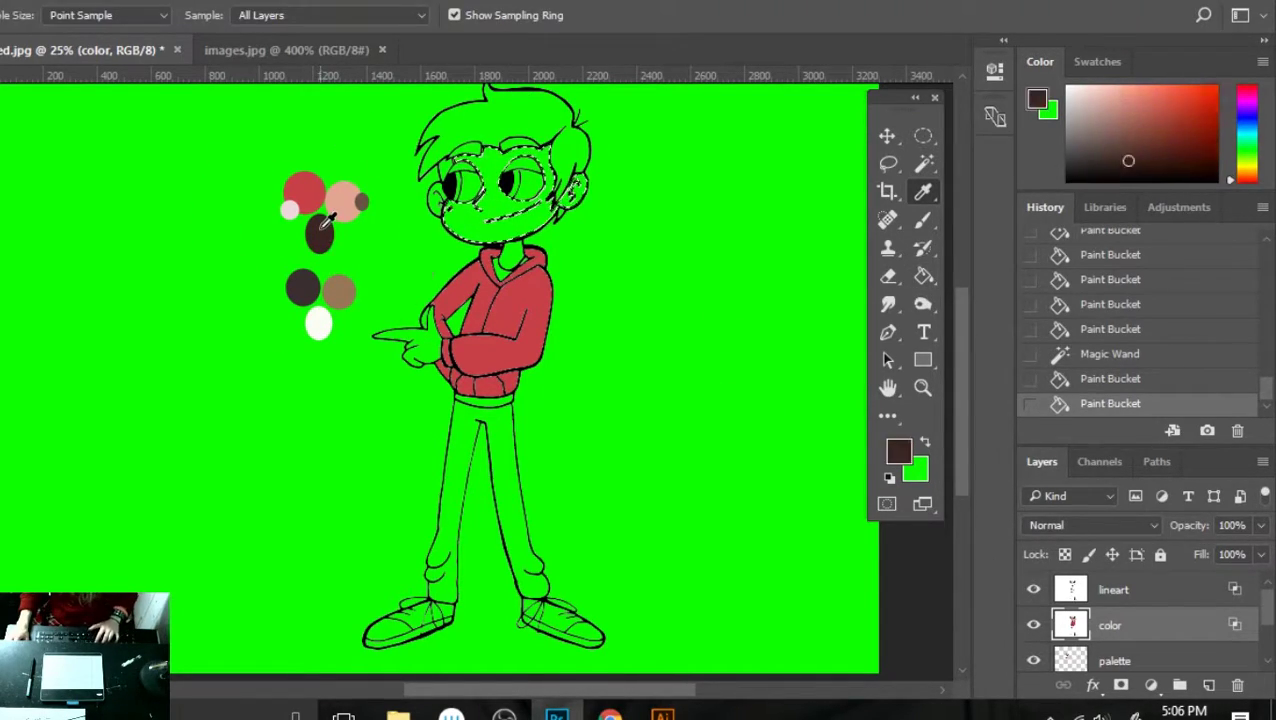
key("w")
left_click(478, 120)
key("g")
left_click(528, 124)
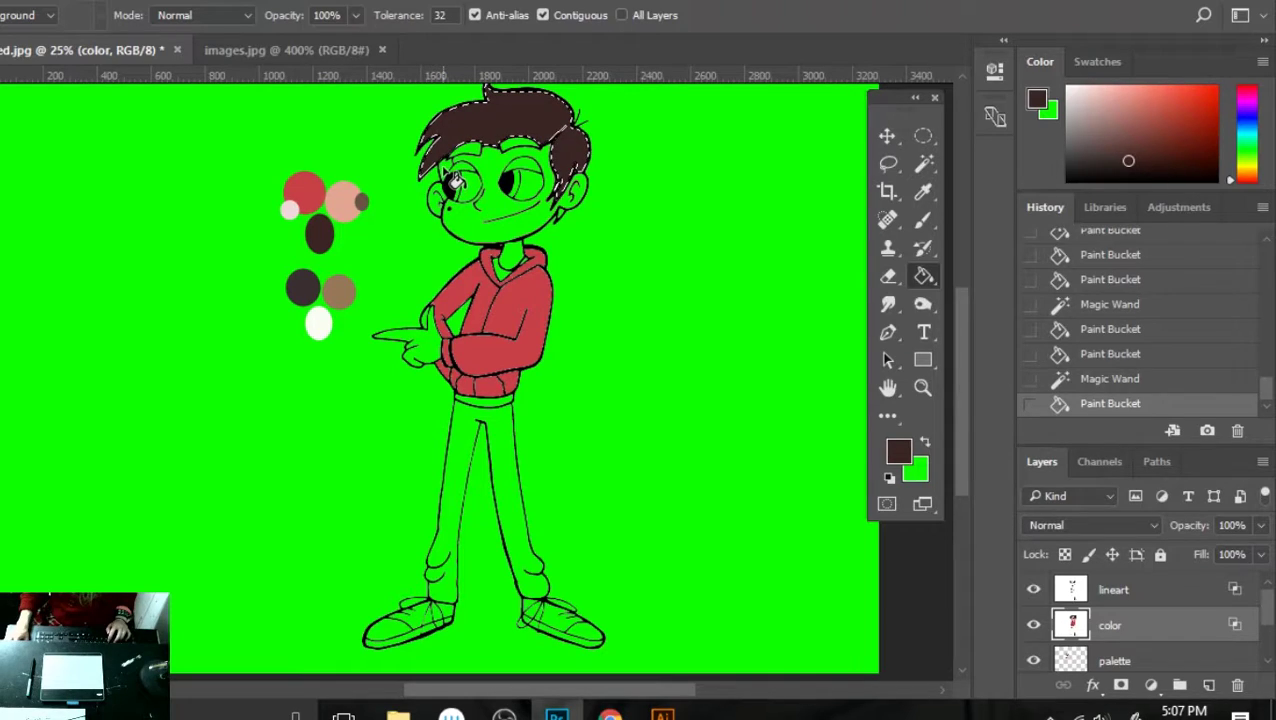
key("ctrl+d")
key("w")
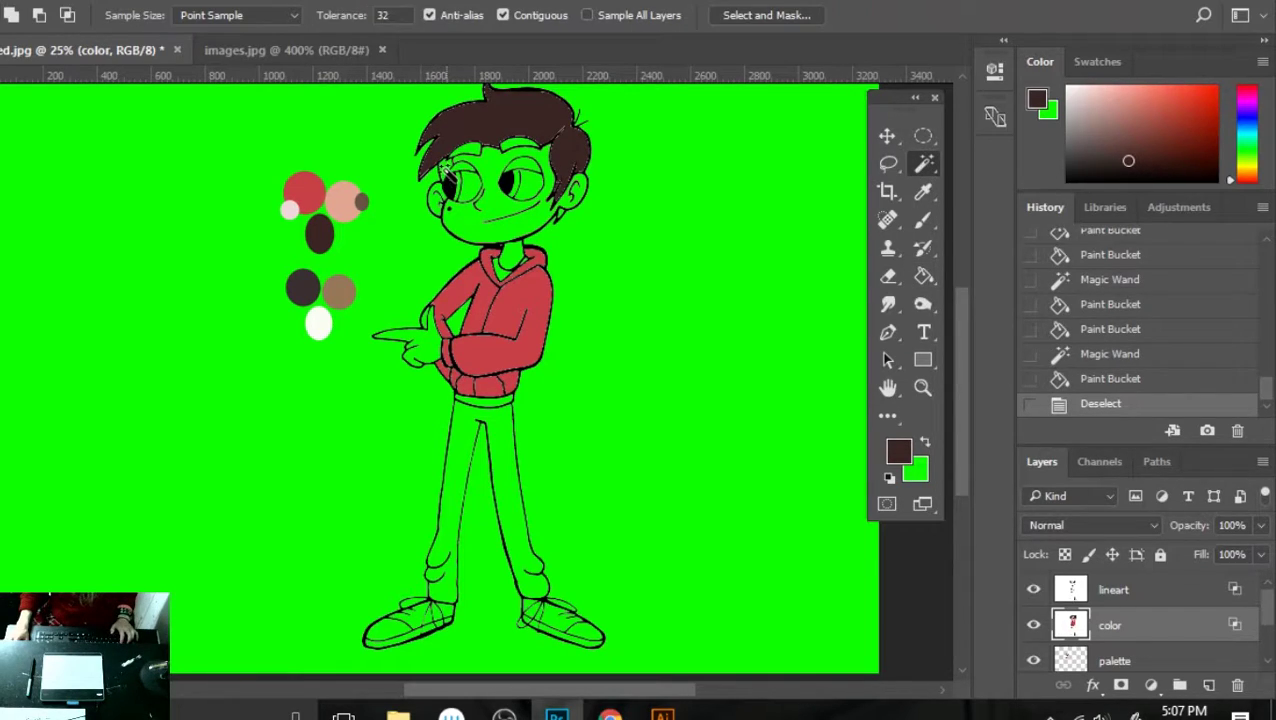
key("g")
left_click(447, 175)
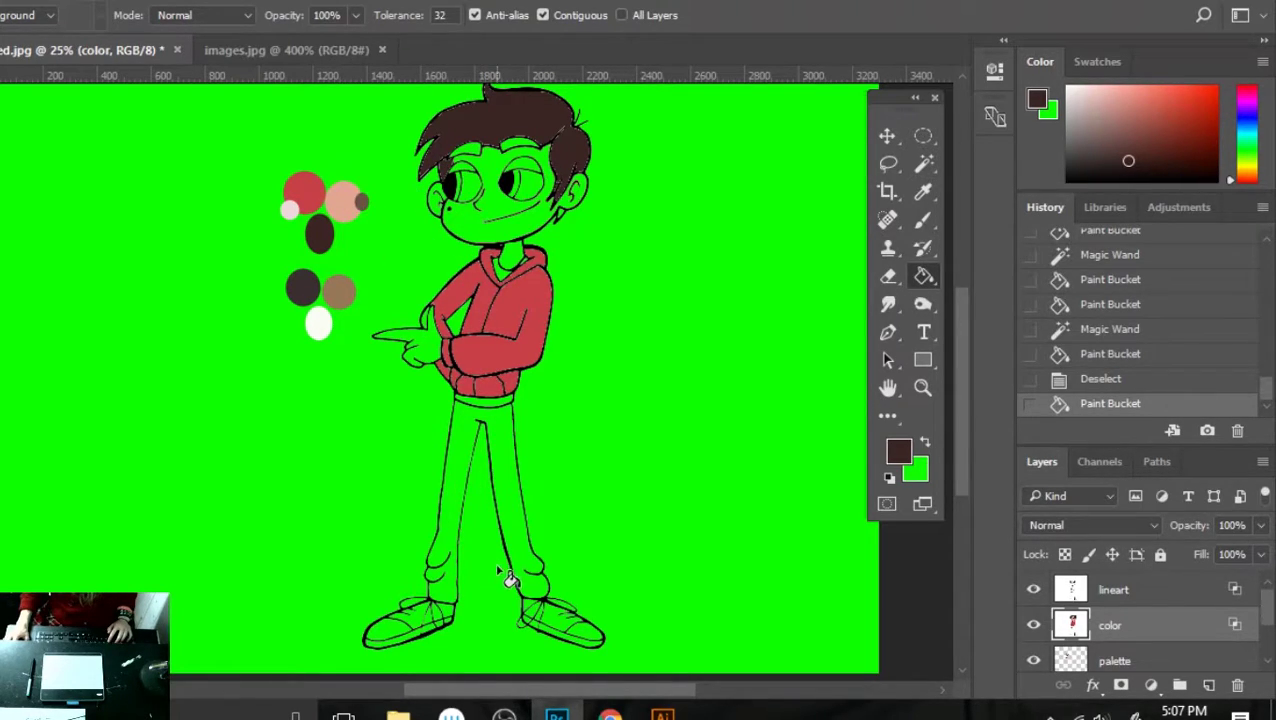
- Sample the dark swatch beside the tan one and fill the pants with it
key("i")
left_click(303, 284)
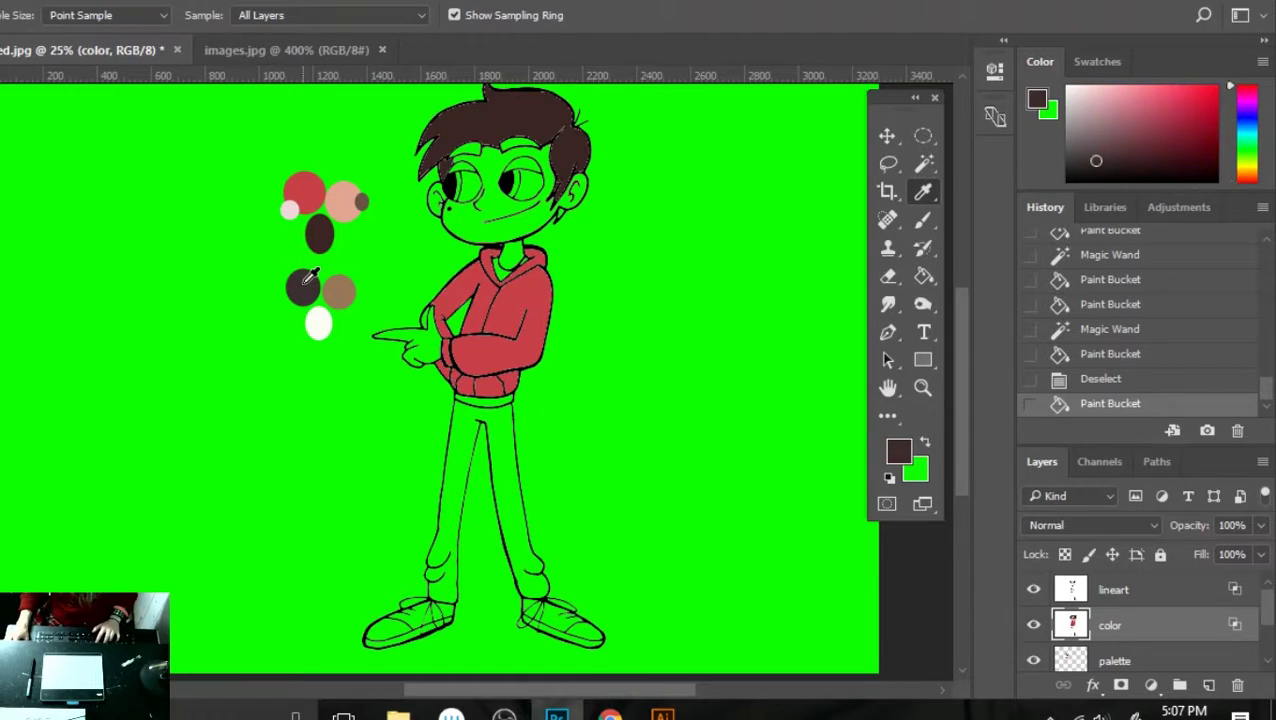
key("g")
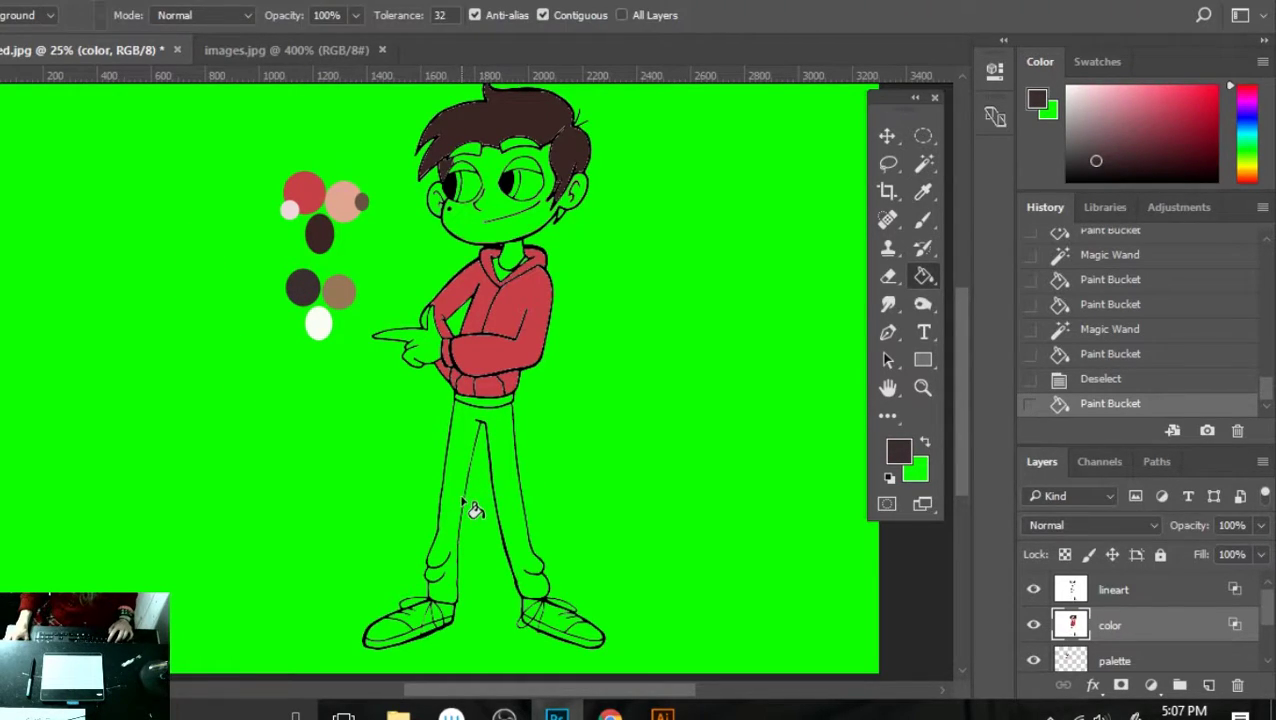
left_click(449, 501)
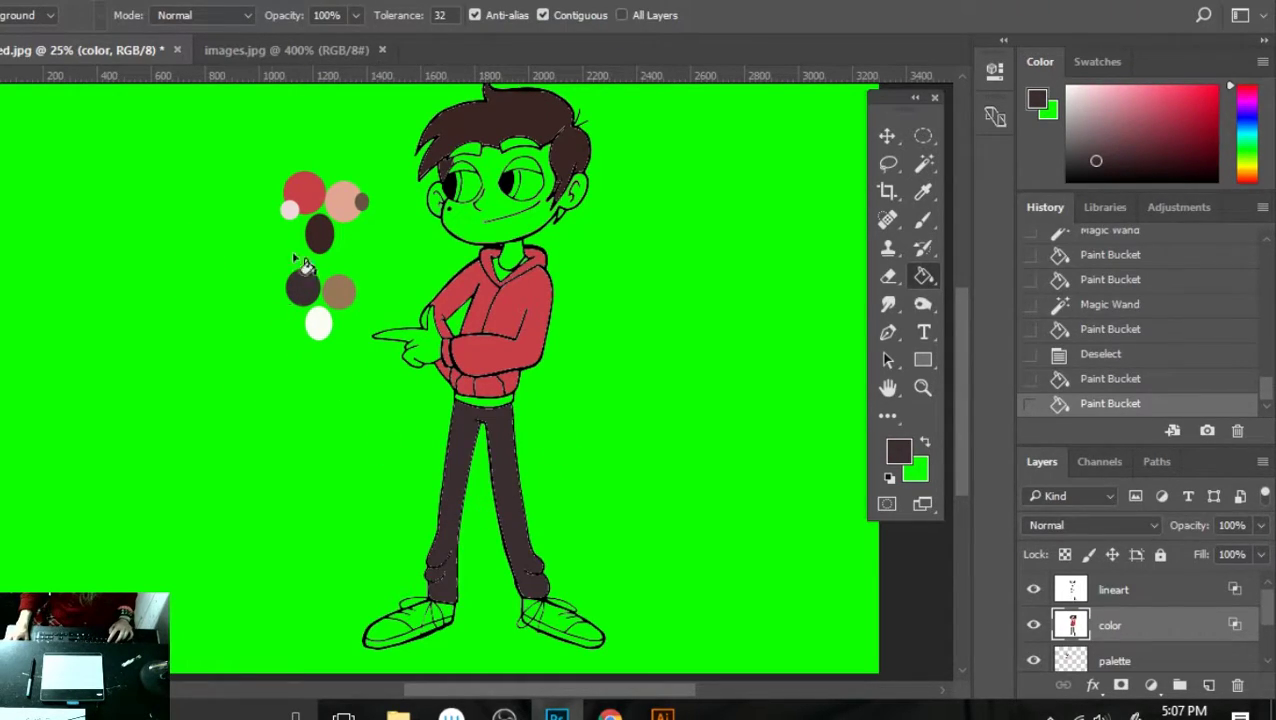
- Fill the hoodie's waistband above the pants with the sampled red swatch, undoing the misplaced fill
key("i")
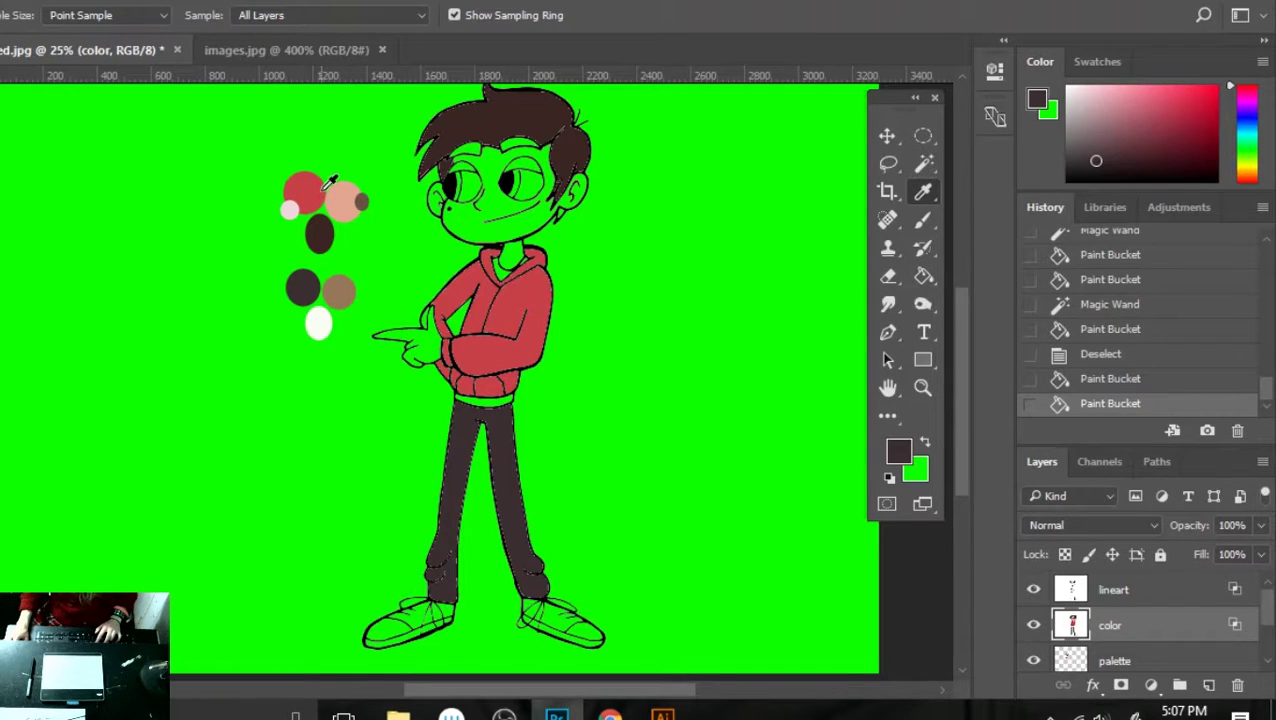
left_click(323, 188)
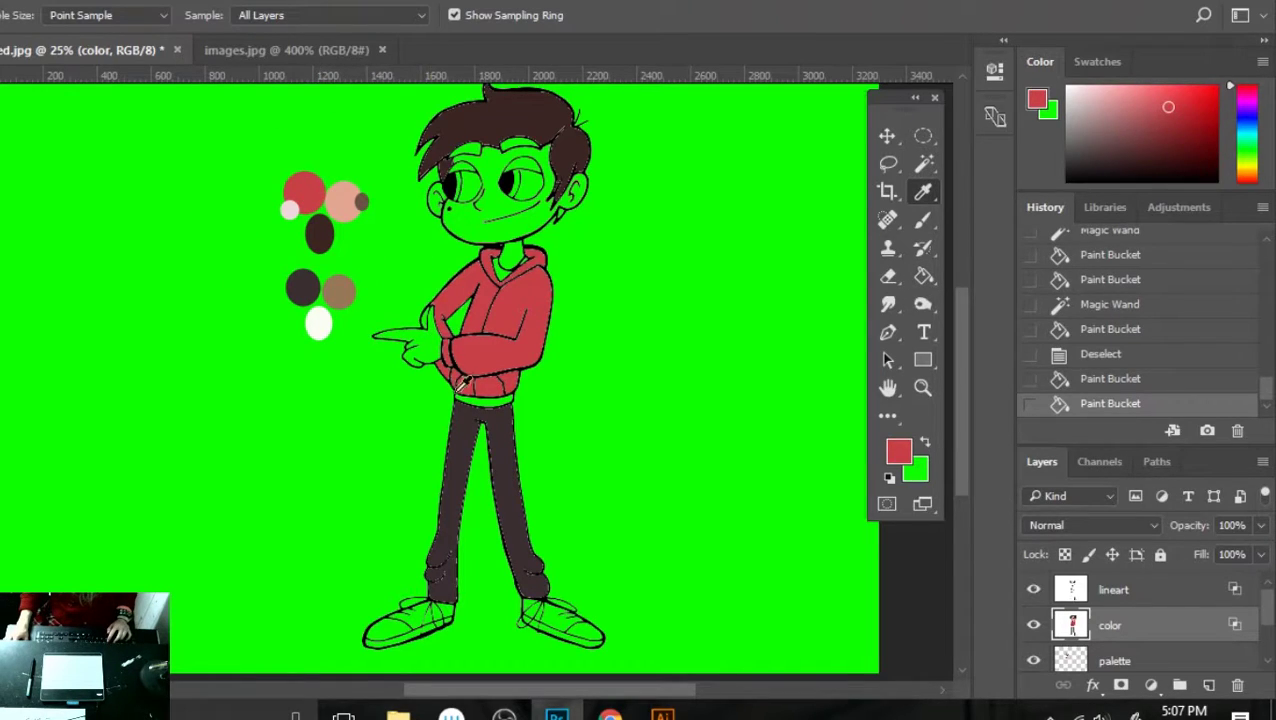
key("g")
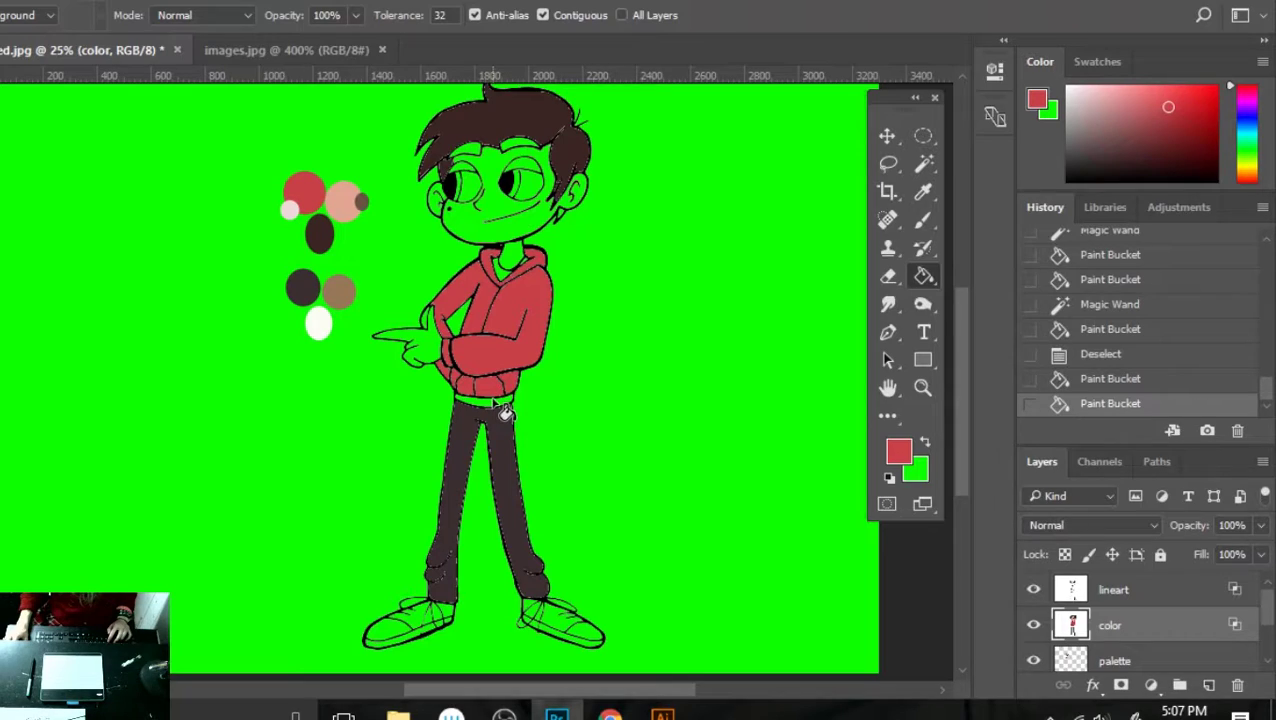
left_click(505, 413)
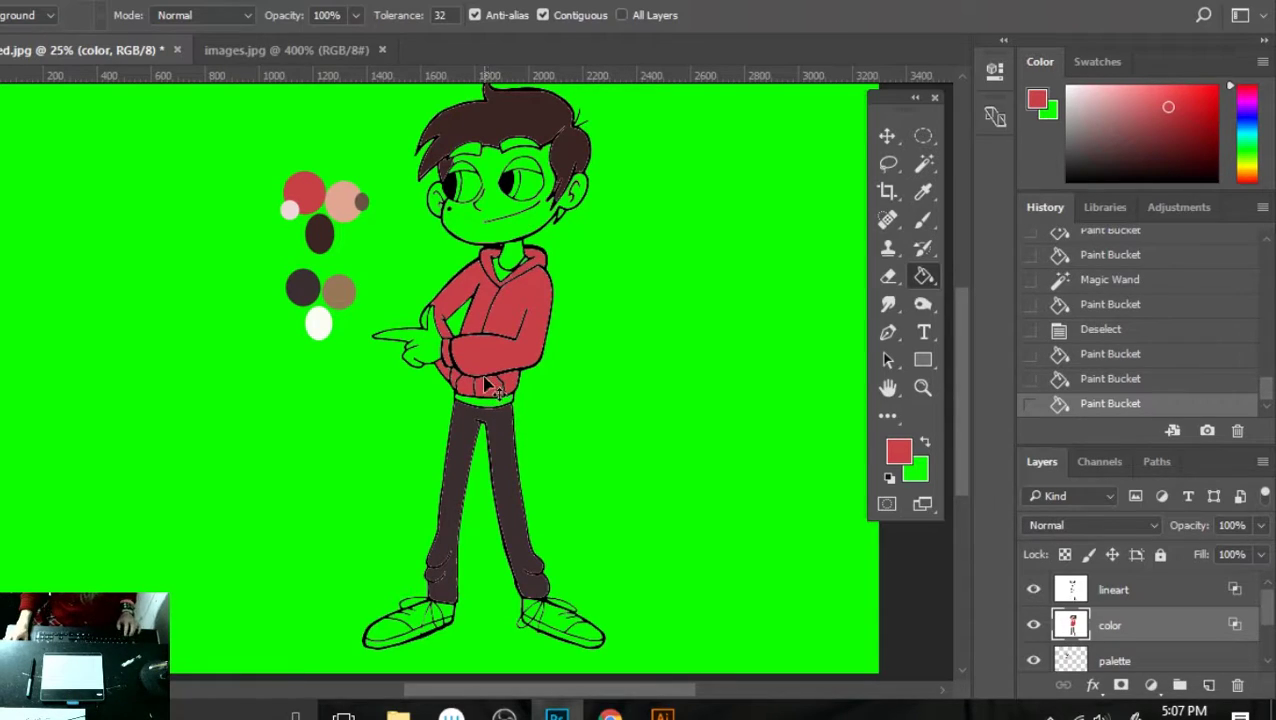
key("ctrl+z")
left_click(485, 405)
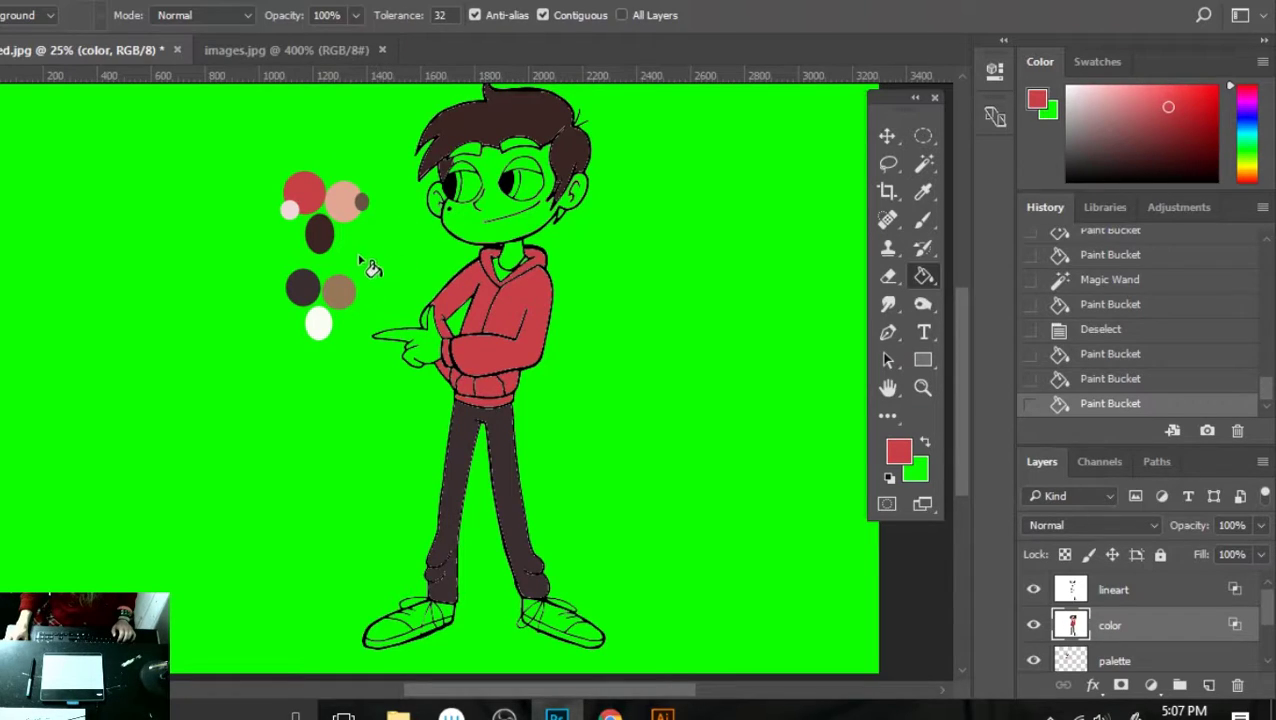
- Sample the pale pink swatch and try to fill the shirt area at the hoodie's neckline
key("i")
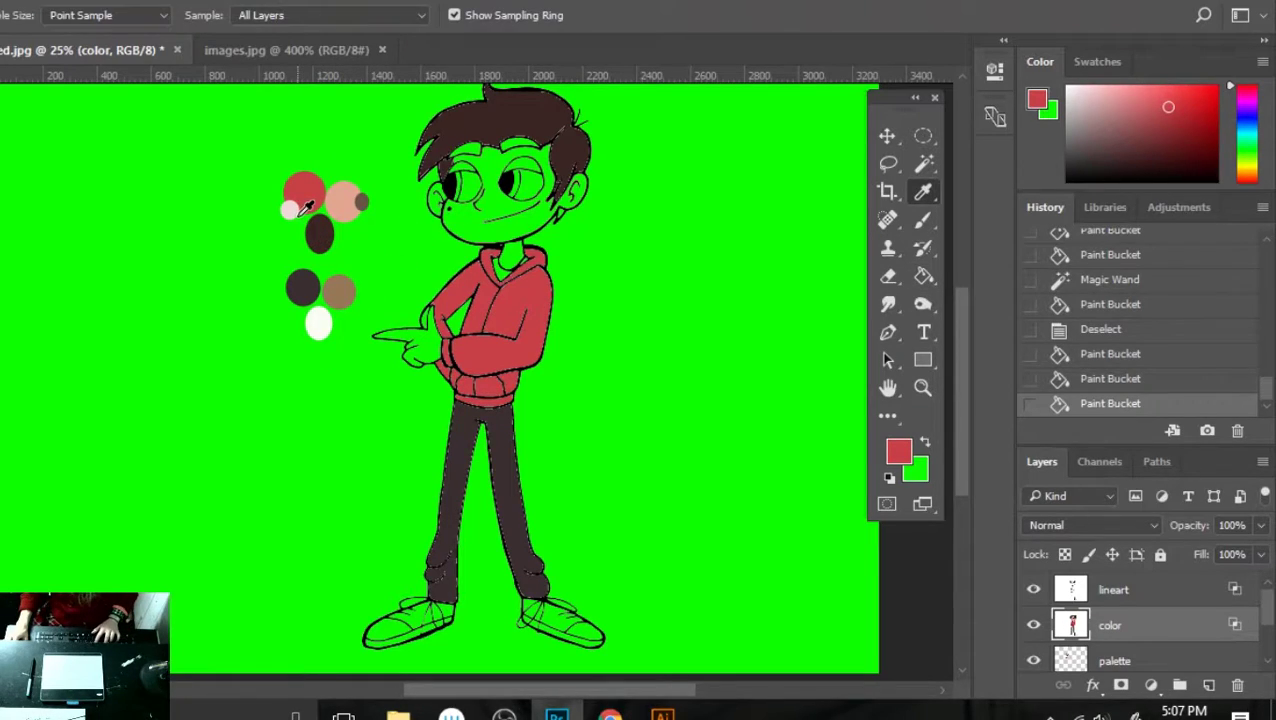
left_click(290, 210)
key("g")
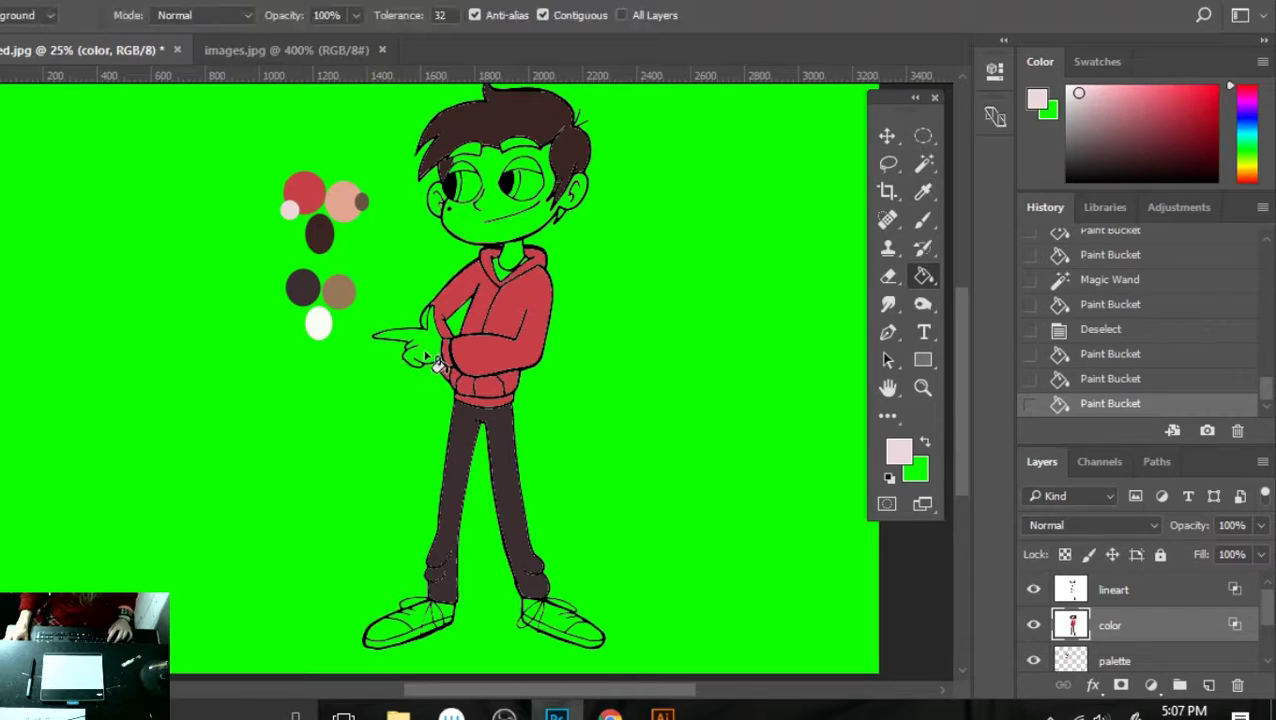
left_click(506, 280)
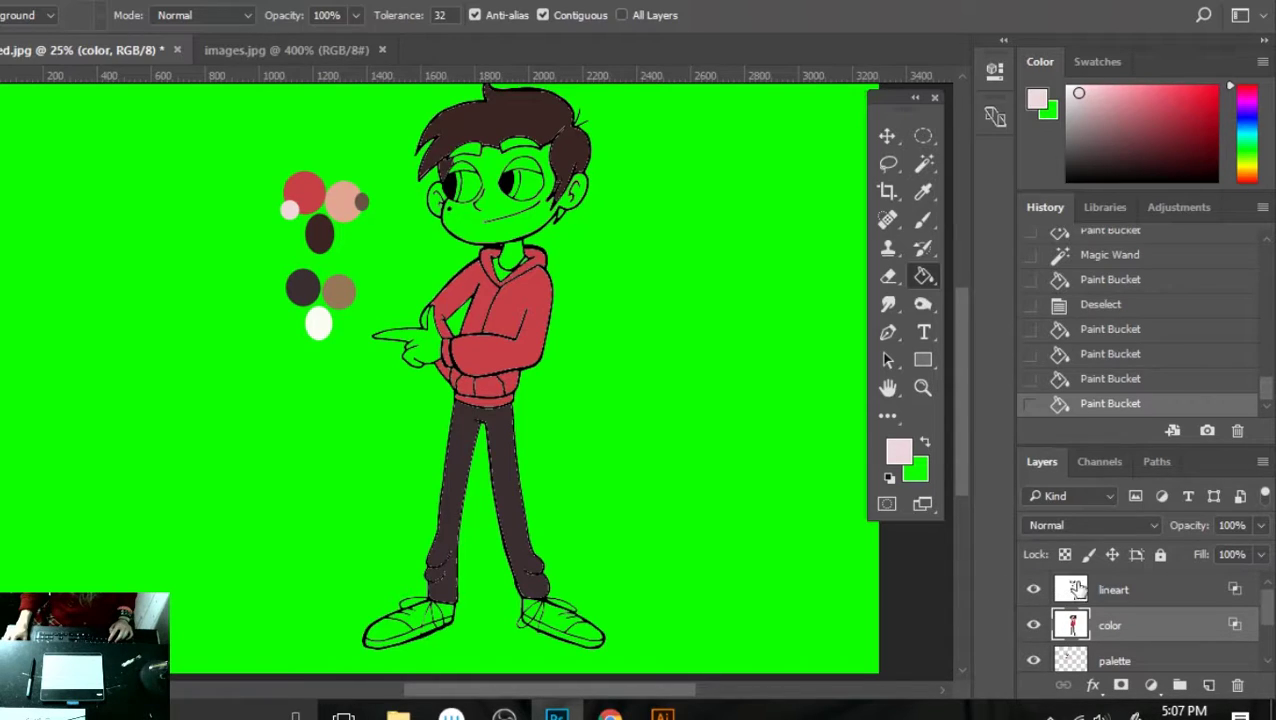
- Select the face area on the lineart layer with the Magic Wand, clear its contents and deselect
left_click(1144, 594)
key("w")
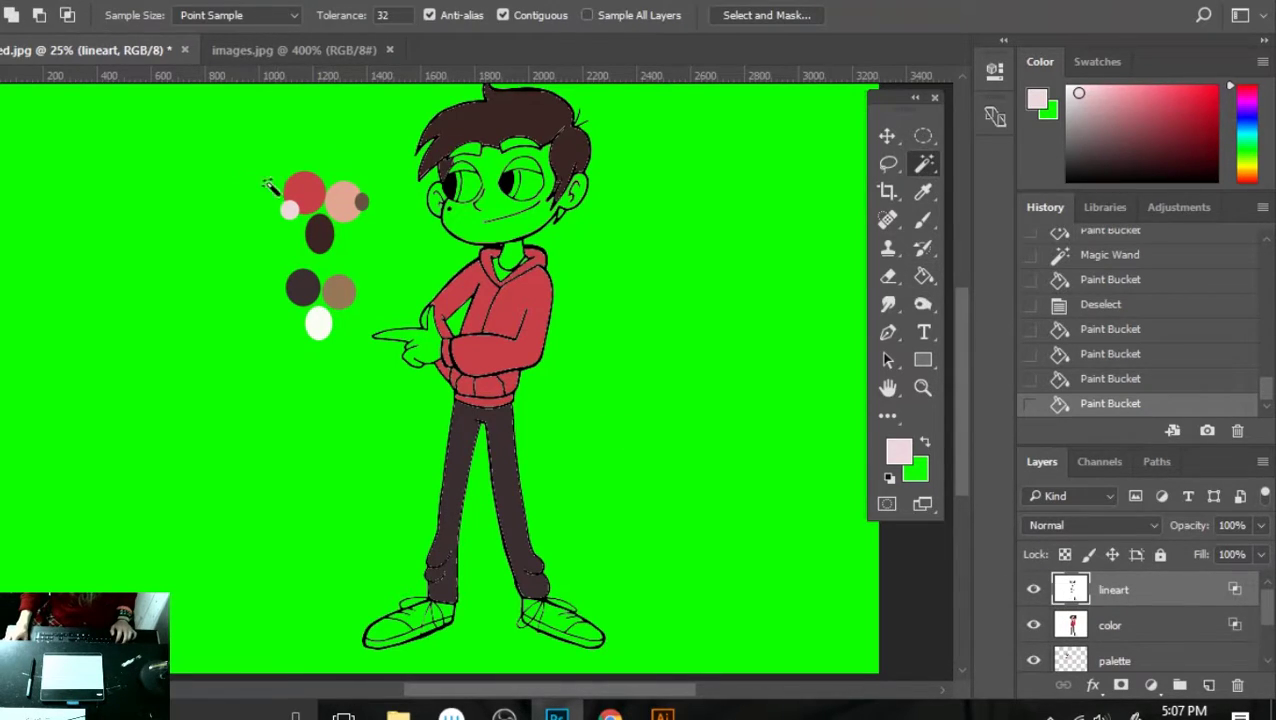
left_click(478, 234)
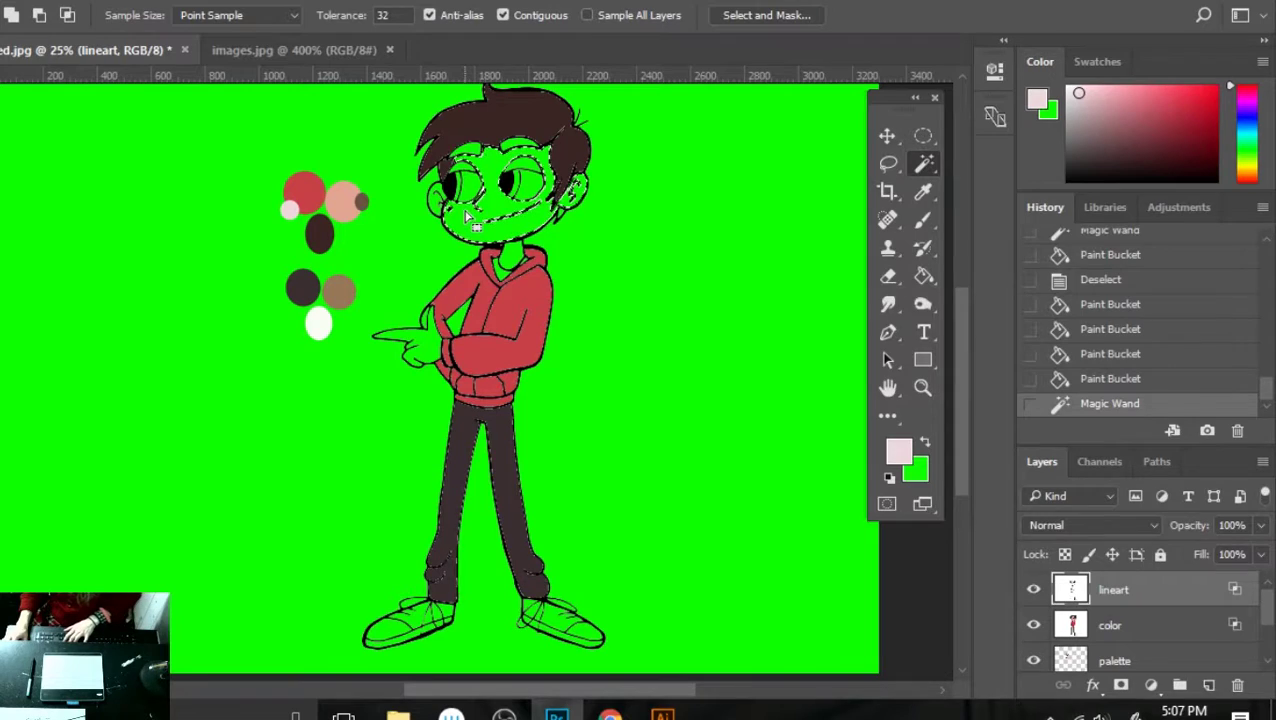
key("Delete")
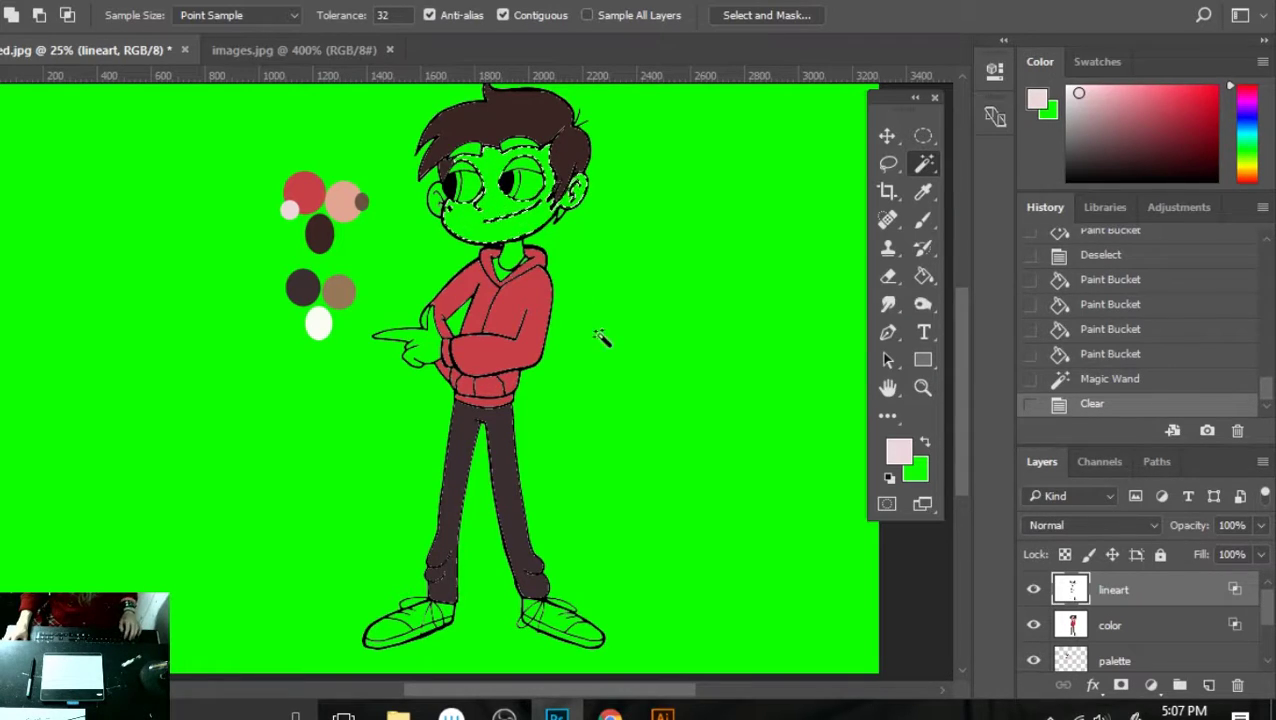
key("ctrl+d")
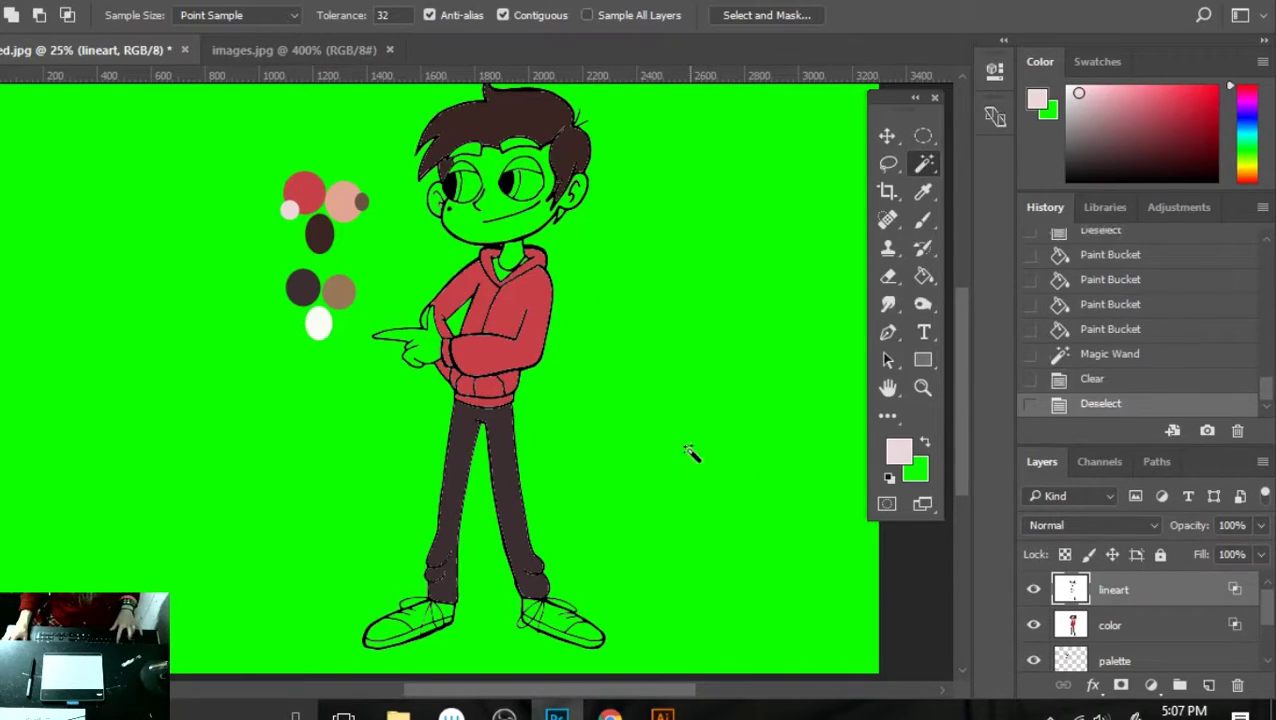
- Resample the skin-tone swatch and try again to fill the face on the color layer
left_click(1140, 624)
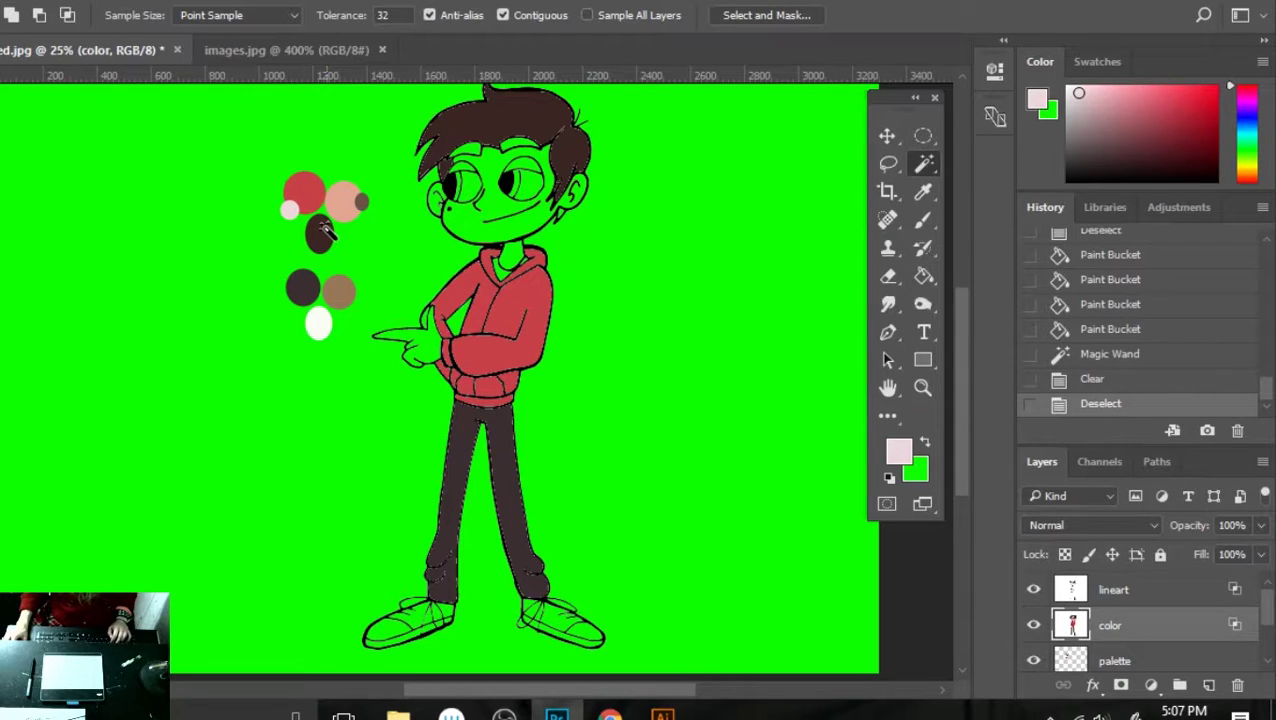
key("i")
left_click(340, 200)
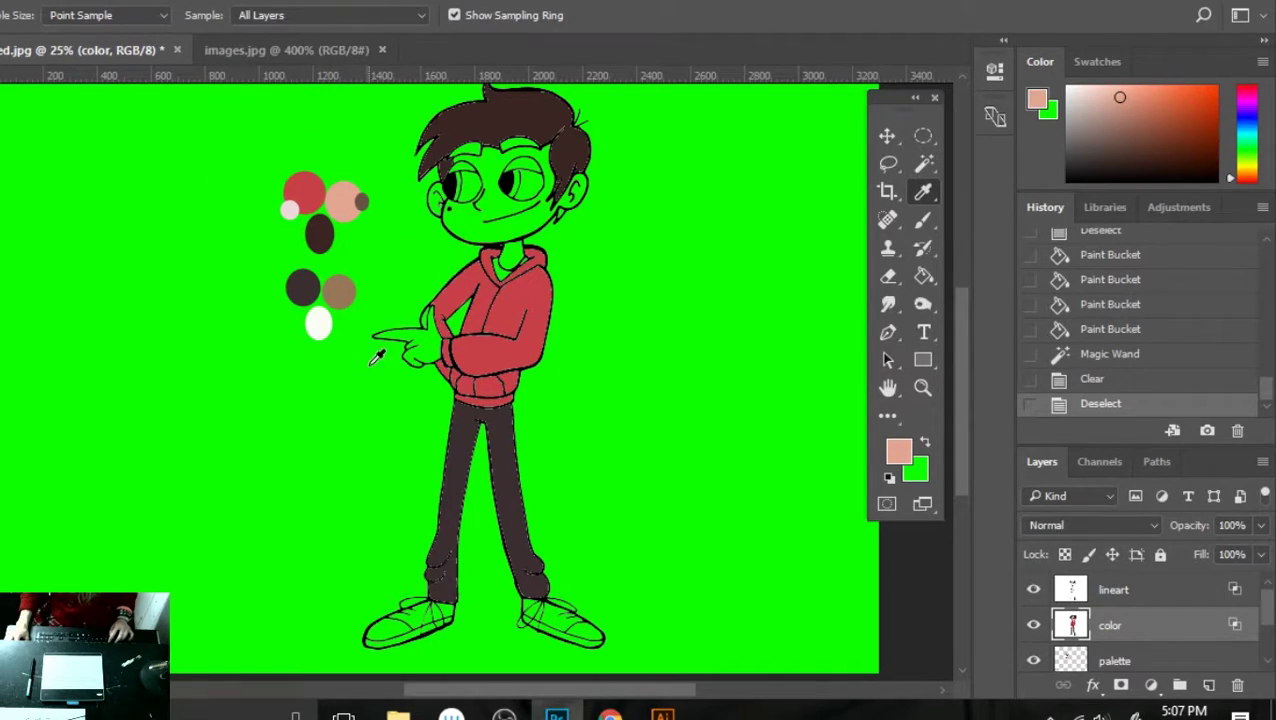
key("g")
left_click(472, 230)
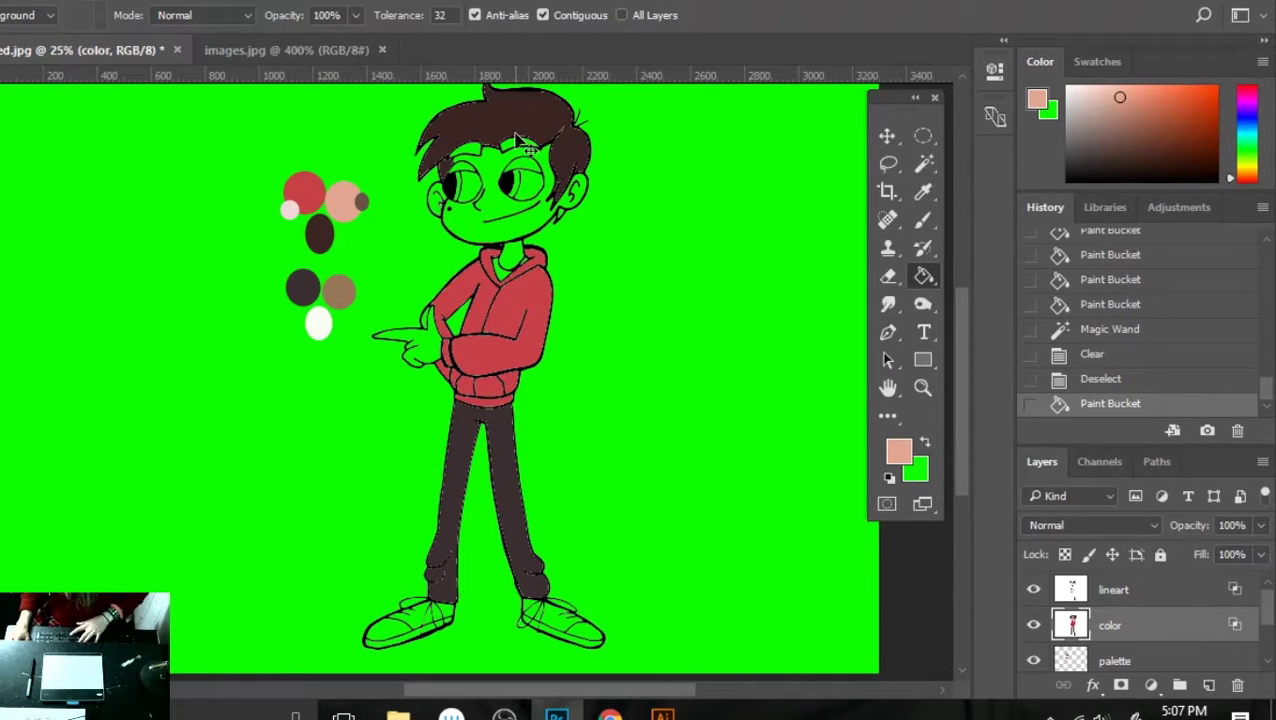
key("ctrl+plus")
key("ctrl+plus")
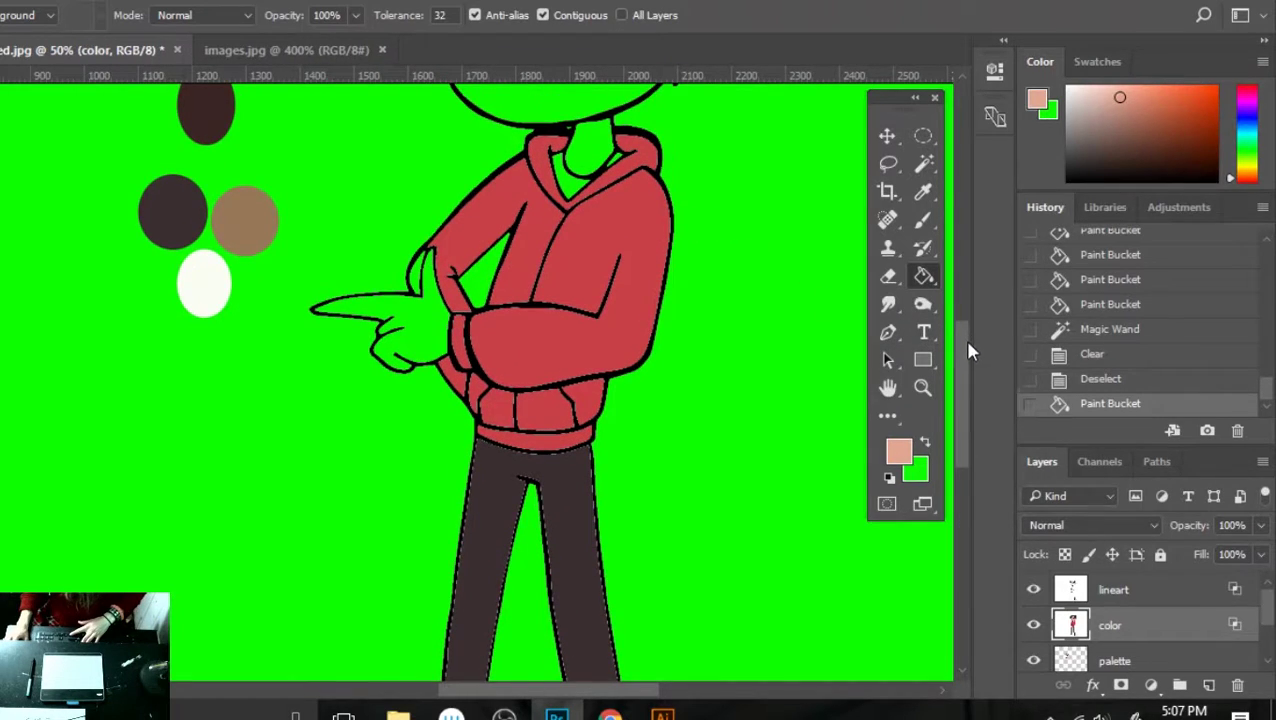
left_click_drag(962, 344, 959, 263)
left_click(572, 375)
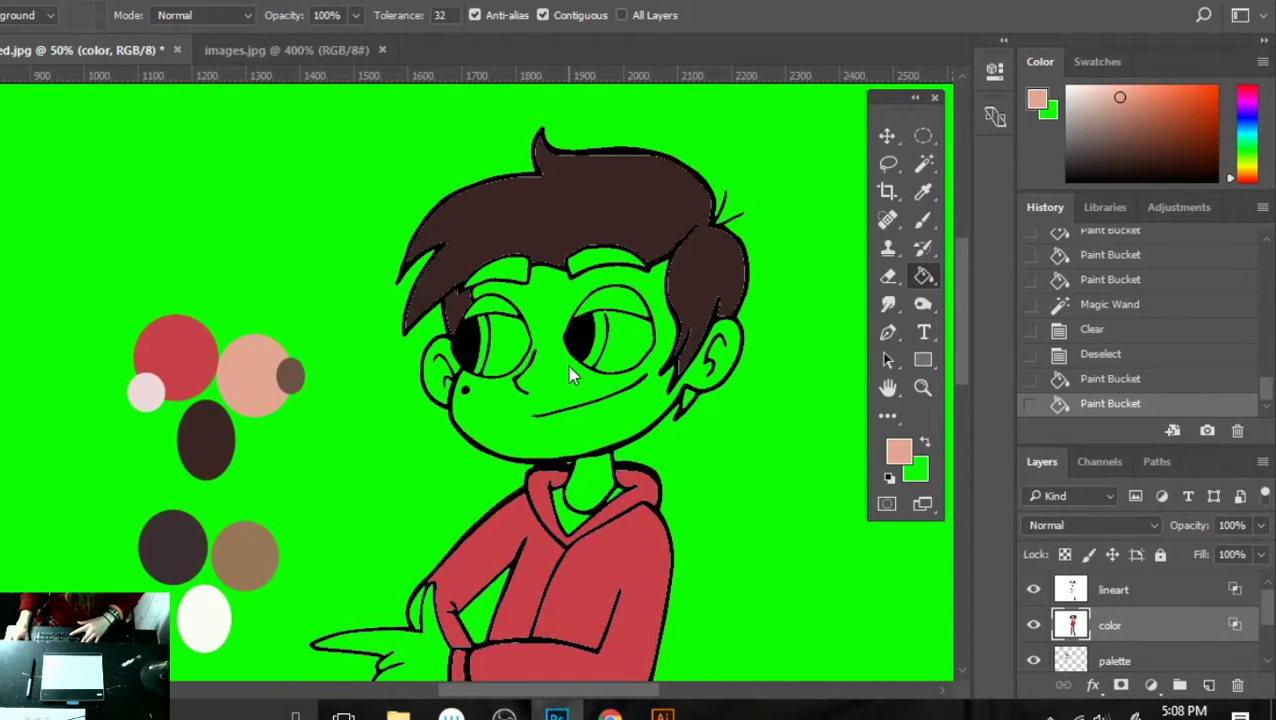
- Hide the lineart layer and bring the lower layers of the stack into view
left_click(1076, 594)
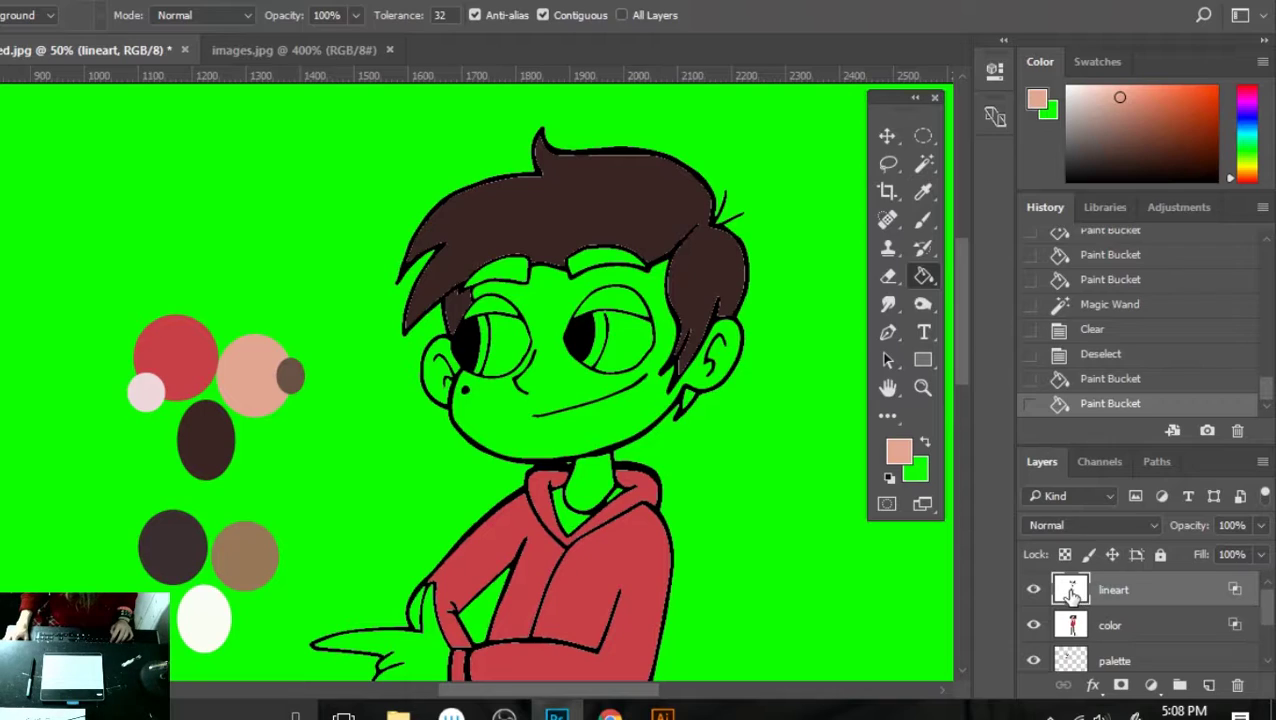
left_click(1031, 592)
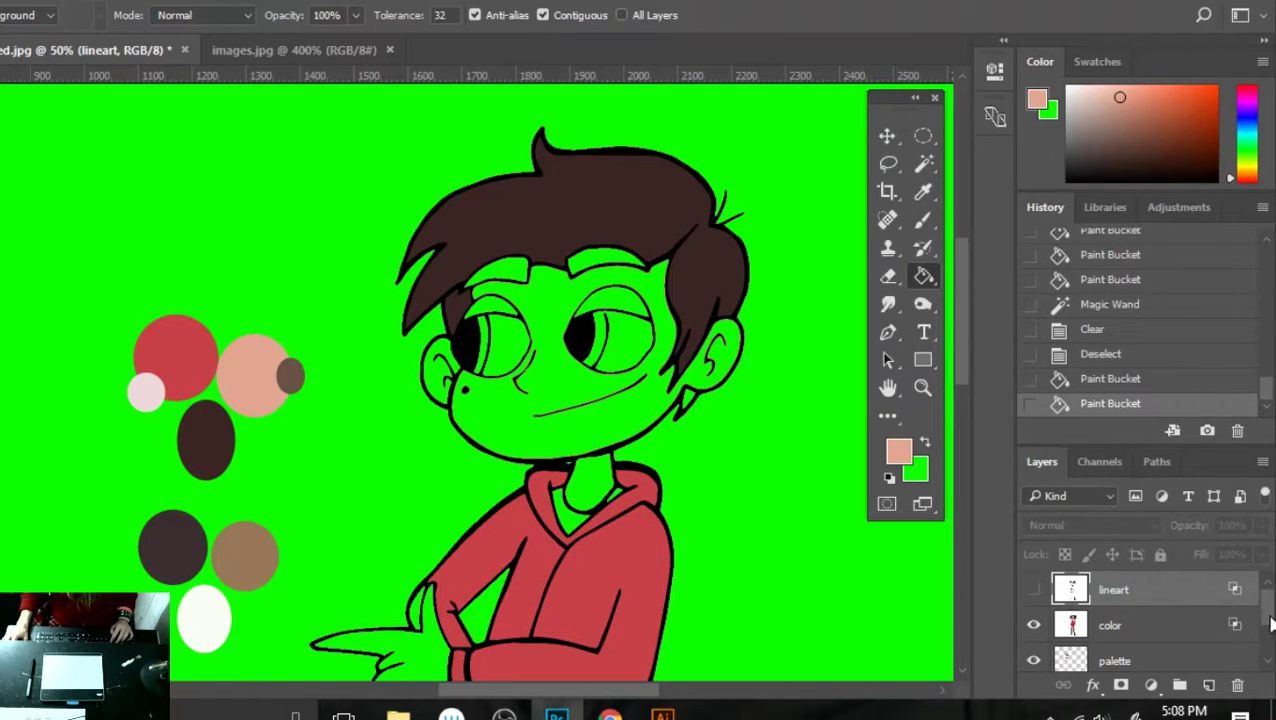
left_click_drag(1268, 612, 1268, 648)
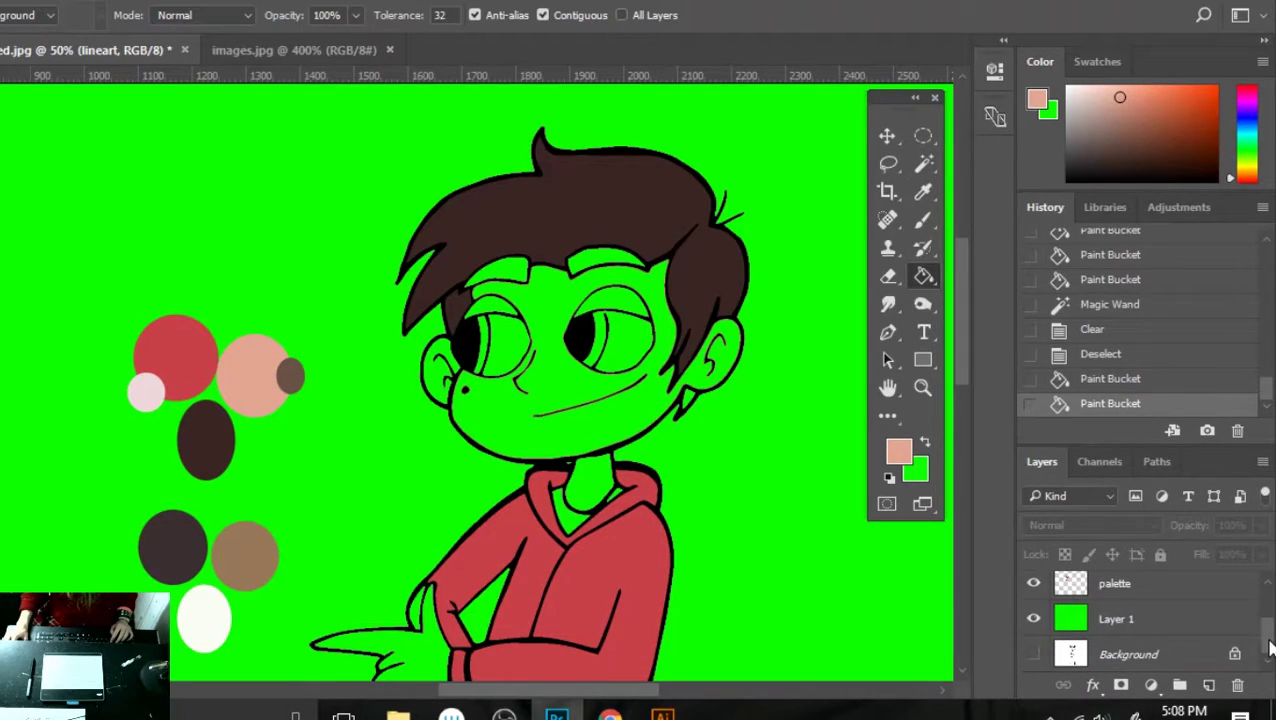
- Hide the green Layer 1, compare the lineart and color layers, and make the color layer active with lineart hidden
left_click(1033, 620)
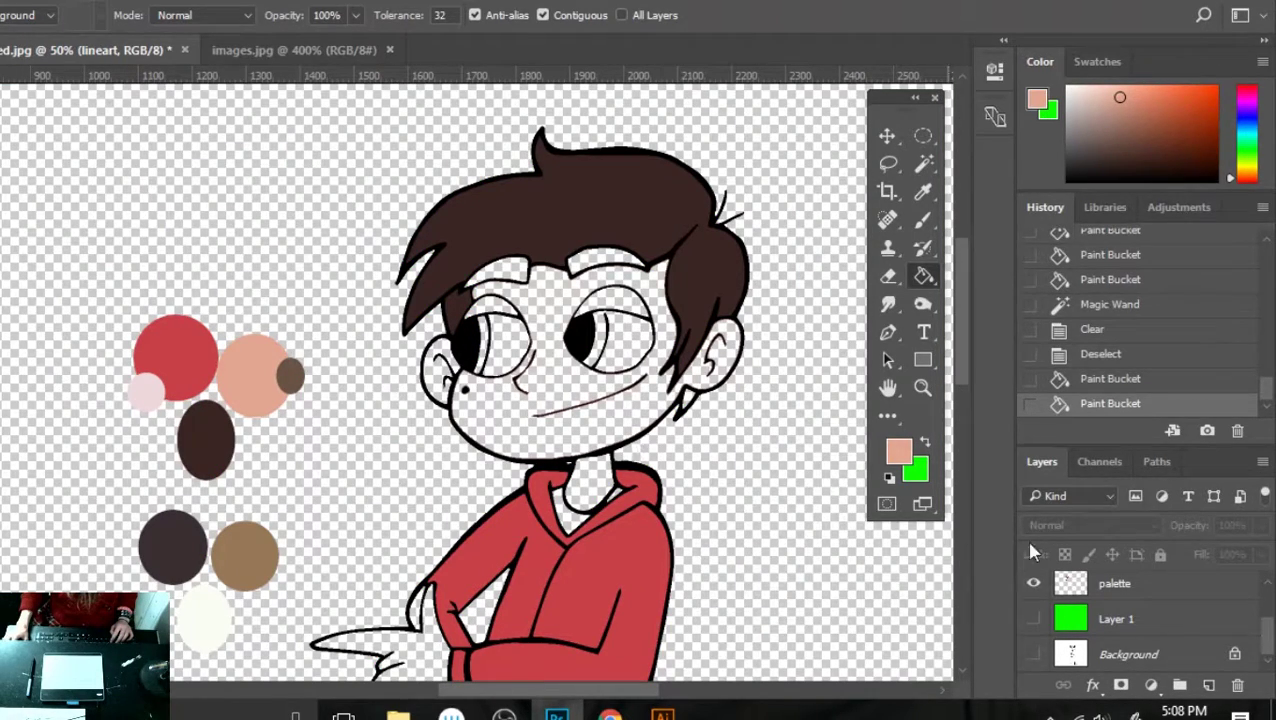
left_click(1145, 592)
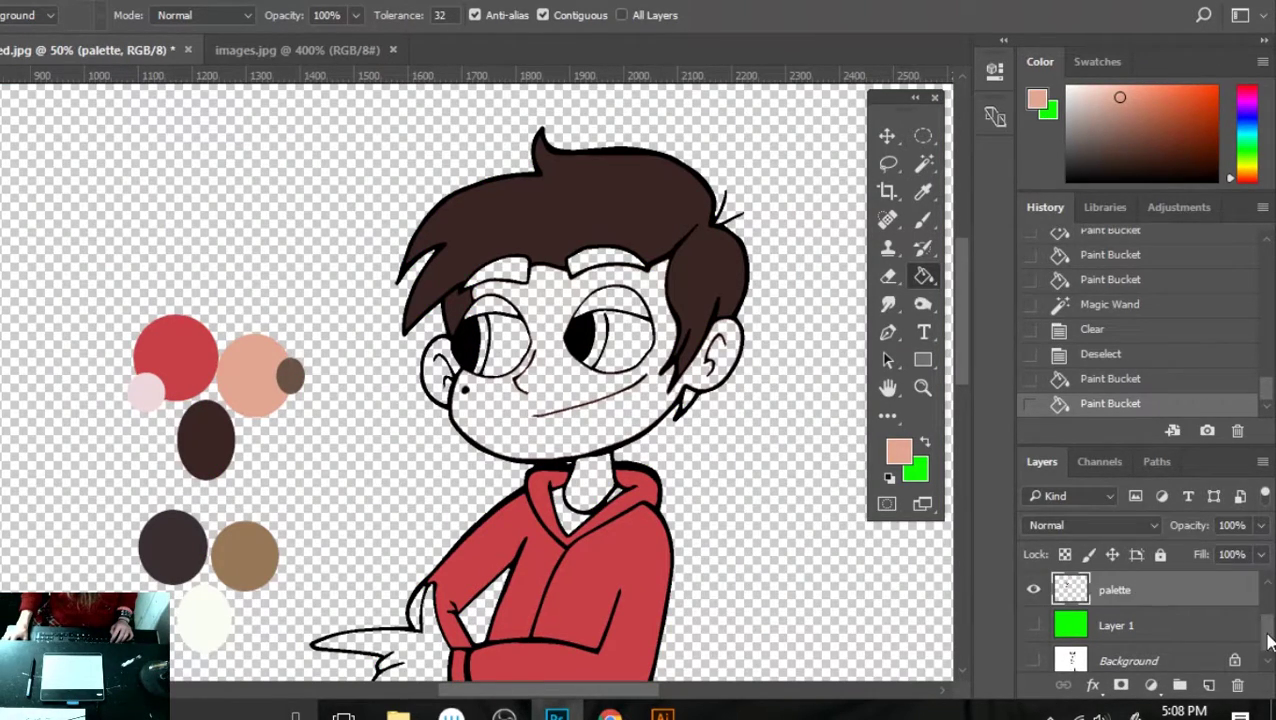
left_click_drag(1268, 640, 1267, 610)
left_click(1034, 625)
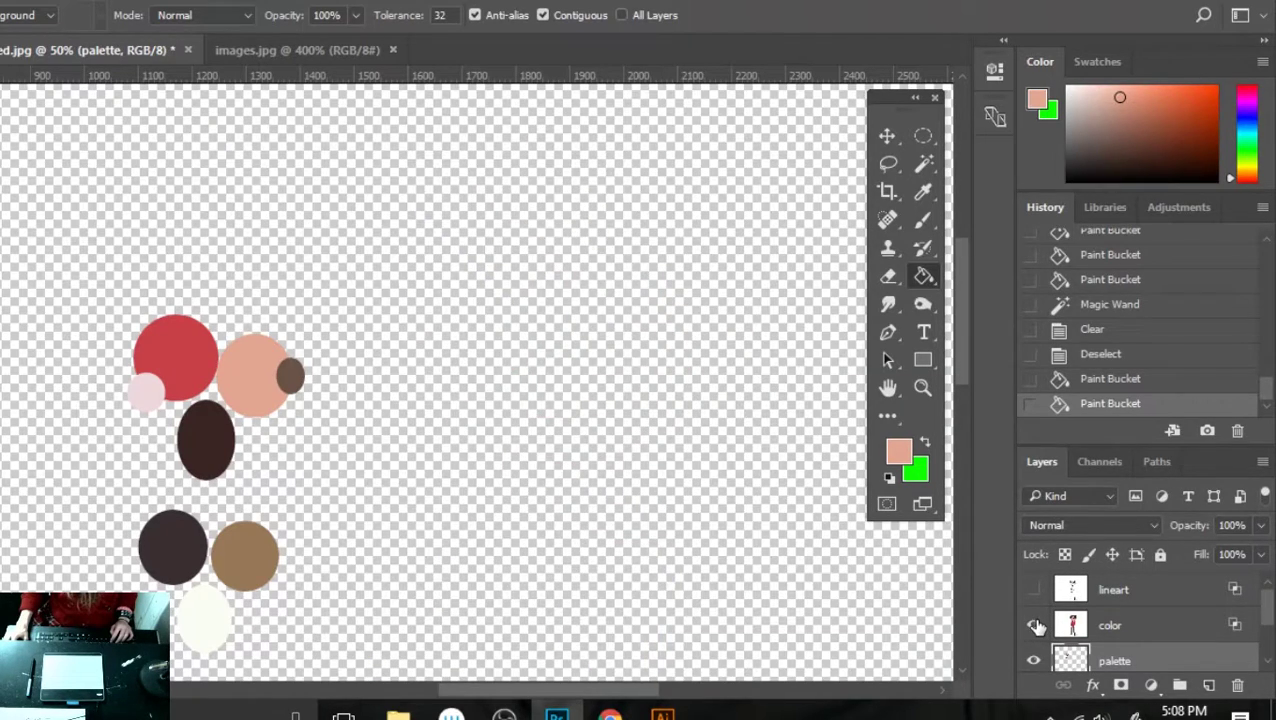
left_click(1034, 625)
left_click(1035, 592)
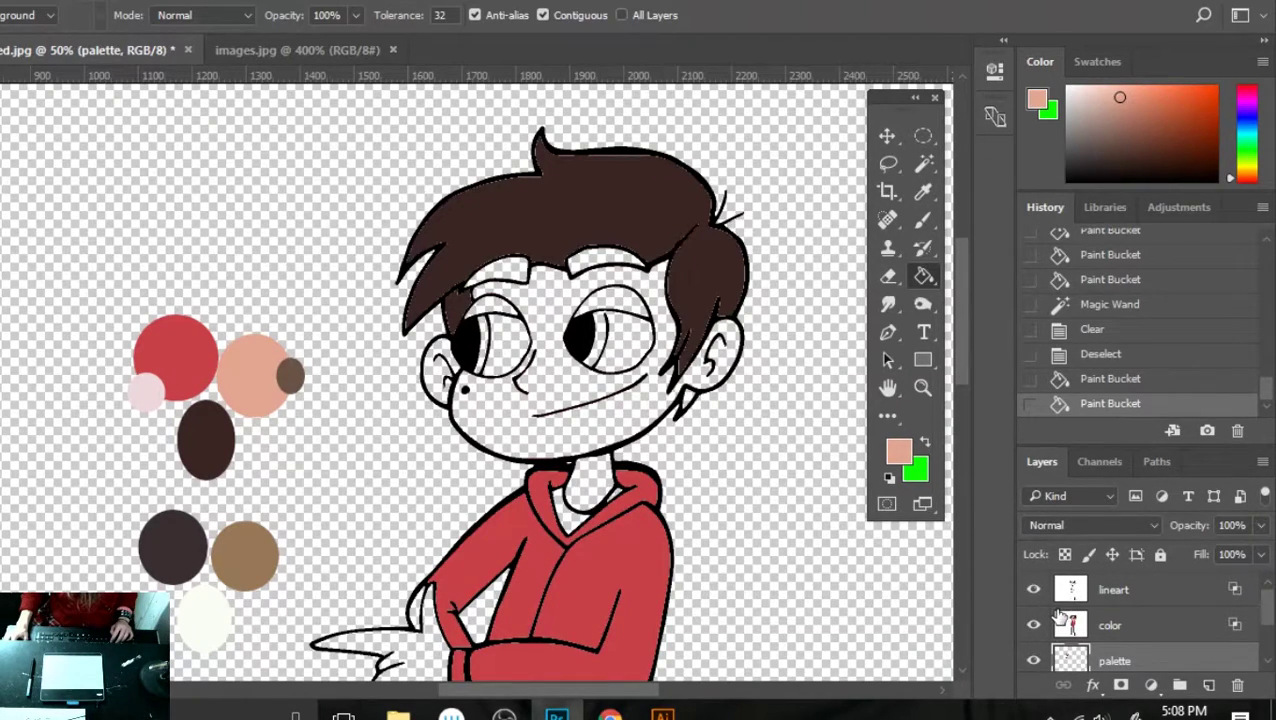
left_click(1035, 592)
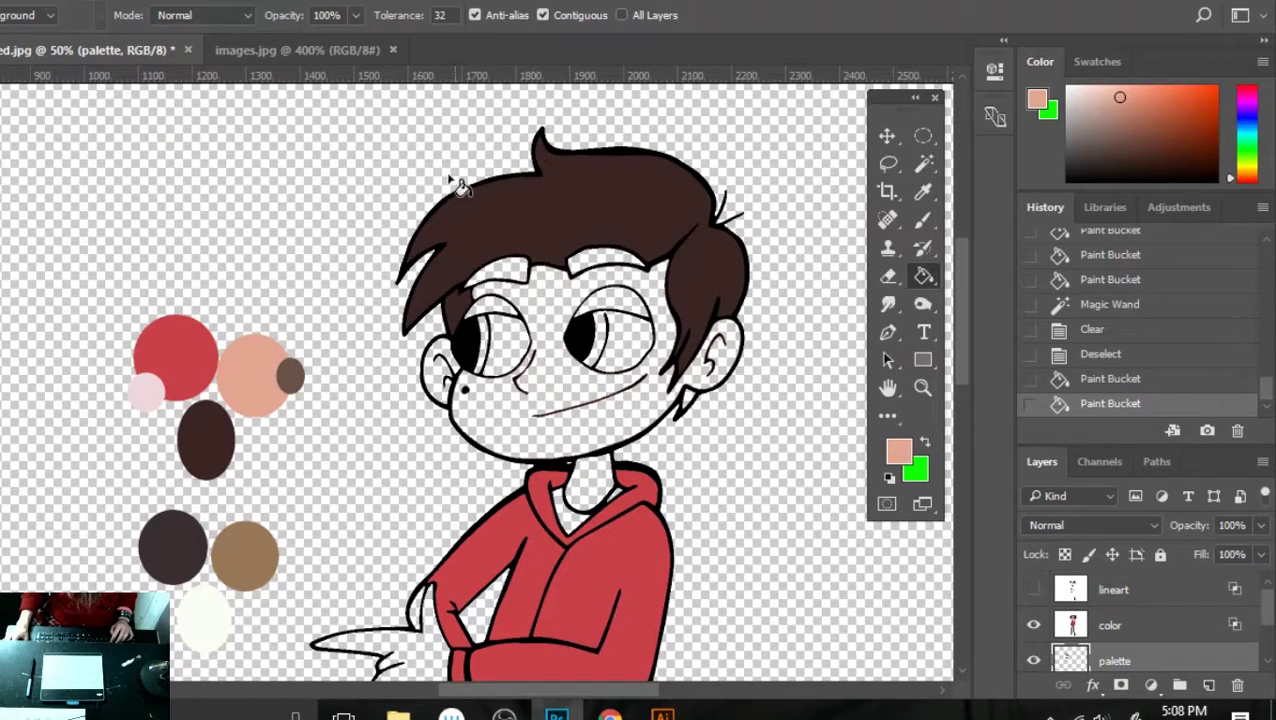
left_click(1120, 633)
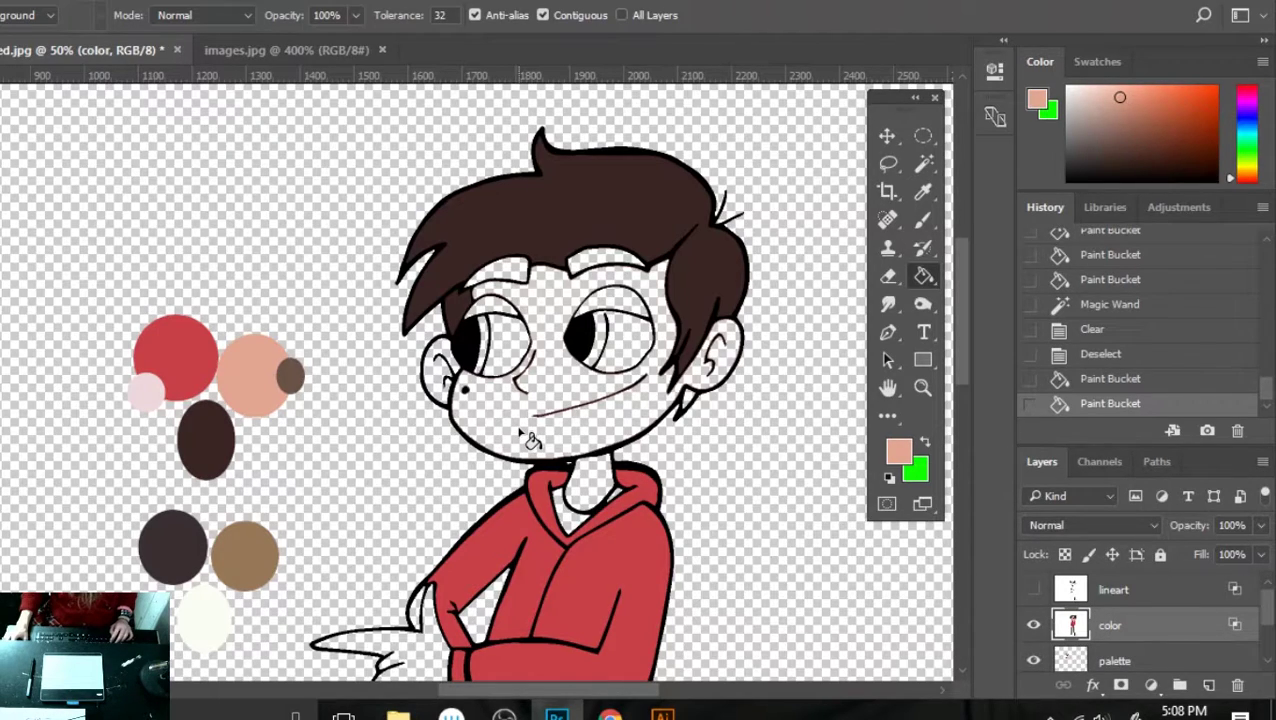
- Try to fill the character's face on the color layer with the skin tone sampled from the palette
key("i")
left_click(255, 343)
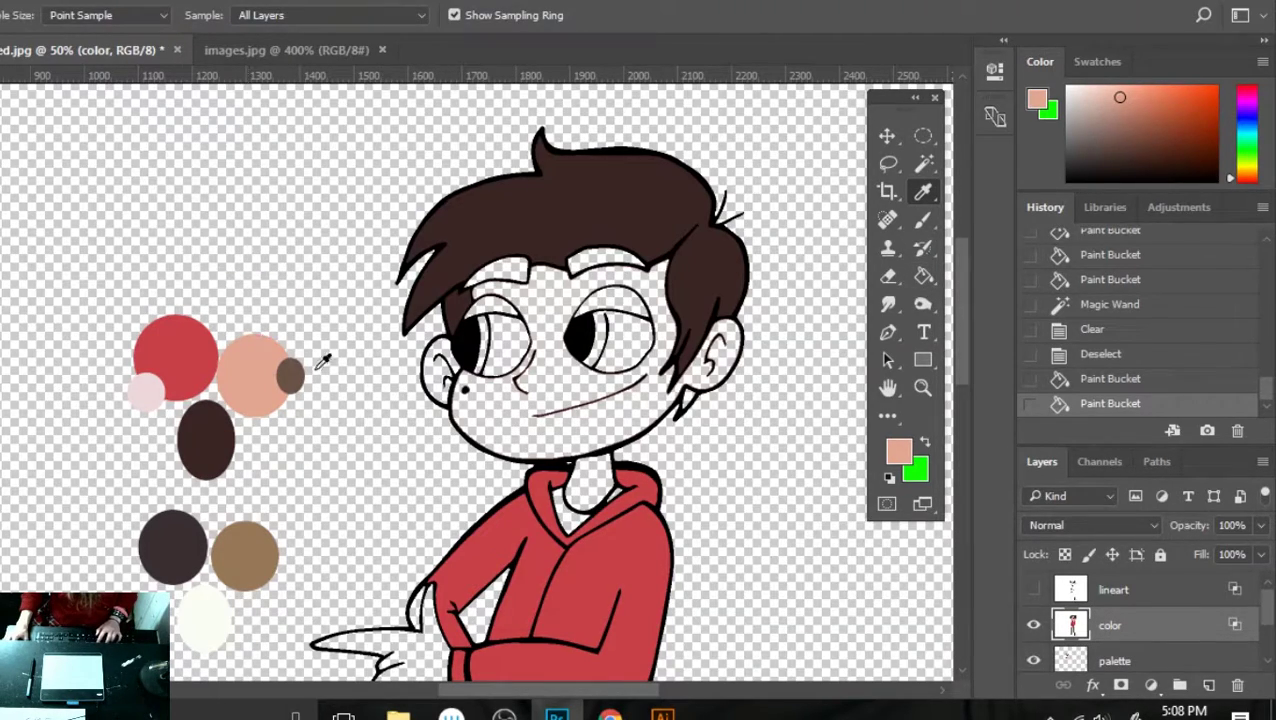
key("g")
left_click(503, 447)
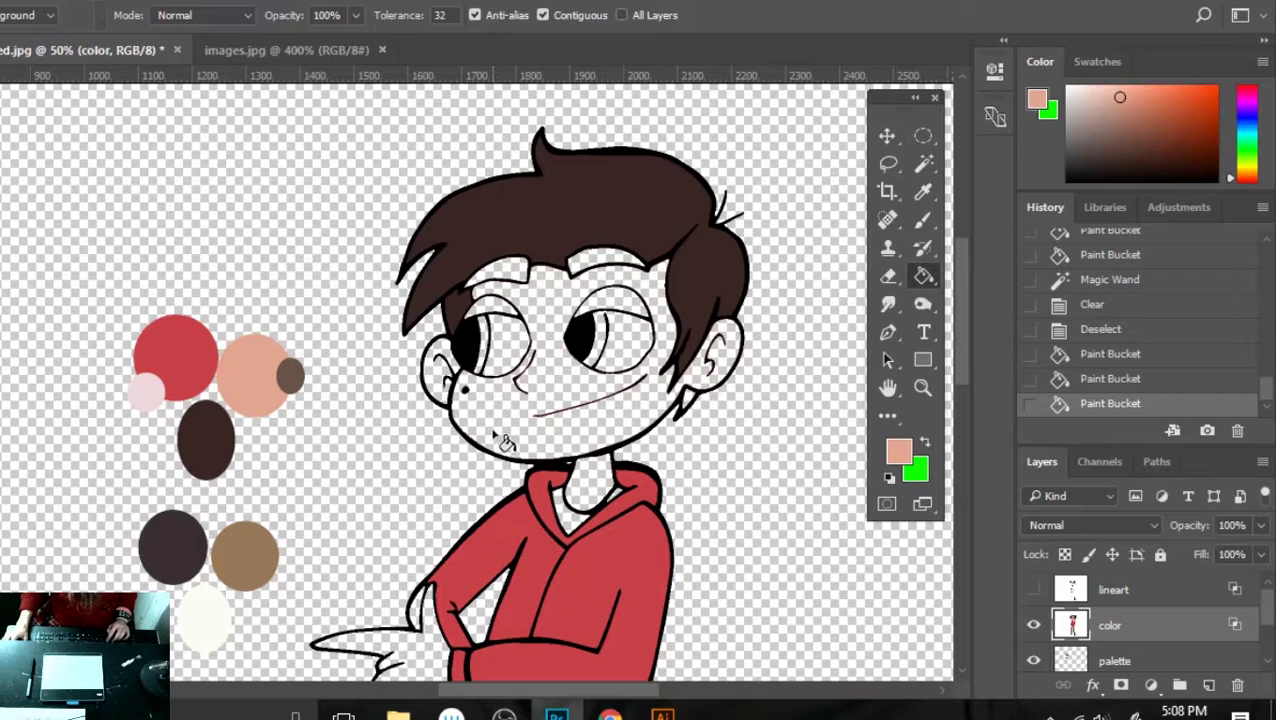
key("ctrl+z")
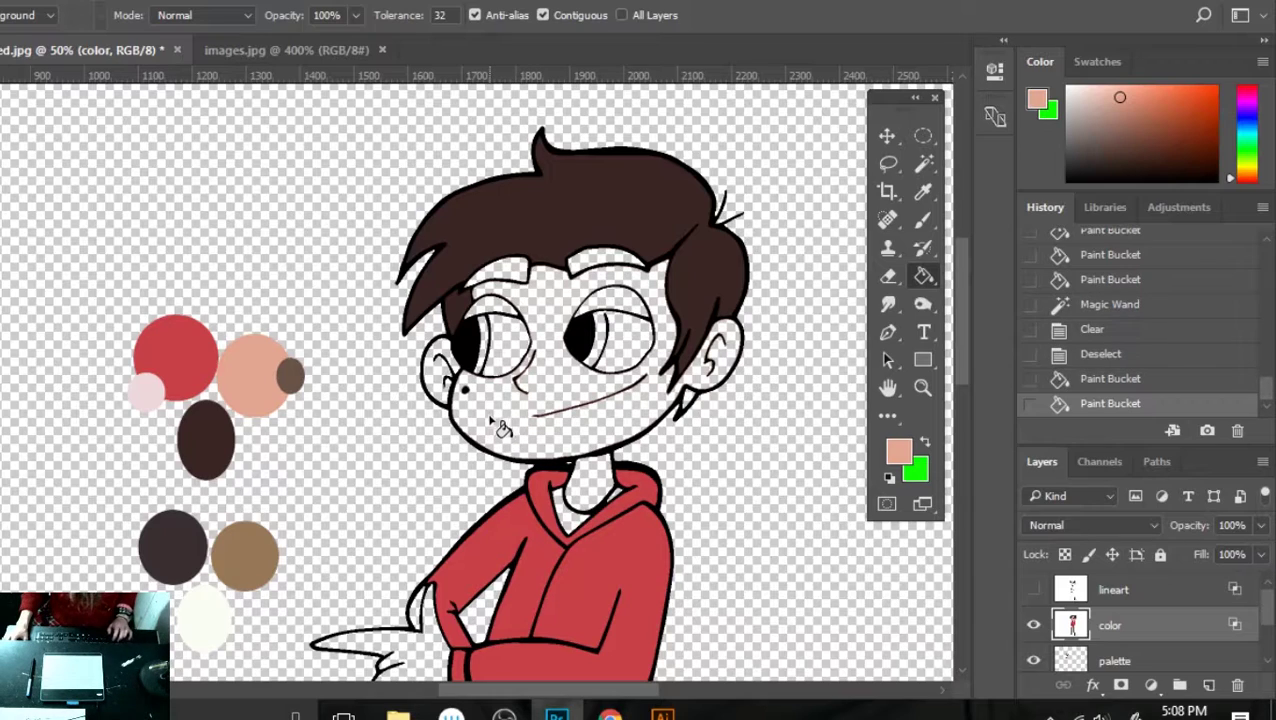
- Try to fill the face by selecting it with the Magic Wand, inverting the selection and applying the skin tone
key("w")
left_click(495, 426)
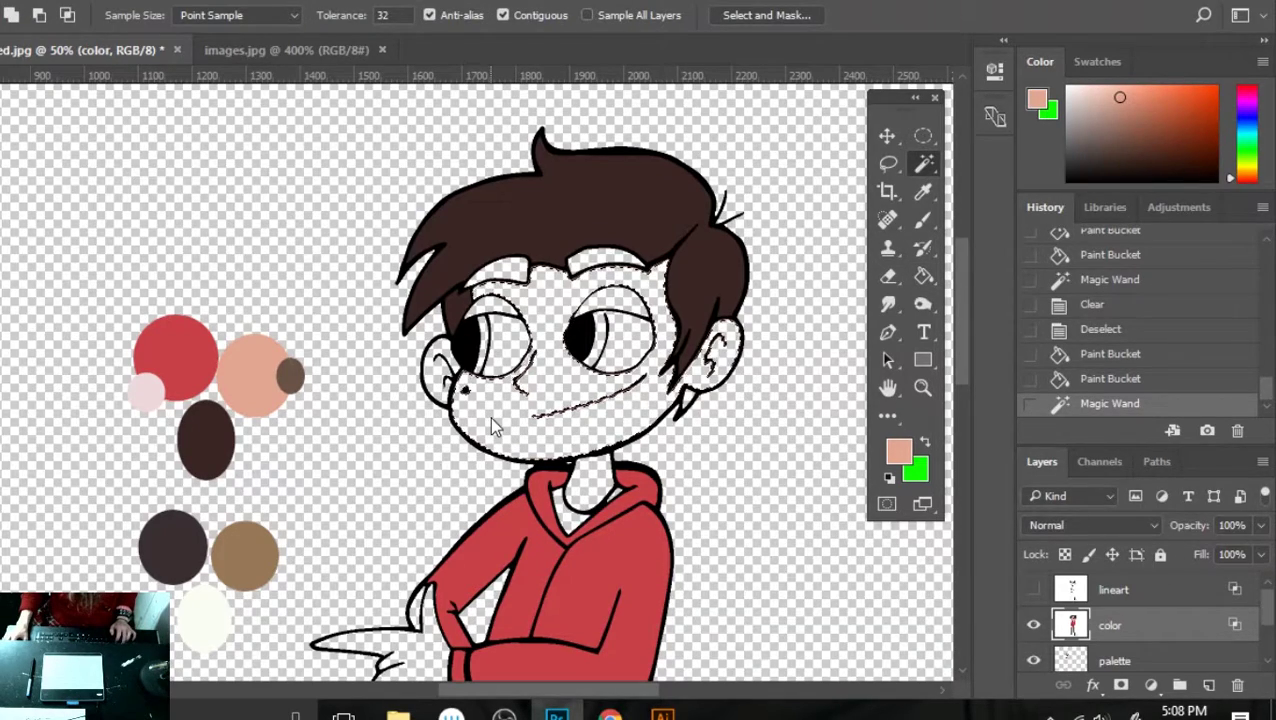
key("m")
right_click(545, 431)
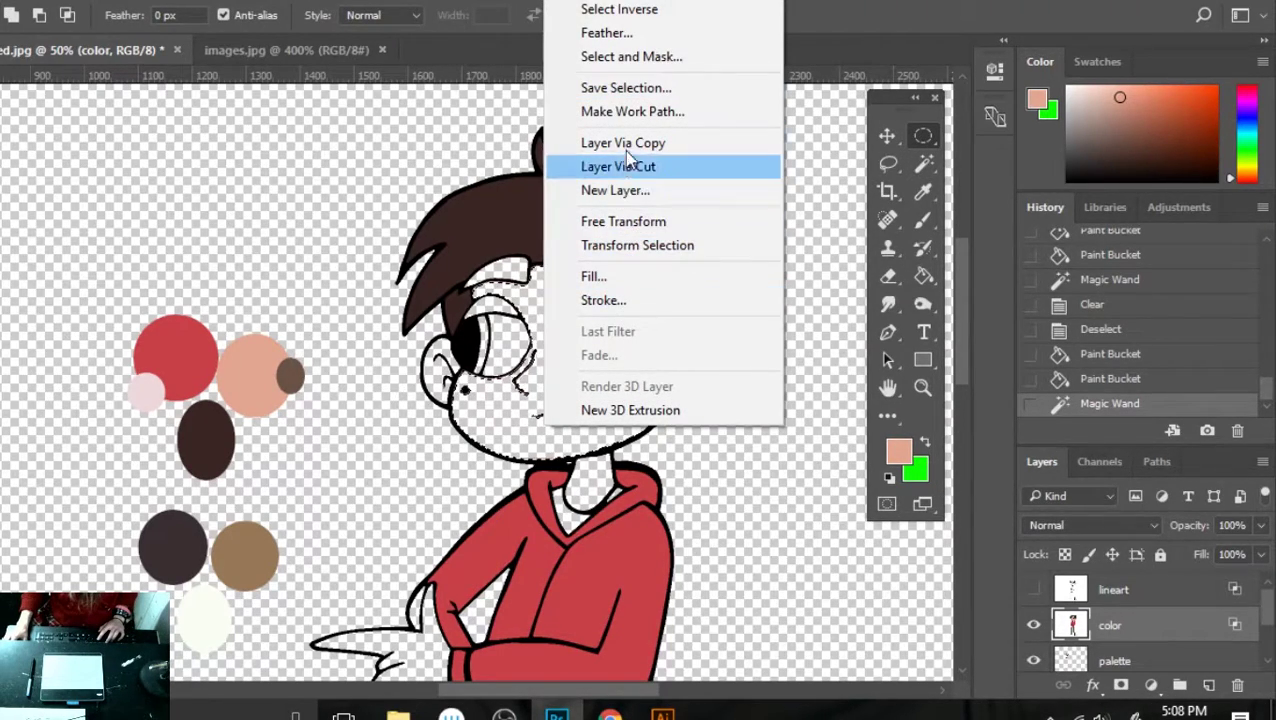
left_click(640, 10)
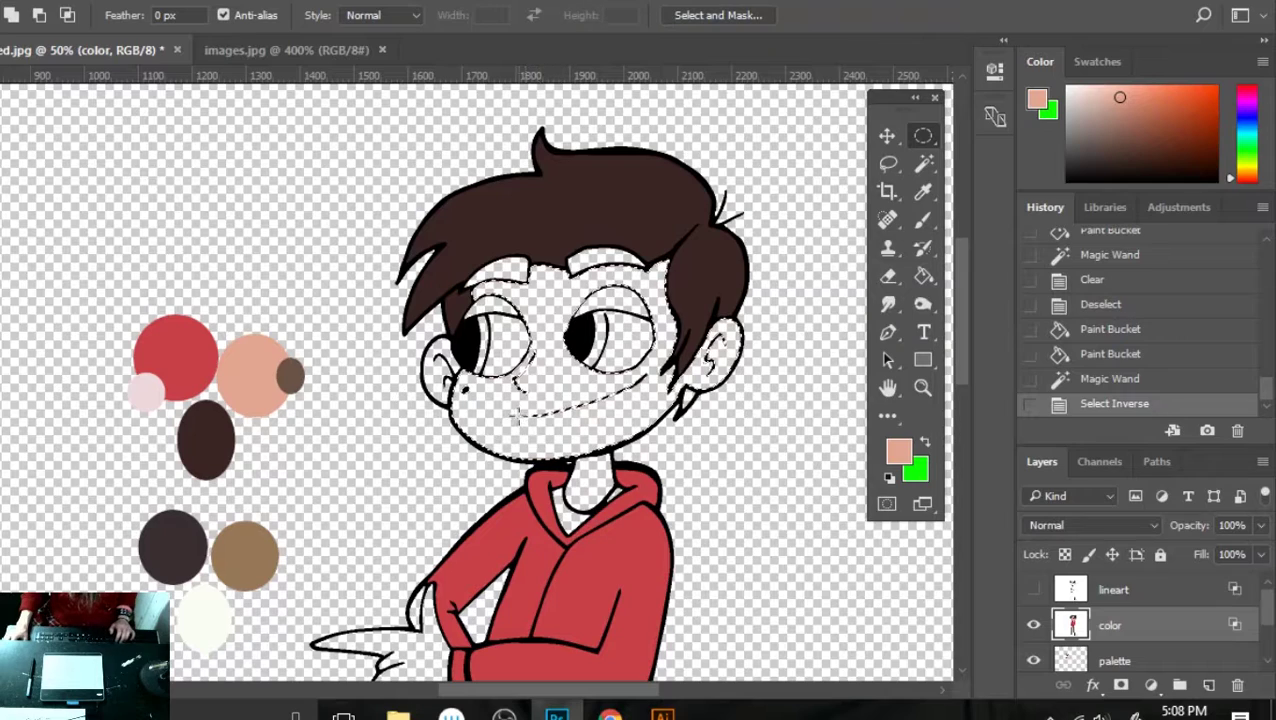
key("g")
left_click(507, 423)
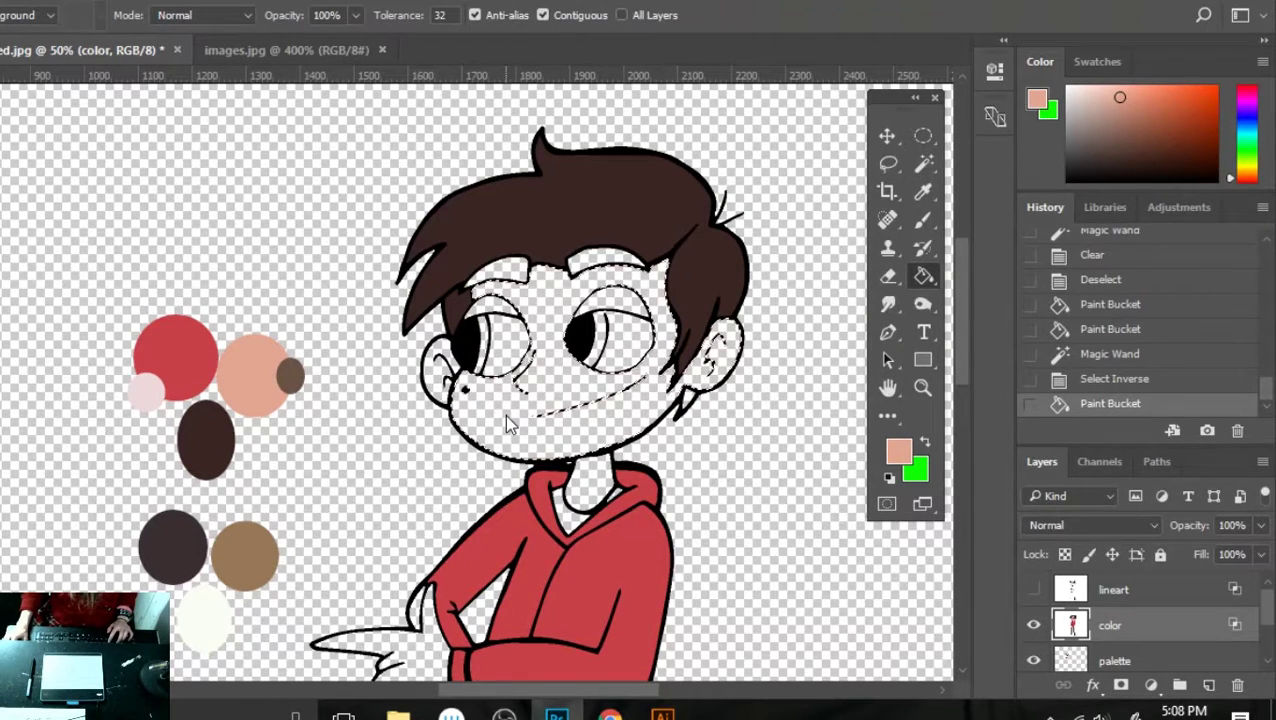
key("ctrl+d")
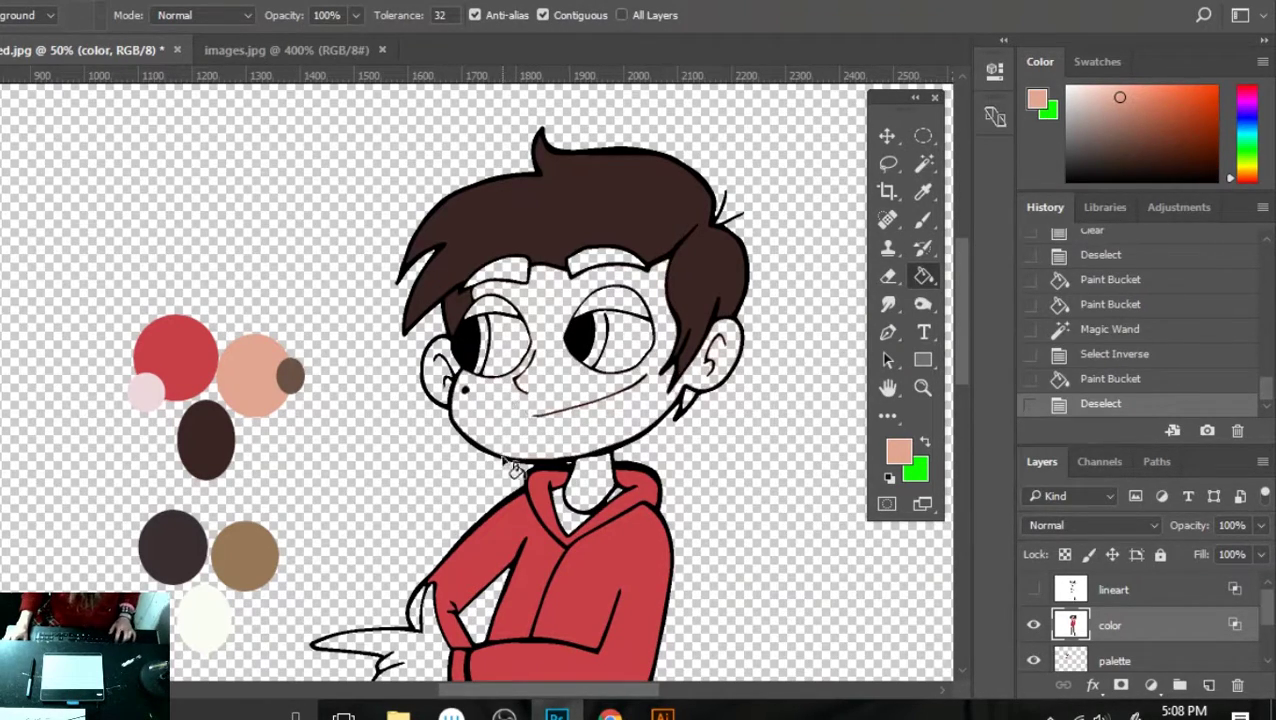
left_click(1072, 332)
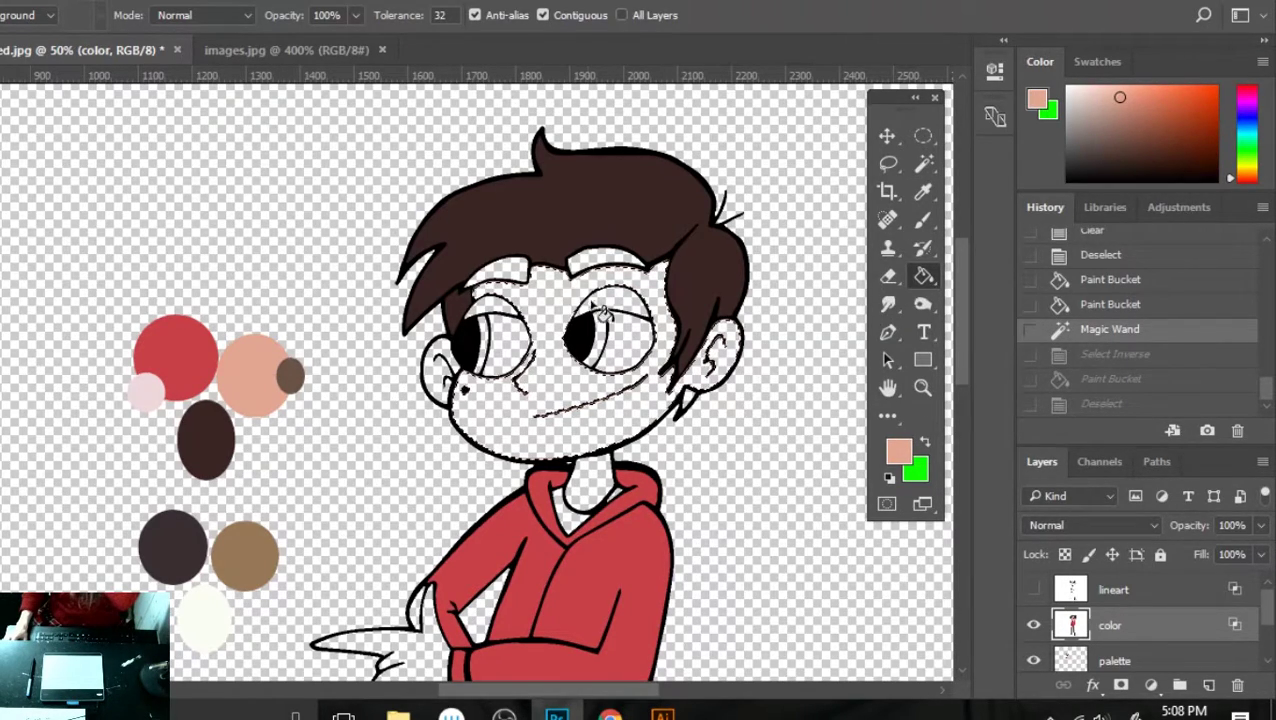
key("ctrl+d")
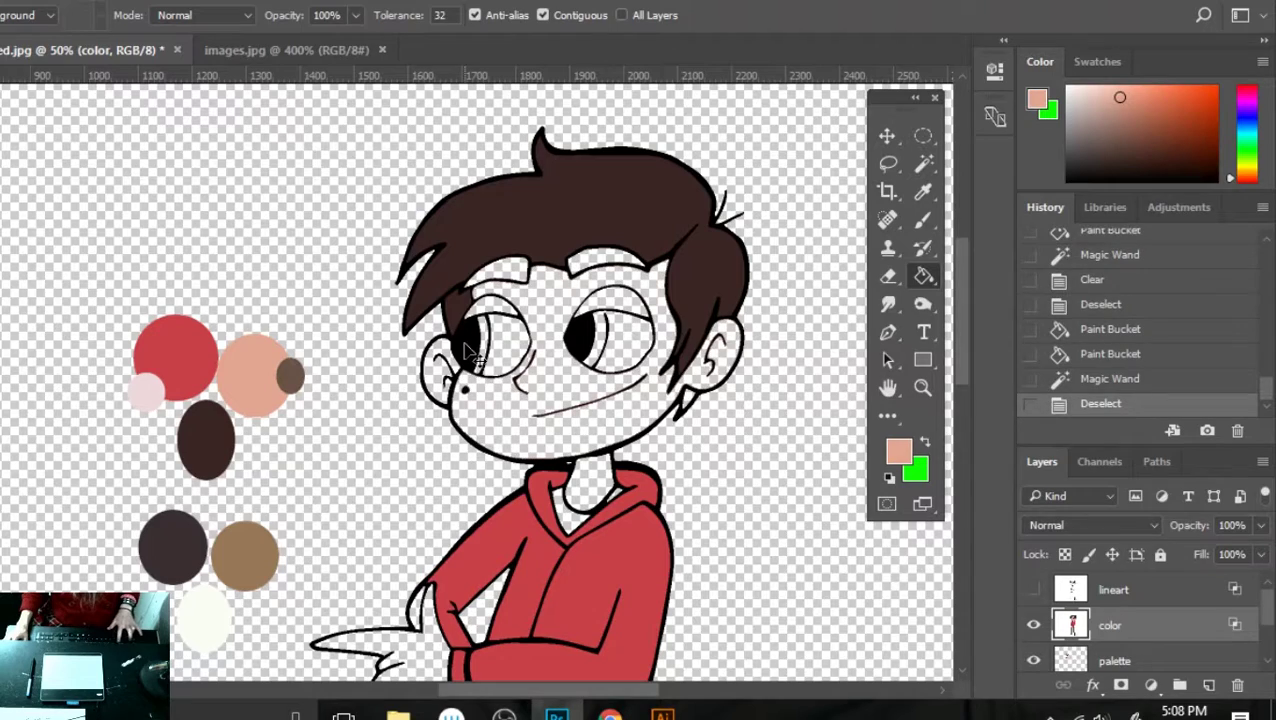
- Try to fill the eyelid and the shirt area inside the hoodie collar with the skin tone
left_click(500, 315)
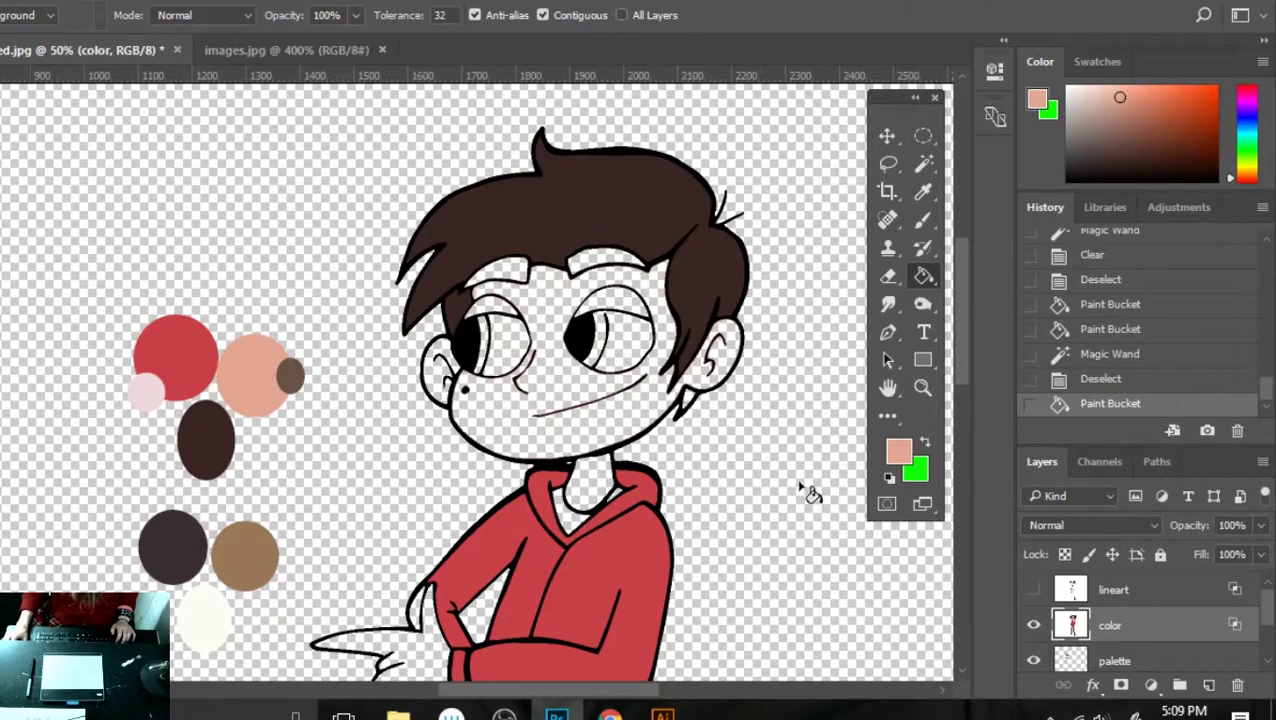
left_click(595, 500)
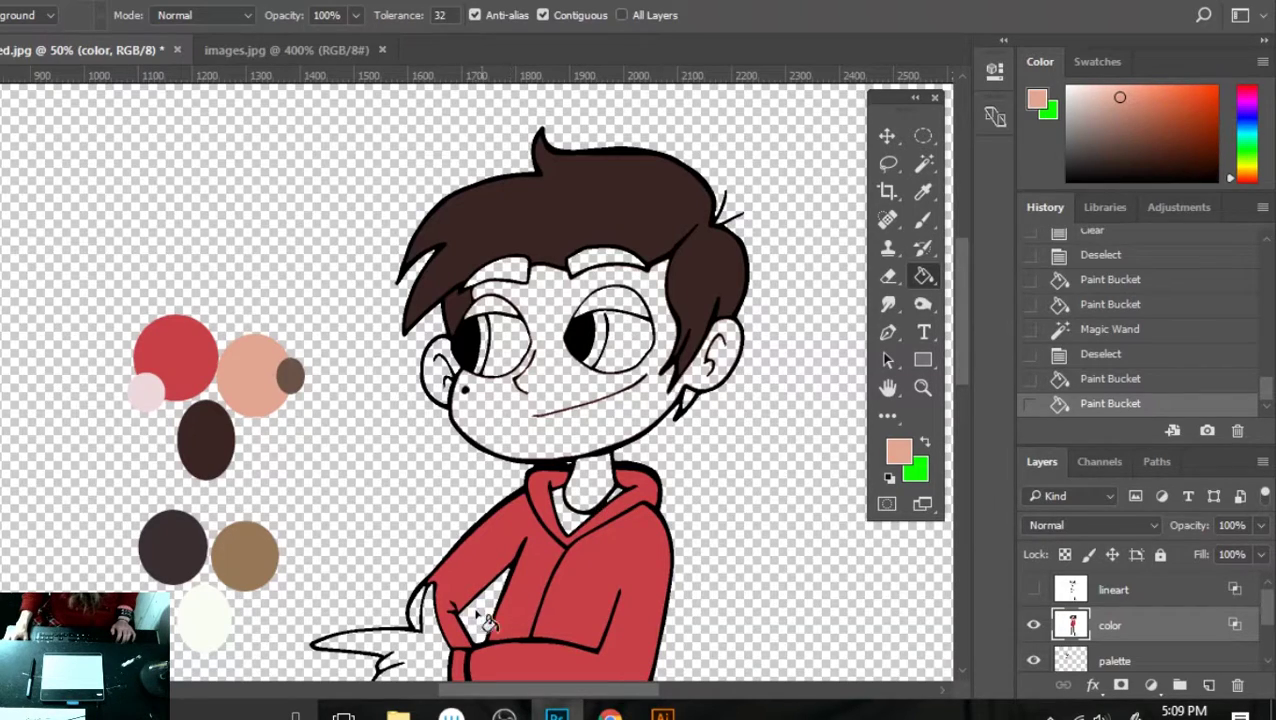
- Fill the empty sleeve section beside the pointing hand's wrist with the red sampled from the palette
key("i")
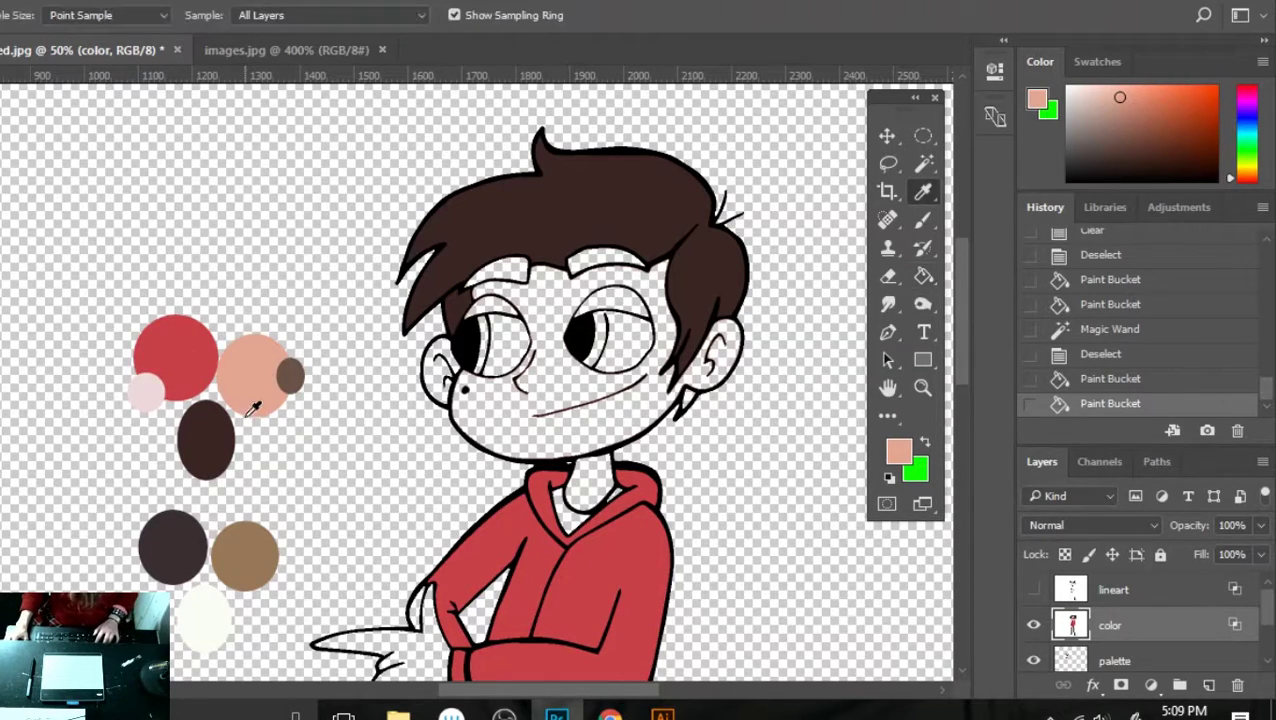
left_click(200, 333)
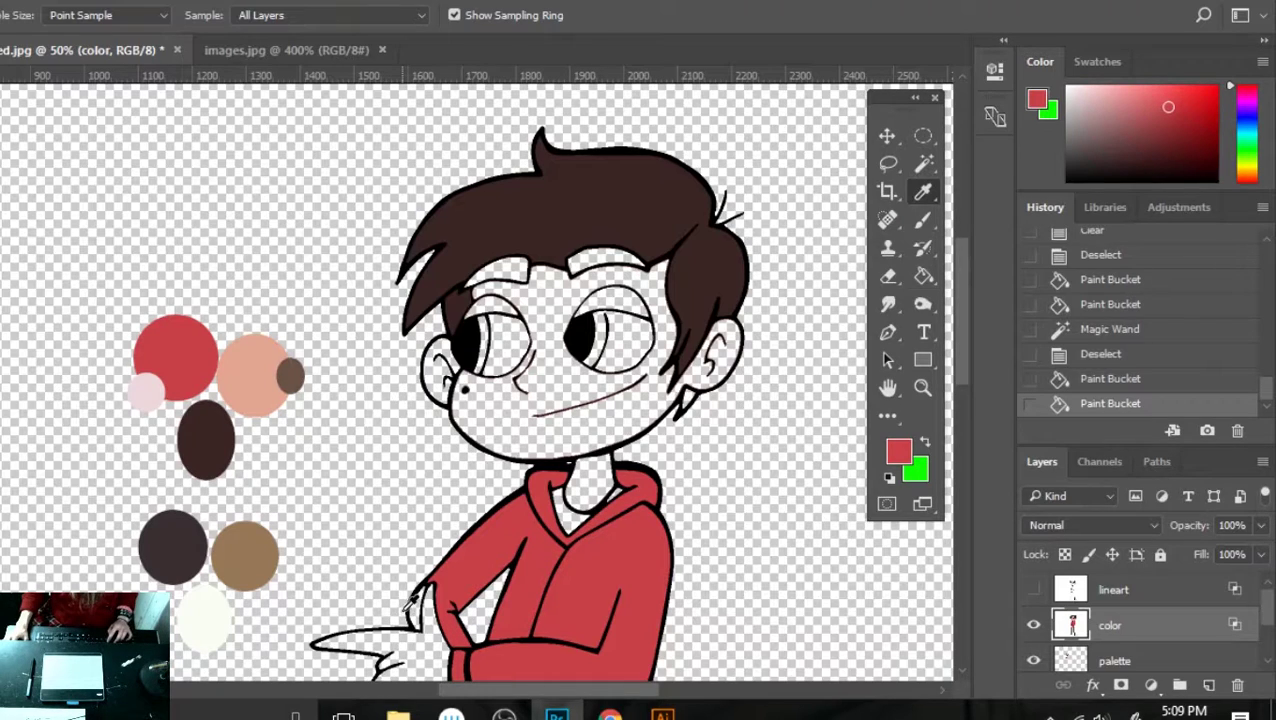
key("g")
left_click(422, 620)
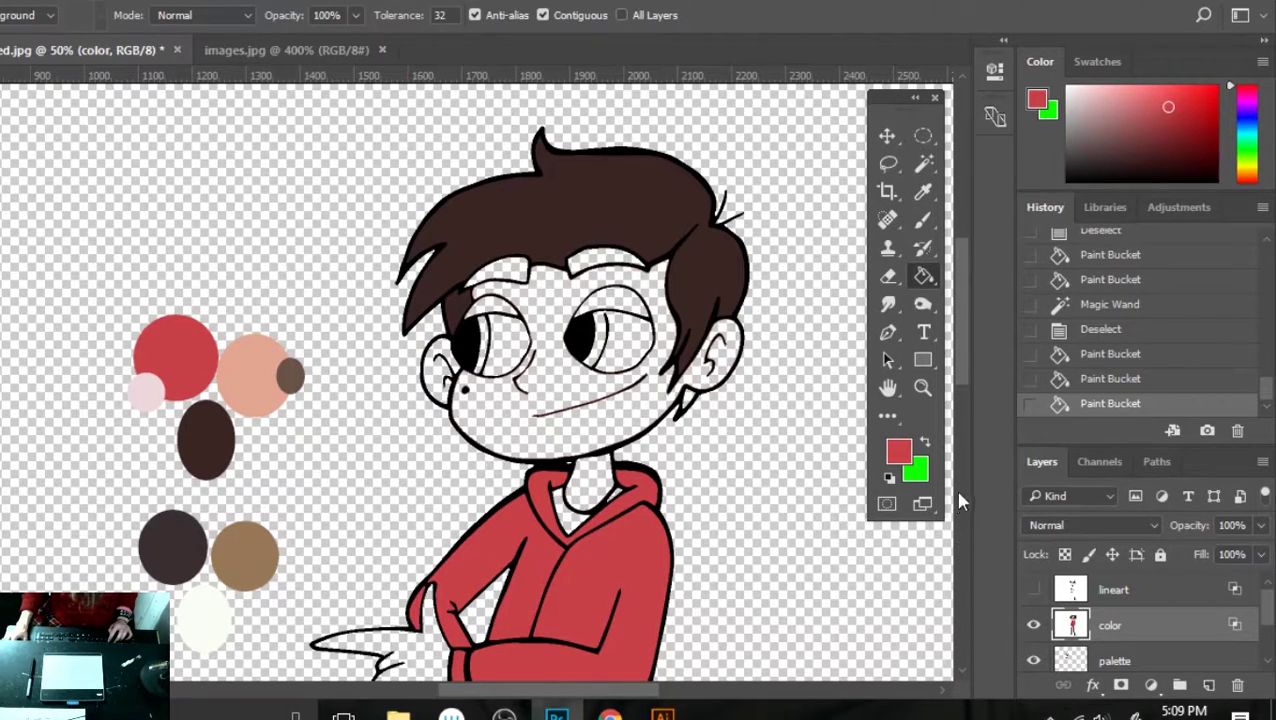
- Fill the three upper sections of the left-hand shoe with the brown sampled from the palette
mouse_move(962, 358)
left_mouse_down()
mouse_move(970, 540)
mouse_move(969, 380)
left_mouse_up()
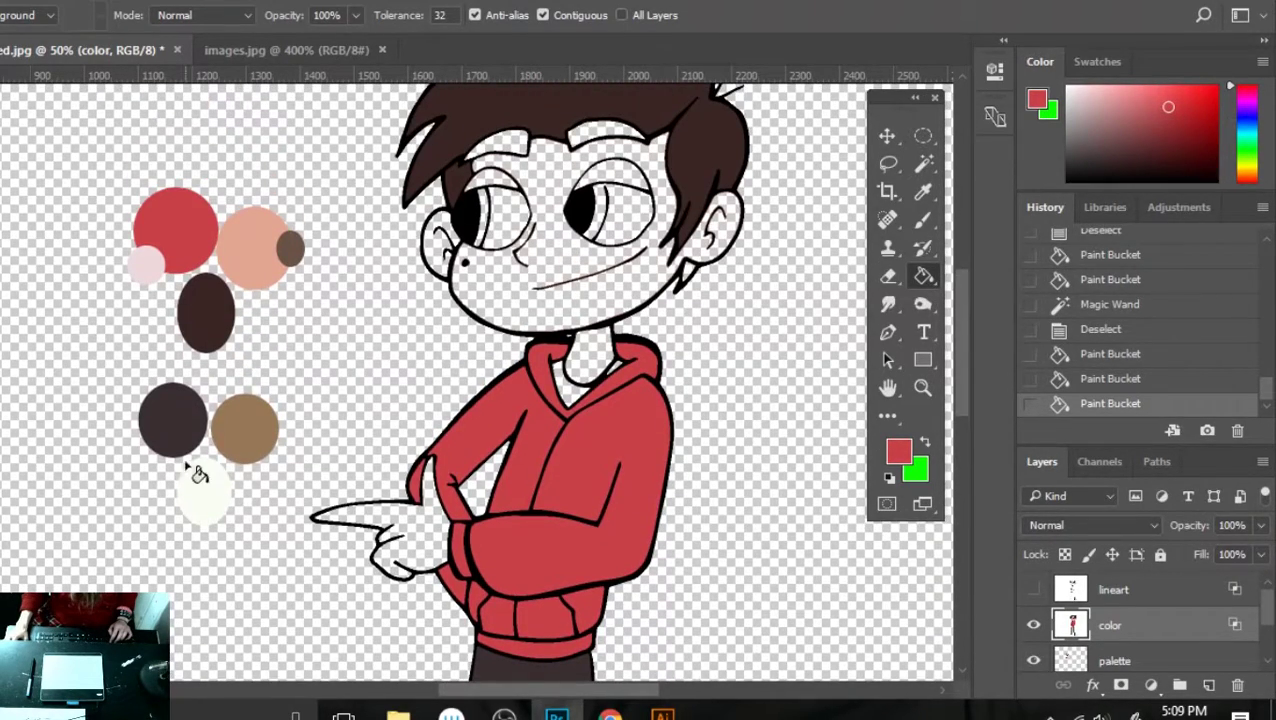
key("i")
left_click(266, 414)
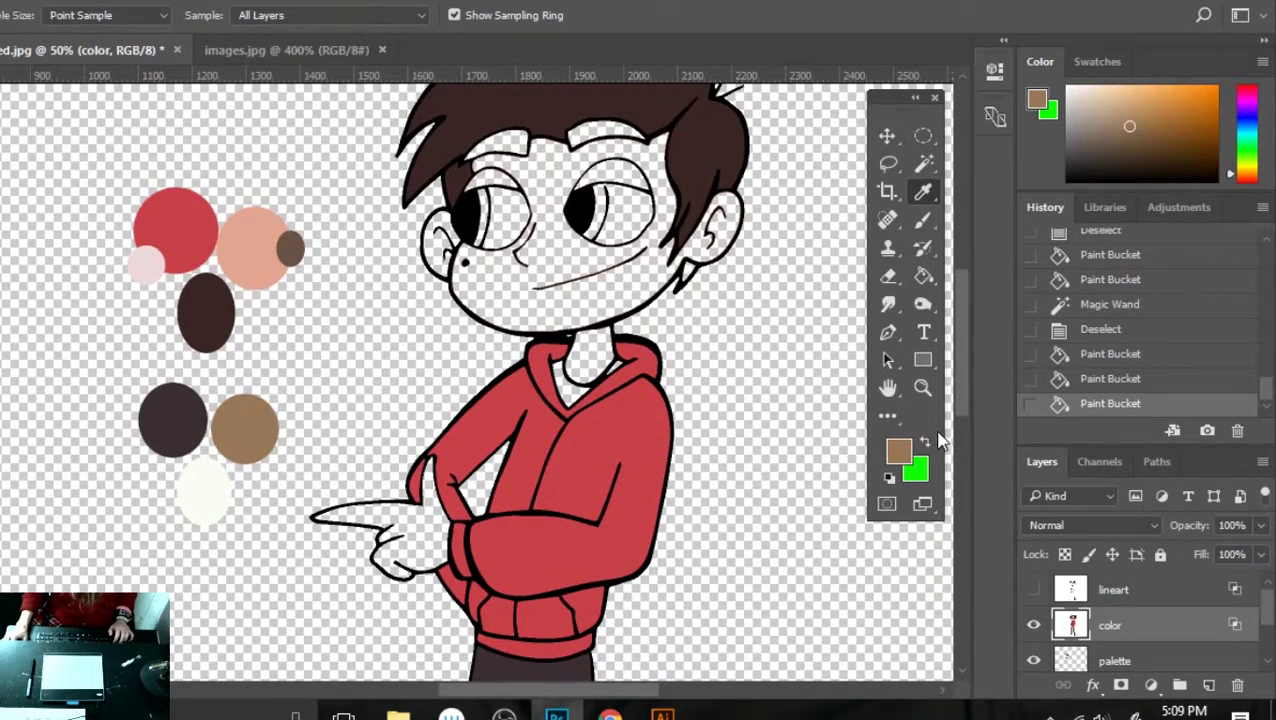
left_click_drag(962, 363, 963, 543)
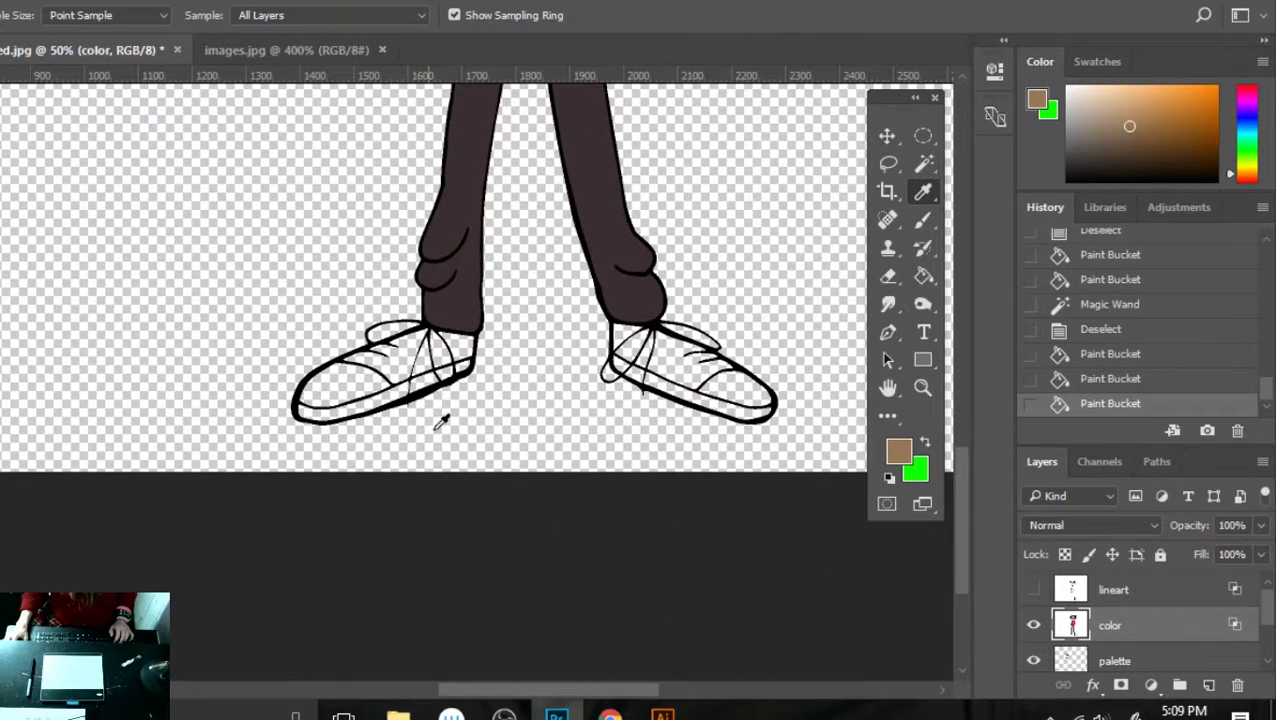
key("g")
left_click(414, 368)
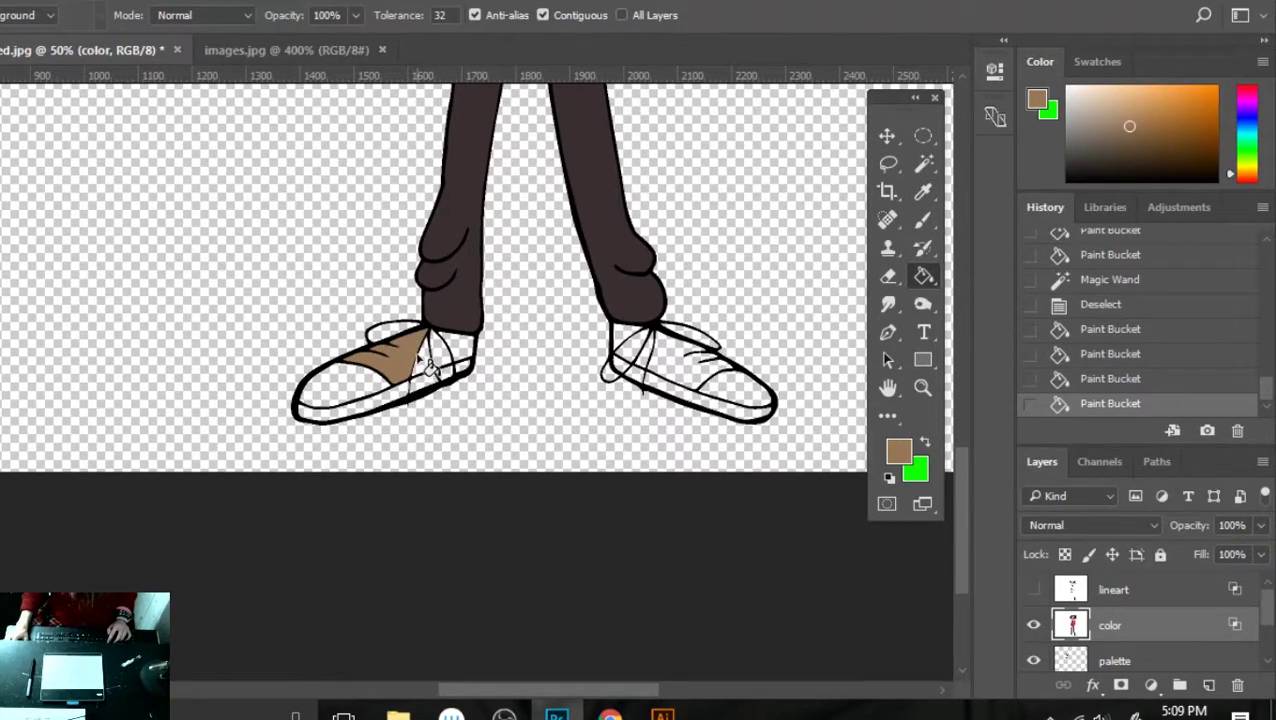
left_click(438, 370)
left_click(461, 366)
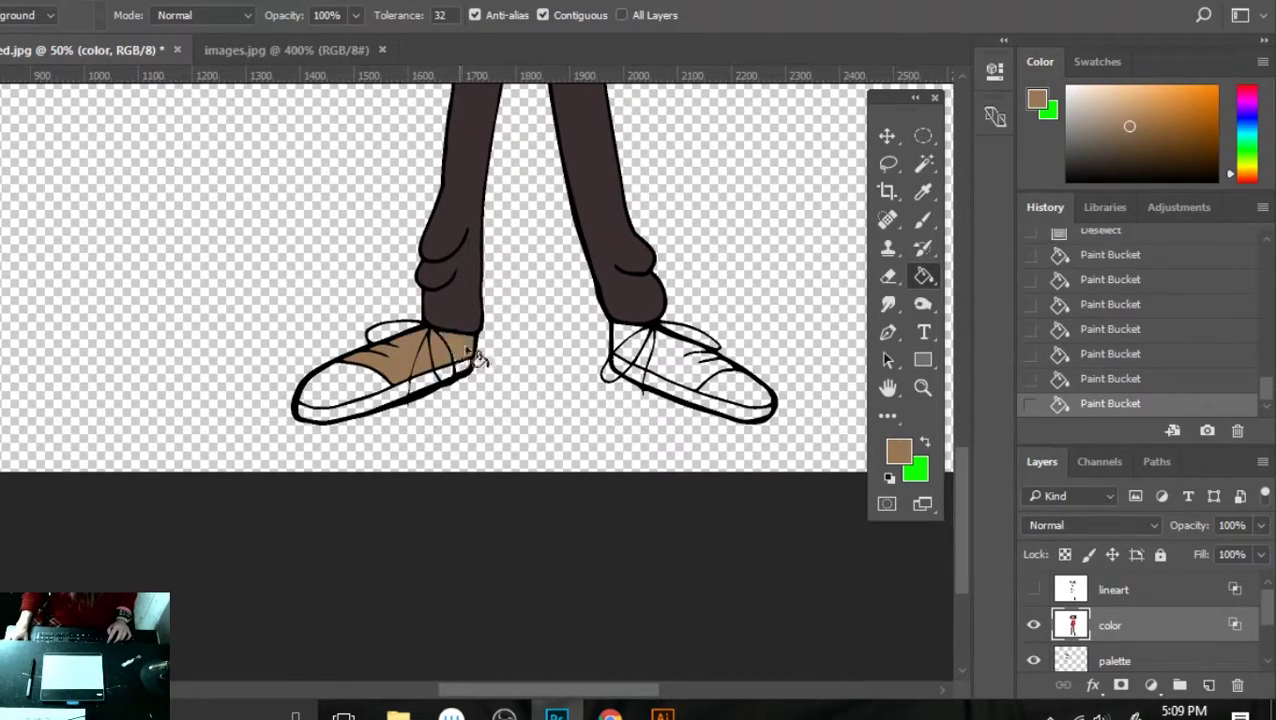
- Fill the upper sections of the right-hand shoe with the same brown
left_click(632, 345)
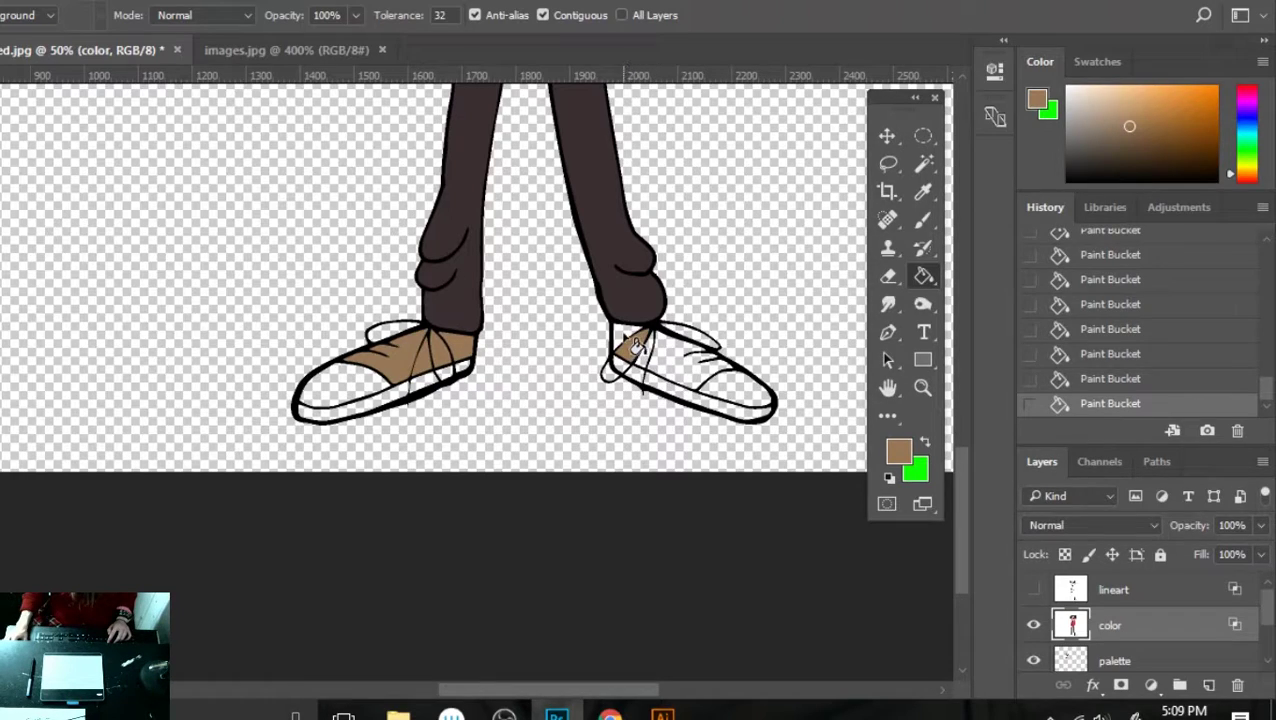
left_click(683, 367)
left_click(652, 370)
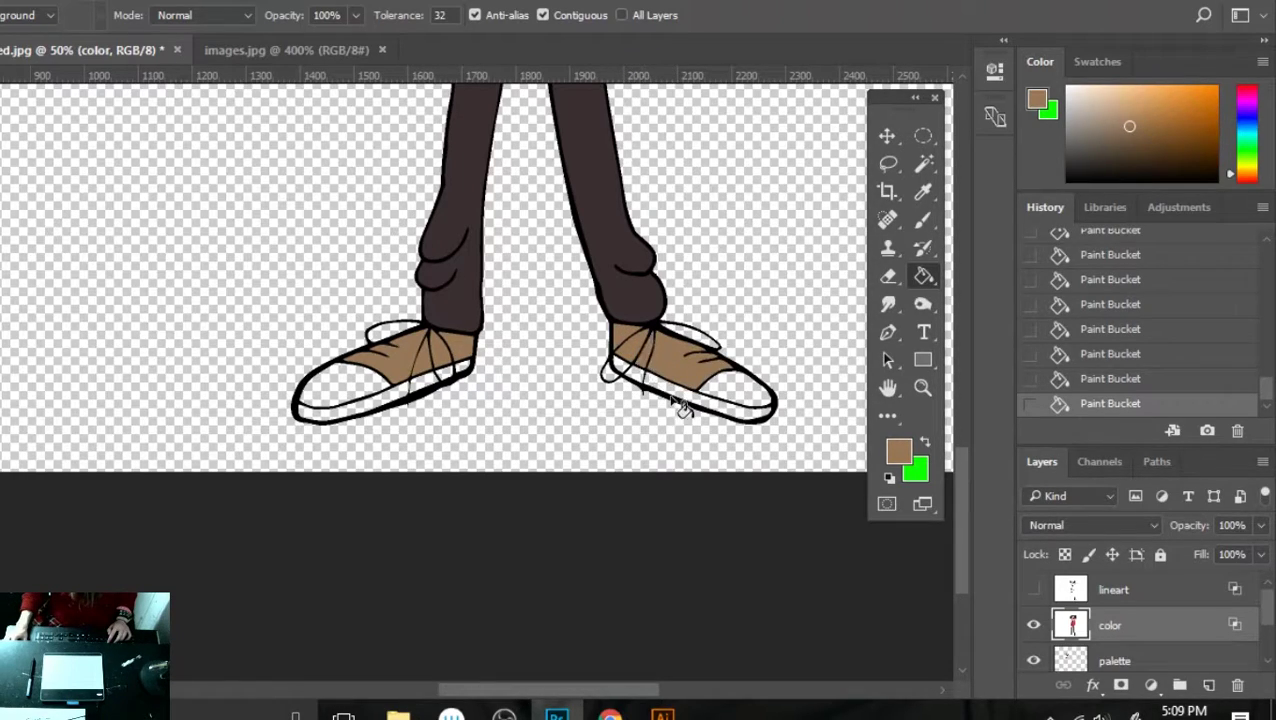
- Sample the off-white from the palette as the foreground colour and ready the Paint Bucket at the shoes
scroll(955, 500, "up", 10)
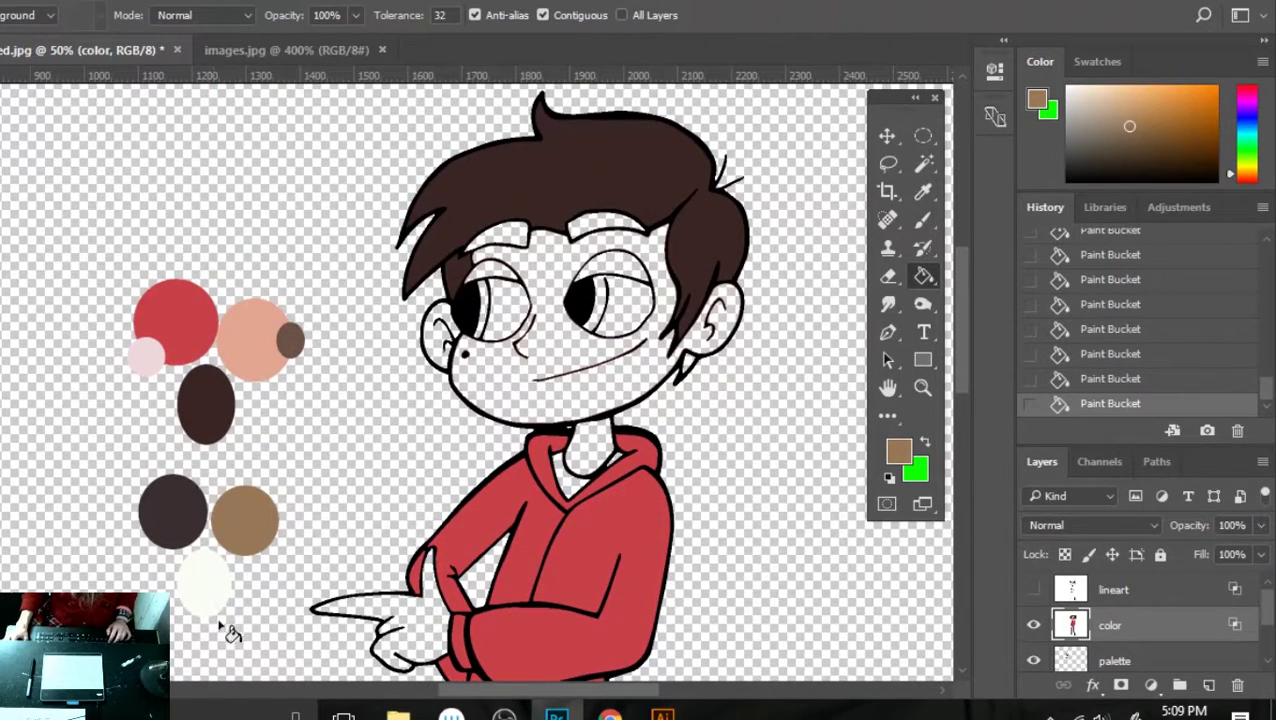
key("i")
left_click(203, 582)
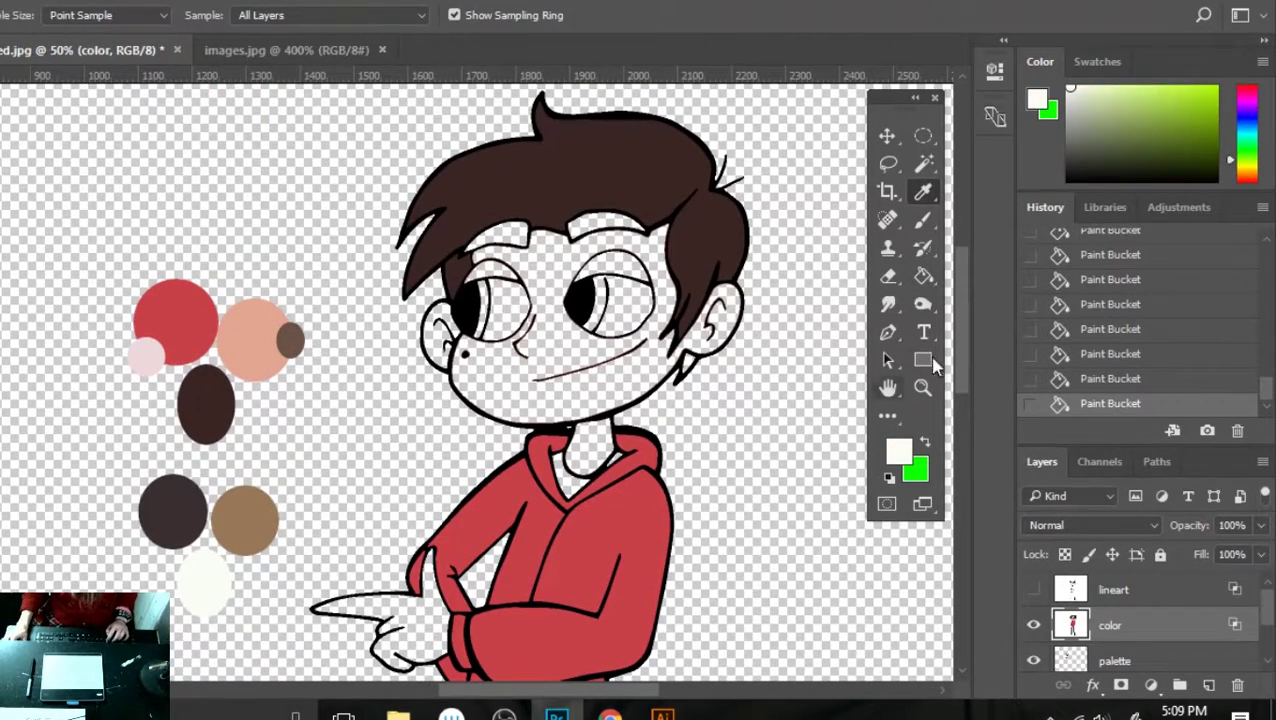
left_click_drag(962, 335, 946, 504)
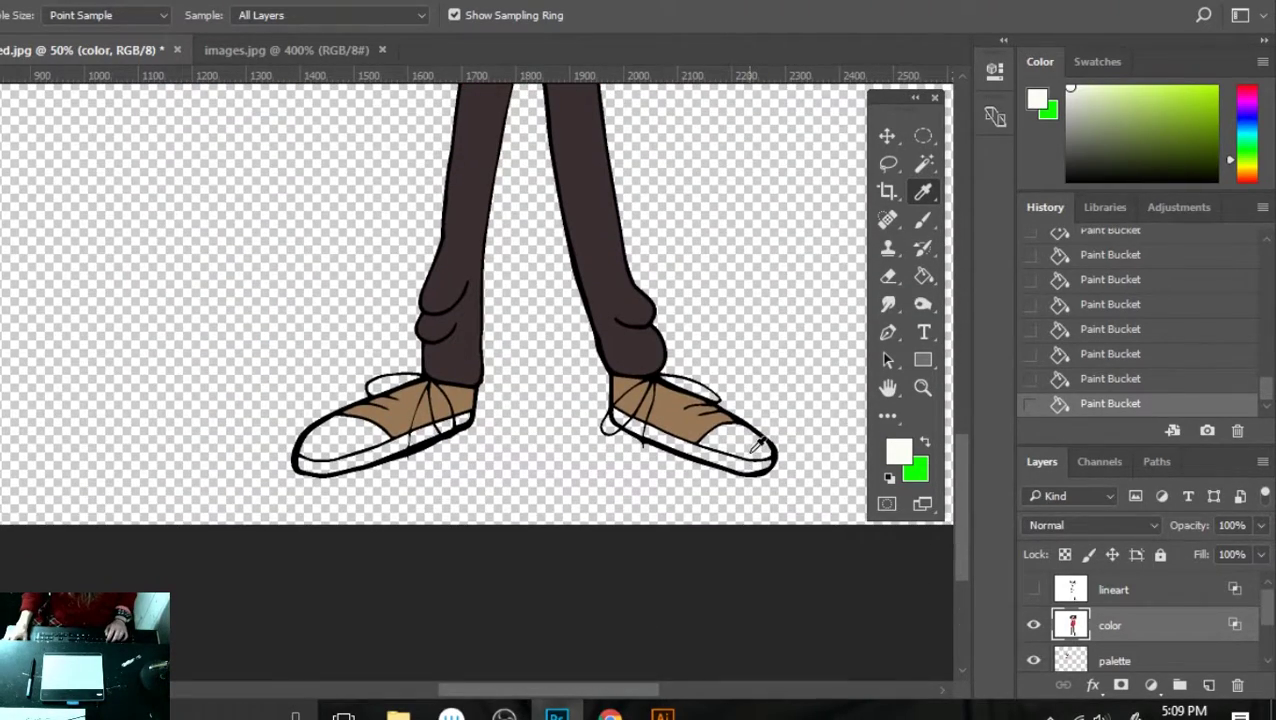
key("g")
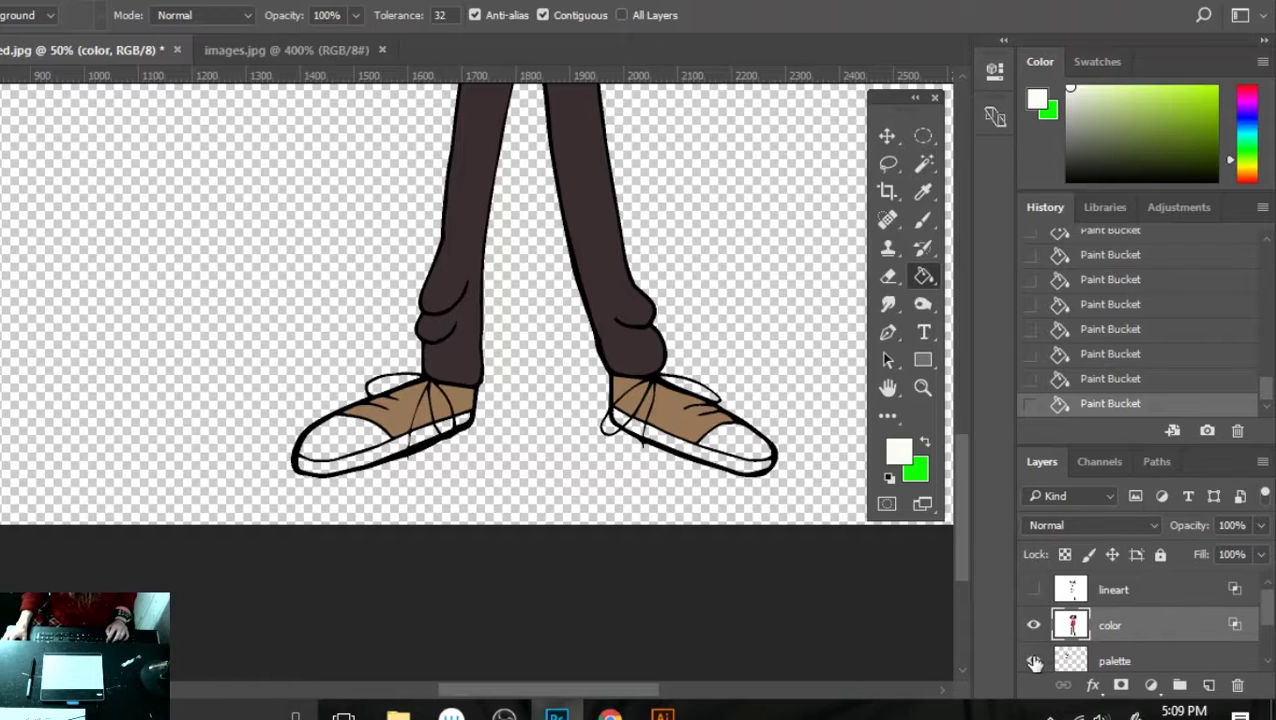
- Create a new layer between the palette and color layers and activate the Brush tool
left_click(1168, 663)
left_click(1208, 686)
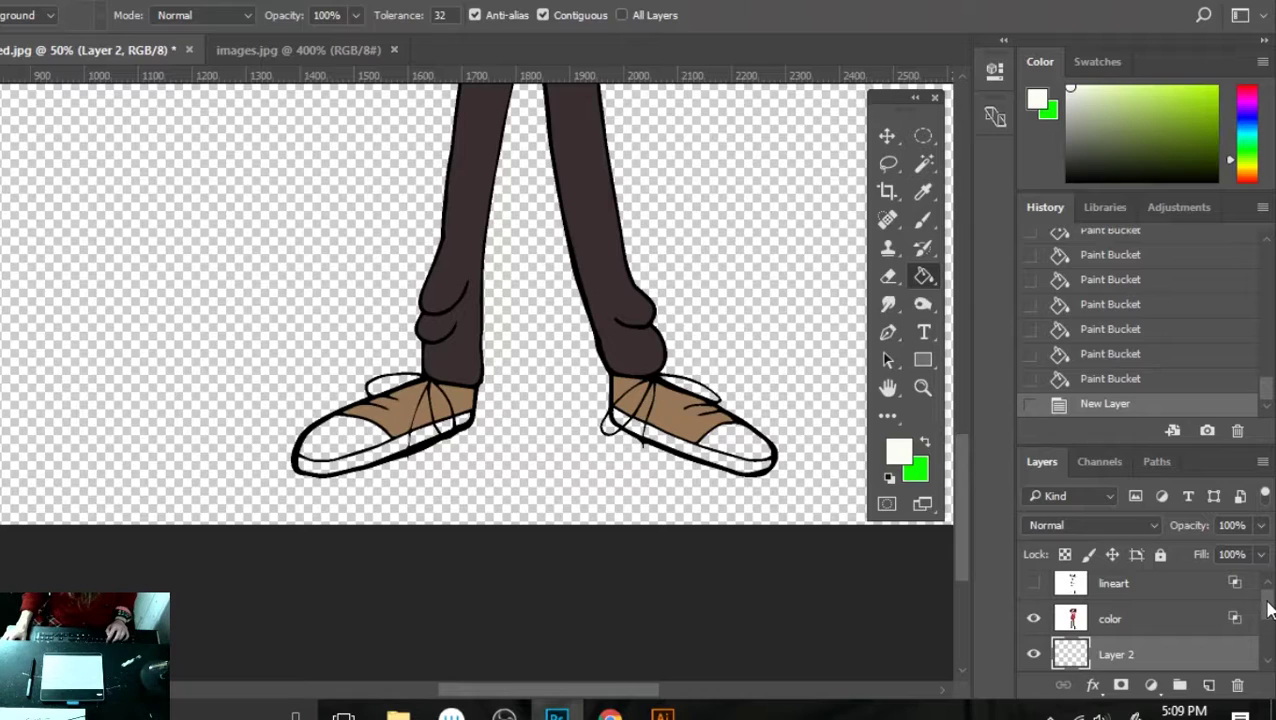
mouse_move(1268, 607)
left_mouse_down()
mouse_move(1268, 630)
mouse_move(1268, 584)
left_mouse_up()
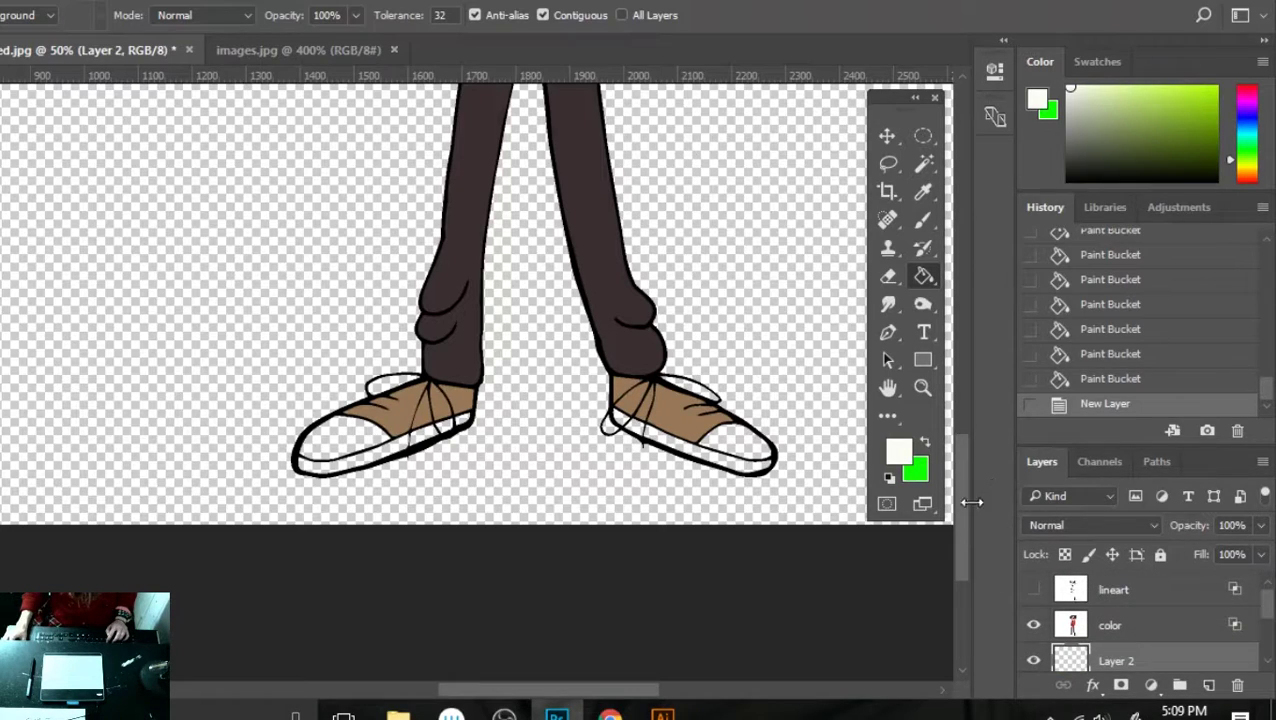
key("b")
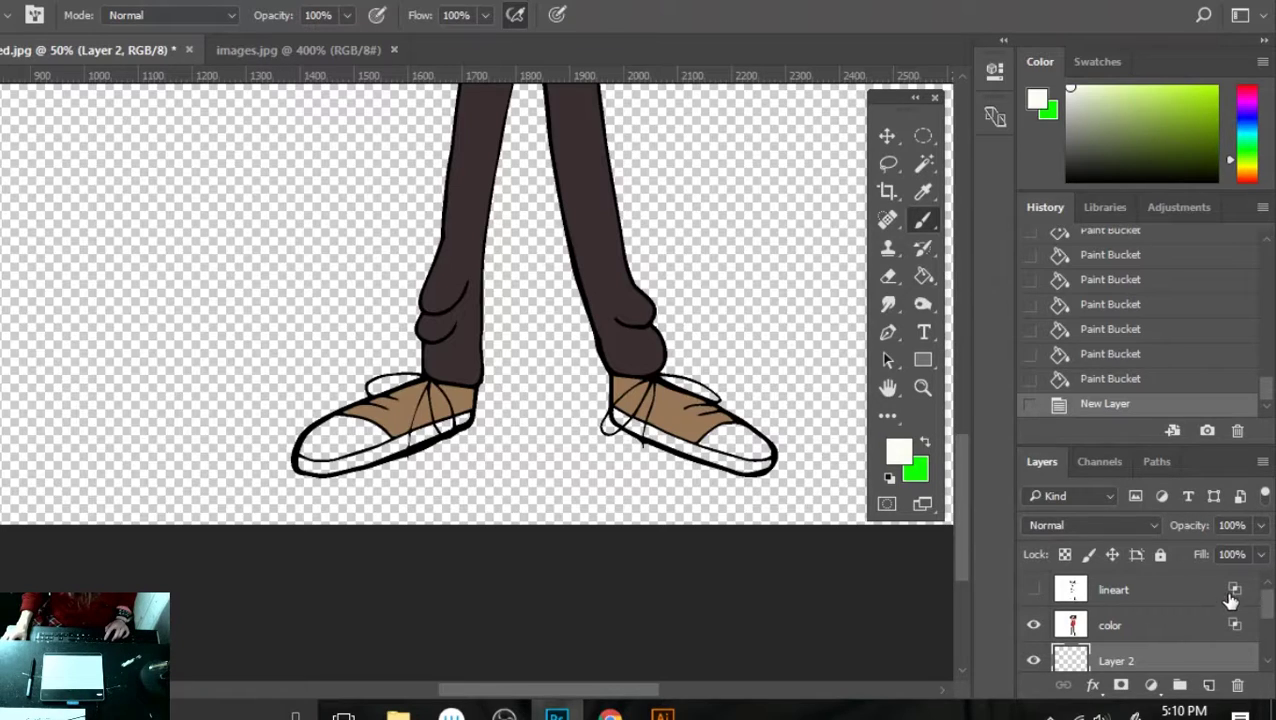
- Show the green Layer 1 and outline the toe cap and sole of the left-hand shoe with a closed Pen path
left_click_drag(1262, 612, 1246, 642)
left_click(1033, 645)
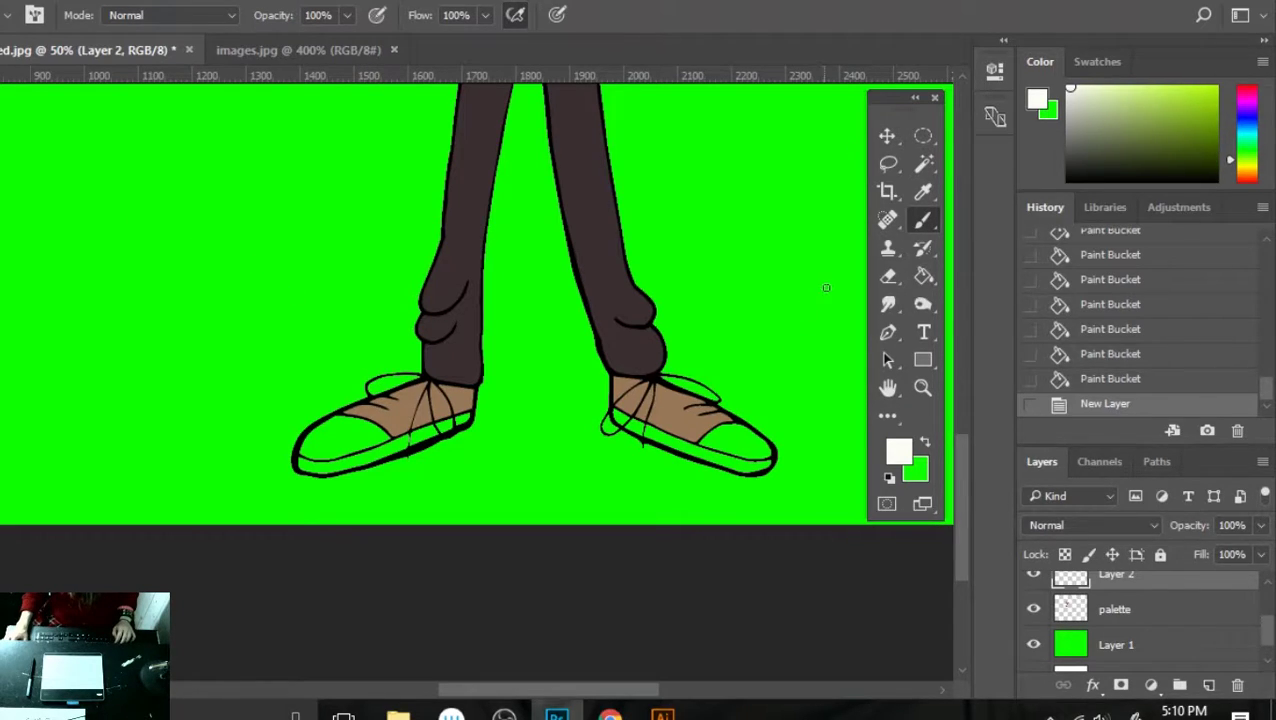
left_click(887, 333)
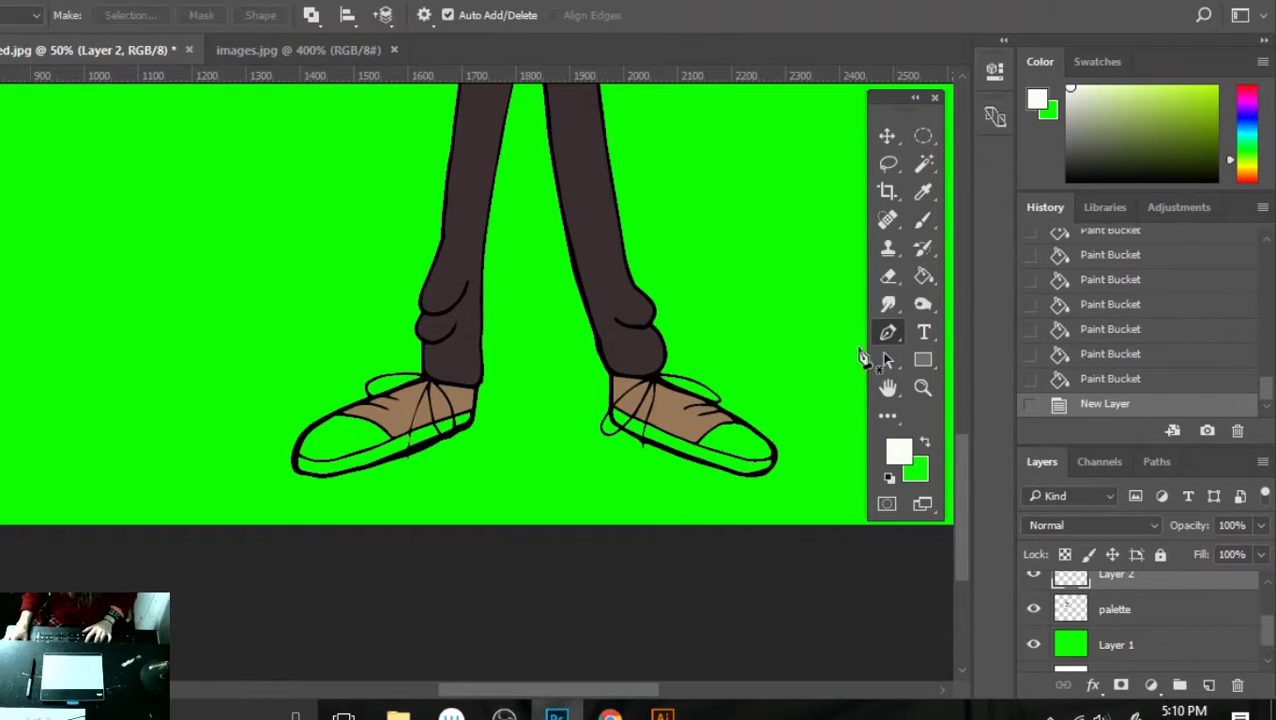
left_click(340, 413)
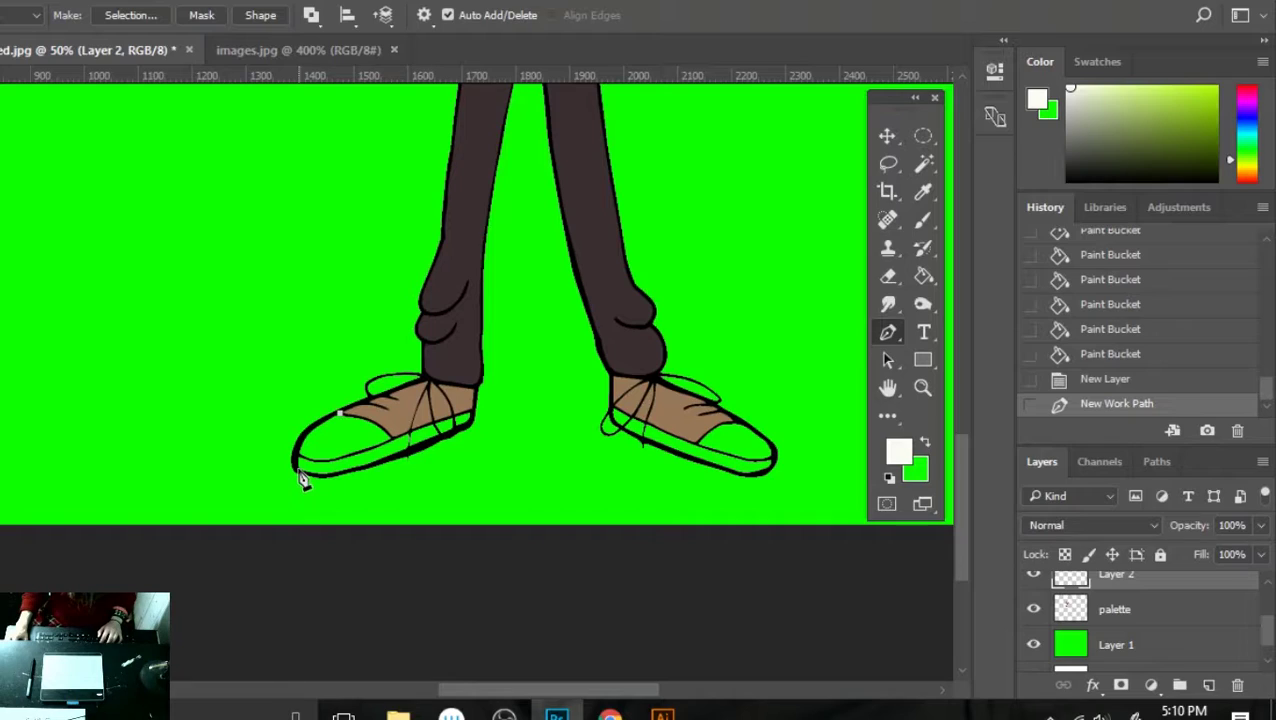
left_click_drag(297, 470, 319, 518)
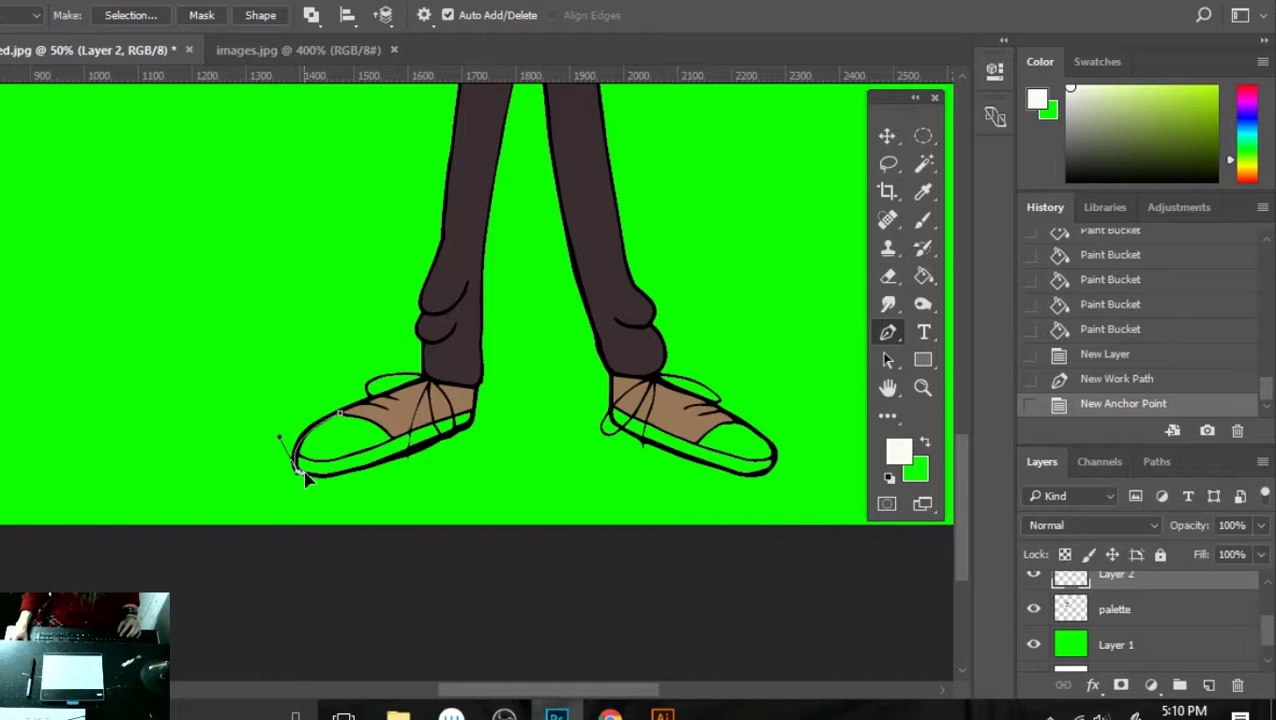
left_click_drag(305, 480, 312, 483)
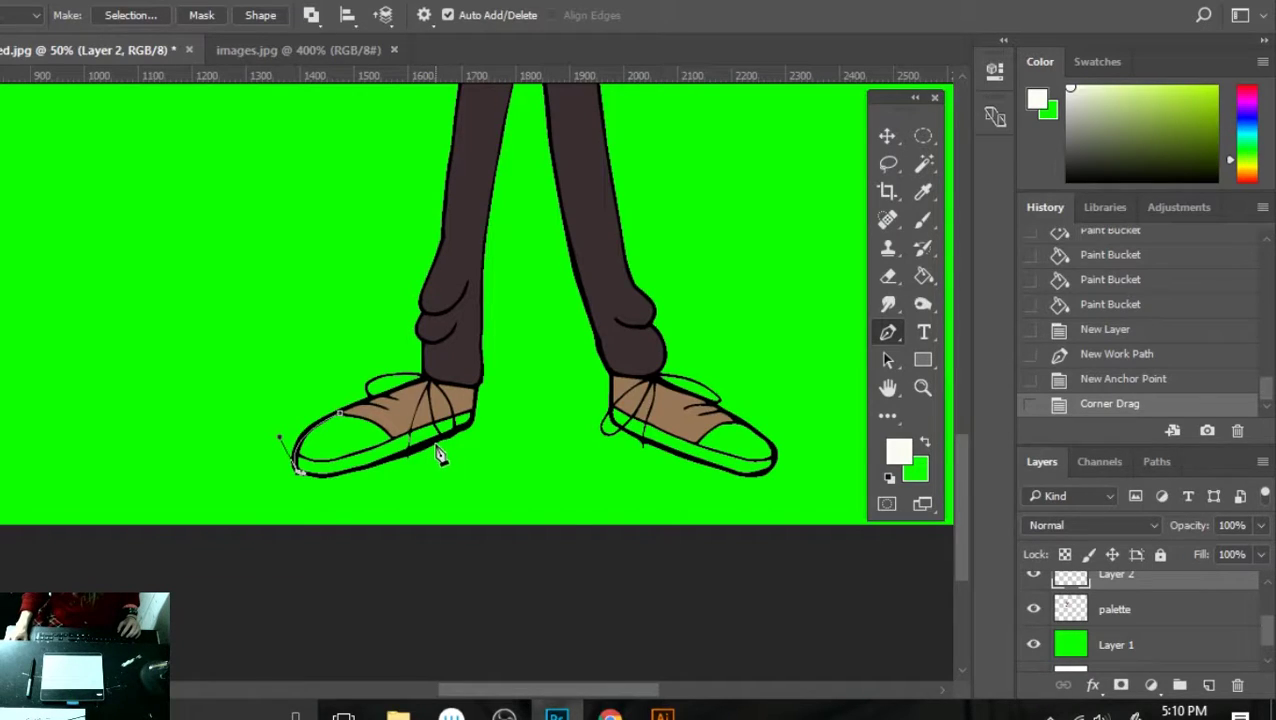
left_click_drag(428, 447, 539, 405)
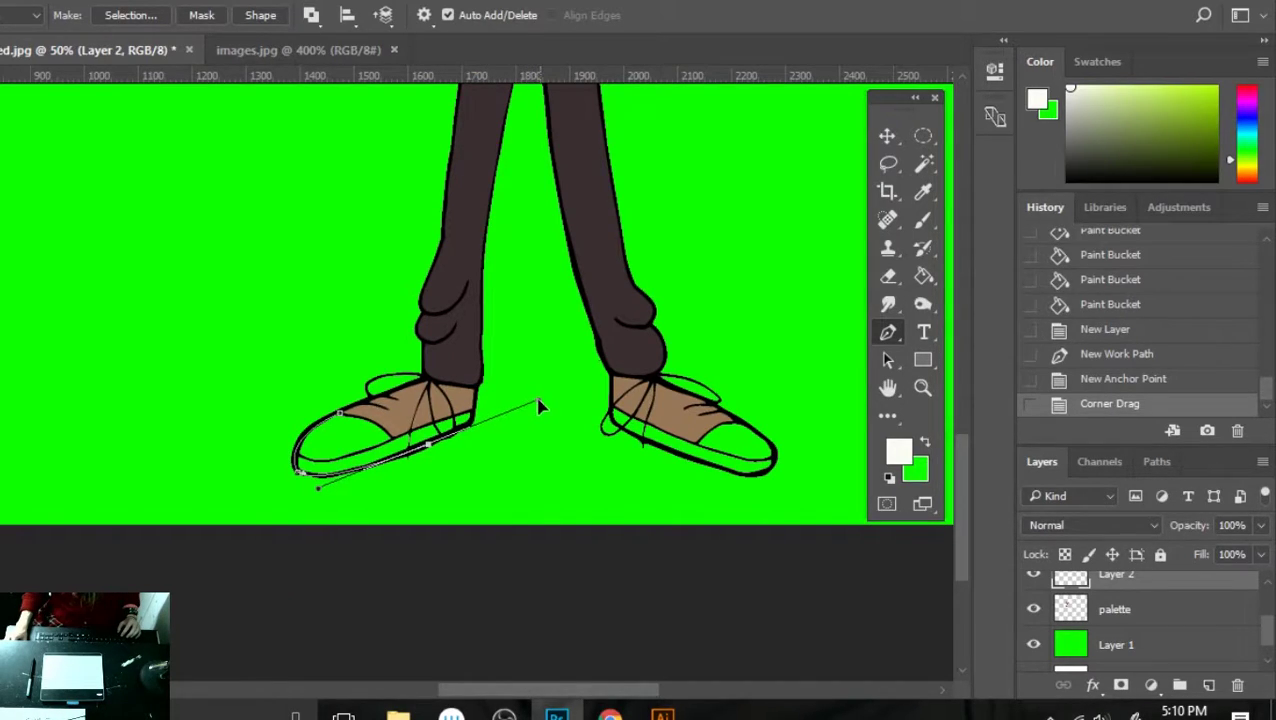
left_click(539, 405)
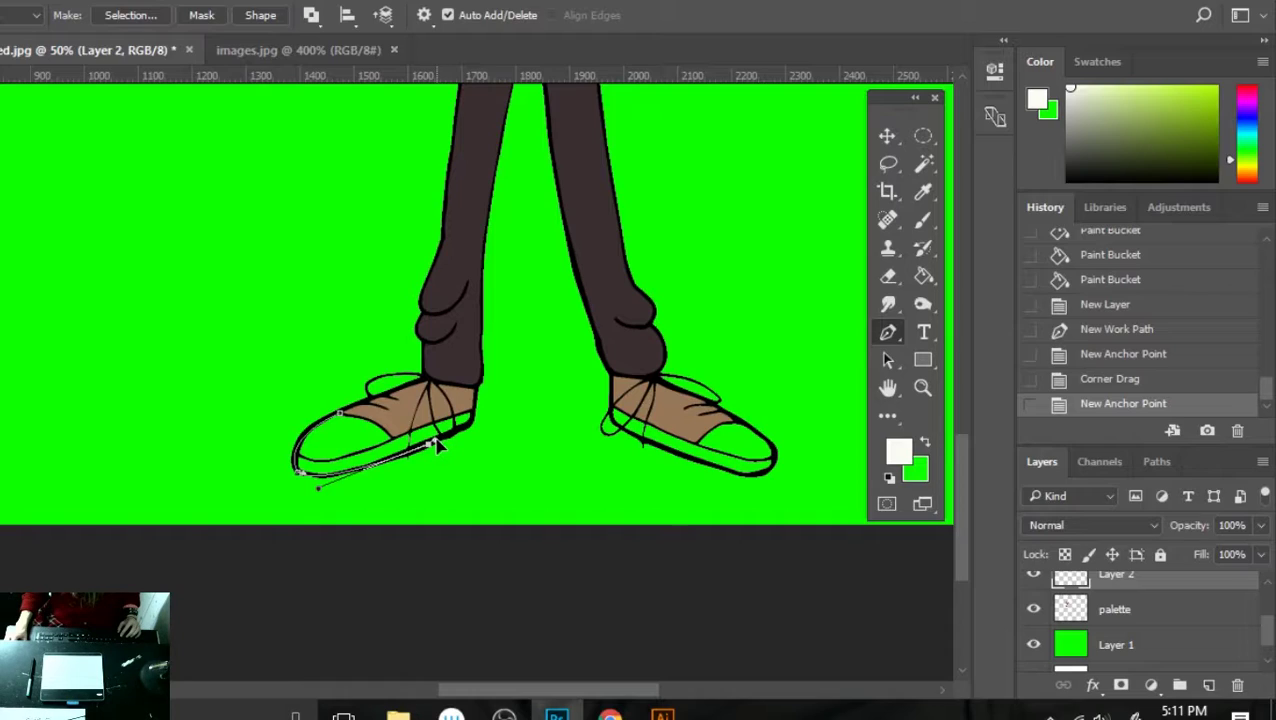
left_click(435, 447, "alt")
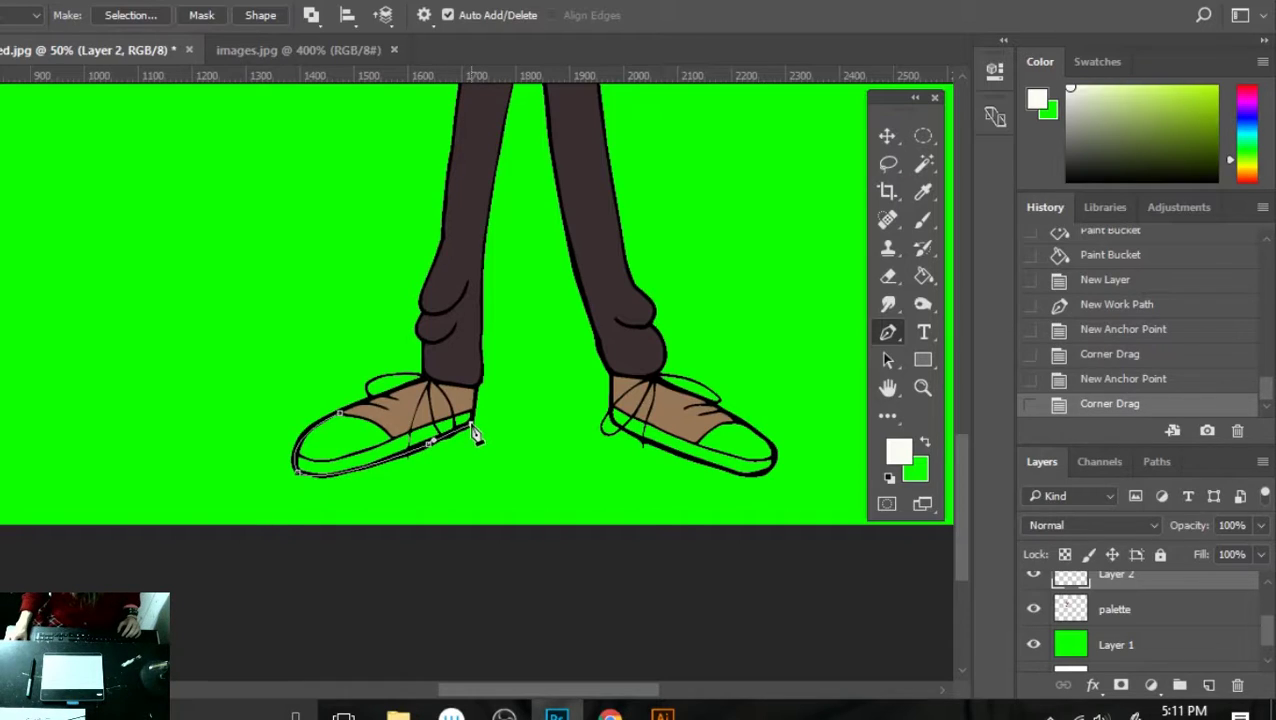
left_click(472, 426)
left_click(475, 419)
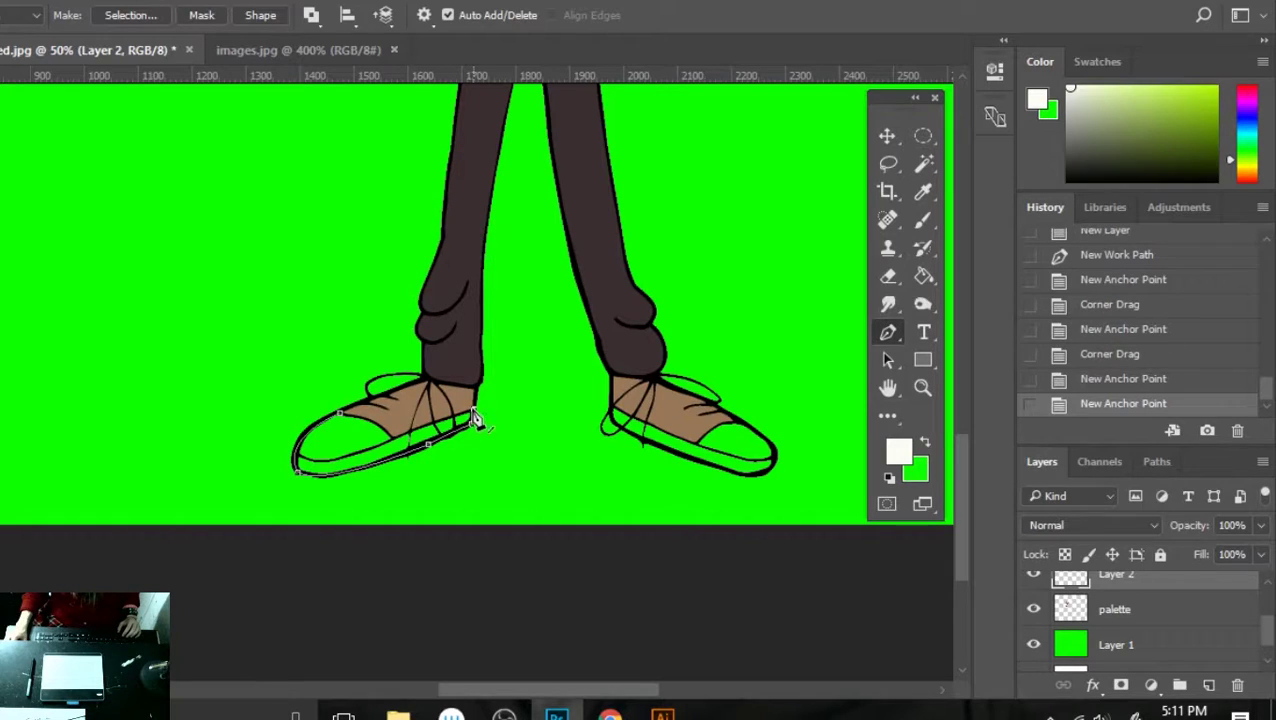
left_click(340, 413)
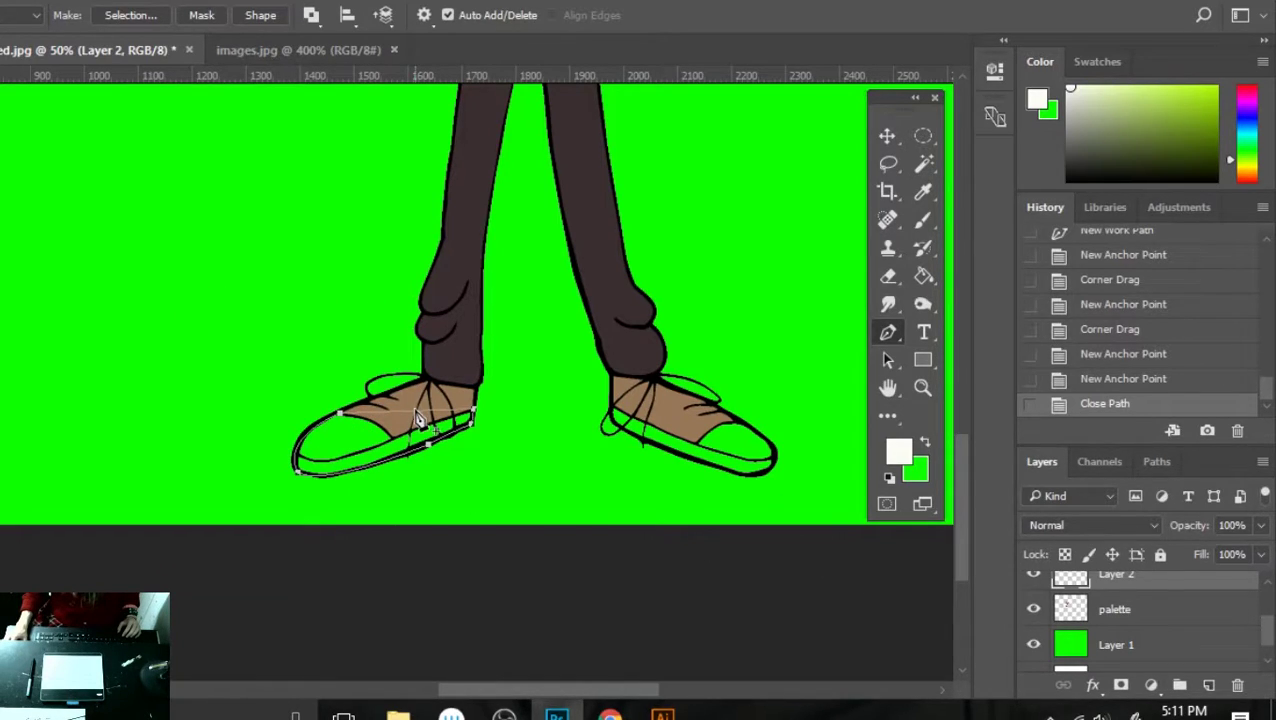
- Convert the left-hand shoe path into a selection with 0 px feather, fill it with the off-white on Layer 2 and deselect
right_click(343, 441)
left_click(447, 251)
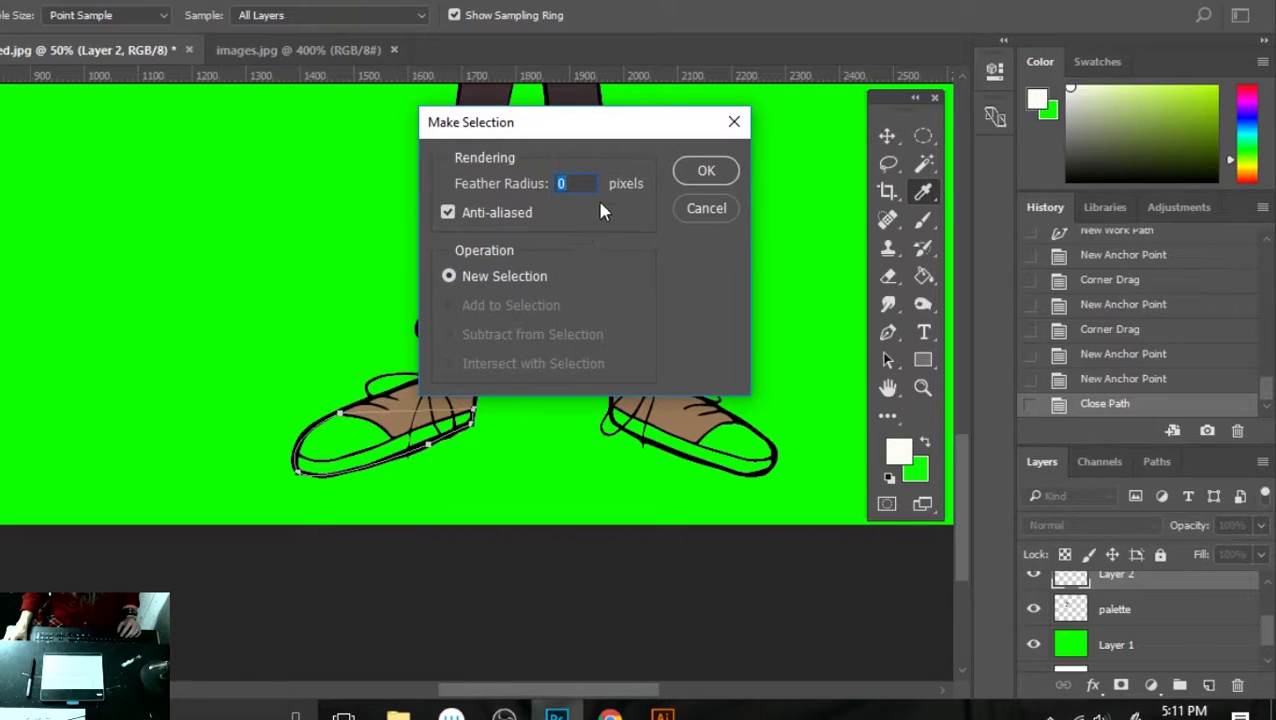
left_click(700, 172)
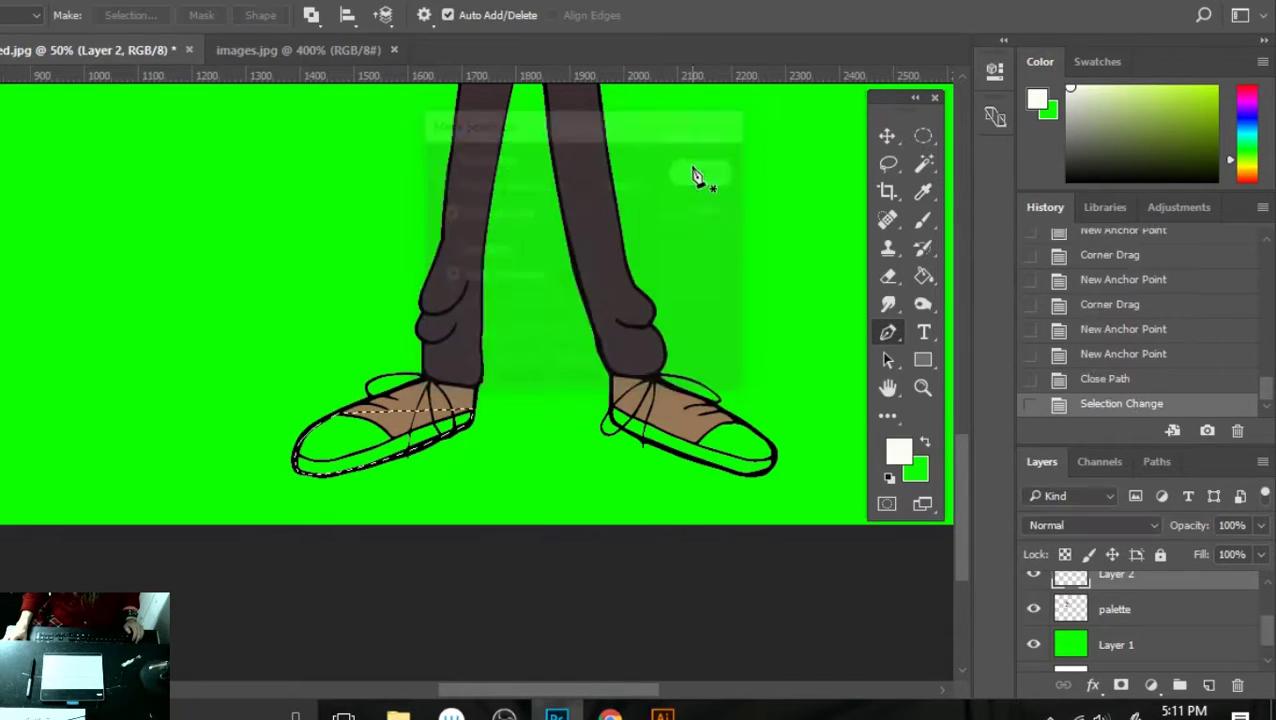
key("g")
left_click(340, 446)
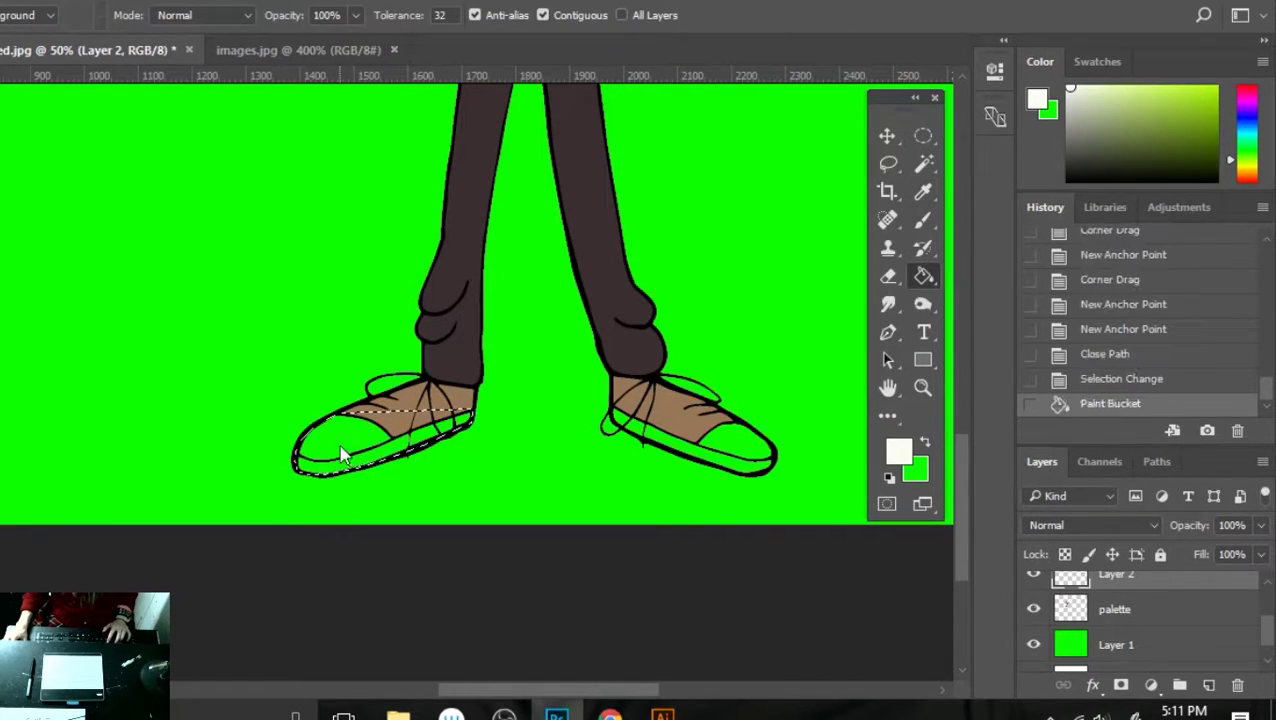
key("ctrl+d")
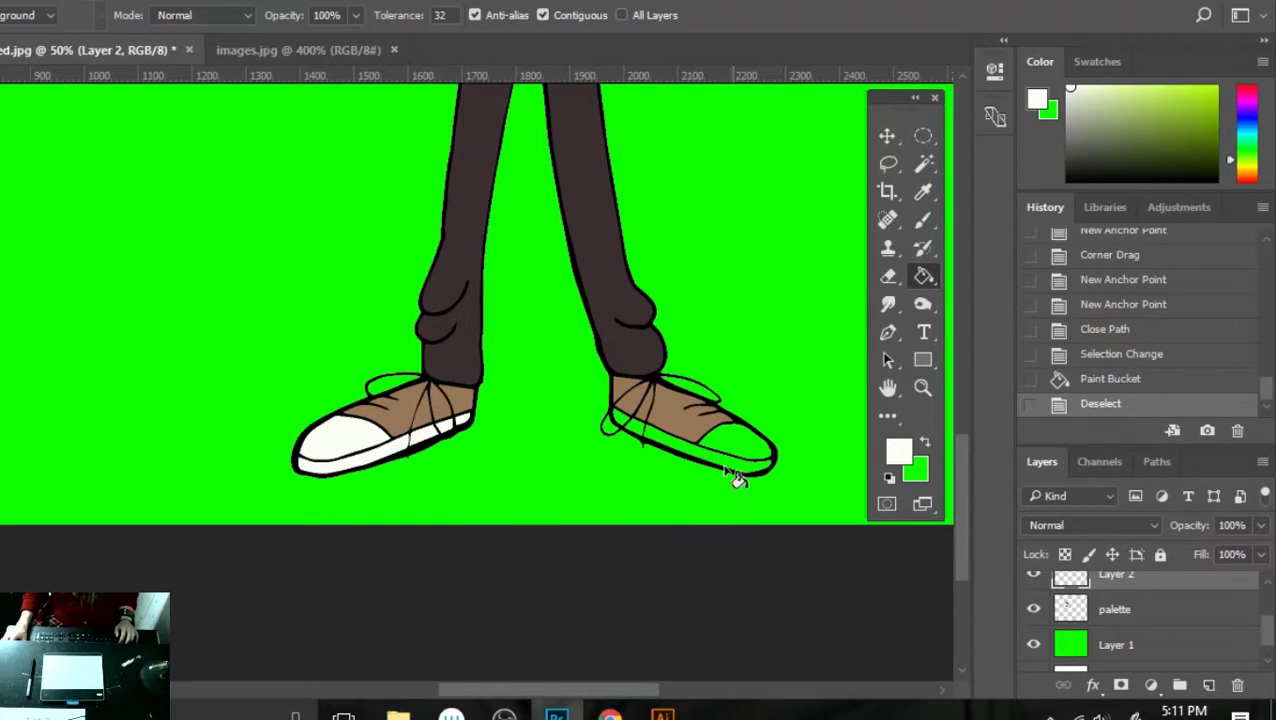
- Trace a closed Pen path around the toe cap and sole of the right-hand shoe
key("p")
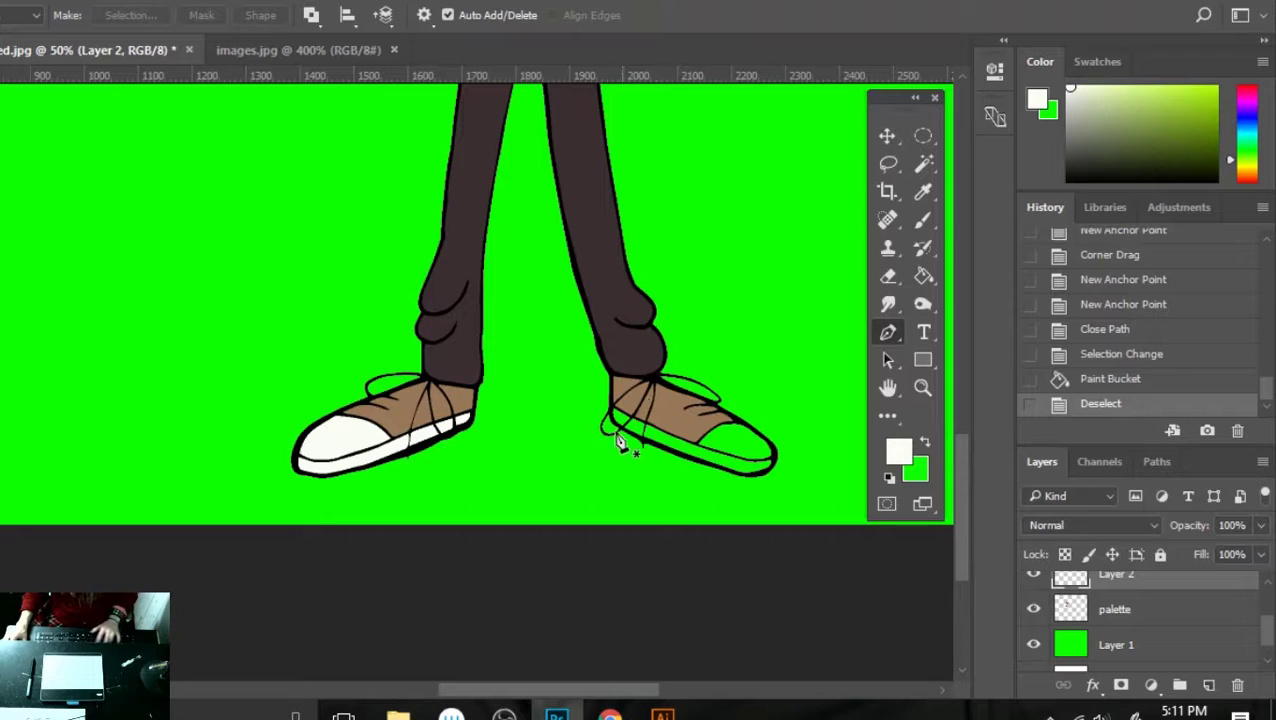
left_click(612, 401)
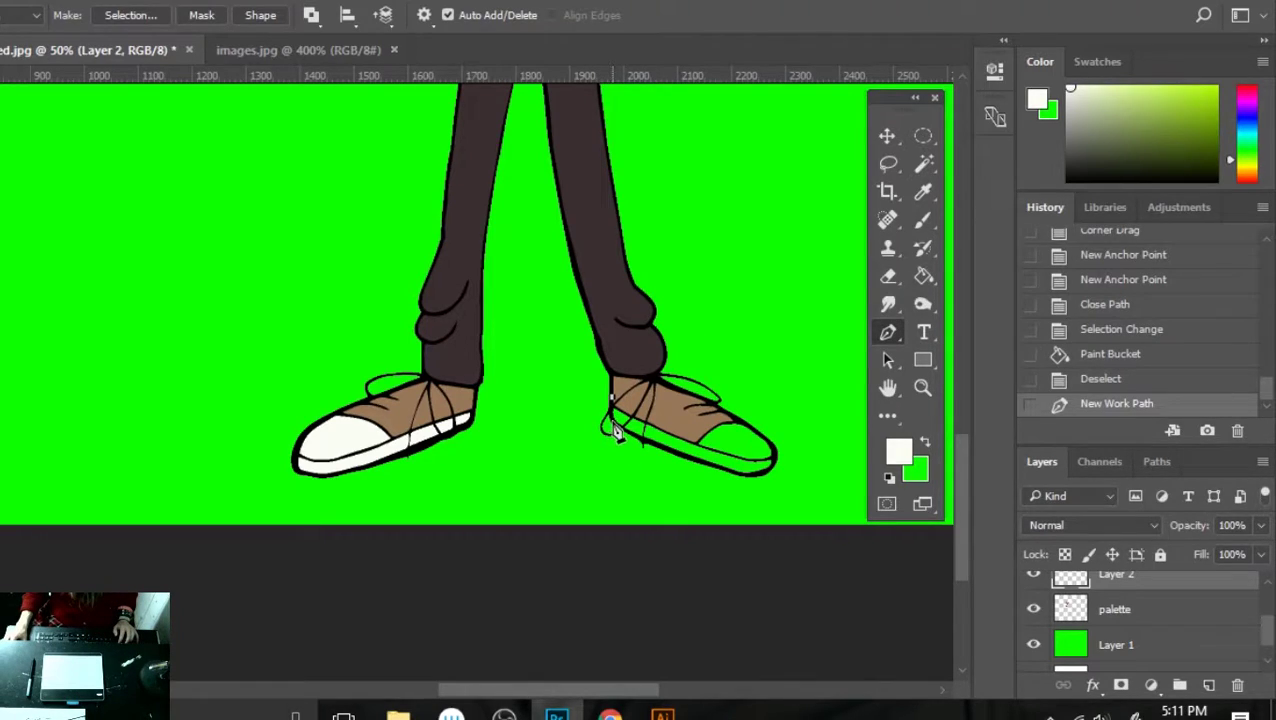
left_click(614, 430)
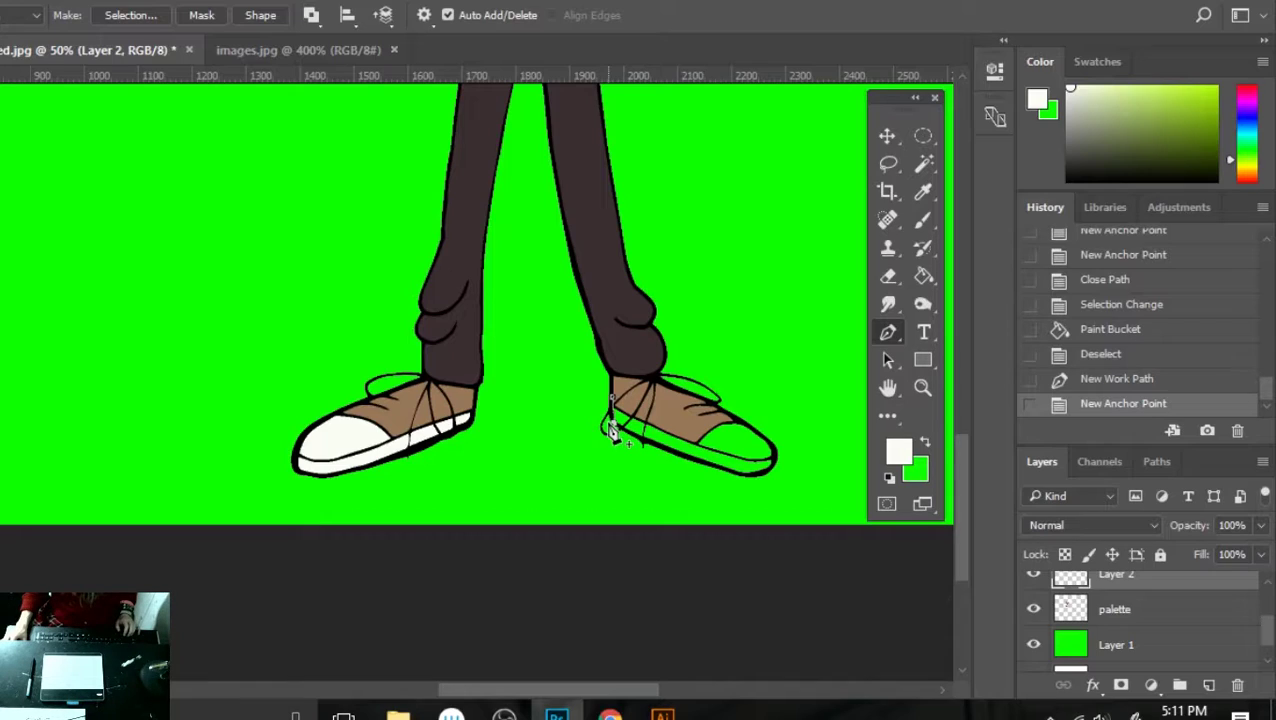
key("ctrl+z")
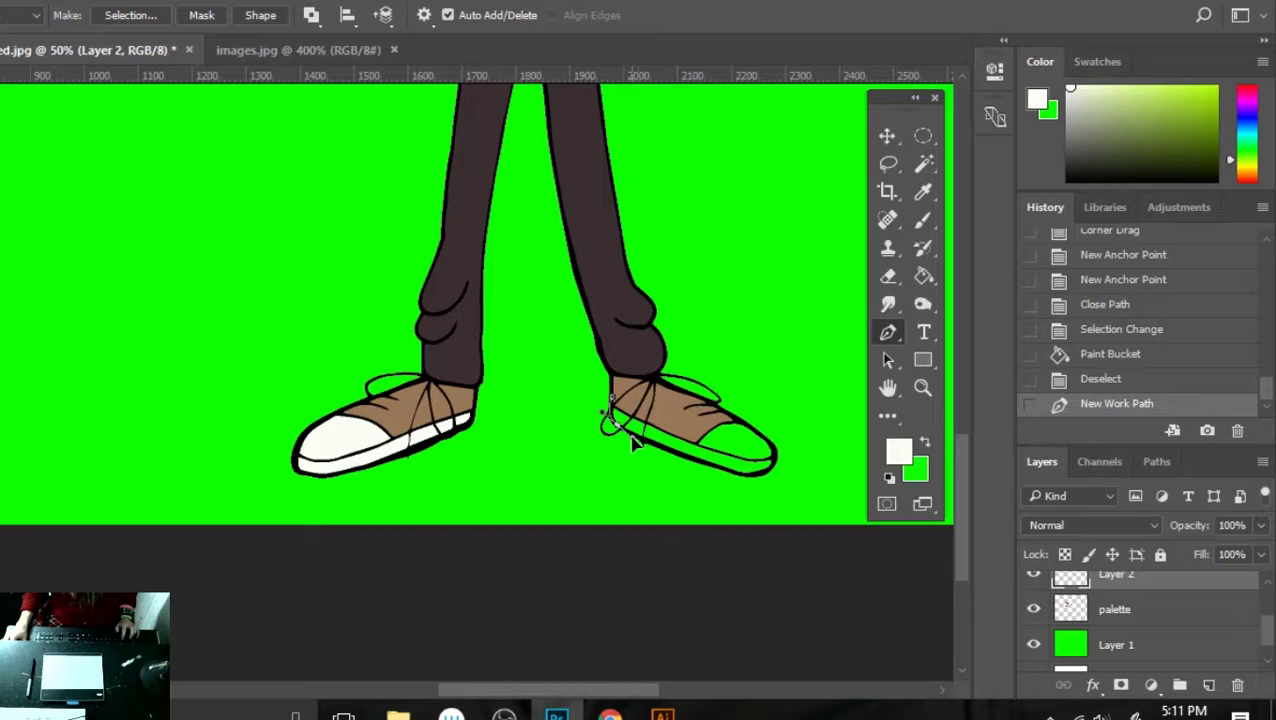
left_click(630, 440)
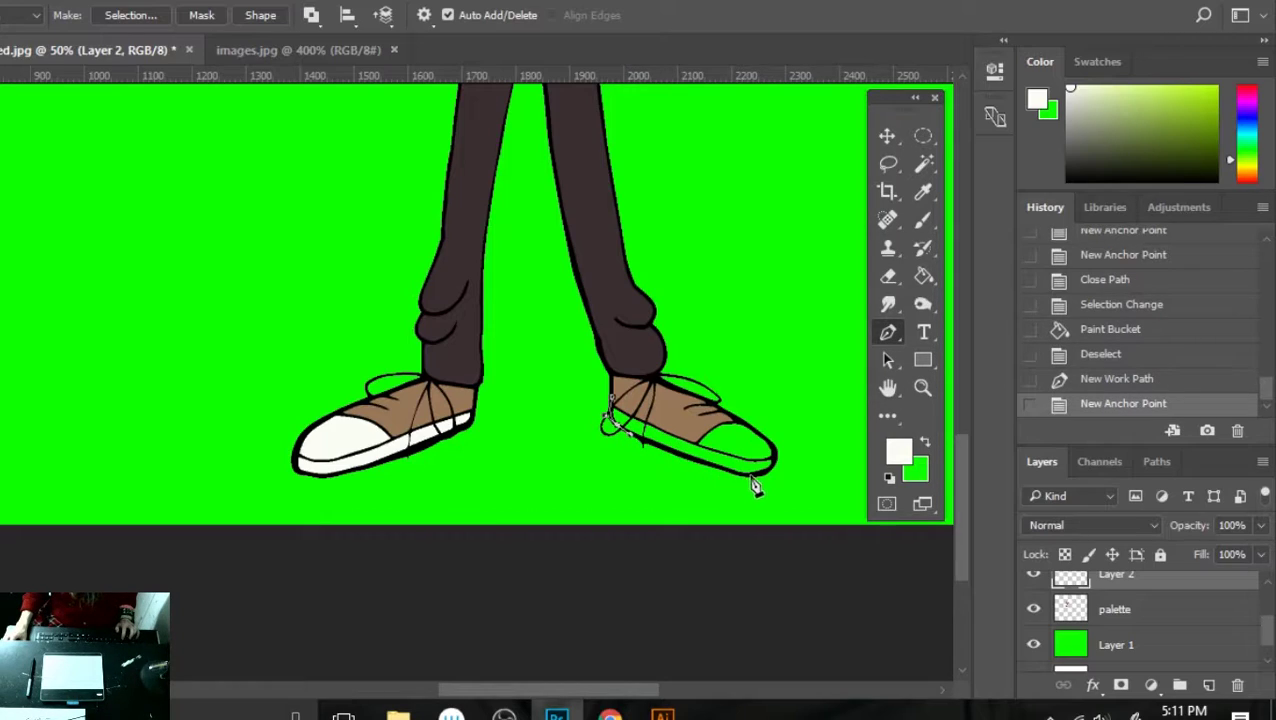
left_click_drag(752, 478, 772, 478)
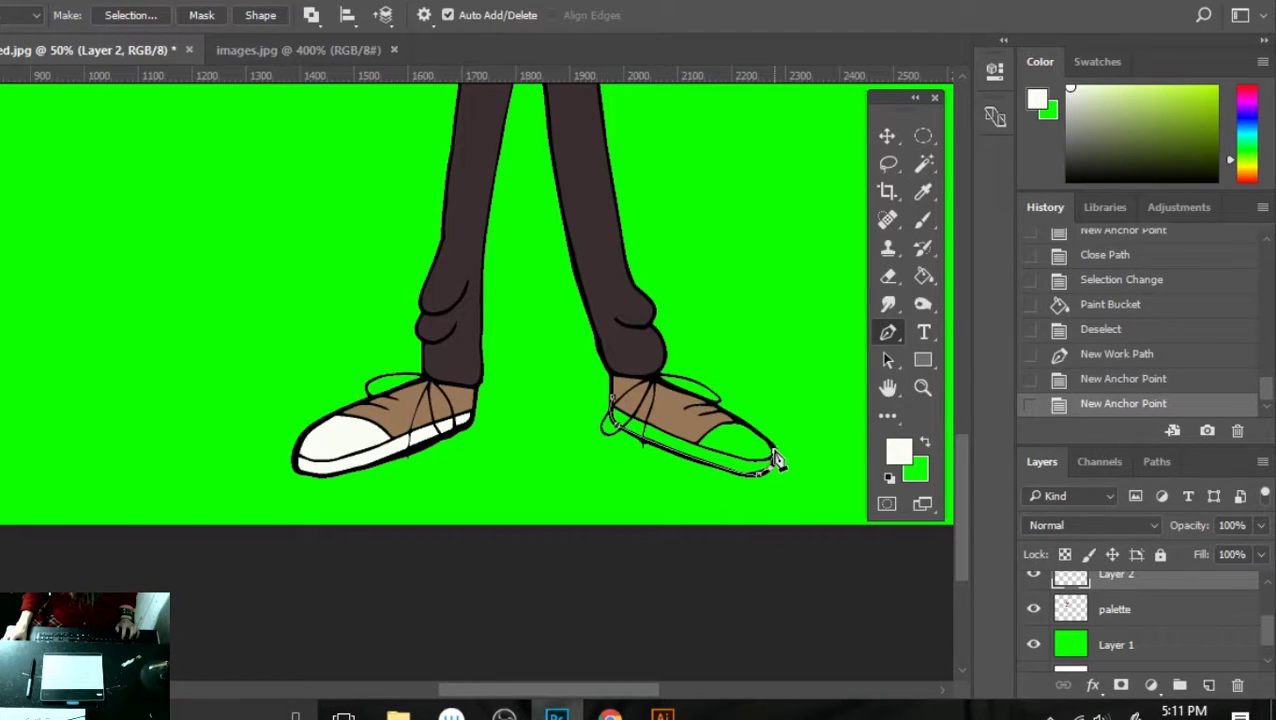
left_click(770, 455)
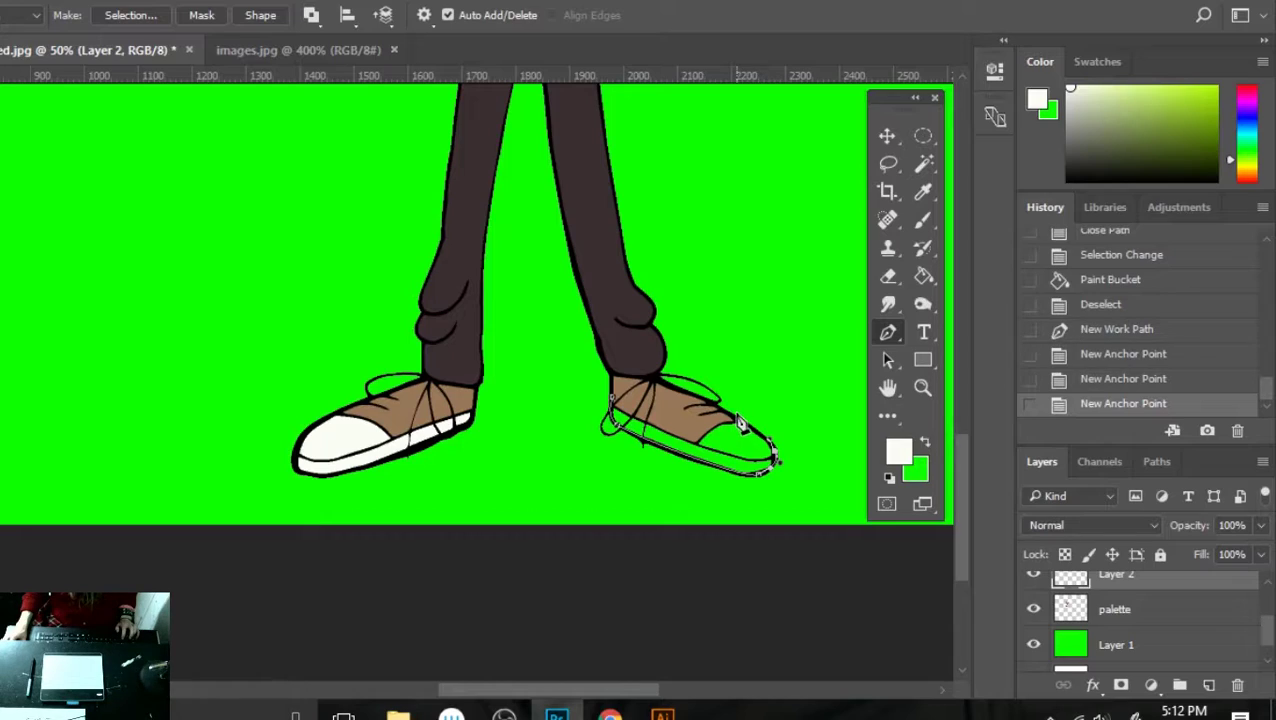
left_click(732, 420)
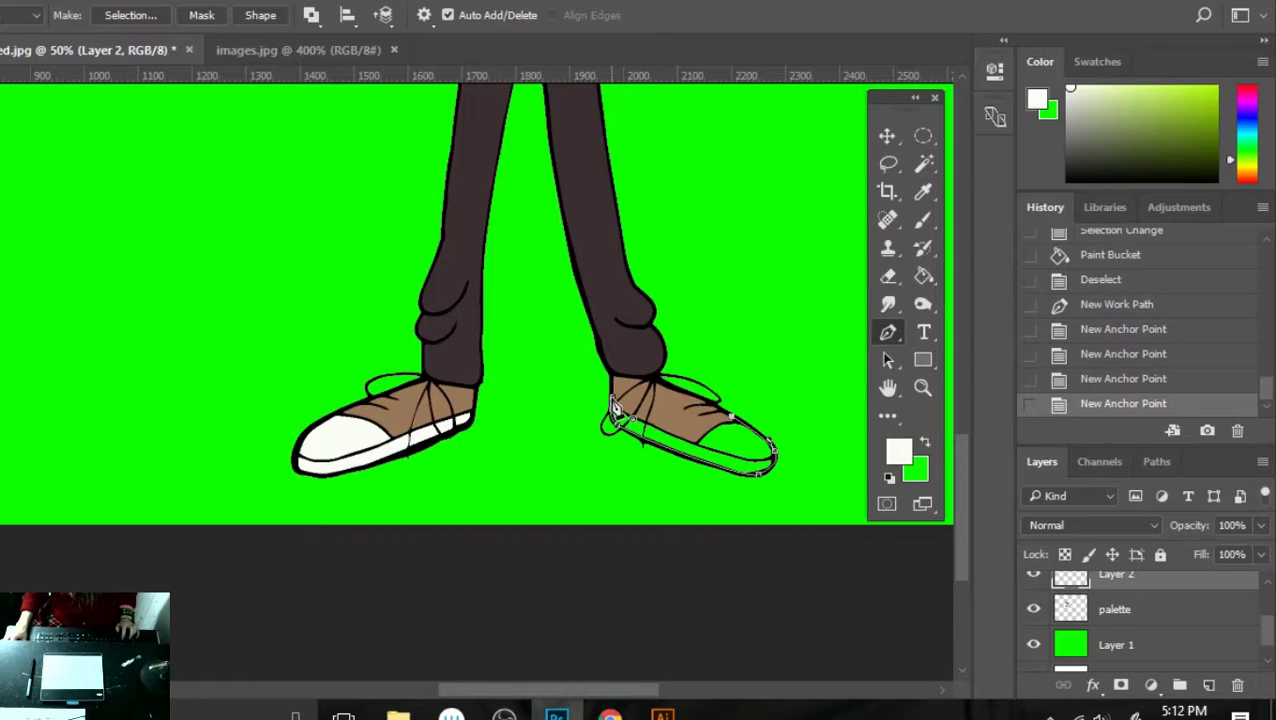
left_click(620, 407)
right_click(698, 445)
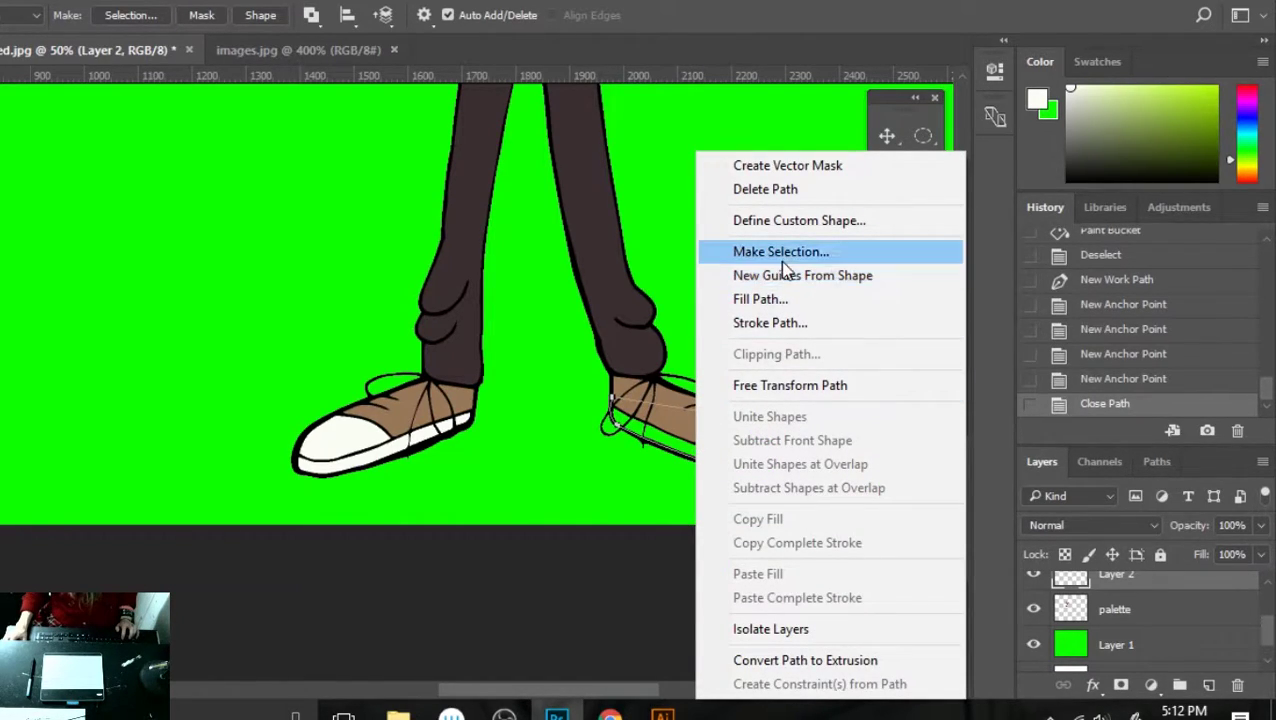
left_click(776, 334)
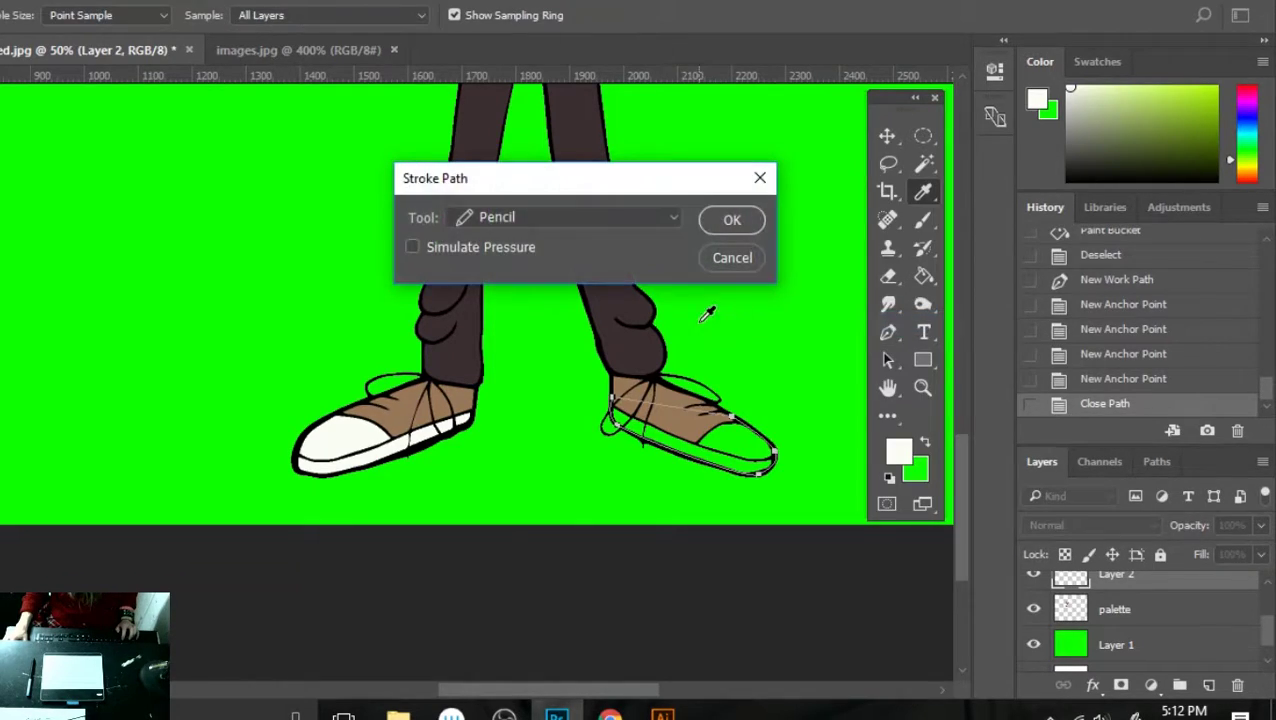
left_click(668, 217)
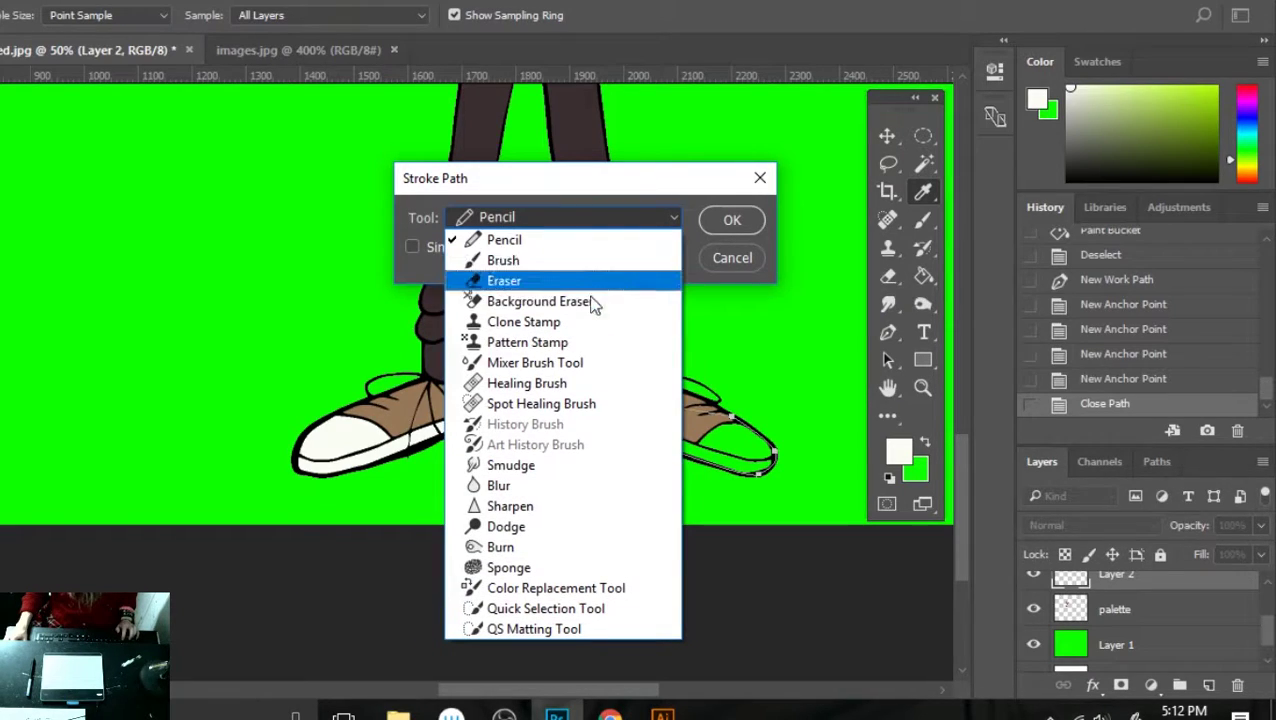
left_click(581, 260)
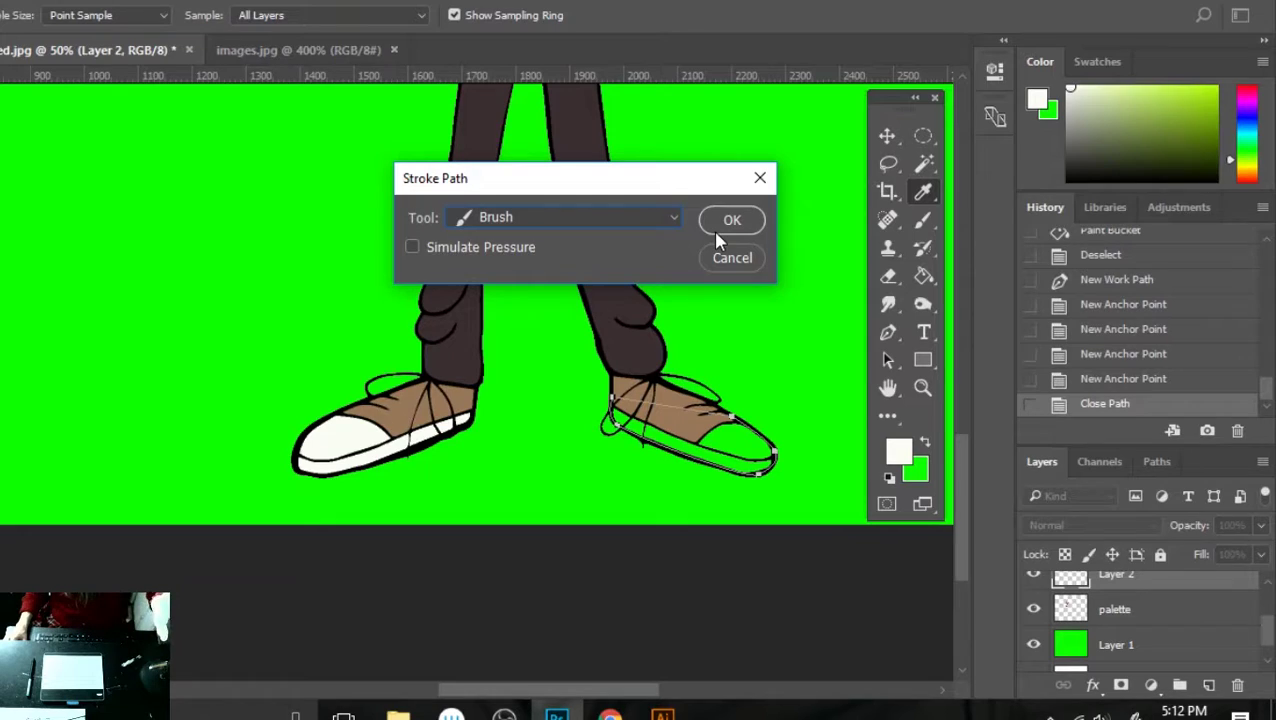
left_click(759, 179)
- Turn the right-hand shoe path into a selection with 0 px feather, fill it with the off-white and deselect
right_click(748, 388)
left_click(763, 248)
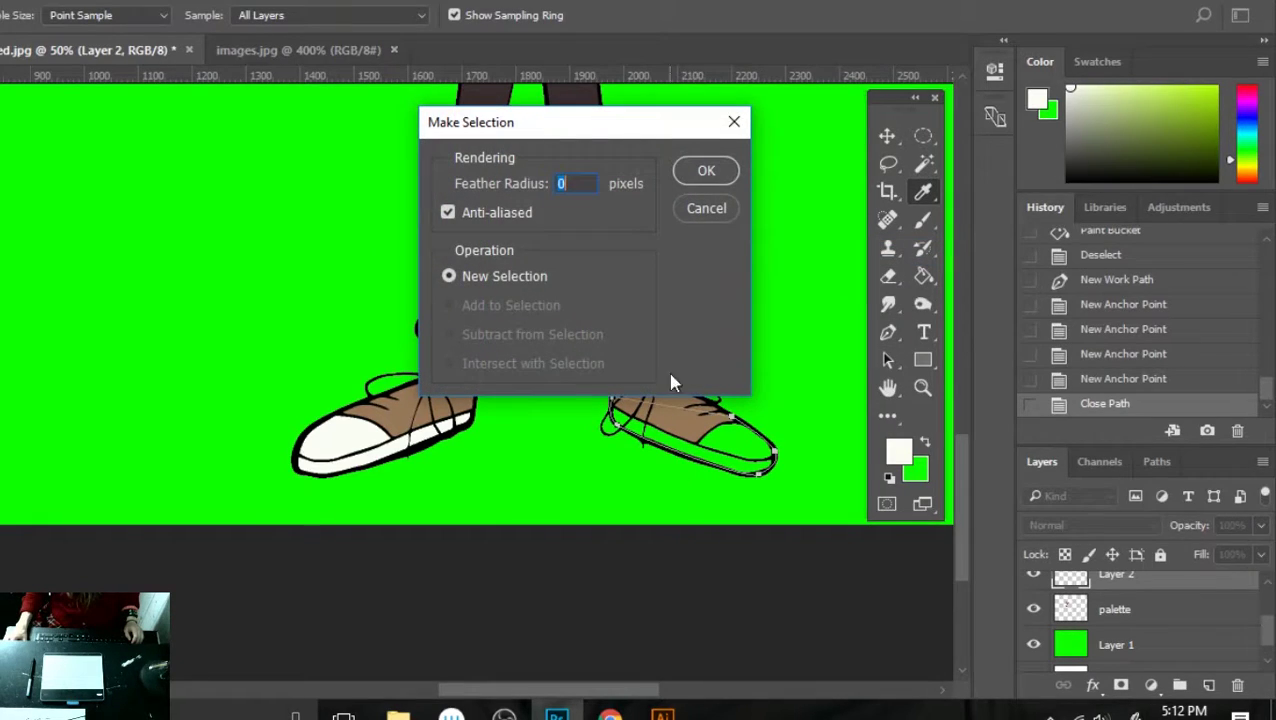
left_click(706, 172)
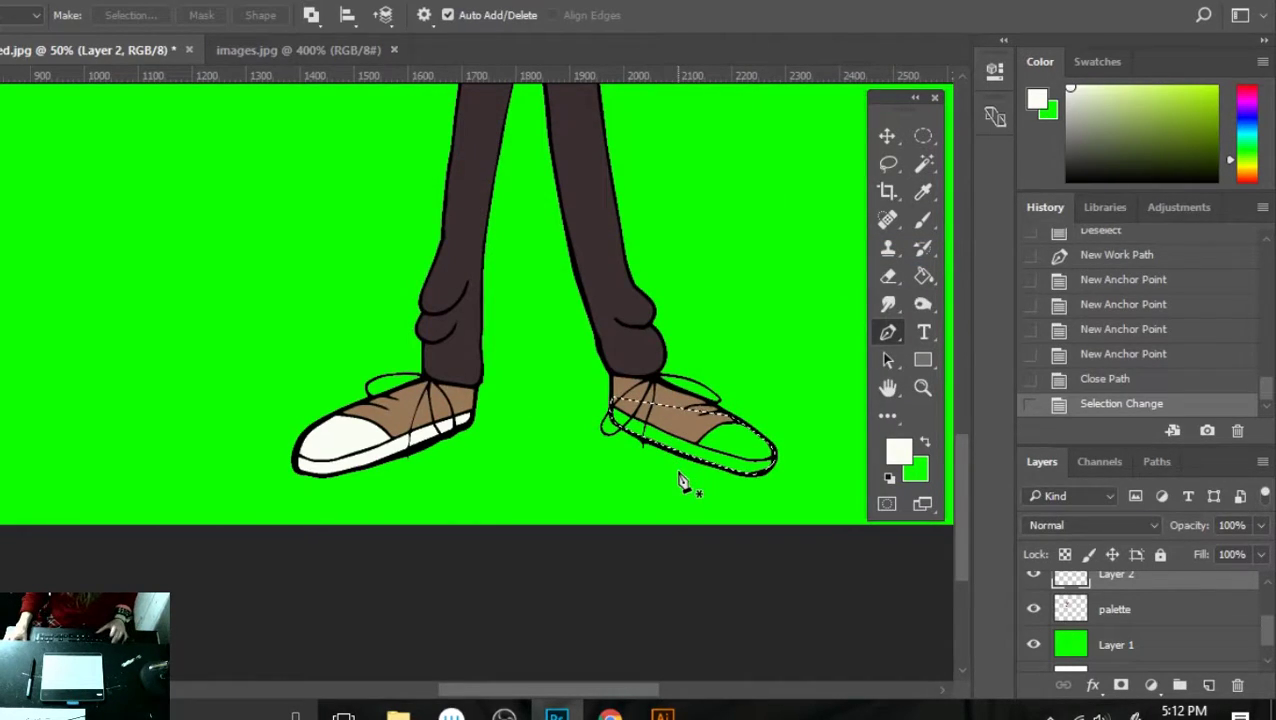
key("g")
left_click(735, 452)
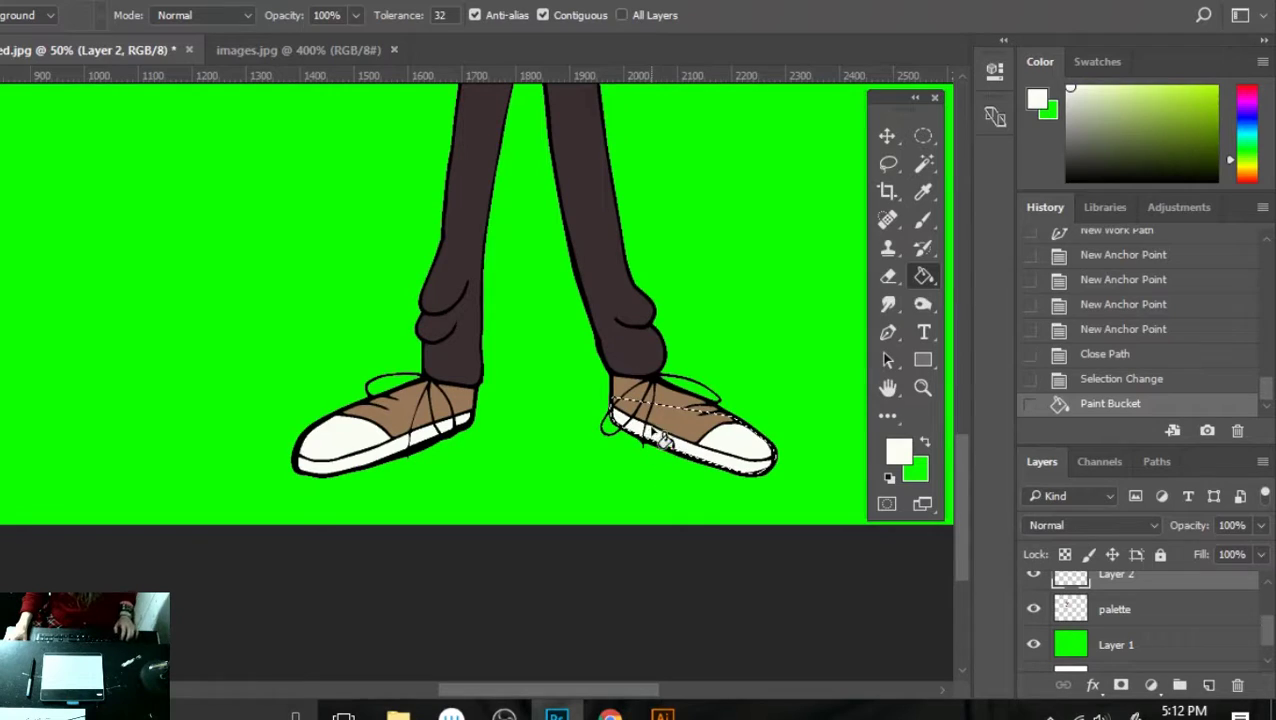
key("ctrl+d")
- Select the interior of the pointing hand on the color layer with the Magic Wand
left_click_drag(958, 502, 968, 367)
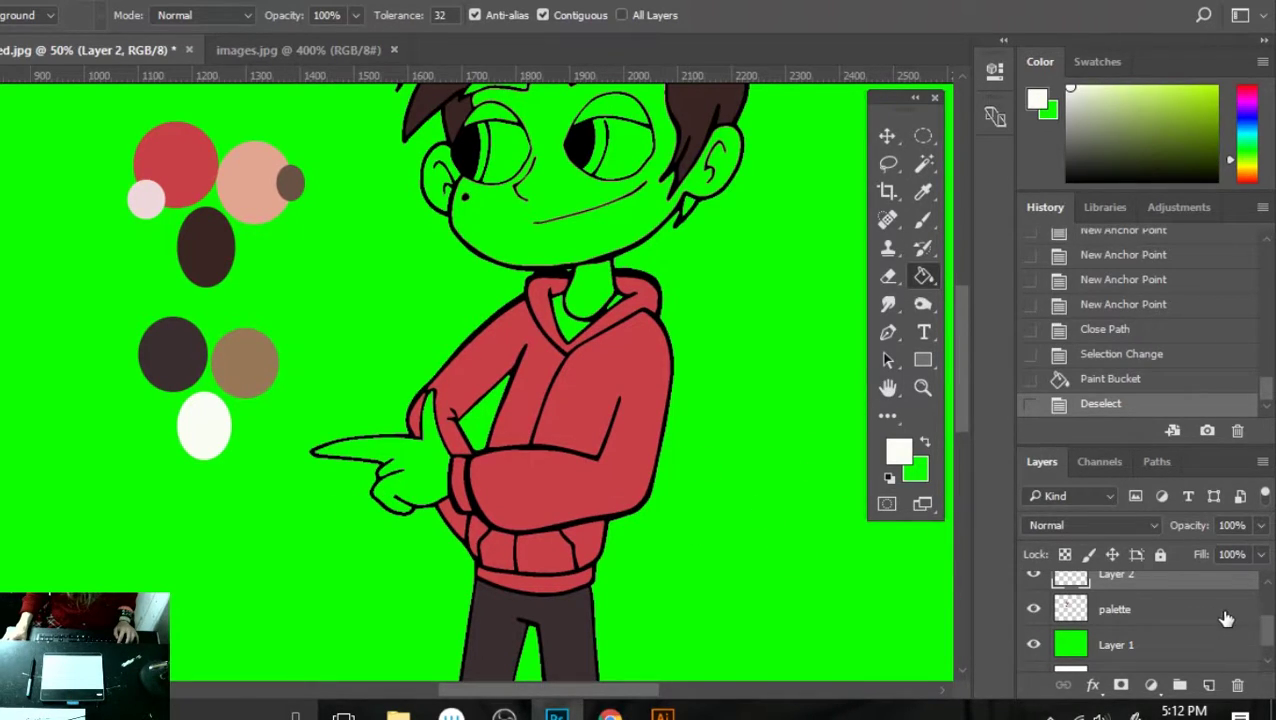
left_click_drag(1265, 643, 1265, 617)
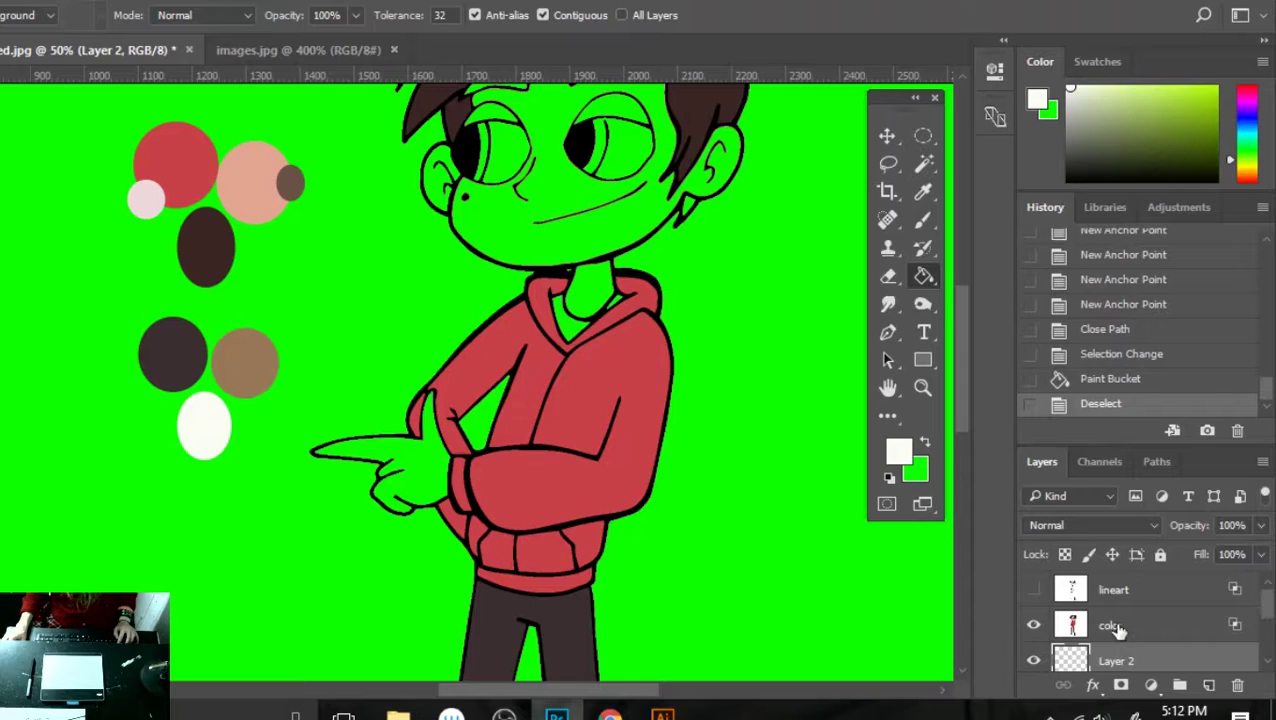
left_click(1087, 627)
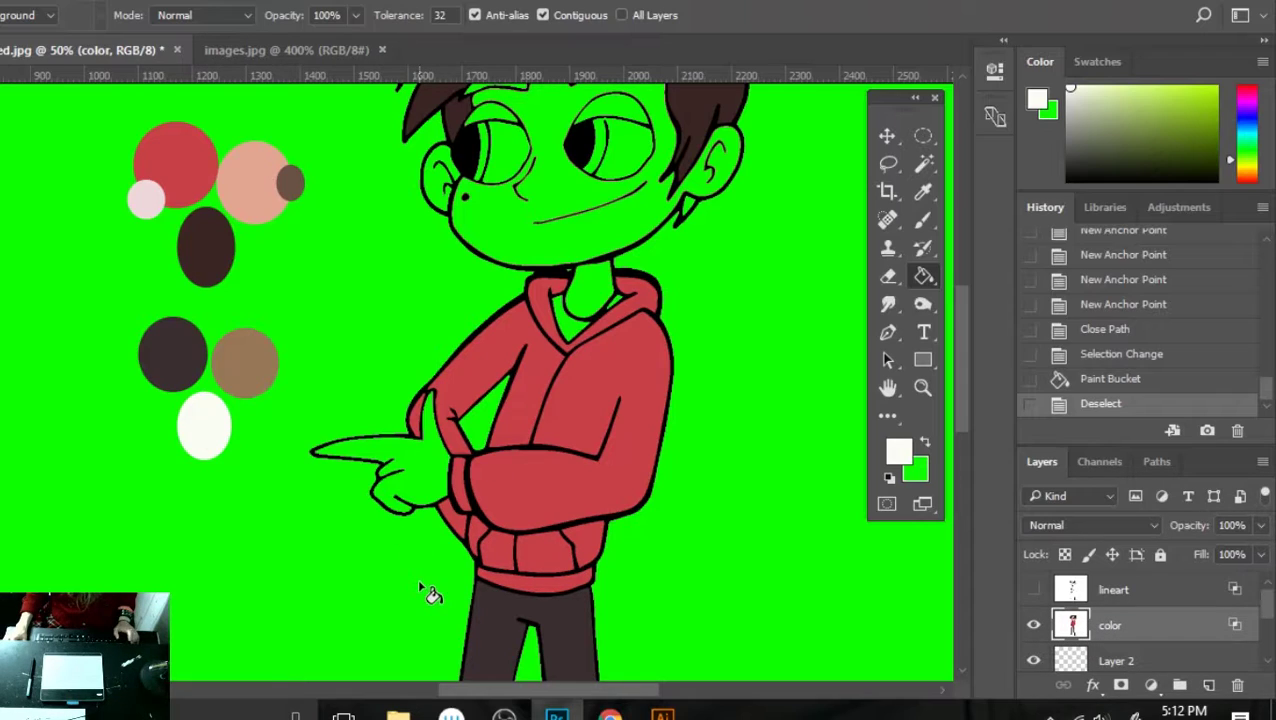
key("w")
left_click(432, 466)
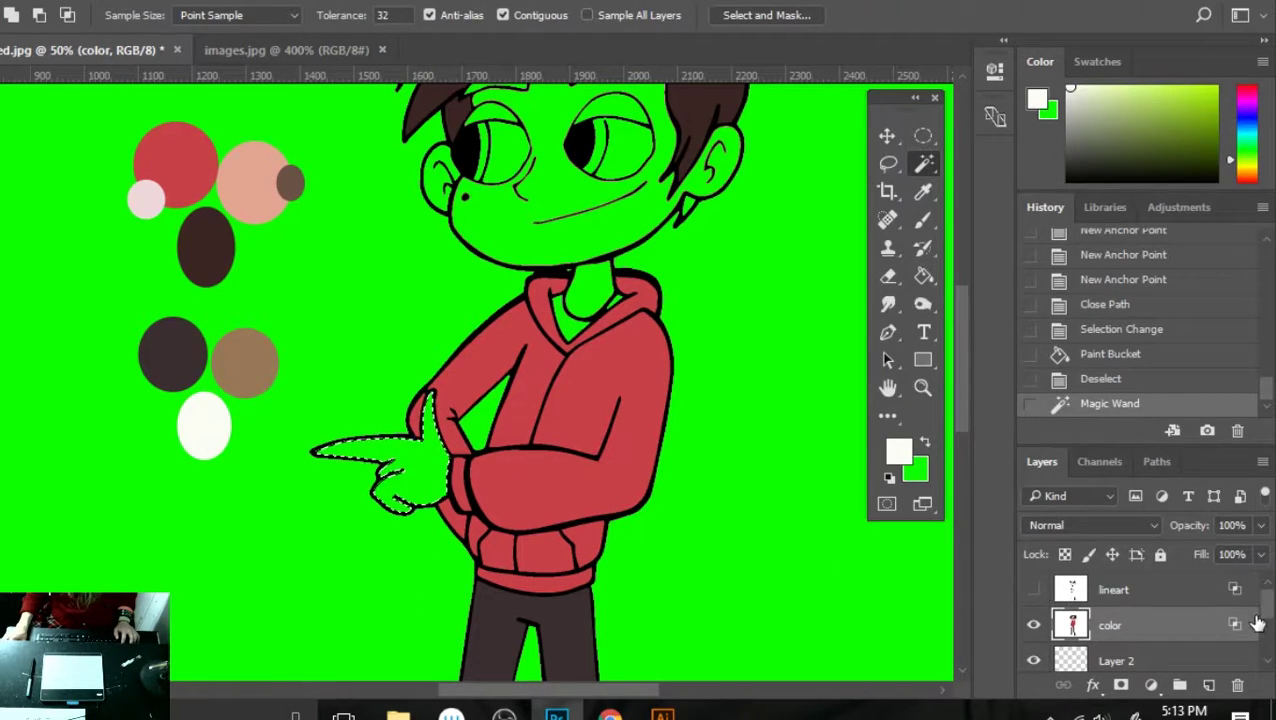
scroll(1150, 620, "down", 3)
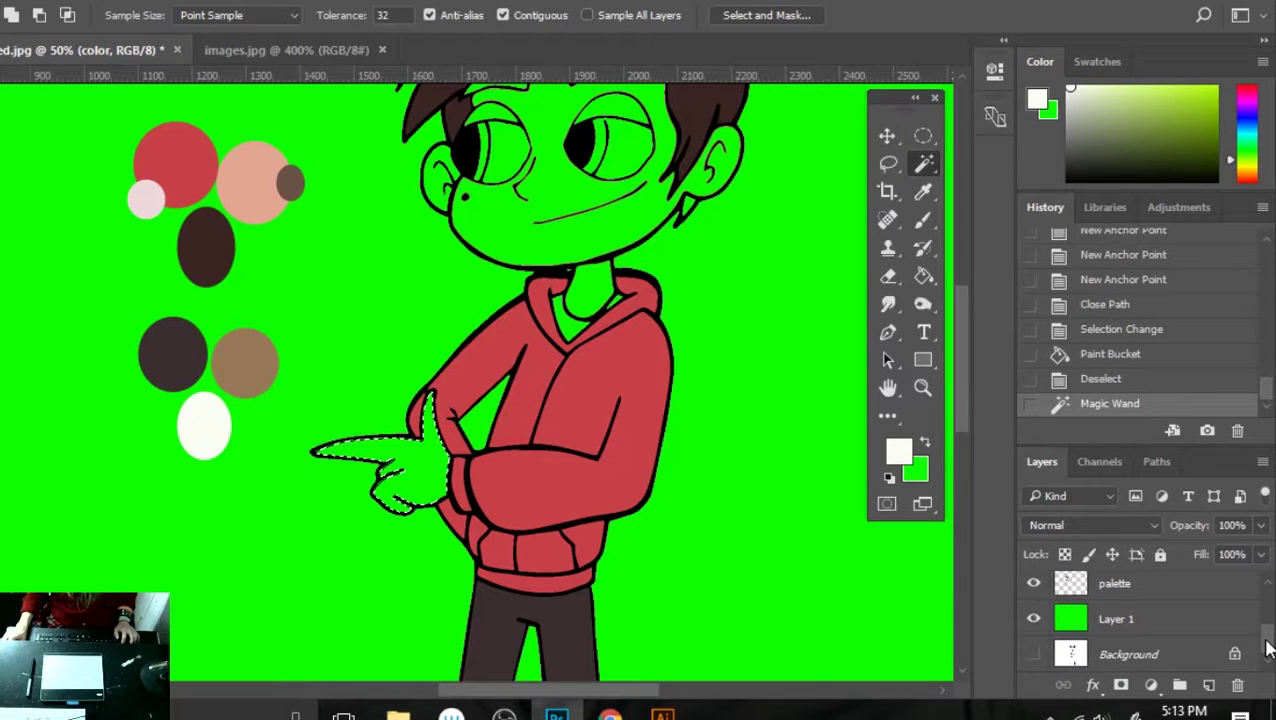
scroll(1120, 620, "up", 2)
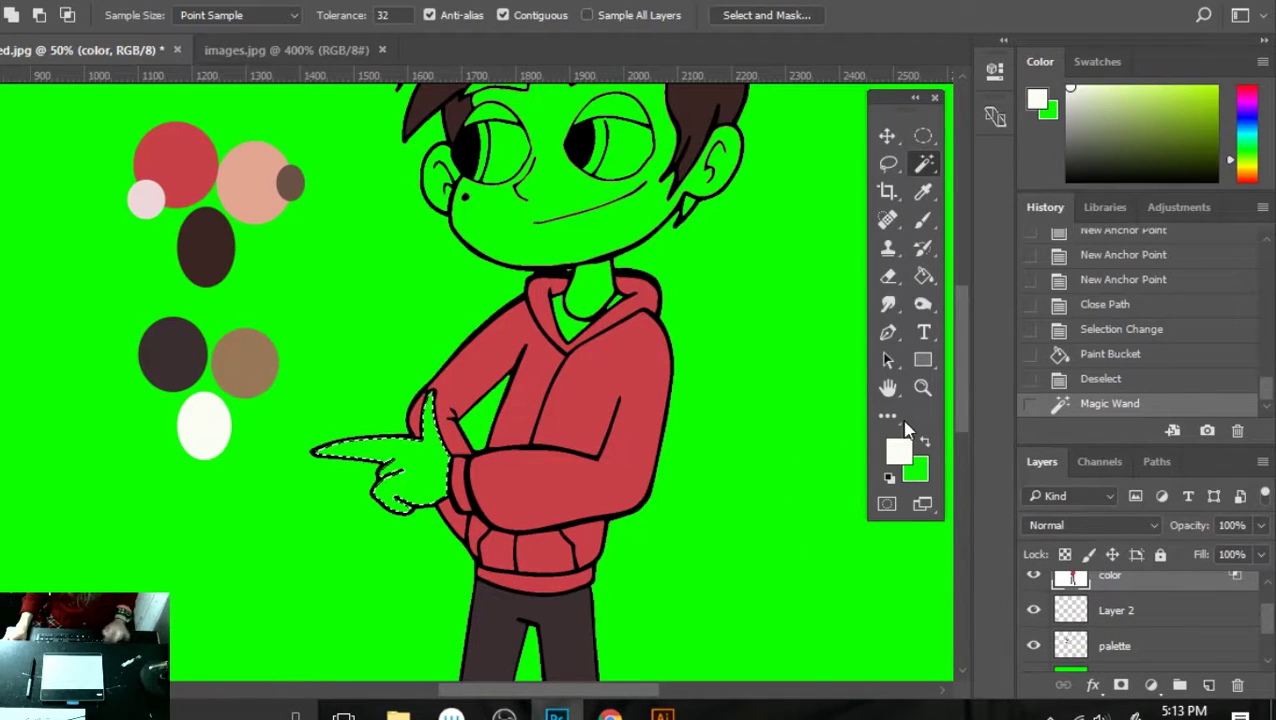
- Rename Layer 2, which holds the fill colours, as "colors"
key("ctrl+d")
key("ctrl+minus")
key("ctrl+minus")
key("ctrl+minus")
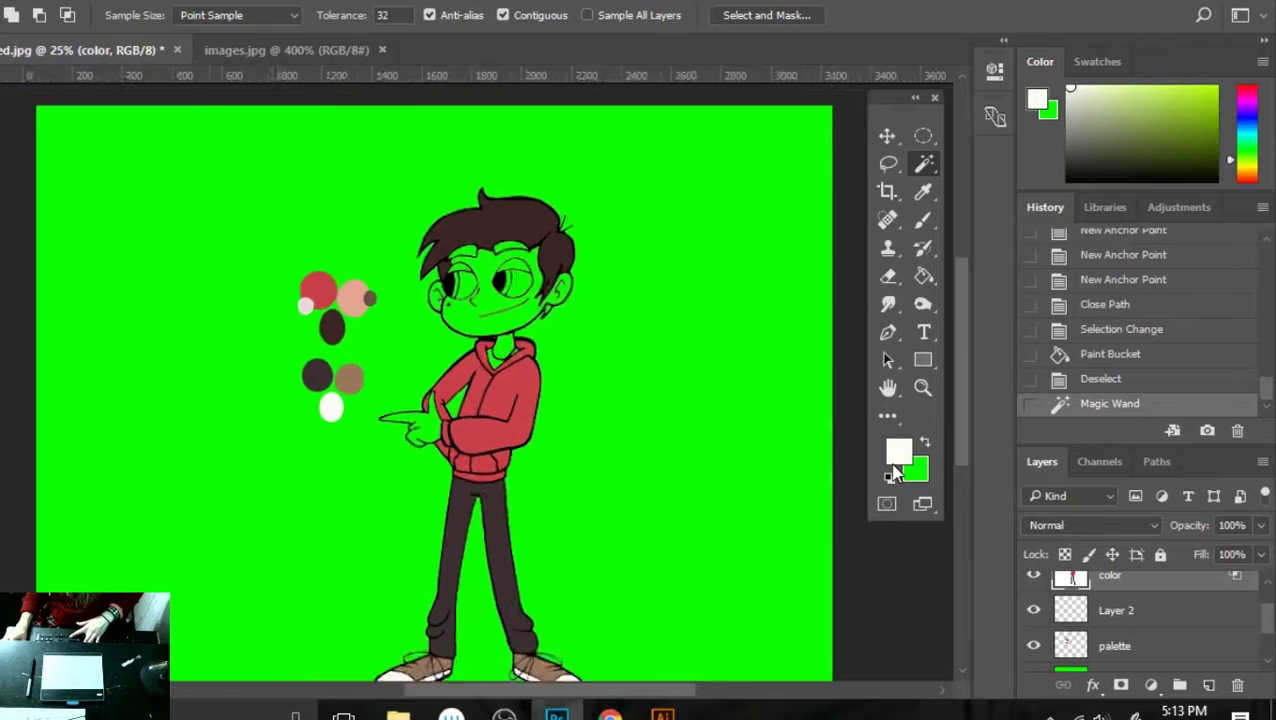
left_click(1033, 610)
left_click(1033, 610)
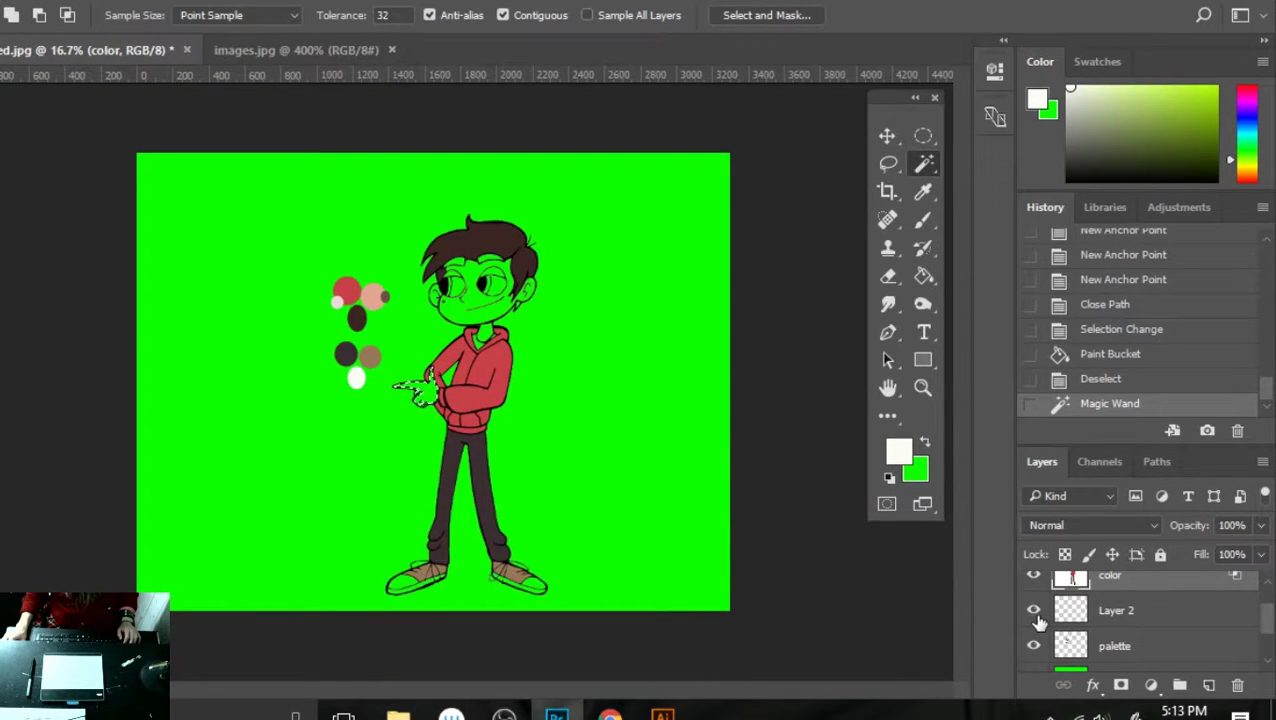
double_click(1118, 612)
type("colors")
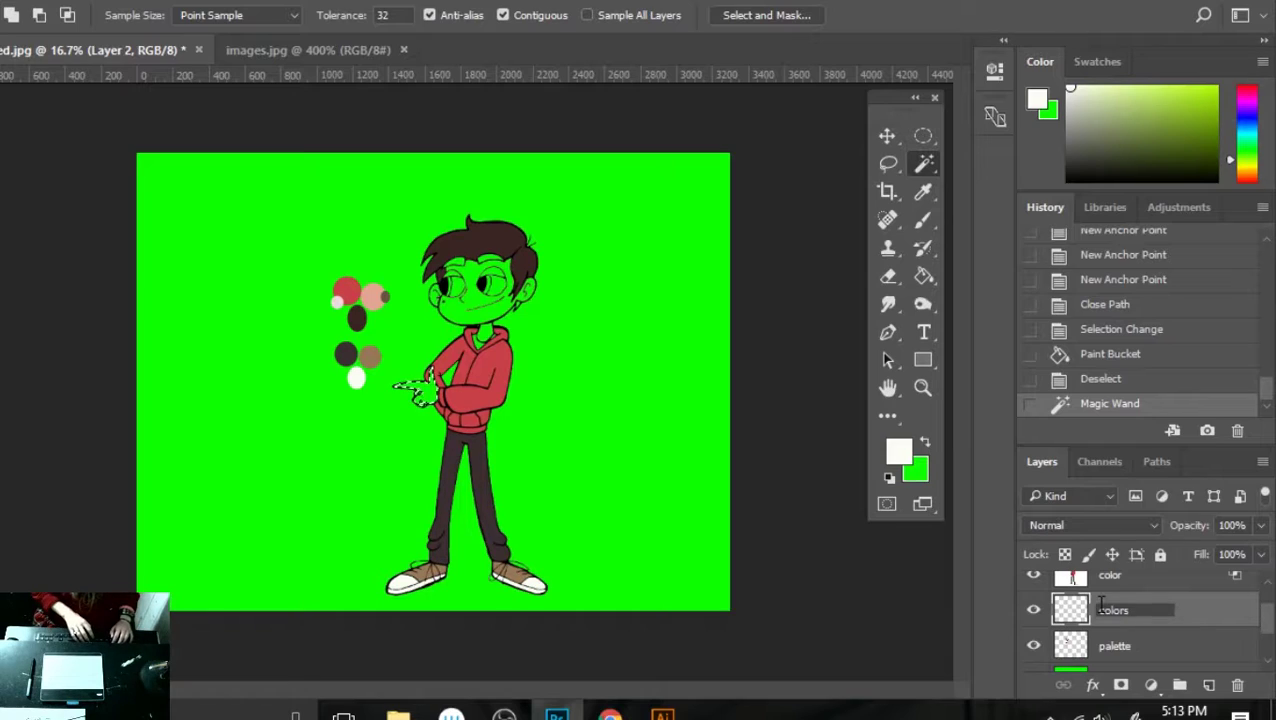
key("Return")
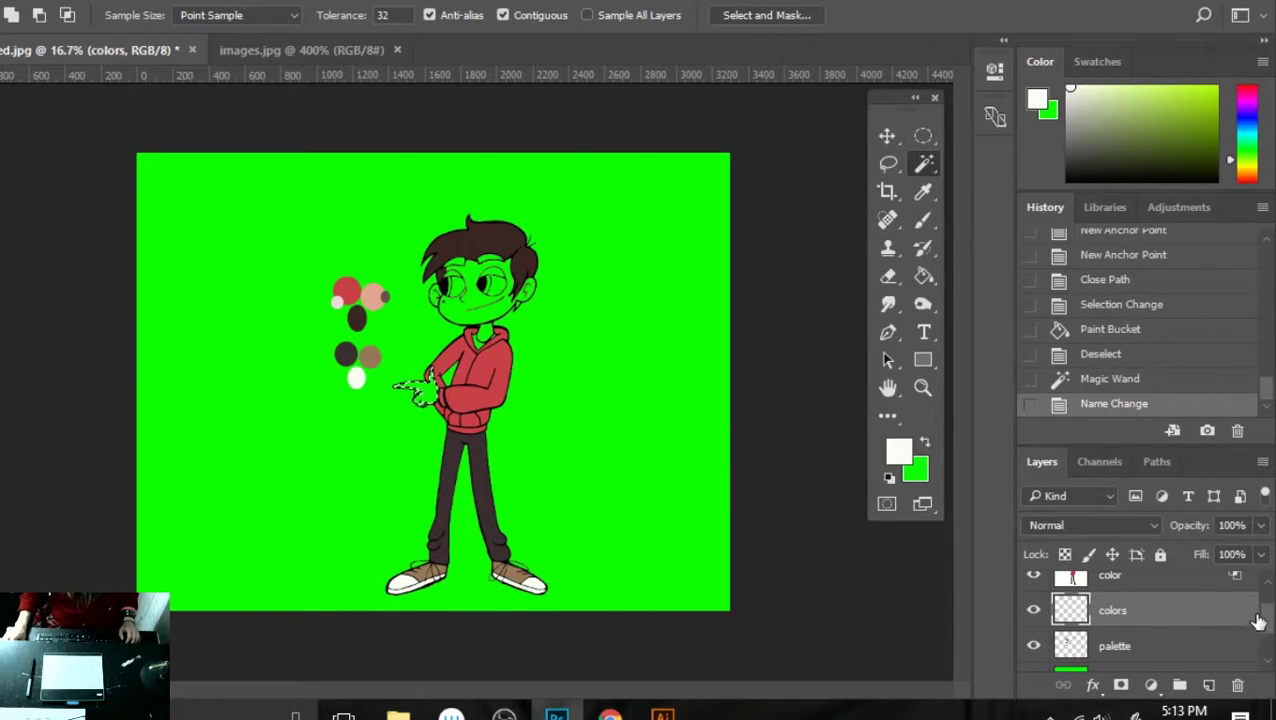
- Sample the peach skin tone from the palette, fill the selected pointing hand with it on the colors layer and deselect
left_click_drag(1270, 625, 1270, 598)
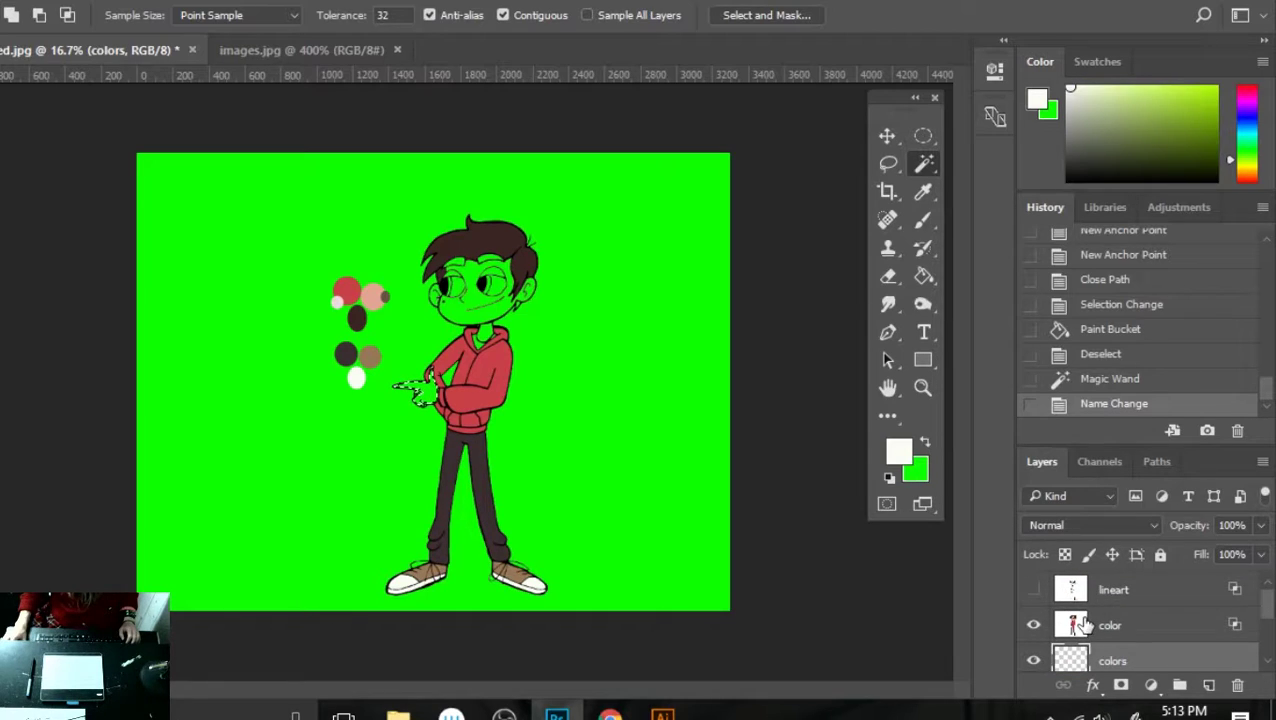
left_click(1100, 625)
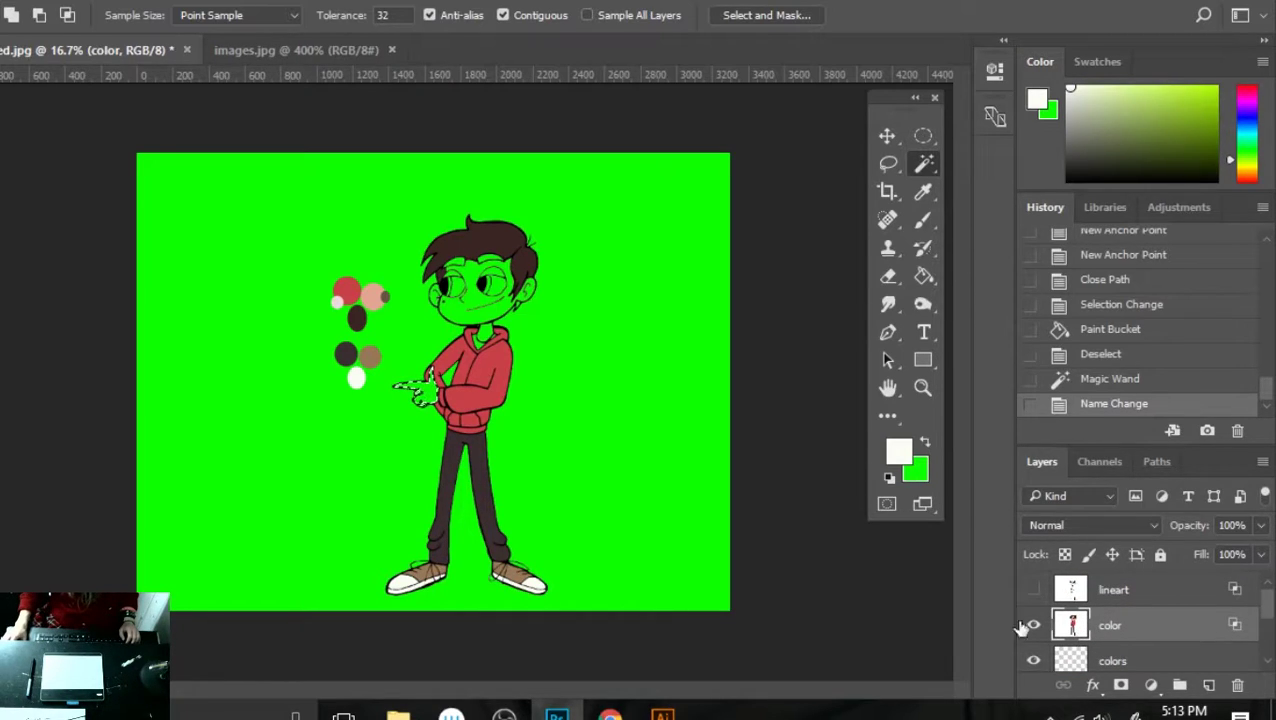
left_click(1126, 660)
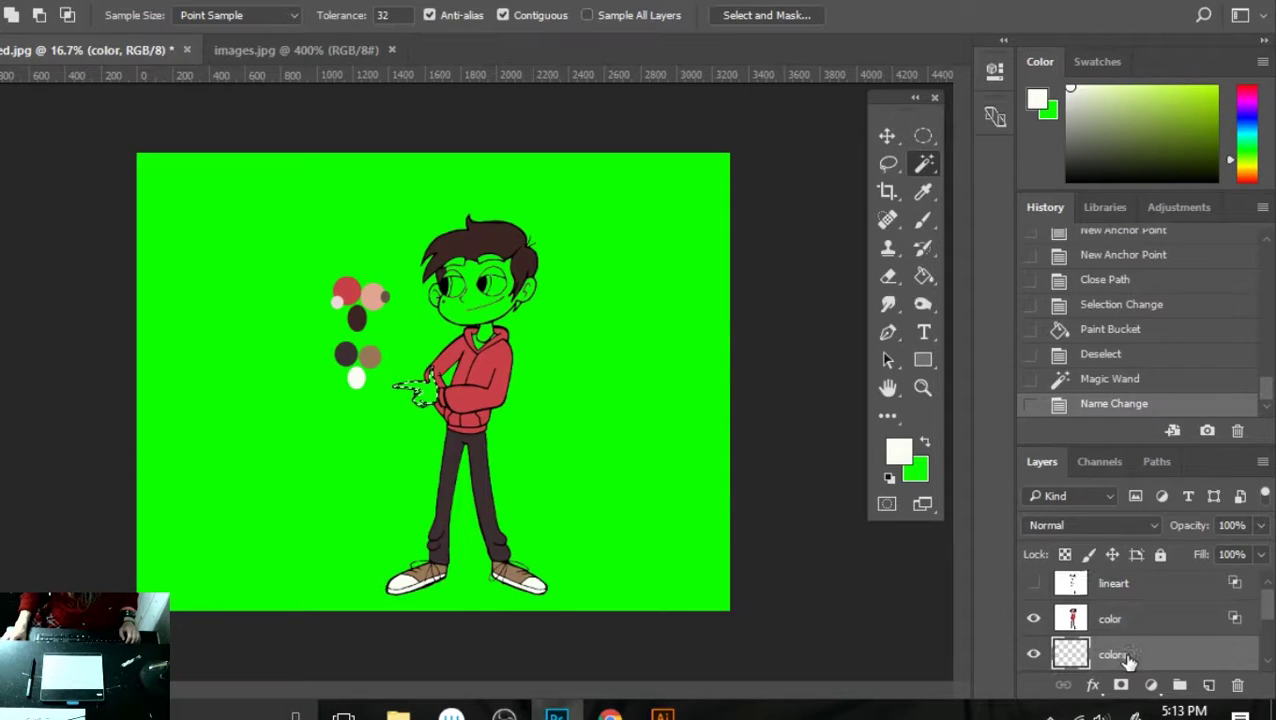
key("ctrl+equal")
key("ctrl+equal")
key("ctrl+equal")
key("ctrl+equal")
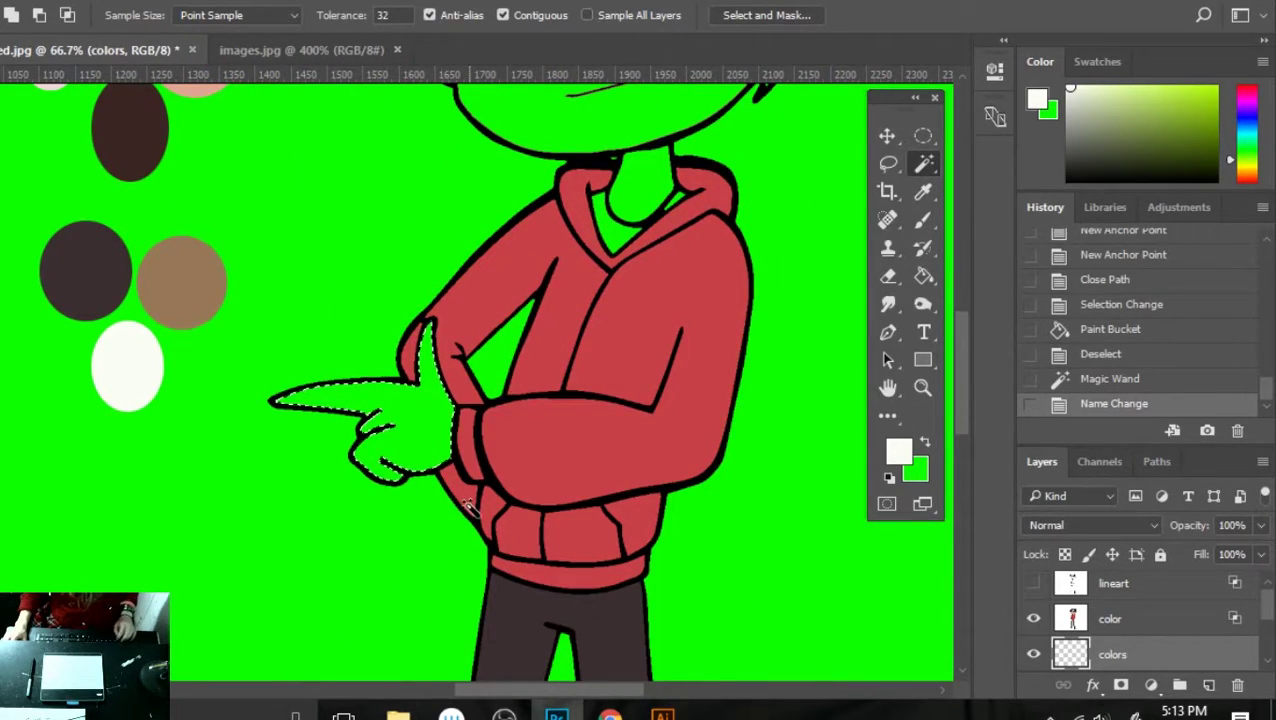
key("g")
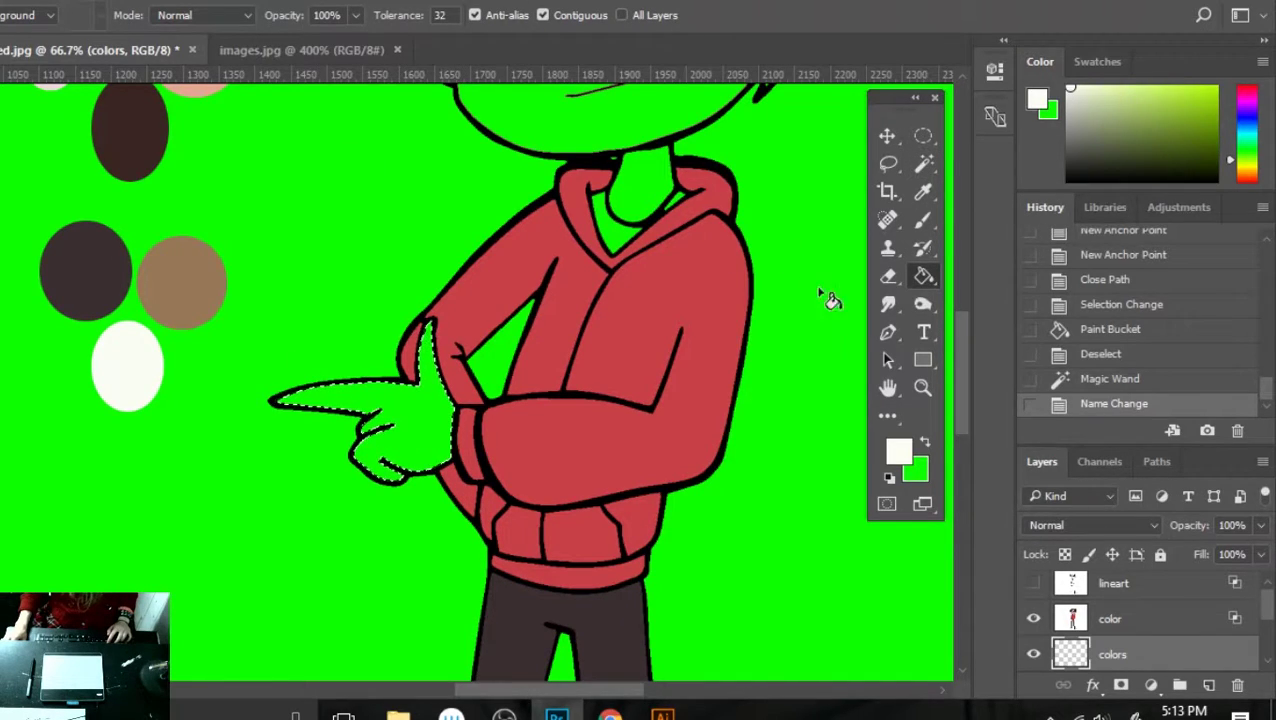
left_click_drag(958, 373, 957, 322)
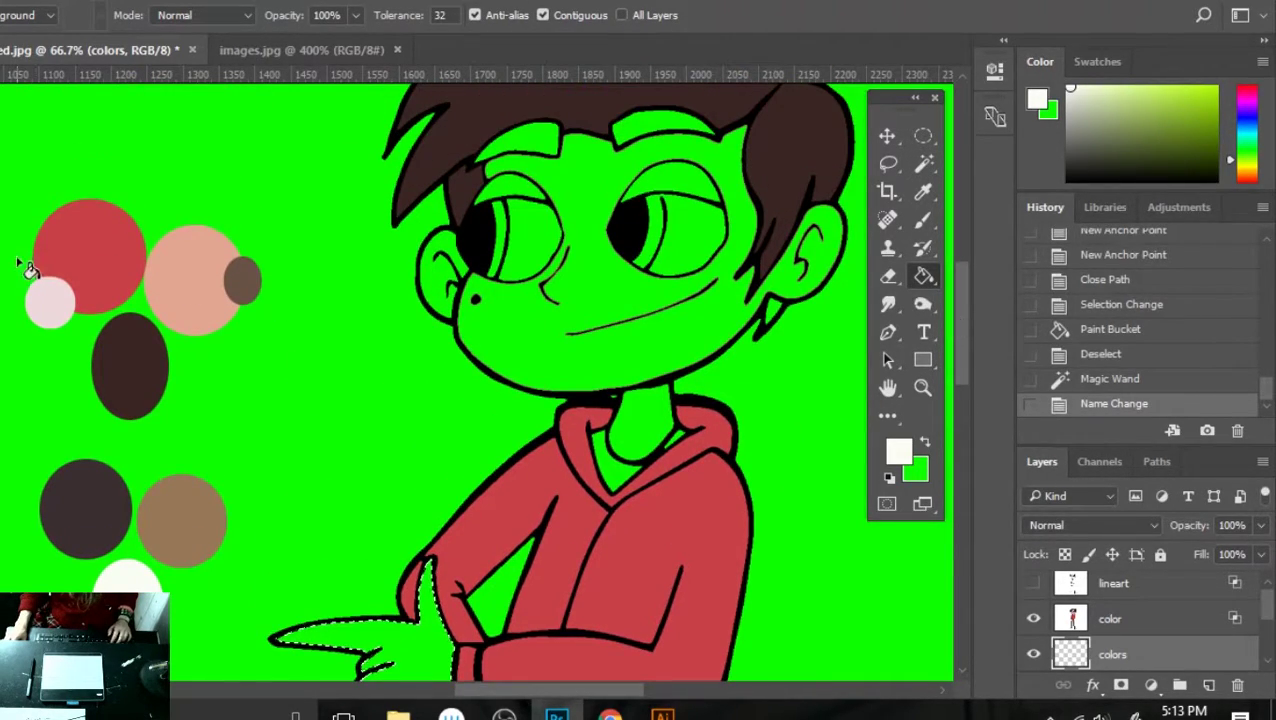
key("i")
left_click(175, 297)
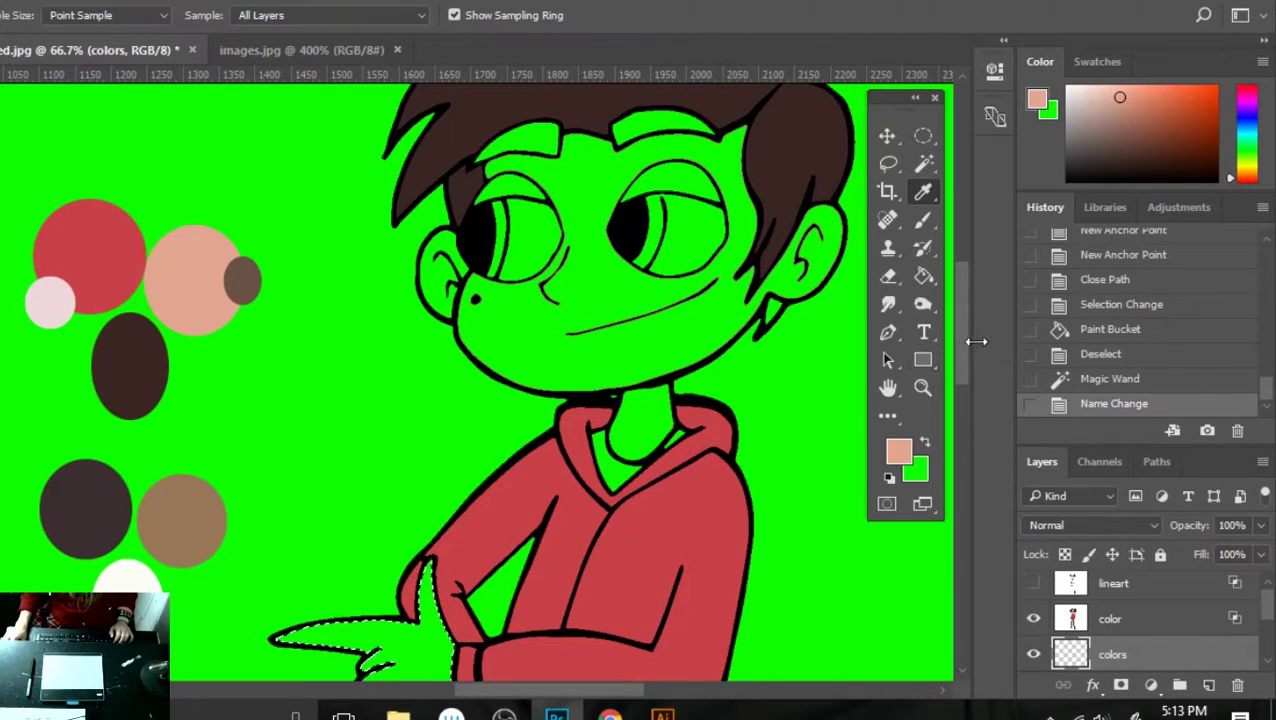
left_click_drag(959, 323, 958, 366)
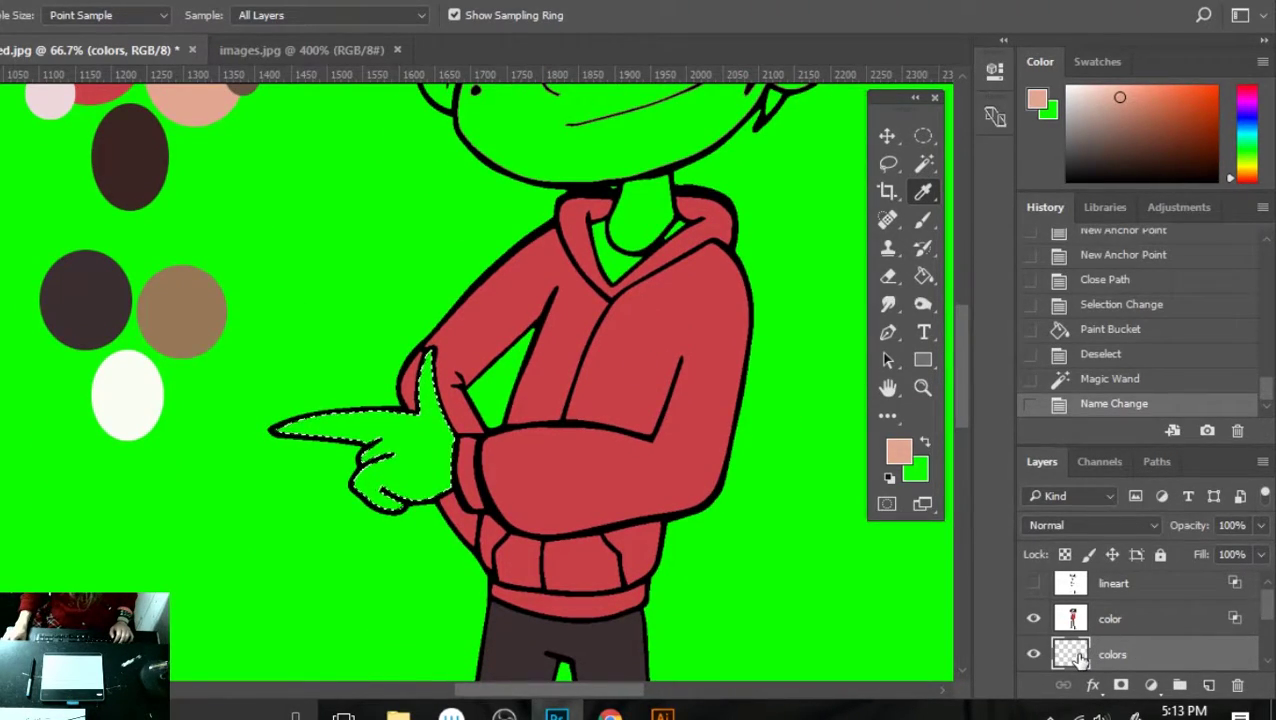
key("g")
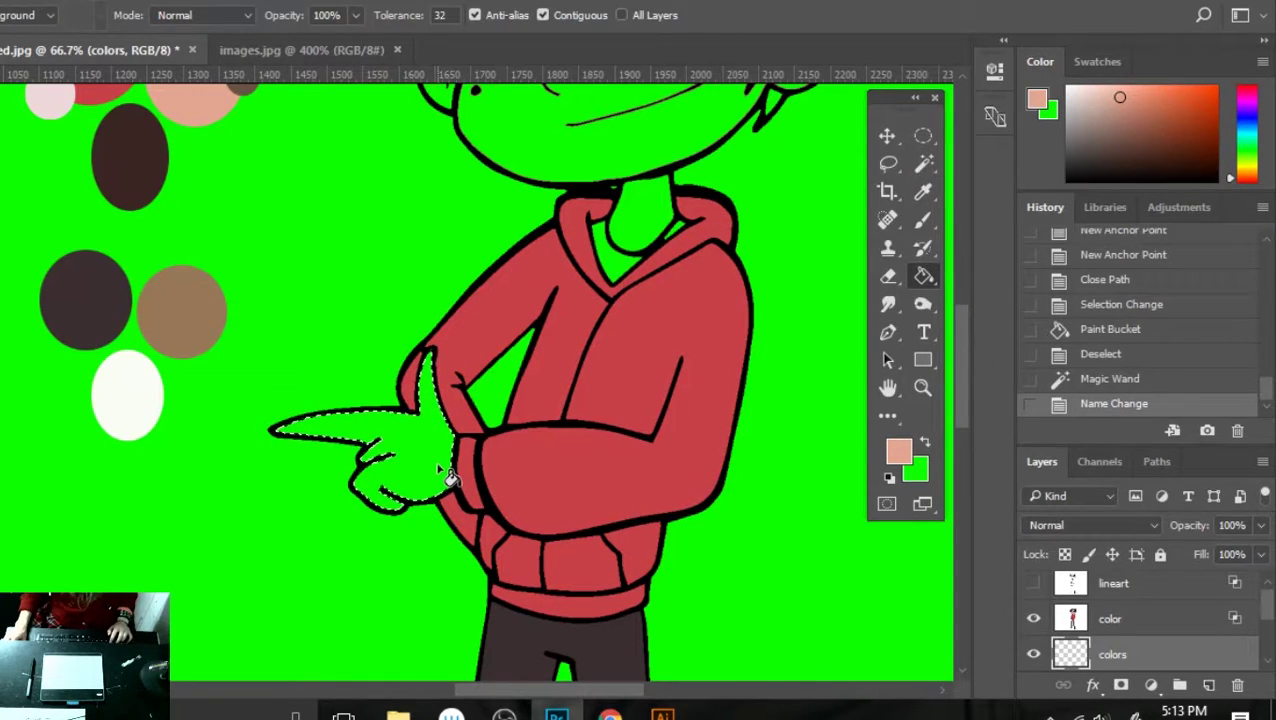
left_click(410, 470)
key("ctrl+d")
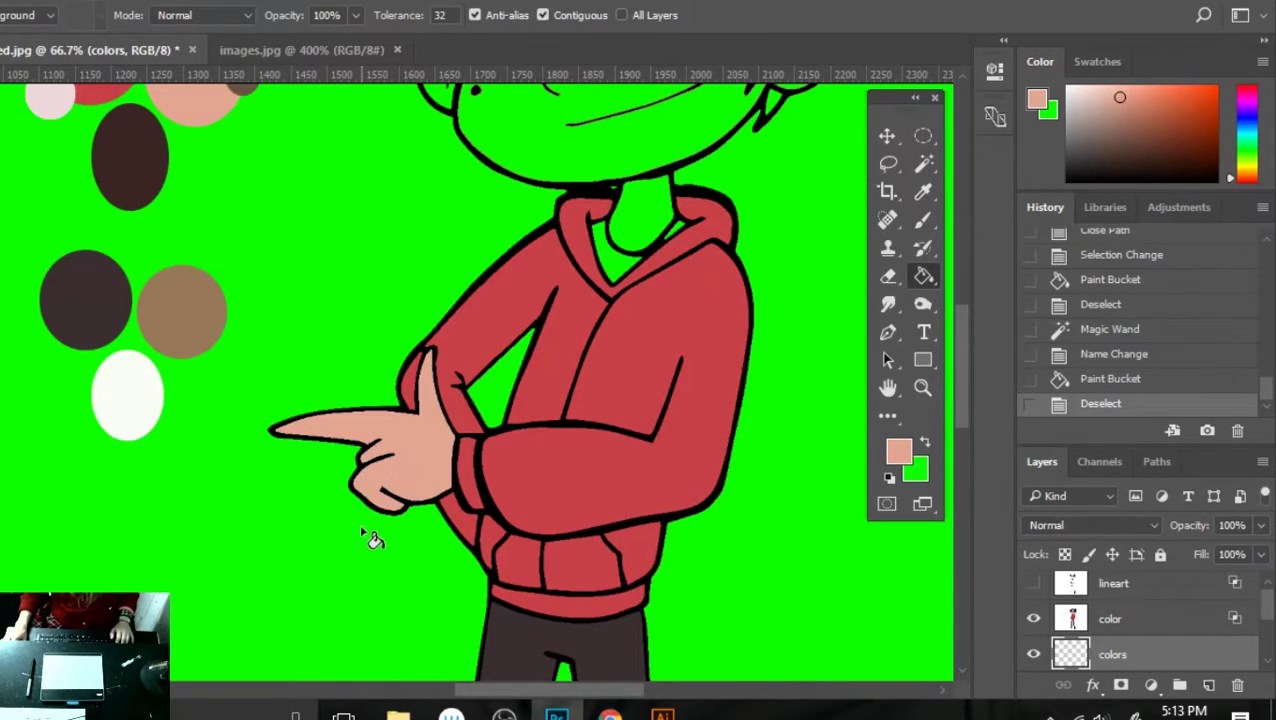
- Select the face and its connected ear on the color layer with the Magic Wand and fill them with the peach on the colors layer
left_click(1108, 622)
left_click_drag(954, 385, 955, 298)
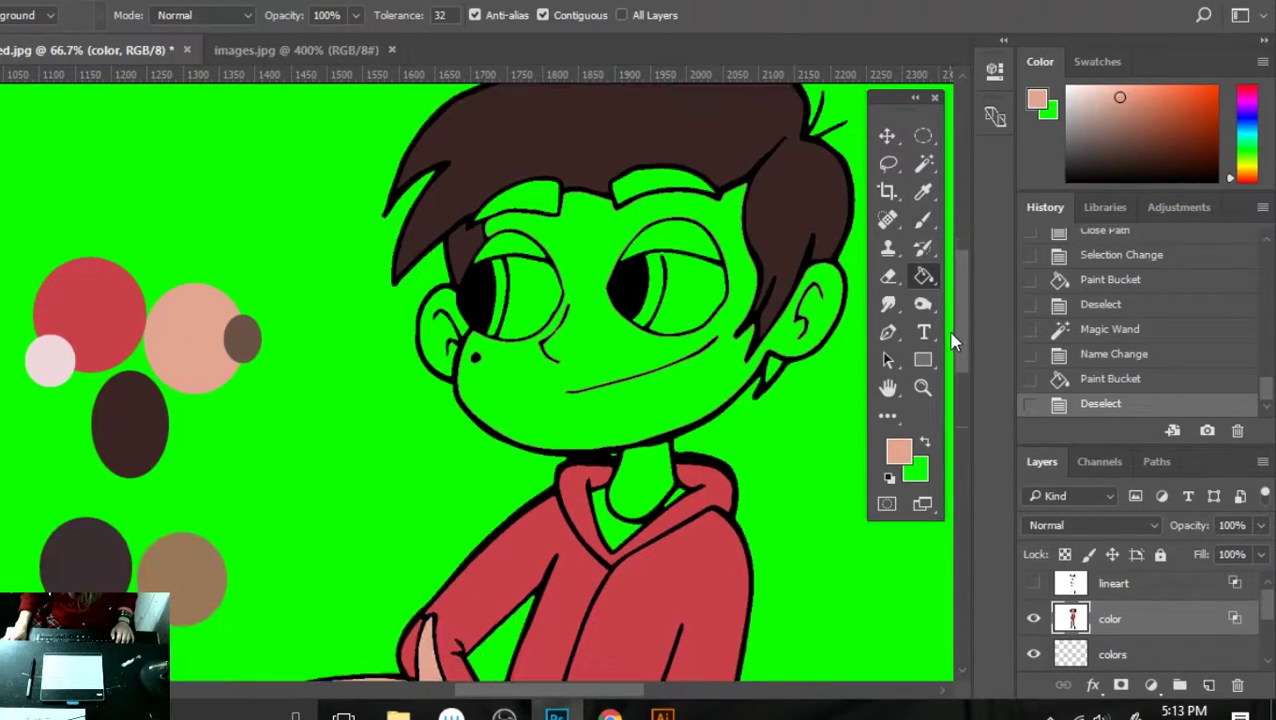
key("w")
left_click(577, 432)
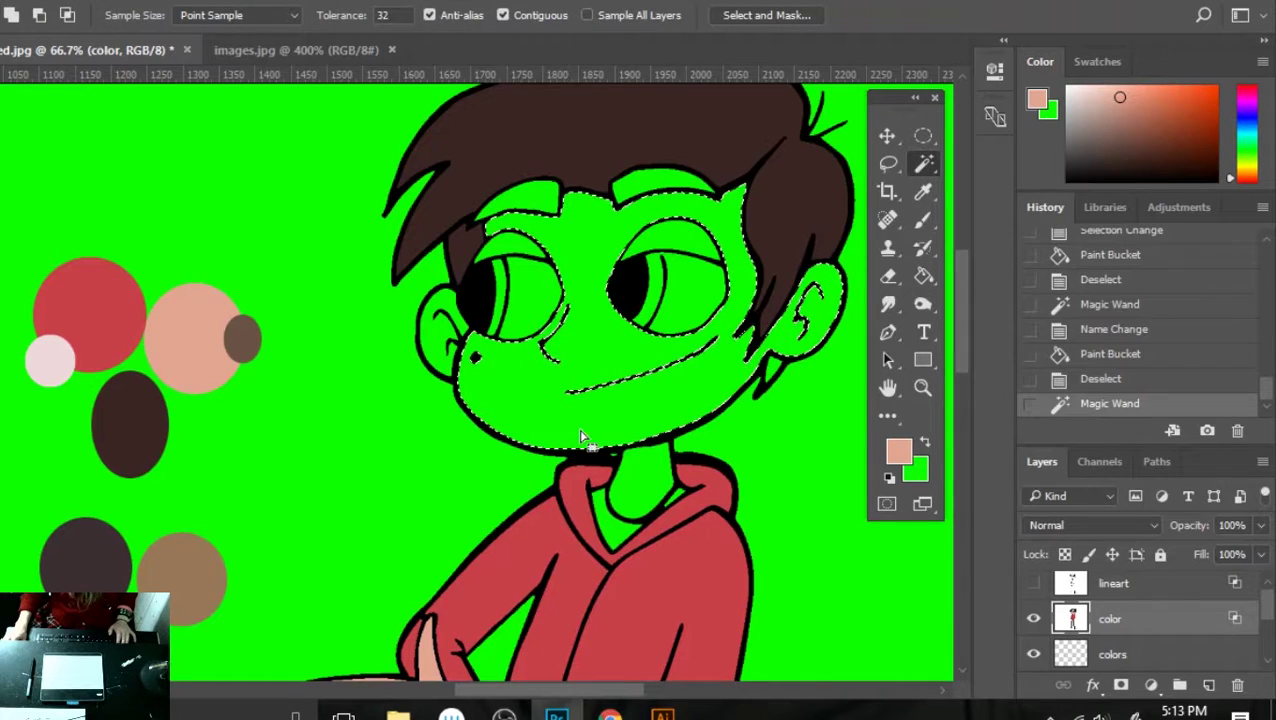
left_click(1131, 652)
key("g")
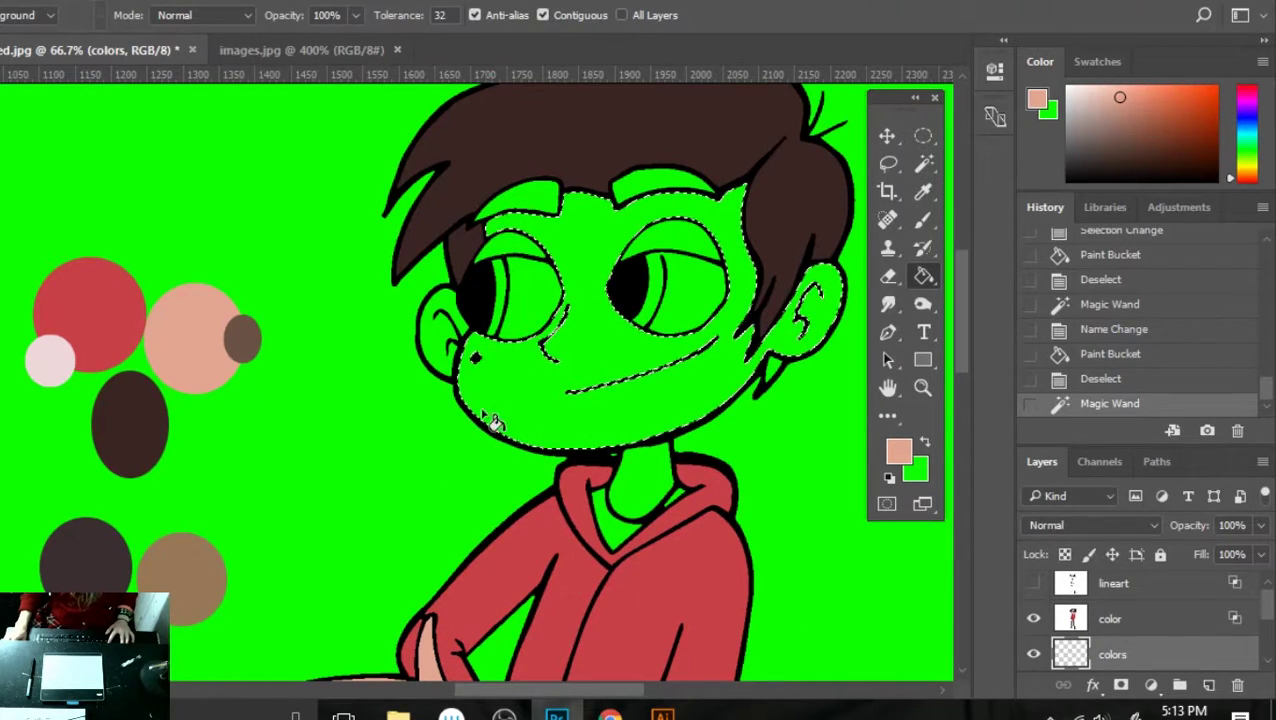
left_click(535, 401)
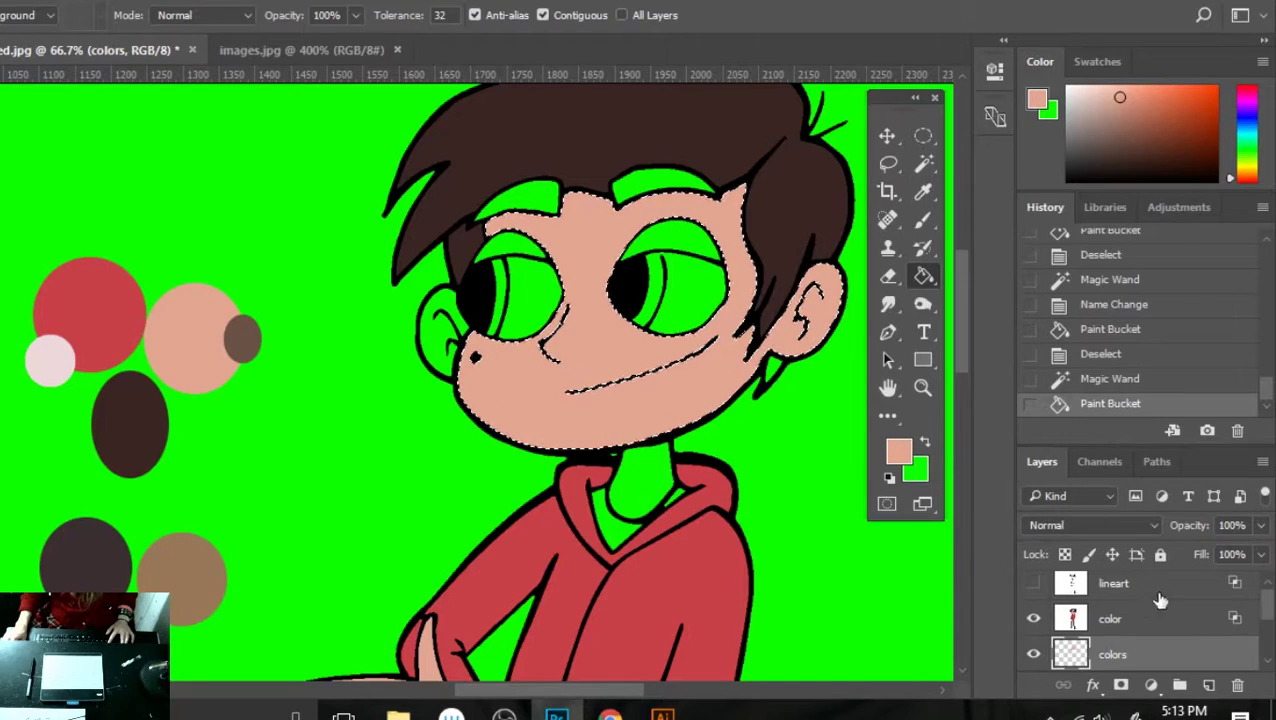
- Select the left-hand ear on the color layer with the Magic Wand, fill it with the peach on the colors layer and deselect
key("w")
left_click(1070, 615)
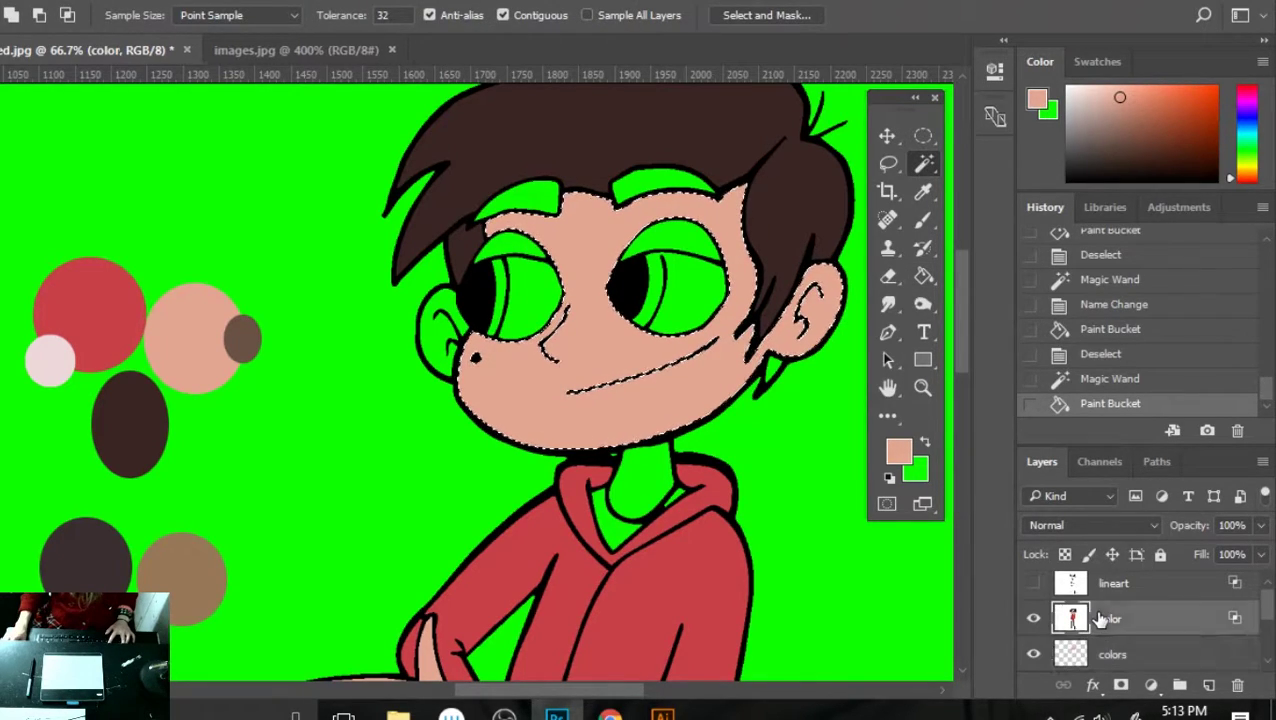
left_click(440, 332)
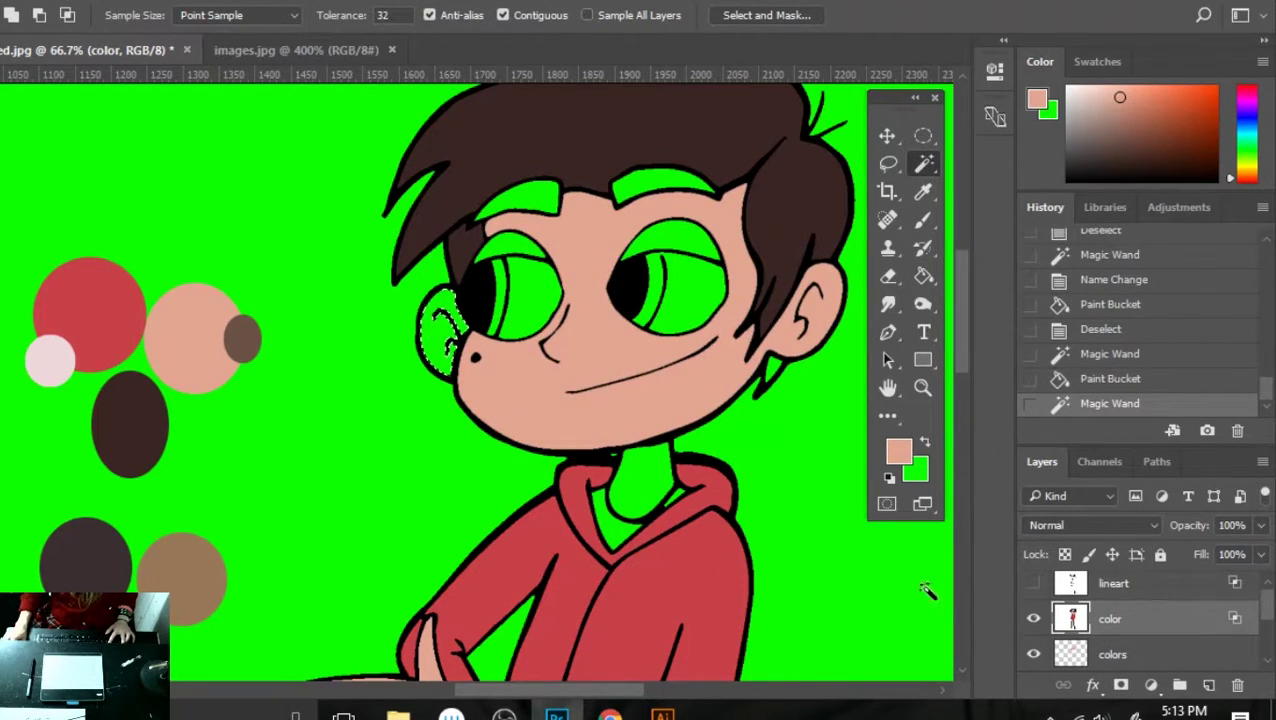
left_click(1070, 654)
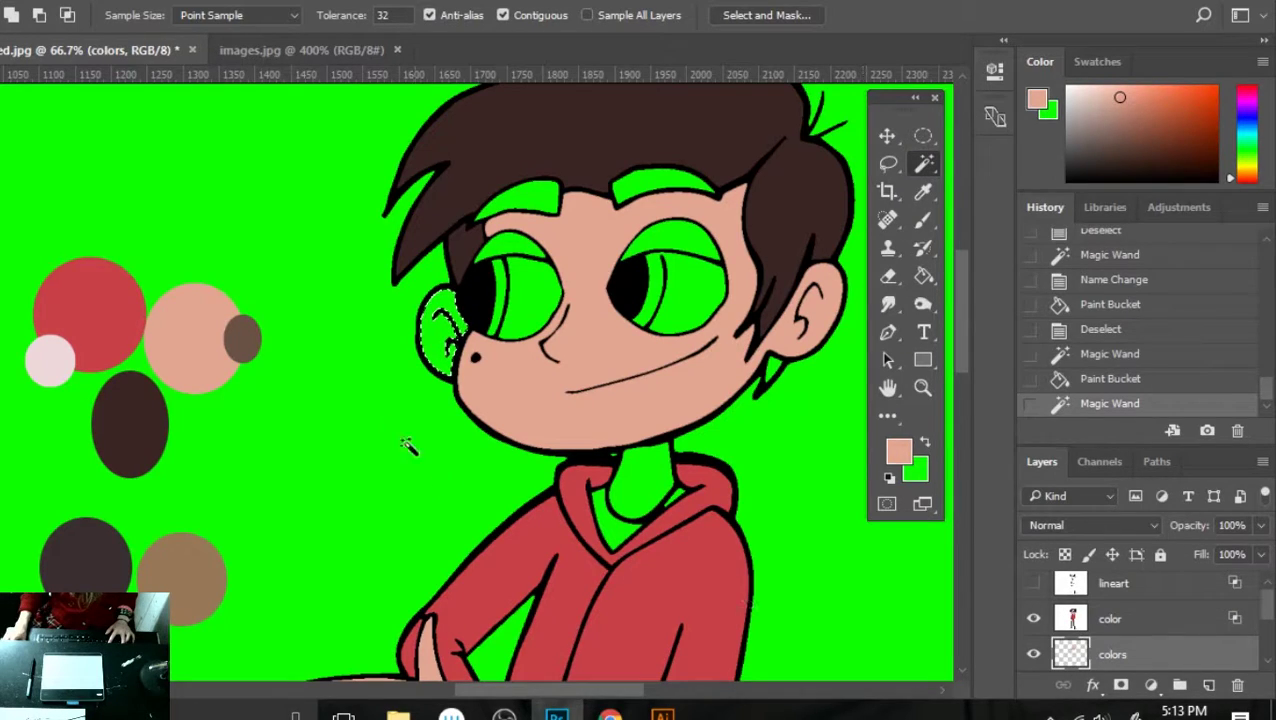
key("g")
left_click(436, 348)
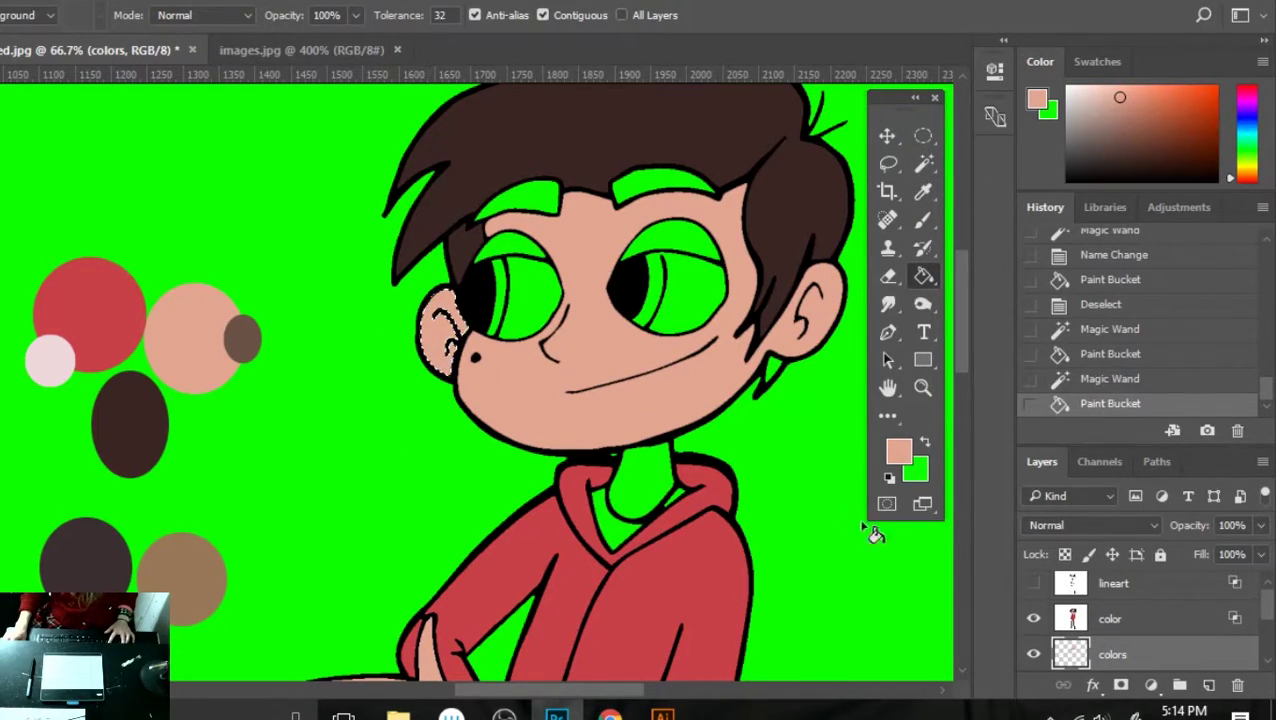
key("ctrl+d")
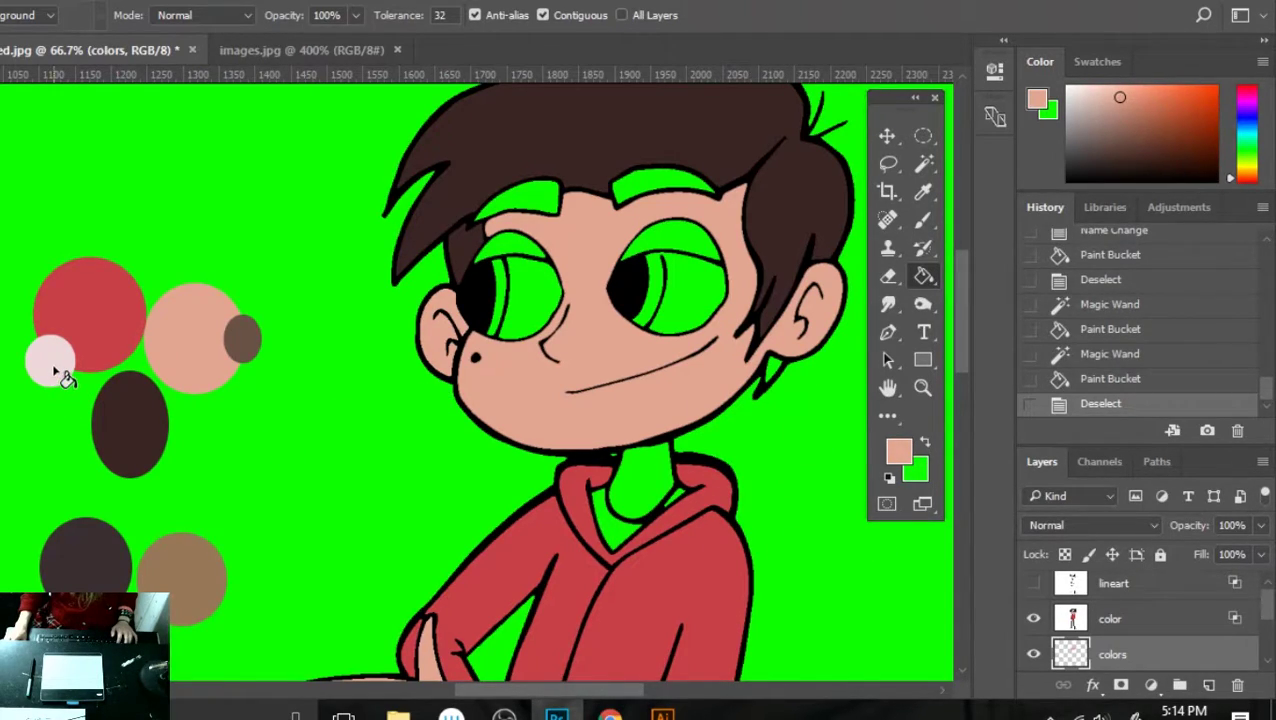
- Sample the off-white as the foreground colour for the eyes
key("i")
left_click(409, 456)
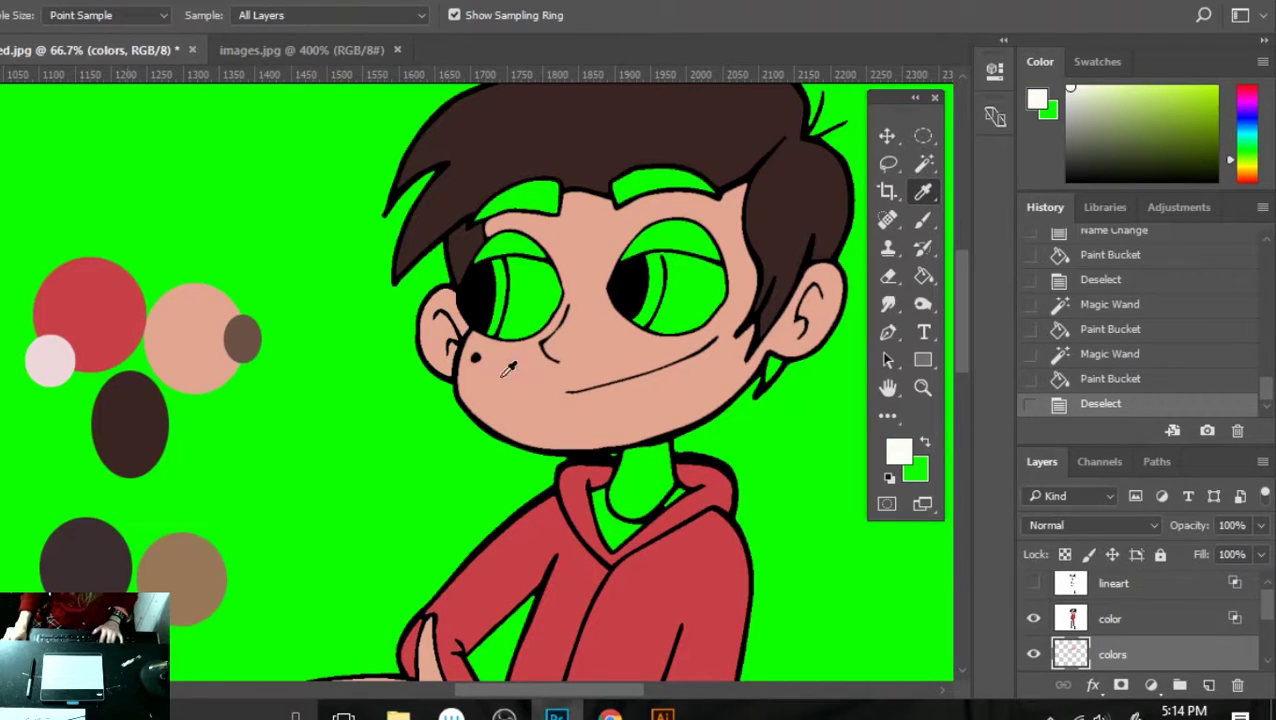
key("w")
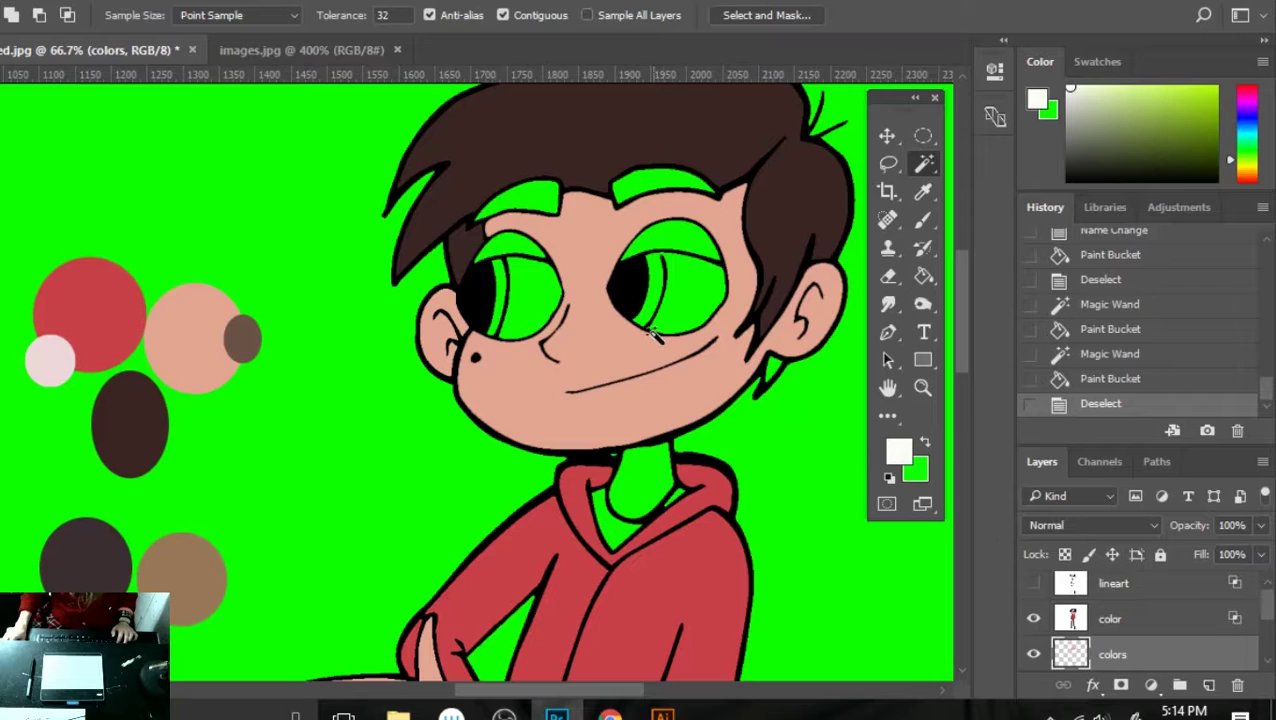
key("g")
left_click(555, 310)
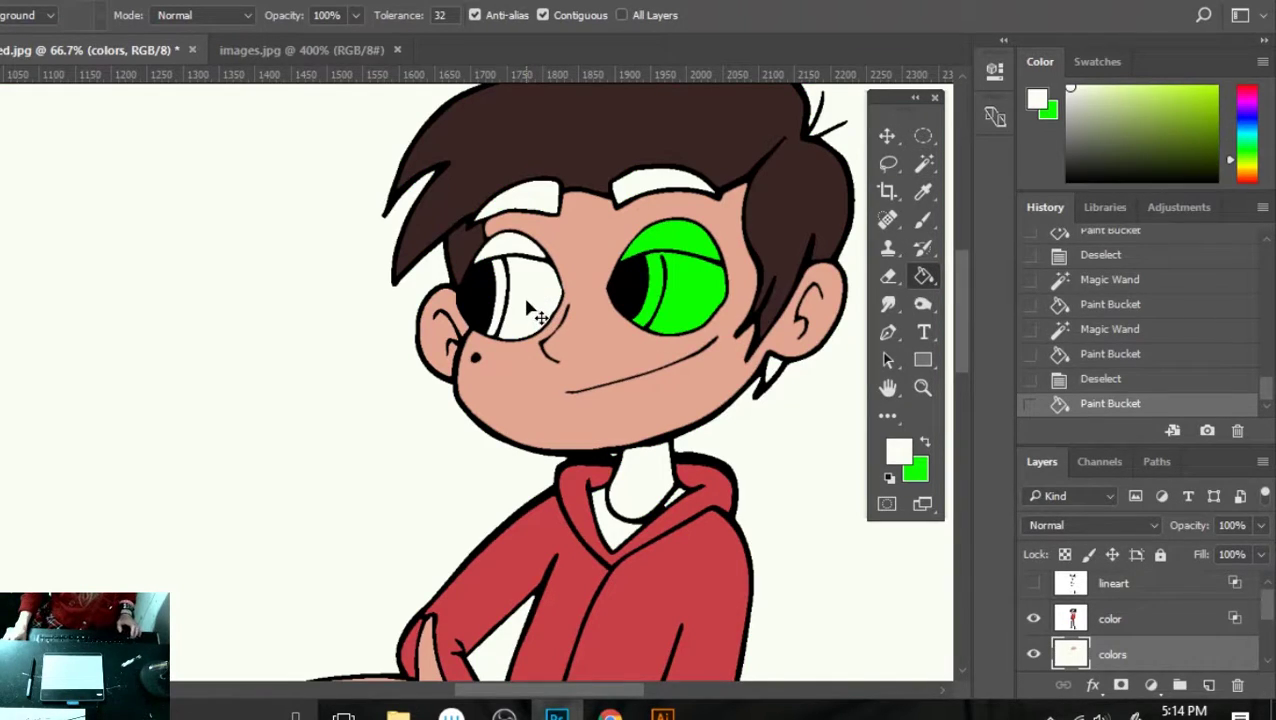
key("ctrl+z")
left_click(1158, 620)
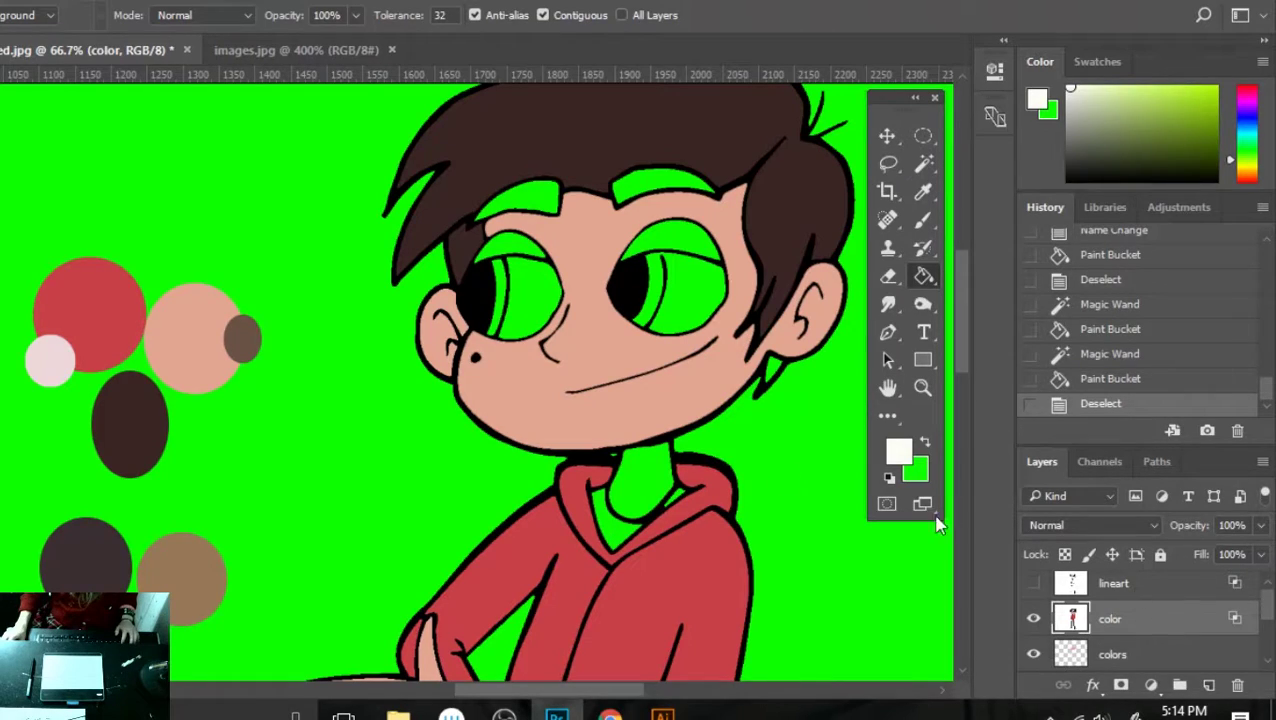
left_click(528, 300)
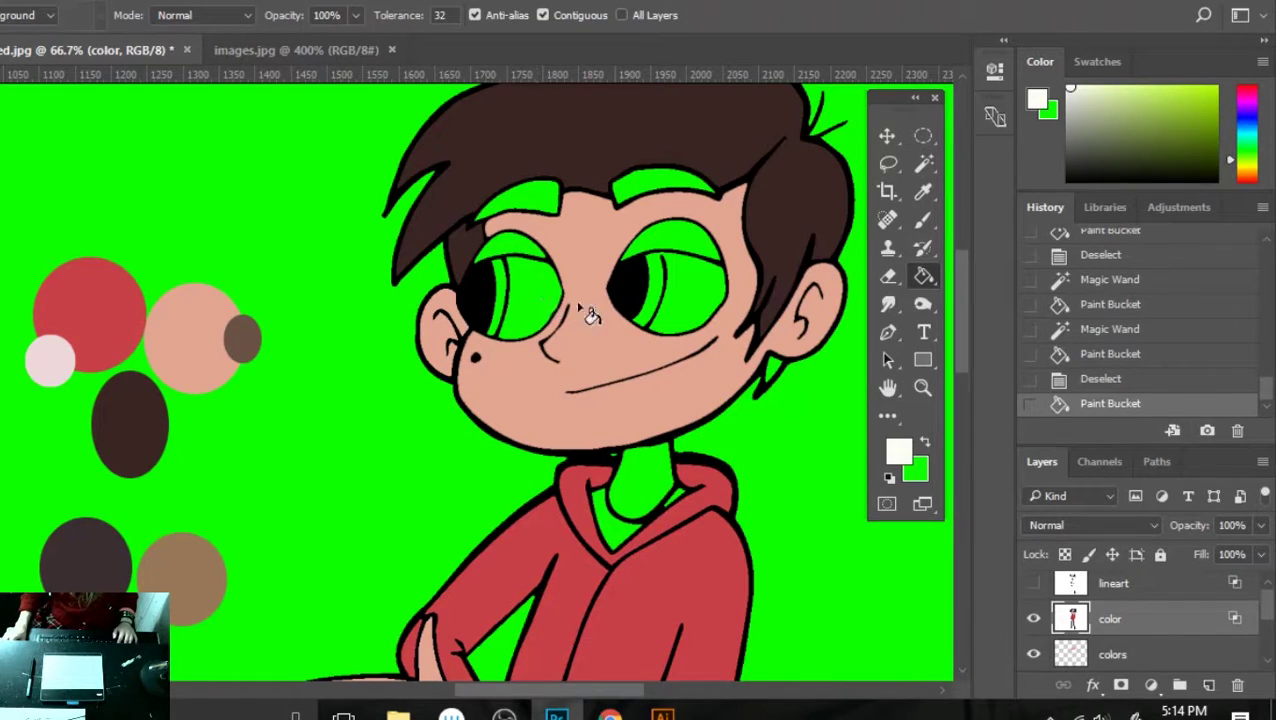
left_click(1087, 382)
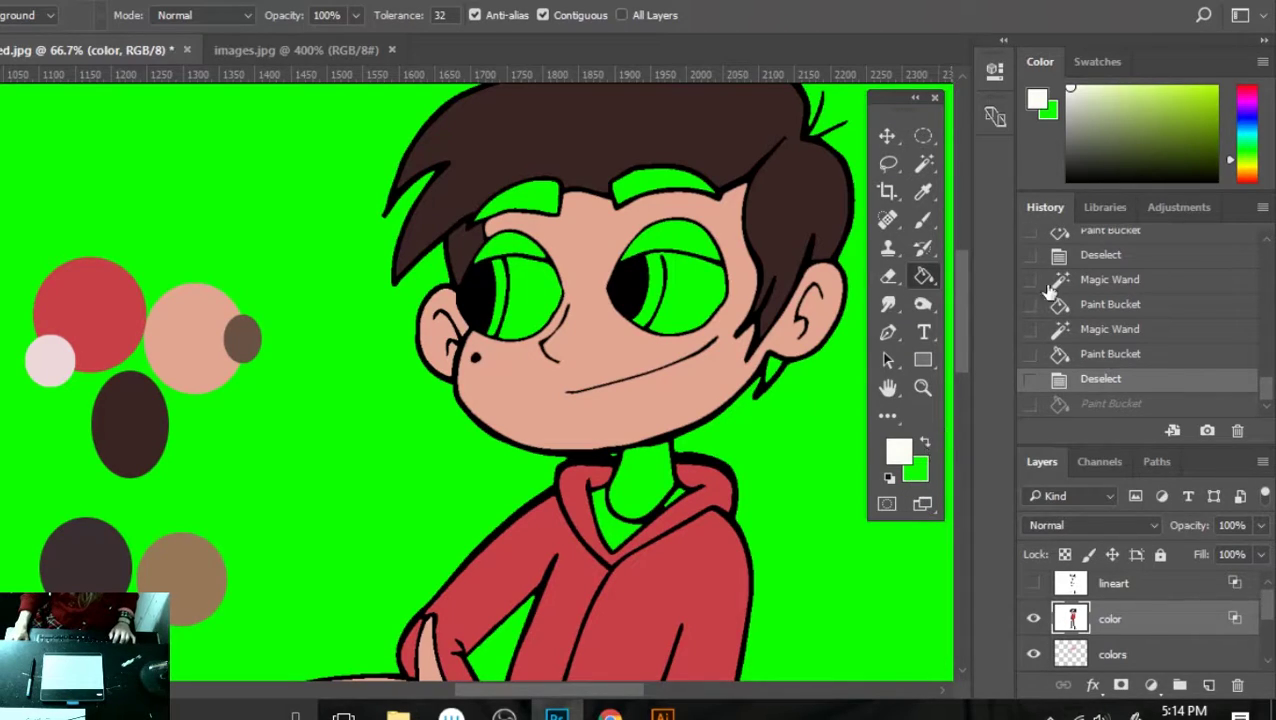
- Select the white of the left-hand eye on the color layer with the Magic Wand and fill it with the off-white on the colors layer
key("w")
left_click(545, 291)
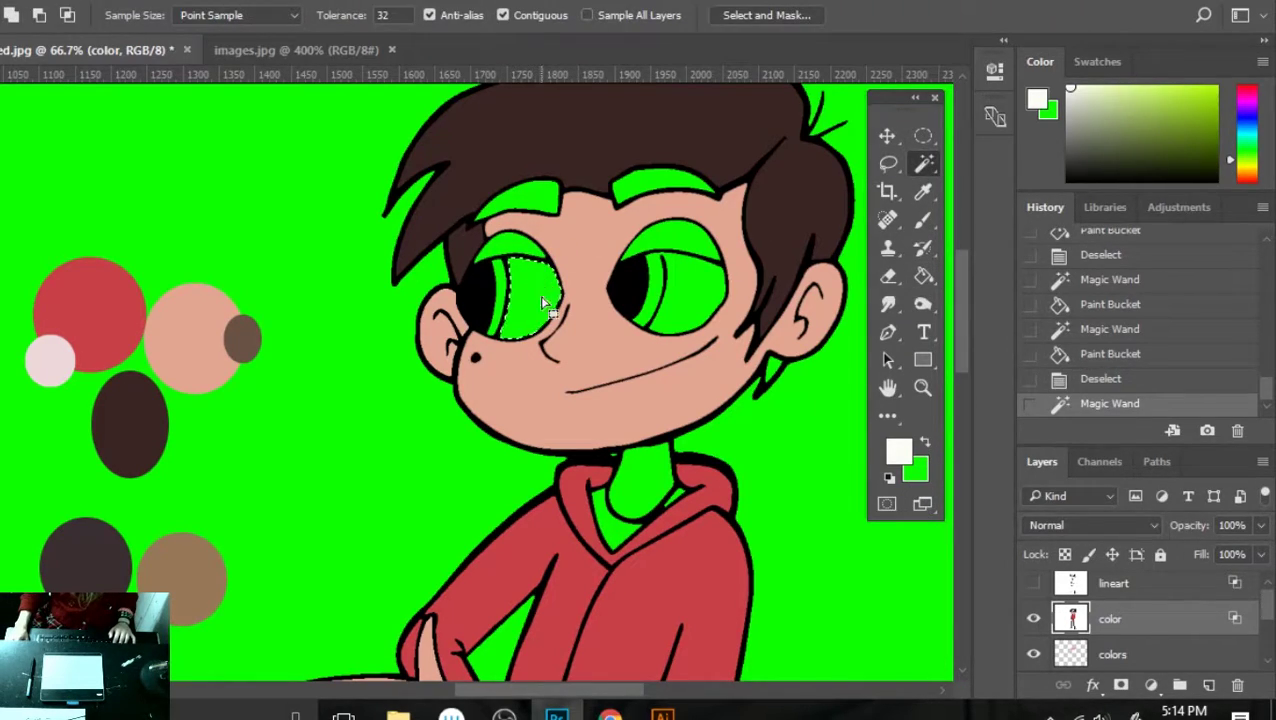
key("g")
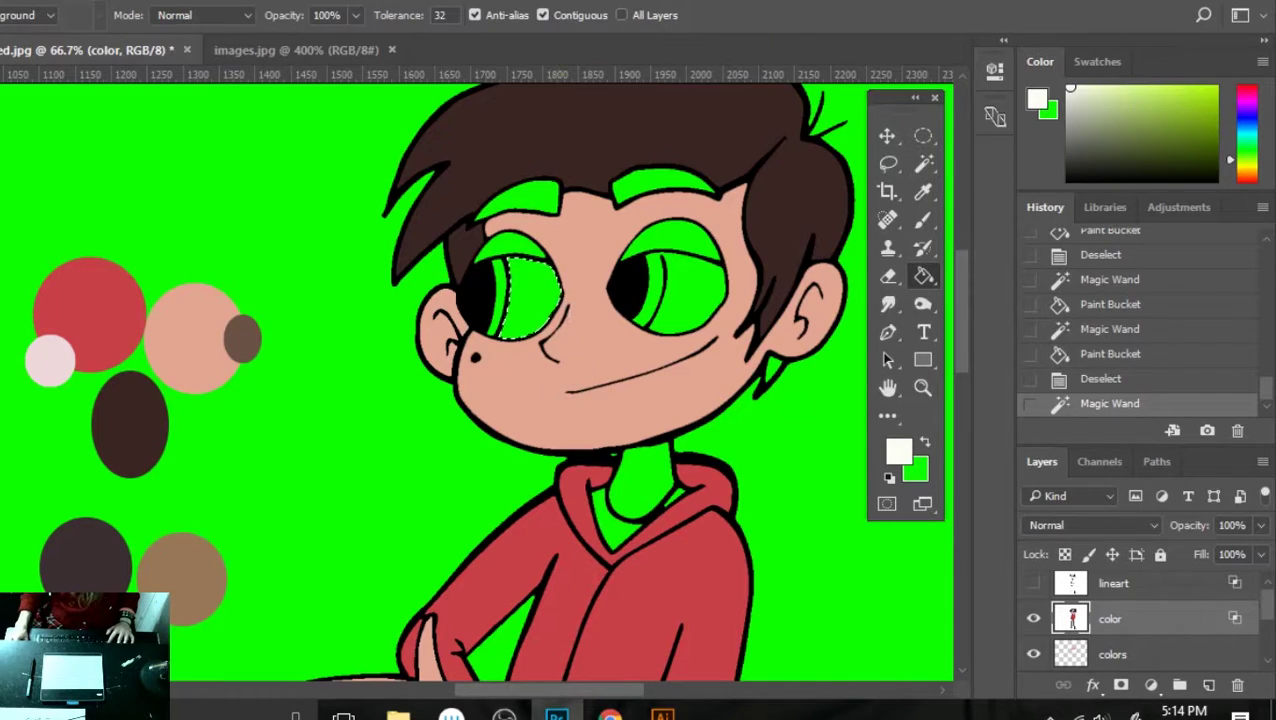
left_click(1238, 658)
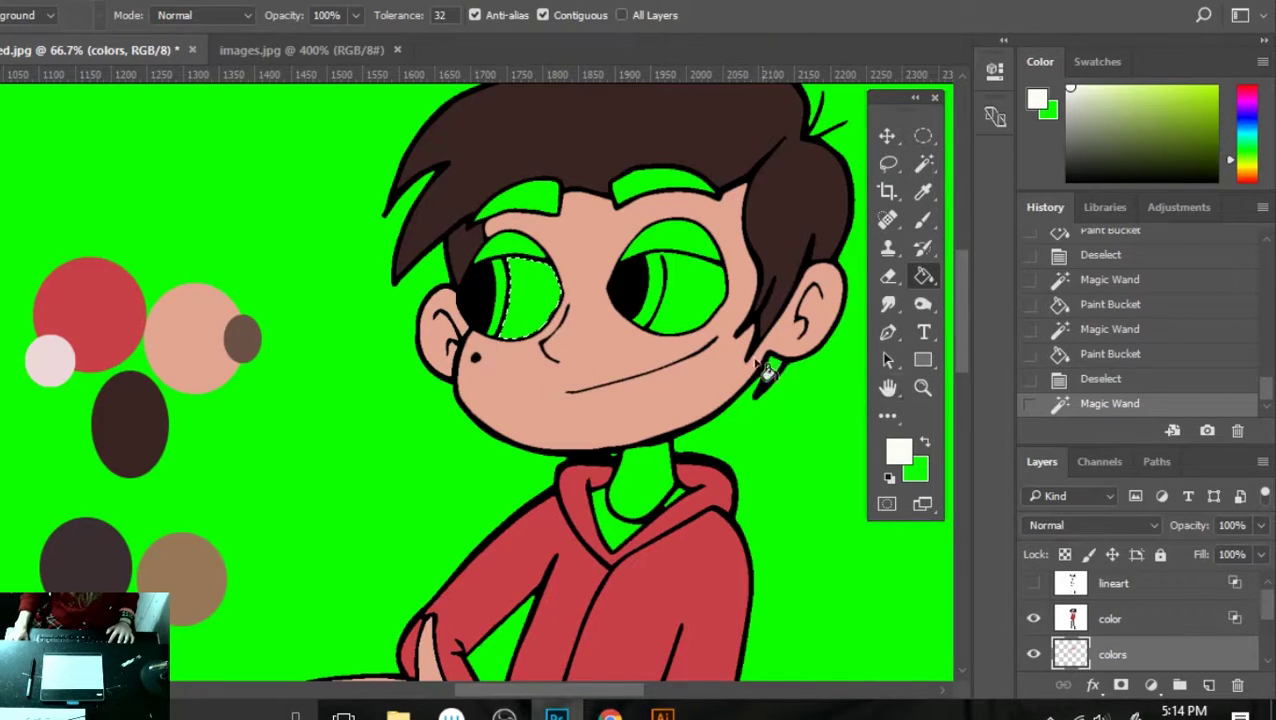
left_click(564, 313)
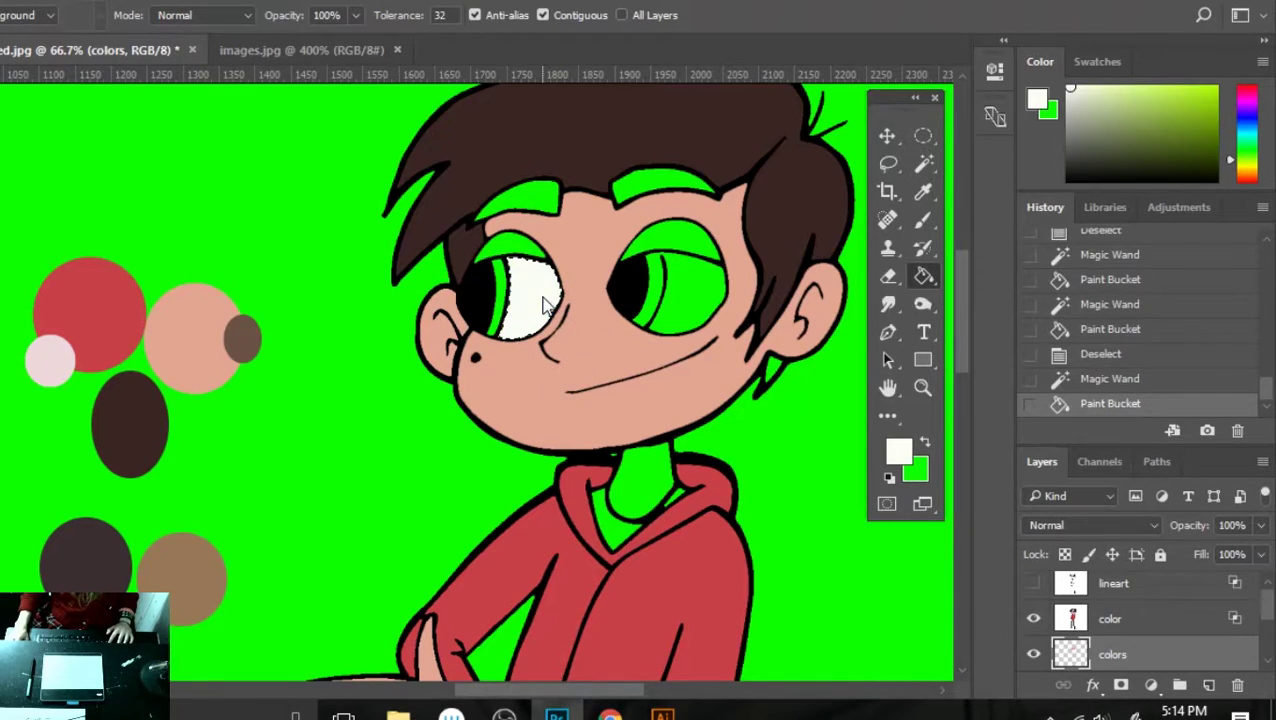
- Select the white and iris of the right-hand eye on the color layer with the Magic Wand and fill them with off-white on the colors layer
left_click(1110, 619)
key("w")
left_click(697, 318)
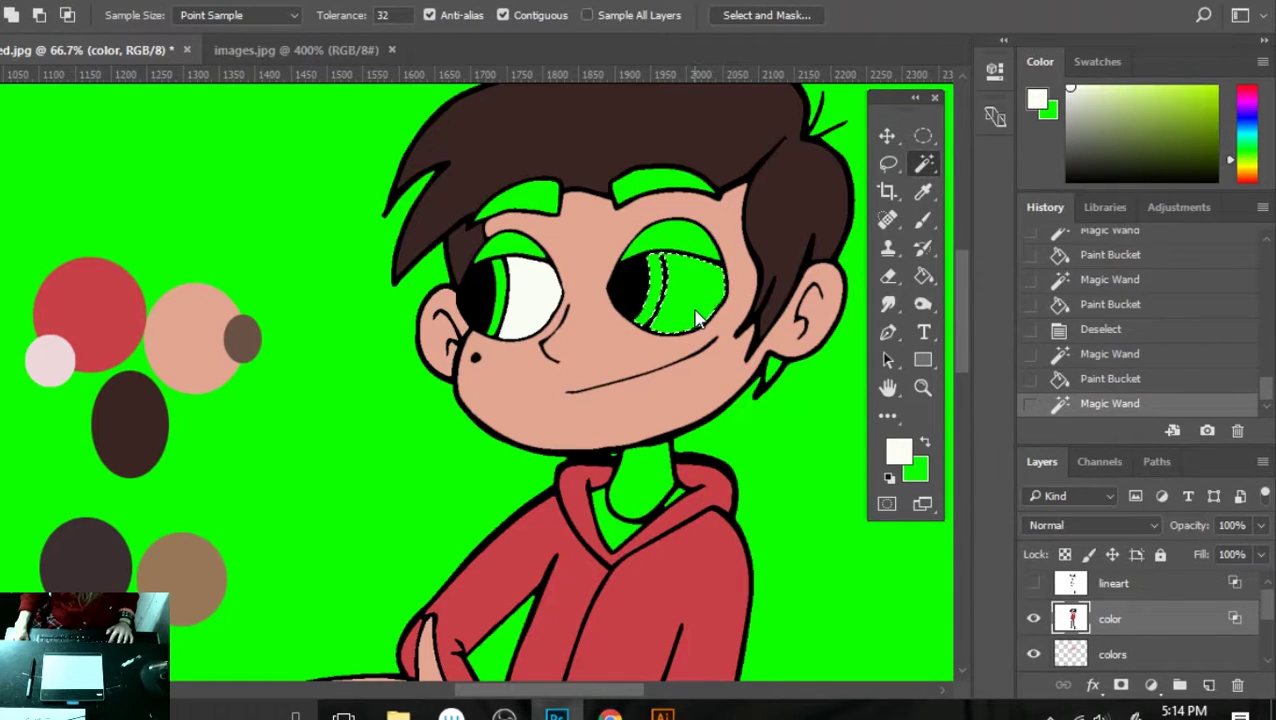
key("g")
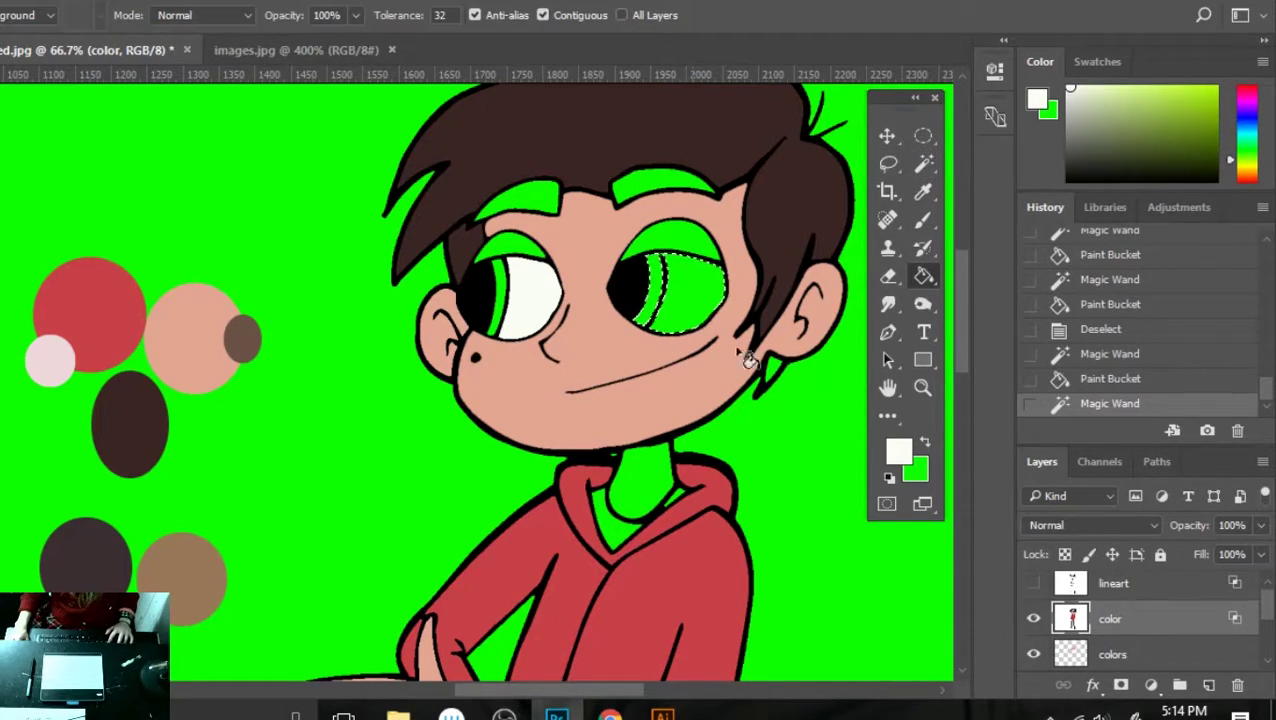
left_click(1112, 654)
left_click(716, 306)
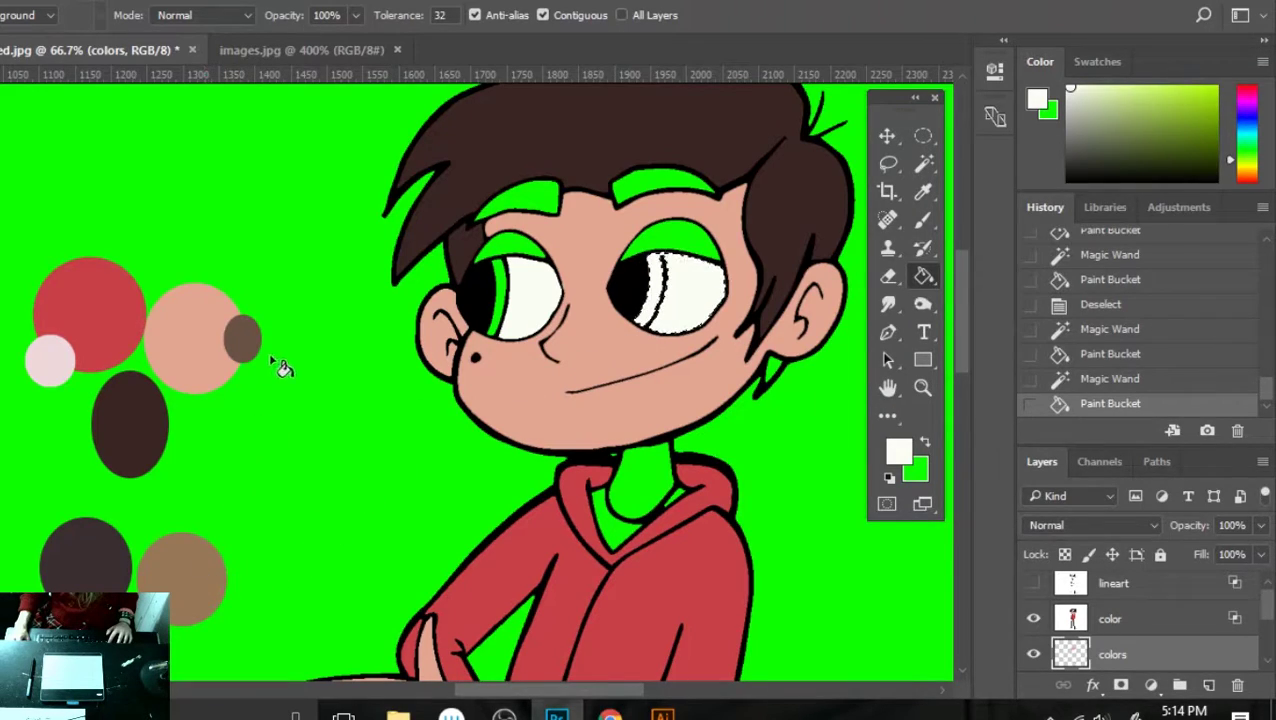
- Sample the small brown palette swatch and brush it over the right-hand eye's iris on the colors layer, clearing the selection
key("i")
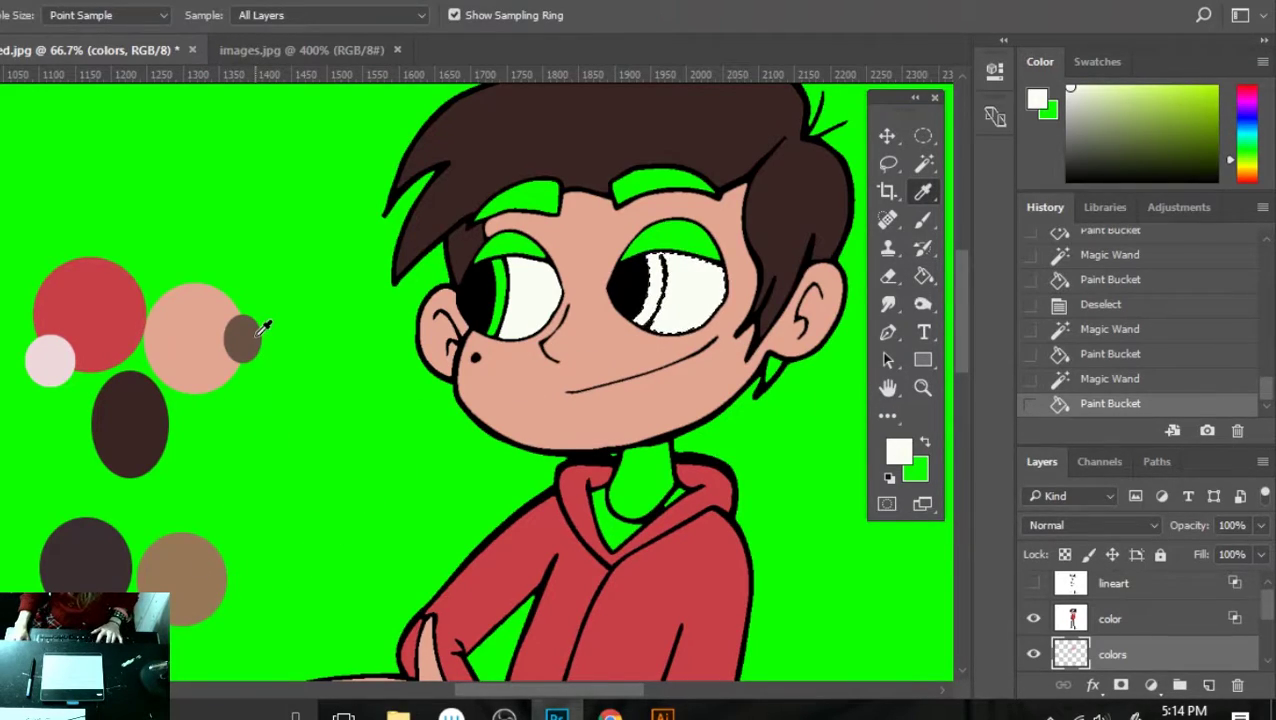
left_click(262, 330)
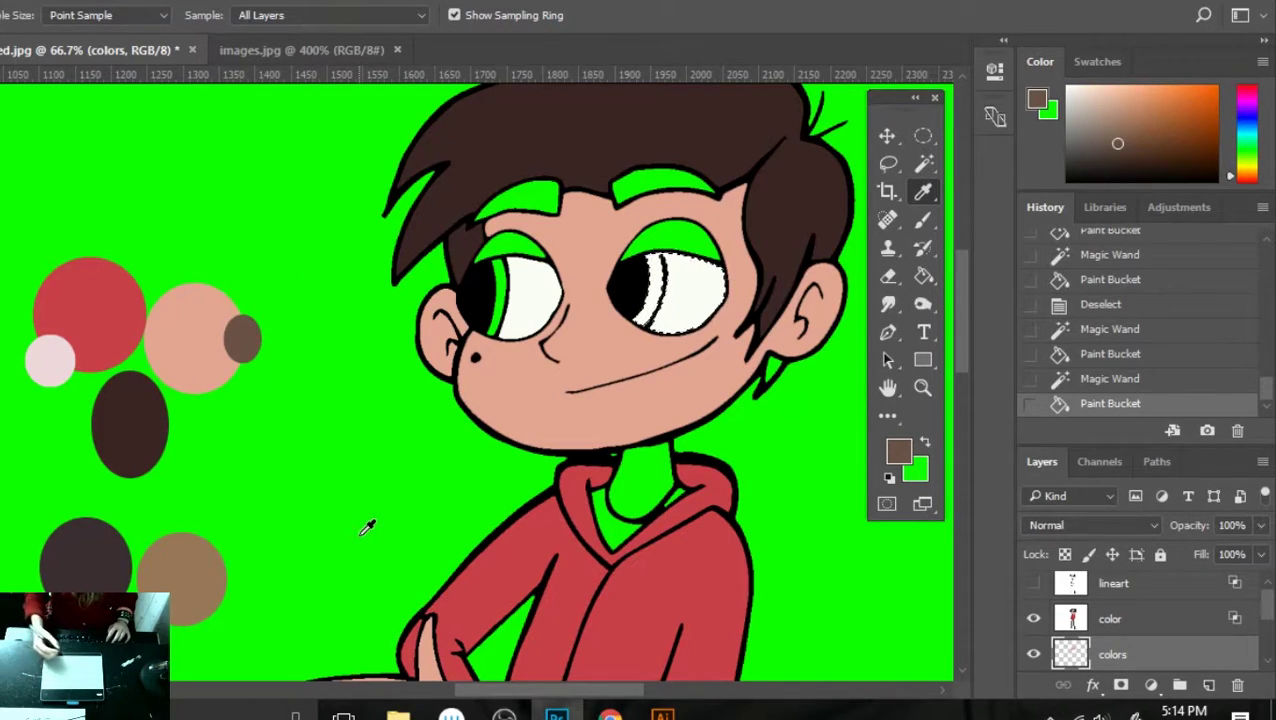
key("b")
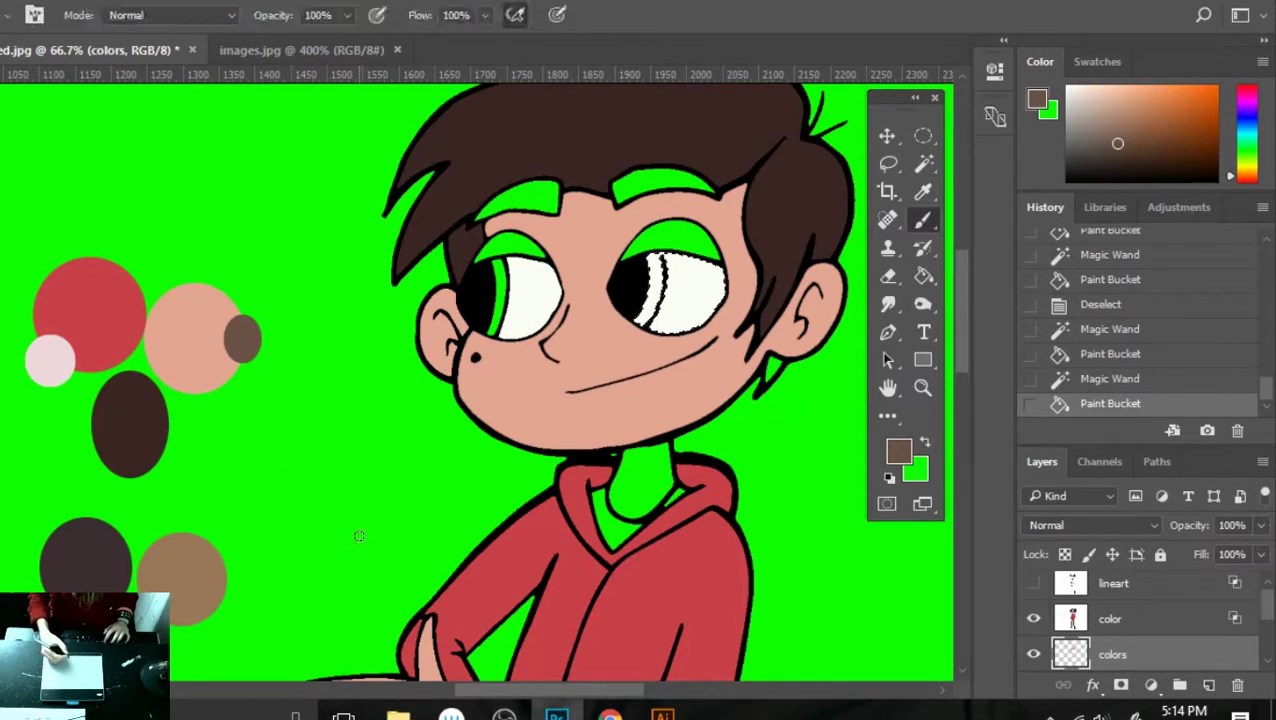
left_click(655, 270)
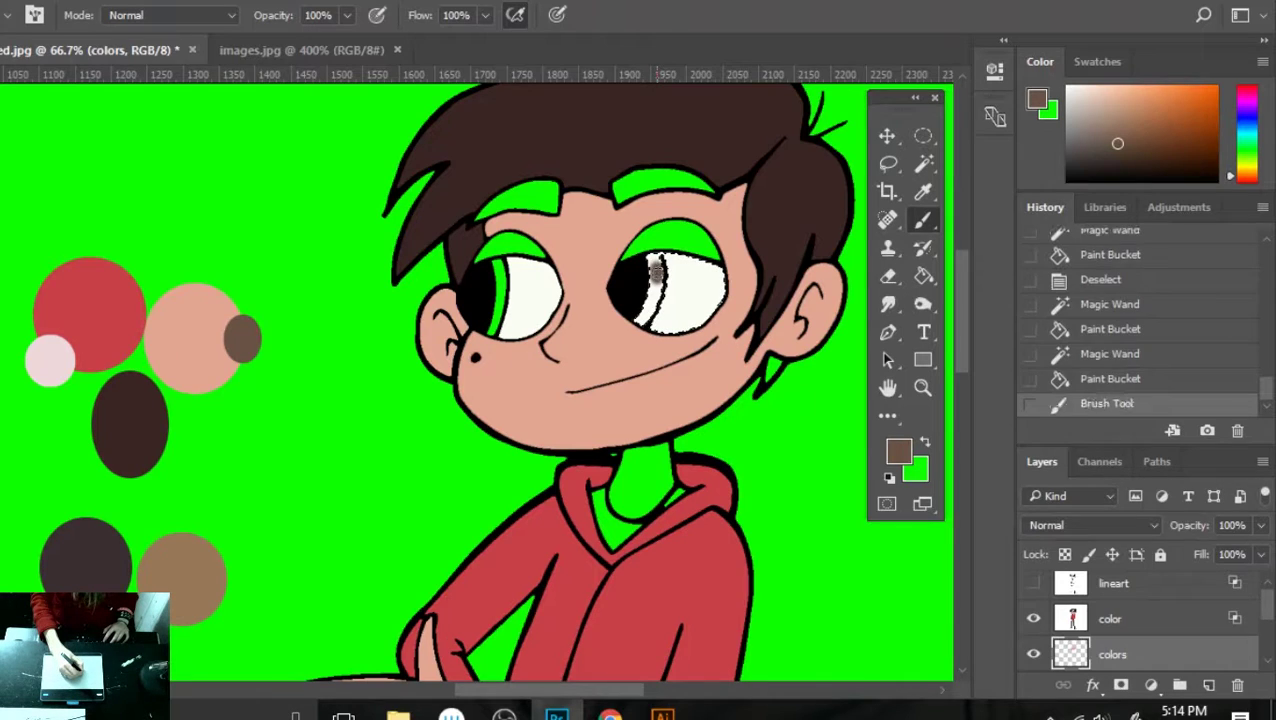
left_click(6, 15)
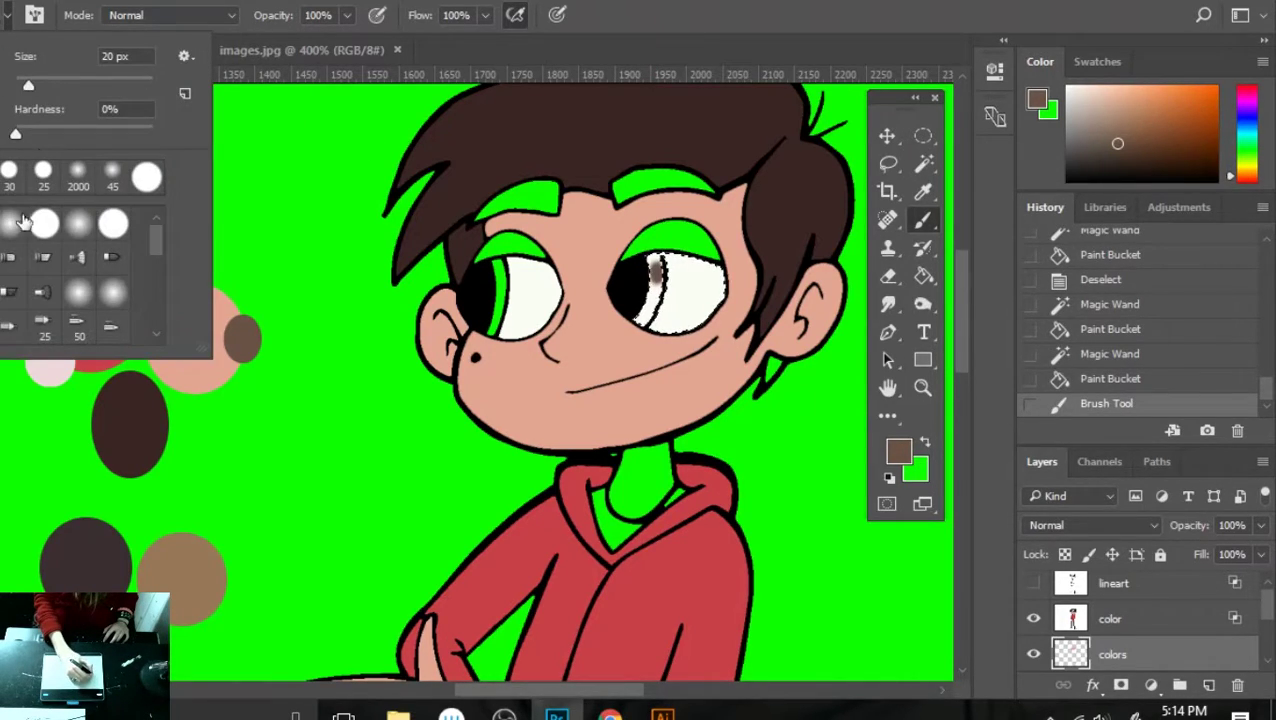
left_click(548, 289)
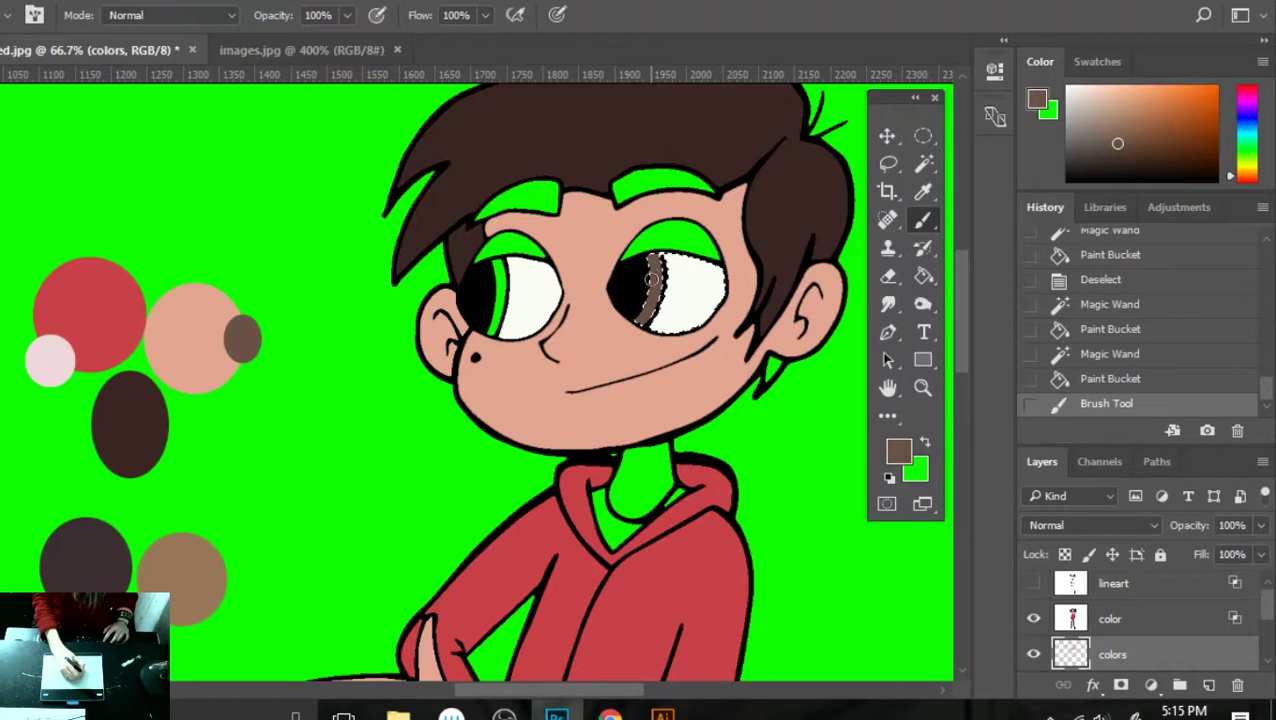
left_click_drag(653, 263, 642, 326)
key("ctrl+d")
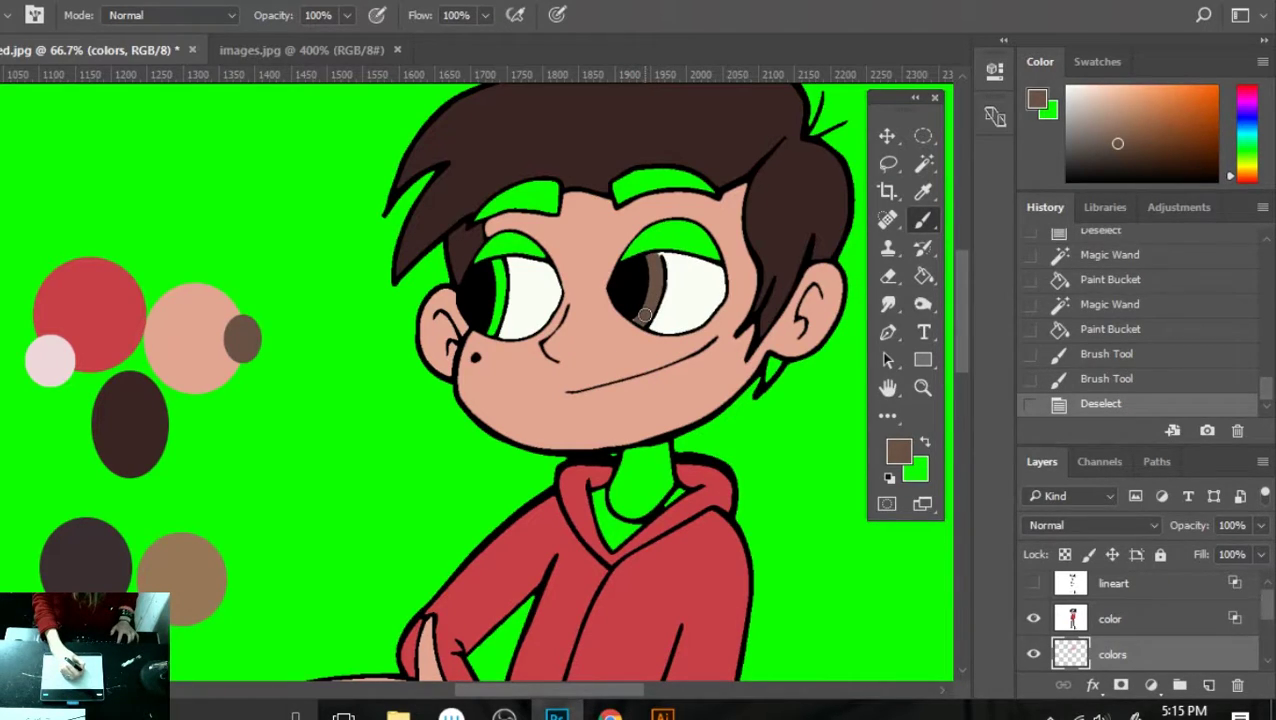
left_click_drag(645, 315, 649, 273)
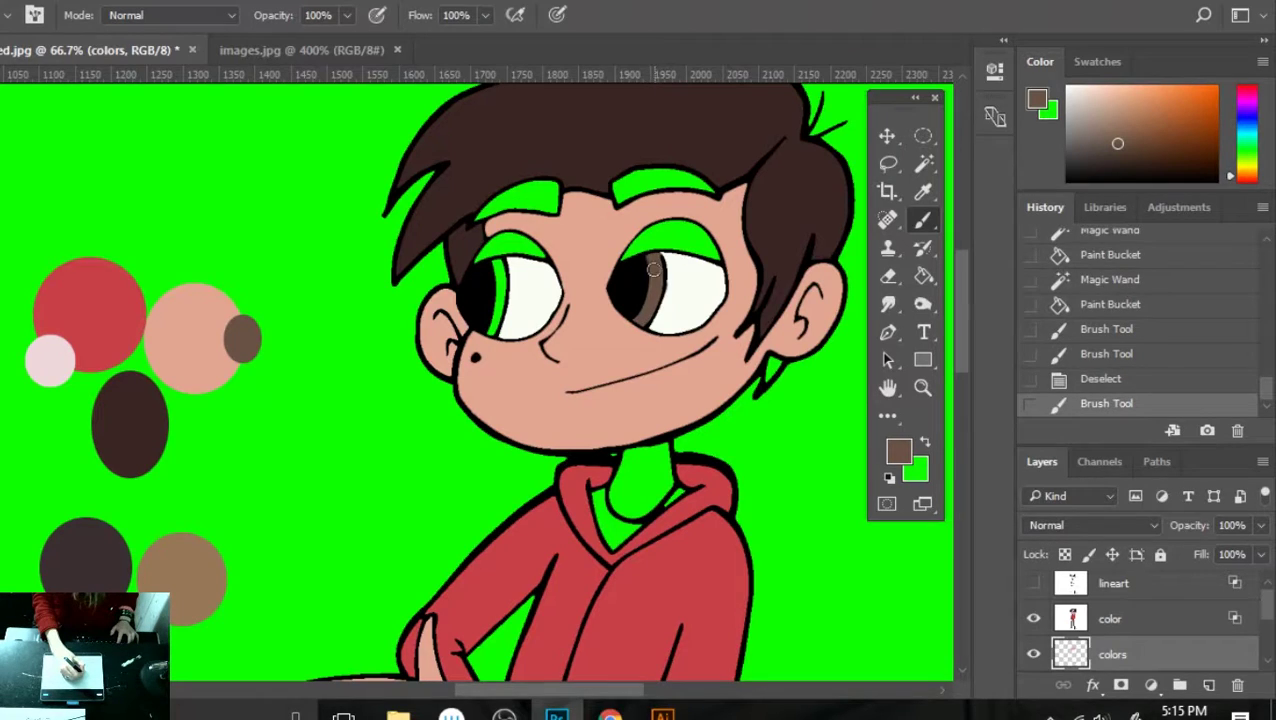
left_click(654, 268)
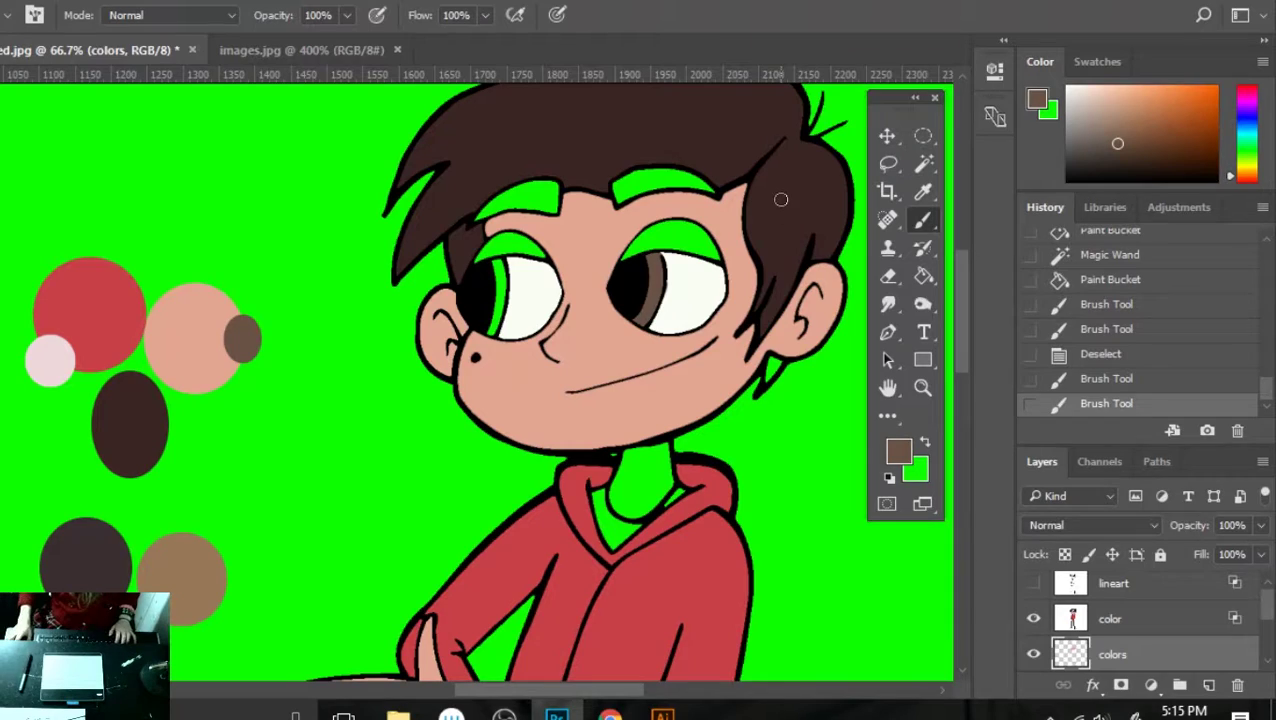
- Select the left-hand eye's iris on the color layer with the Magic Wand, fill it with the brown on the colors layer and deselect
left_click(1093, 616)
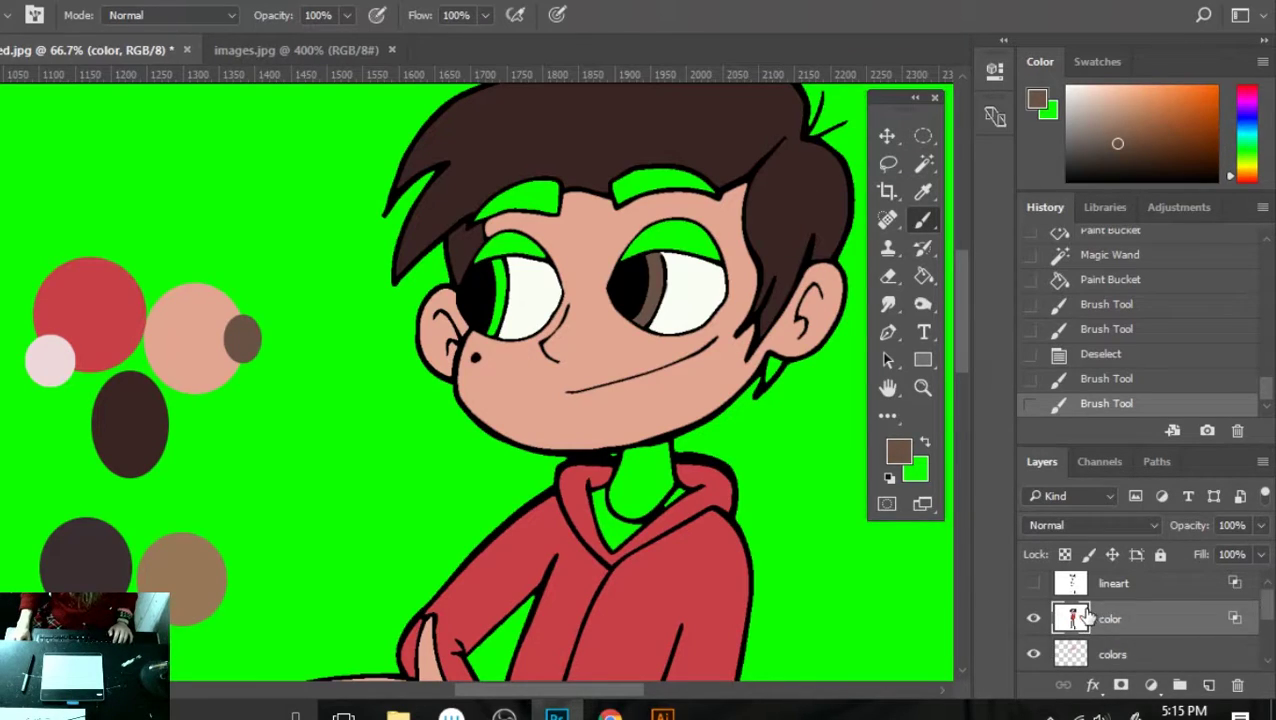
key("w")
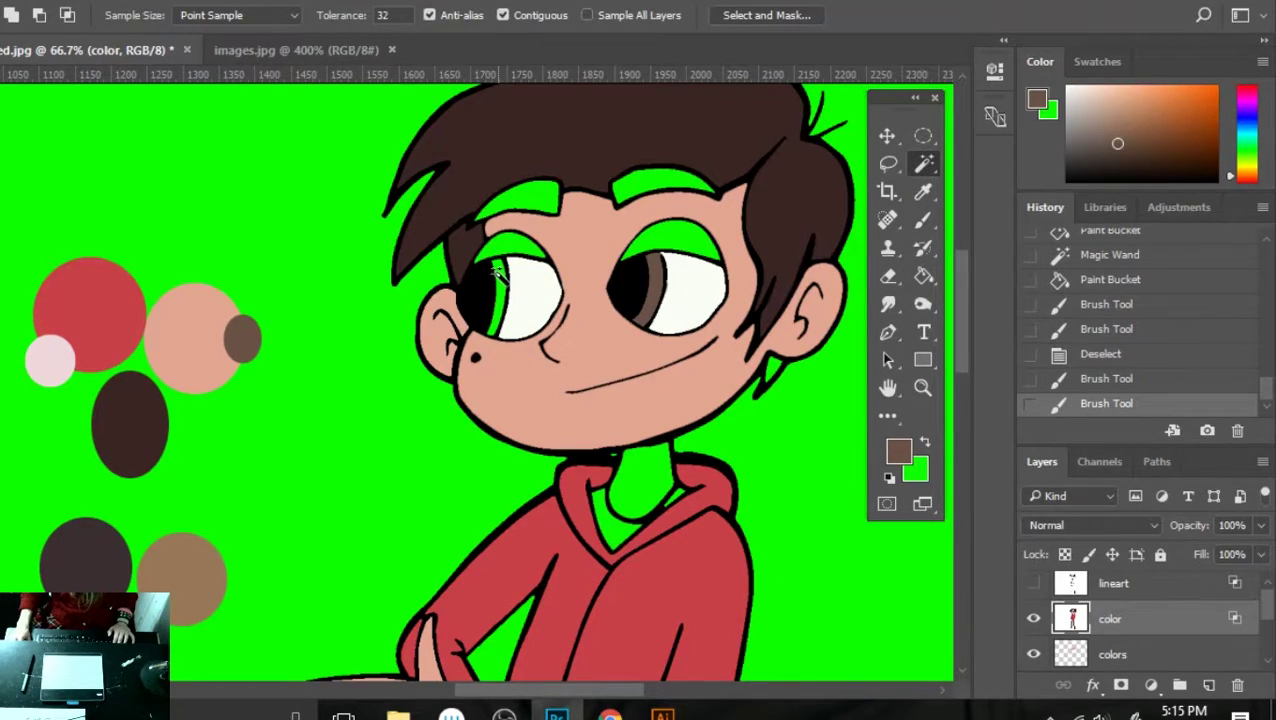
left_click(496, 272)
key("g")
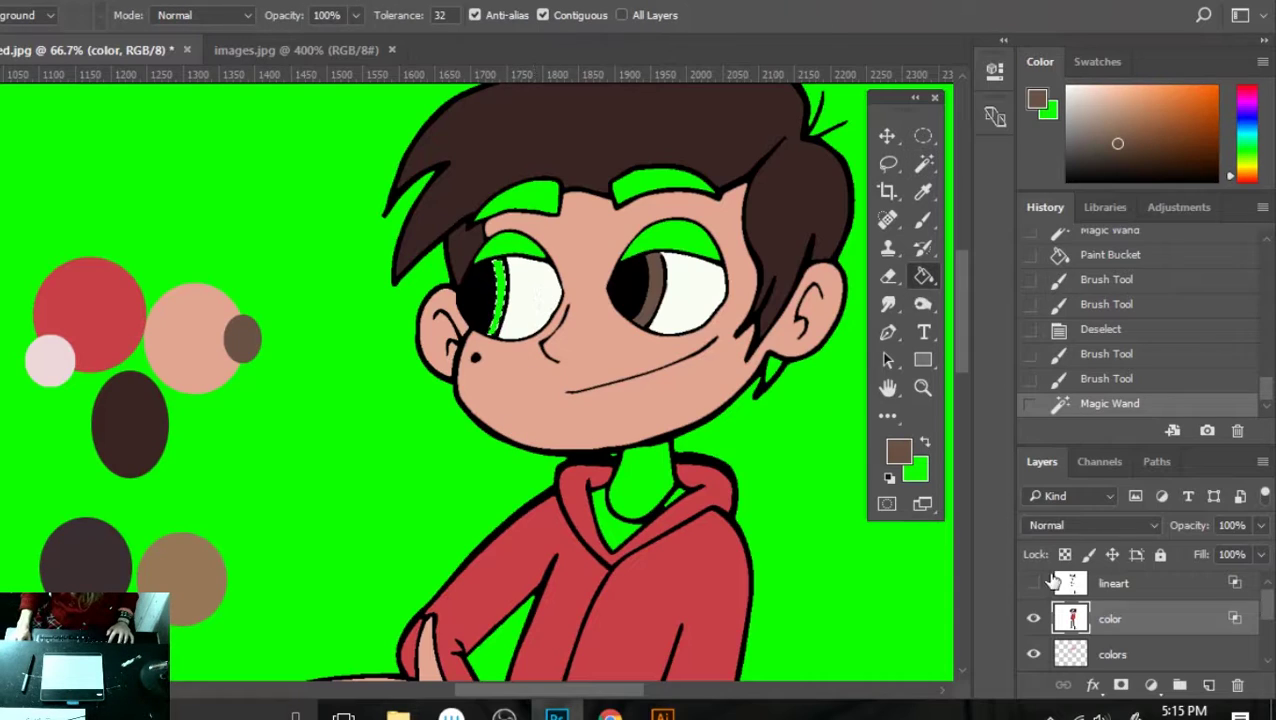
left_click(1105, 655)
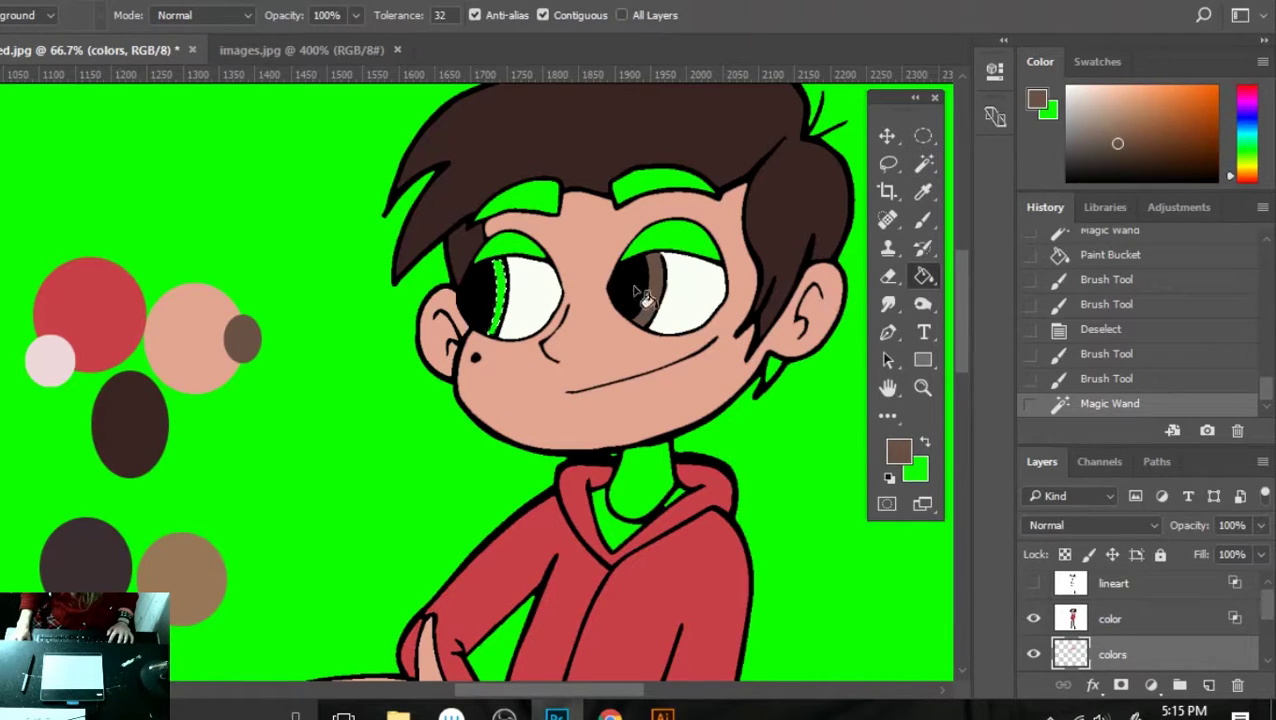
left_click(515, 292)
key("ctrl+d")
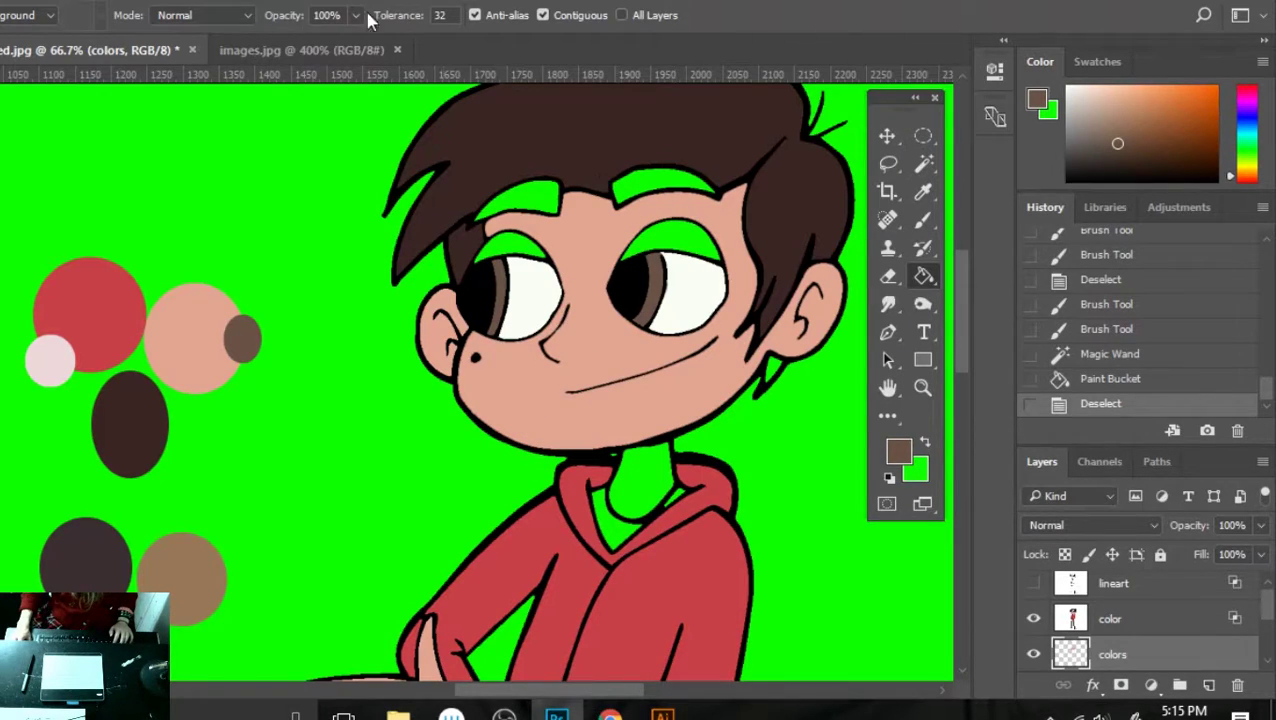
- Sample the dusty pink of the eyelid in images.jpg as the foreground colour
left_click(319, 41)
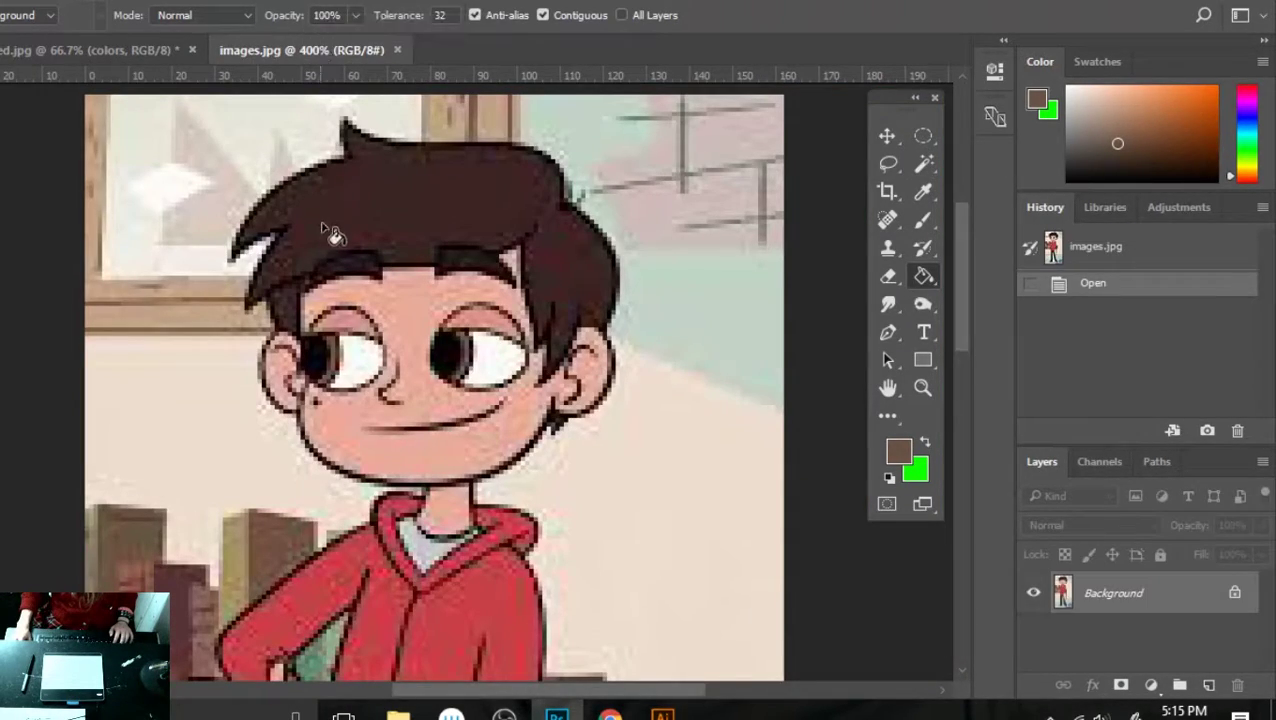
key("i")
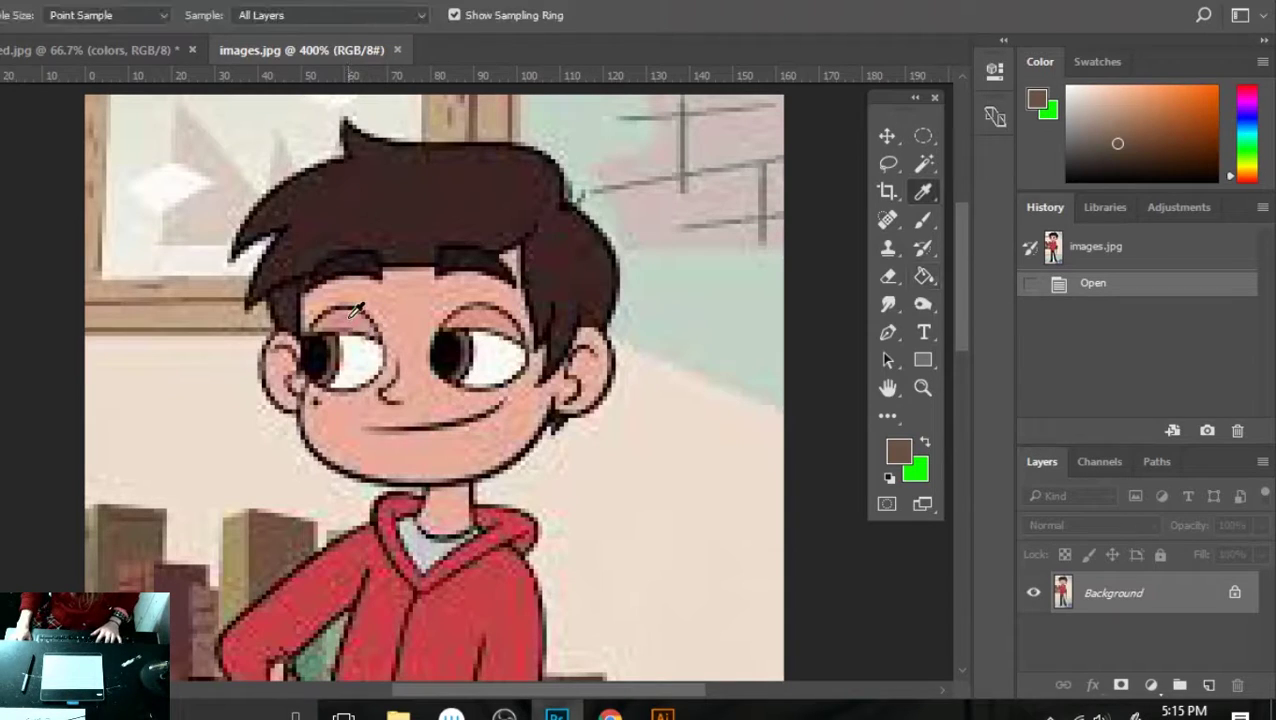
left_click(350, 315)
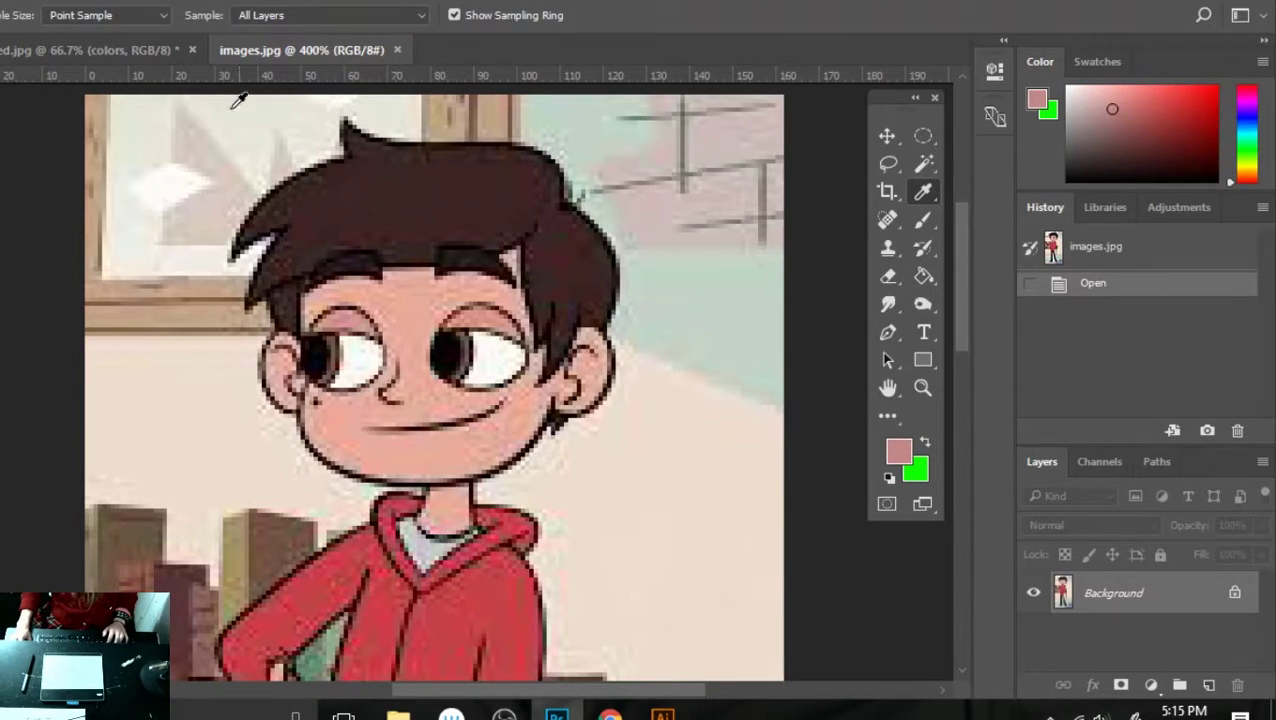
- Add a small round dusty pink swatch beside the dark brown one on the traced drawing's colors layer and deselect
left_click(112, 48)
key("m")
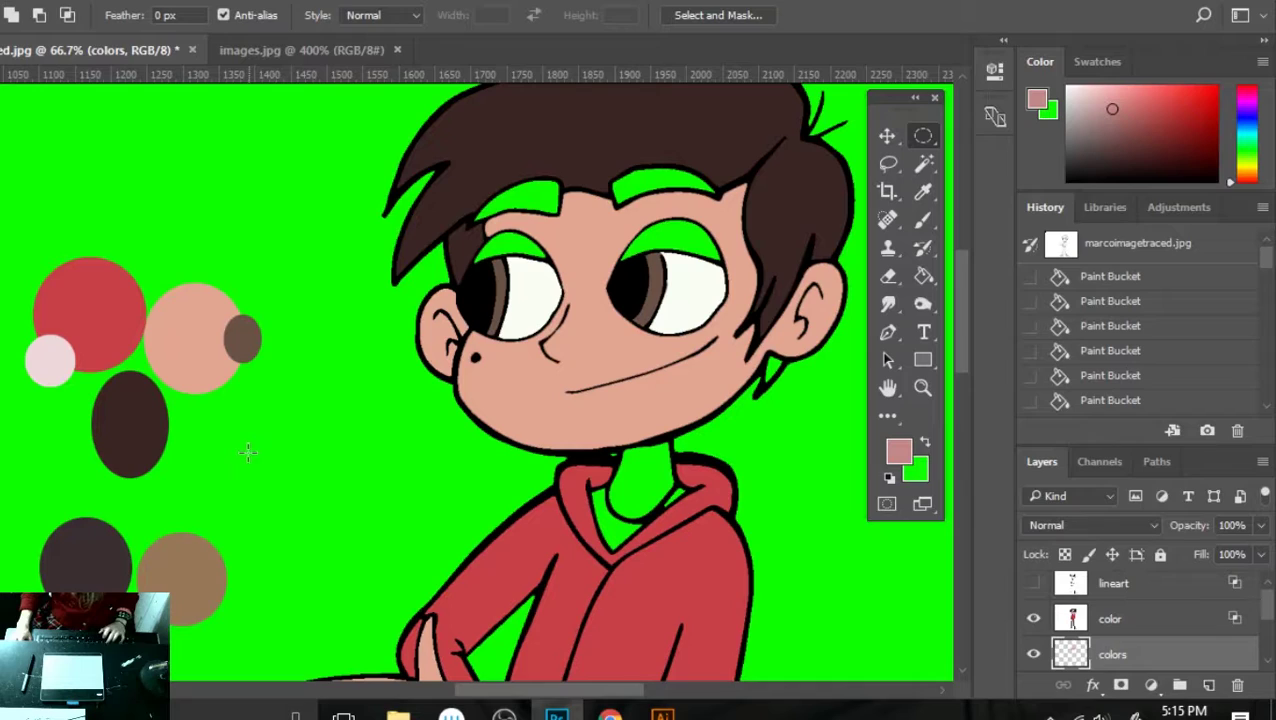
mouse_move(228, 413)
left_mouse_down()
mouse_move(290, 440)
mouse_move(282, 462)
left_mouse_up()
key("g")
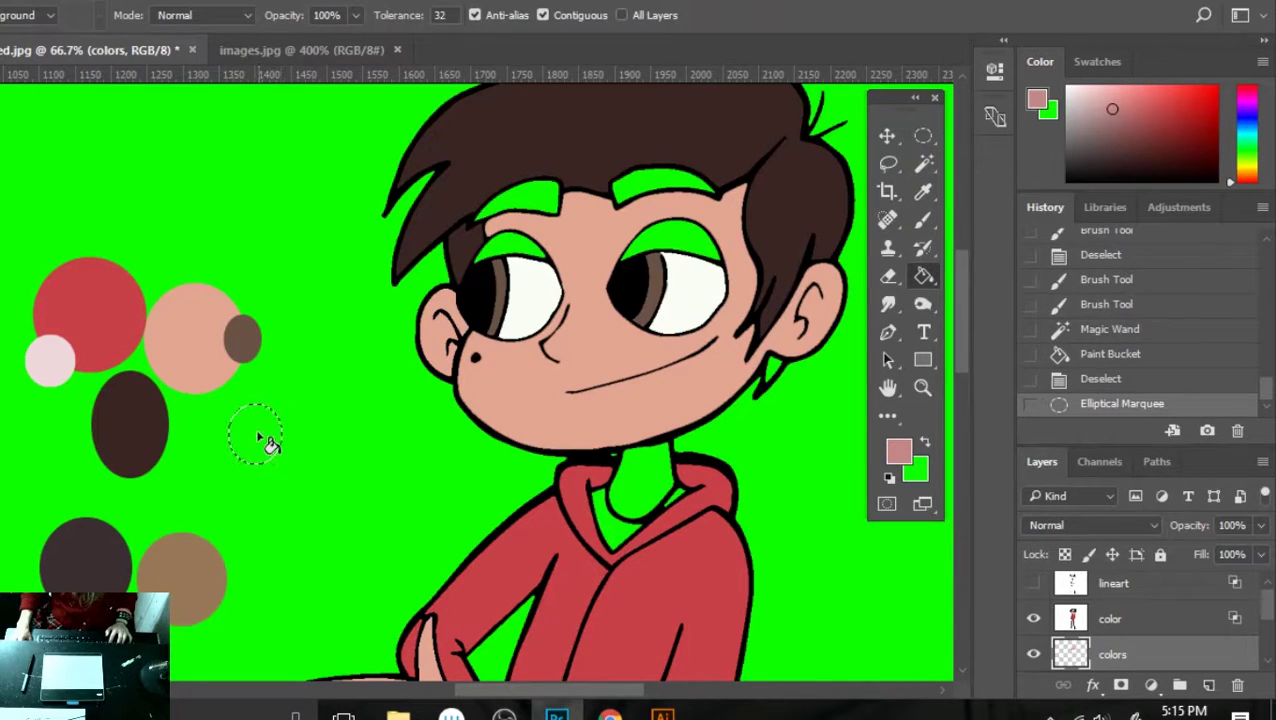
left_click(258, 447)
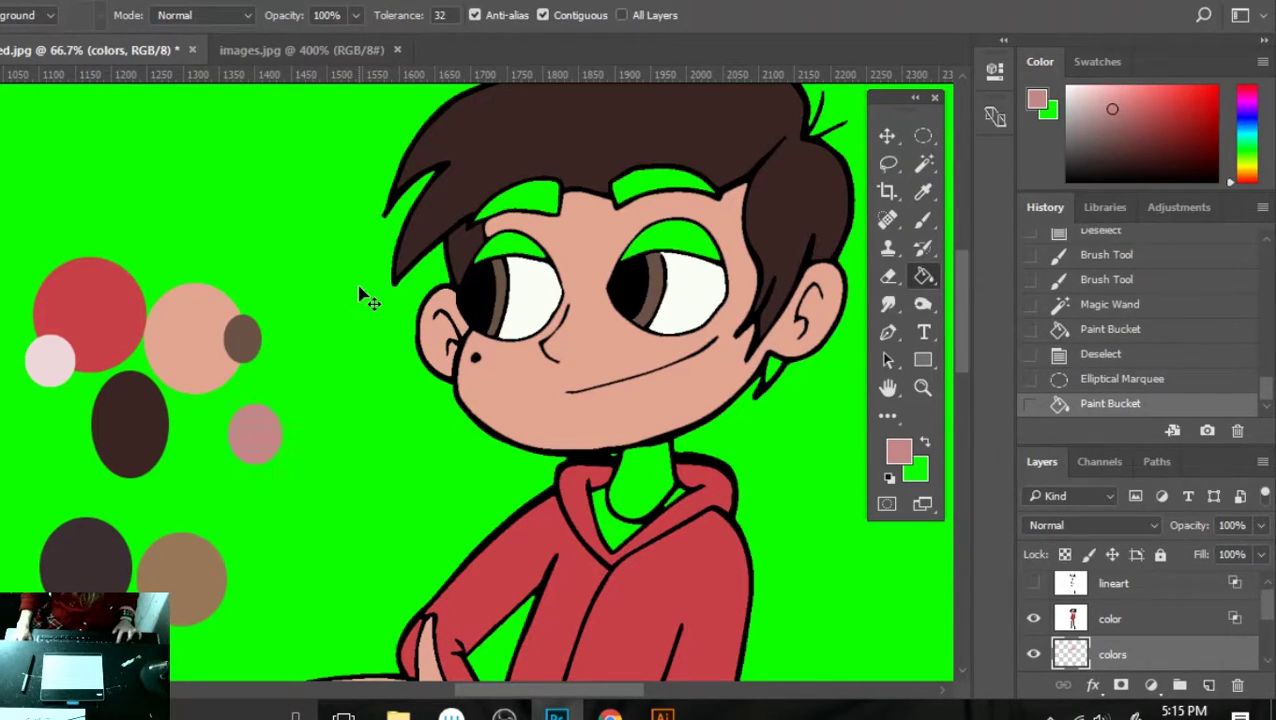
key("ctrl+d")
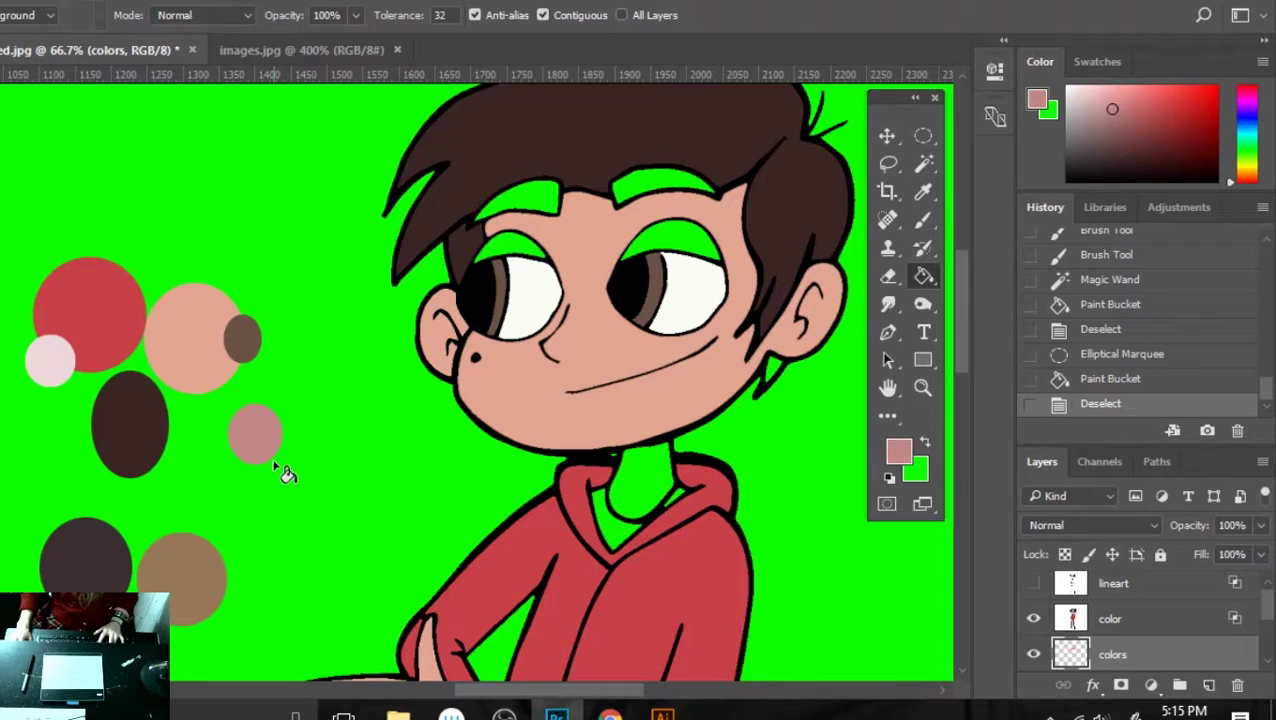
- Fill both eyelids with the dusty pink on the color layer using the Paint Bucket
key("i")
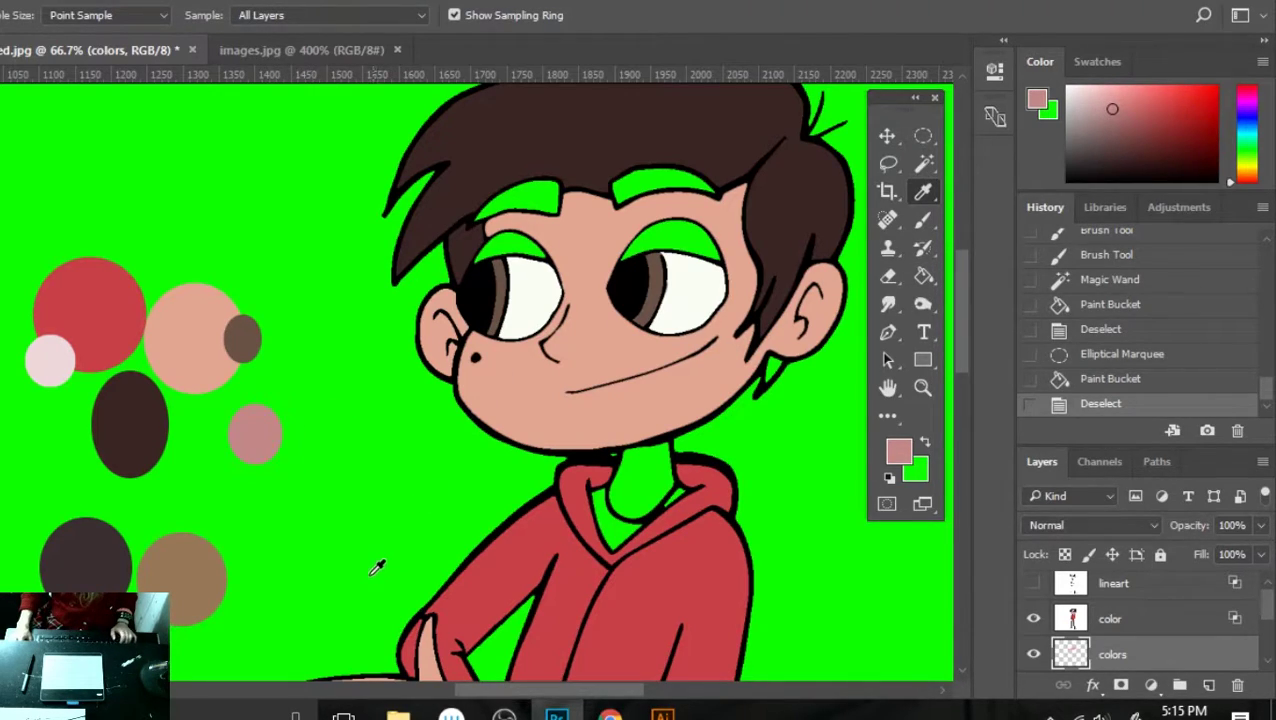
key("w")
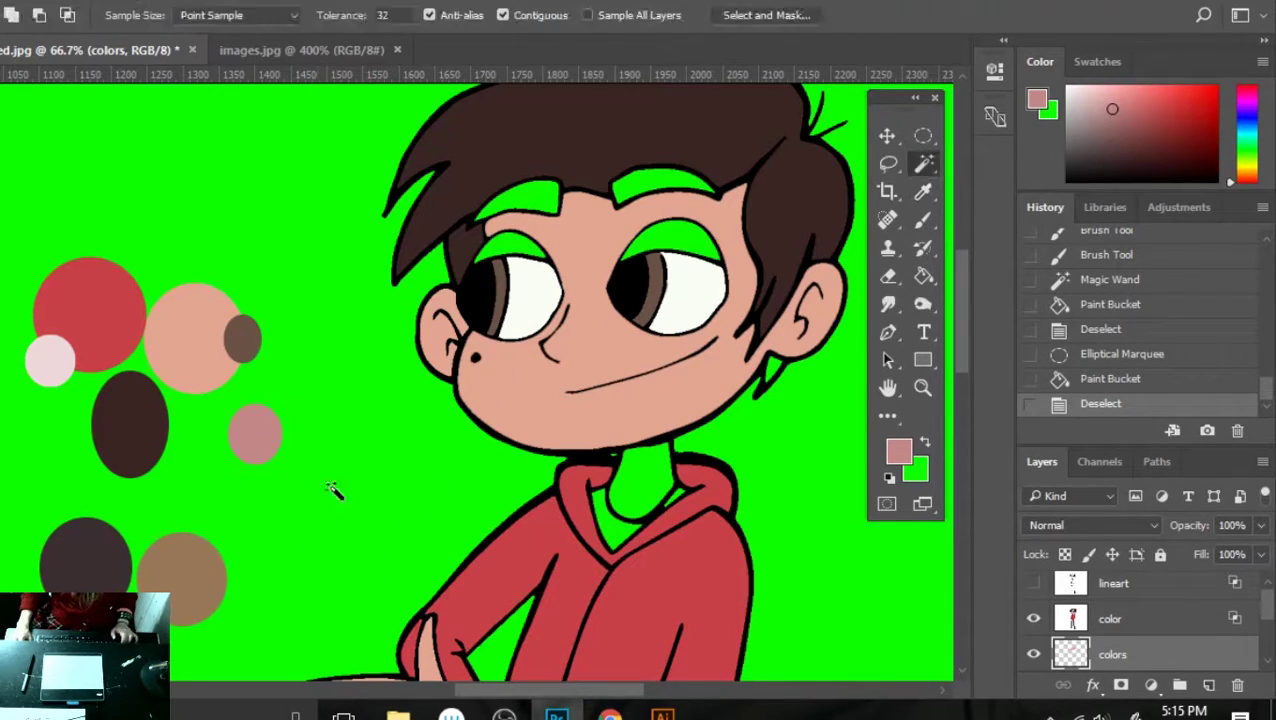
left_click(1148, 623)
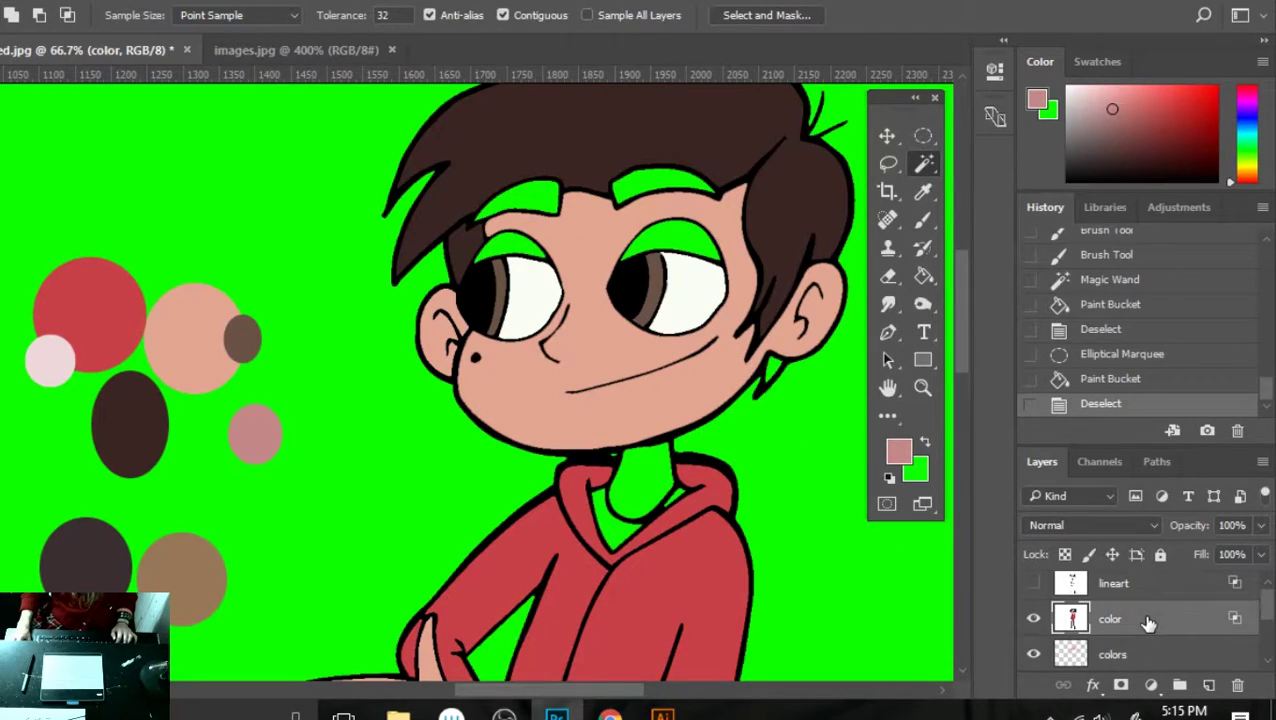
key("g")
left_click(515, 255)
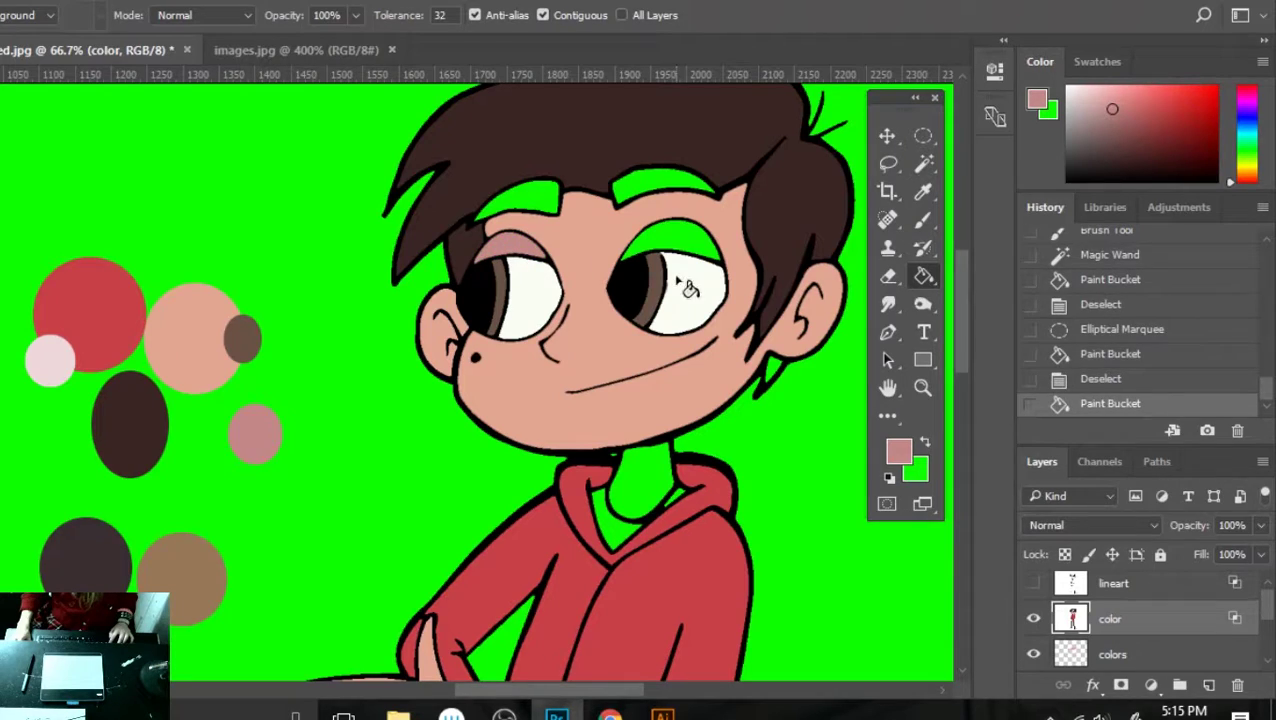
left_click(680, 250)
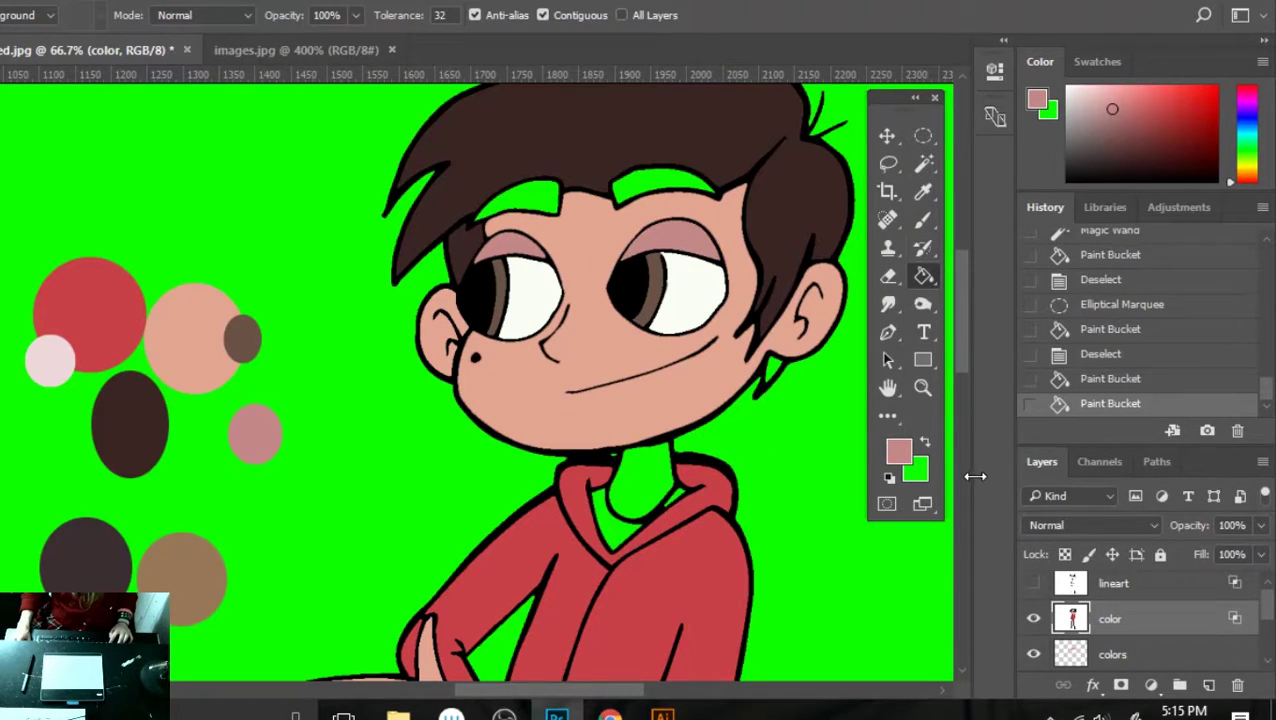
- Sample the near-black of the eyebrow in images.jpg as the foreground colour
left_click(332, 50)
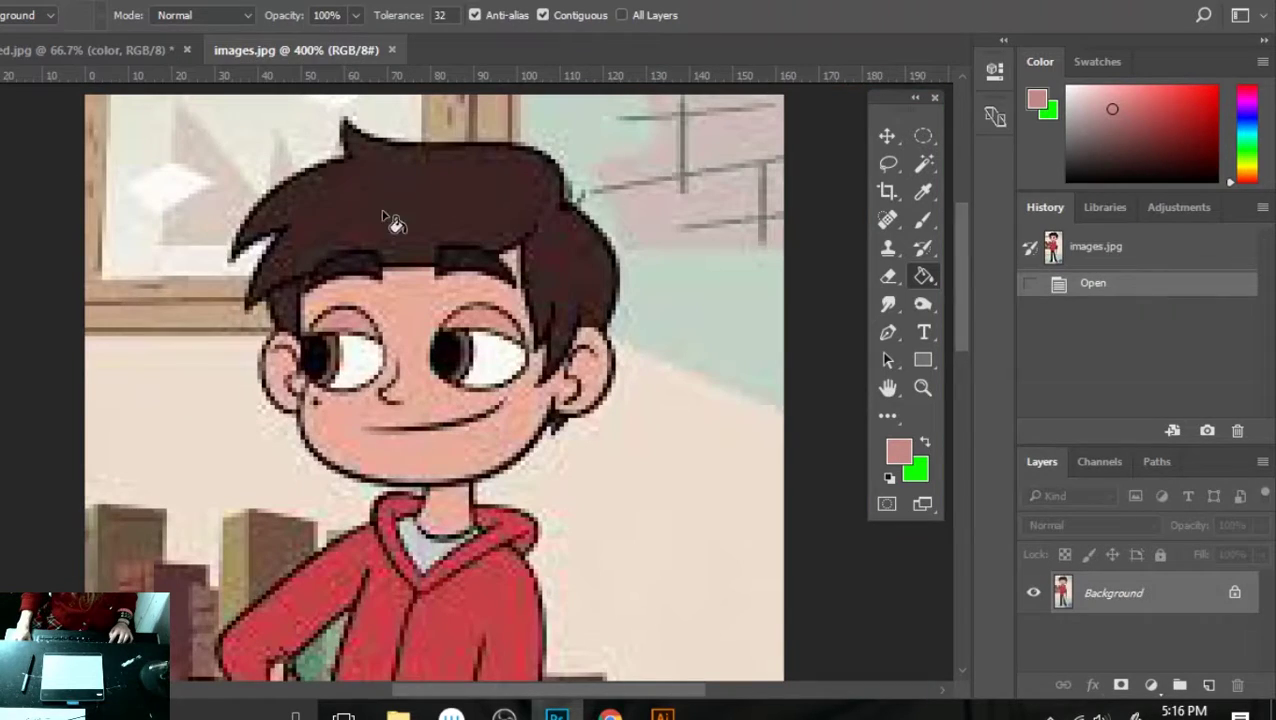
key("i")
left_click(467, 251)
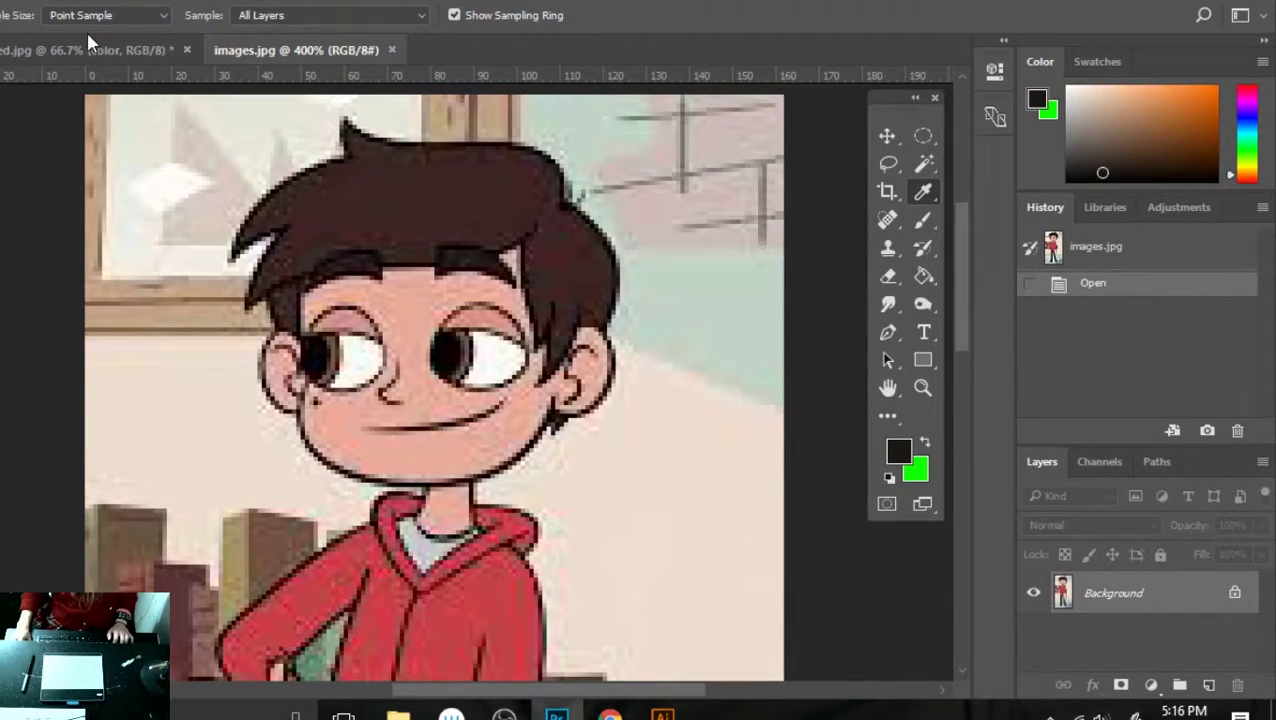
- Add a small round near-black swatch above the brown one on the traced drawing's color layer and deselect
left_click(87, 42)
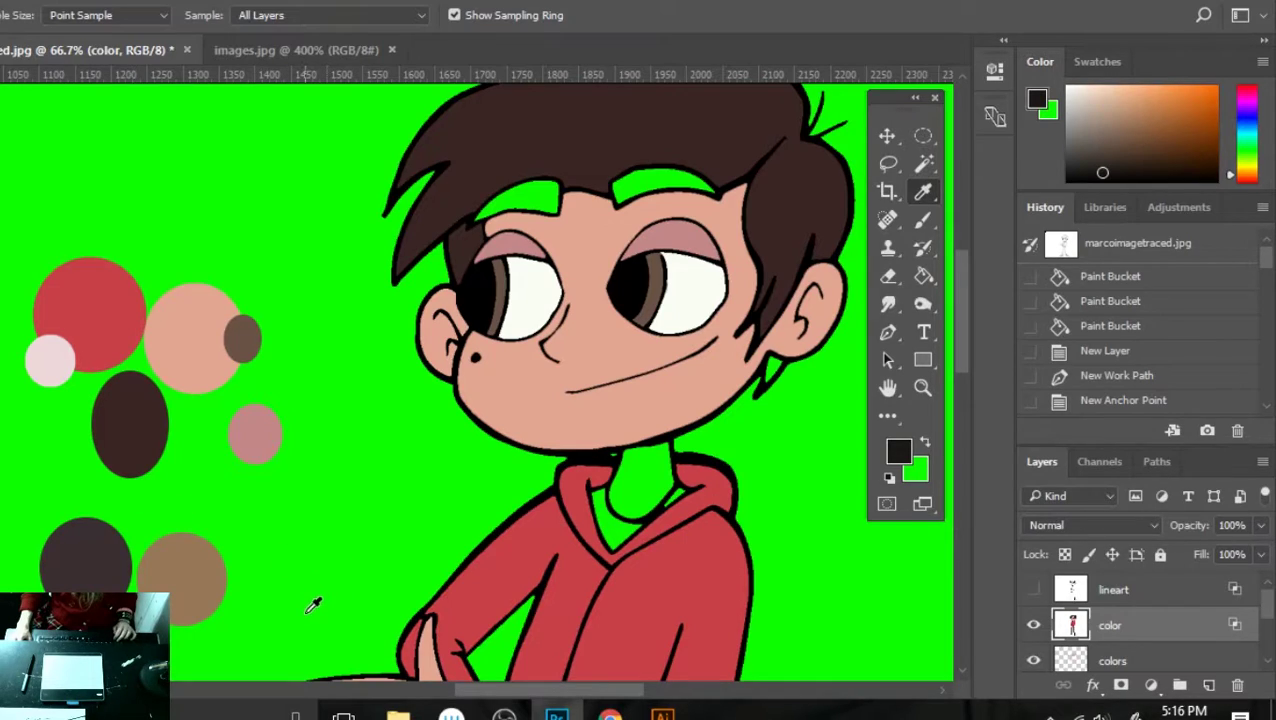
key("m")
left_click_drag(237, 225, 297, 287)
left_click(270, 280)
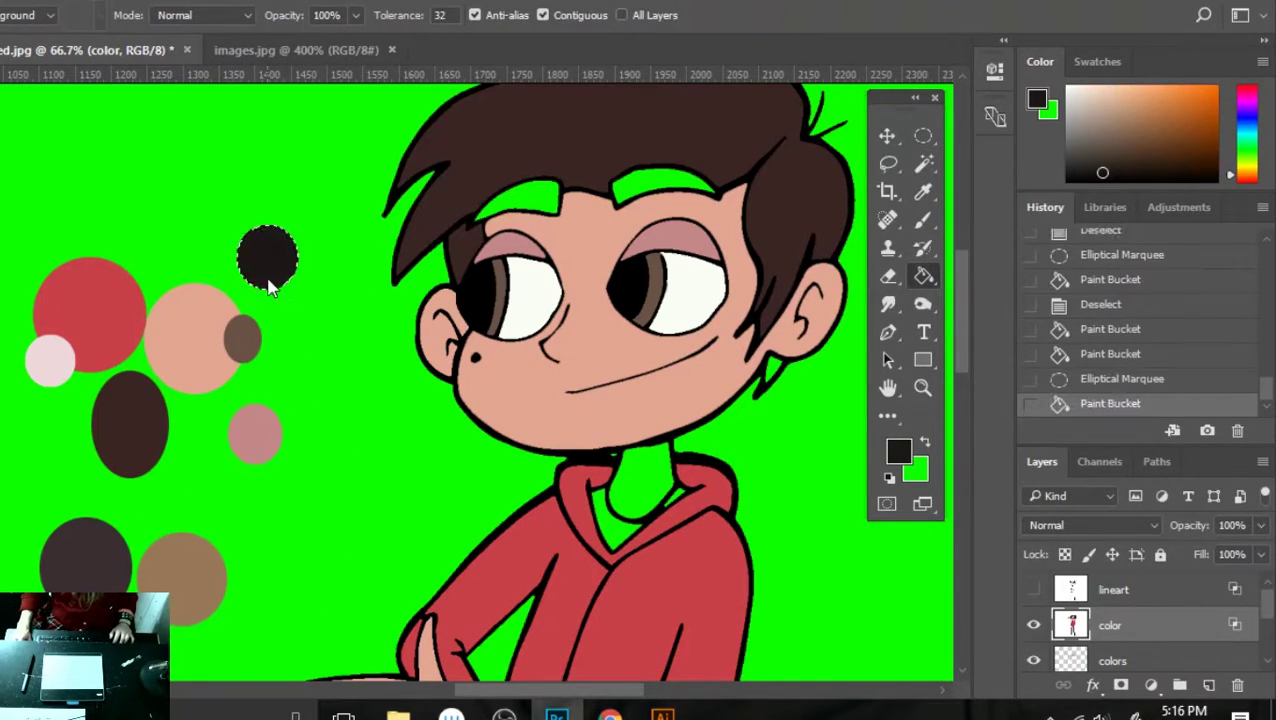
key("ctrl+d")
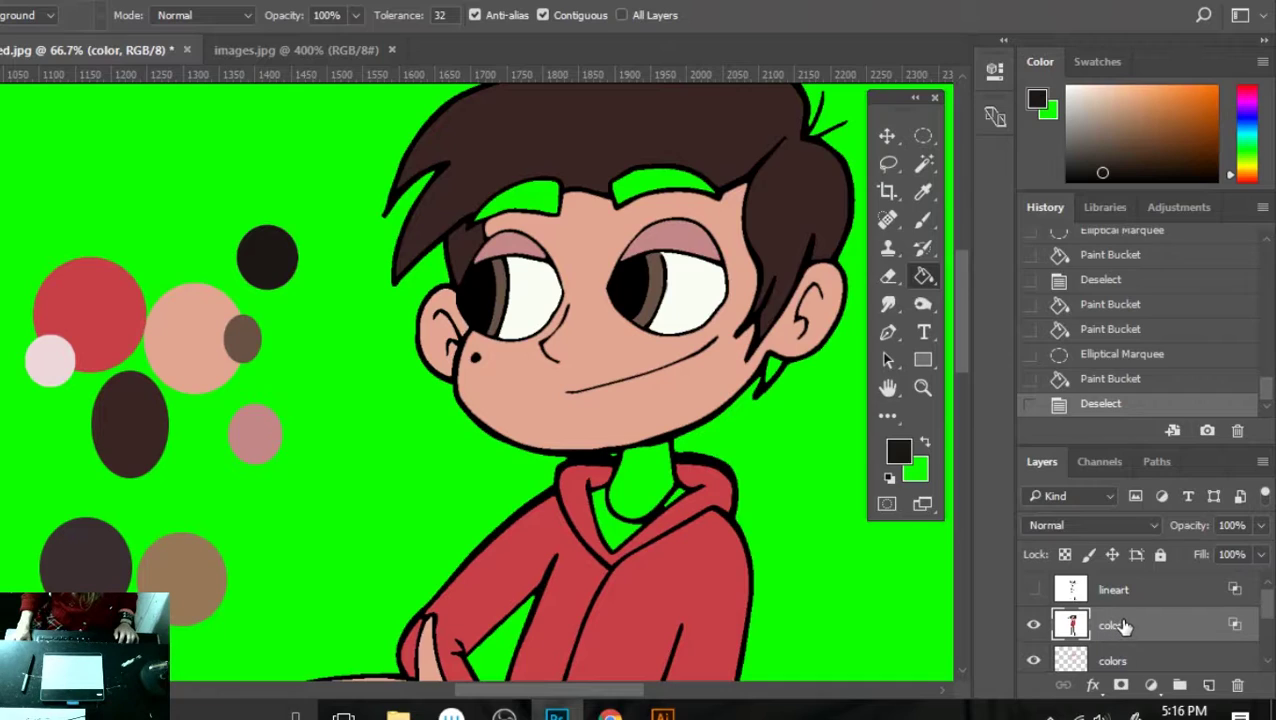
- Fill both eyebrows with the near-black and the hair tip below the ear with the dark brown sampled from the hair
left_click(570, 204)
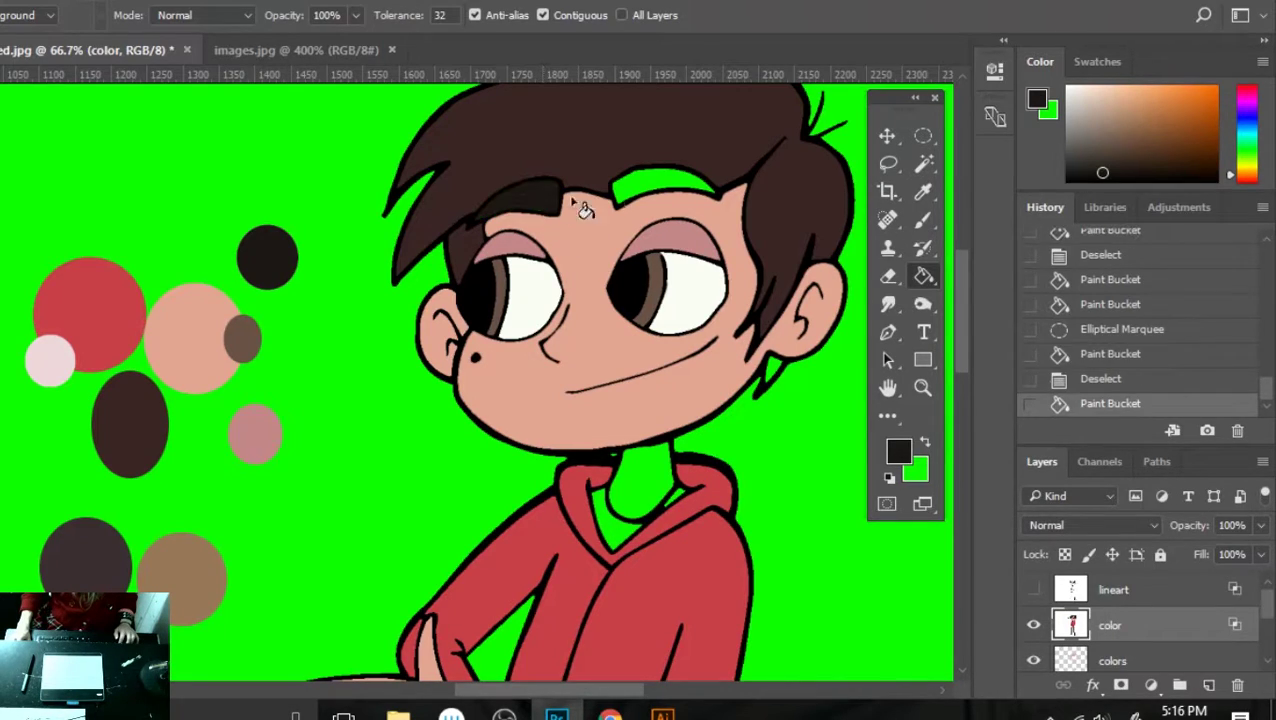
left_click(670, 190)
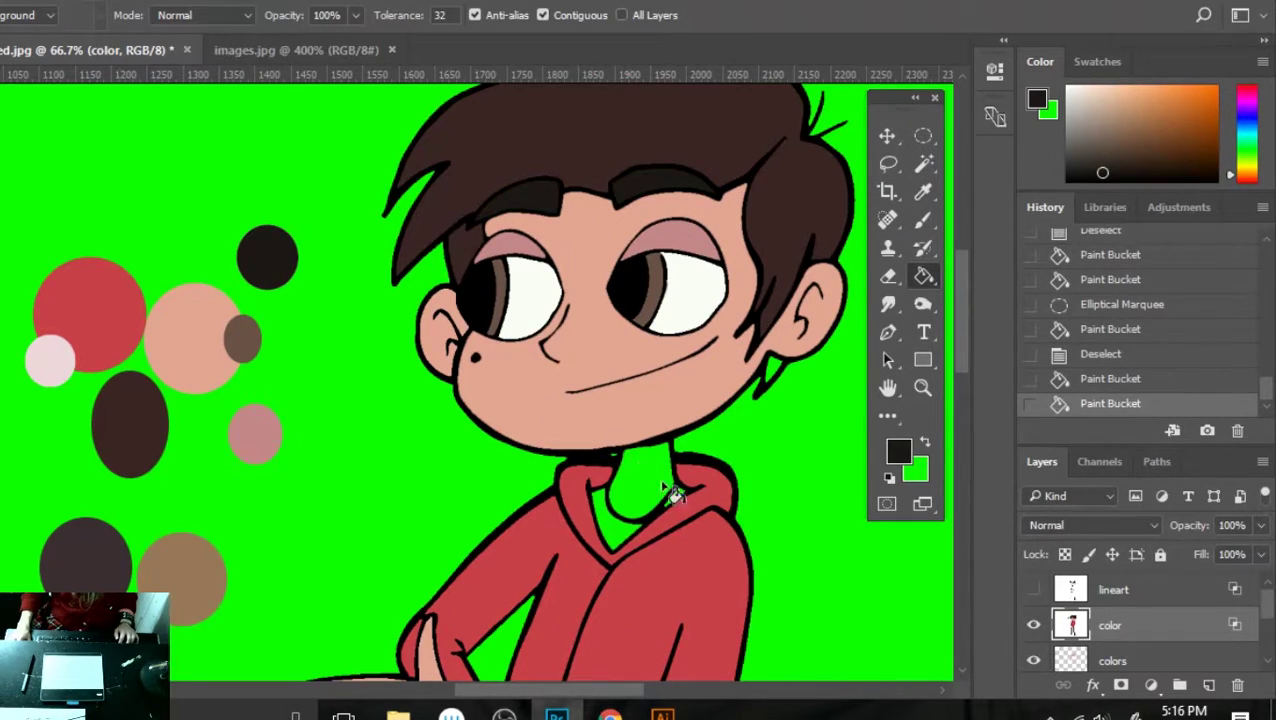
key("i")
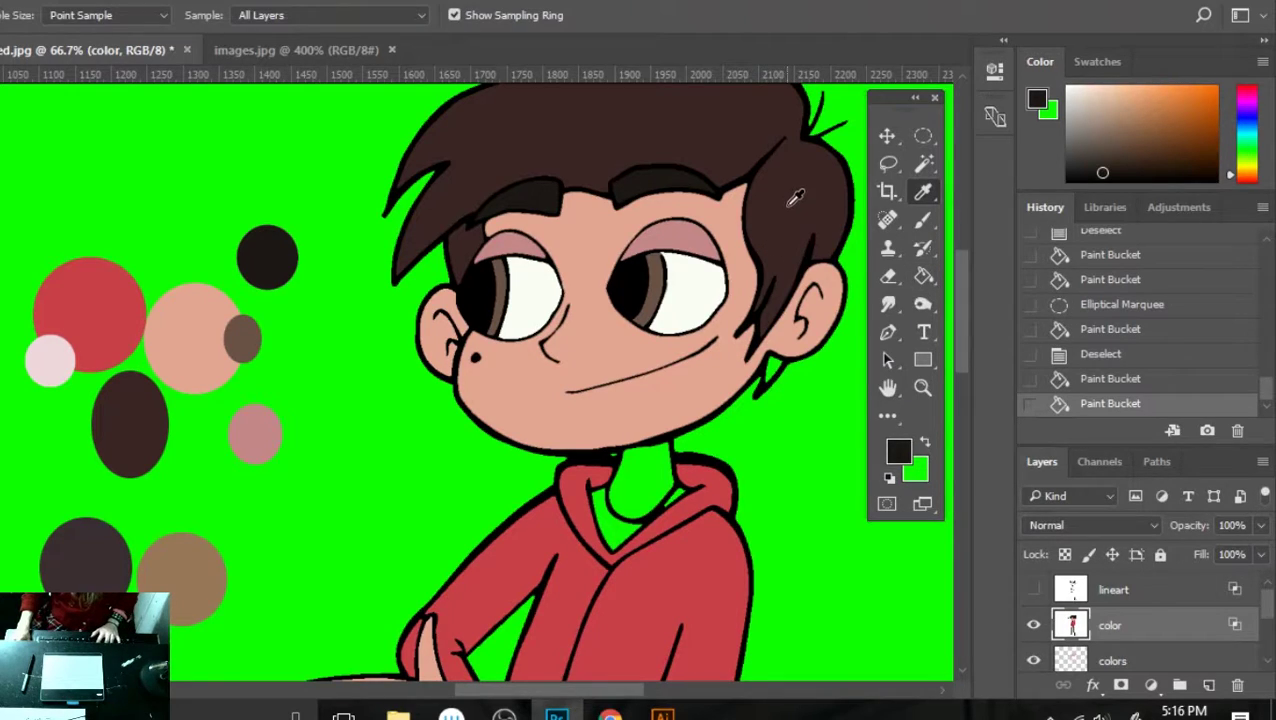
left_click(791, 208)
key("g")
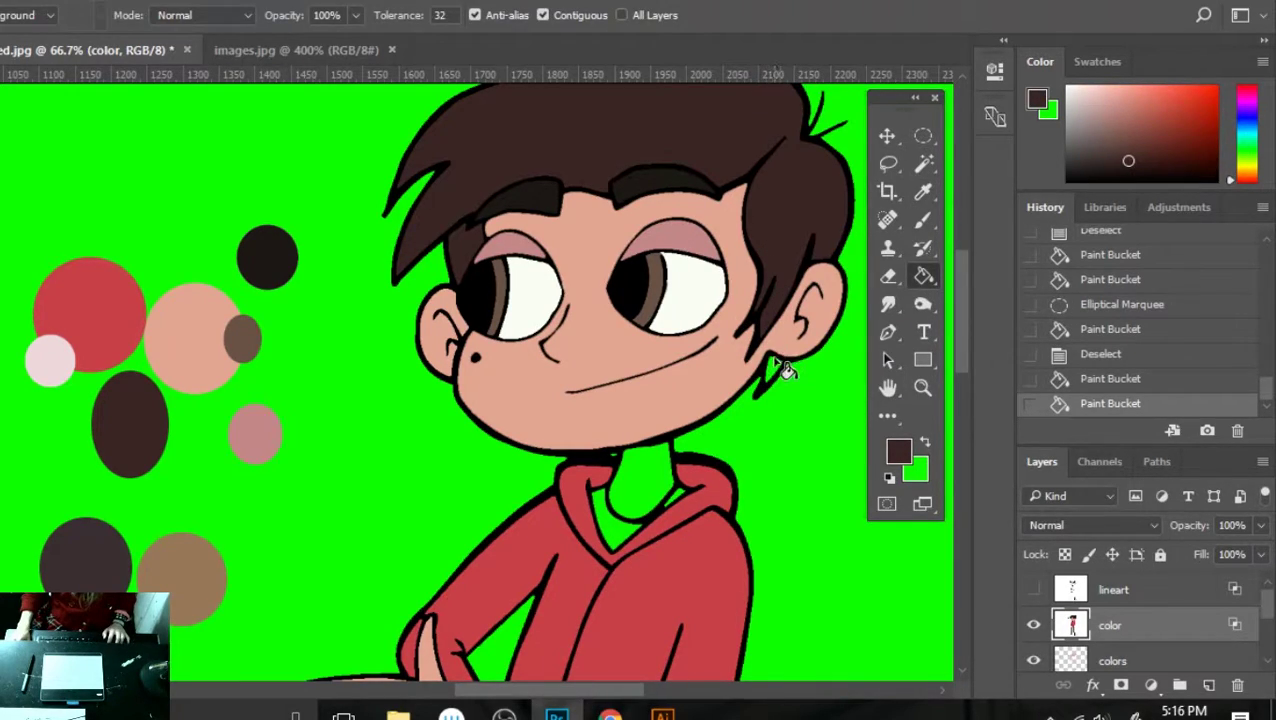
left_click(779, 374)
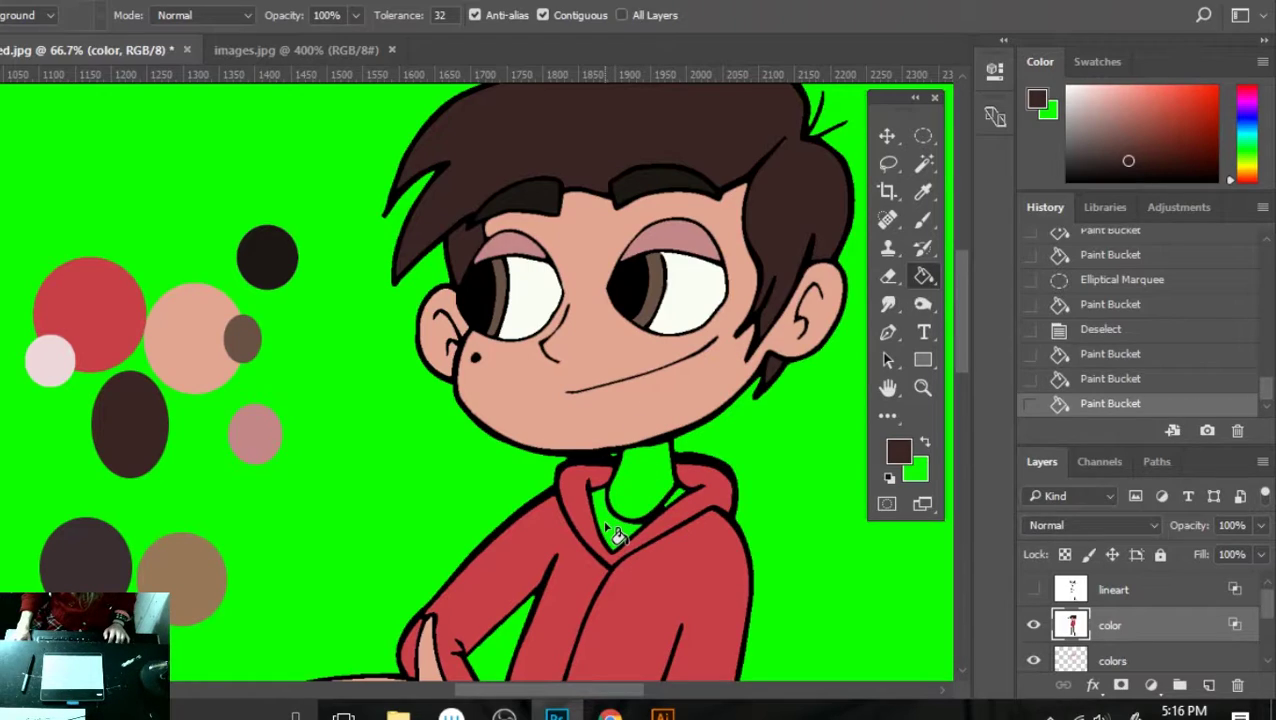
- Select the V-shaped shirt area on the color layer, fill it on the colors layer with the sampled pale pink swatch, and deselect
left_click(1099, 662)
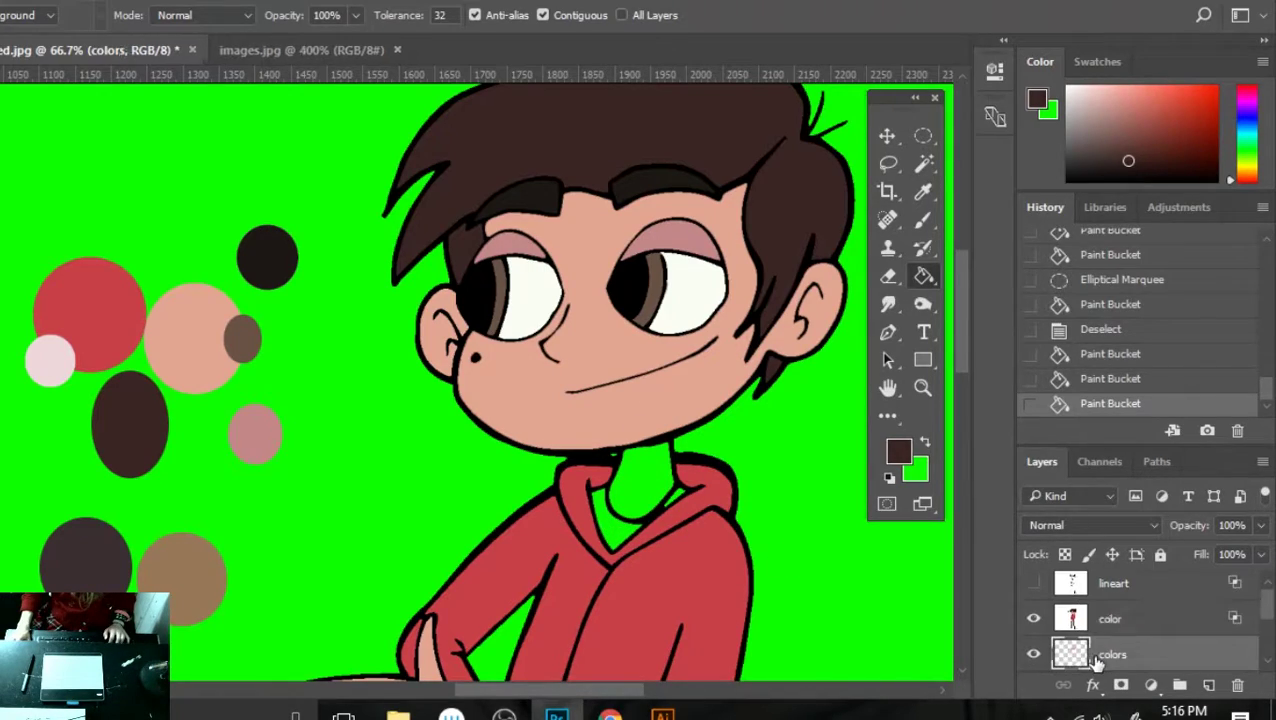
left_click(1062, 610)
key("w")
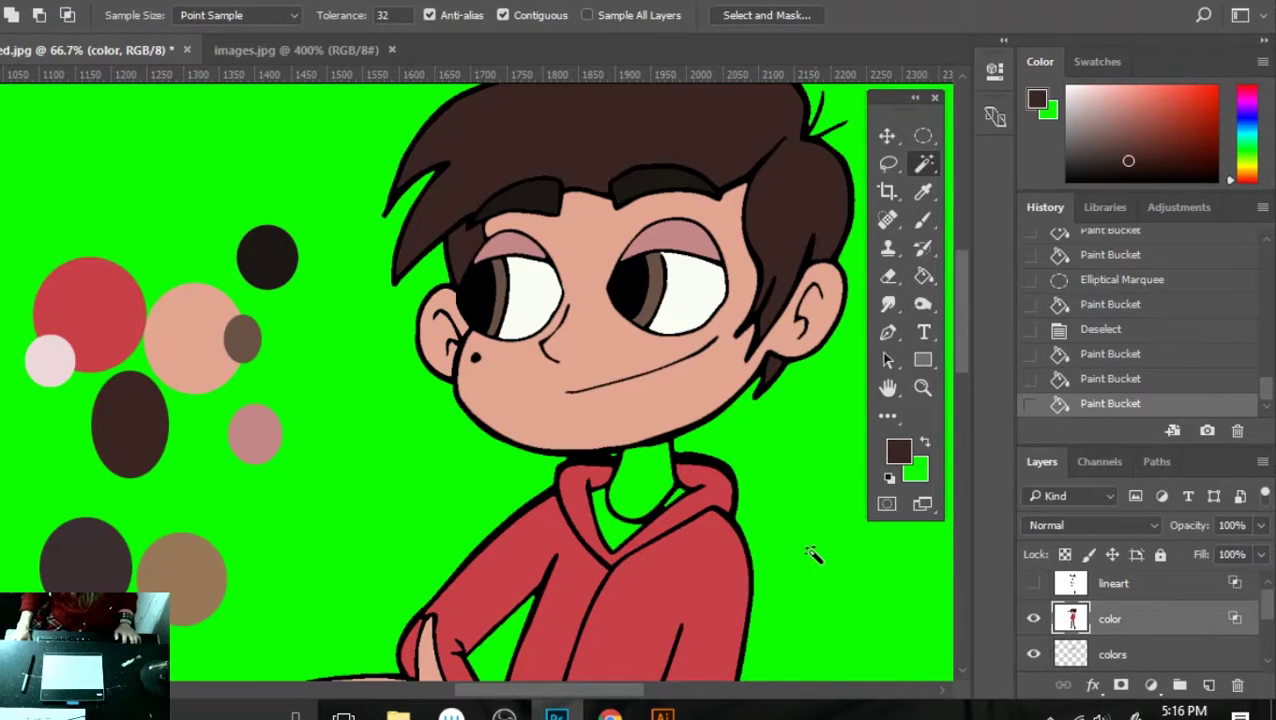
left_click(616, 526)
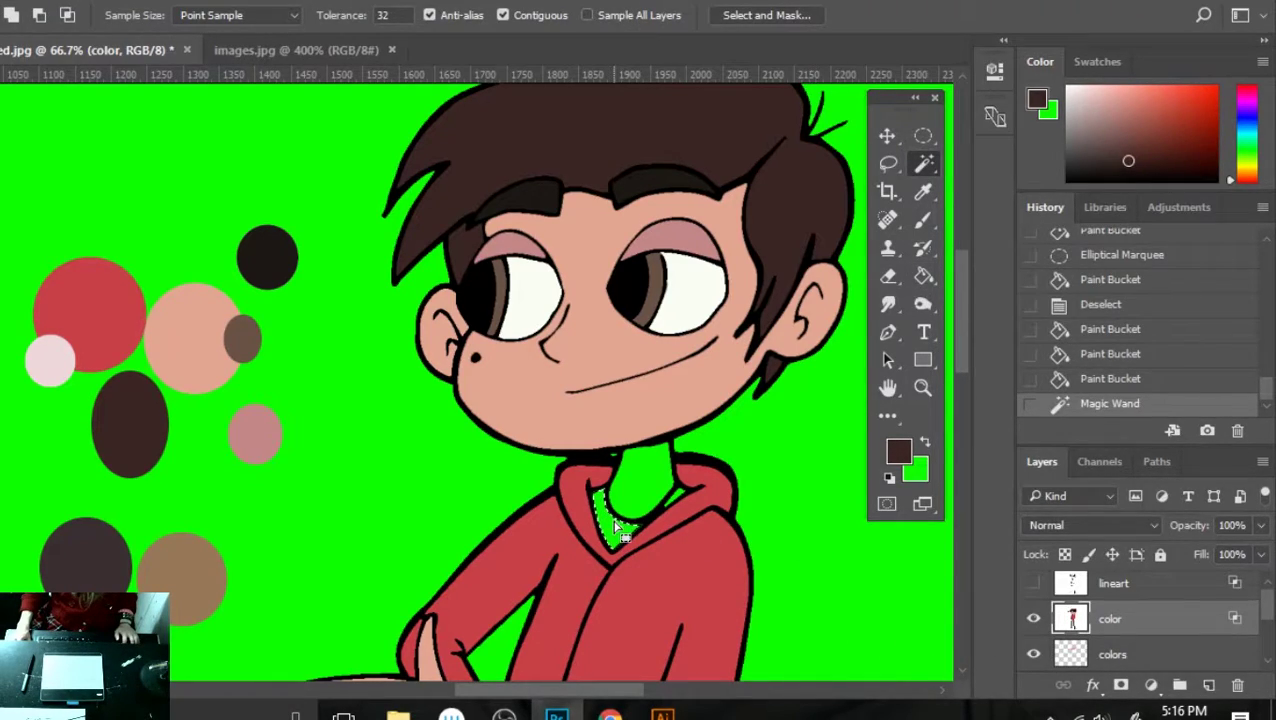
left_click(1103, 658)
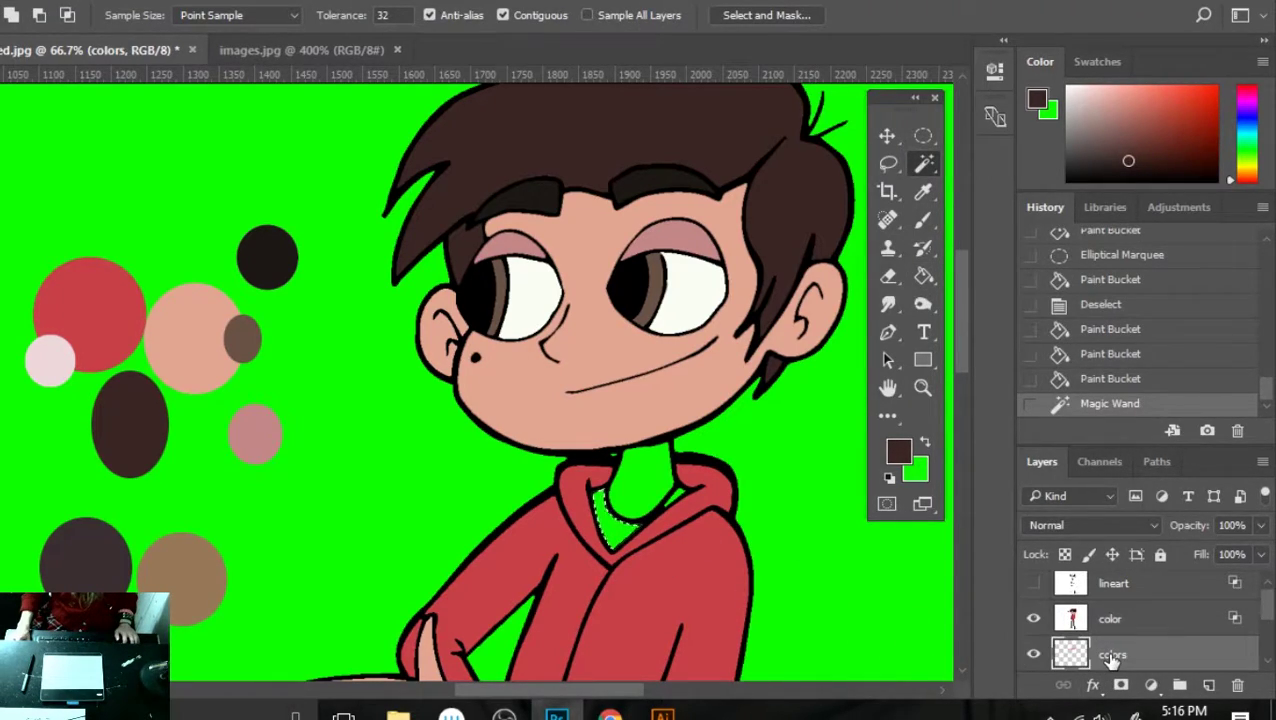
key("i")
left_click(50, 357)
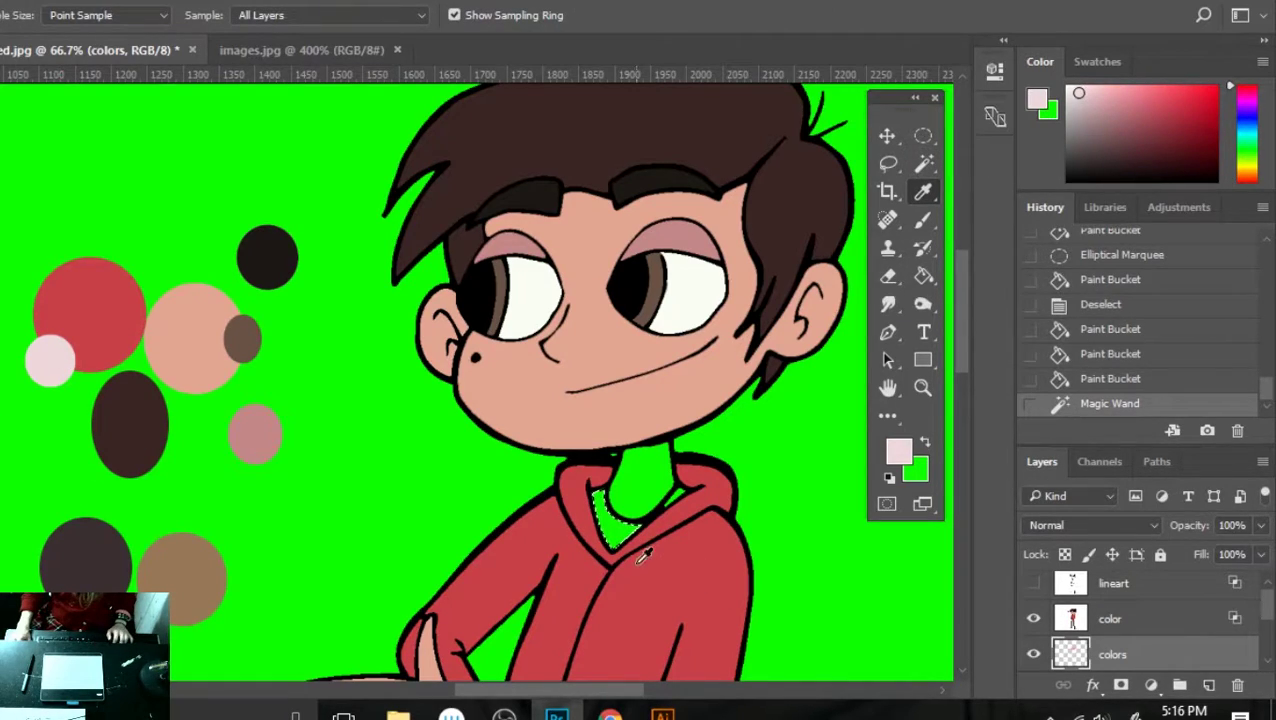
key("g")
left_click(609, 532)
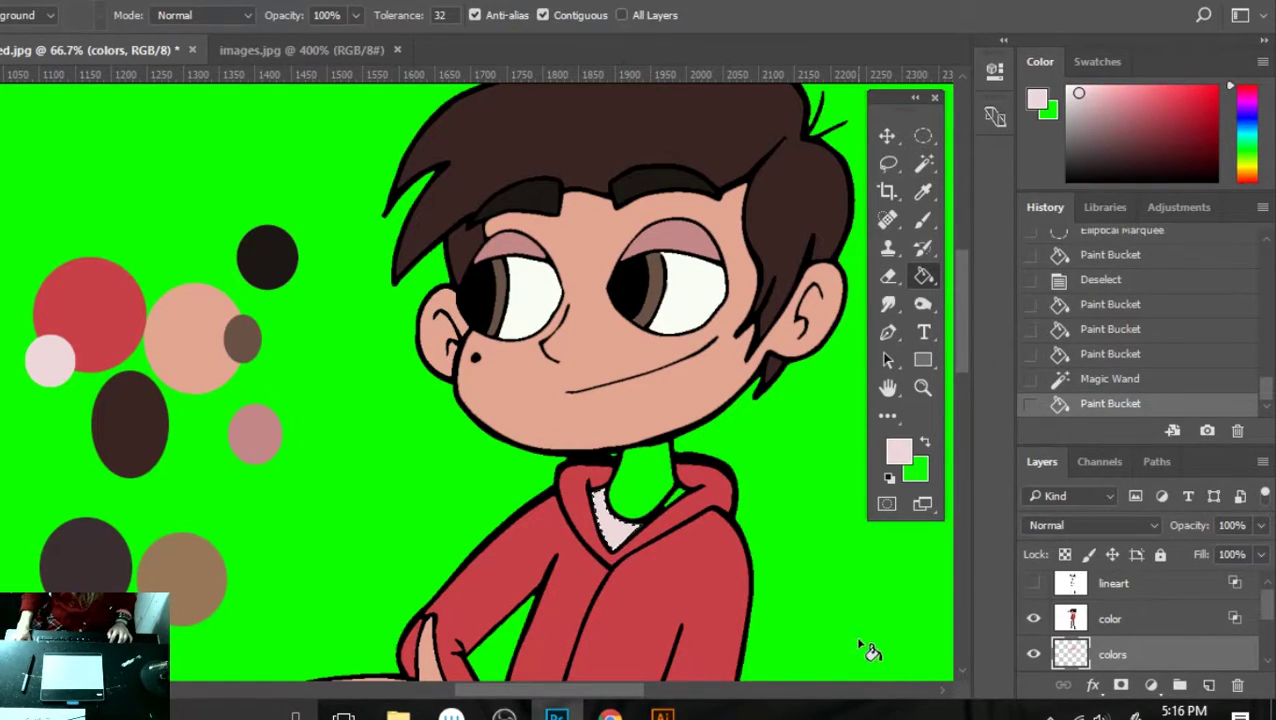
key("ctrl+d")
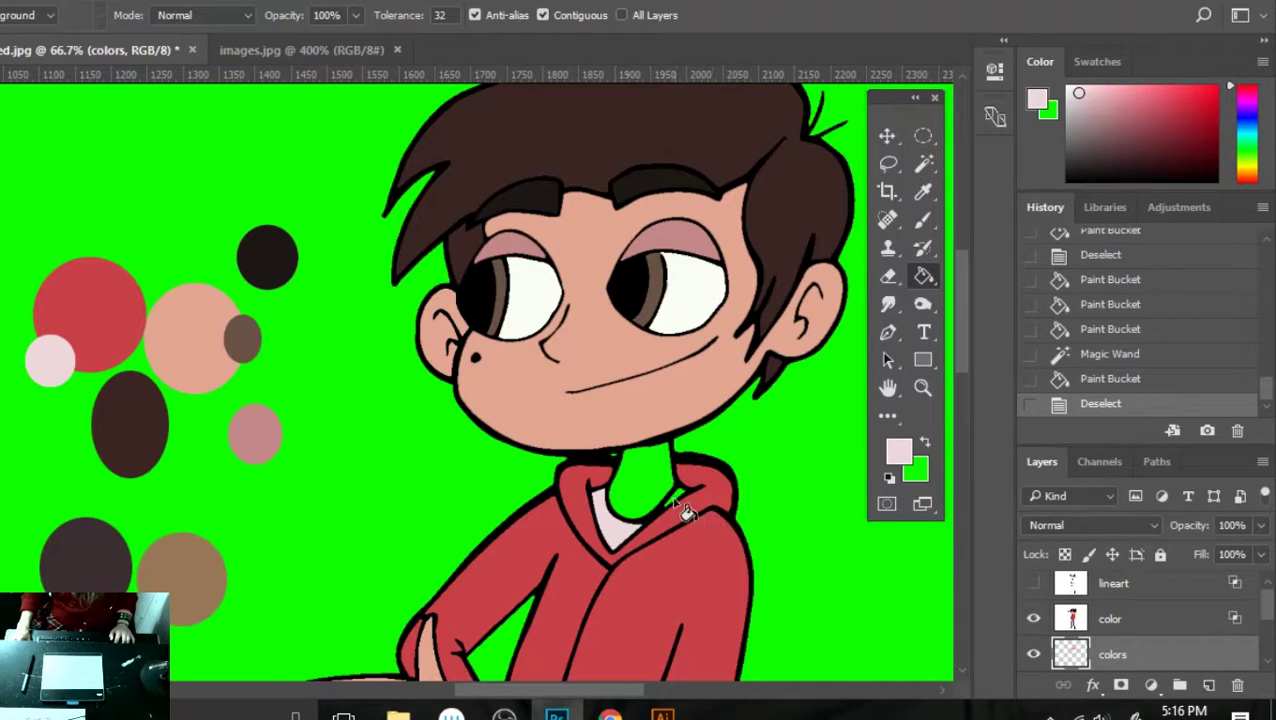
- Select the small shirt sliver between the neck and the hood on the color layer with the Magic Wand
key("w")
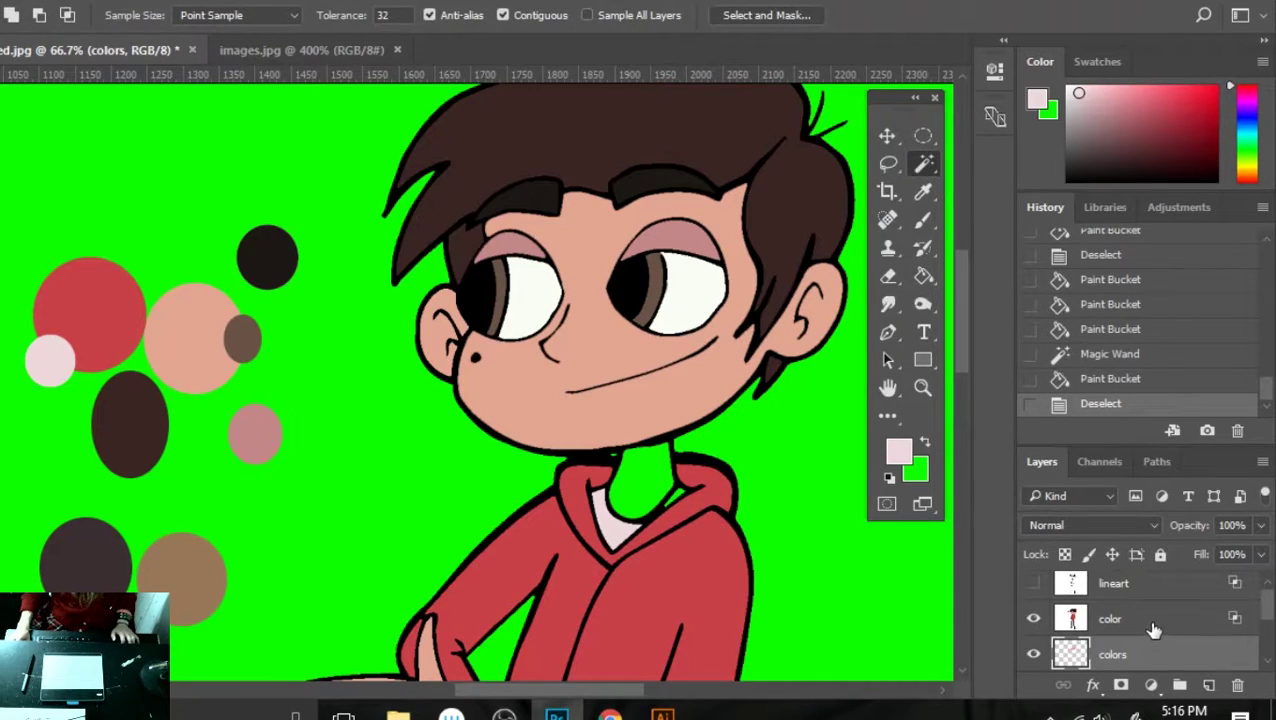
left_click(1153, 625)
left_click(674, 494)
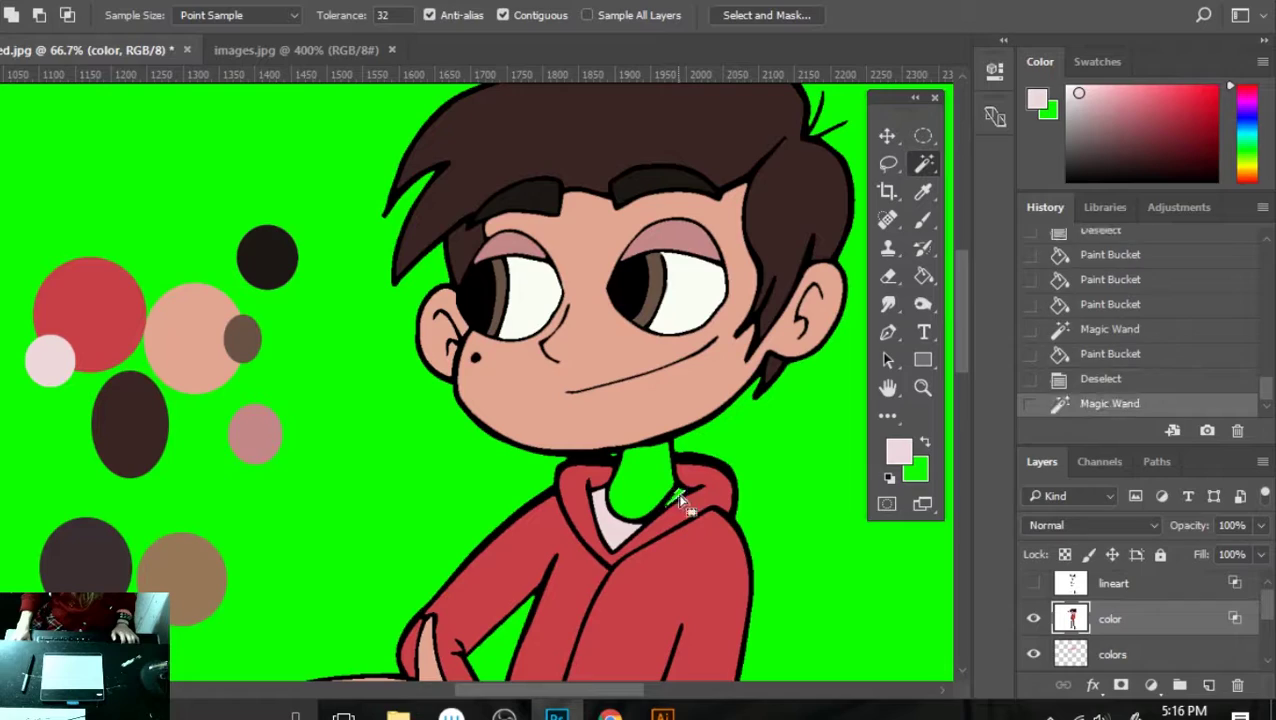
- Try to fill the selected shirt sliver with pale pink on the color layer
key("g")
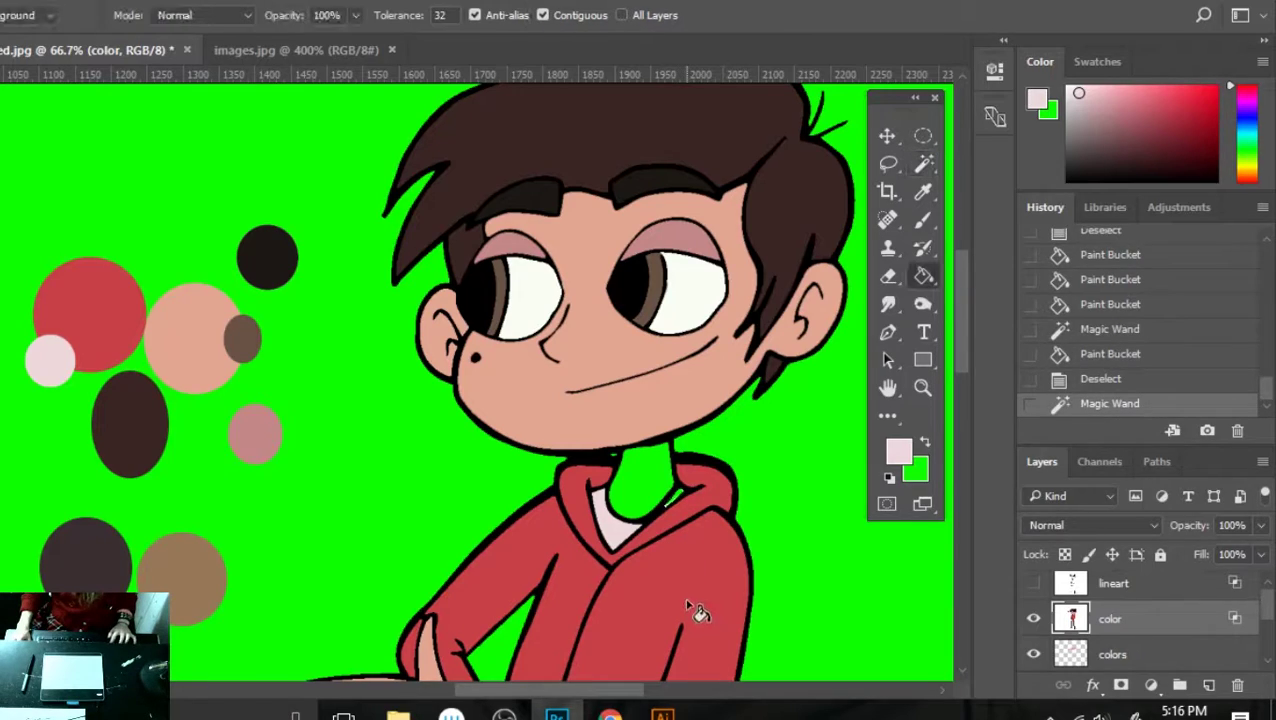
left_click(690, 505)
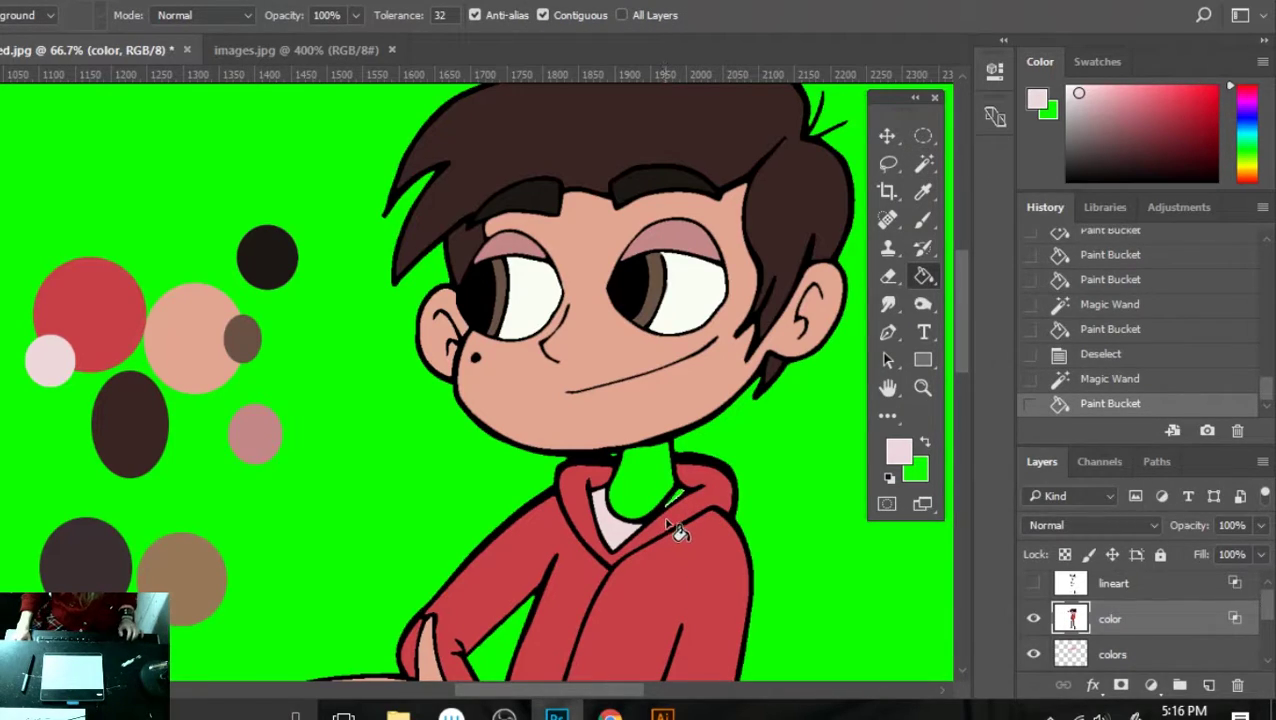
key("ctrl+z")
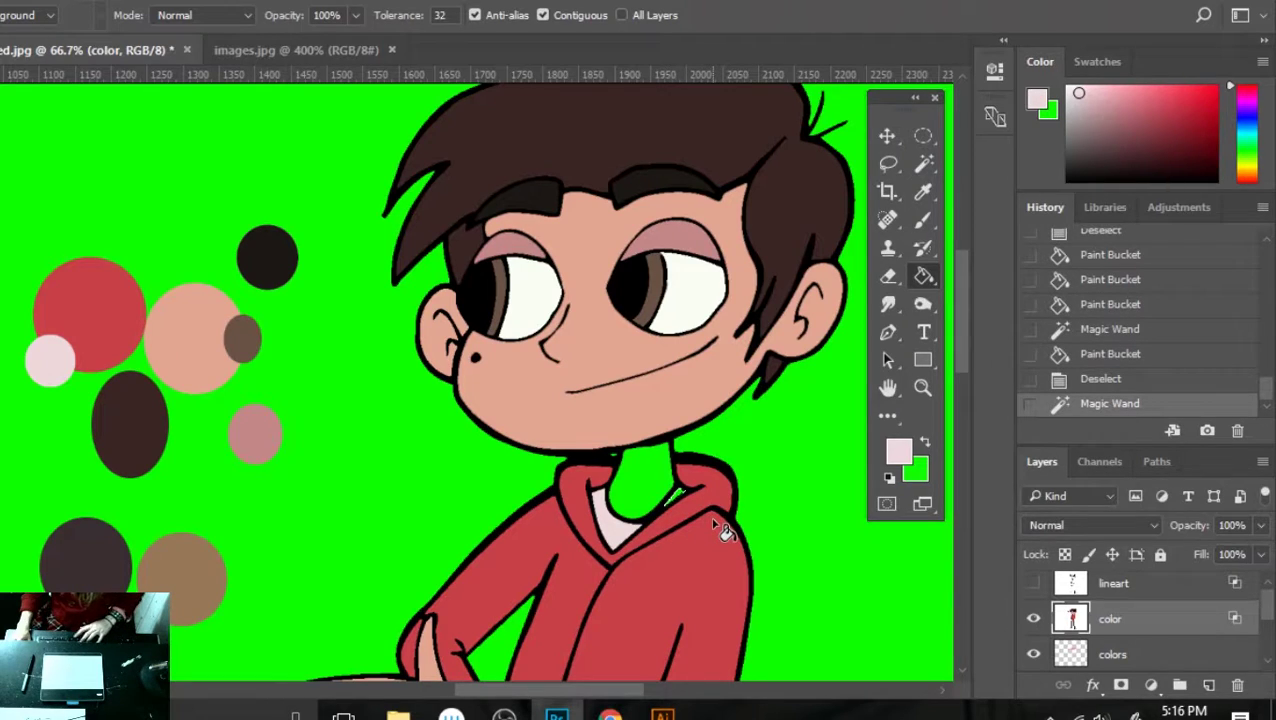
key("ctrl+plus")
key("ctrl+plus")
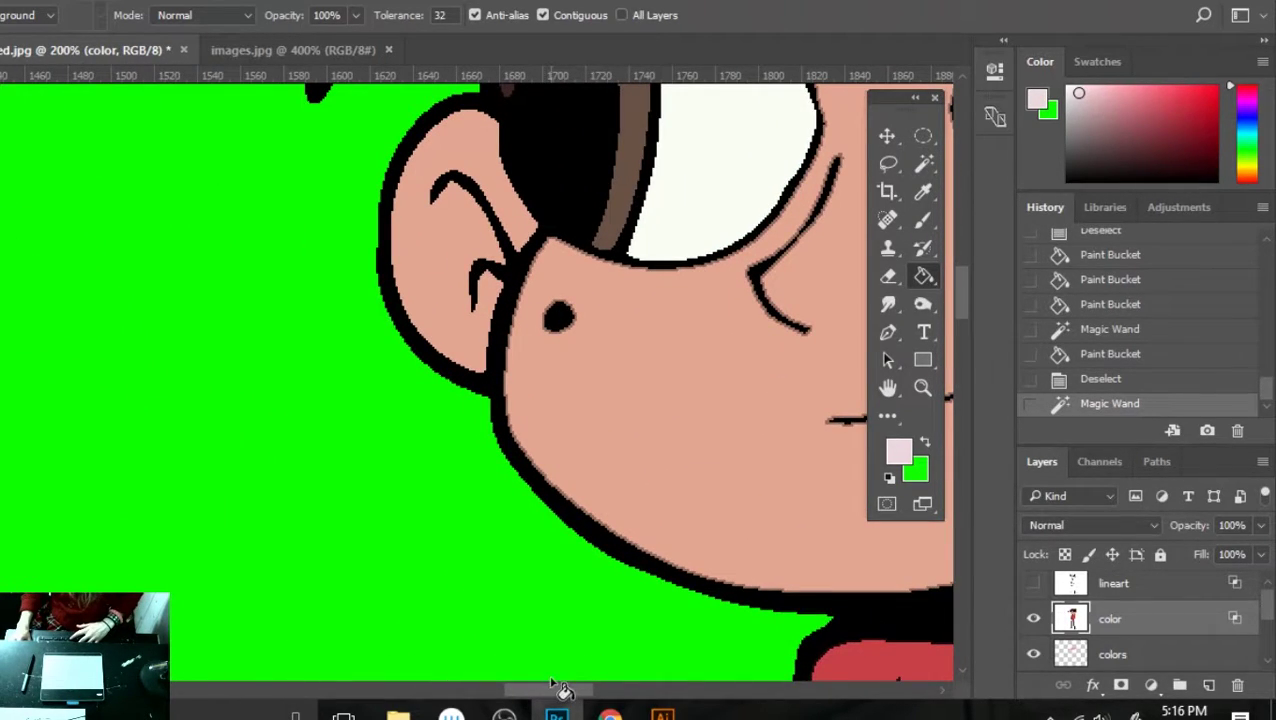
left_click_drag(555, 690, 632, 686)
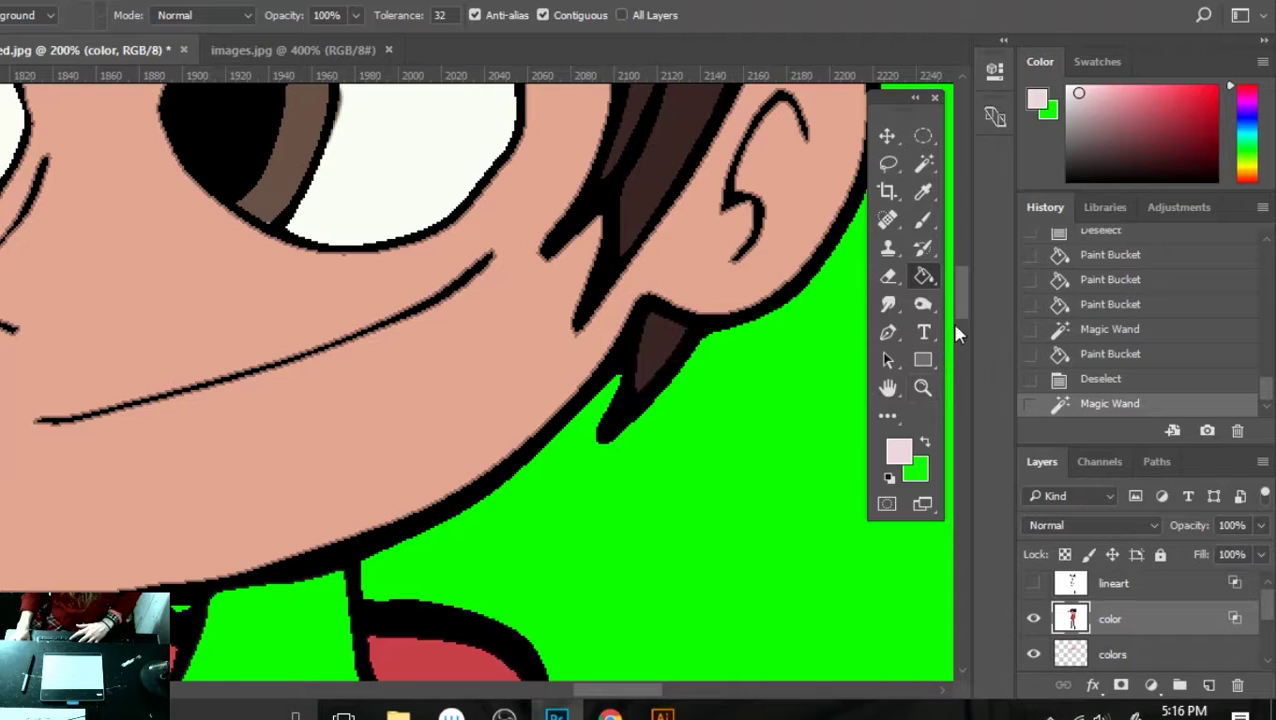
left_click_drag(960, 319, 956, 353)
left_click(385, 342)
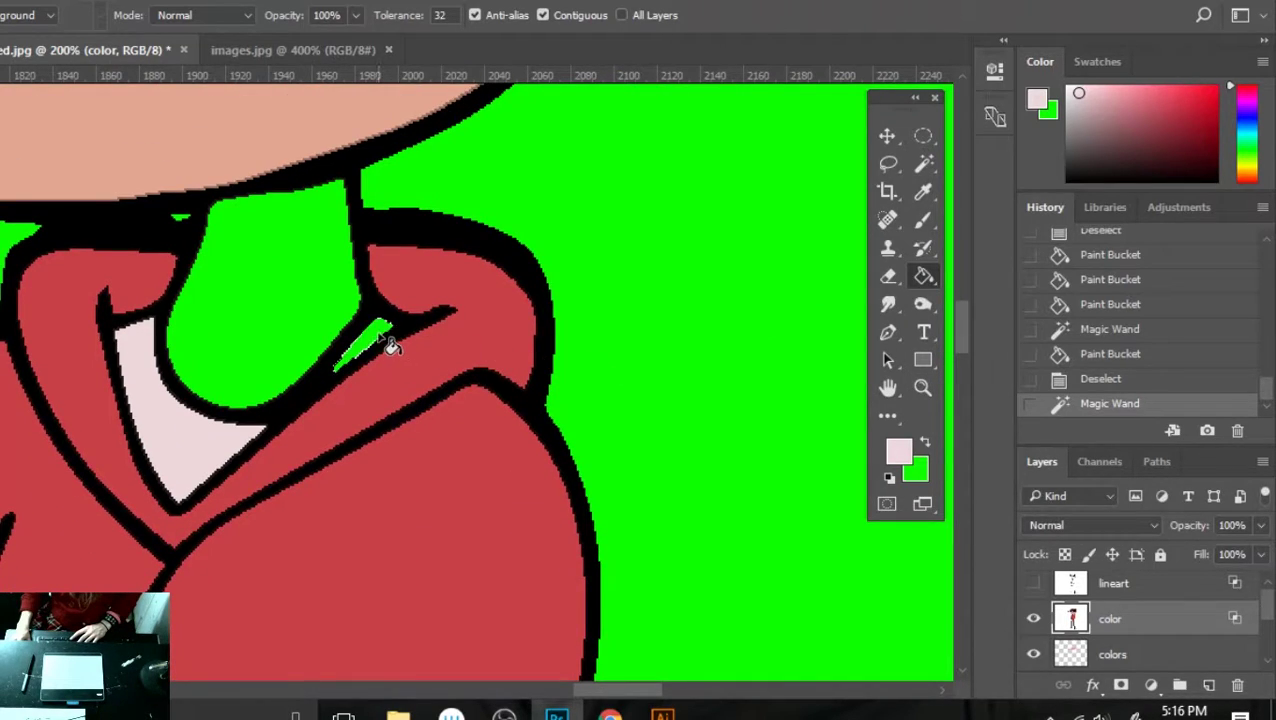
left_click(386, 338)
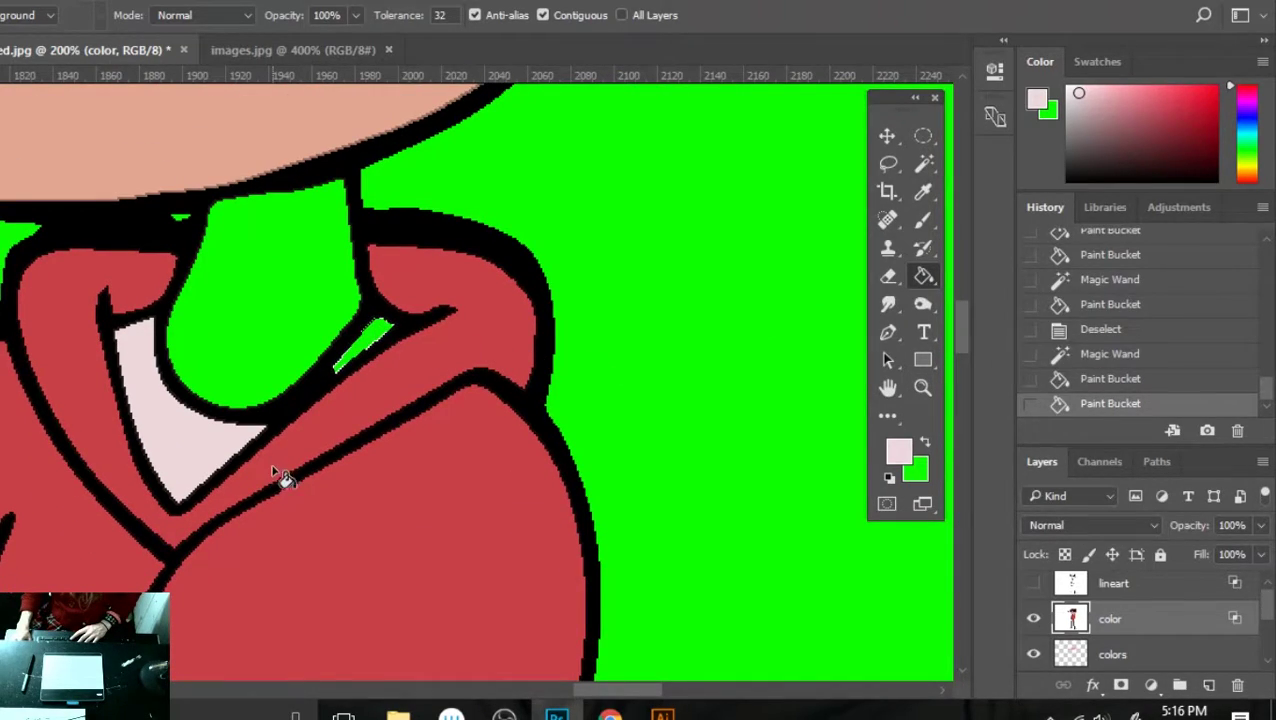
left_click(1120, 354)
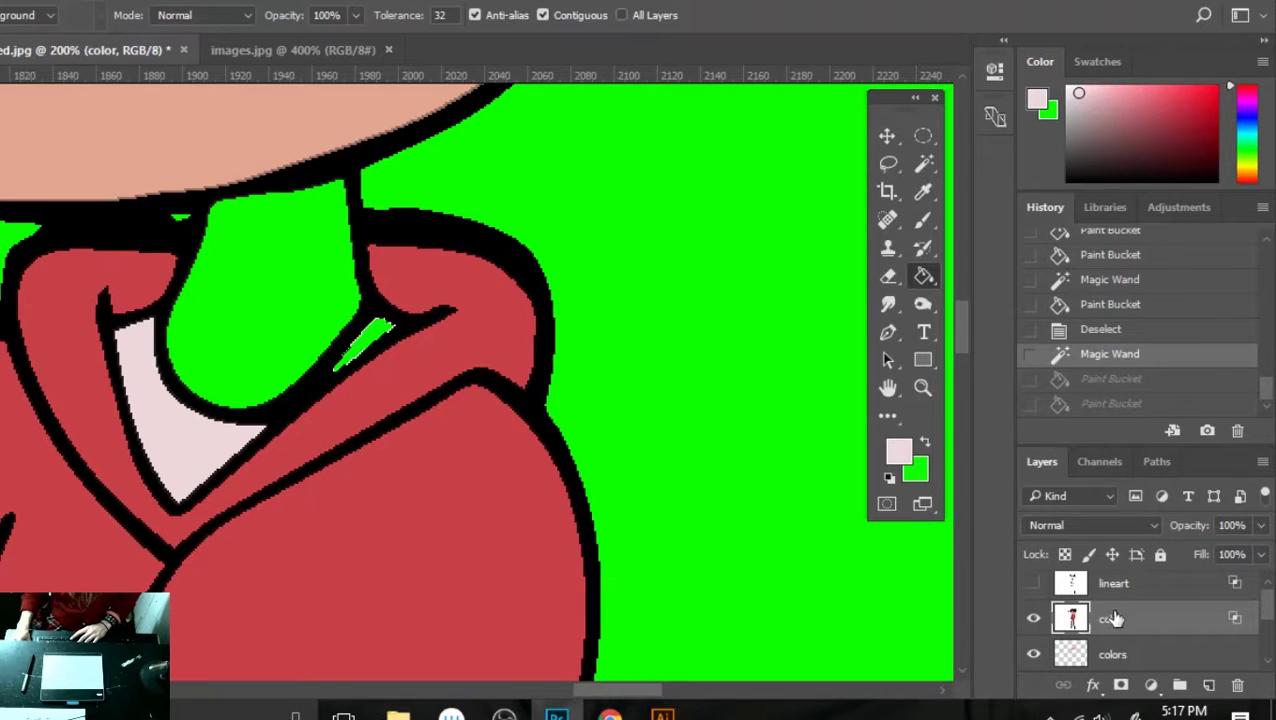
- Fill the selected shirt sliver with pale pink on the colors layer and deselect
left_click(1113, 654)
left_click(370, 345)
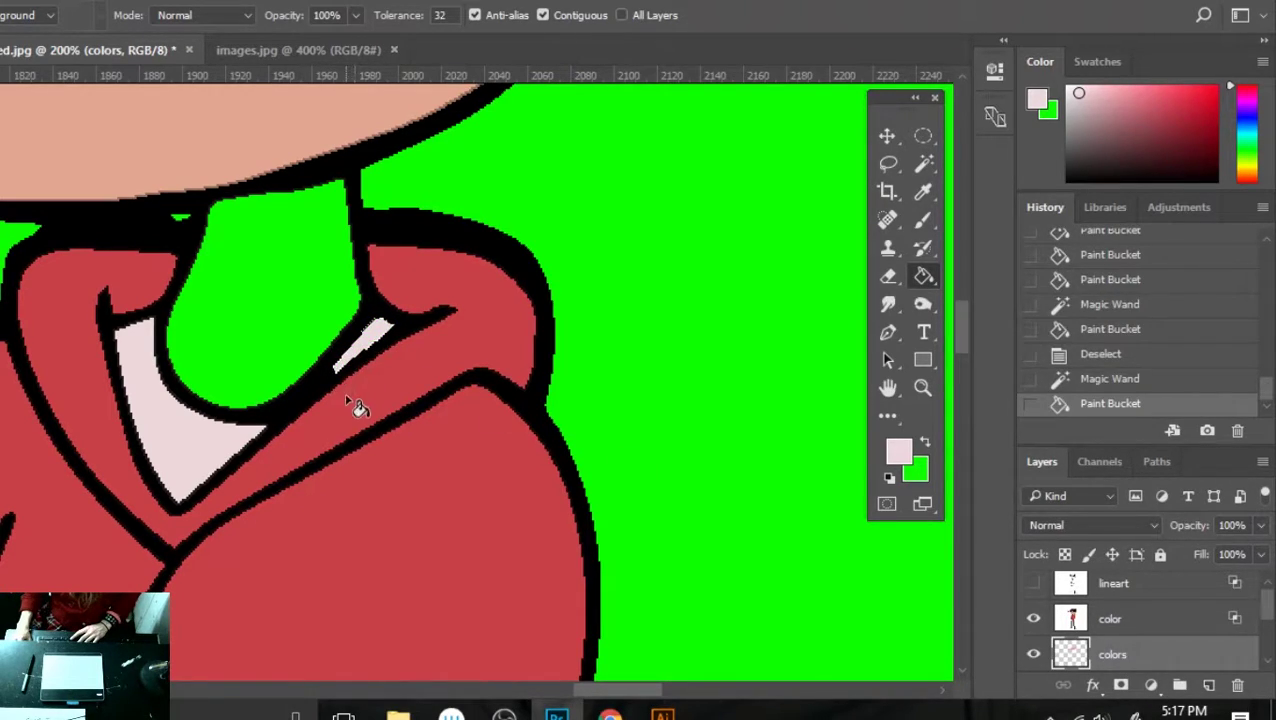
key("ctrl+d")
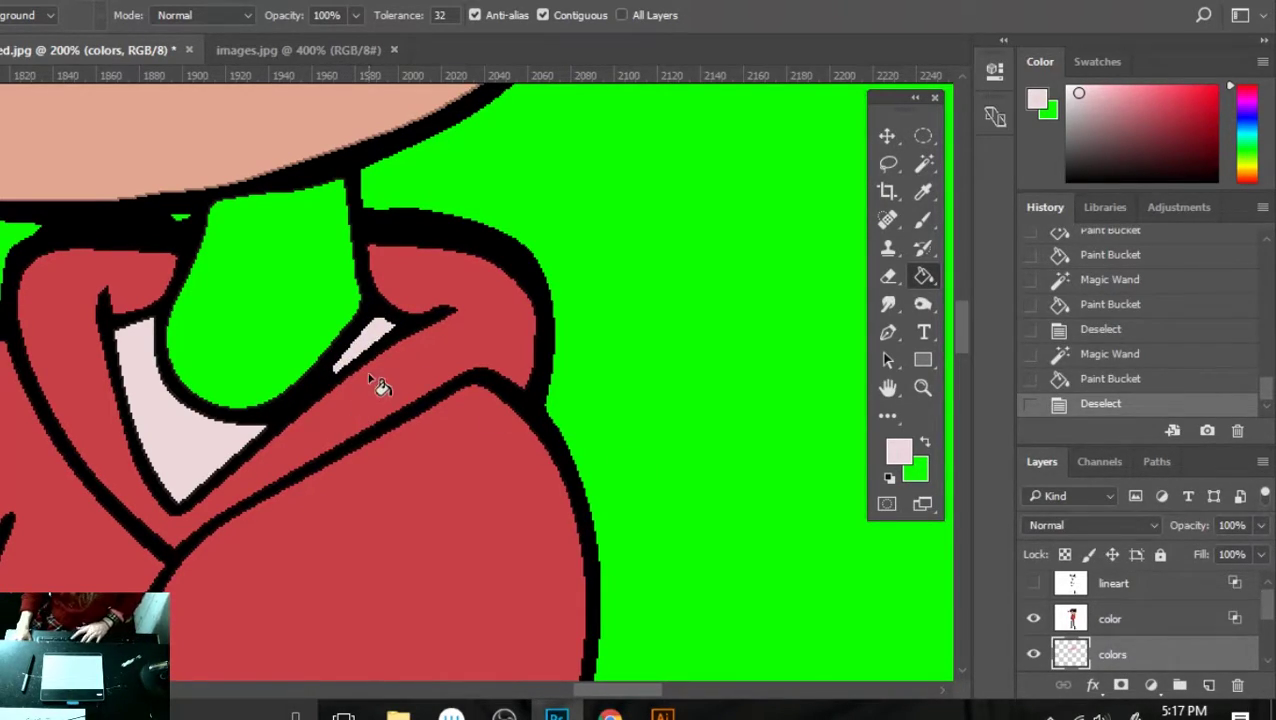
- Sample the skin-tone swatch as the foreground colour
scroll(380, 370, "down", 3)
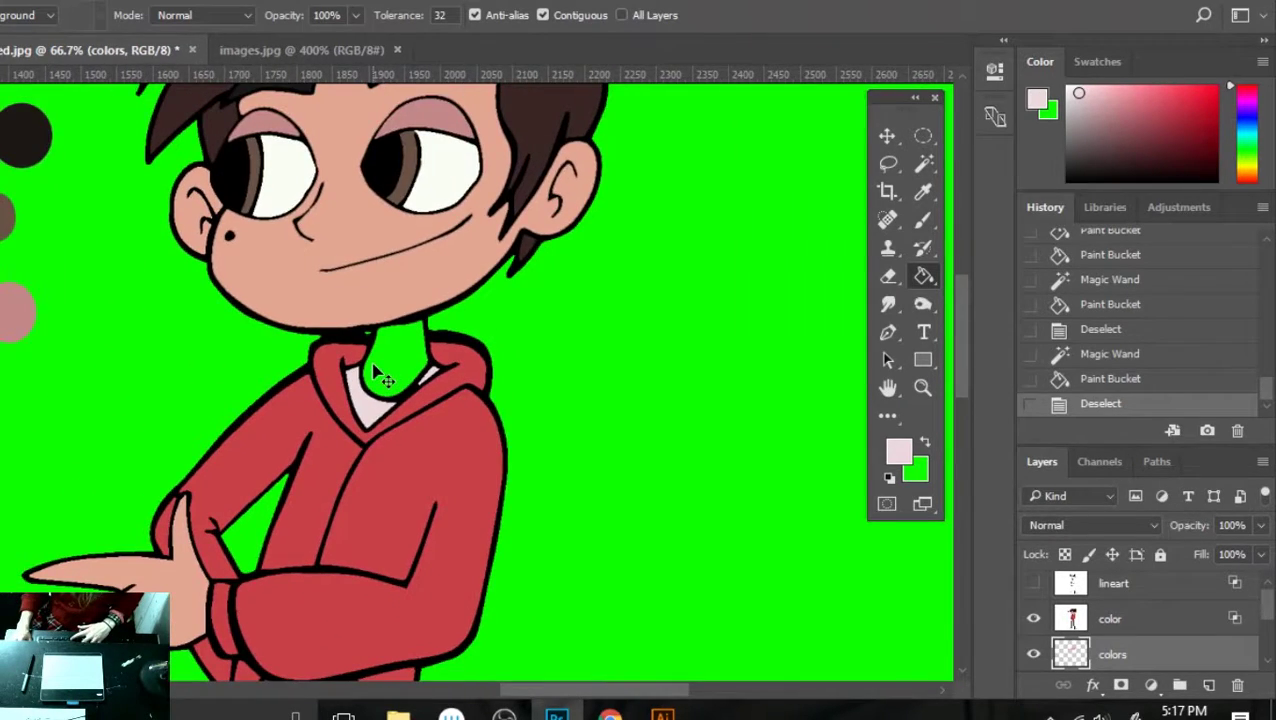
key("ctrl+plus")
key("ctrl+plus")
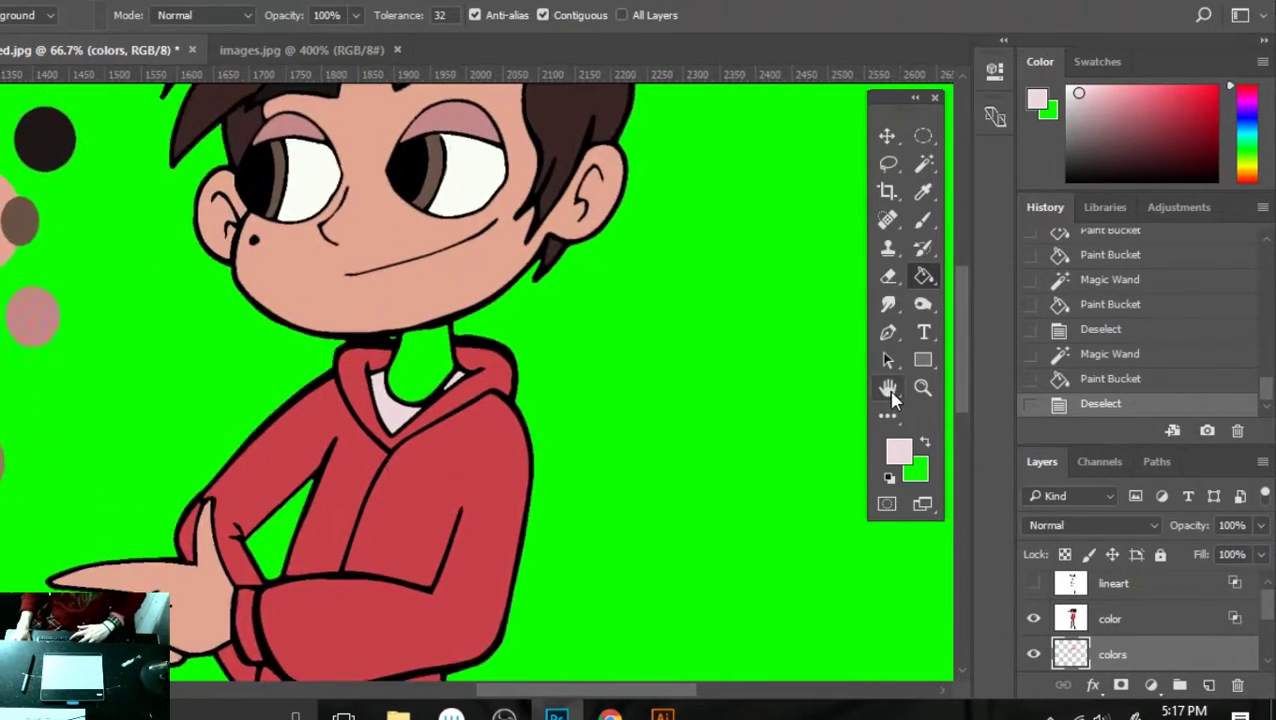
key("ctrl+minus")
key("ctrl+minus")
key("ctrl+minus")
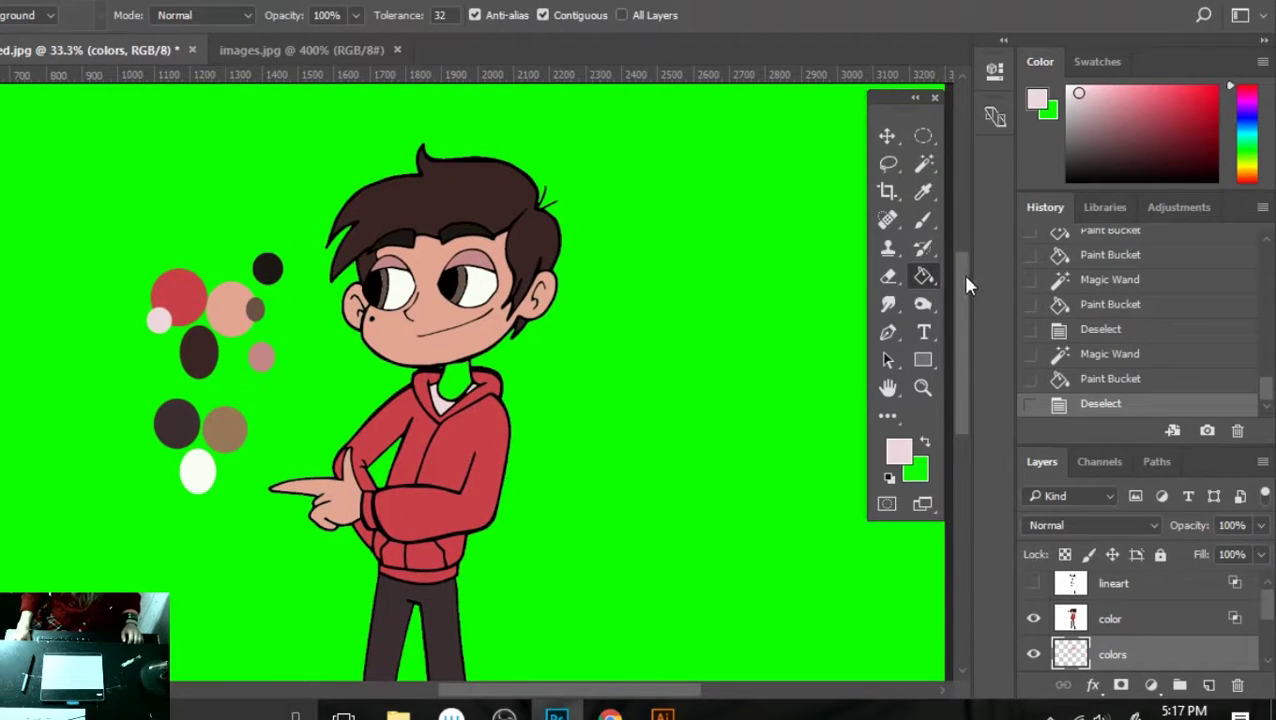
scroll(962, 297, "down", 1)
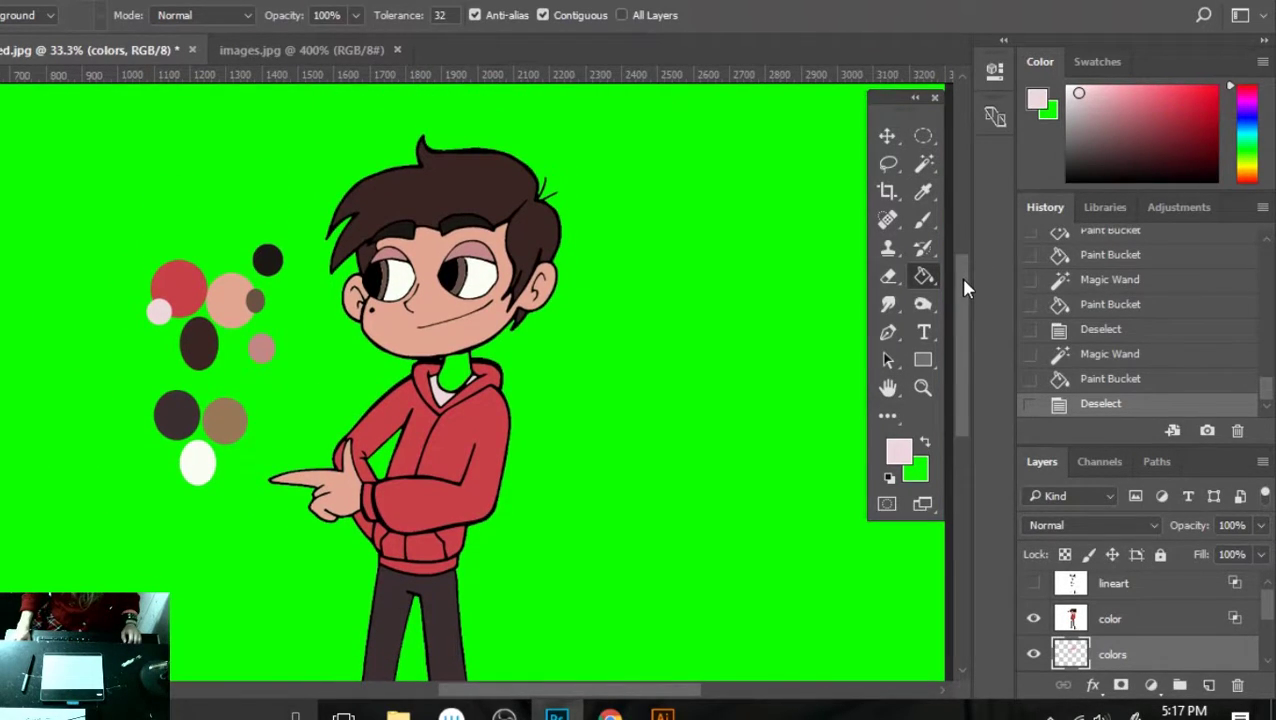
key("ctrl+plus")
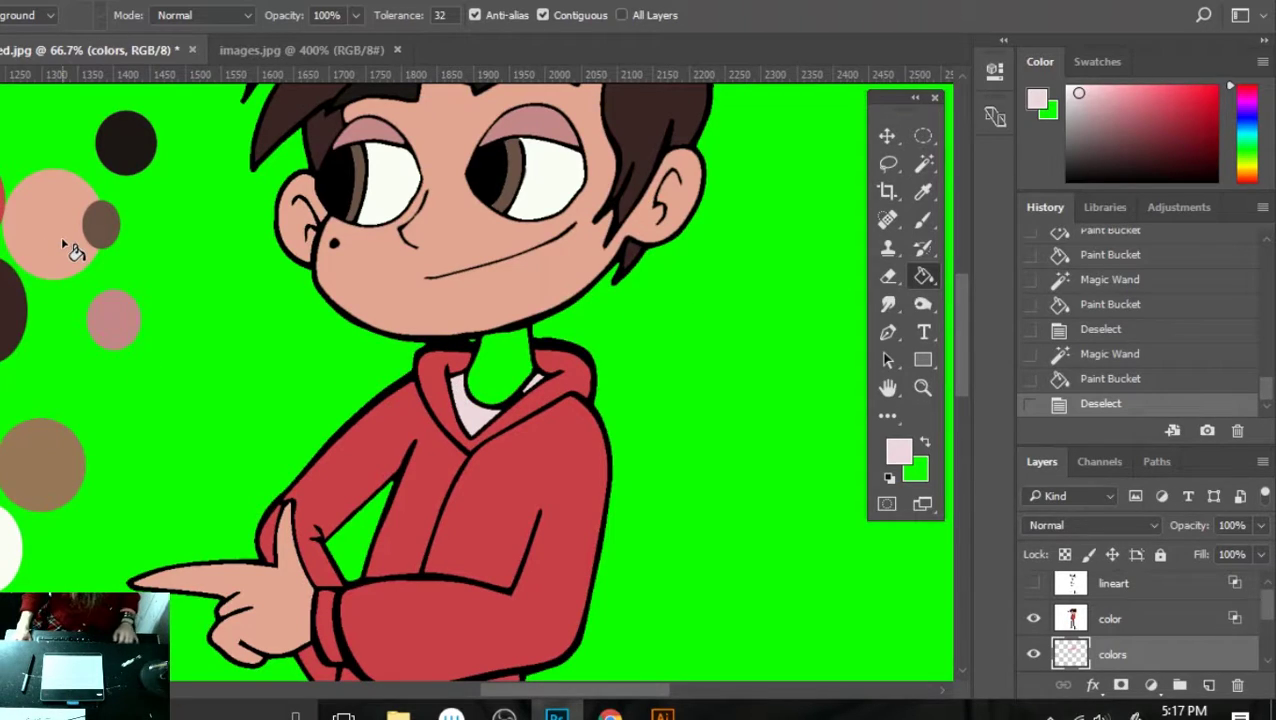
key("i")
left_click(62, 212)
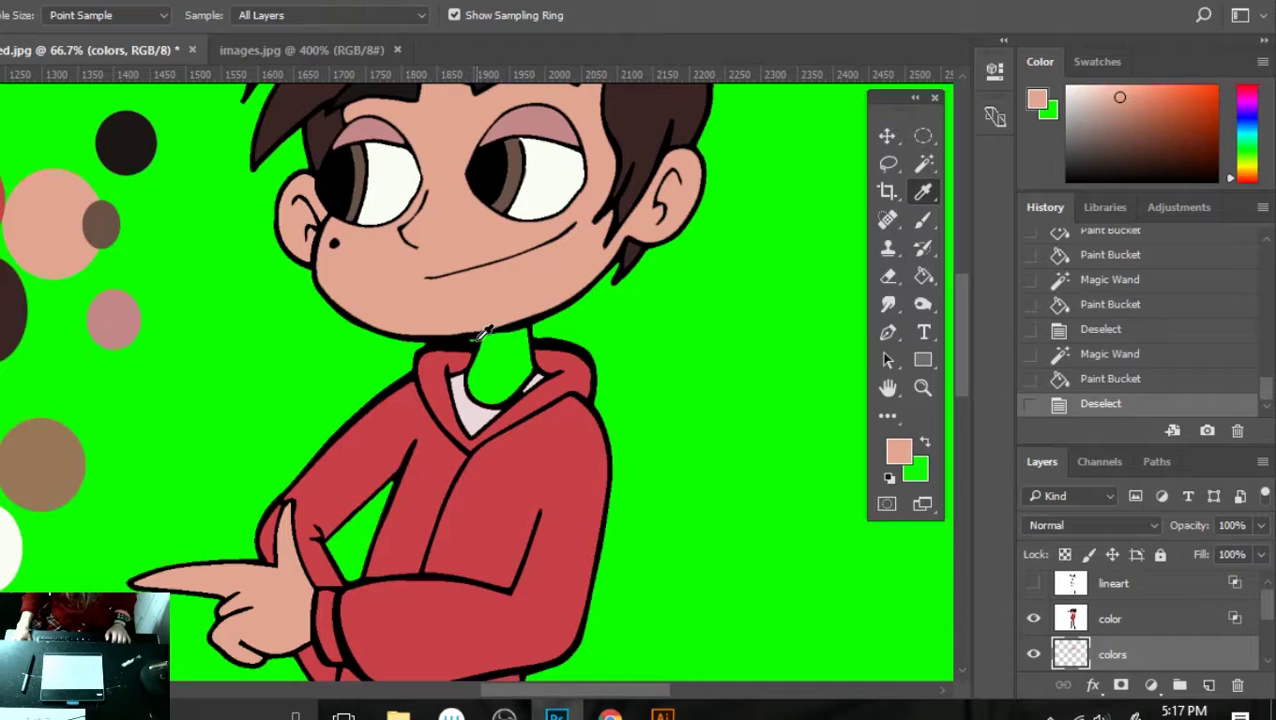
- Select the unfilled neck area on the color layer with the Magic Wand
key("w")
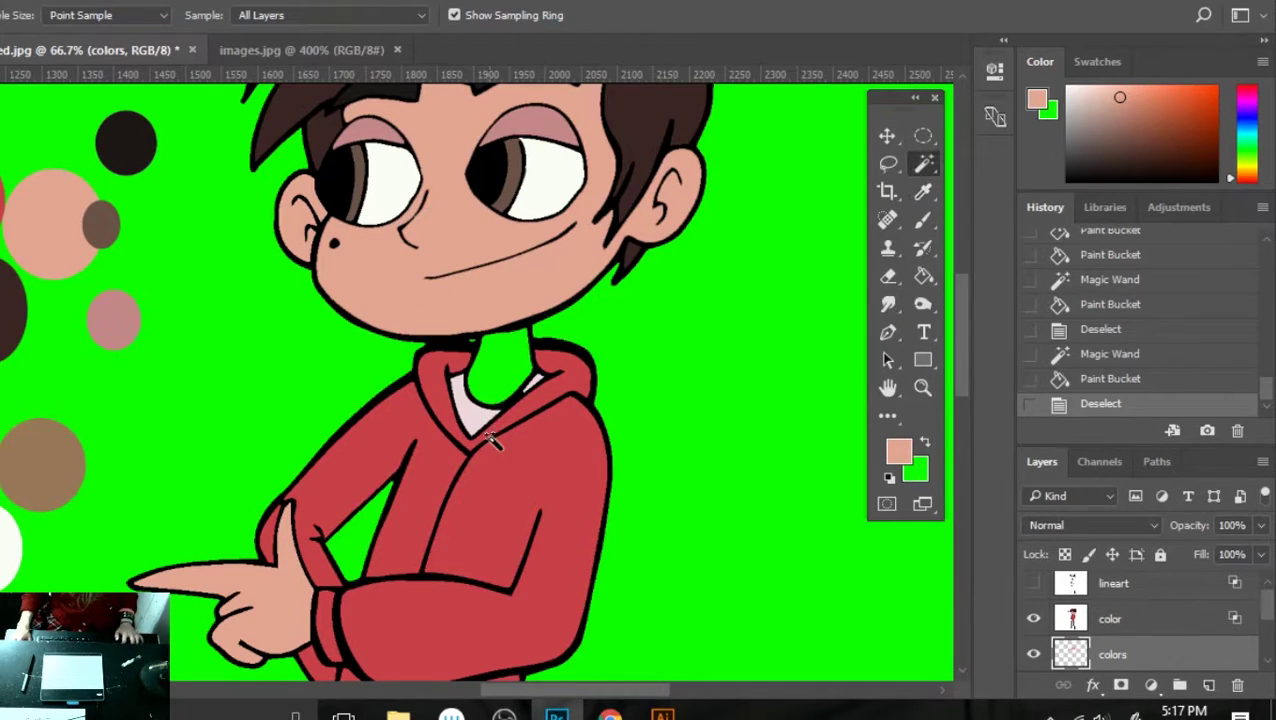
left_click(1113, 586)
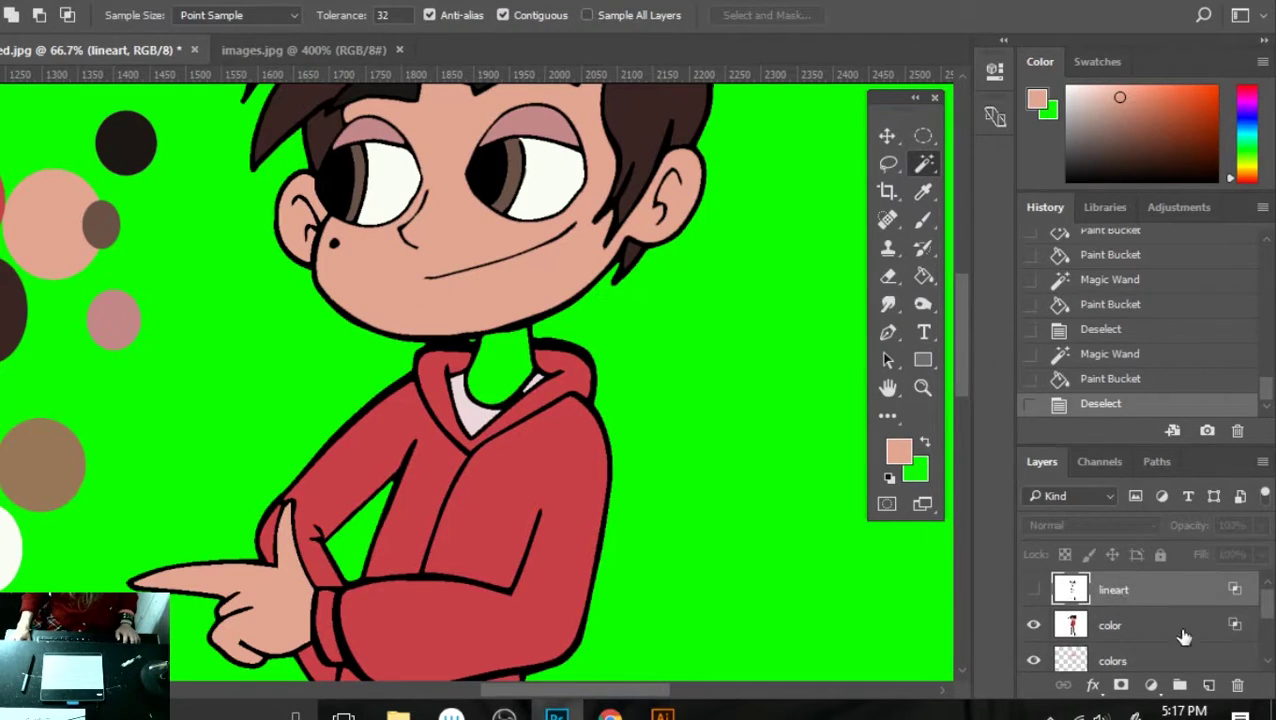
left_click(1183, 632)
left_click(510, 355)
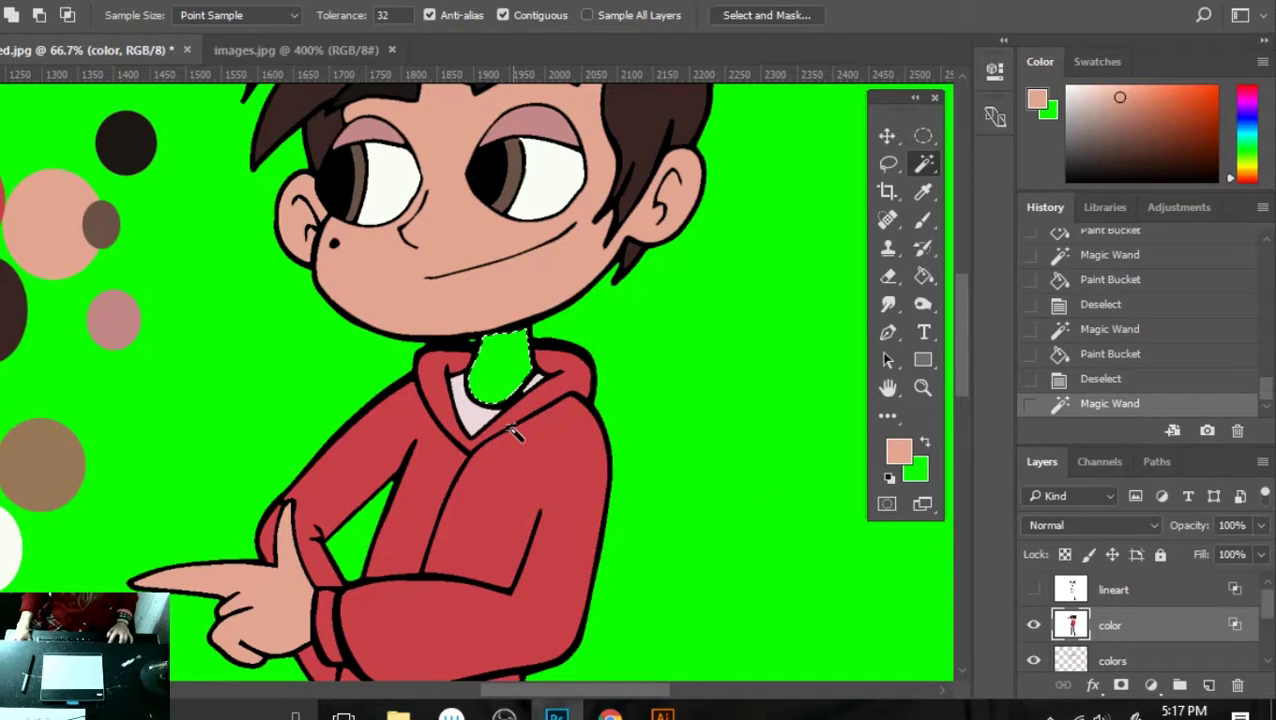
- Try to fill the selected neck area with the skin tone on the color layer
key("g")
left_click(516, 401)
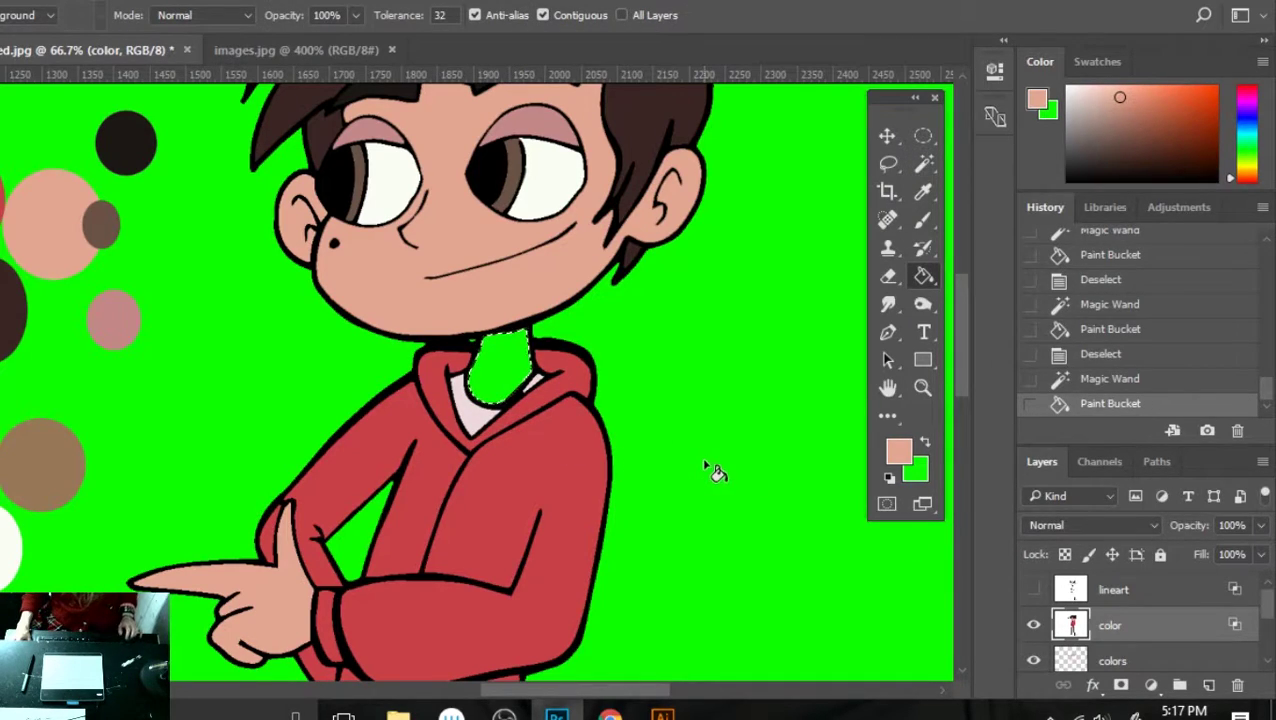
key("ctrl+z")
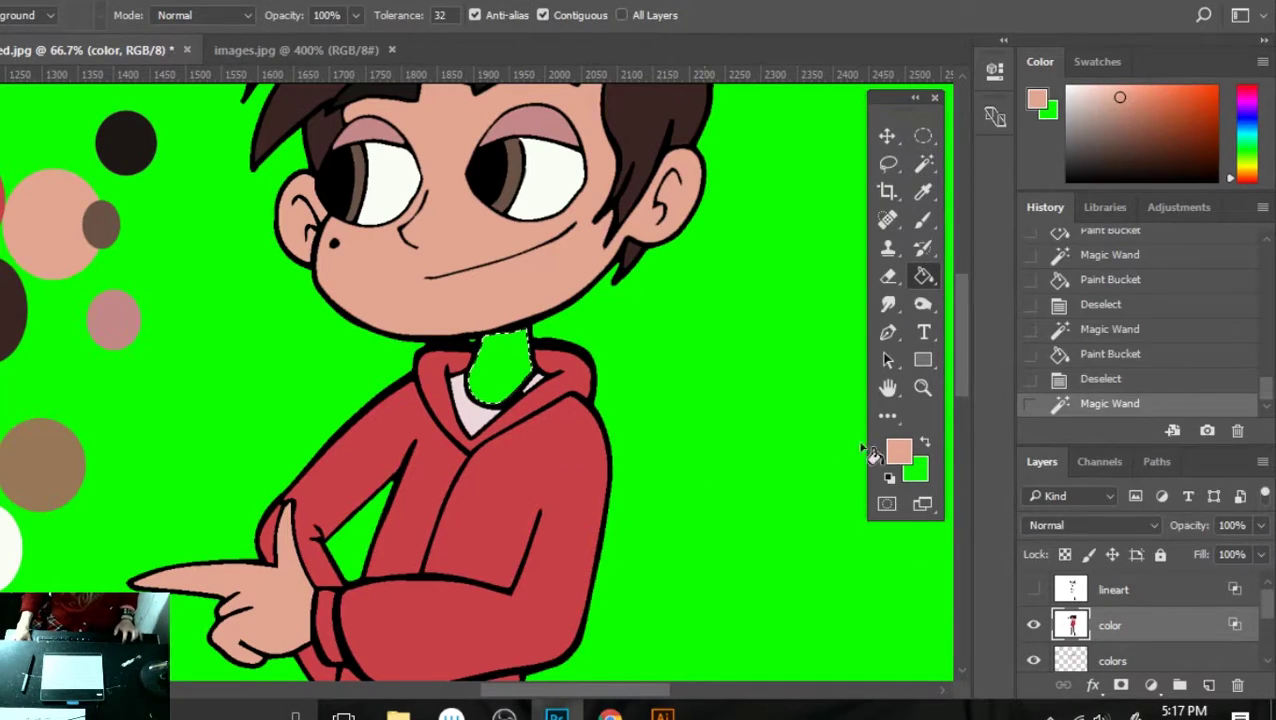
- Fill the selected neck area with the skin tone on the colors layer and deselect
left_click(1095, 660)
left_click(505, 370)
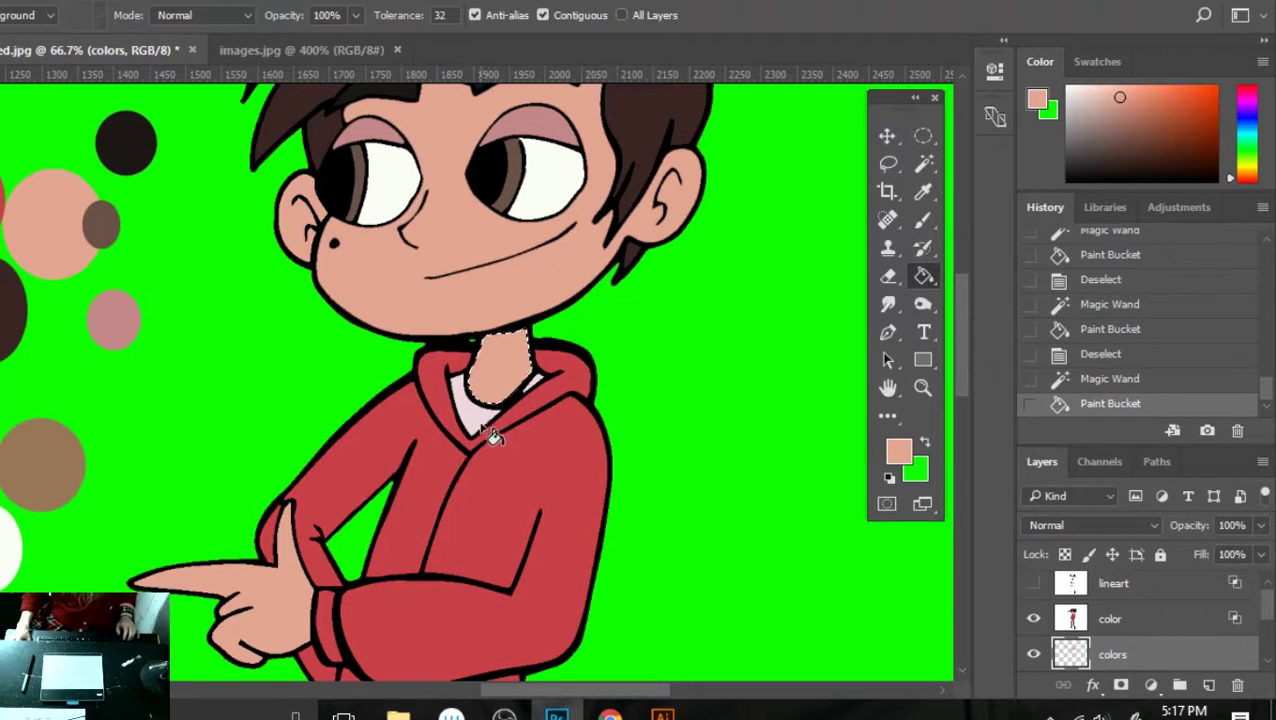
key("ctrl+d")
- Examine the whole coloured figure, then the eyes and cheek mole up close, for areas that still need colour
left_click_drag(961, 329, 930, 335)
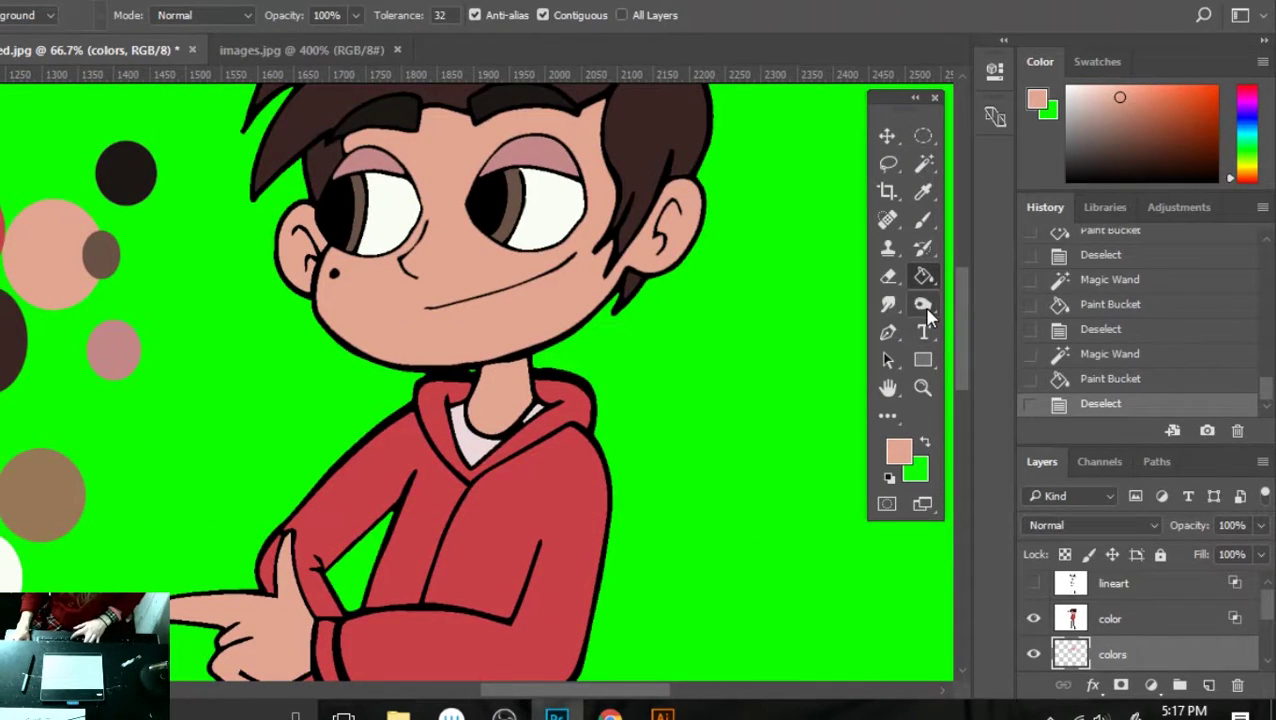
key("ctrl+minus")
key("ctrl+minus")
key("ctrl+minus")
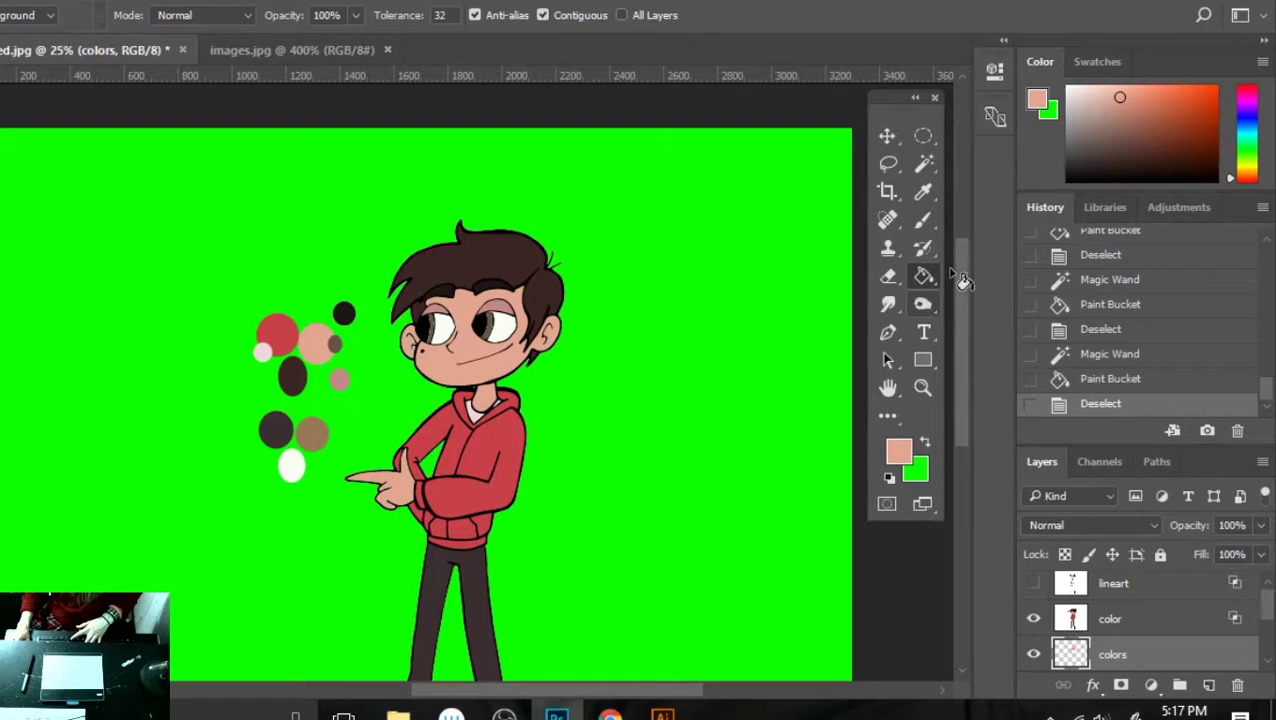
left_click_drag(958, 270, 954, 297)
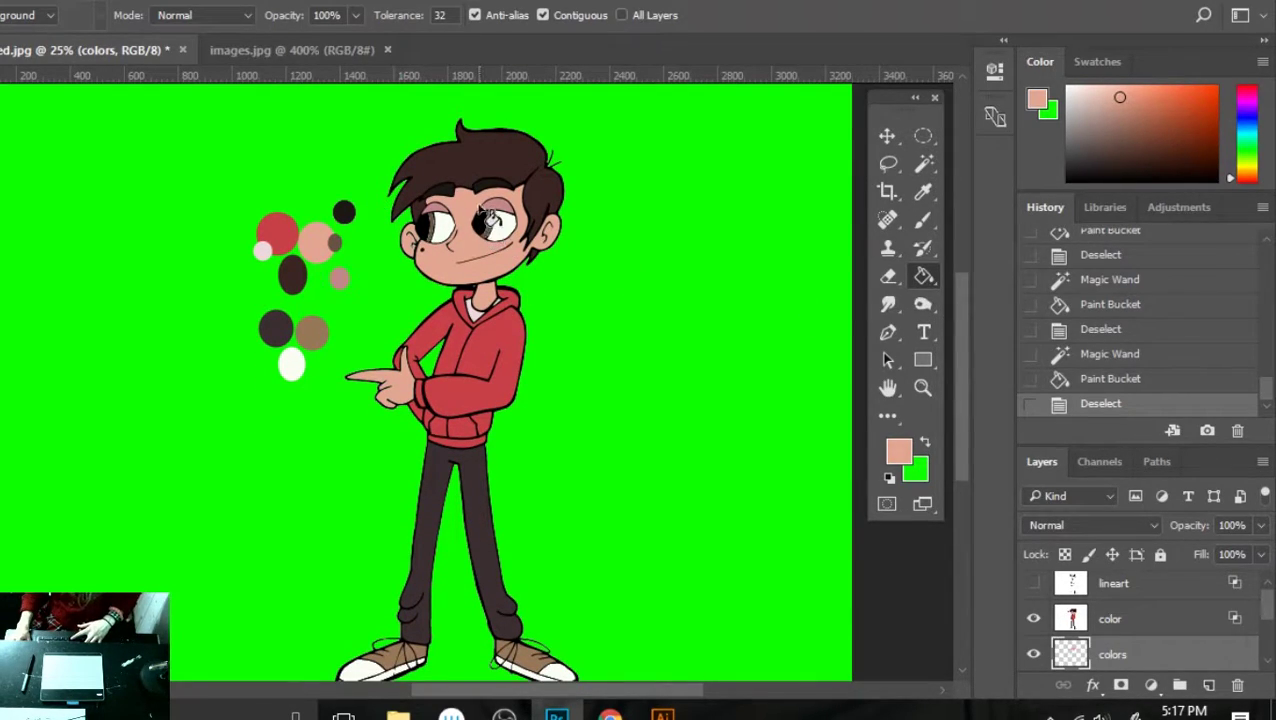
key("ctrl+plus")
key("ctrl+plus")
key("ctrl+plus")
left_click_drag(966, 360, 958, 270)
key("ctrl+plus")
key("ctrl+plus")
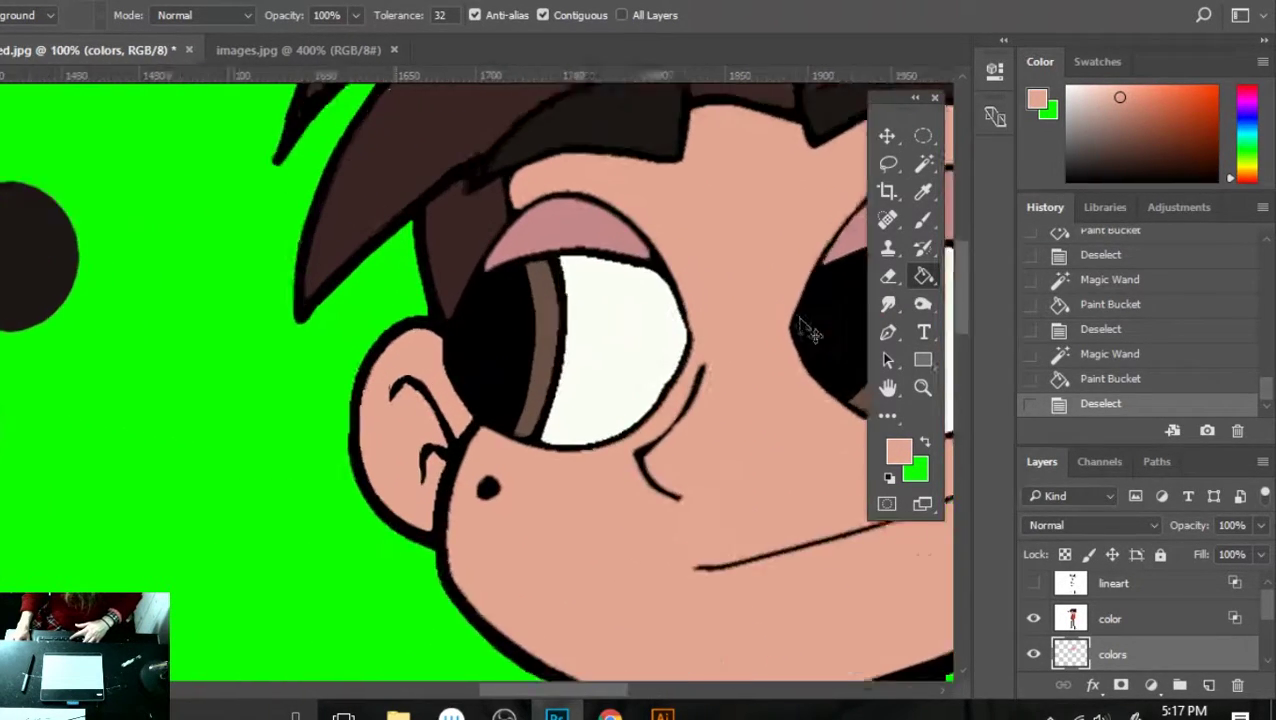
key("ctrl+plus")
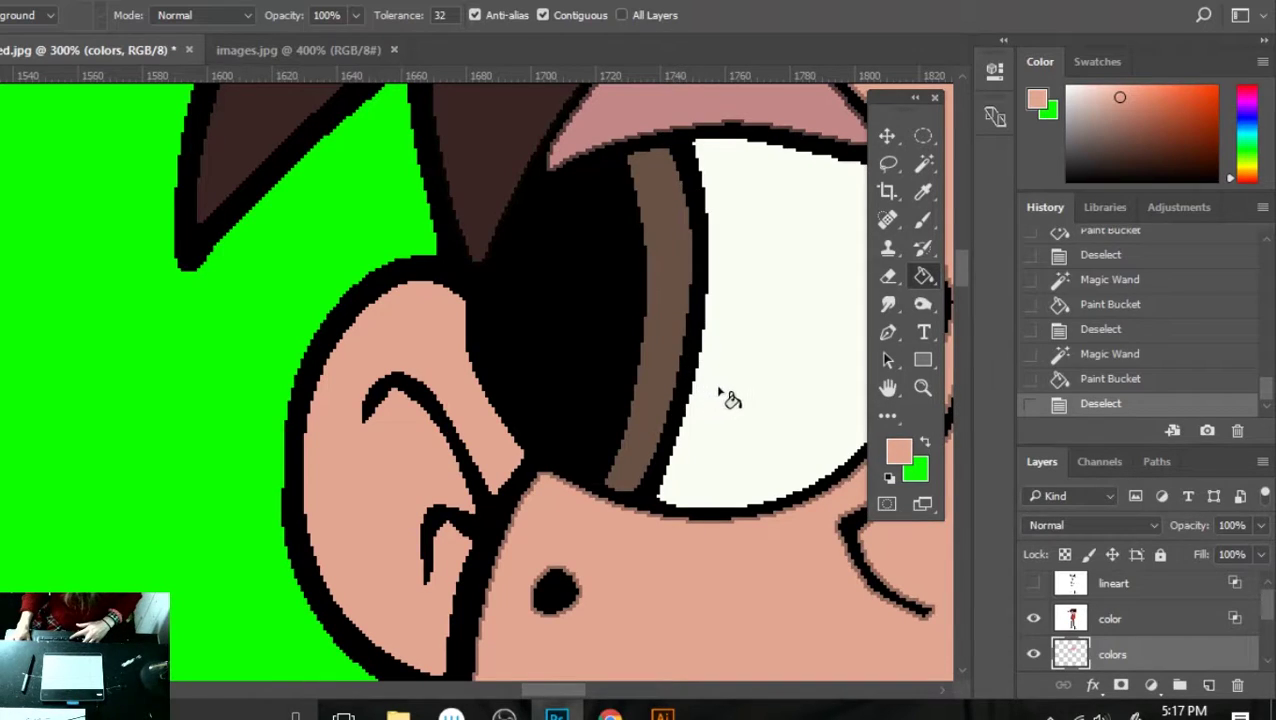
- Sample the brown of the iris and brush it along the iris's edge on the colors layer
key("i")
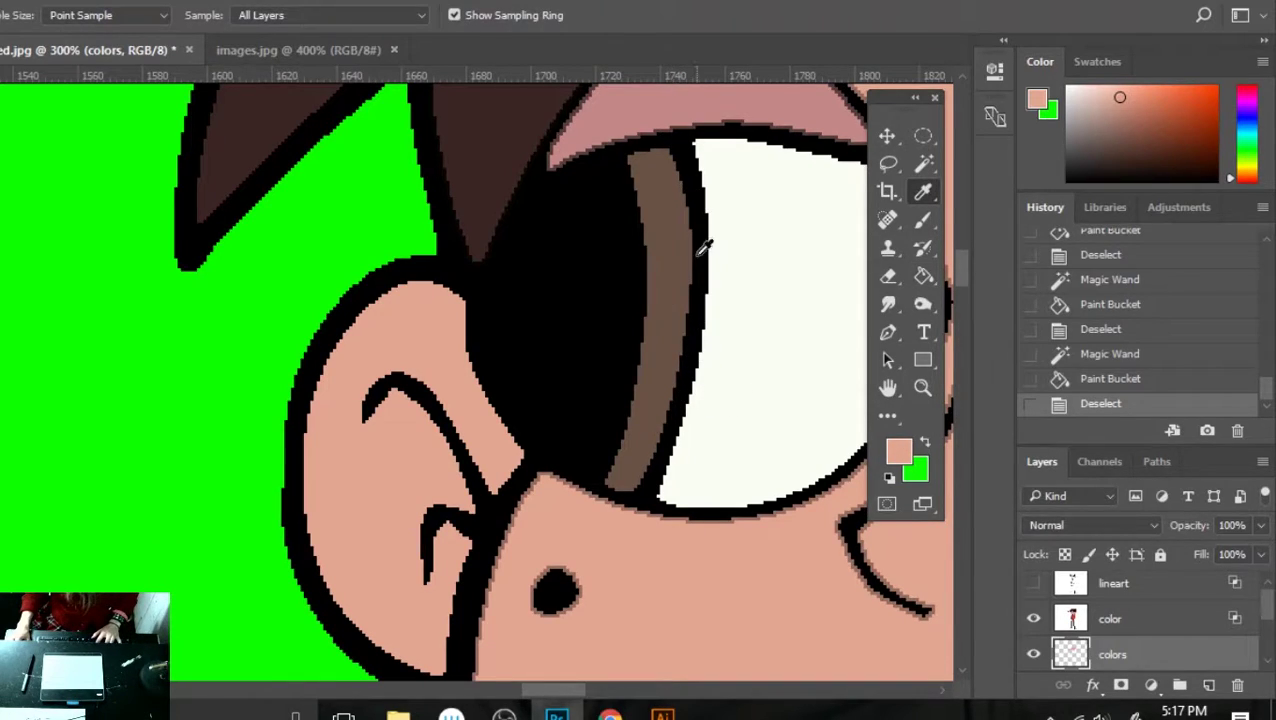
left_click(676, 291)
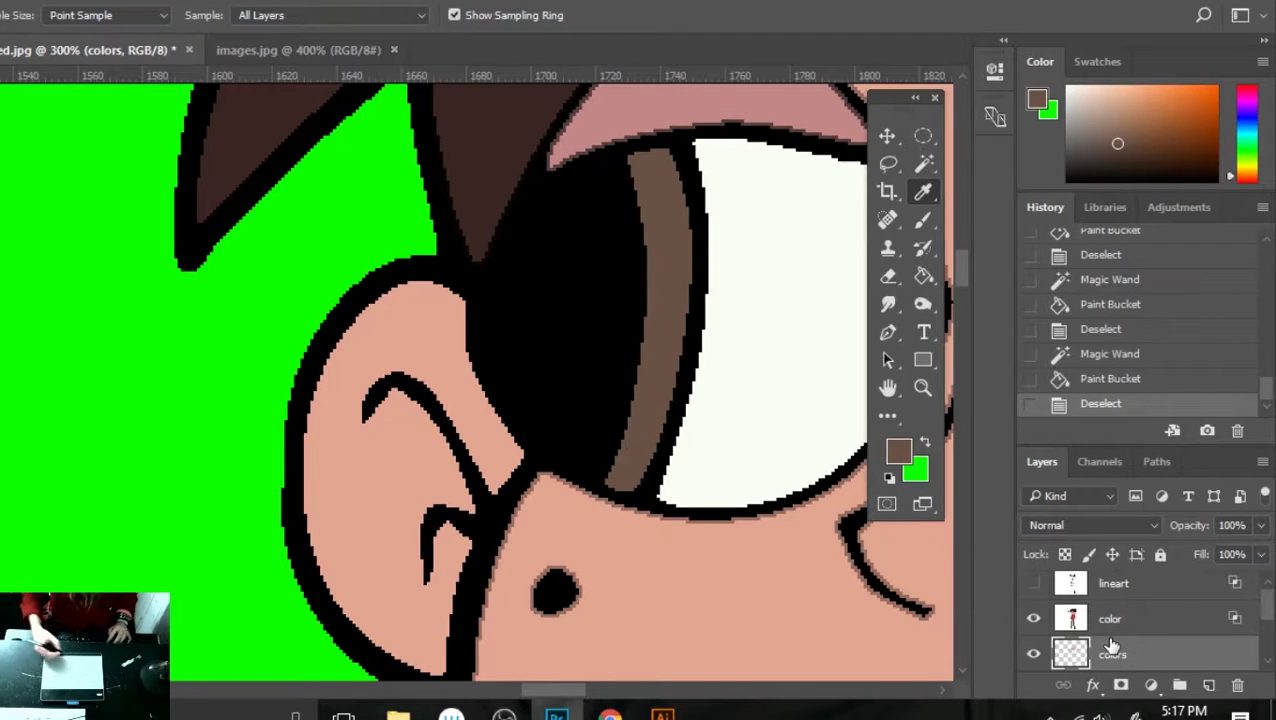
key("b")
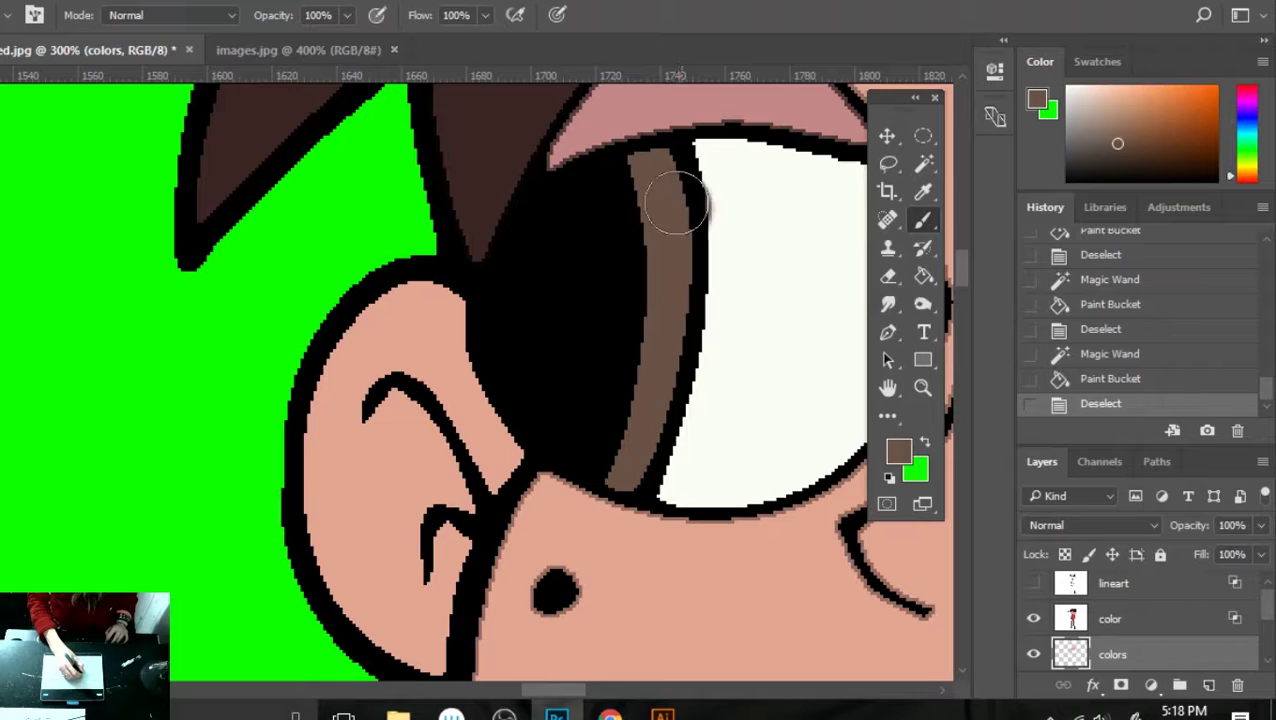
left_click_drag(675, 205, 683, 427)
key("ctrl+z")
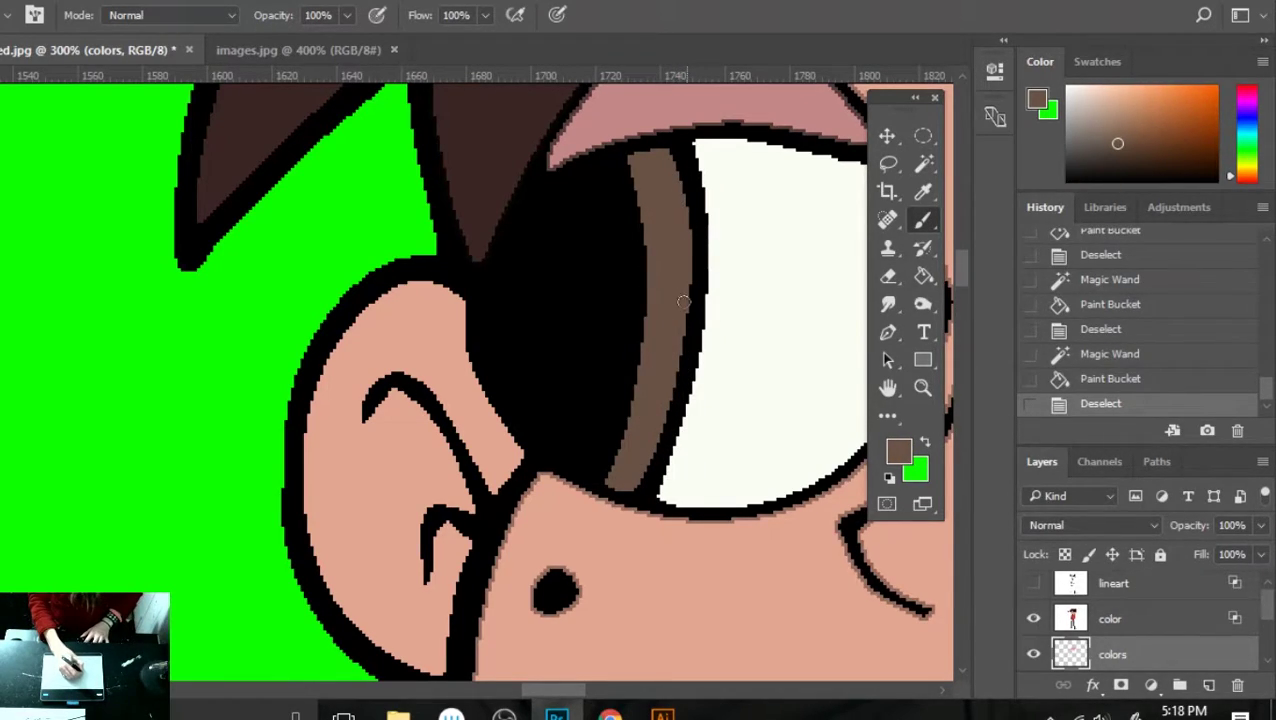
left_click_drag(687, 199, 676, 205)
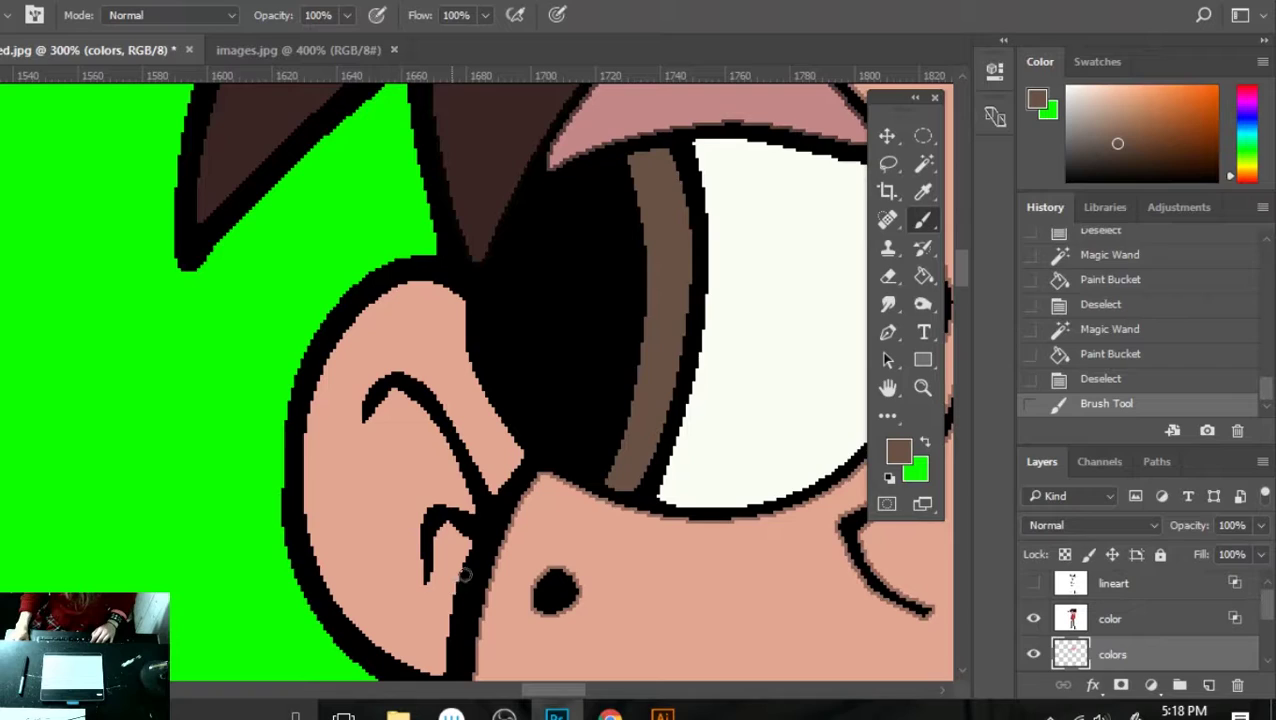
- Select the black cheek mole on the color layer with the Magic Wand
left_click(1140, 622)
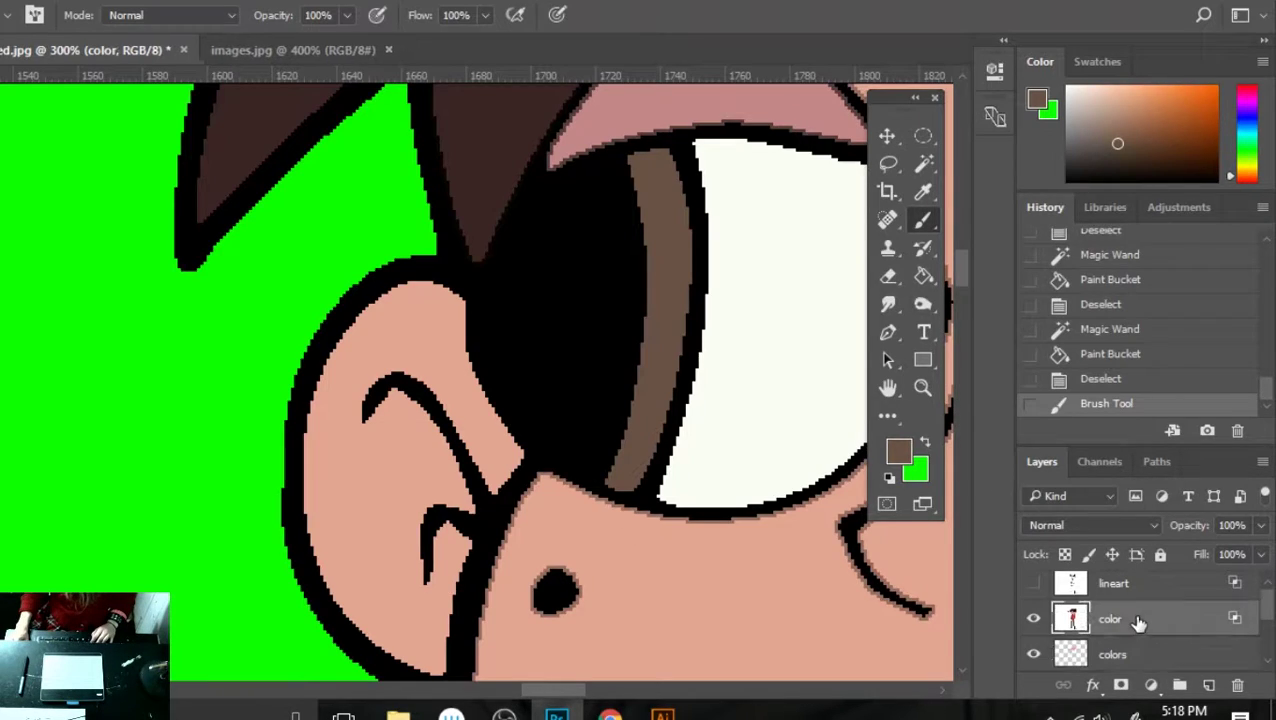
key("w")
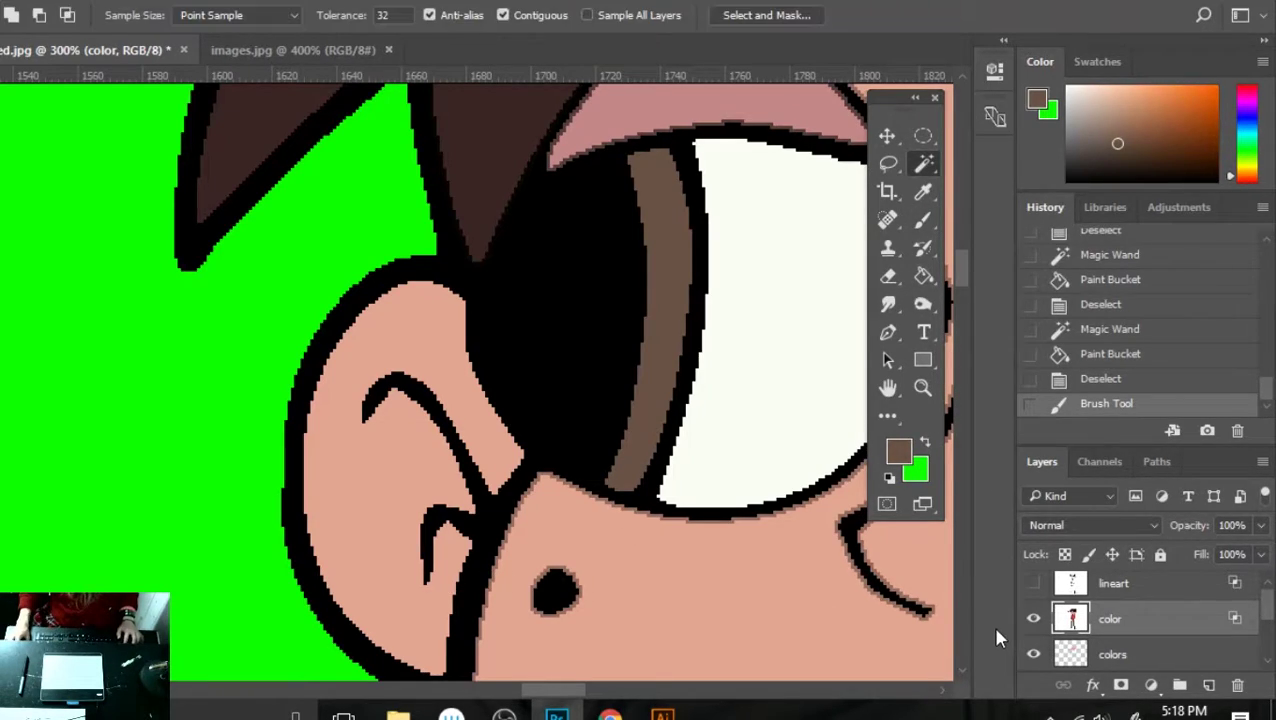
left_click(568, 594)
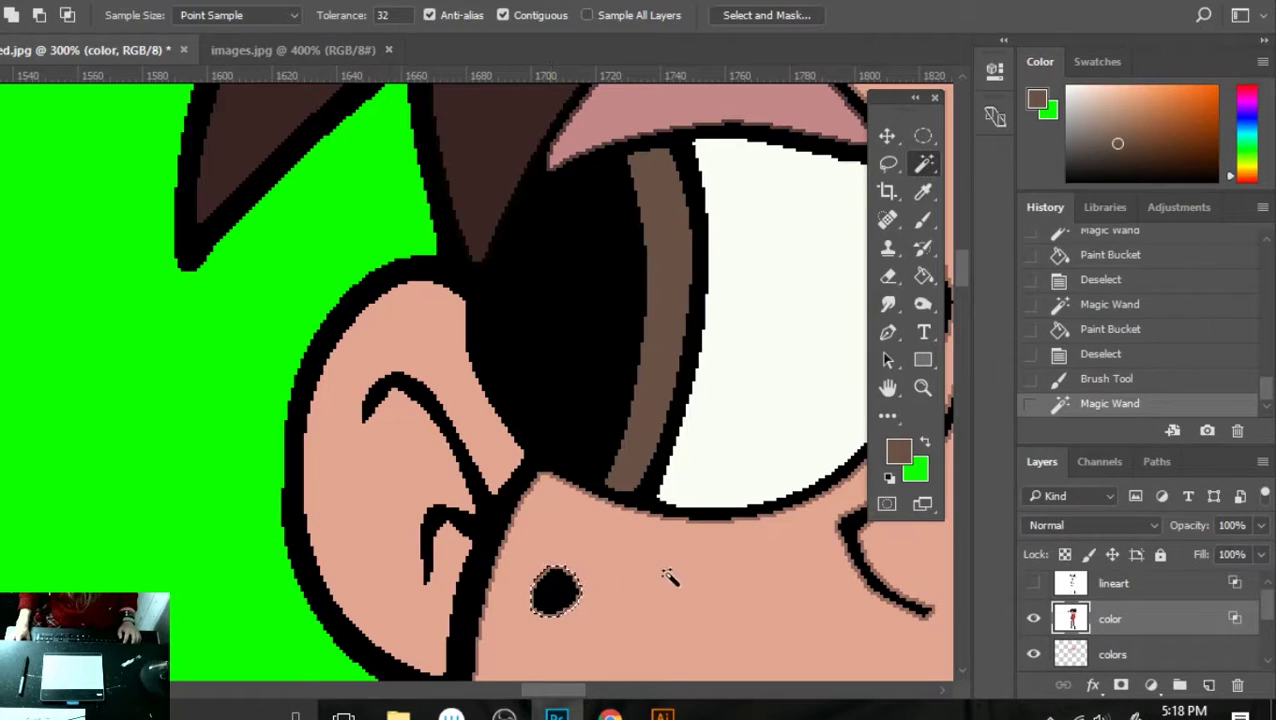
- Try filling the selected cheek mole with the iris brown, then deselect
key("g")
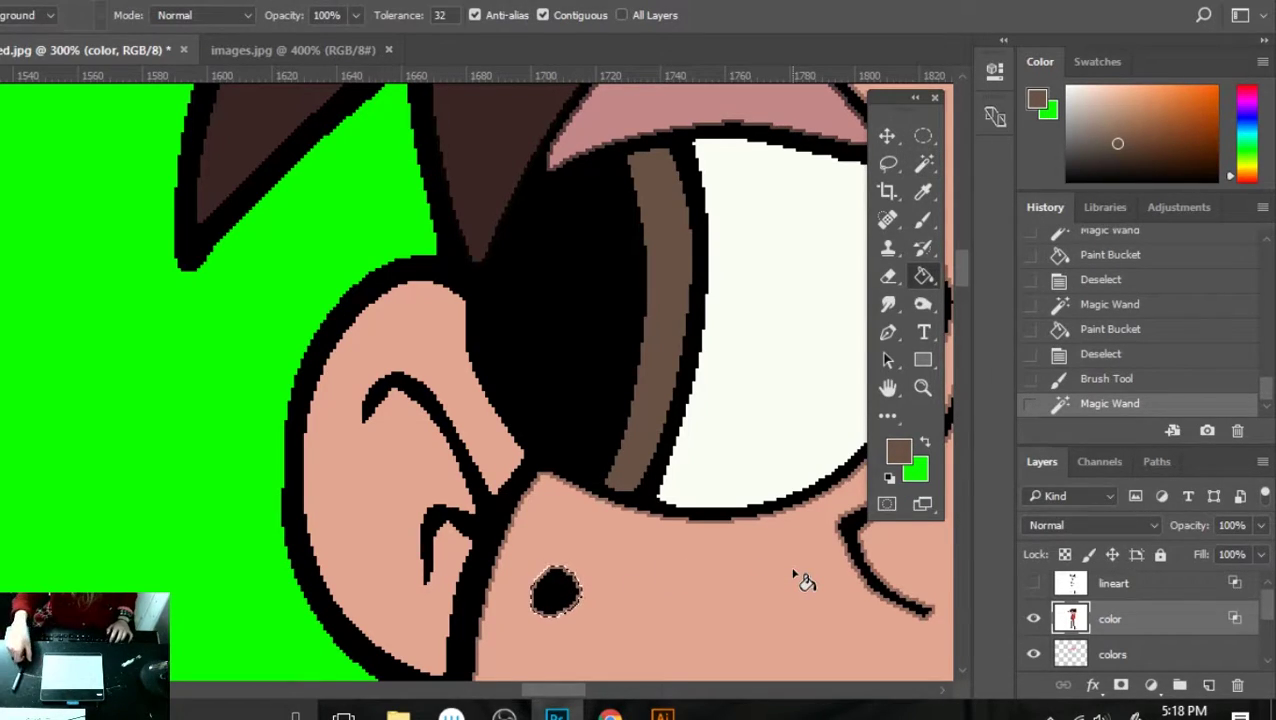
left_click(555, 588)
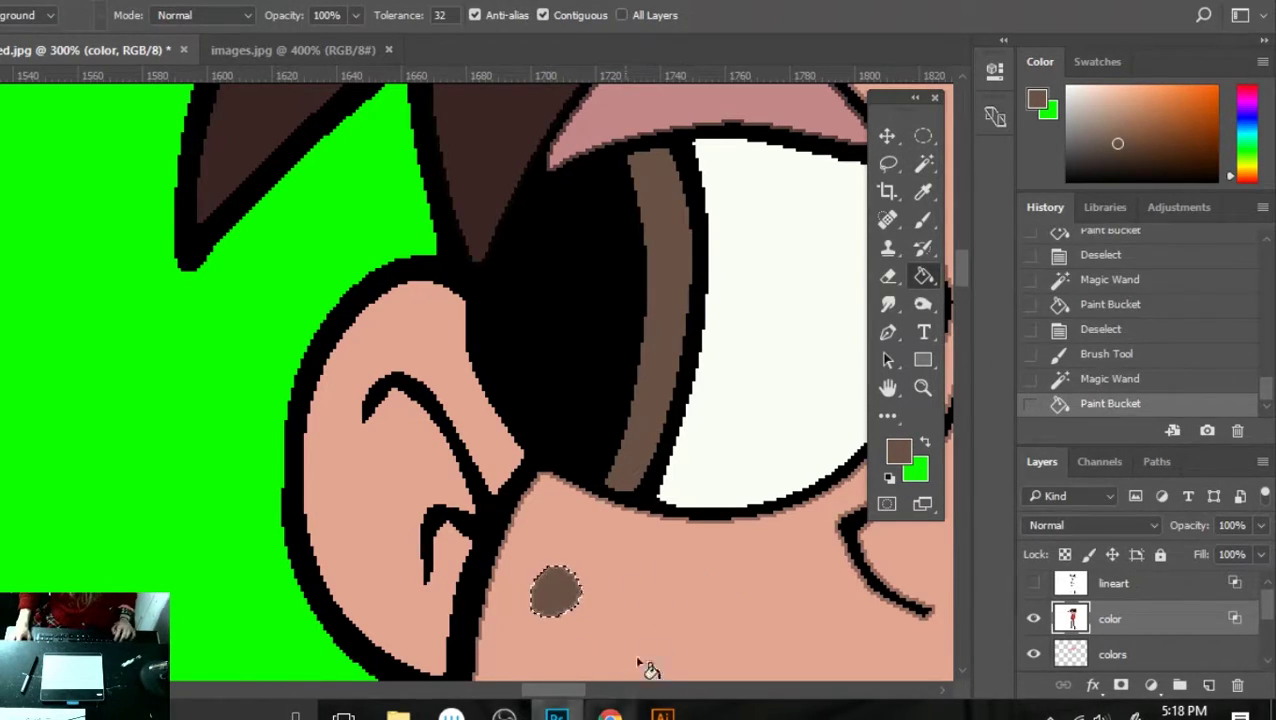
key("ctrl+d")
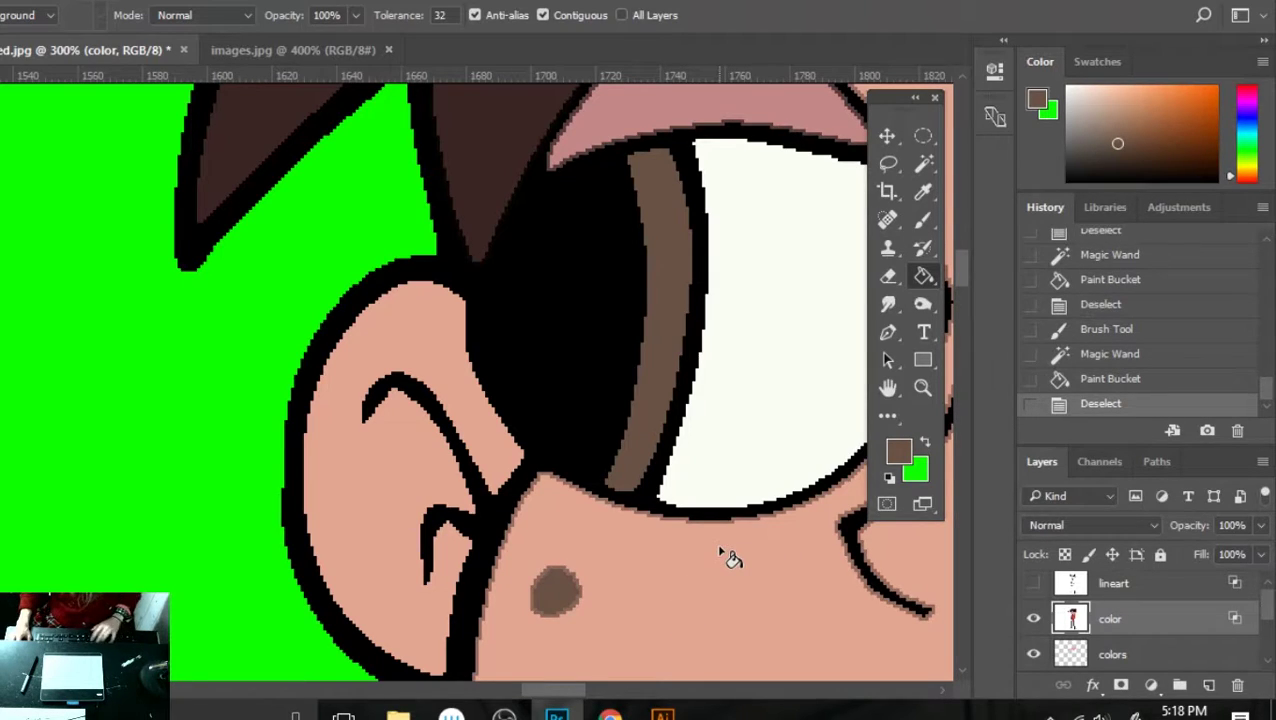
- Revert the history to the Magic Wand state before the mole's brown fill
key("ctrl+minus")
key("ctrl+minus")
key("ctrl+minus")
key("ctrl+minus")
key("ctrl+minus")
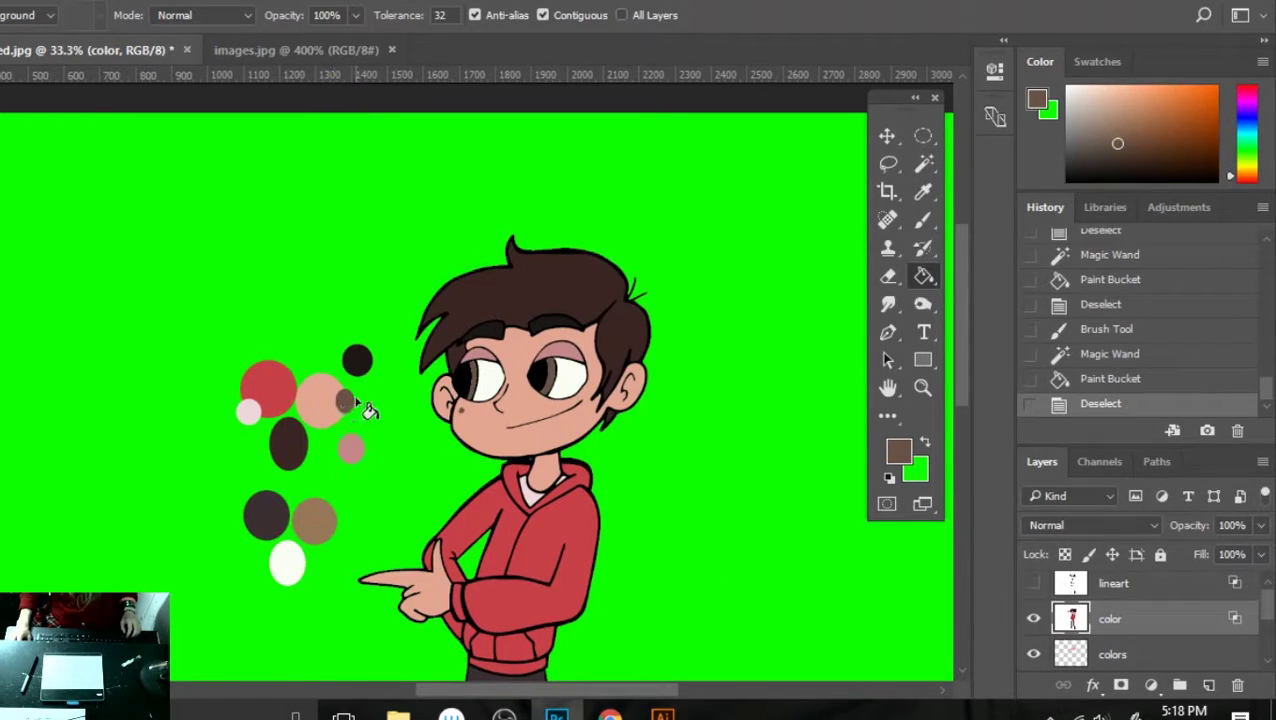
left_click(1122, 356)
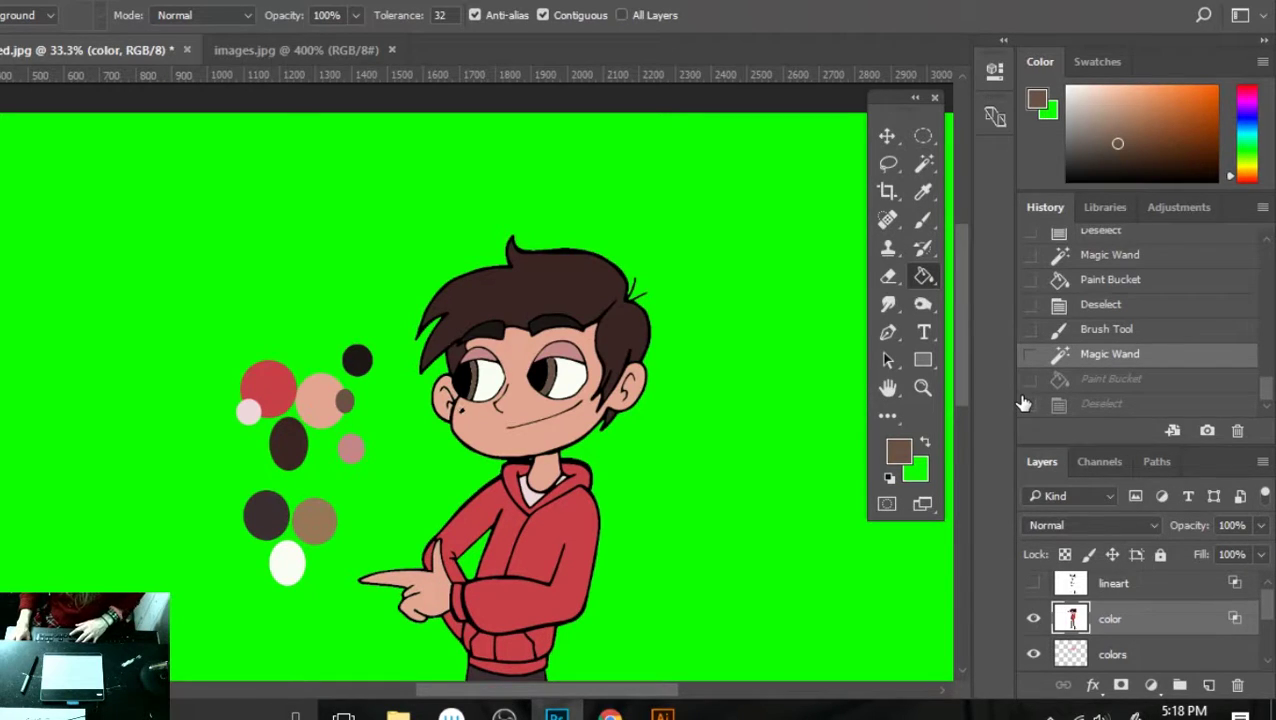
- Sample the dark brown hair colour, fill the selected cheek mole with it, and deselect
key("ctrl+plus")
key("ctrl+plus")
key("ctrl+plus")
key("ctrl+plus")
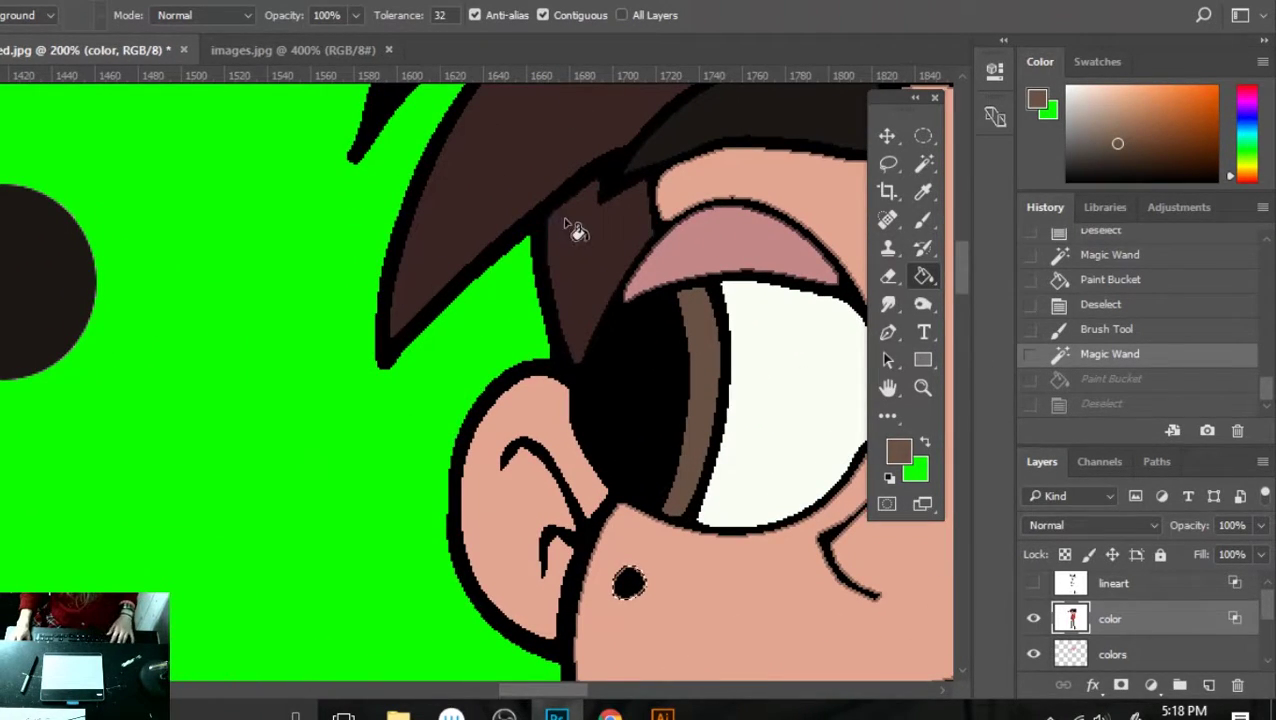
key("i")
left_click(610, 241)
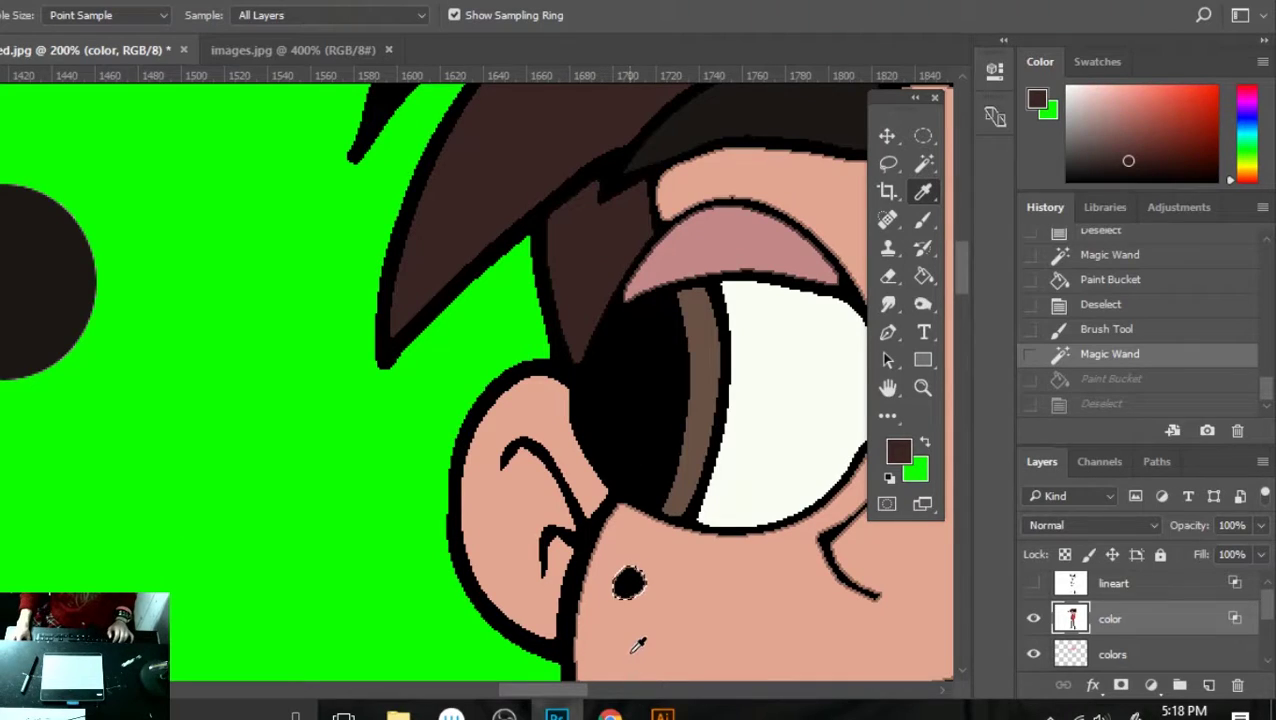
key("g")
left_click(628, 584)
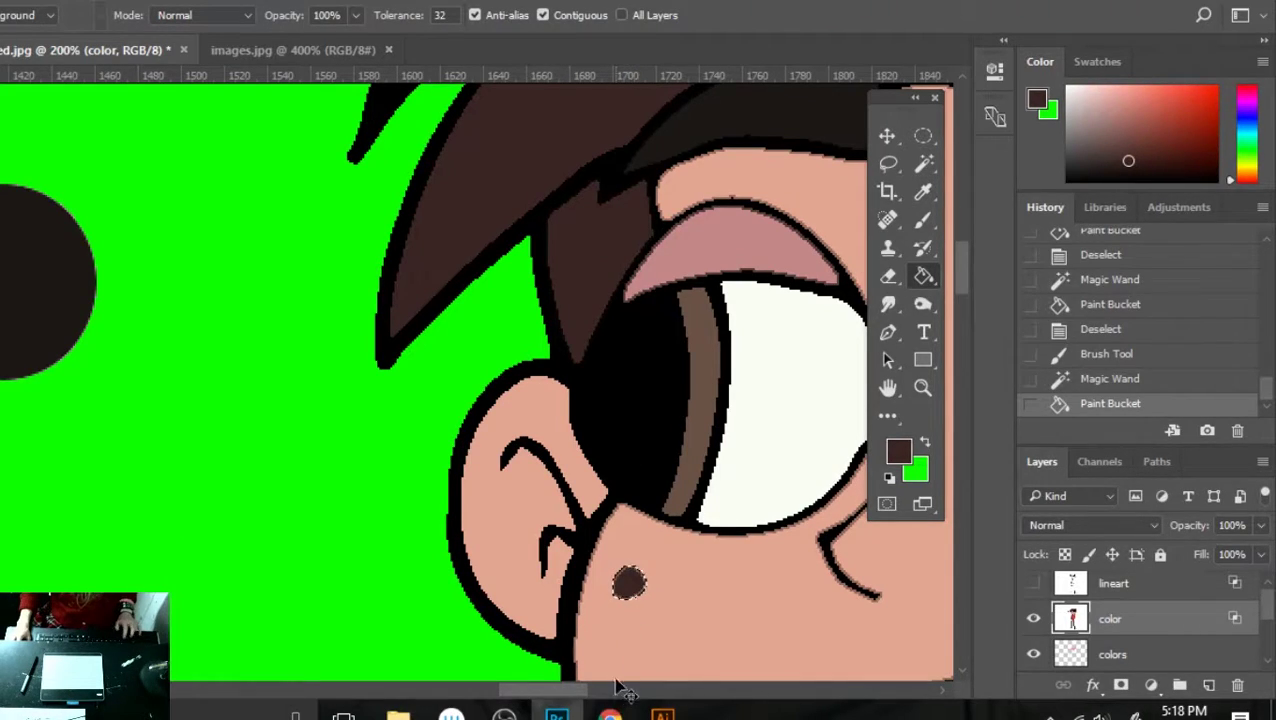
key("ctrl+d")
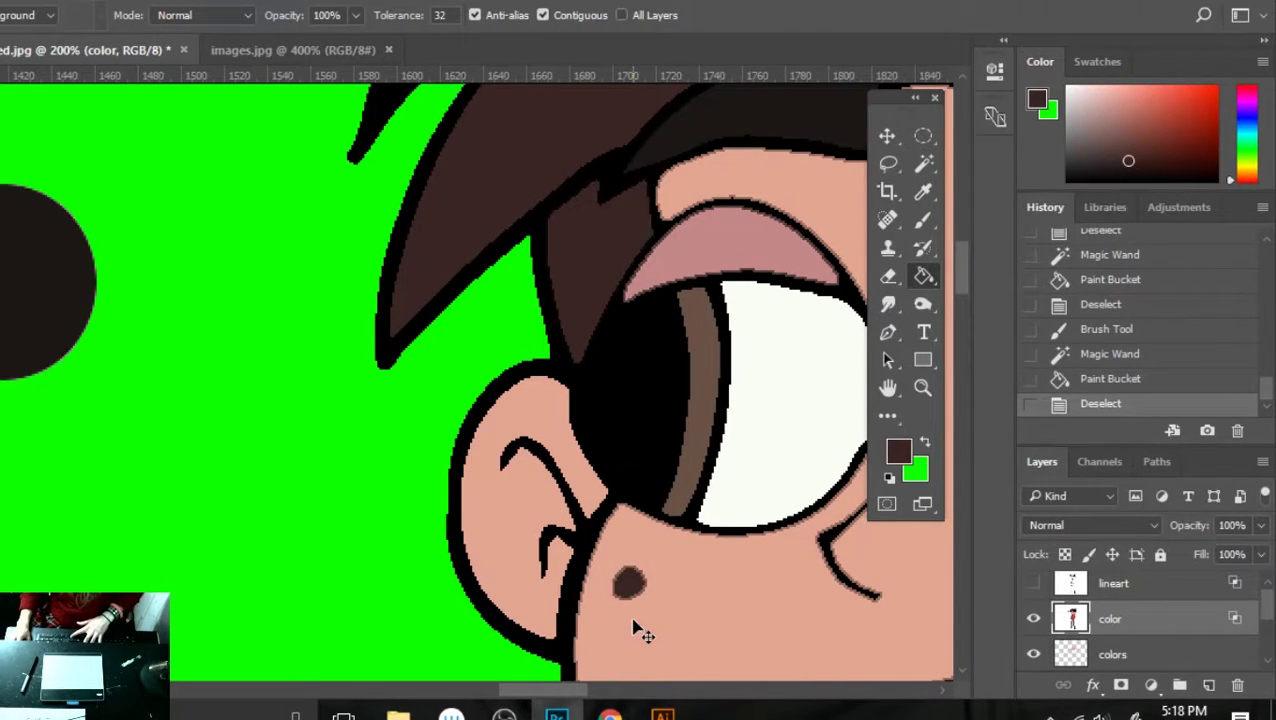
- Select the color and colors layers together and move the character farther right on the canvas, away from the palette
key("ctrl+0")
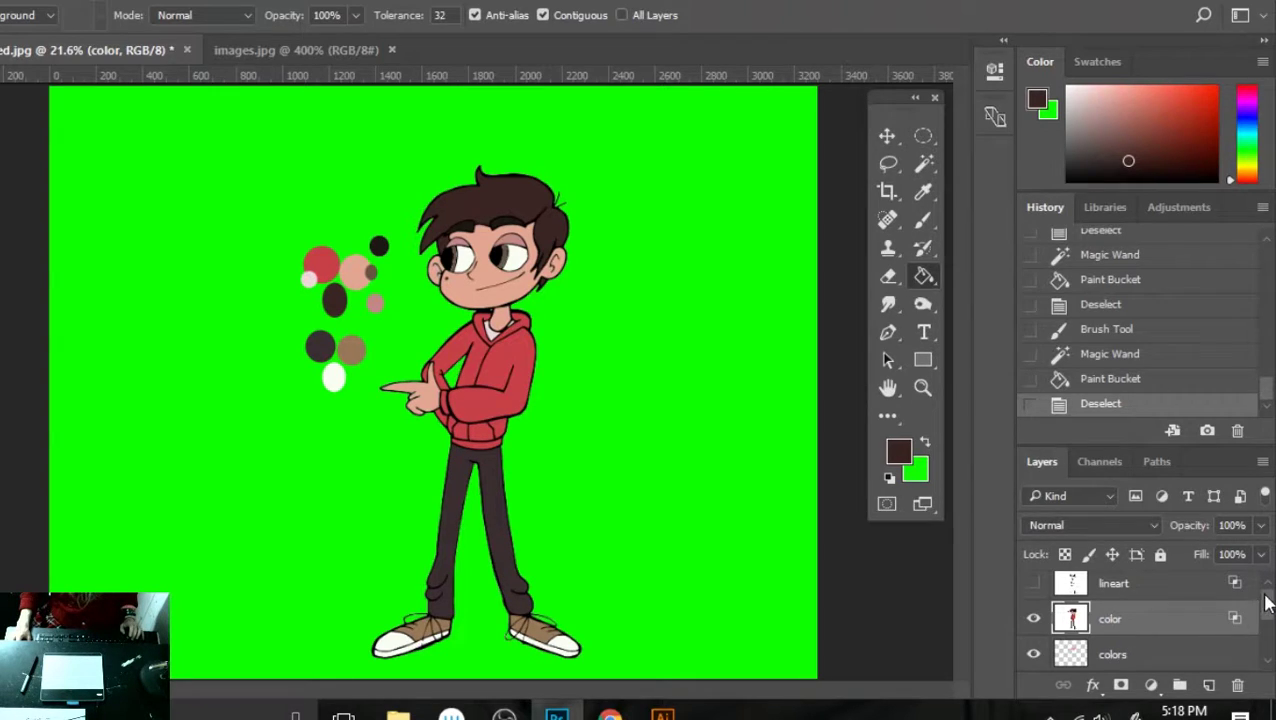
scroll(1266, 602, "down", 1)
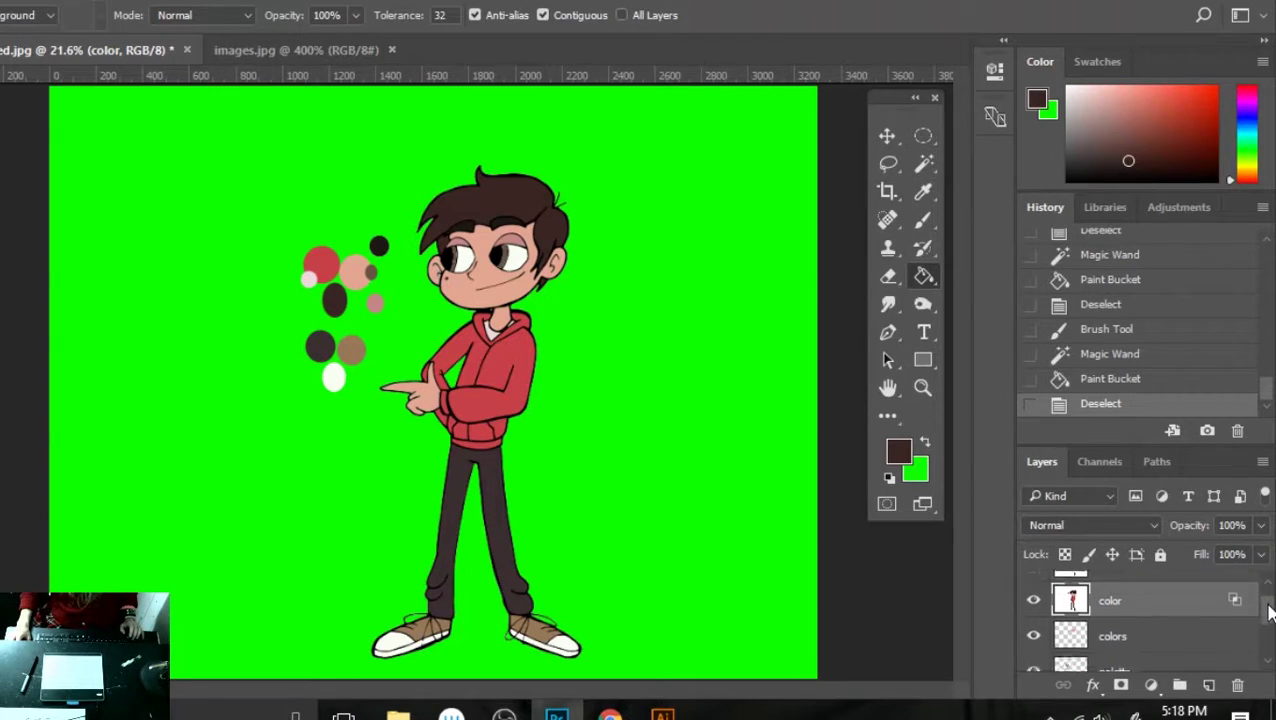
left_click(1140, 632)
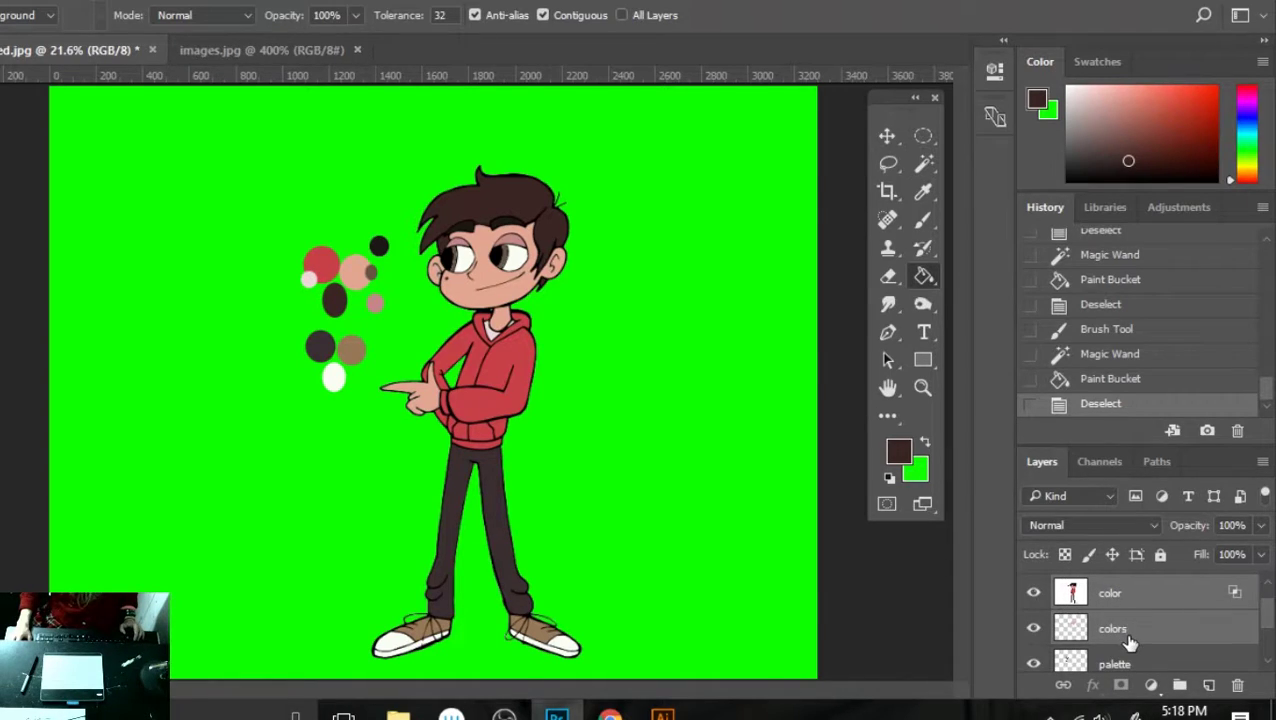
left_click(1142, 658)
left_click(1139, 589)
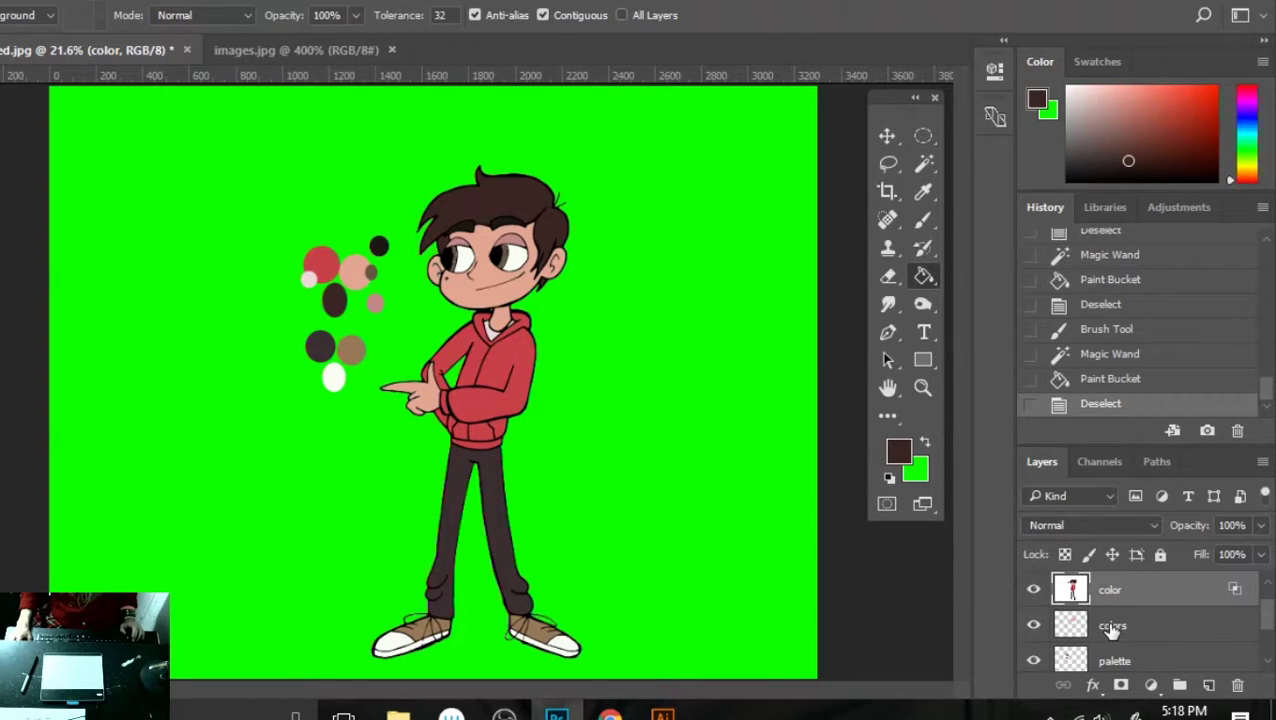
left_click(1112, 627)
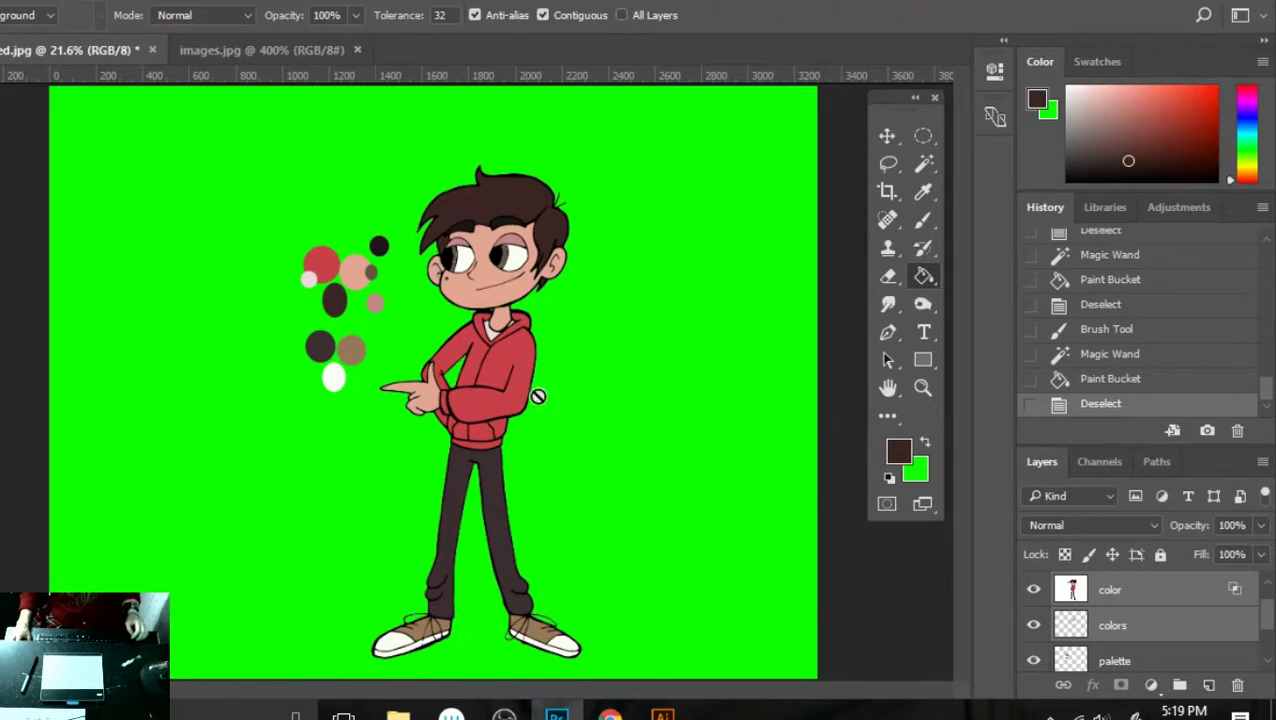
left_click(888, 136)
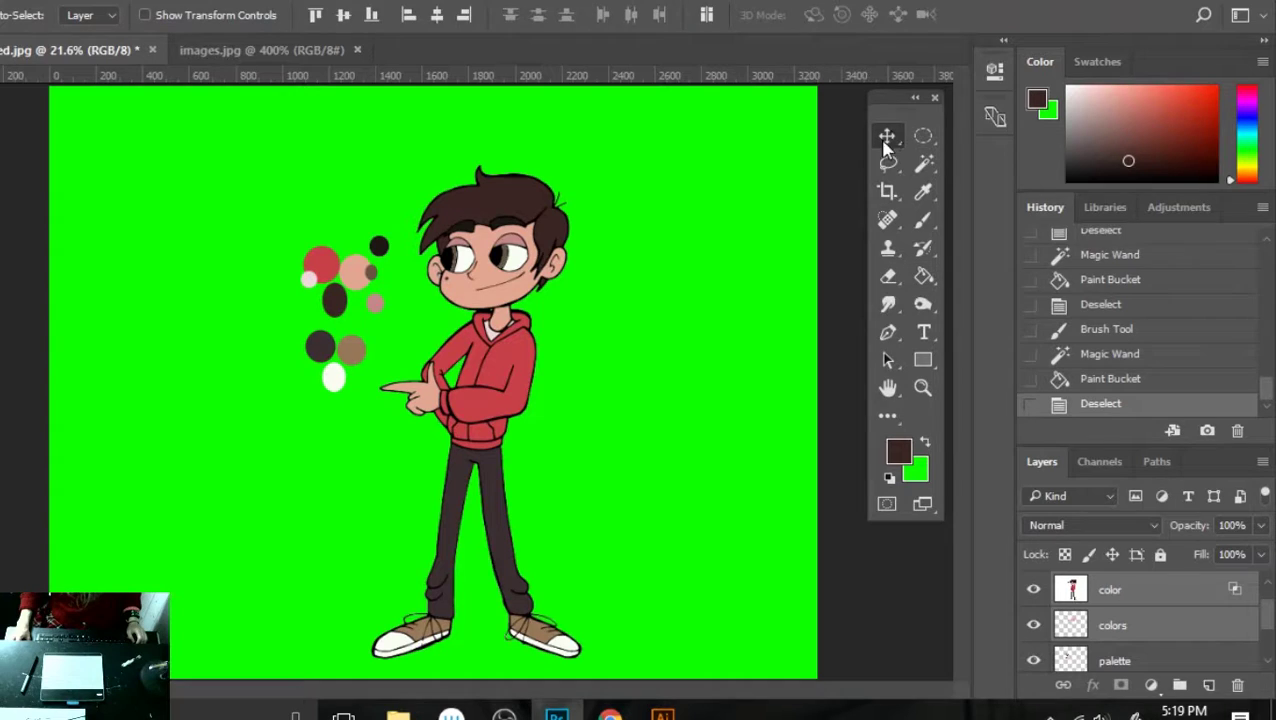
left_click_drag(482, 360, 596, 367)
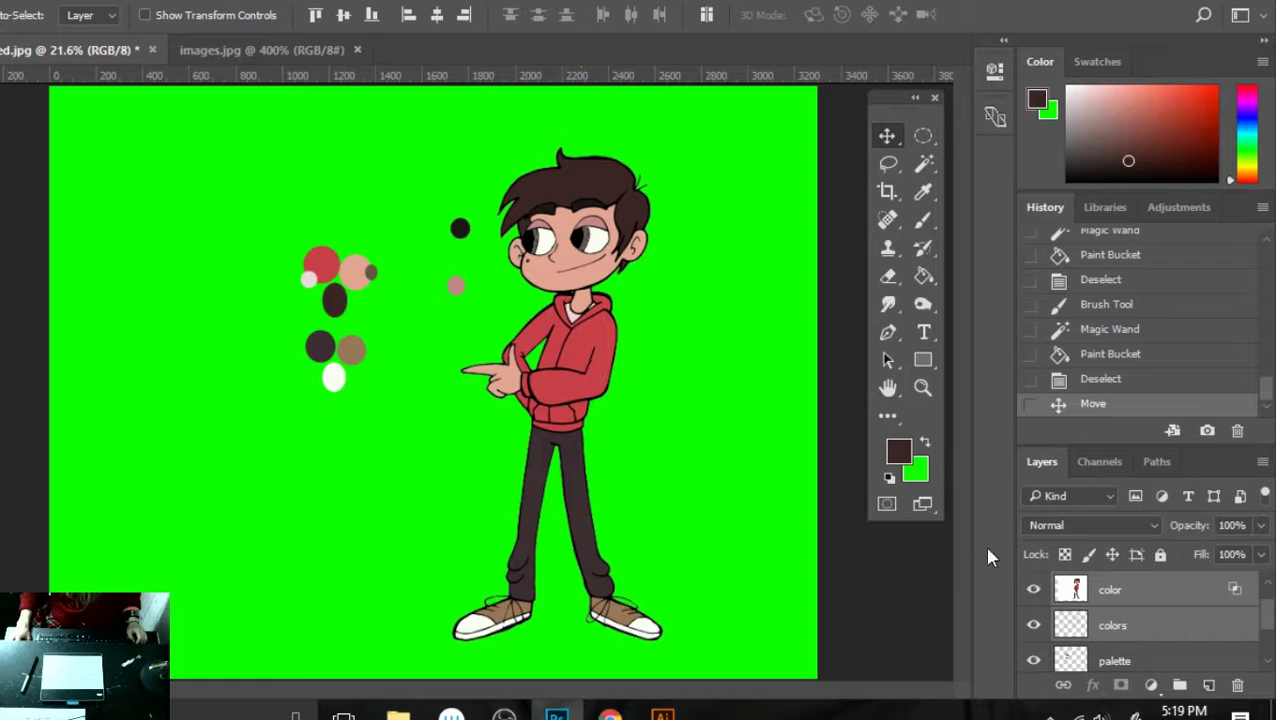
- Surround the stray near-black swatch beside the hair with an elliptical selection and clear it from the color layer
left_click(1035, 589)
left_click(1035, 589)
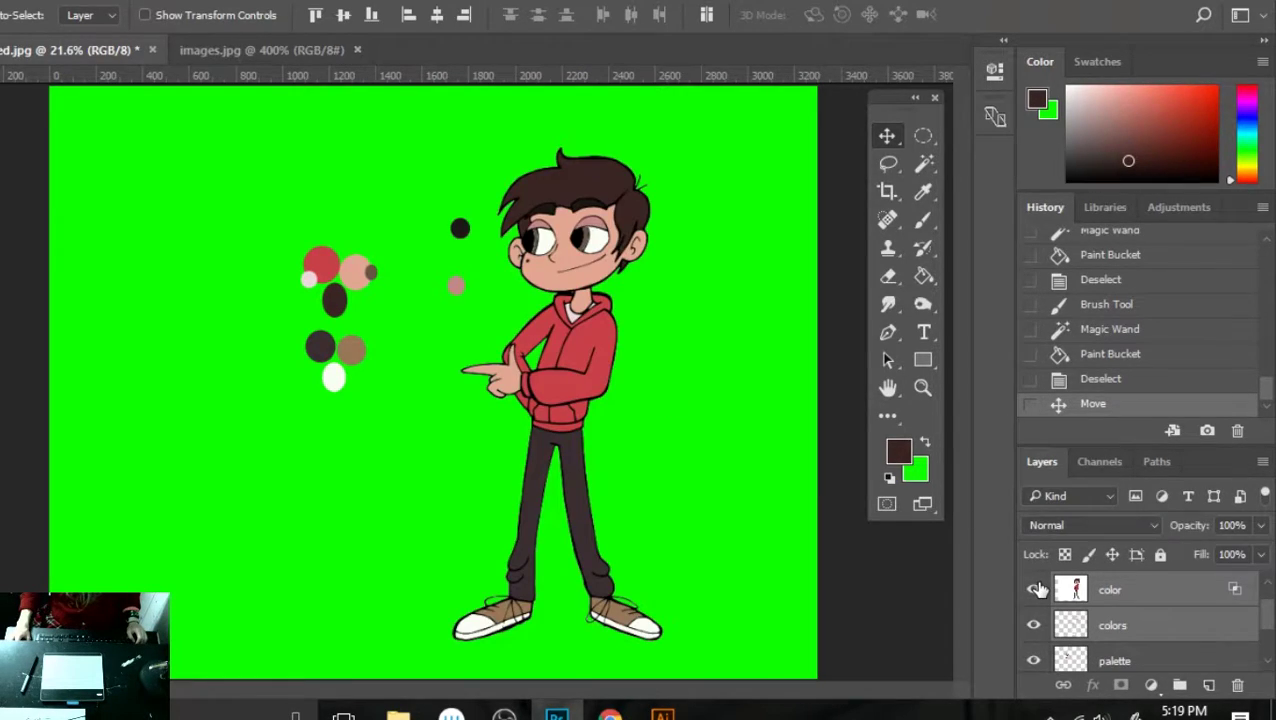
left_click(916, 138)
left_click_drag(436, 201, 481, 251)
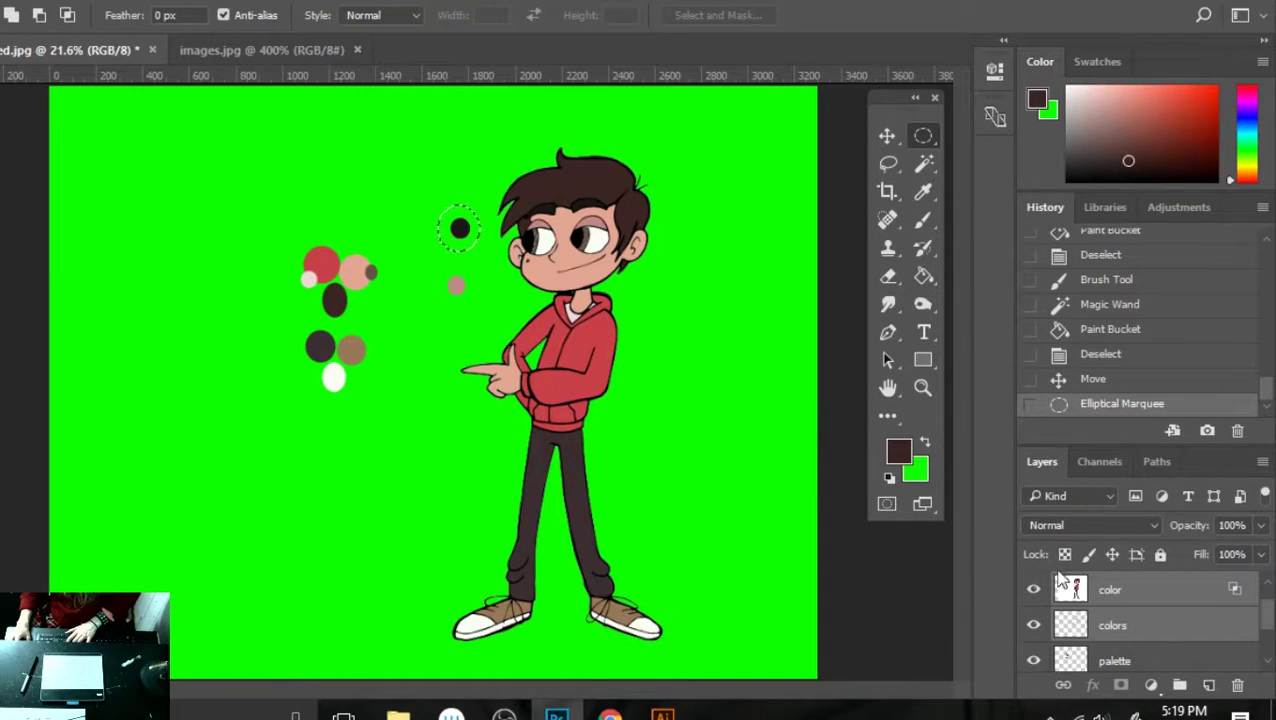
left_click(1132, 628)
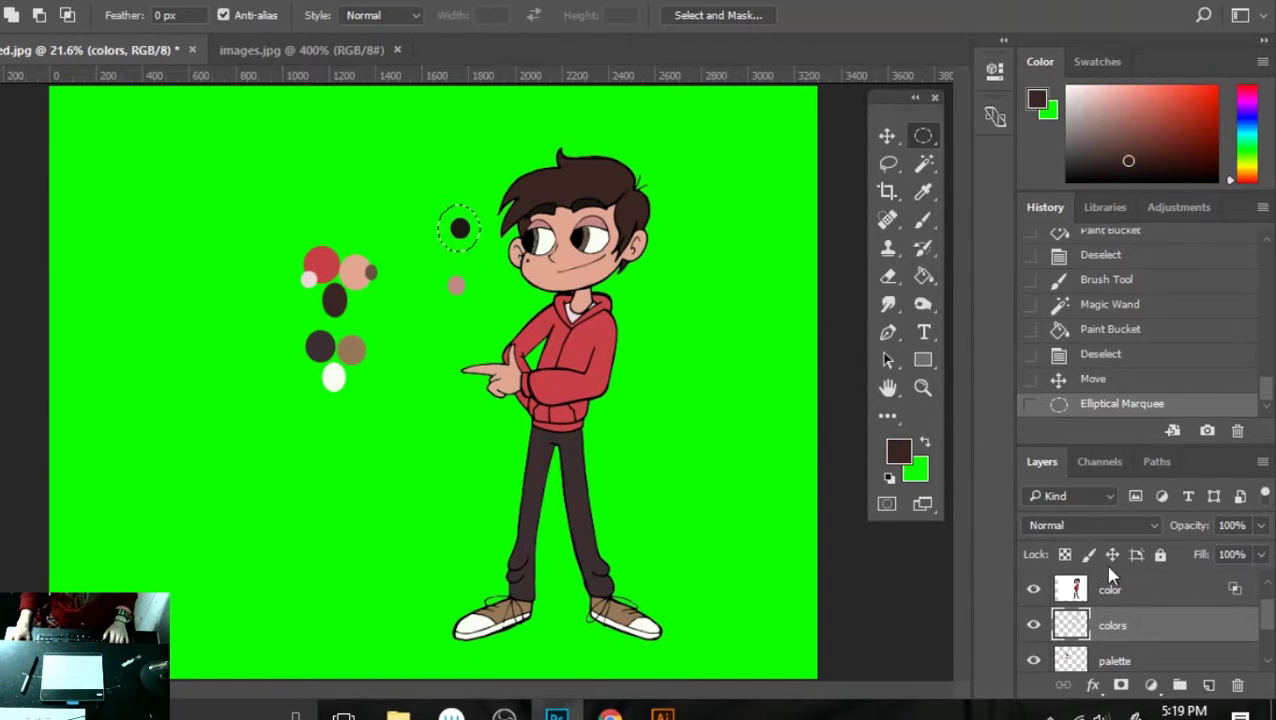
left_click(1112, 592)
key("Delete")
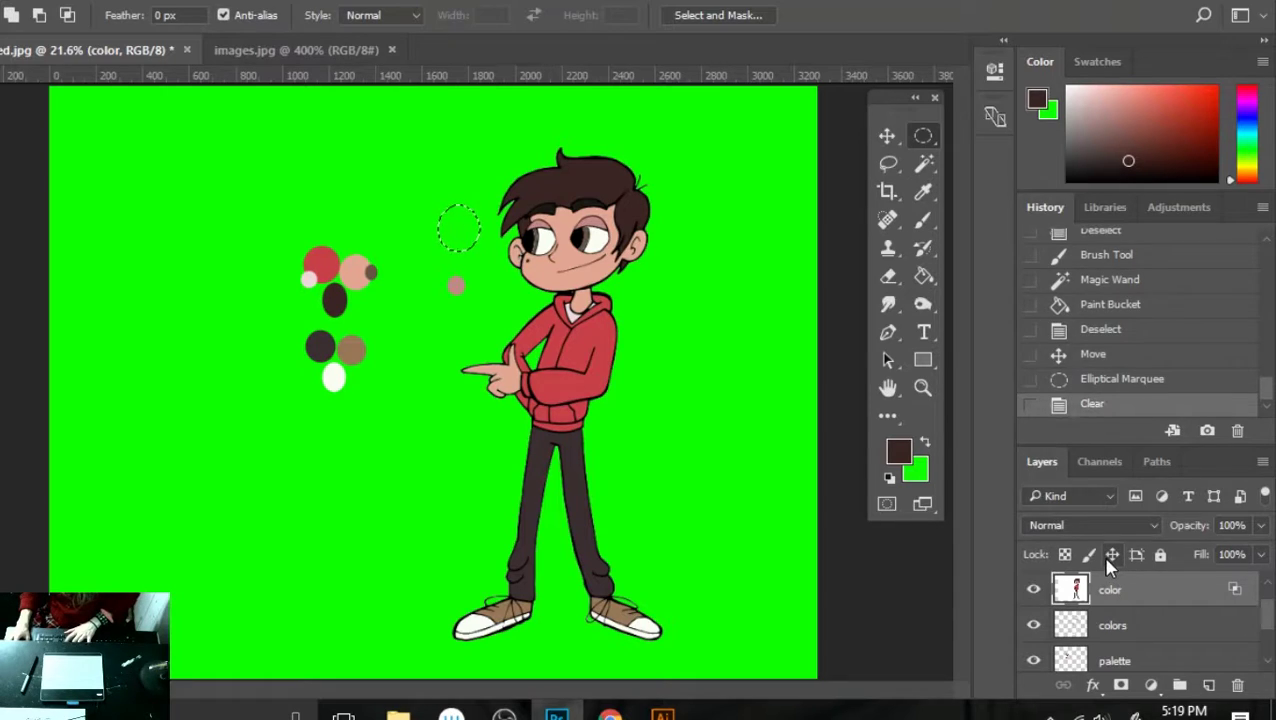
- Clear the stray pink swatch beside the face from the colors layer using an elliptical selection, then deselect
left_click(1120, 625)
left_click_drag(445, 268, 480, 316)
key("Delete")
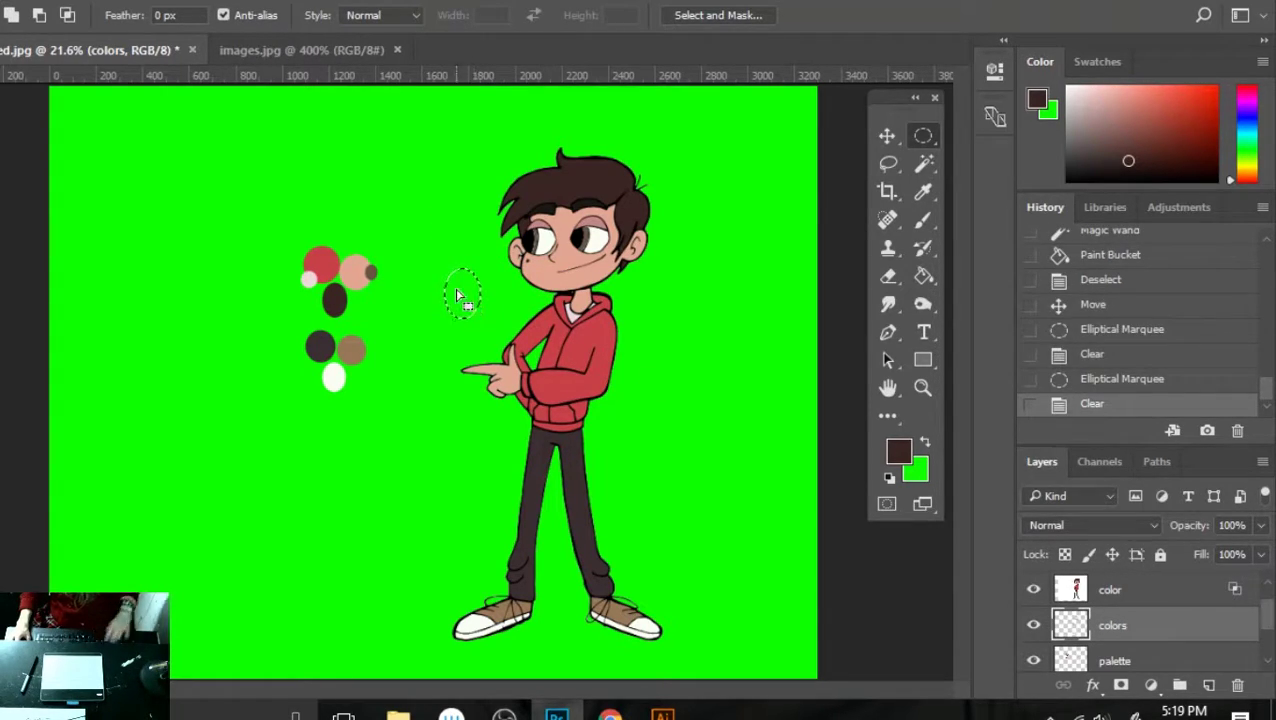
key("ctrl+d")
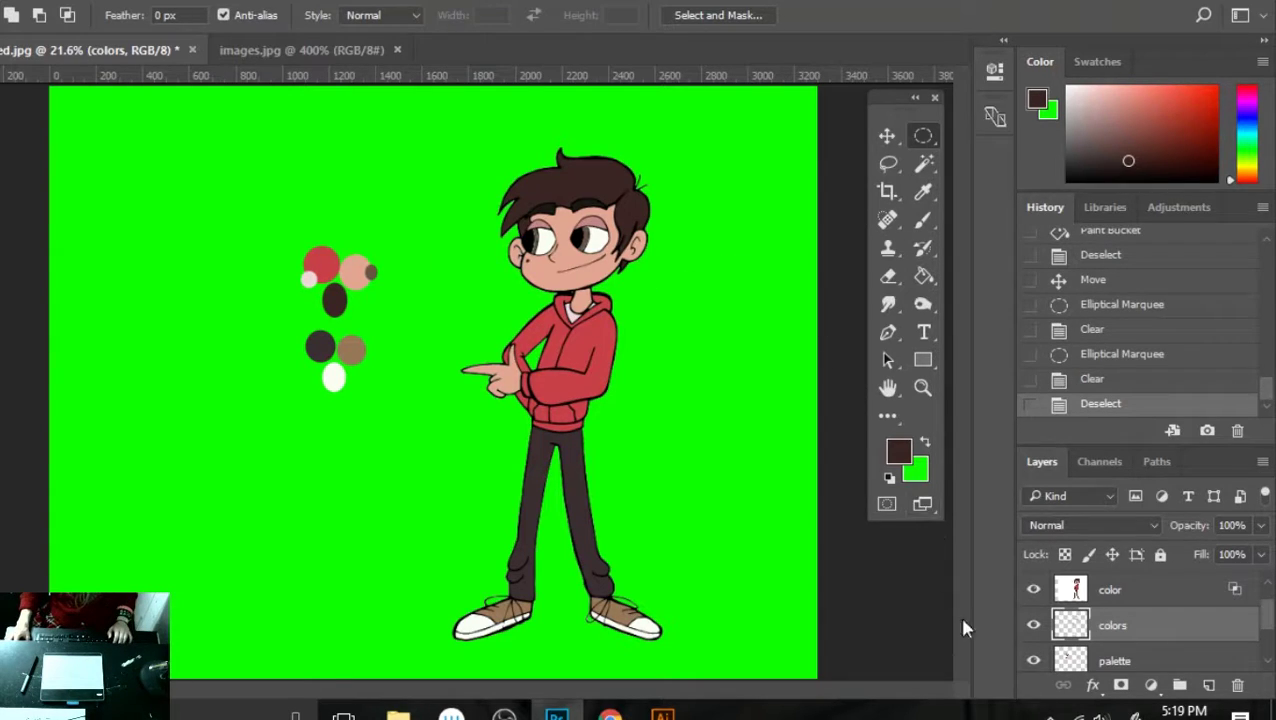
- Delete the palette layer containing the remaining colour swatches
left_click(1100, 660)
left_click(1238, 688)
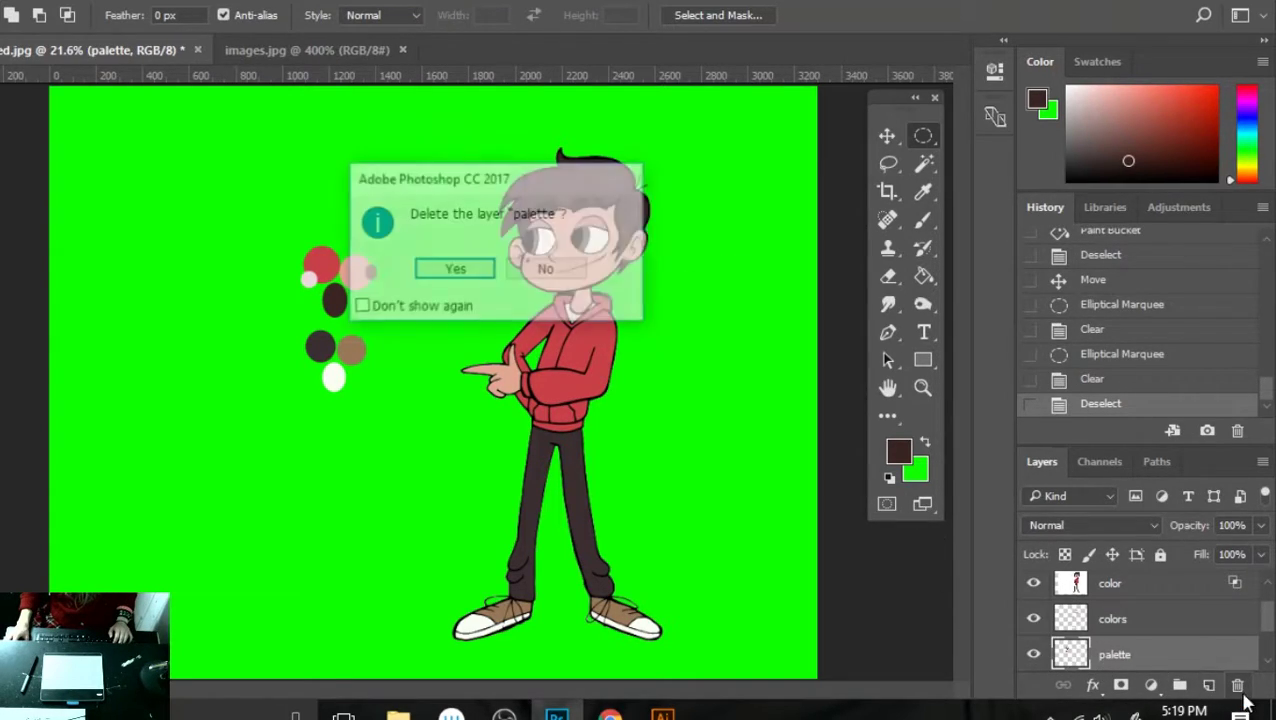
left_click(432, 270)
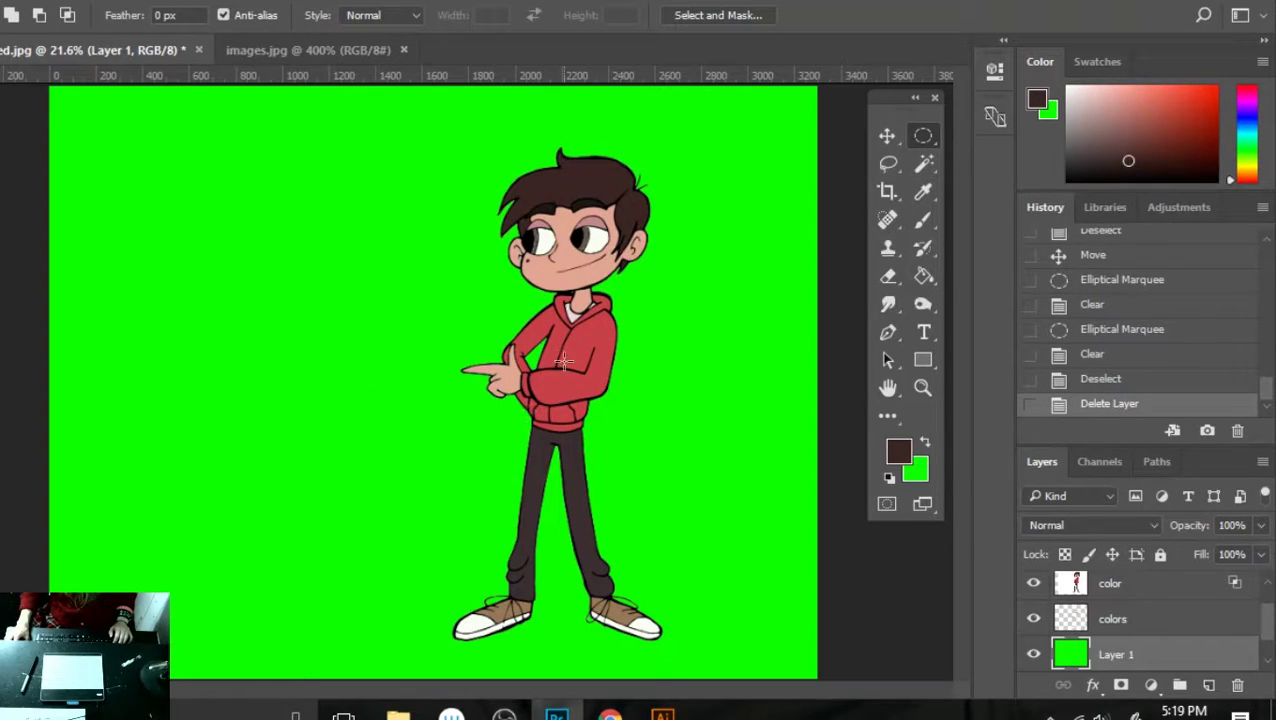
left_click_drag(1264, 638, 1270, 603)
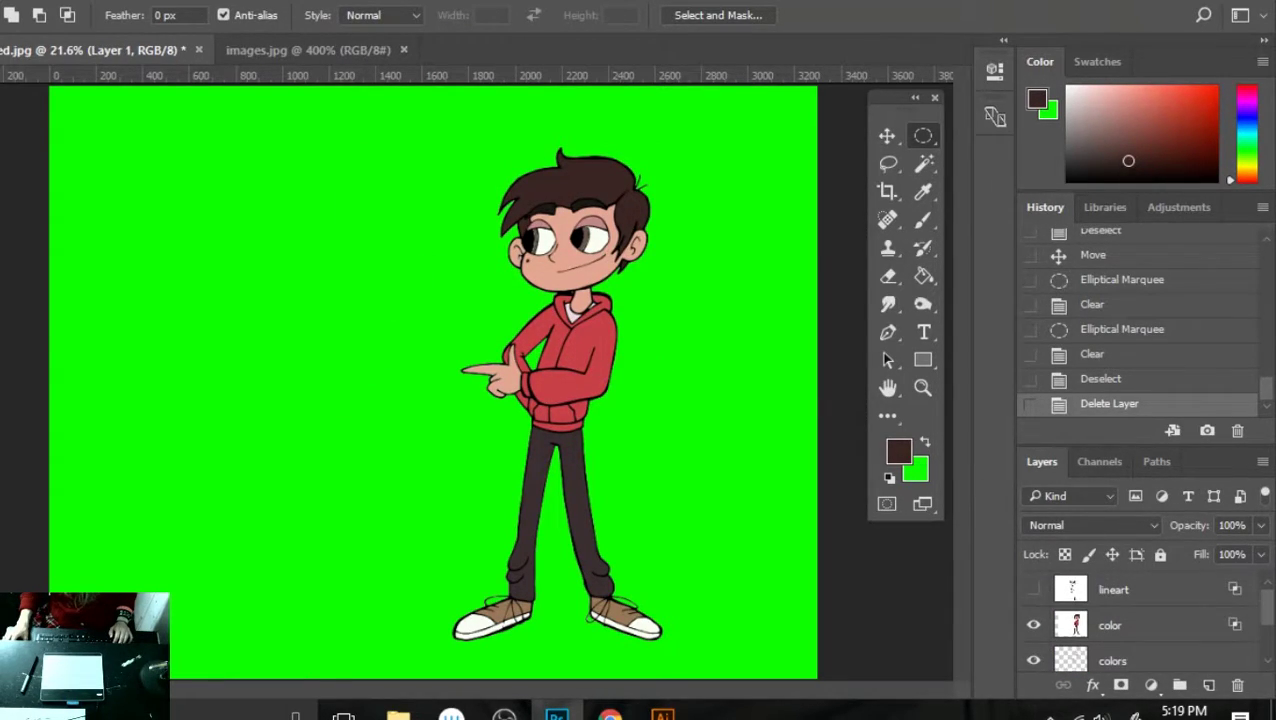